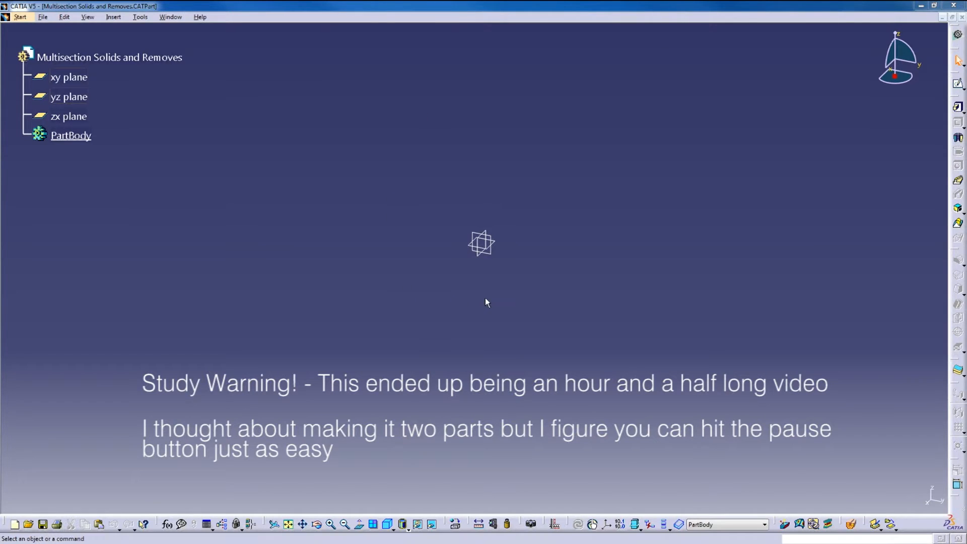
middle_drag(533, 313, 516, 193)
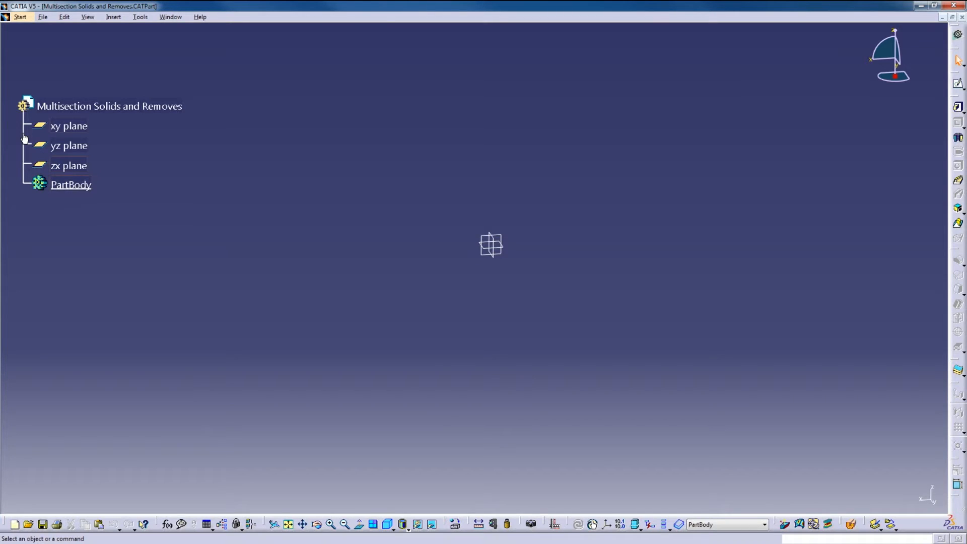
drag(25, 139, 24, 87)
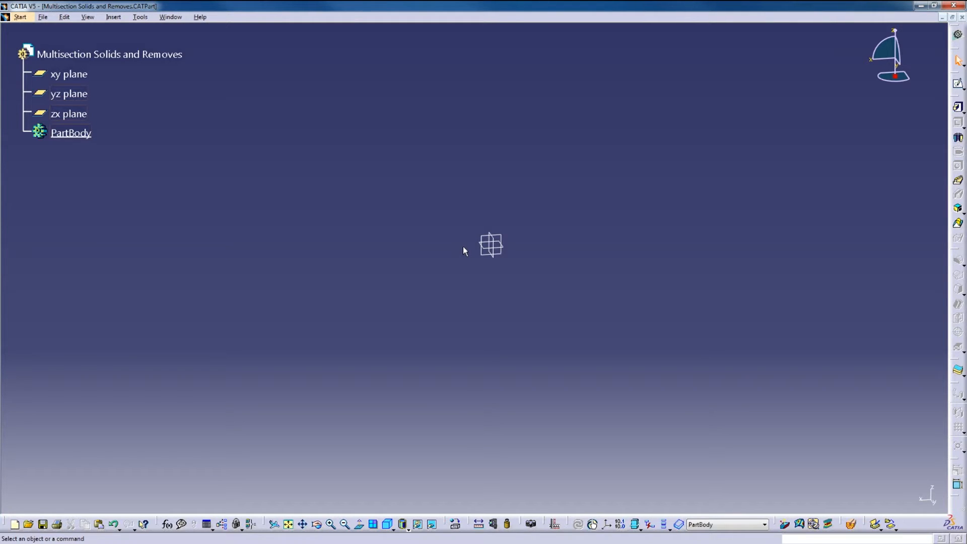
click(957, 223)
drag(778, 98, 638, 69)
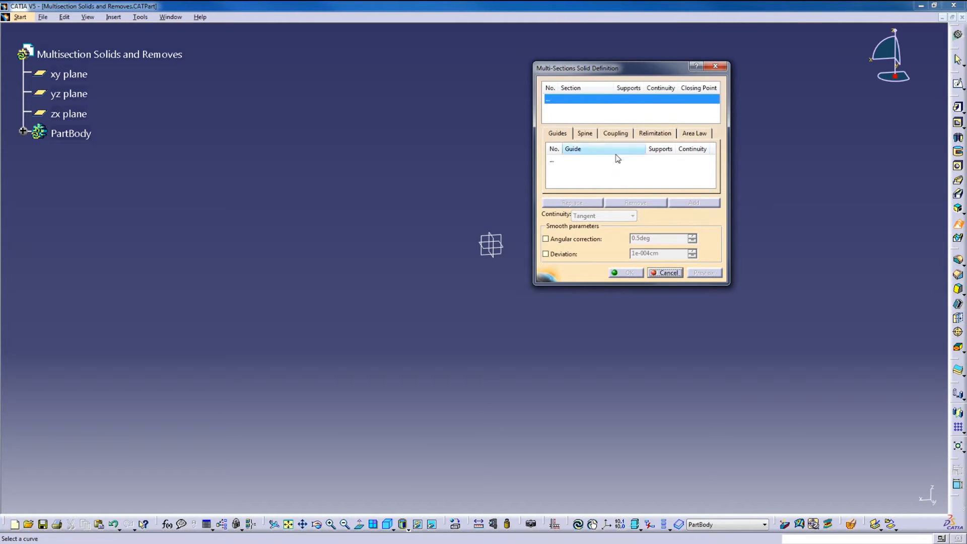
click(664, 276)
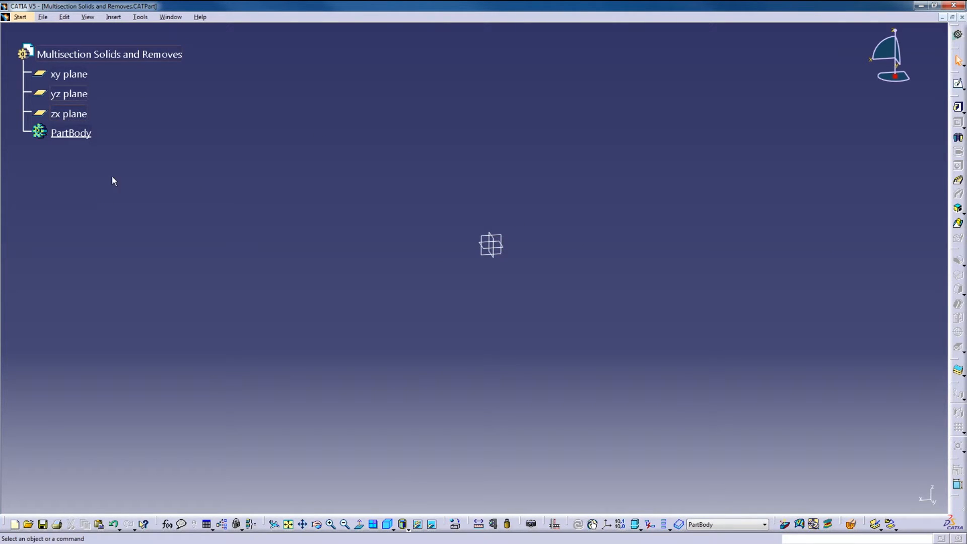
Insert a geometrical set named Planes in the part
click(114, 19)
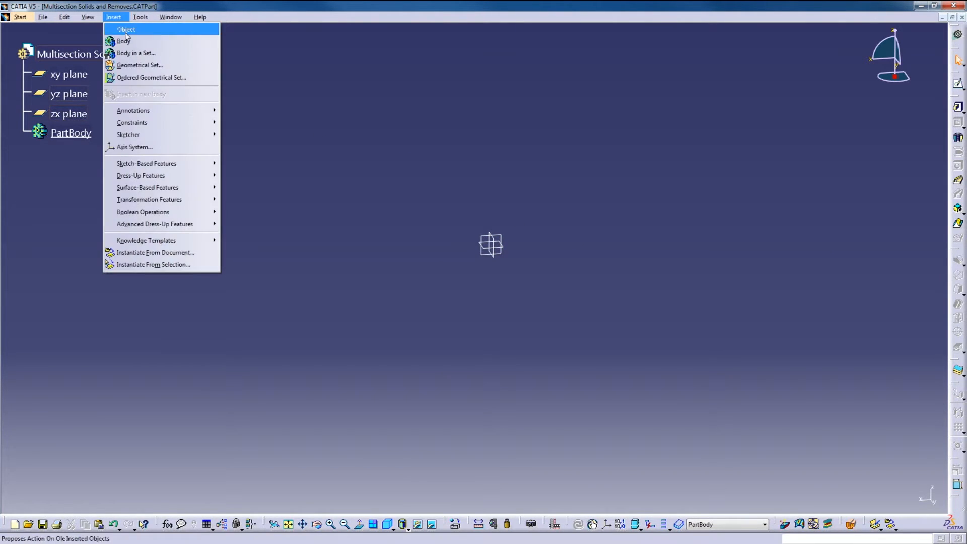
click(142, 70)
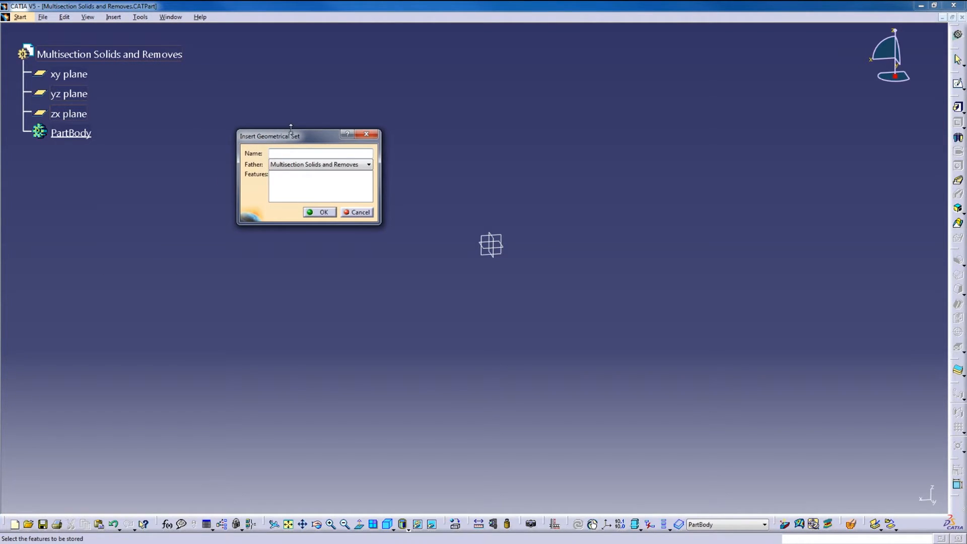
drag(297, 141, 321, 139)
text(Planes)
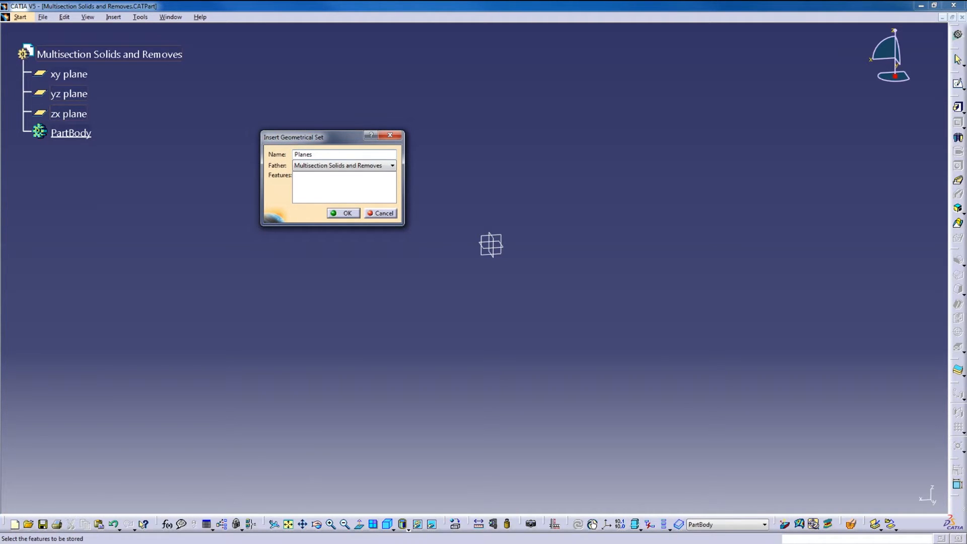
key(Return)
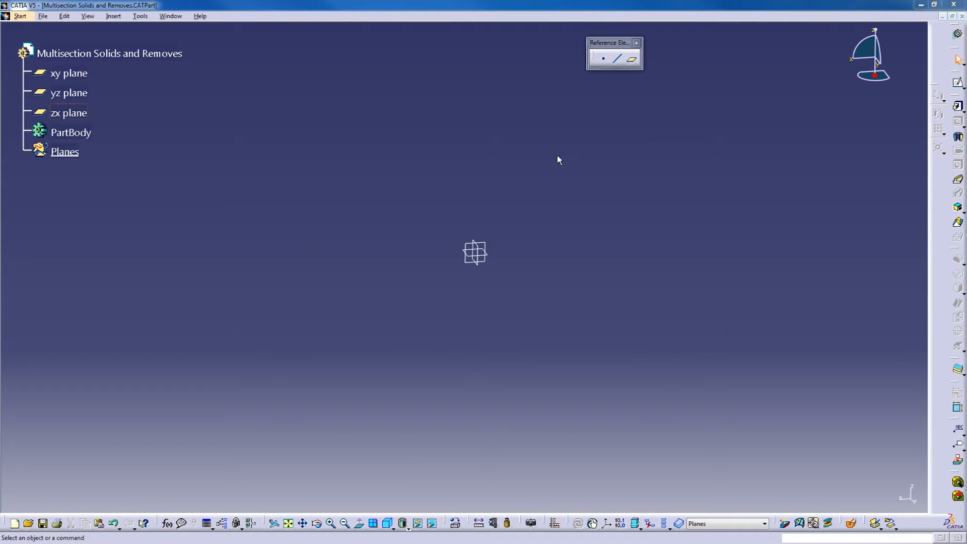
Set the part's length unit to Millimeter (mm) in the Parameters and Measure options
click(136, 15)
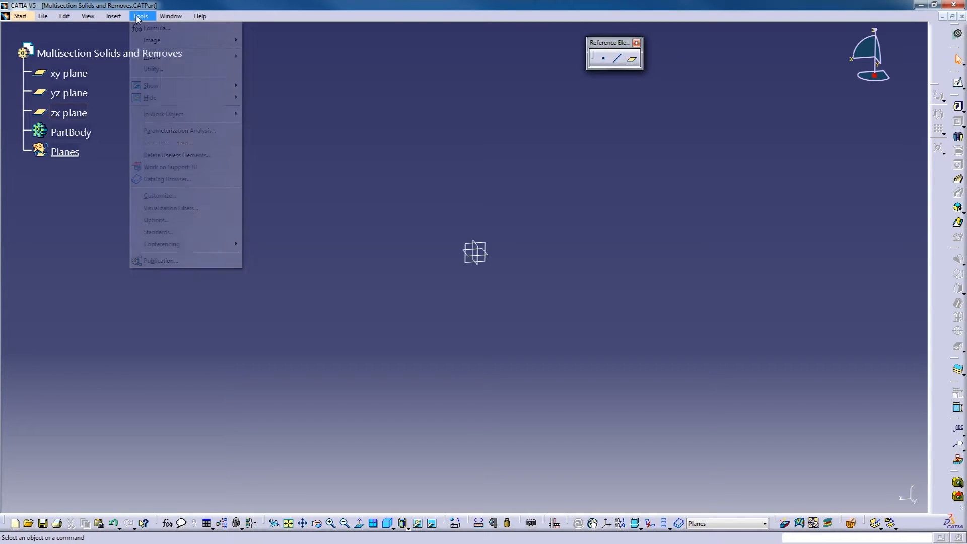
click(176, 220)
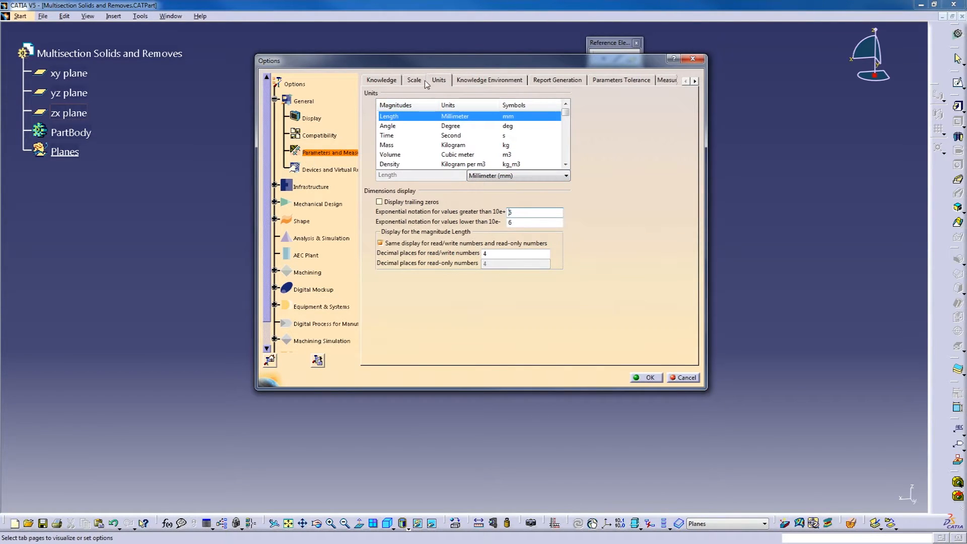
click(539, 175)
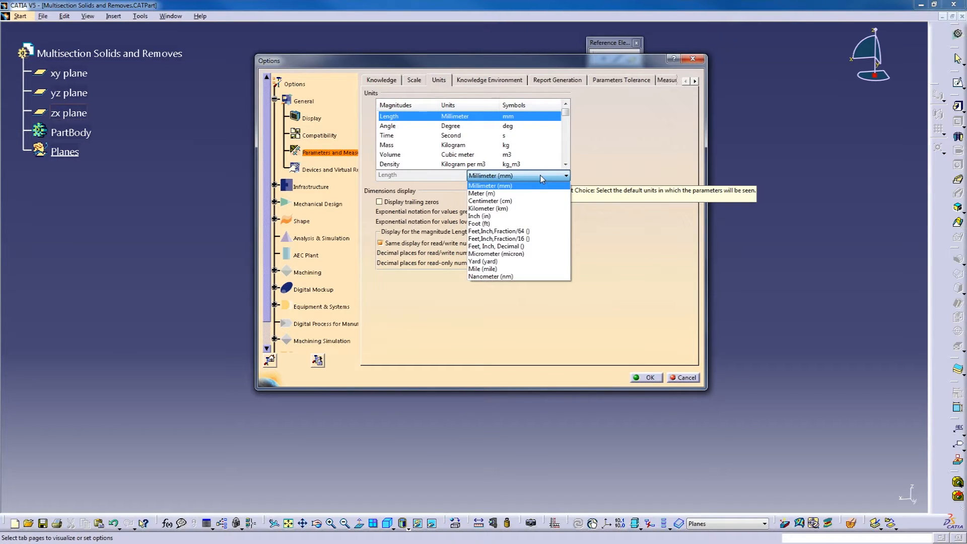
click(541, 176)
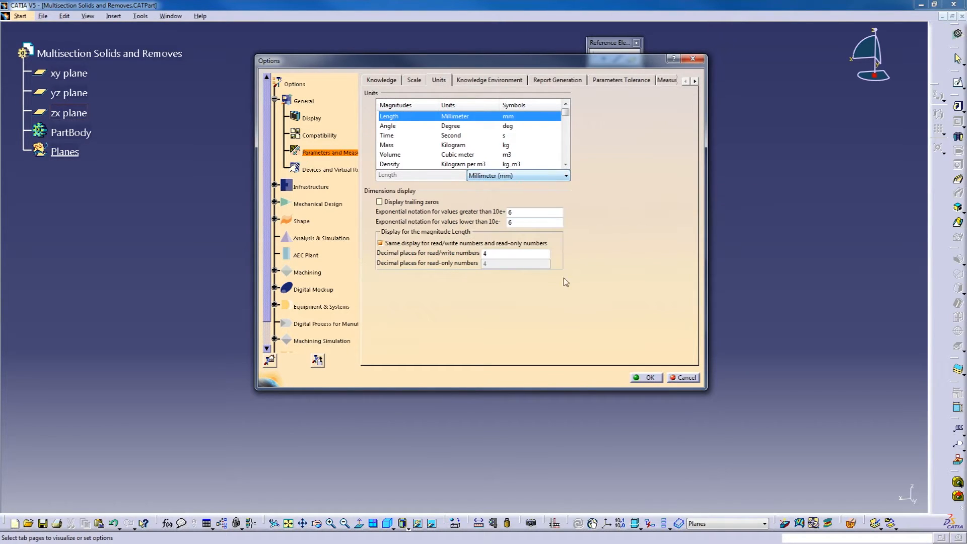
click(647, 377)
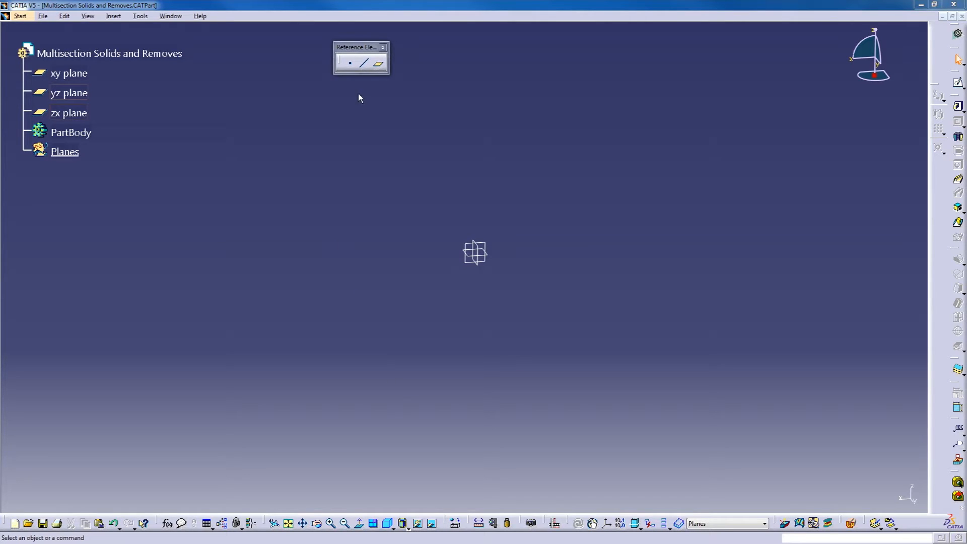
Create a reference plane offset 50 mm from the yz plane in the Planes set
click(482, 266)
click(378, 113)
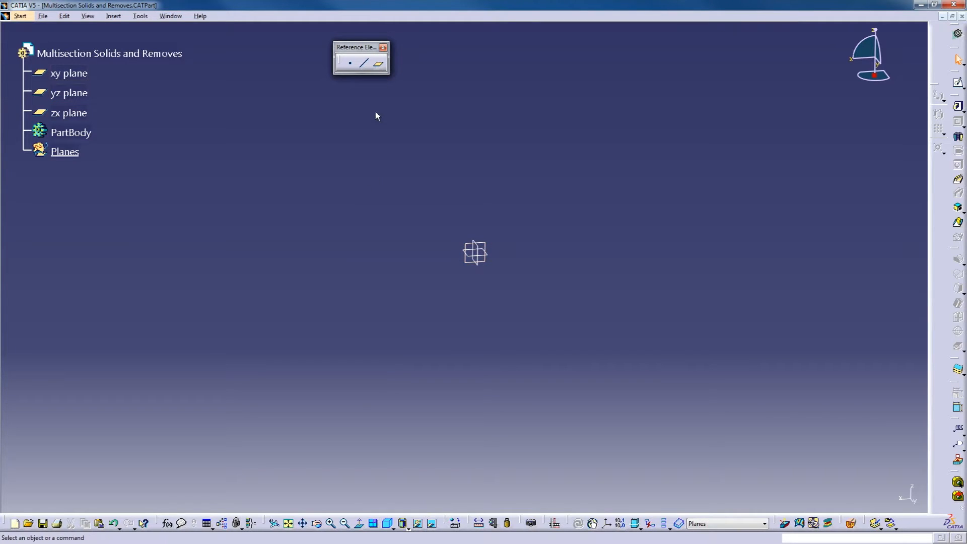
click(378, 63)
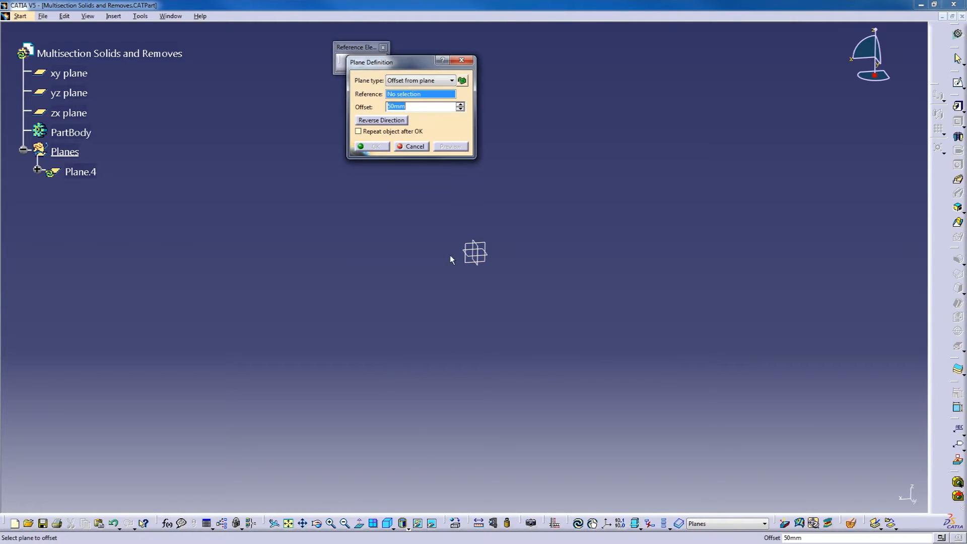
click(482, 267)
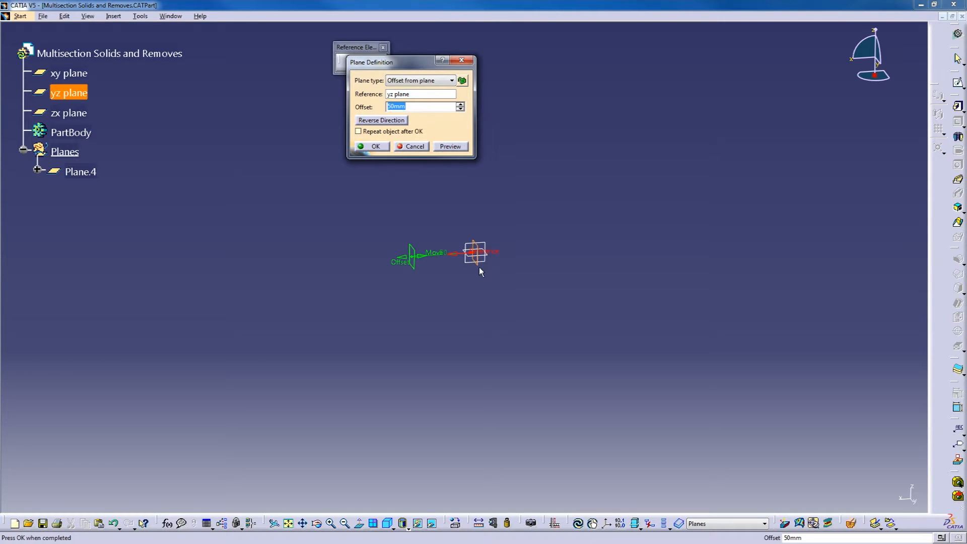
click(386, 146)
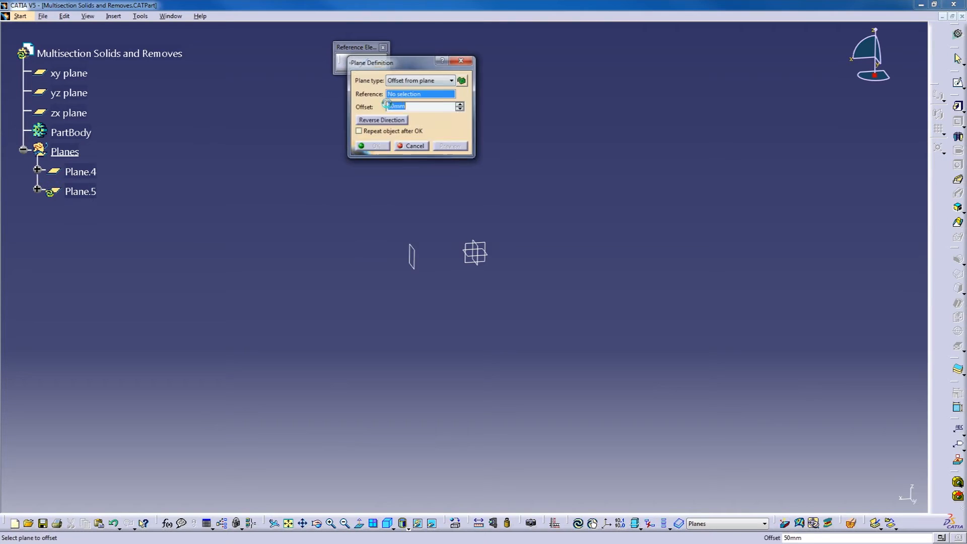
Create three more reference planes in a row, each offset 50 mm from the preceding one, starting from Plane.4
click(419, 270)
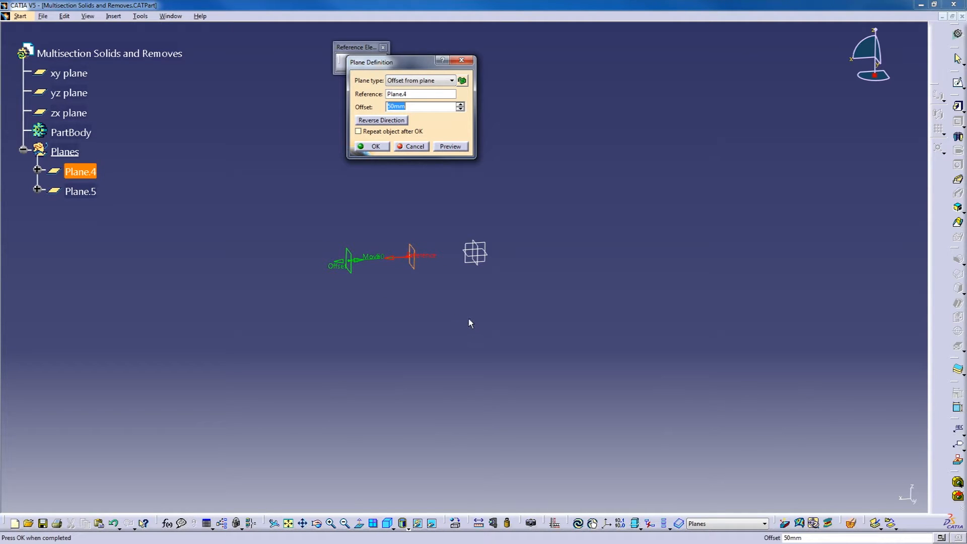
drag(414, 62, 403, 93)
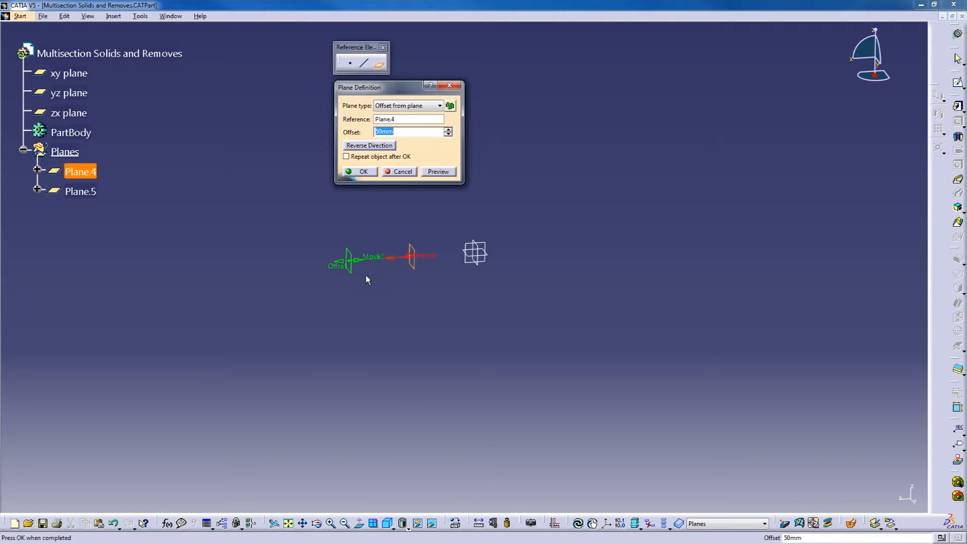
click(363, 172)
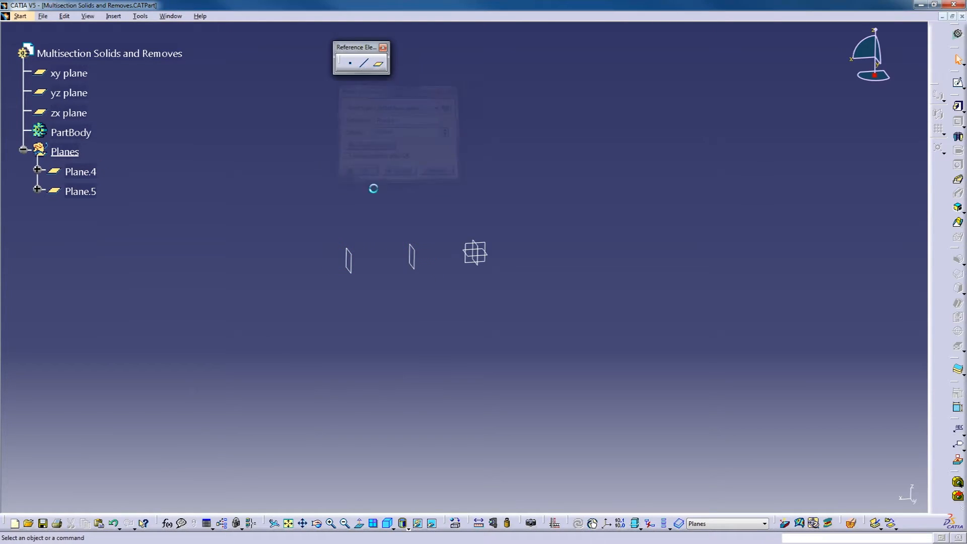
click(378, 63)
click(348, 262)
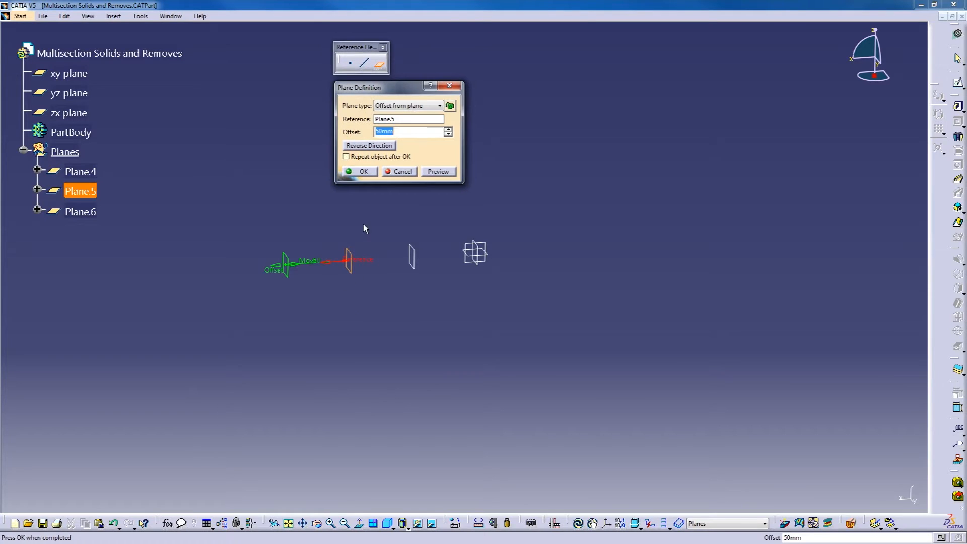
click(361, 171)
click(378, 65)
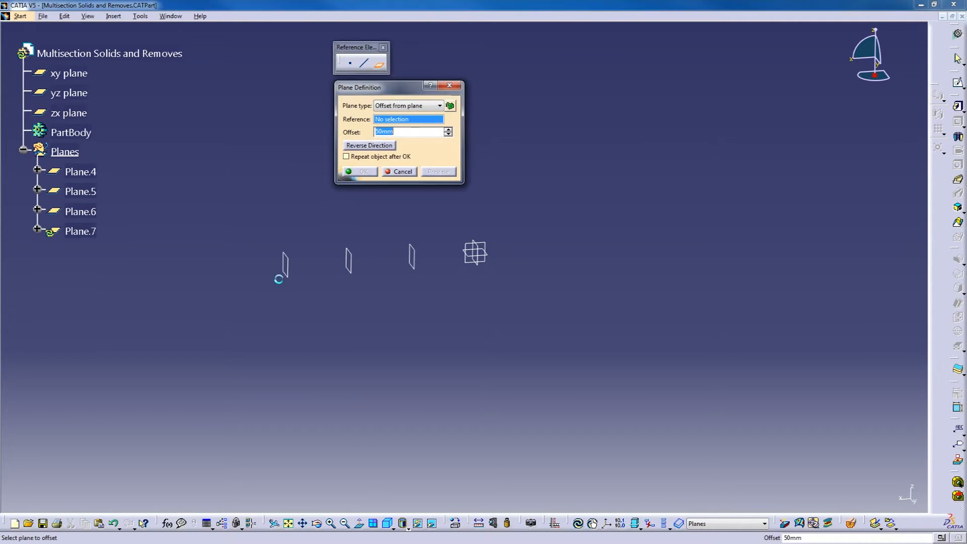
click(289, 270)
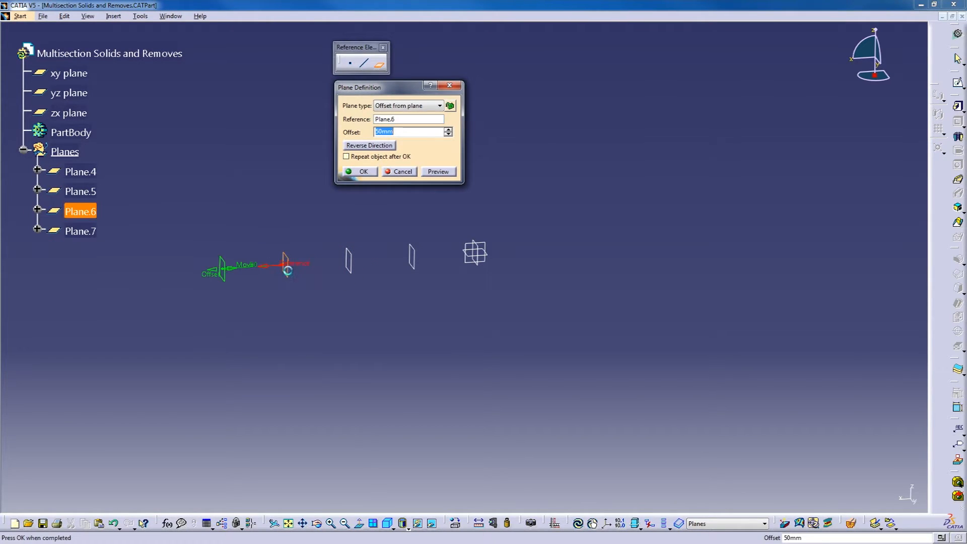
click(373, 172)
Sketch a circle centred on the origin on Plane.7, the plane farthest from the yz plane, and exit the sketch
middle_drag(381, 230, 484, 250)
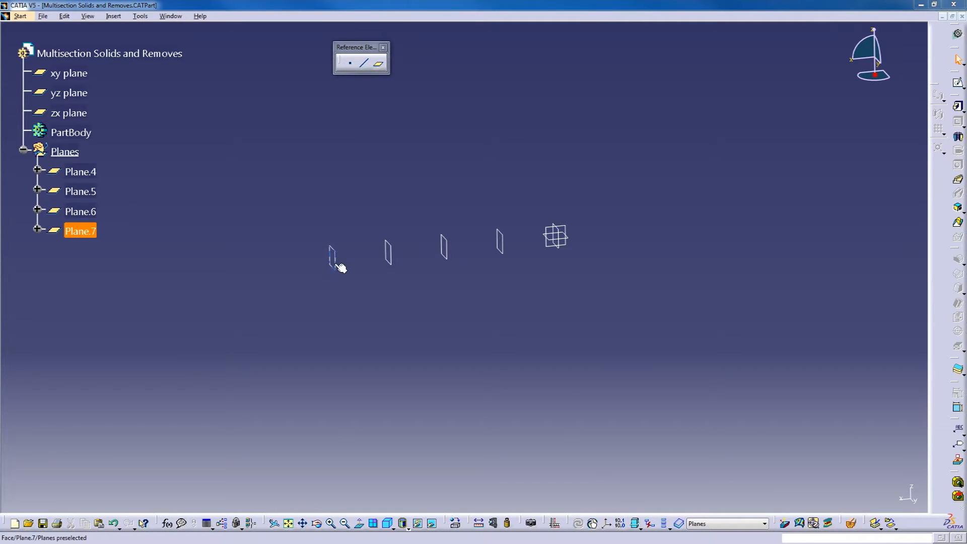
click(334, 272)
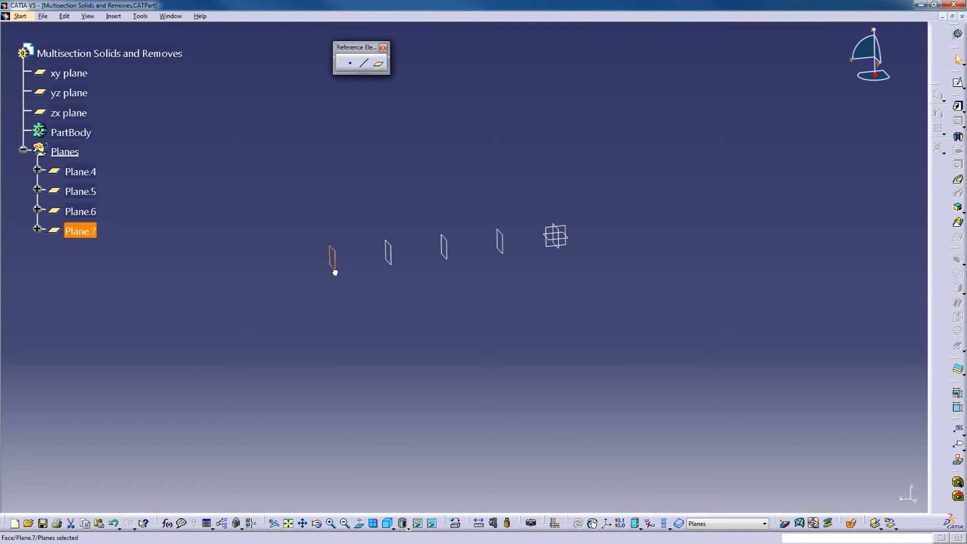
click(955, 89)
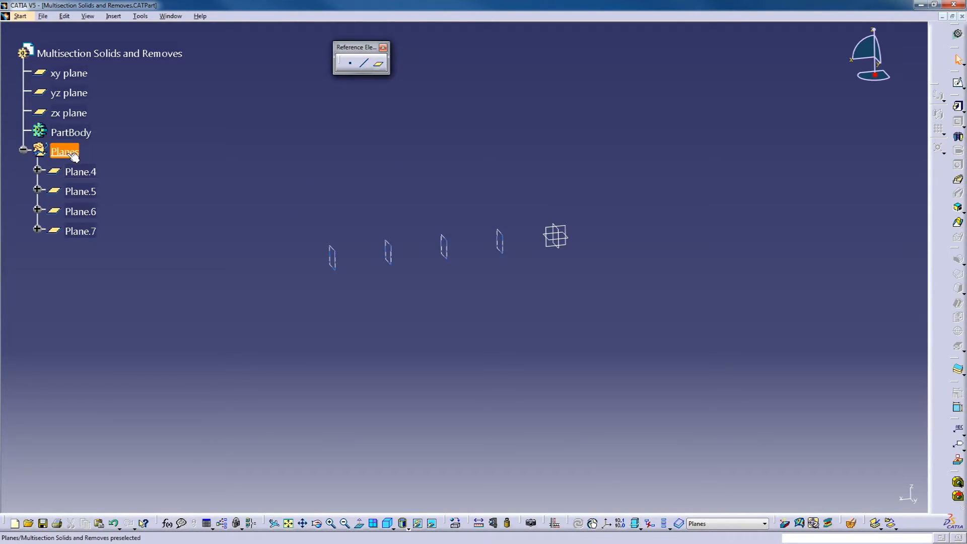
click(334, 270)
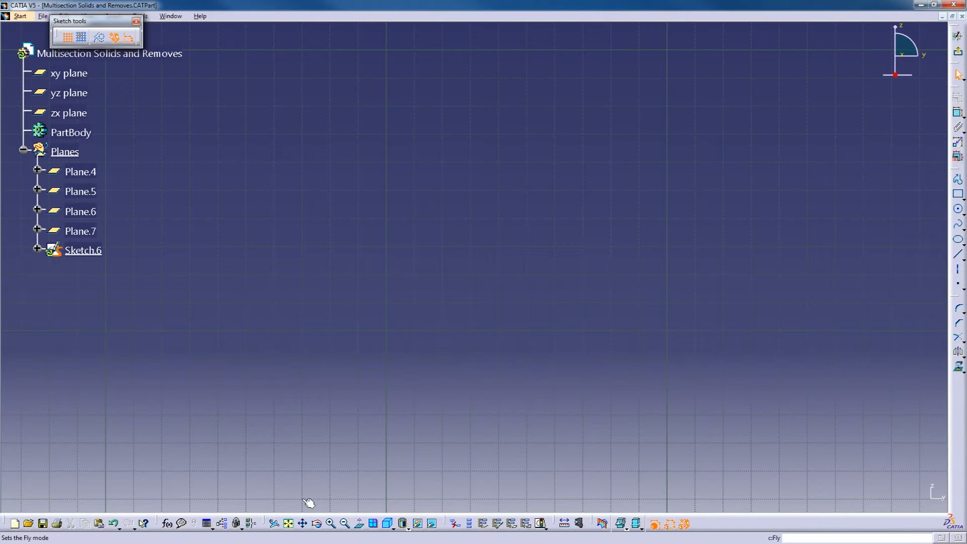
click(288, 523)
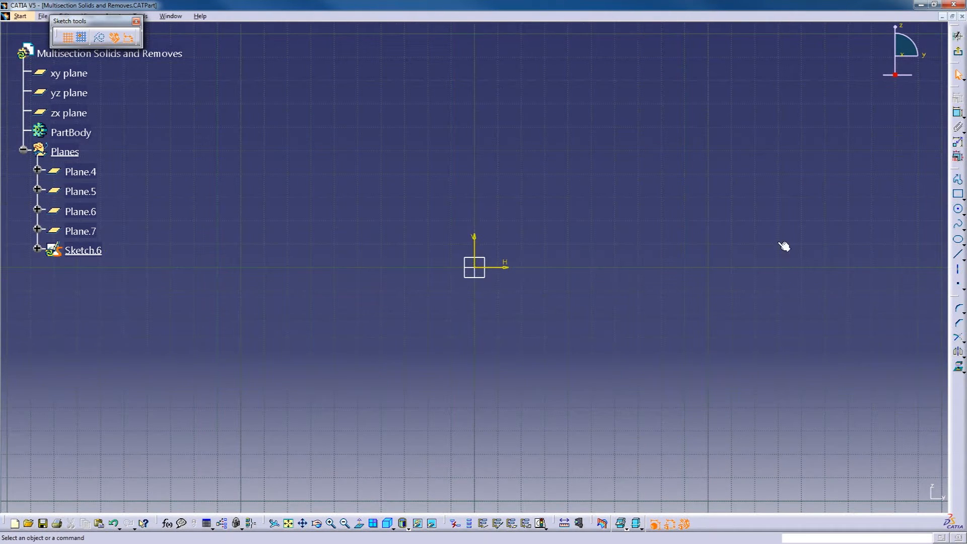
click(958, 209)
click(475, 267)
click(576, 369)
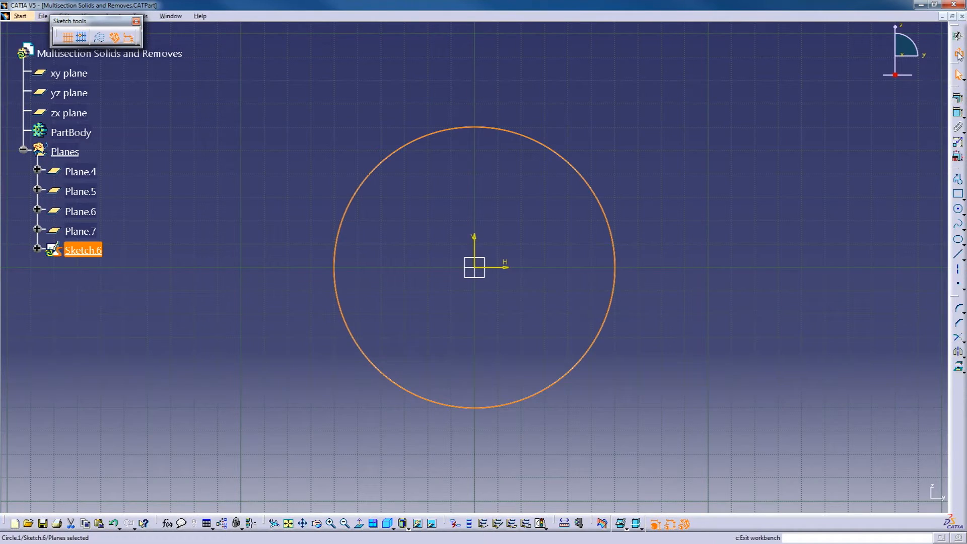
click(959, 55)
click(621, 350)
mouse_move(521, 346)
middle_down()
mouse_move(640, 311)
mouse_move(516, 363)
mouse_move(528, 371)
middle_up()
middle_drag(348, 276, 316, 276)
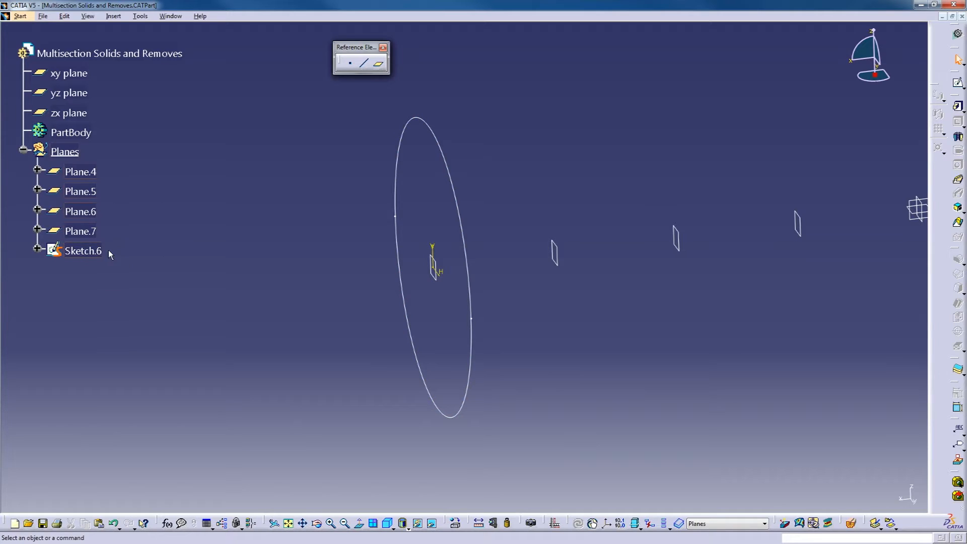
Delete the circle sketch from the Planes set
middle_drag(415, 334, 299, 327)
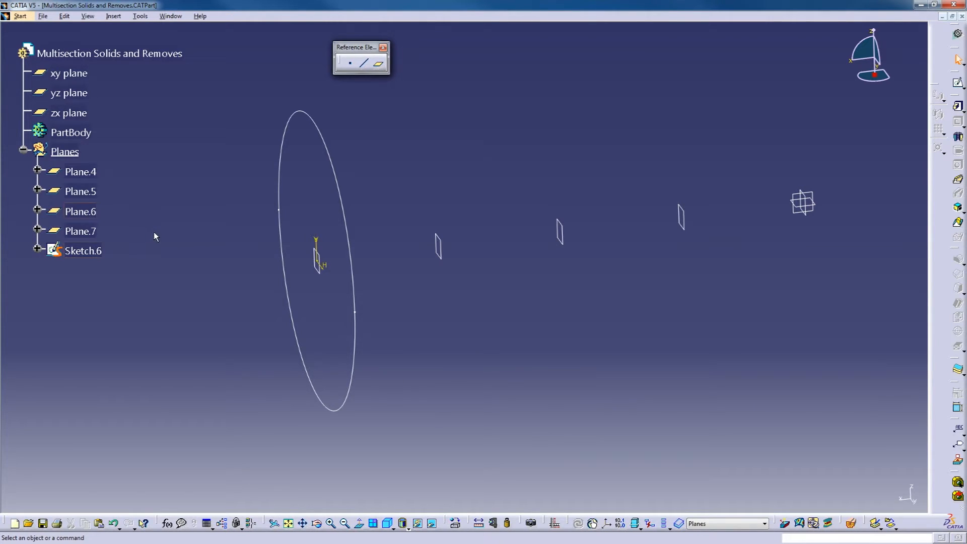
middle_drag(270, 266, 249, 282)
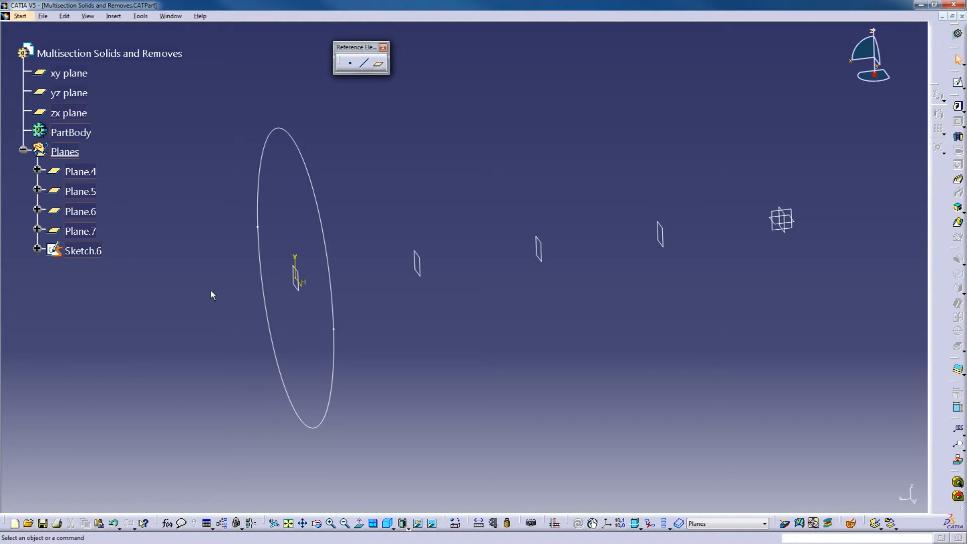
click(83, 250)
right_click(87, 253)
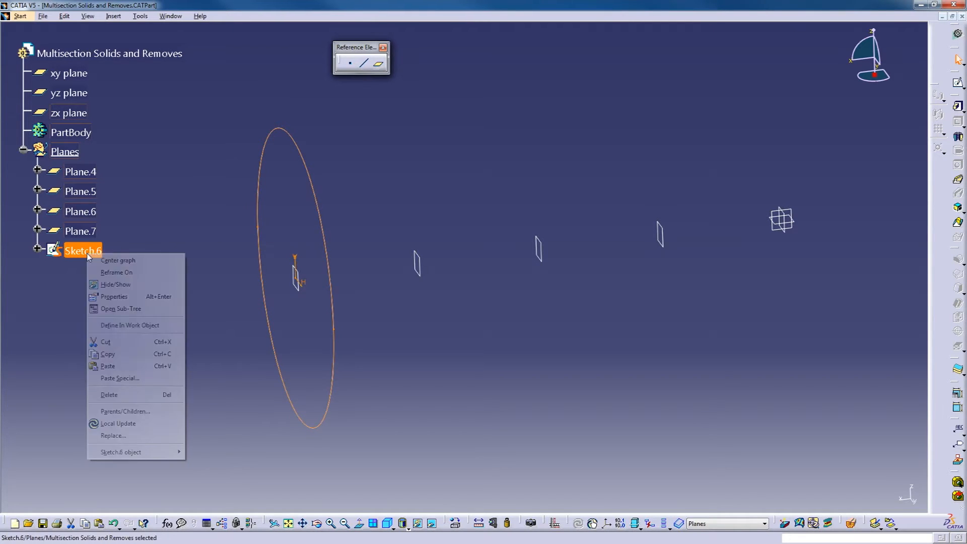
click(126, 395)
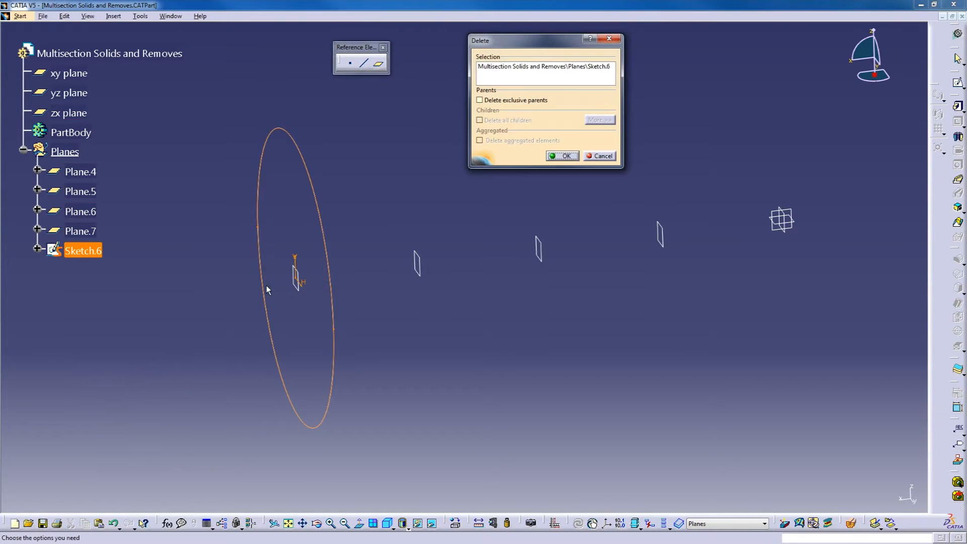
click(560, 155)
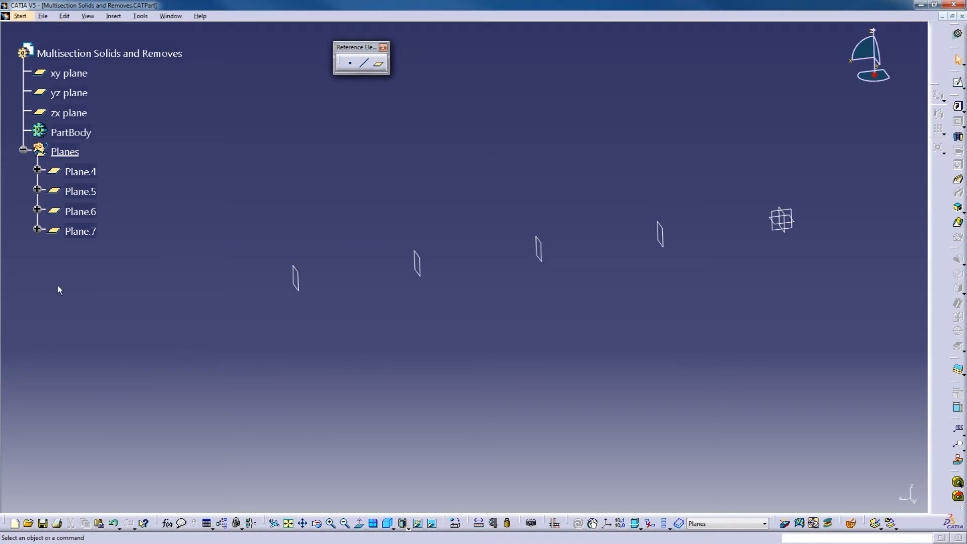
Define PartBody as the in-work object
click(70, 132)
right_click(71, 132)
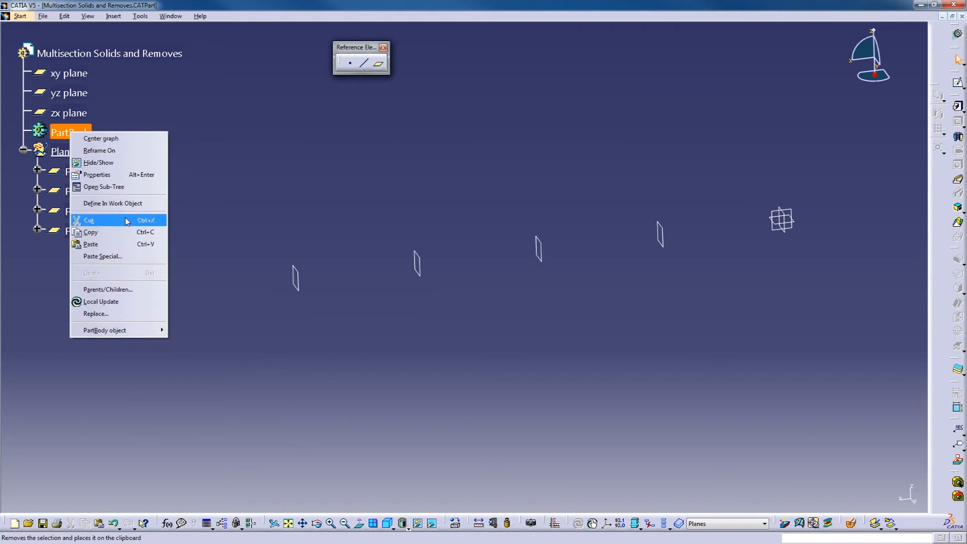
click(125, 203)
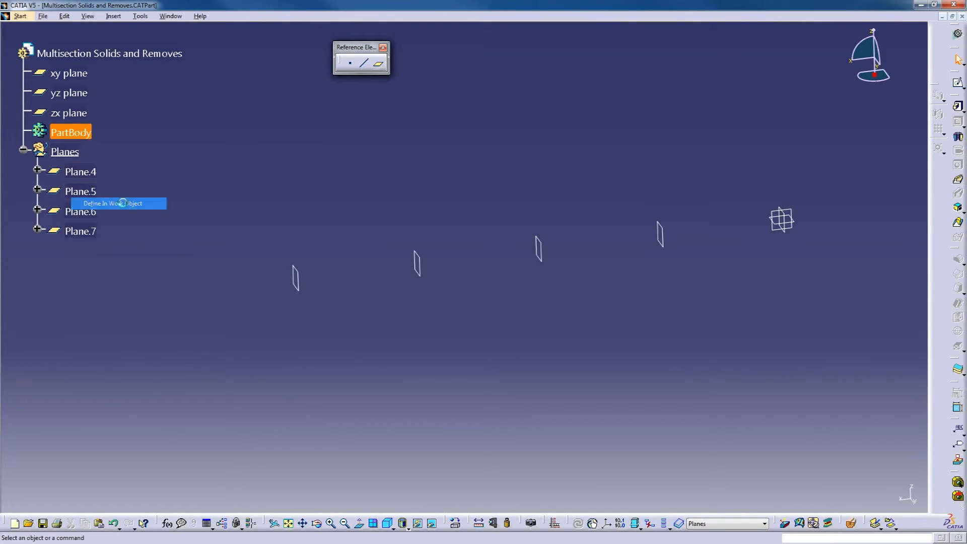
click(267, 185)
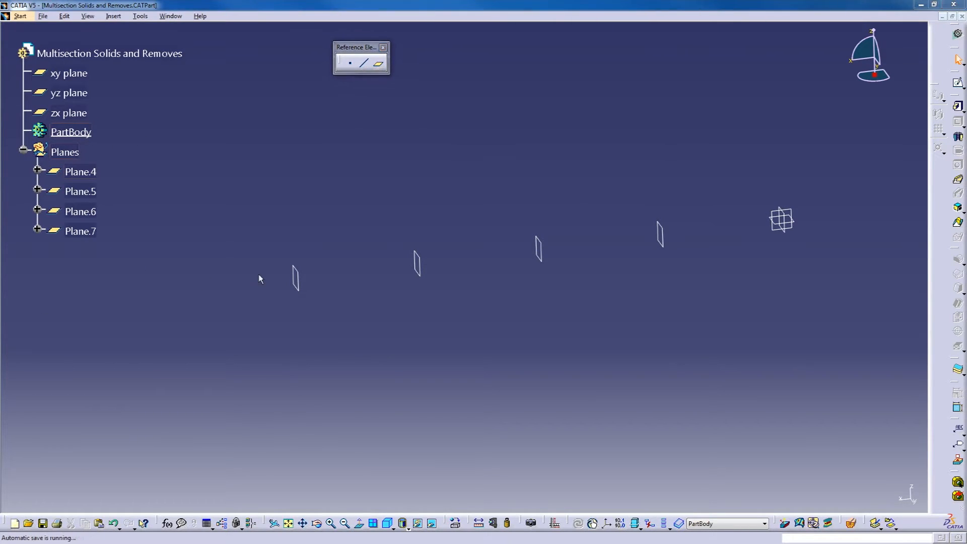
middle_drag(229, 294, 259, 300)
Sketch a circle centred on the origin on Plane.7, the plane farthest from the yz plane, and return to the part
click(957, 82)
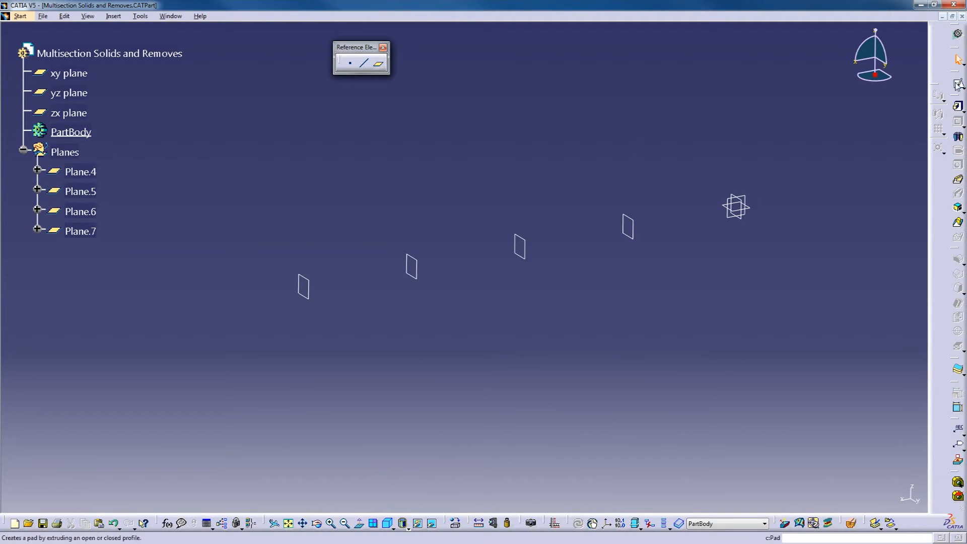
click(304, 286)
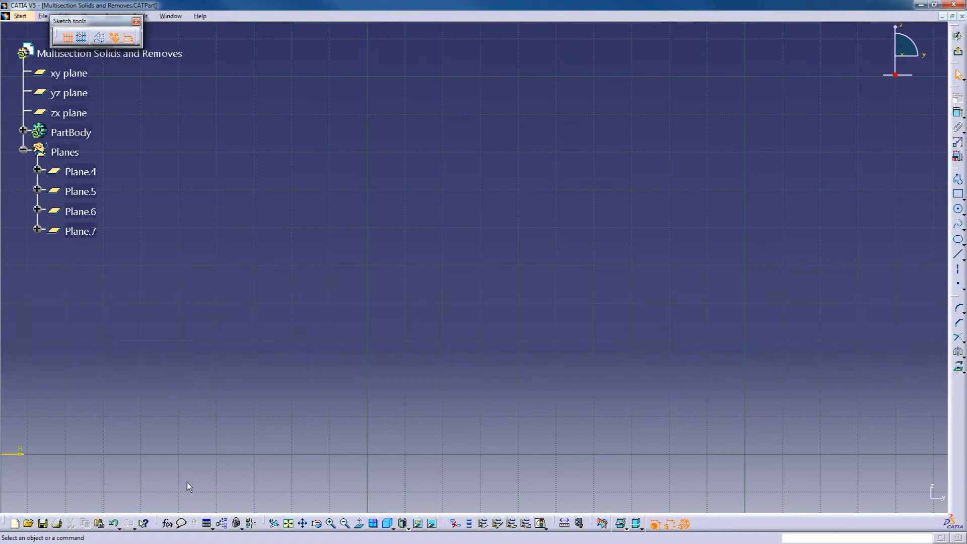
click(289, 525)
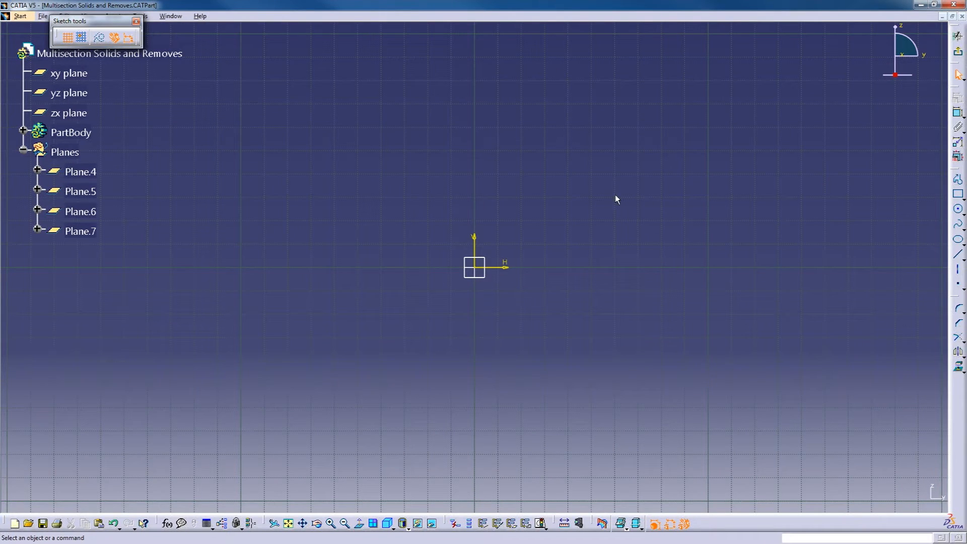
click(957, 209)
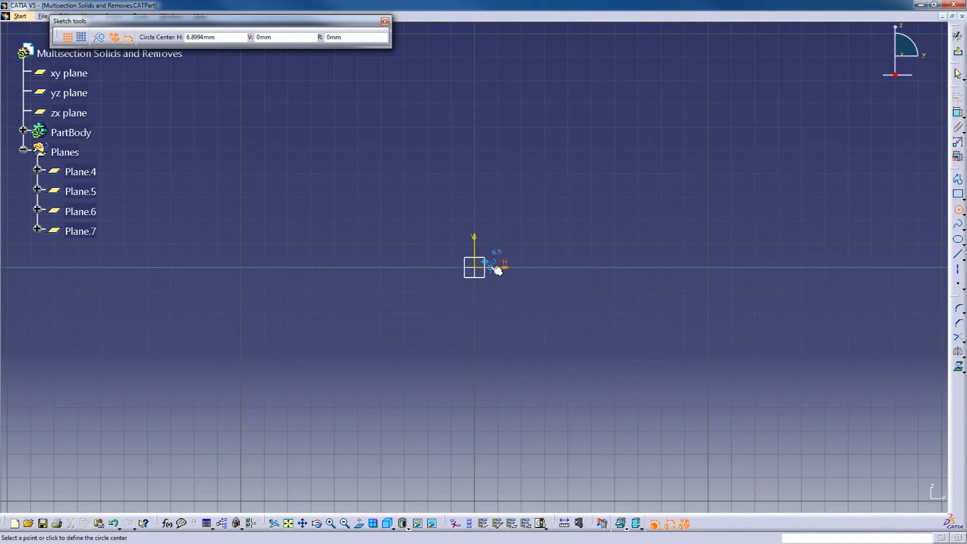
click(475, 267)
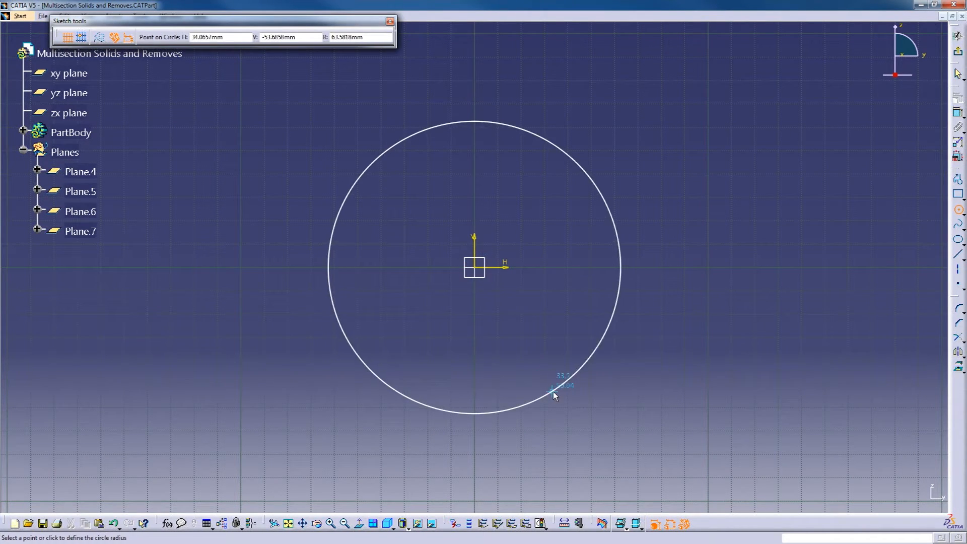
click(527, 352)
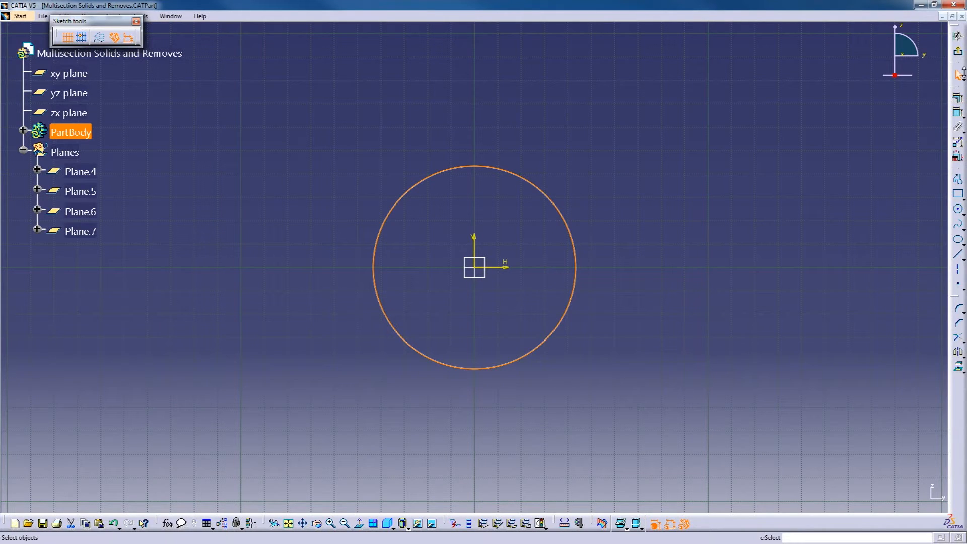
click(957, 35)
middle_drag(511, 282, 492, 291)
scroll(492, 291, up, 1)
click(492, 292)
Sketch a circle centred on the origin on Plane.6, much smaller than the circle on Plane.7, and exit the sketch
click(522, 251)
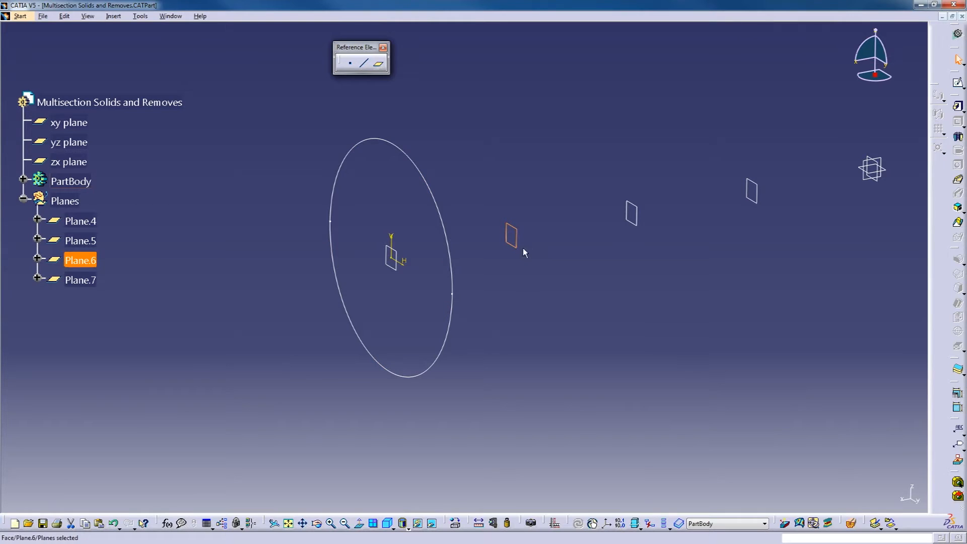
click(958, 82)
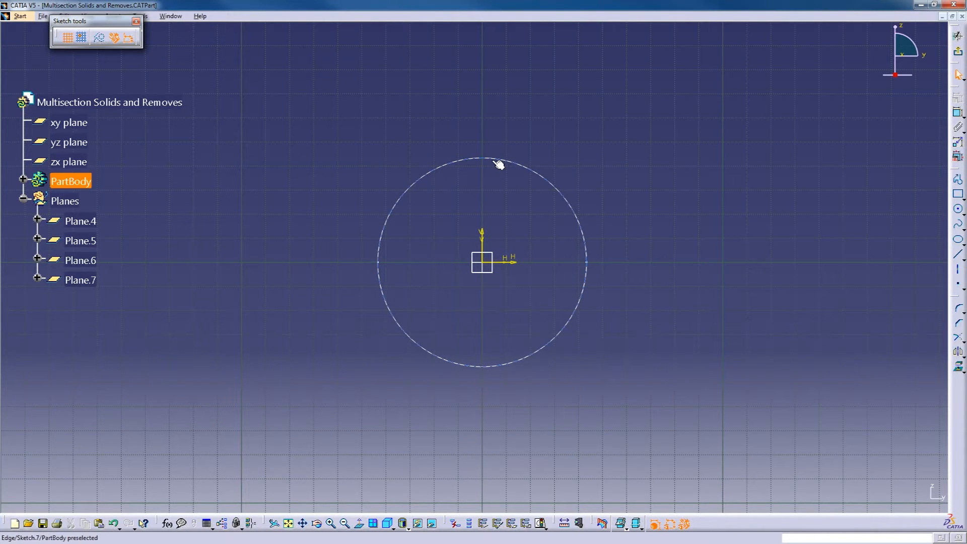
mouse_move(327, 204)
middle_down()
mouse_move(356, 216)
mouse_move(417, 283)
mouse_move(512, 318)
mouse_move(539, 307)
mouse_move(579, 324)
mouse_move(542, 272)
mouse_move(557, 274)
mouse_move(584, 250)
middle_up()
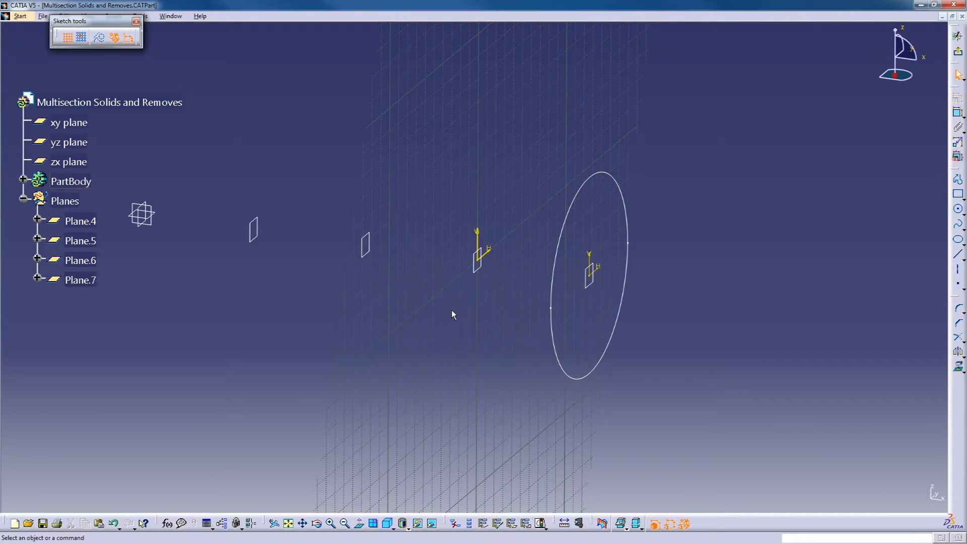
mouse_move(453, 283)
middle_down()
mouse_move(517, 308)
mouse_move(432, 304)
mouse_move(414, 291)
mouse_move(440, 292)
mouse_move(427, 307)
middle_up()
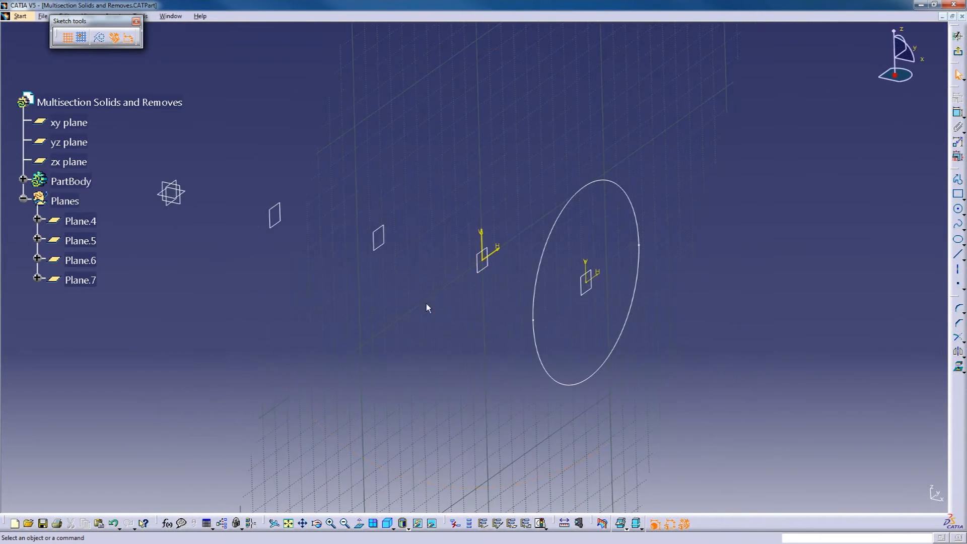
click(360, 524)
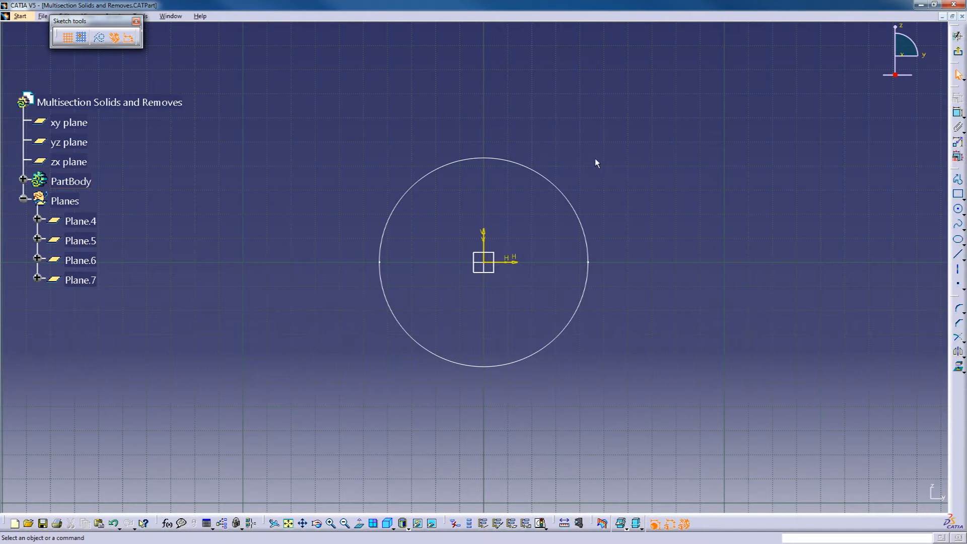
mouse_move(408, 153)
middle_down()
mouse_move(421, 149)
mouse_move(372, 146)
mouse_move(382, 183)
mouse_move(411, 189)
middle_up()
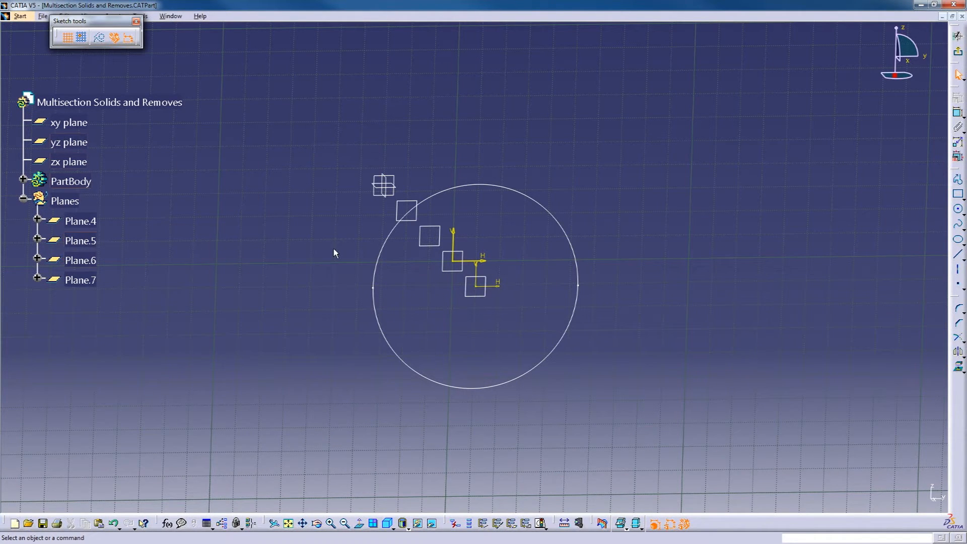
mouse_move(322, 222)
middle_down()
mouse_move(339, 225)
mouse_move(367, 302)
mouse_move(421, 348)
mouse_move(528, 263)
mouse_move(443, 252)
mouse_move(471, 258)
mouse_move(495, 290)
mouse_move(448, 262)
middle_up()
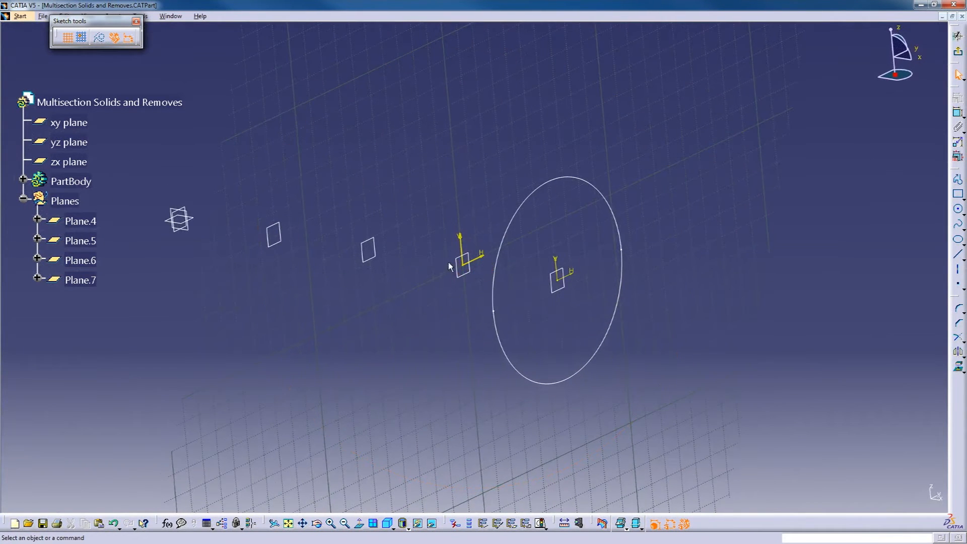
click(361, 527)
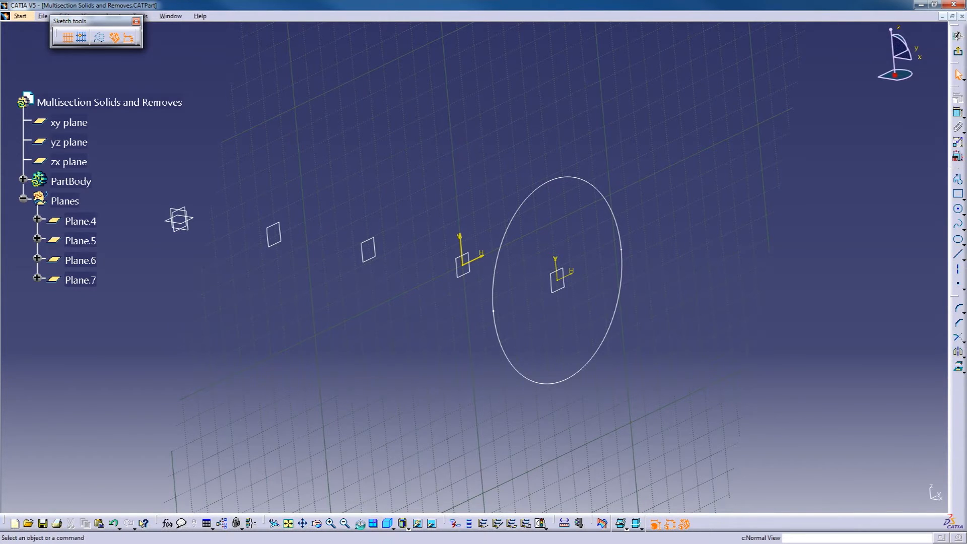
click(958, 208)
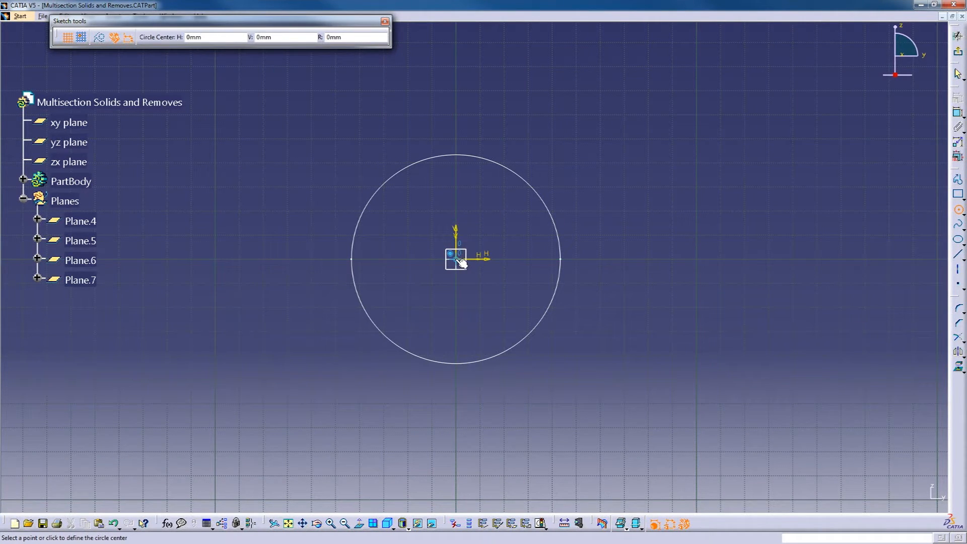
click(457, 260)
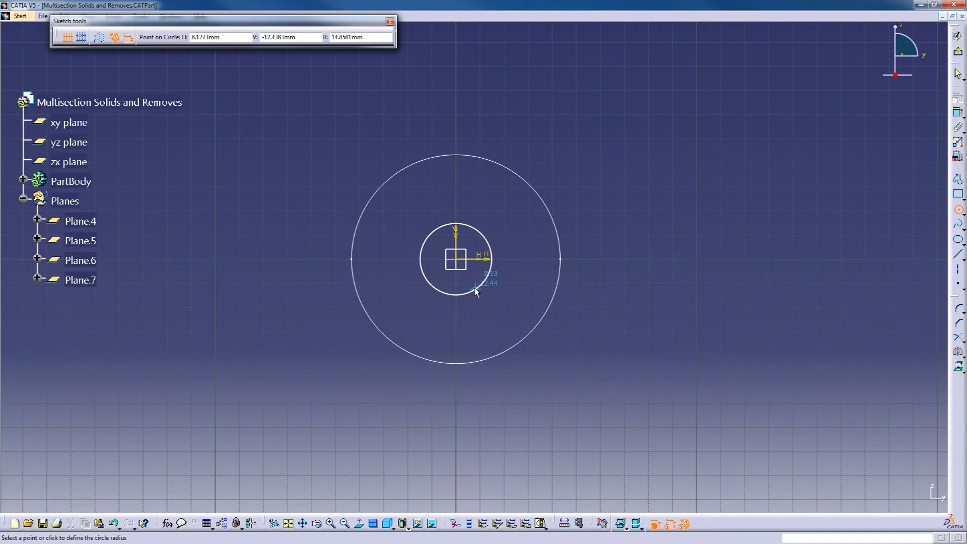
click(479, 281)
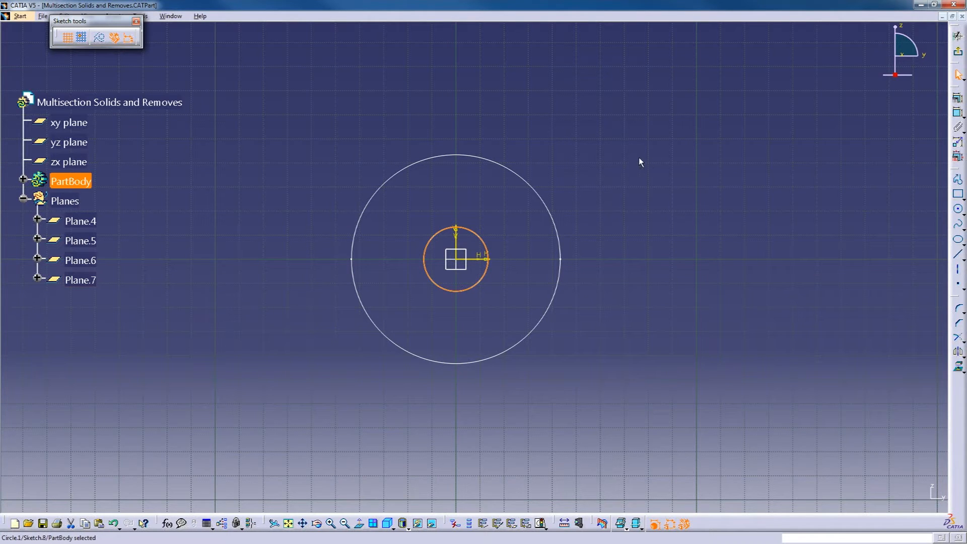
click(957, 52)
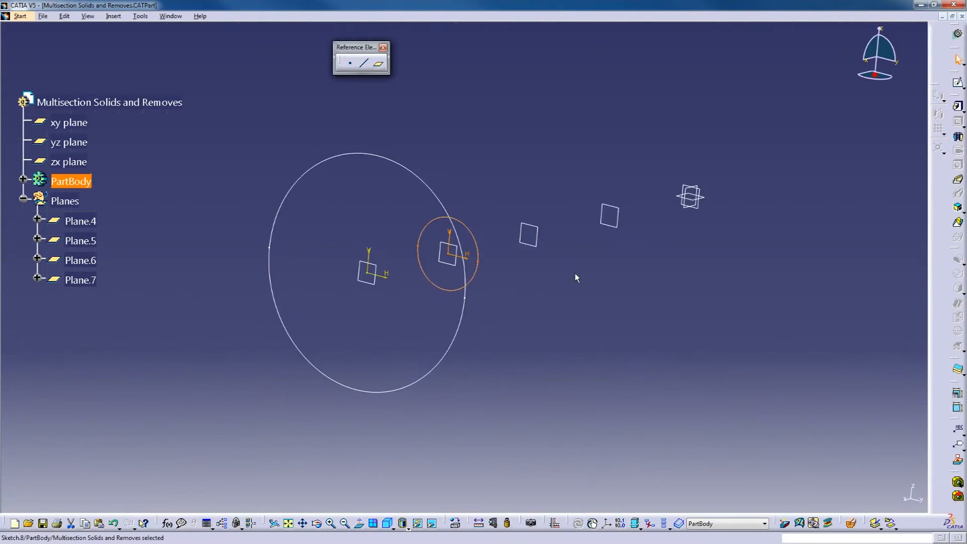
Sketch a small circle centred on the origin on Plane.5, similar in size to the one on Plane.6, and exit the sketch
click(564, 251)
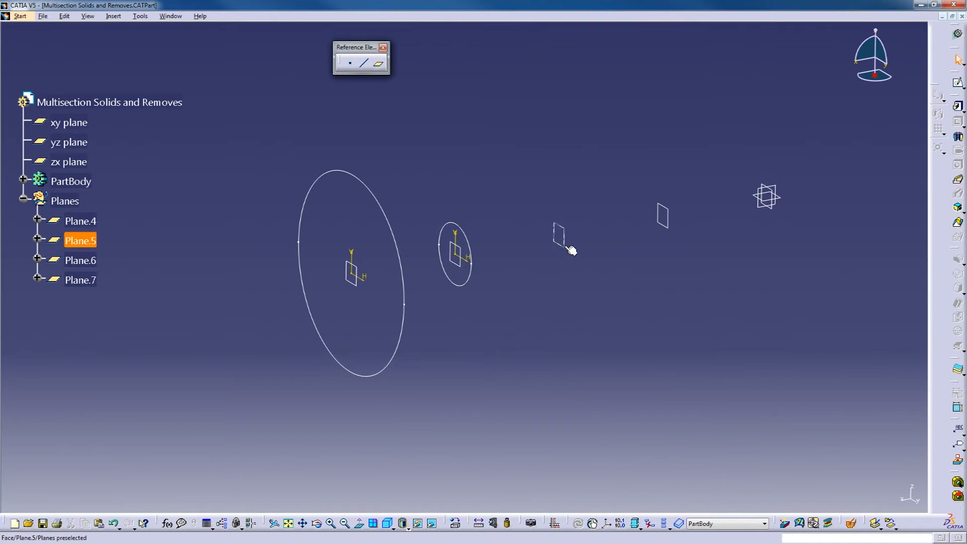
click(958, 82)
mouse_move(509, 155)
middle_down()
mouse_move(501, 168)
mouse_move(511, 302)
mouse_move(590, 260)
middle_up()
middle_drag(473, 383, 538, 376)
middle_drag(566, 316, 484, 326)
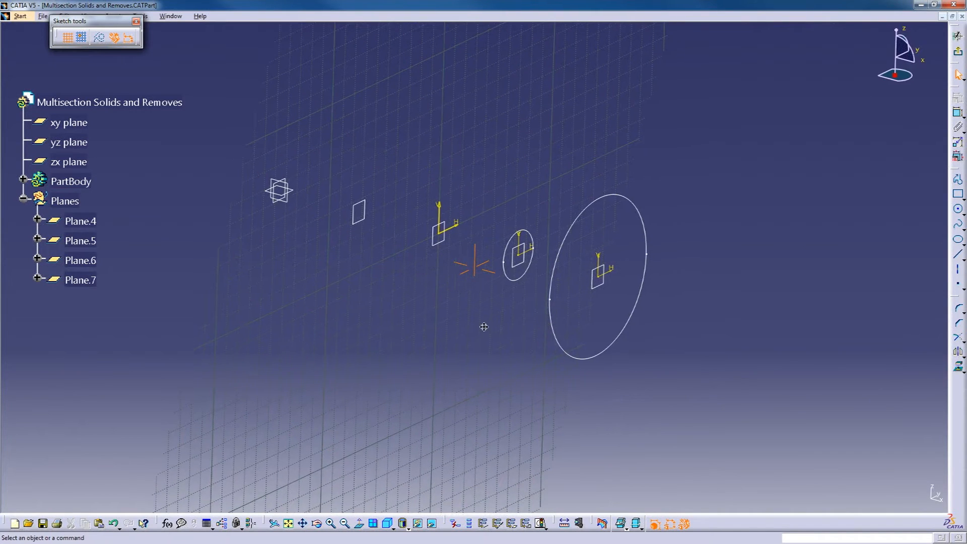
click(958, 210)
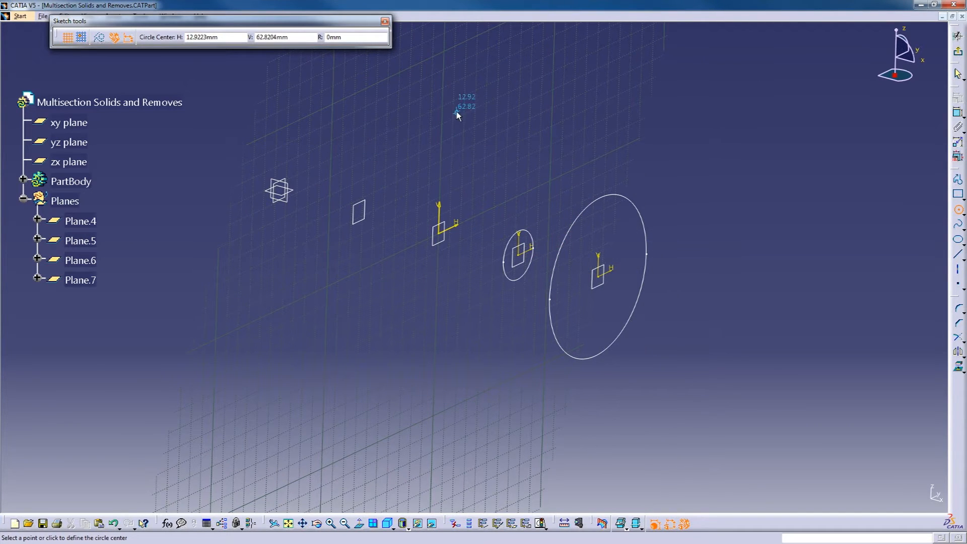
click(442, 234)
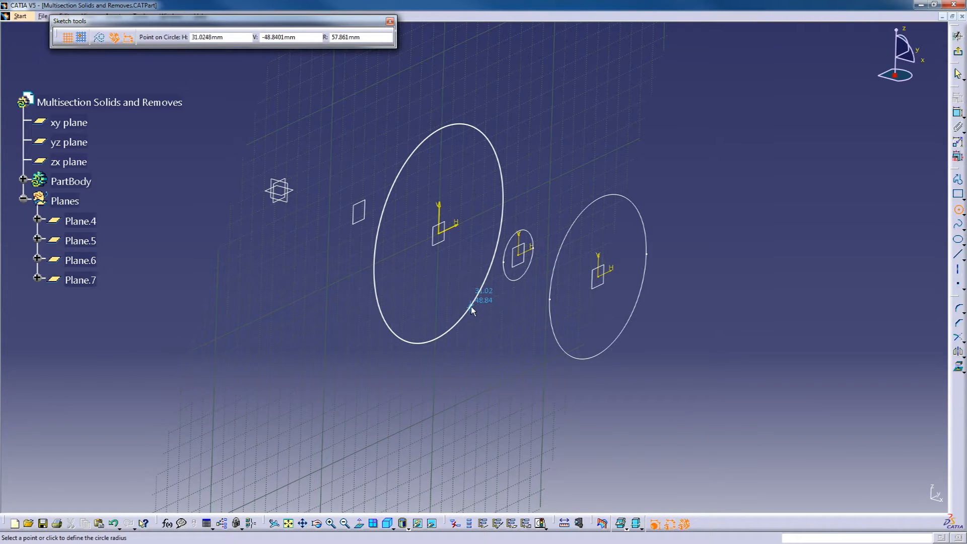
click(452, 247)
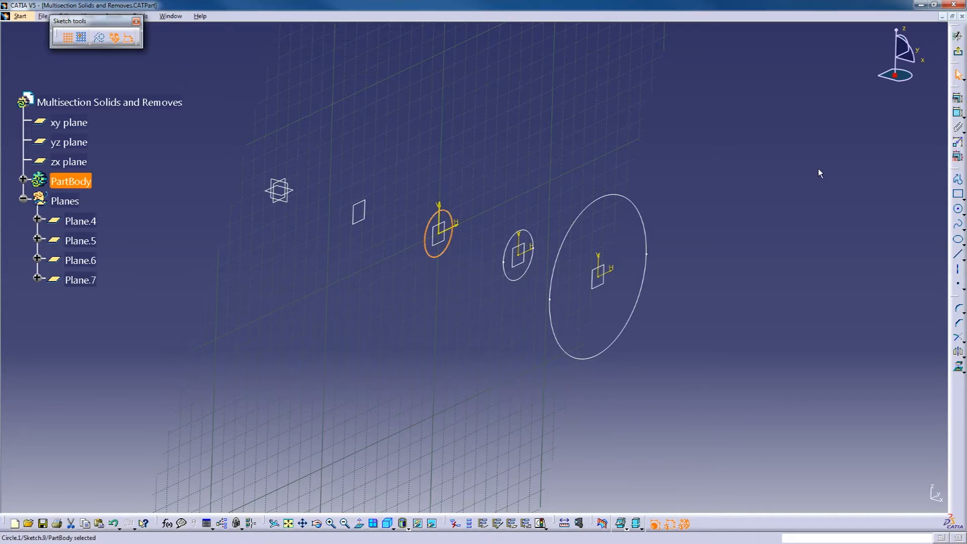
click(957, 51)
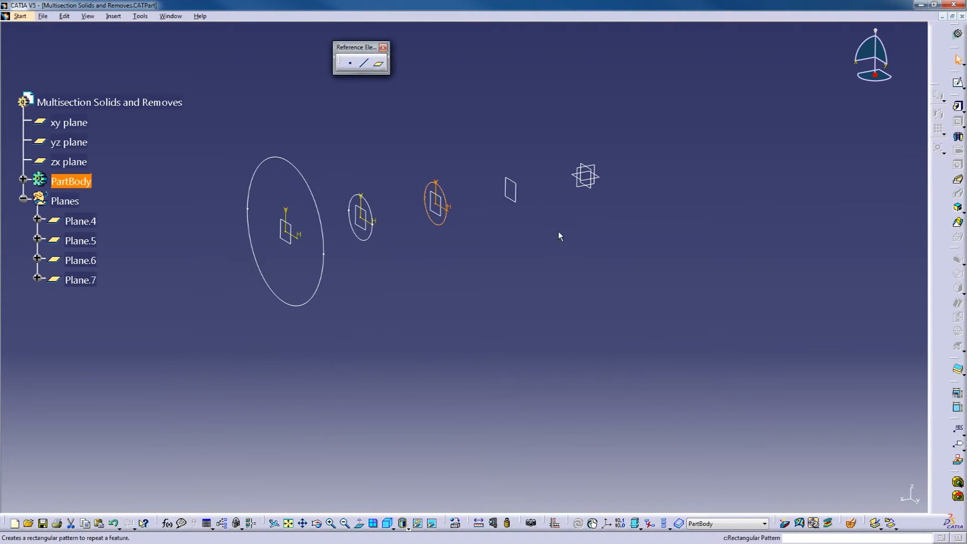
Sketch a large circle of about 72 mm radius centred on the origin on Plane.4 and exit the sketch
click(511, 193)
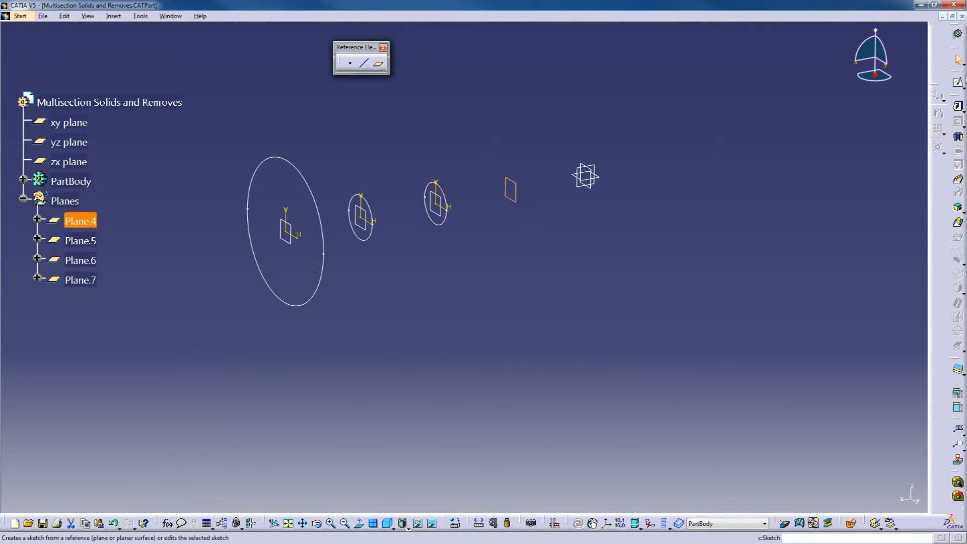
click(958, 83)
middle_drag(462, 192, 554, 428)
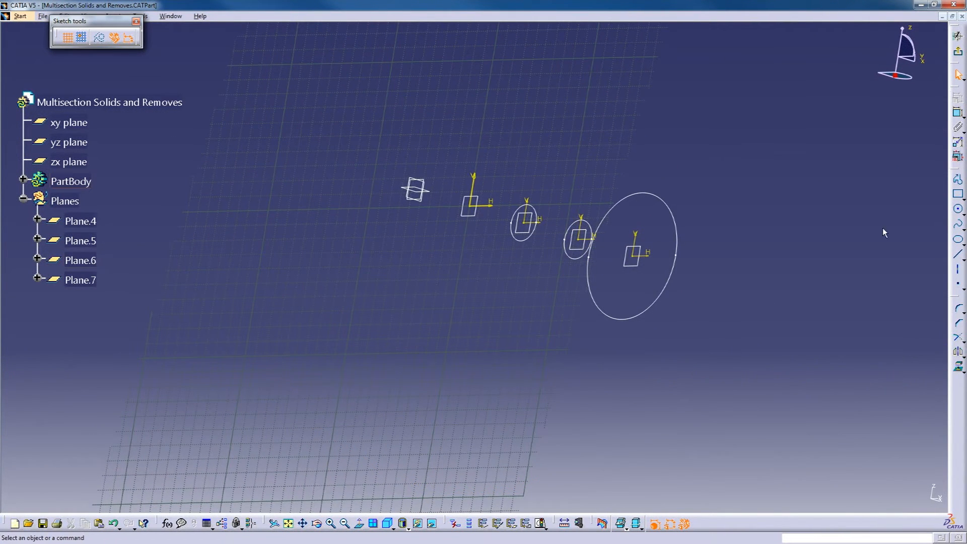
click(958, 208)
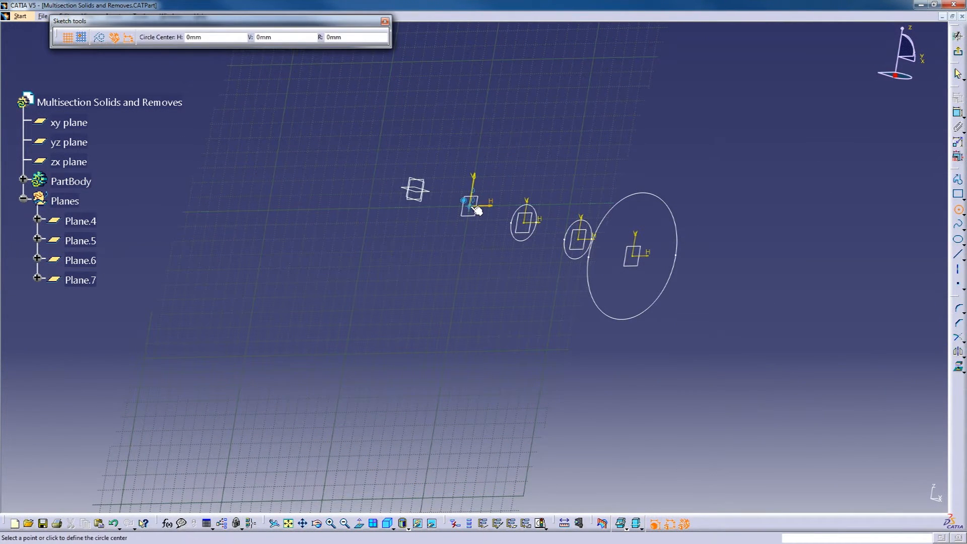
click(474, 206)
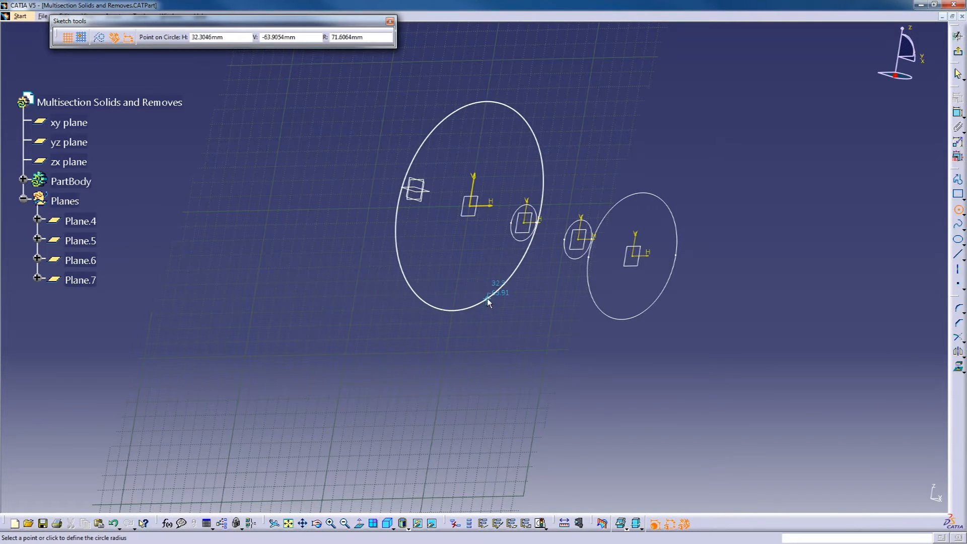
click(488, 298)
click(958, 54)
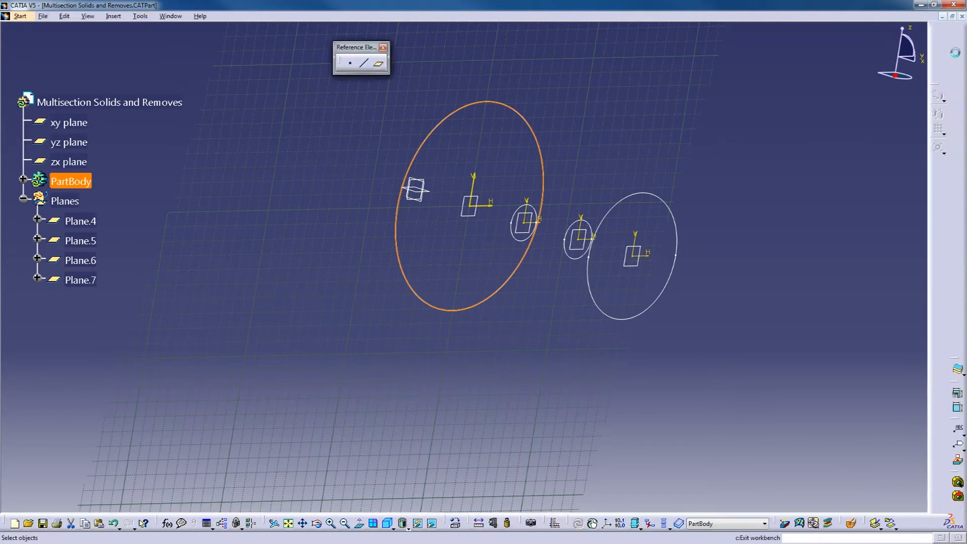
click(544, 257)
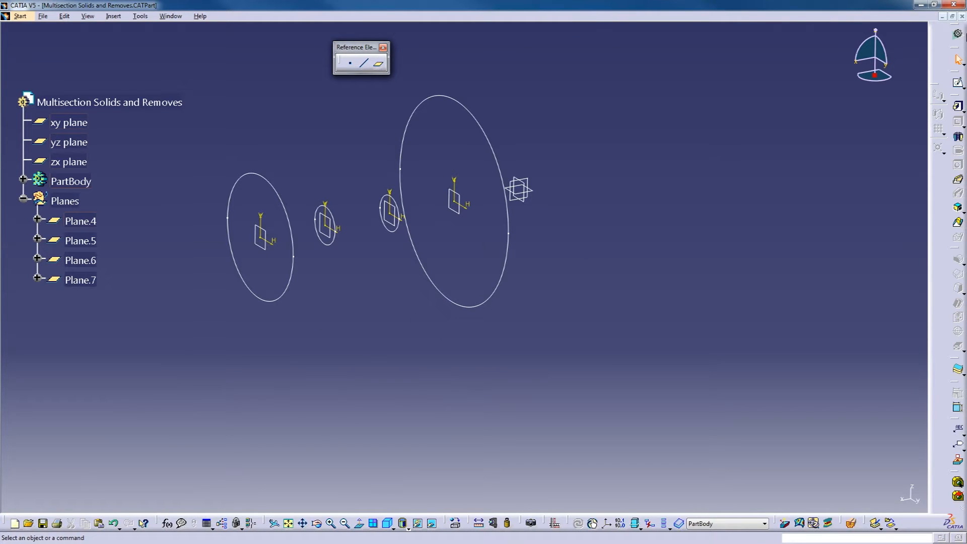
Sketch a circle centred on the origin on the yz plane, larger than all the other section circles, and exit the sketch
click(959, 86)
click(524, 203)
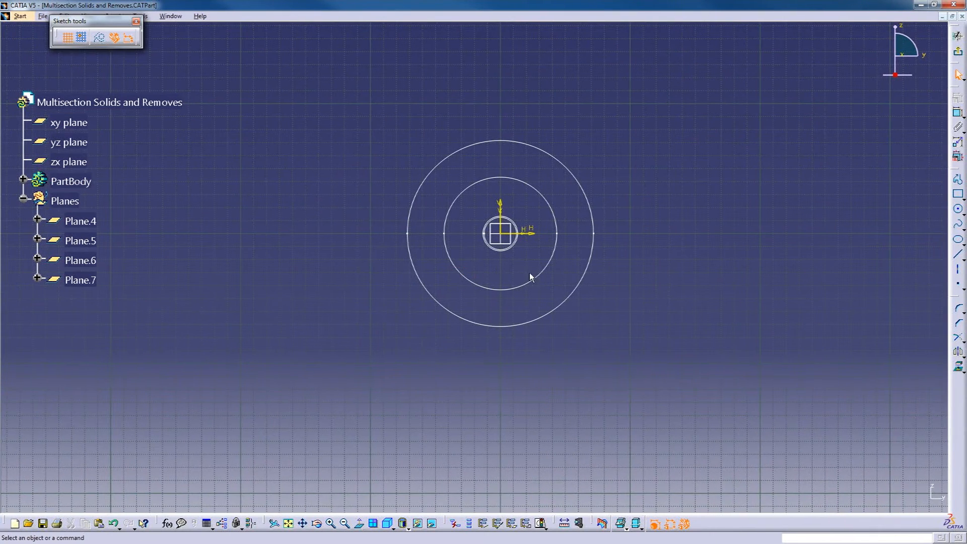
click(958, 209)
click(500, 233)
click(562, 381)
click(957, 51)
click(506, 292)
mouse_move(517, 275)
middle_down()
mouse_move(562, 268)
mouse_move(463, 248)
mouse_move(620, 259)
mouse_move(514, 265)
mouse_move(421, 294)
mouse_move(540, 286)
mouse_move(593, 238)
middle_up()
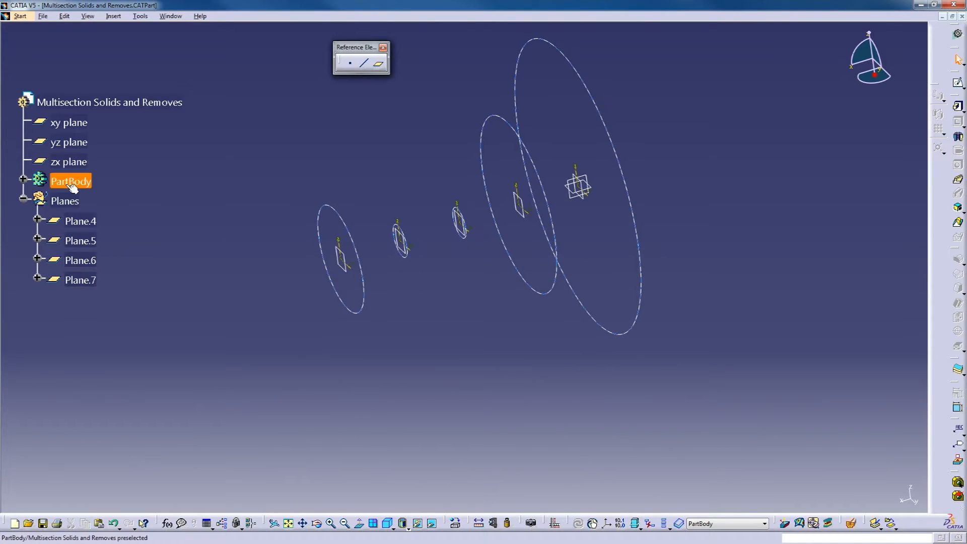
Start a multi-sections solid and select Sketch.7, Sketch.8, Sketch.9, Sketch.10 and Sketch.11 in order as its sections
click(22, 179)
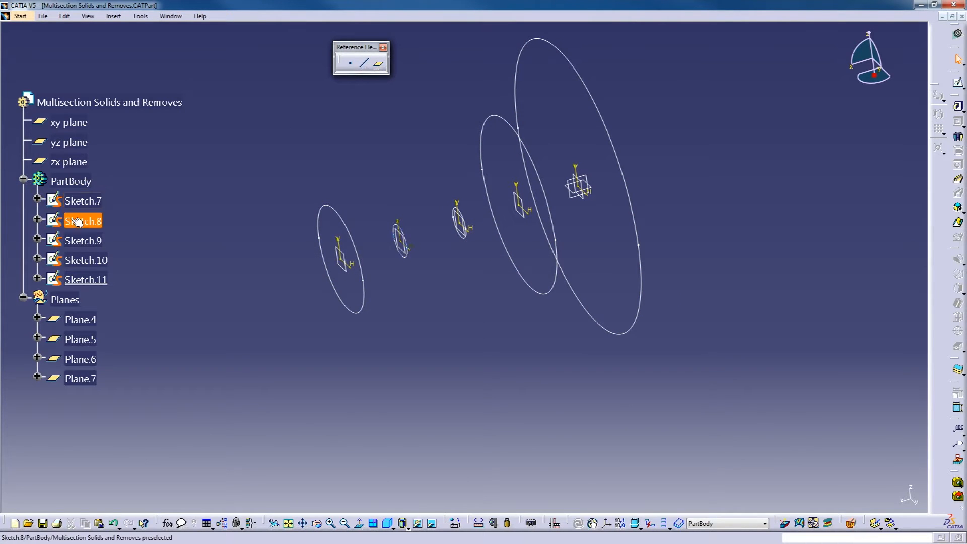
middle_drag(433, 297, 383, 316)
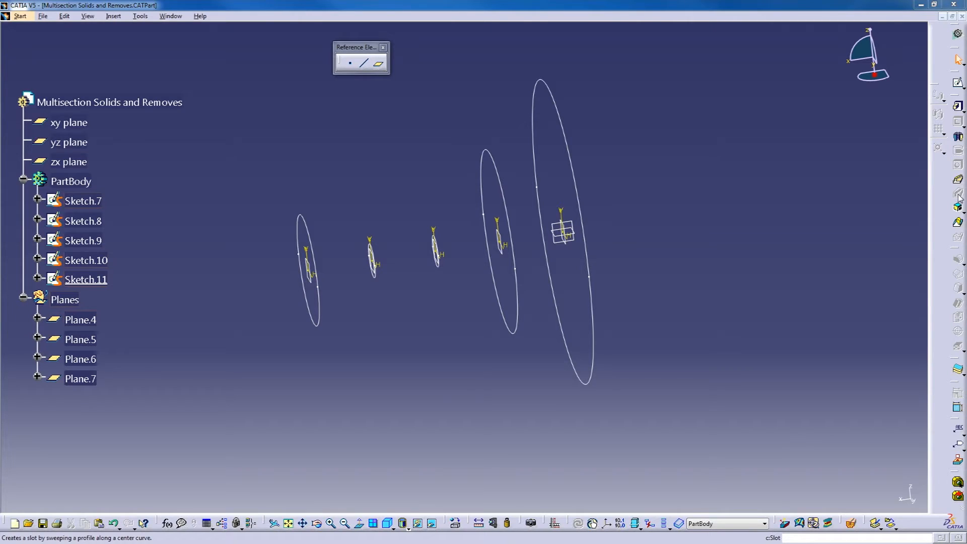
click(957, 222)
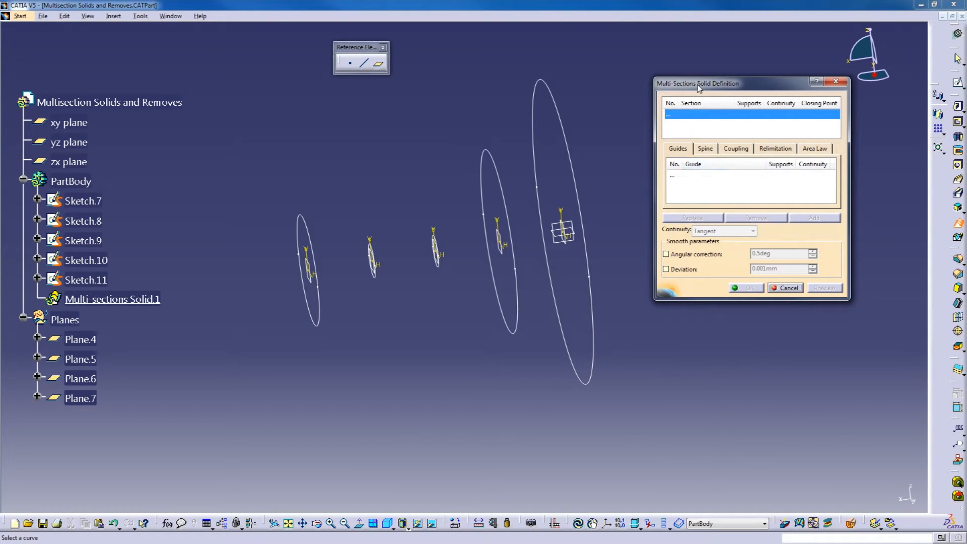
drag(697, 82, 681, 65)
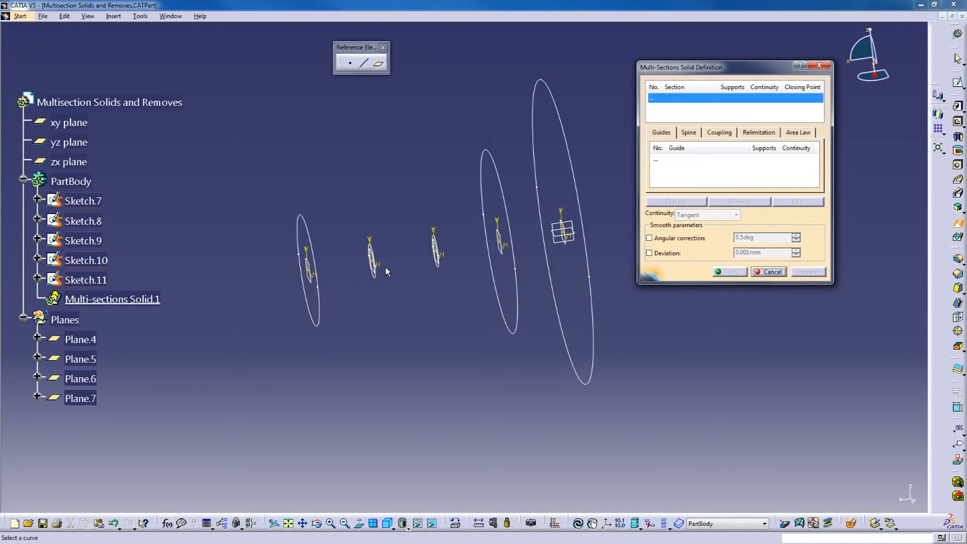
click(318, 313)
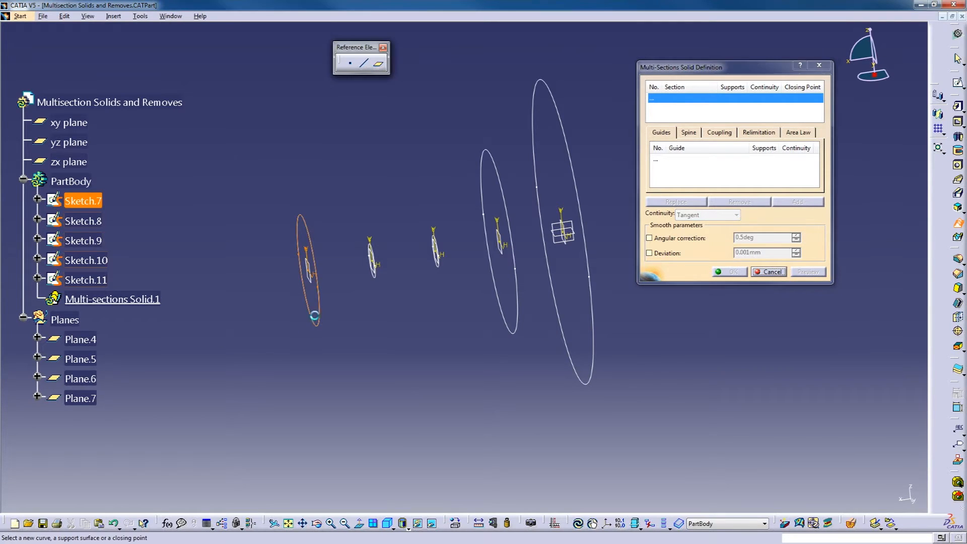
click(382, 282)
click(439, 266)
click(517, 333)
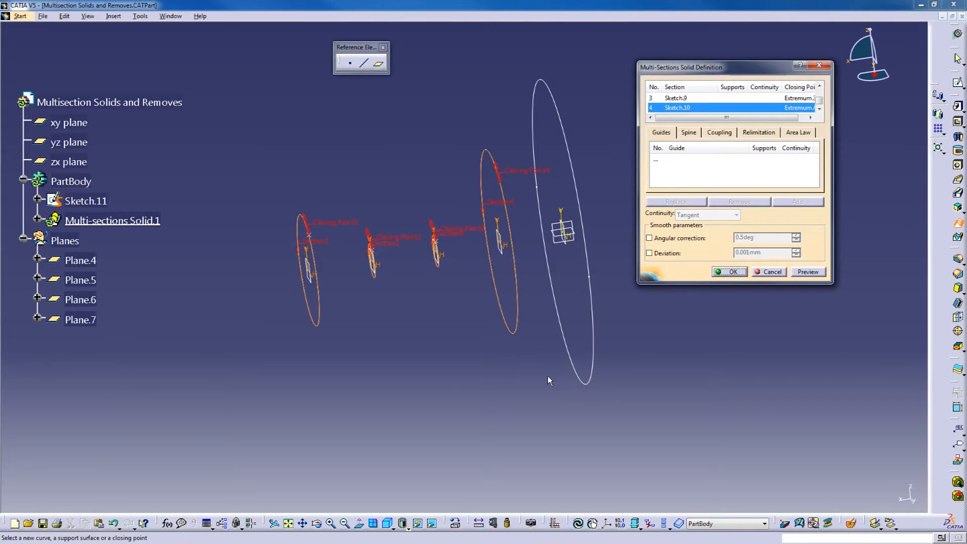
click(586, 386)
Preview the multi-sections solid through the five circular sections and create it
middle_drag(303, 212, 315, 240)
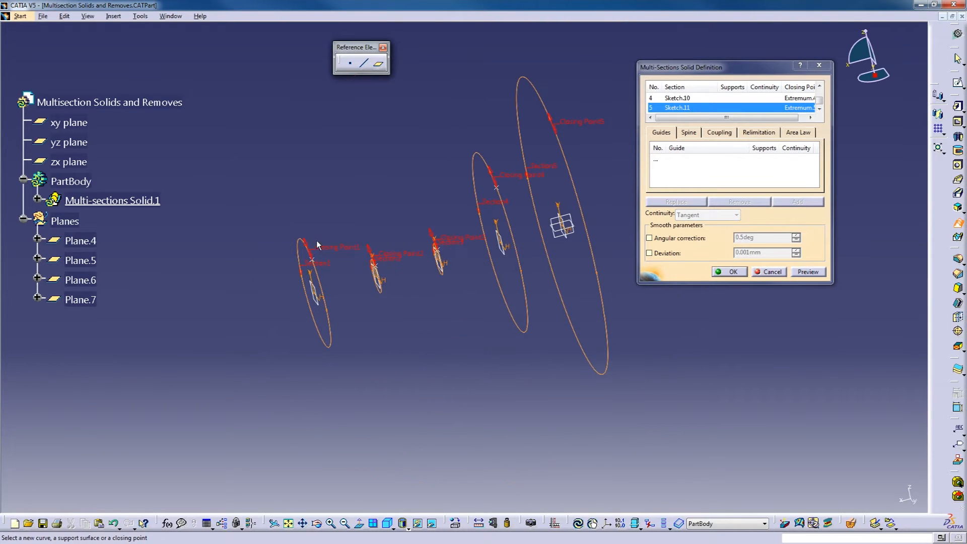
click(808, 272)
middle_drag(362, 348, 359, 328)
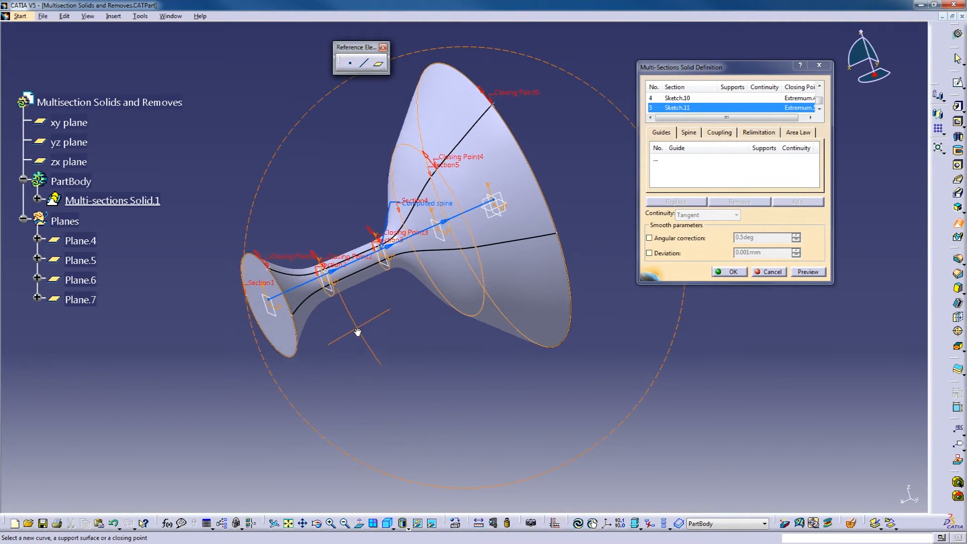
click(733, 271)
middle_drag(287, 282, 471, 313)
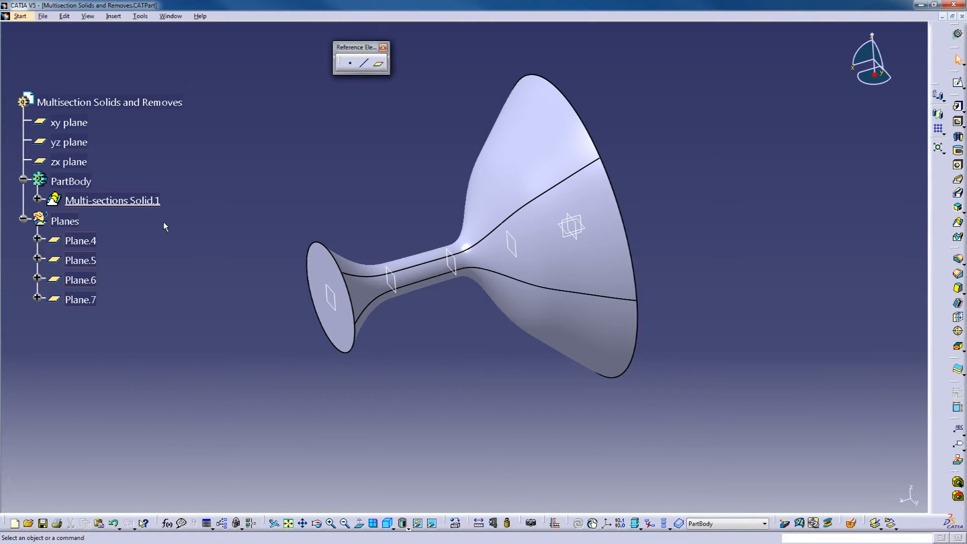
Reopen the multi-sections solid's definition and review its guides, spine, coupling, relimitation and area law options without changing them
double_click(141, 201)
drag(719, 65, 393, 77)
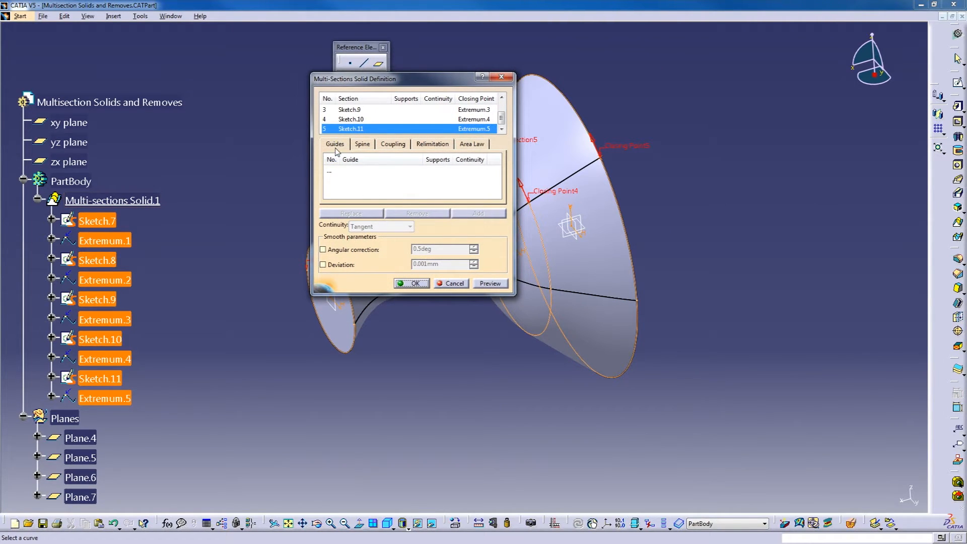
click(363, 145)
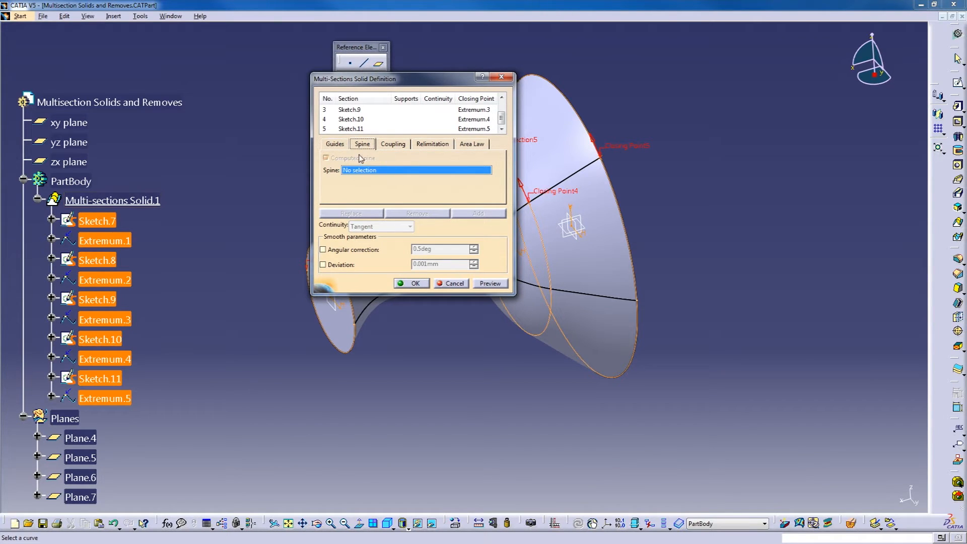
click(392, 145)
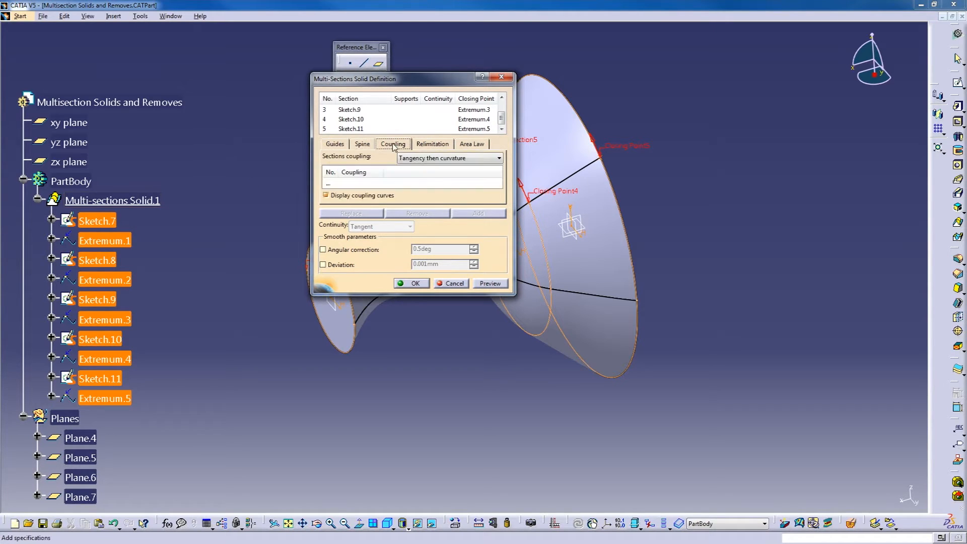
click(431, 145)
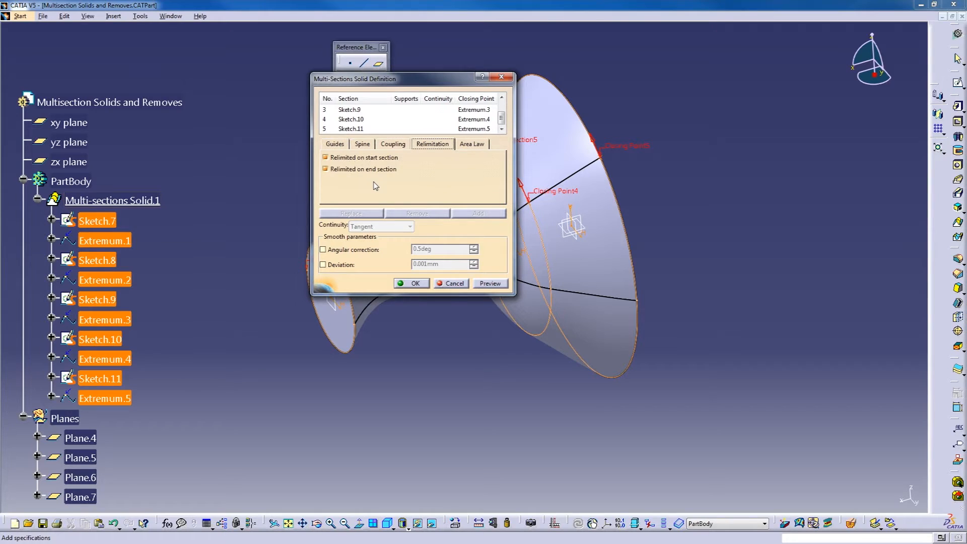
click(480, 145)
click(431, 145)
click(385, 145)
click(363, 145)
click(335, 144)
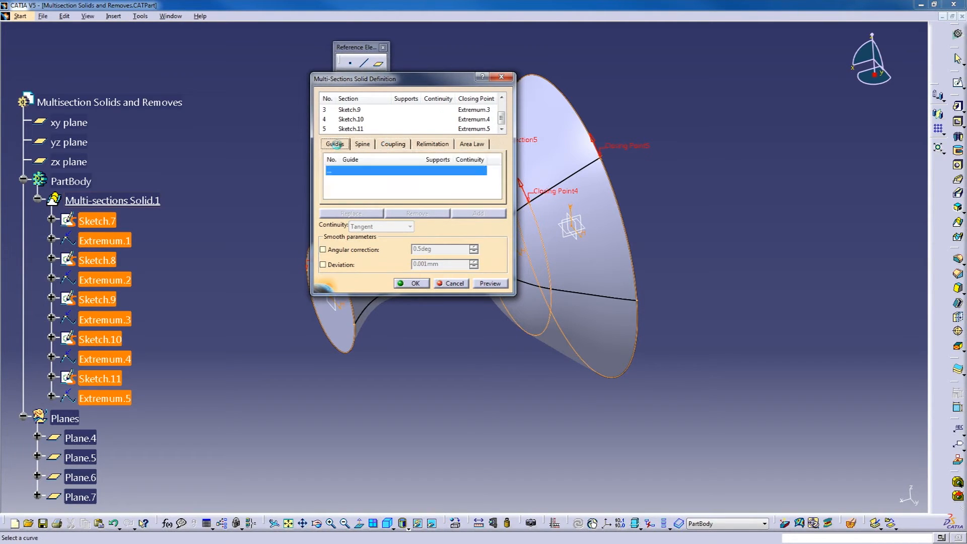
click(364, 145)
click(334, 145)
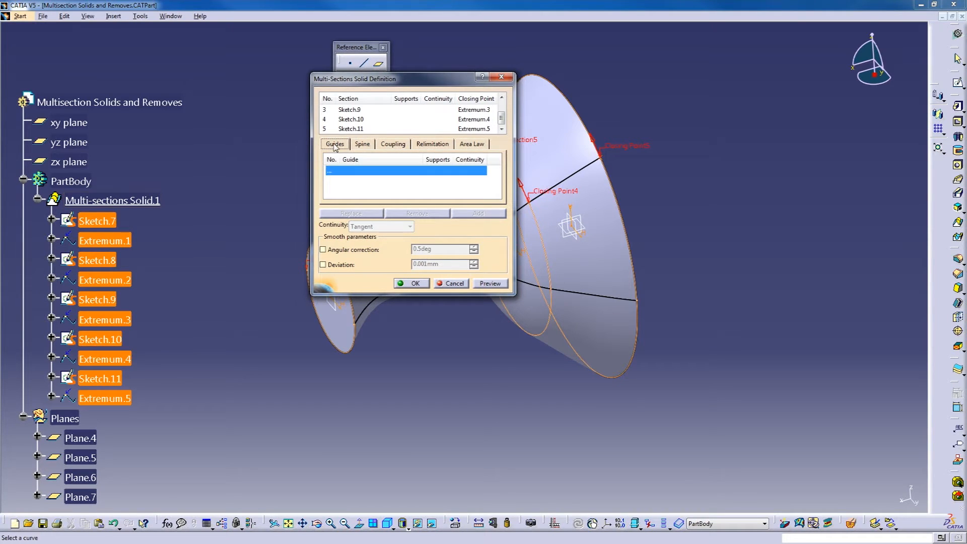
click(416, 284)
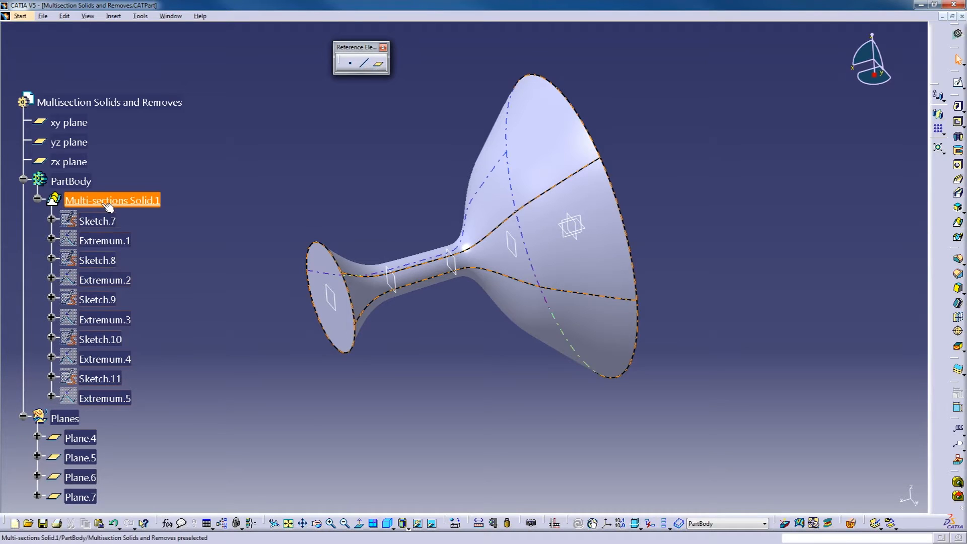
Look through the elements aggregated under Multi-sections Solid.1, then delete the solid together with its aggregated elements
click(38, 199)
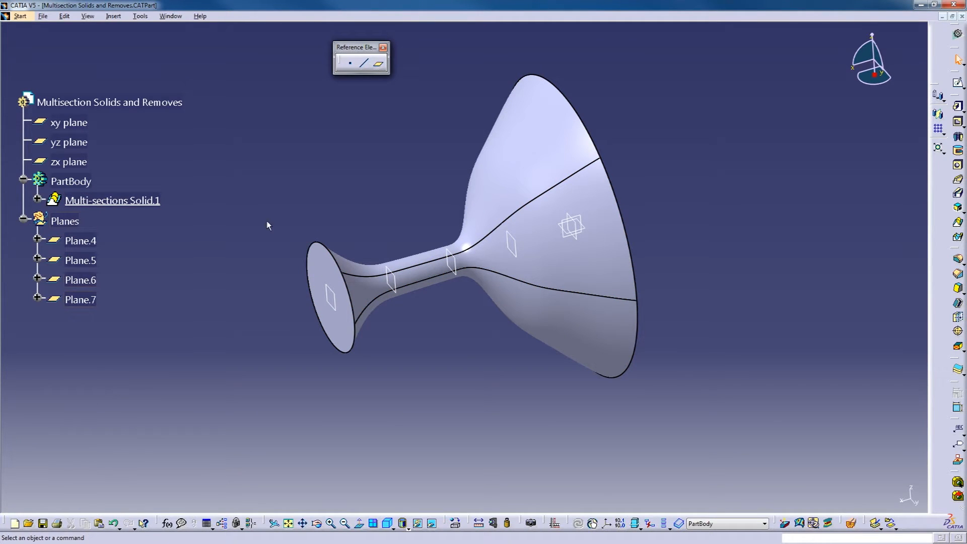
click(36, 199)
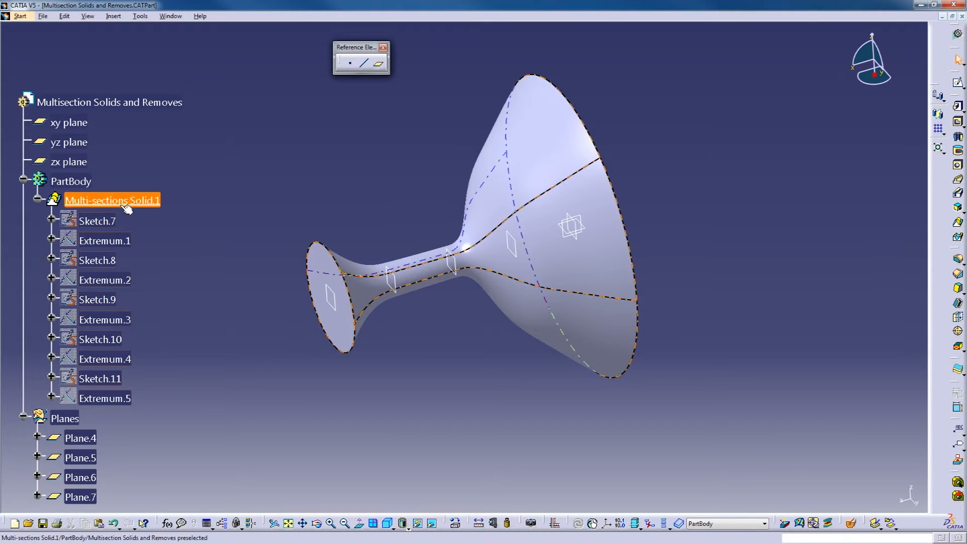
click(38, 199)
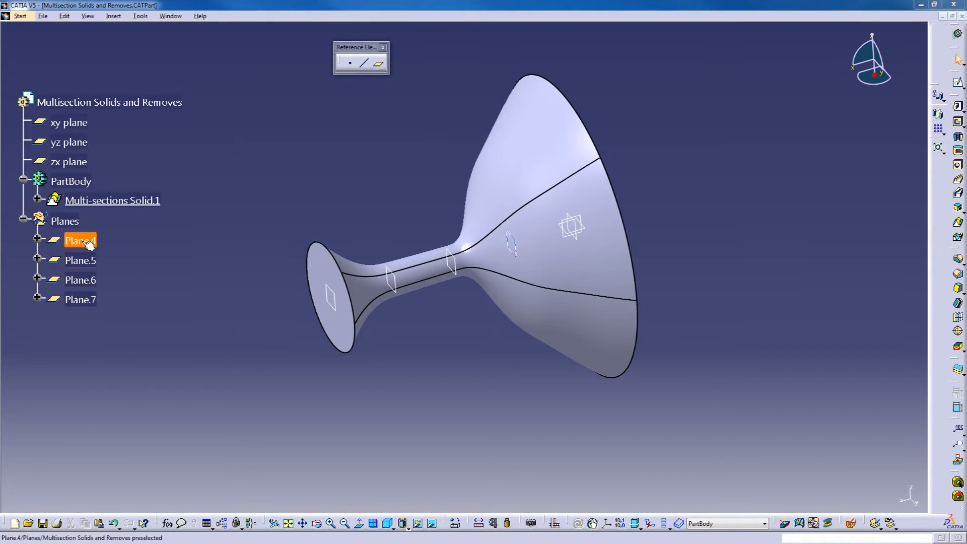
click(103, 200)
key(Delete)
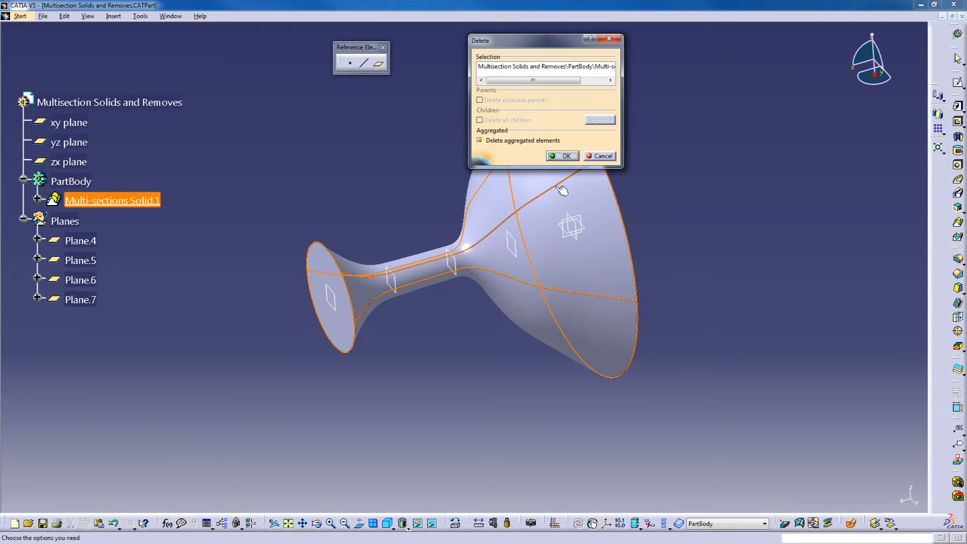
click(562, 155)
Delete Plane.4 through Plane.7 from the Planes geometrical set
click(75, 221)
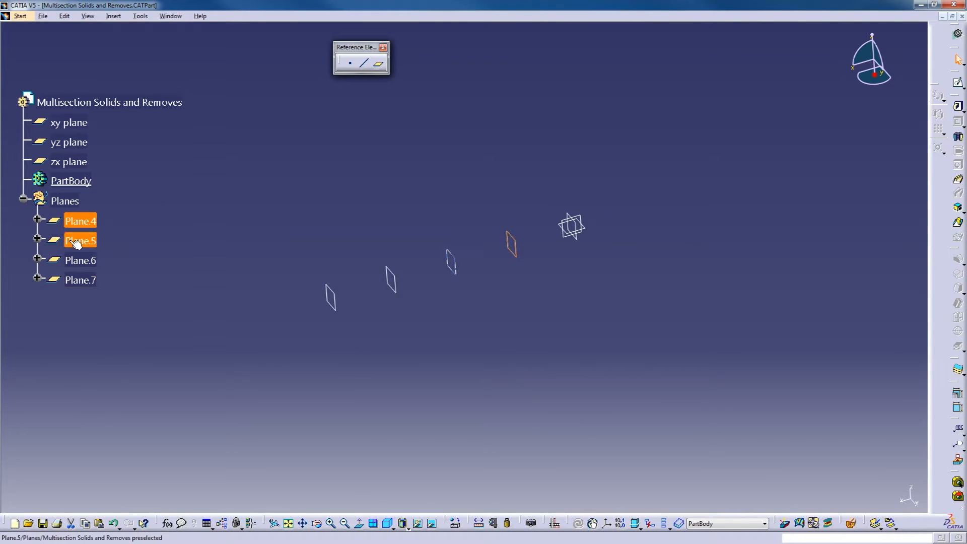
shift+click(76, 280)
right_click(71, 281)
click(91, 420)
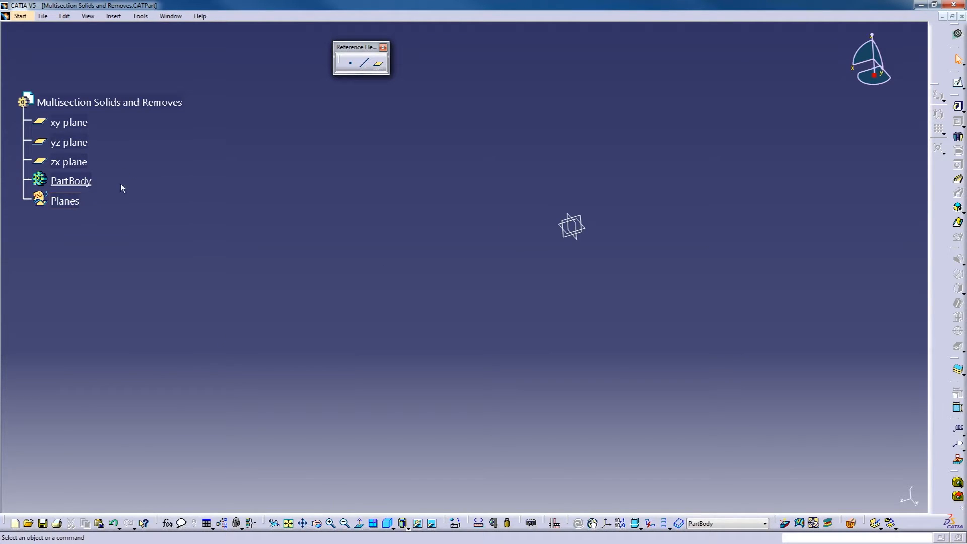
Make the Planes geometrical set the in-work object and create a plane offset 50 mm from the yz plane, with object repetition enabled
right_click(67, 200)
click(120, 272)
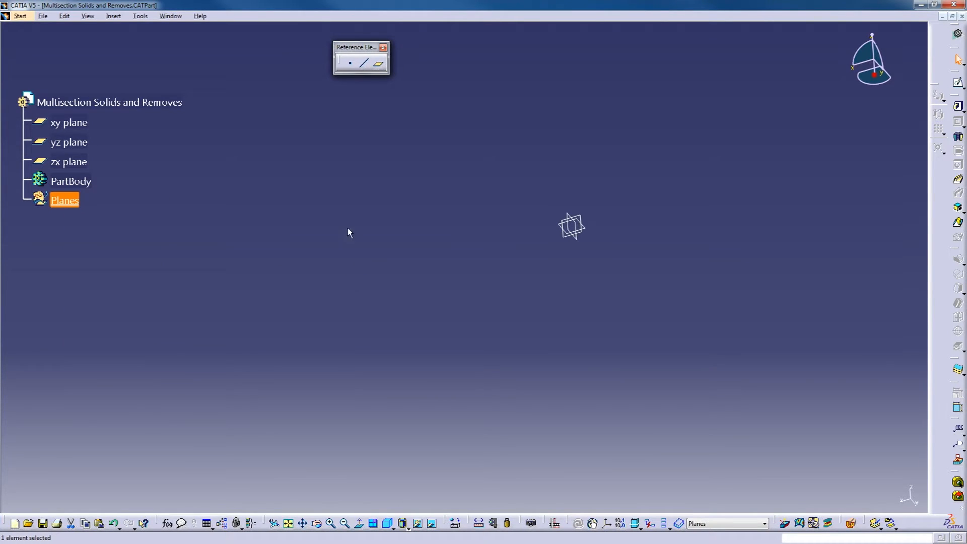
click(378, 64)
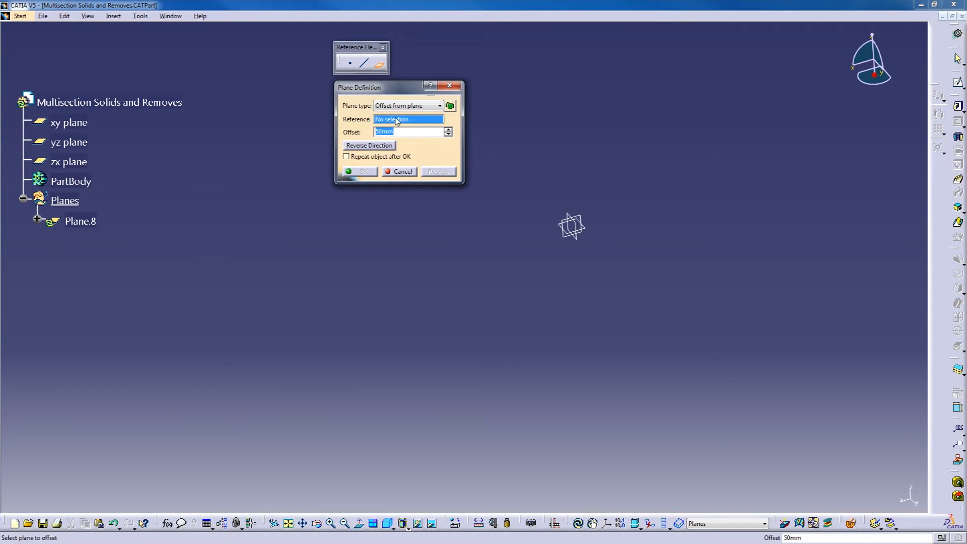
click(582, 245)
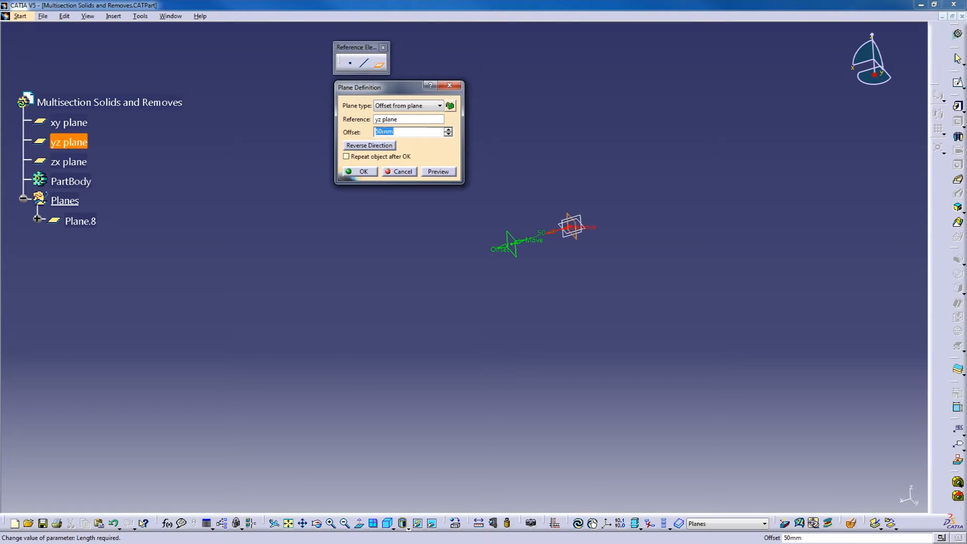
click(346, 156)
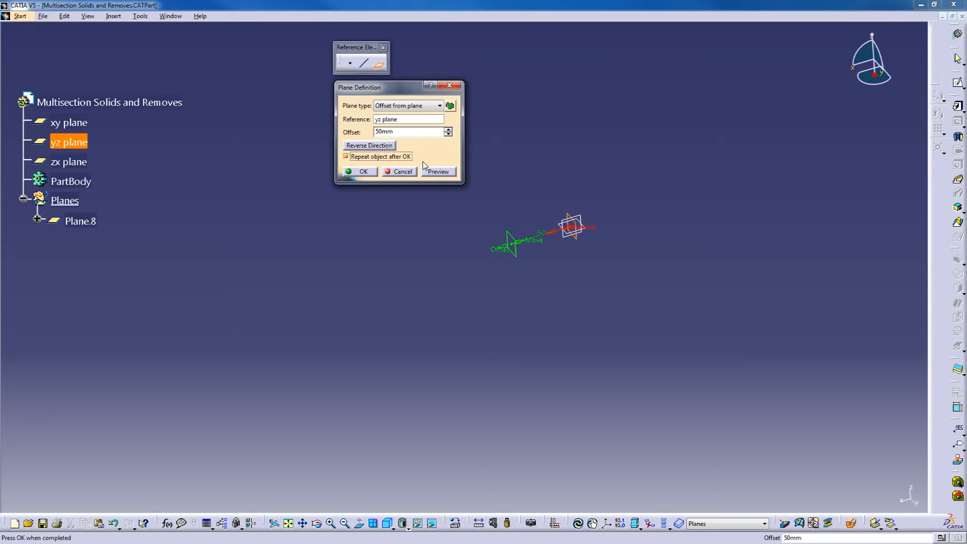
click(356, 175)
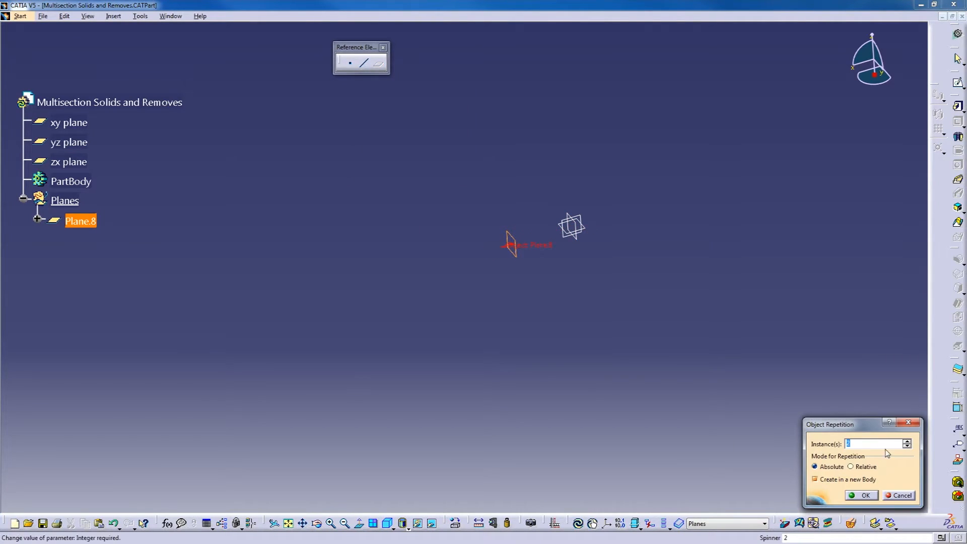
Repeat the offset plane with 4 instances in absolute mode, placing the copies in a new body
drag(867, 432, 355, 109)
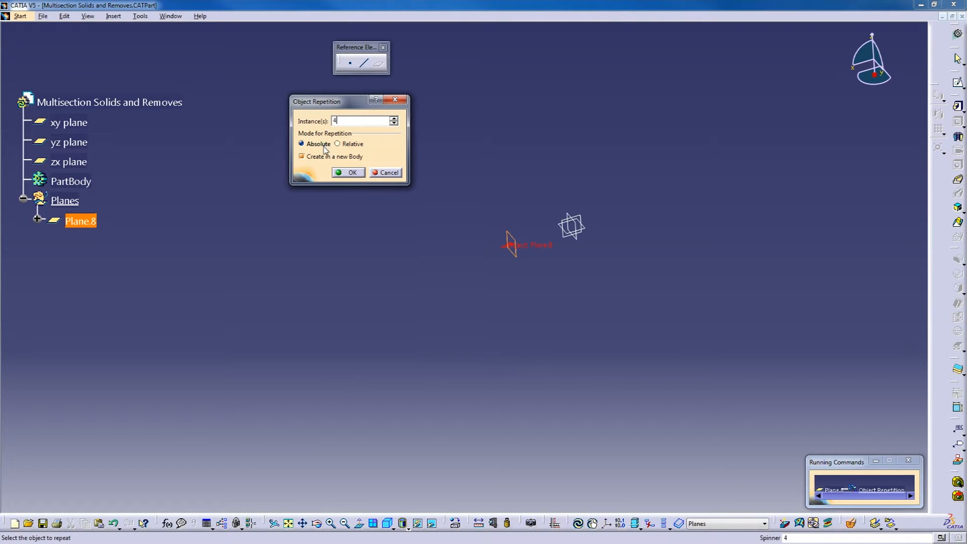
click(350, 174)
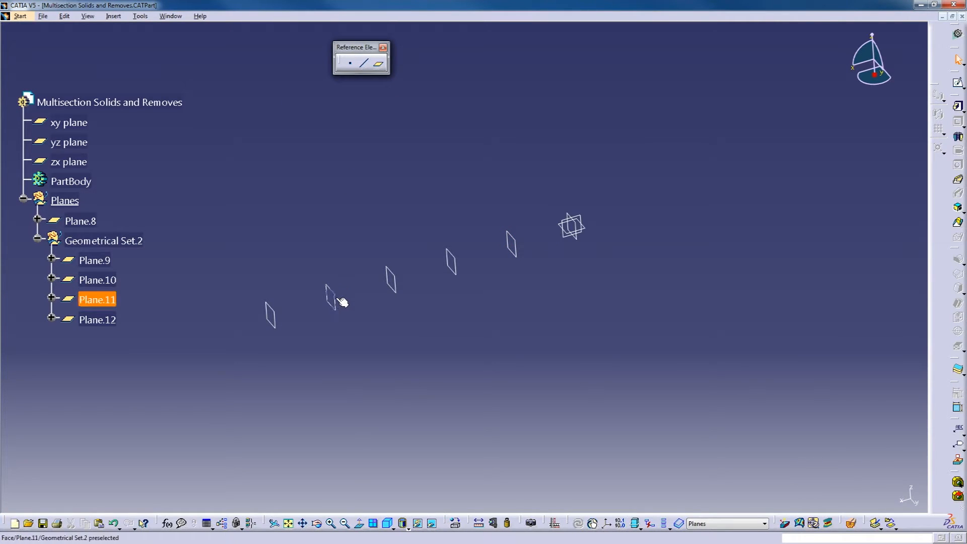
middle_drag(449, 374, 428, 319)
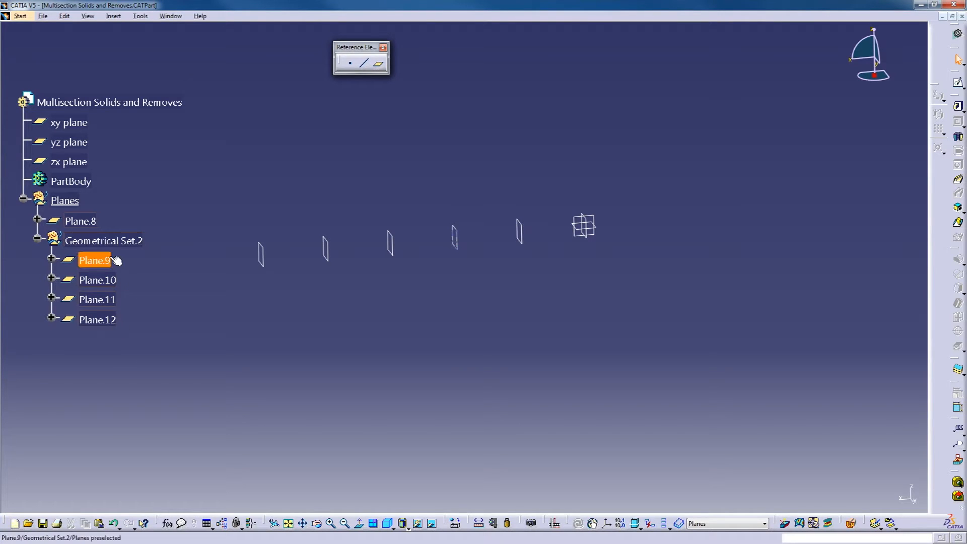
Delete Plane.8 and Geometrical Set.2 with its repeated planes from the Planes geometrical set
click(89, 223)
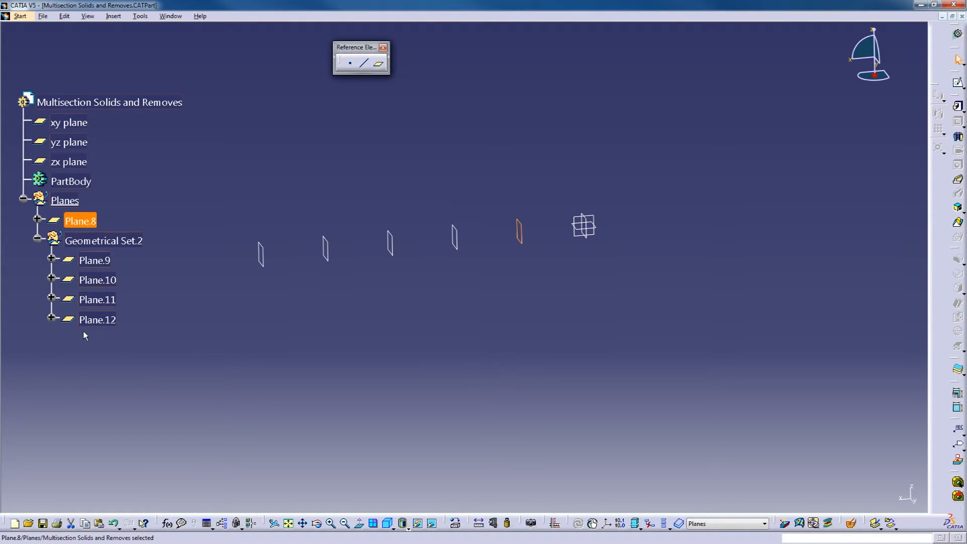
ctrl+click(91, 320)
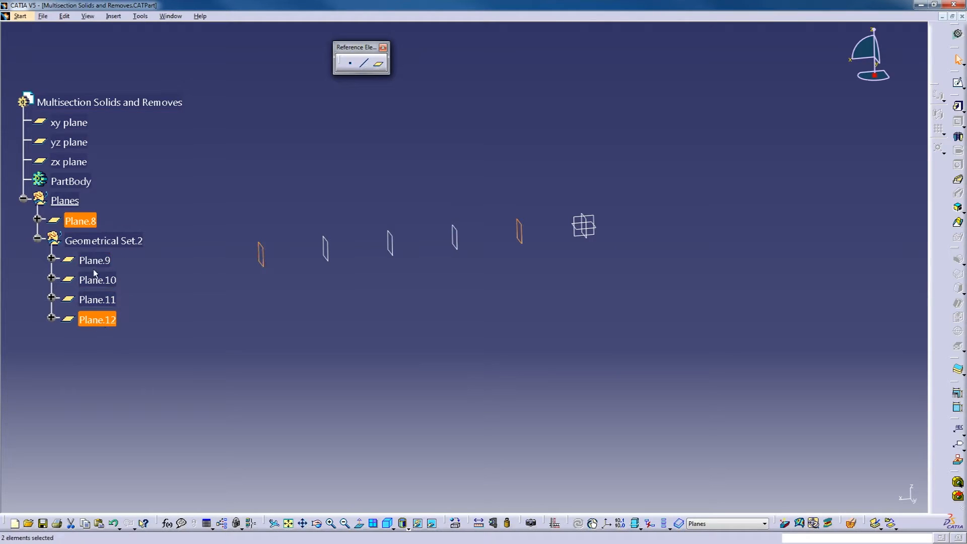
click(91, 261)
right_click(81, 222)
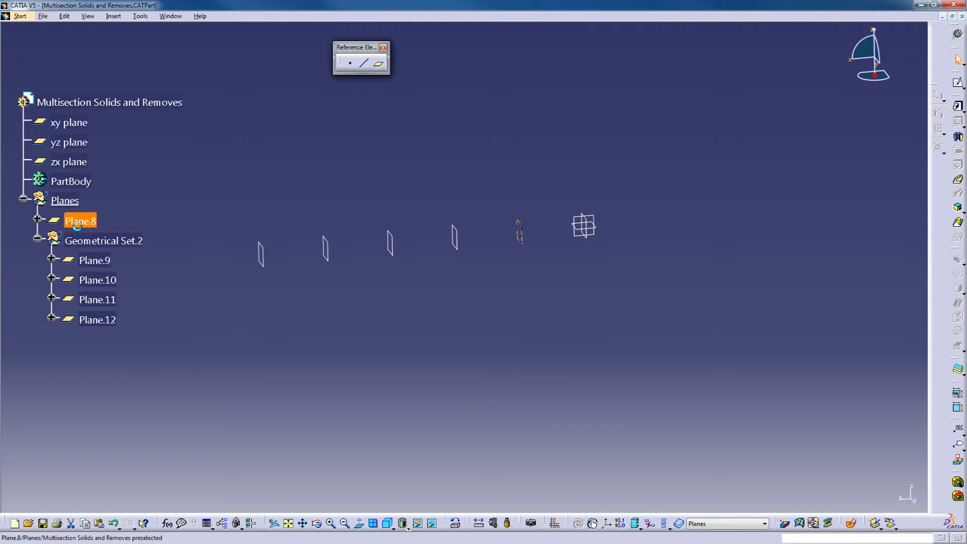
click(120, 361)
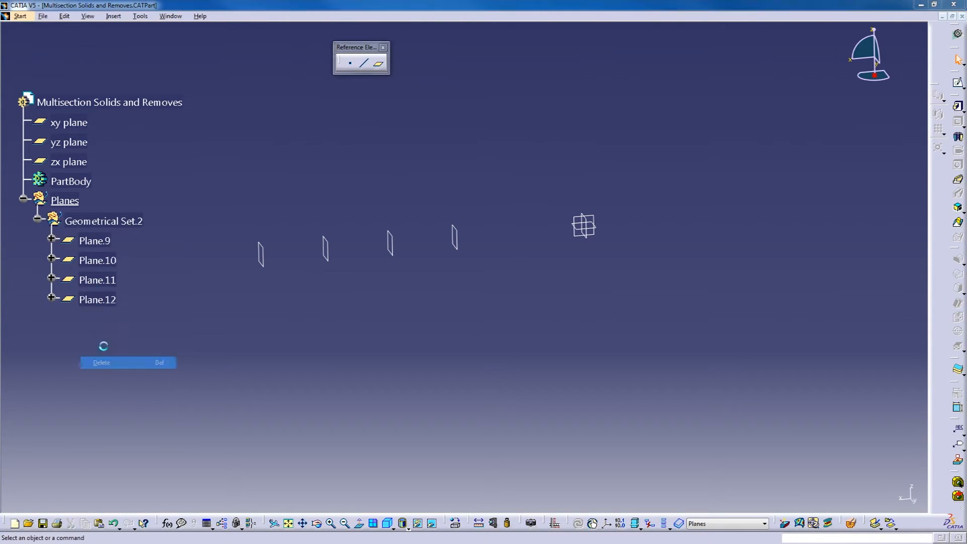
click(810, 270)
click(100, 221)
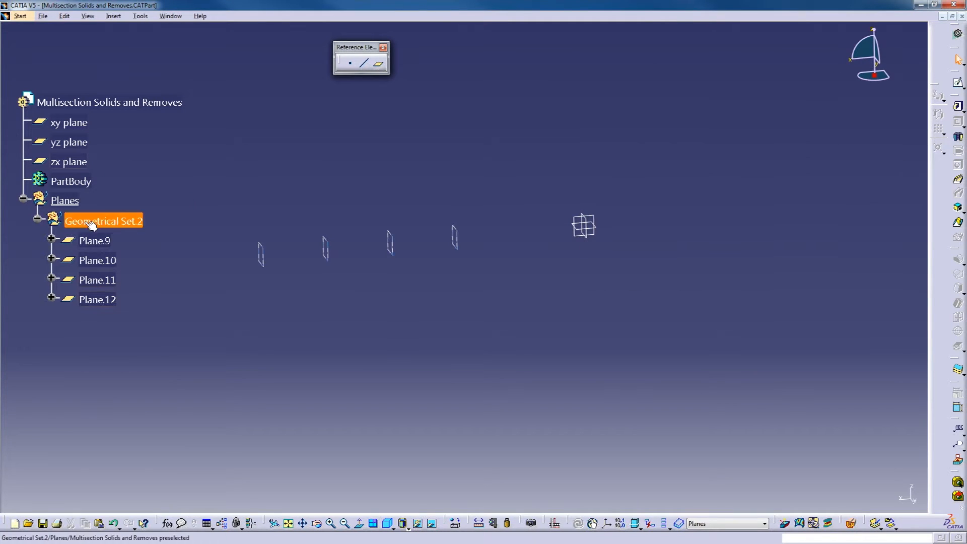
right_click(83, 222)
click(129, 365)
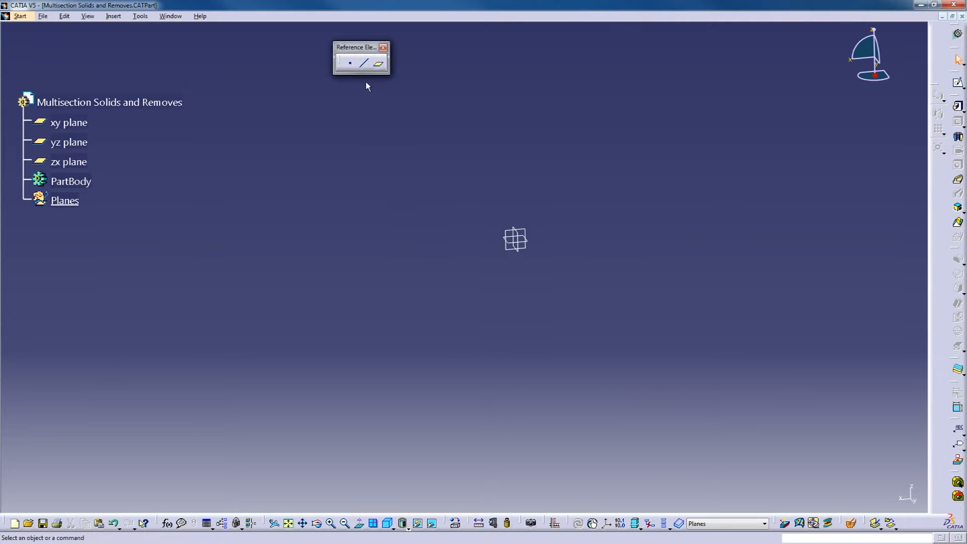
Create a plane offset 50 mm from the yz plane, with object repetition enabled
click(378, 64)
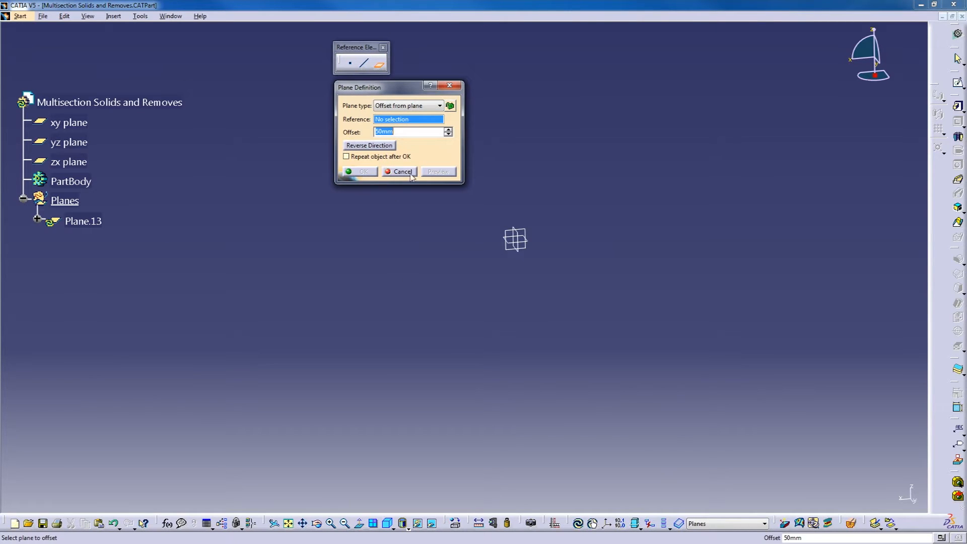
click(517, 253)
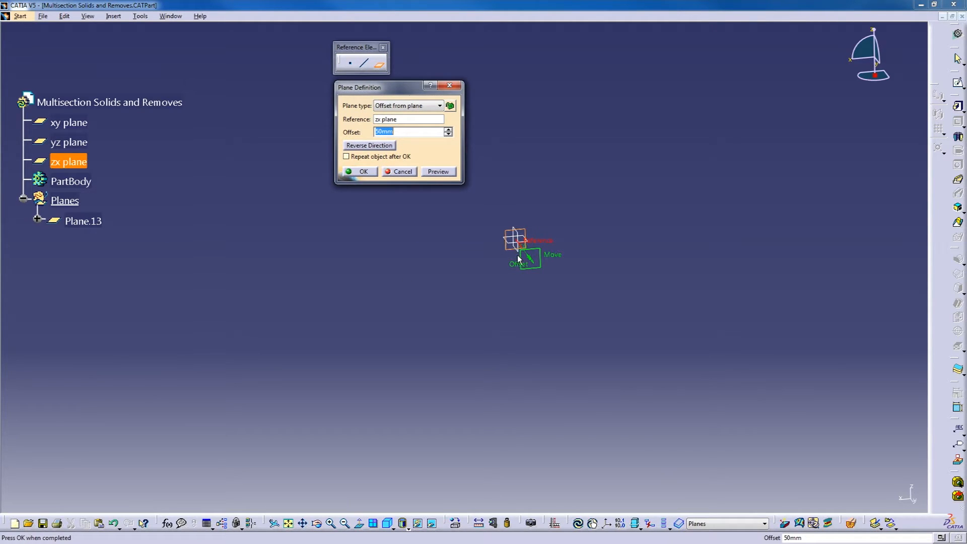
click(403, 121)
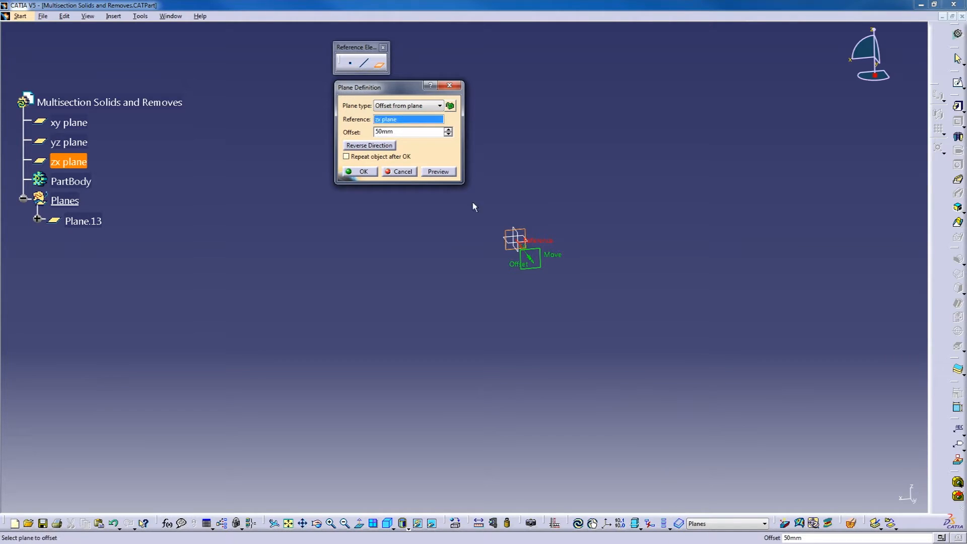
click(506, 240)
click(347, 156)
click(360, 171)
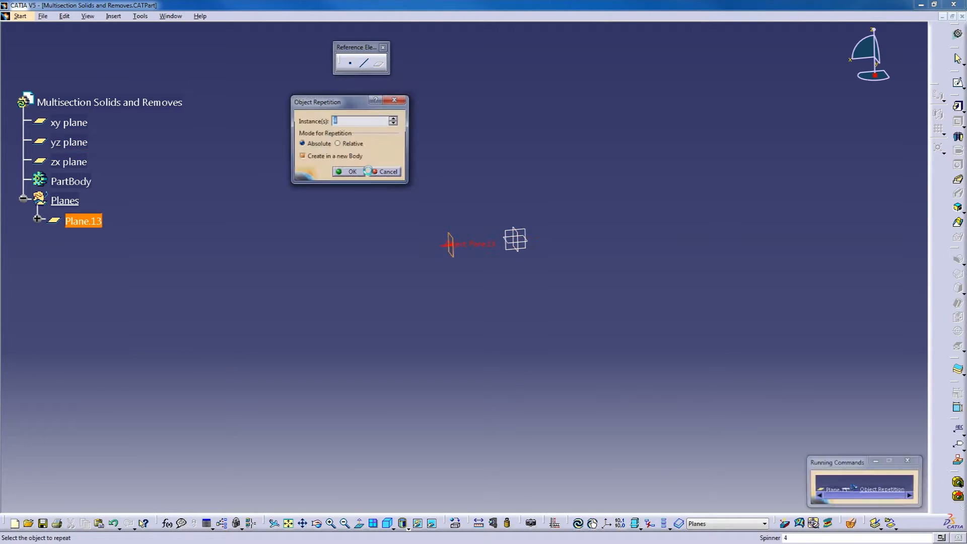
Repeat the offset plane with 3 instances in absolute mode, without creating the copies in a new body
click(332, 159)
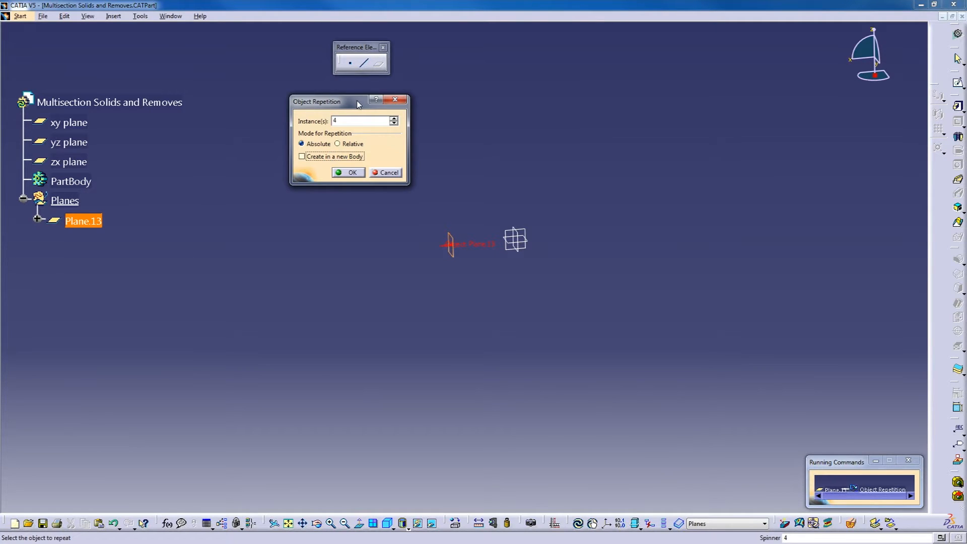
drag(360, 104, 546, 103)
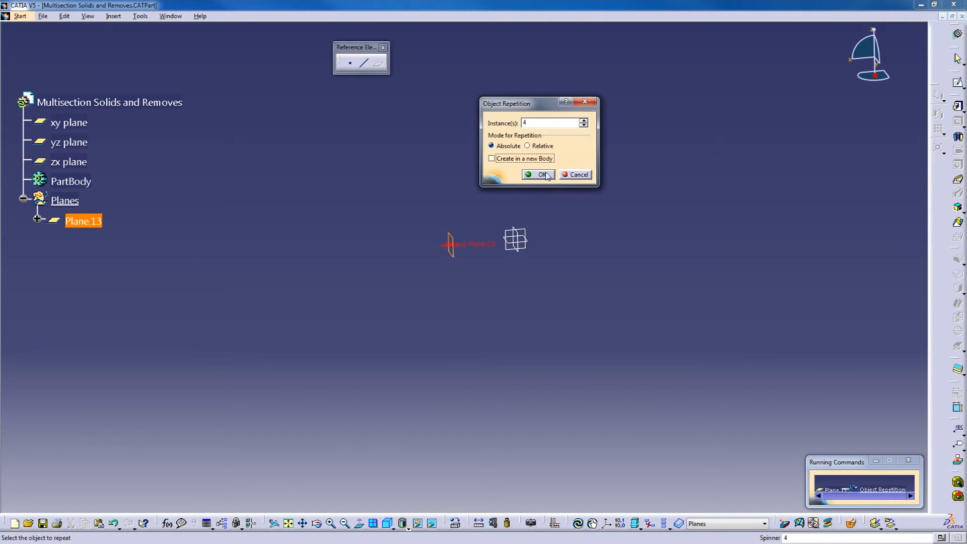
click(536, 122)
click(542, 176)
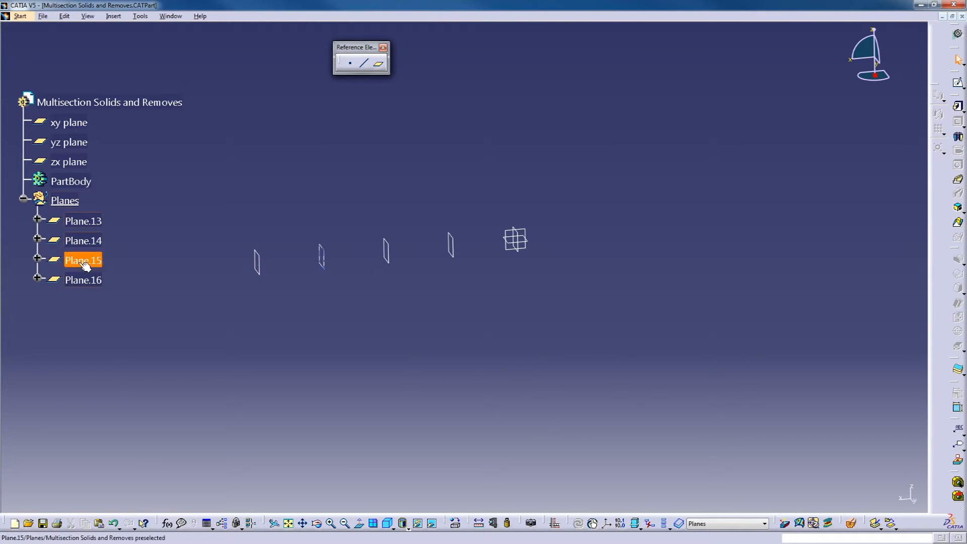
Examine the definition of Plane.13 for its reference plane and offset, leaving it unmodified
click(81, 225)
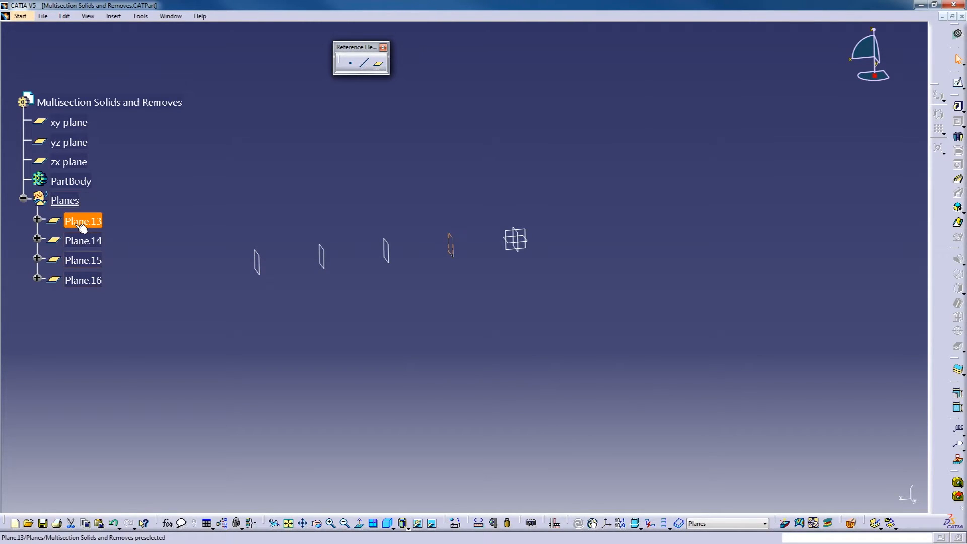
click(126, 276)
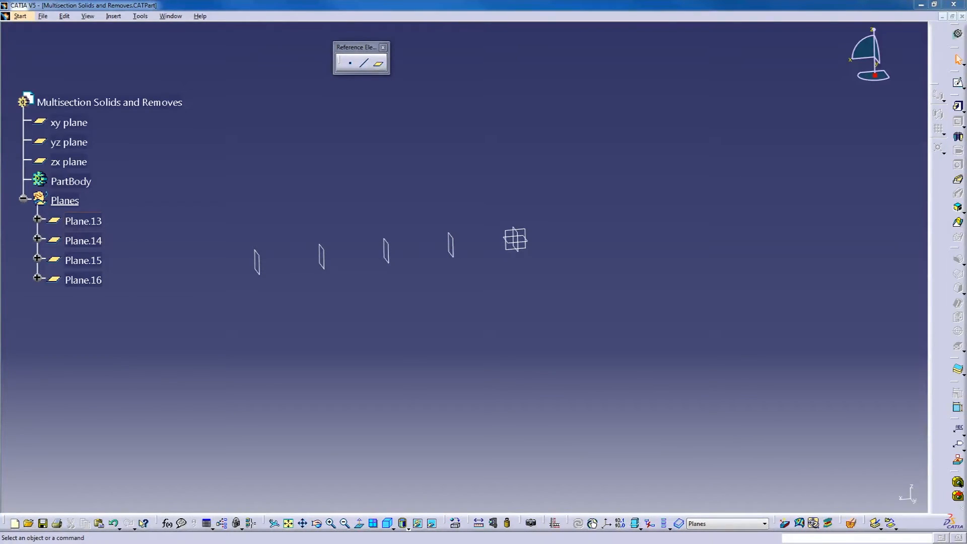
mouse_move(452, 294)
middle_down()
mouse_move(463, 317)
mouse_move(448, 307)
middle_up()
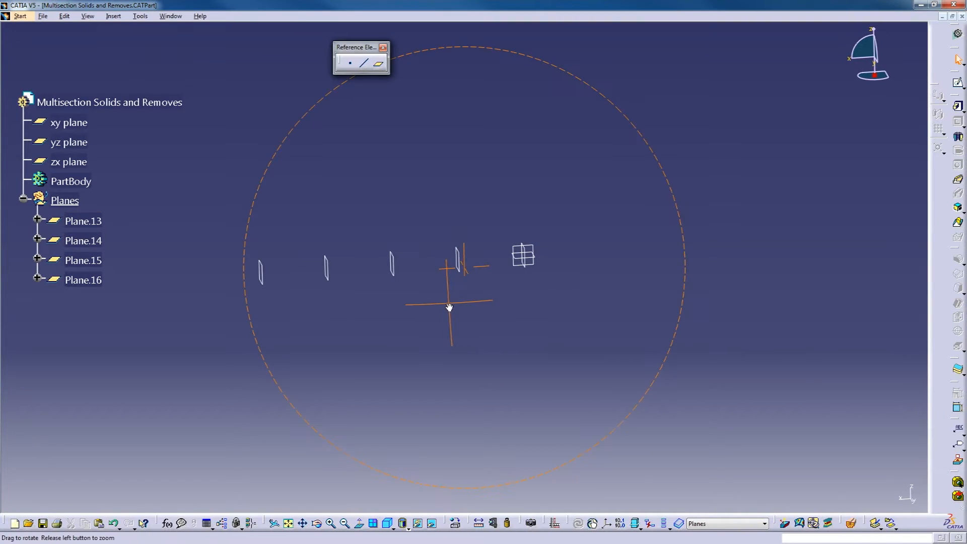
double_click(462, 269)
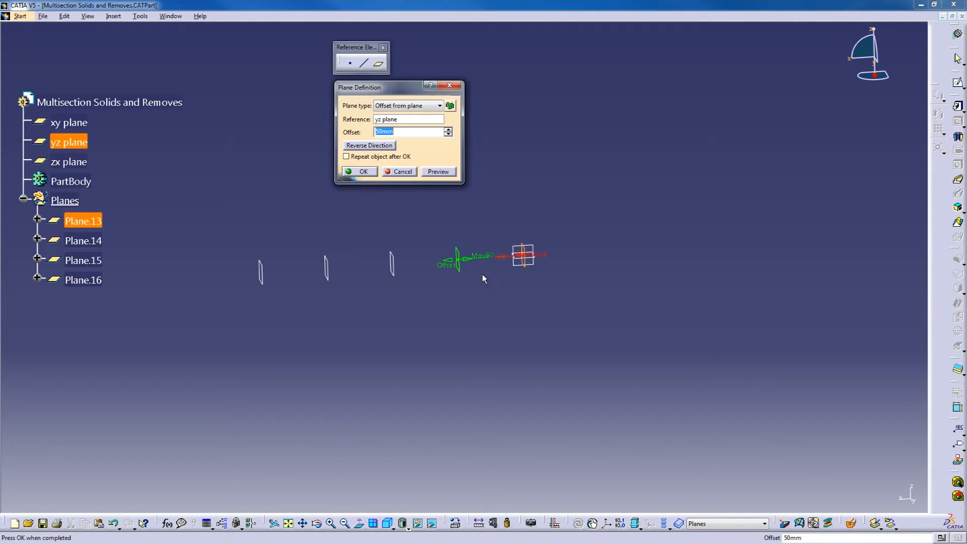
click(402, 173)
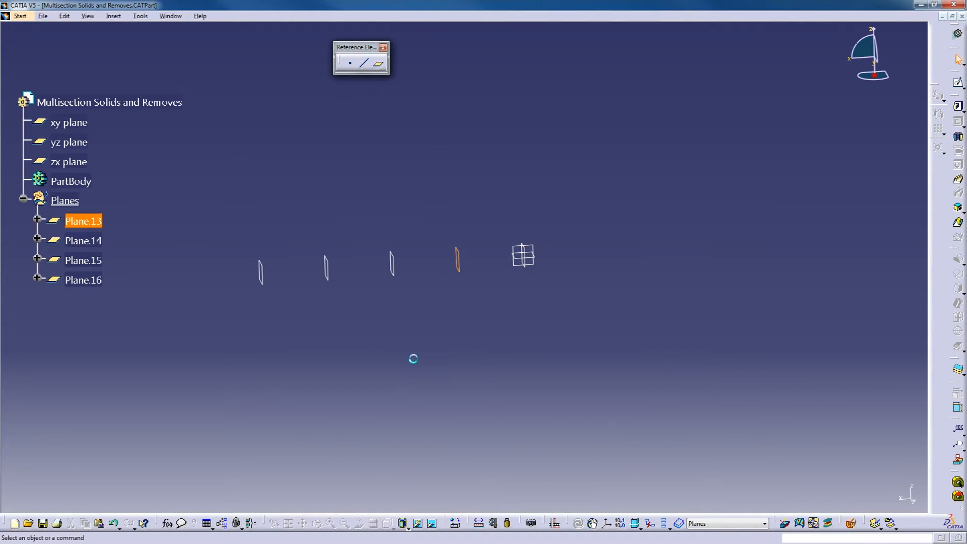
Examine the offset definitions of Plane.14 and Plane.15, moving each displayed offset dimension above the row of planes
double_click(398, 274)
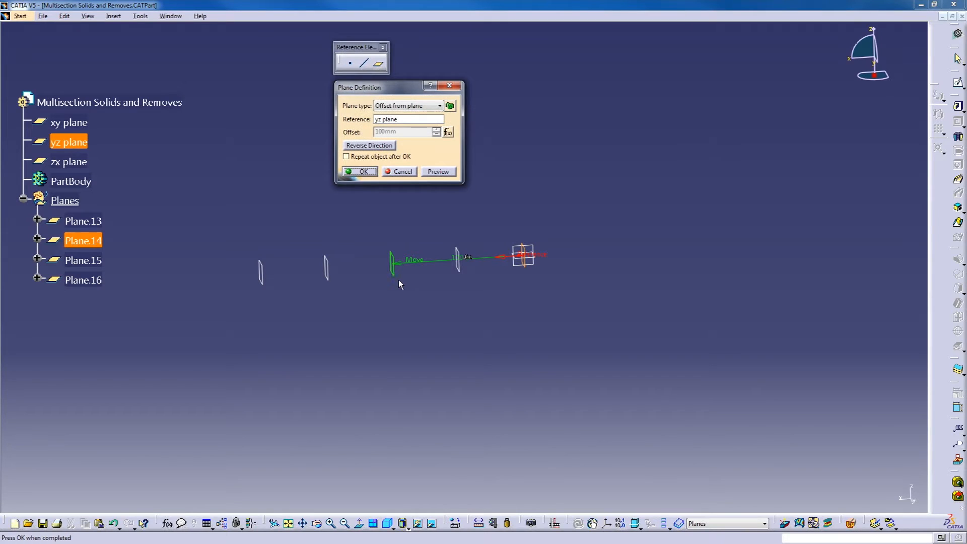
drag(399, 271, 401, 225)
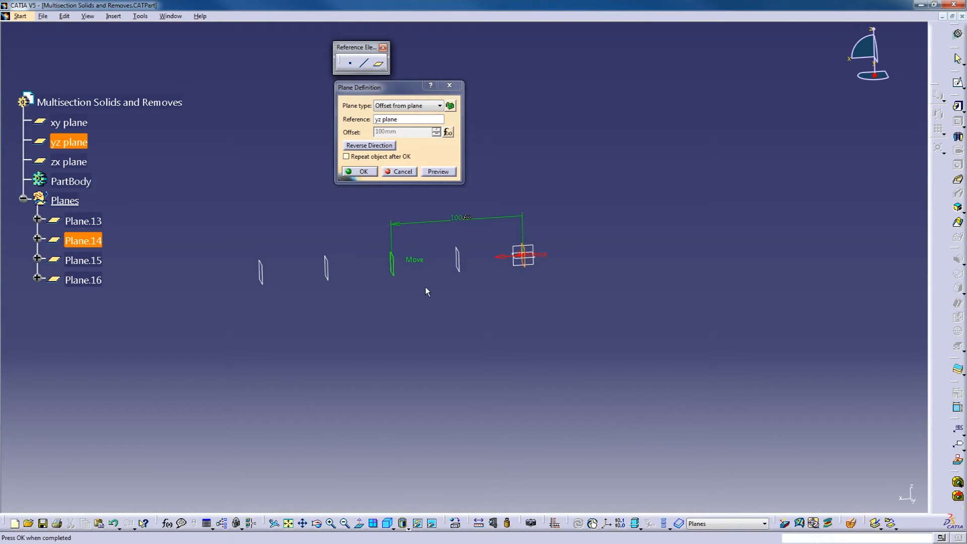
click(412, 174)
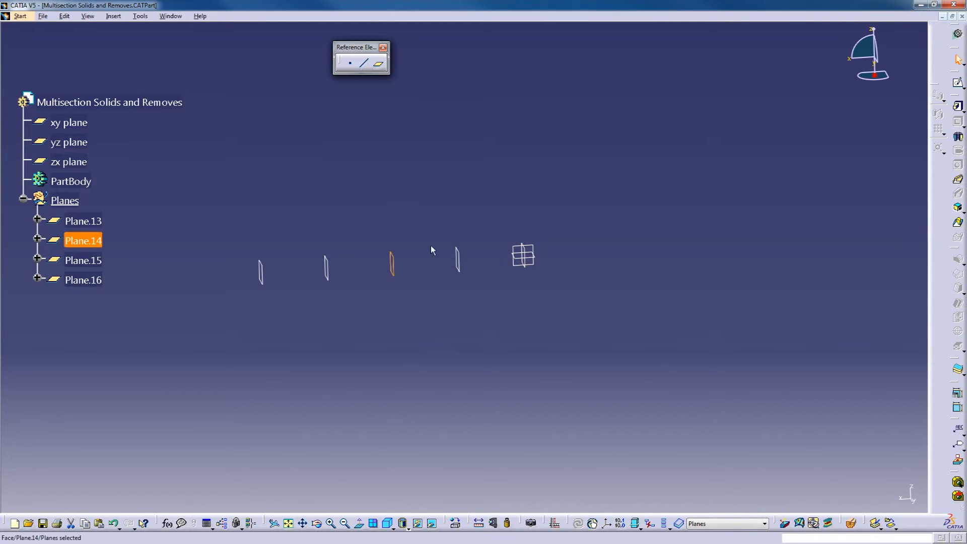
double_click(327, 270)
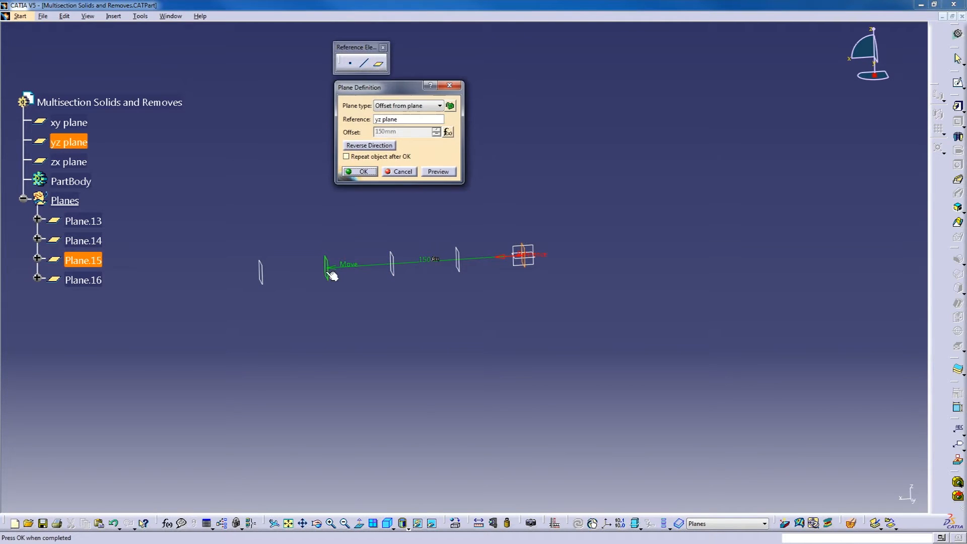
drag(335, 271, 331, 218)
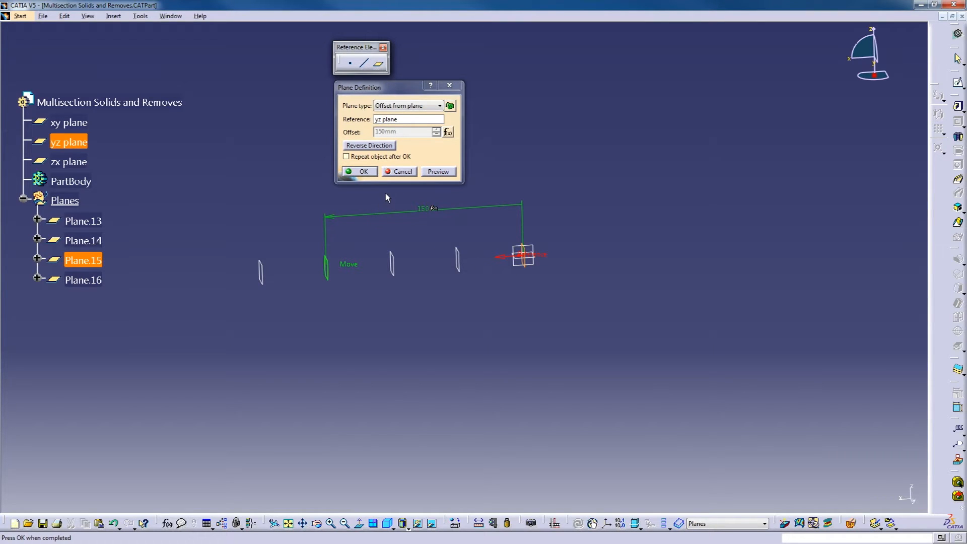
click(361, 172)
Examine the definition of Plane.16, moving its offset dimension above the planes to show the distance from the yz plane
double_click(264, 284)
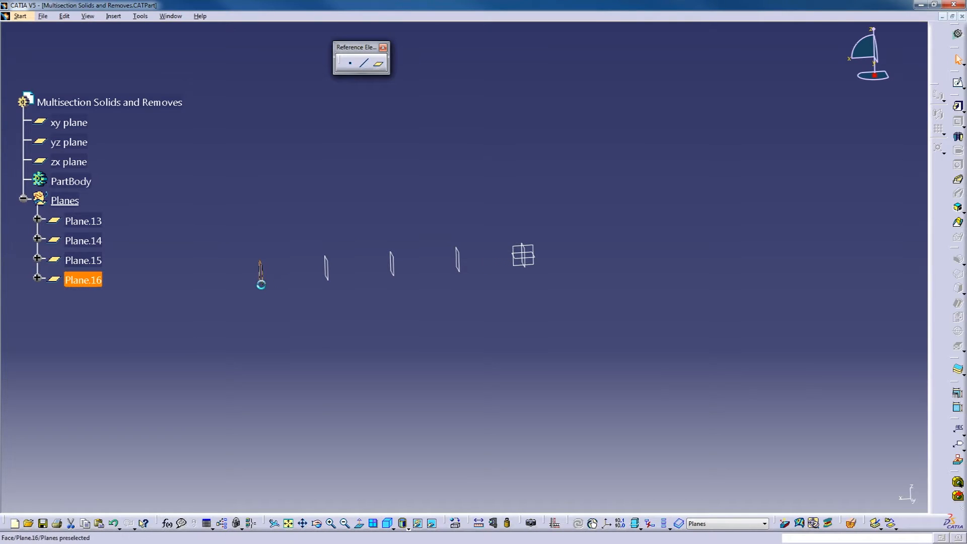
drag(270, 274, 429, 258)
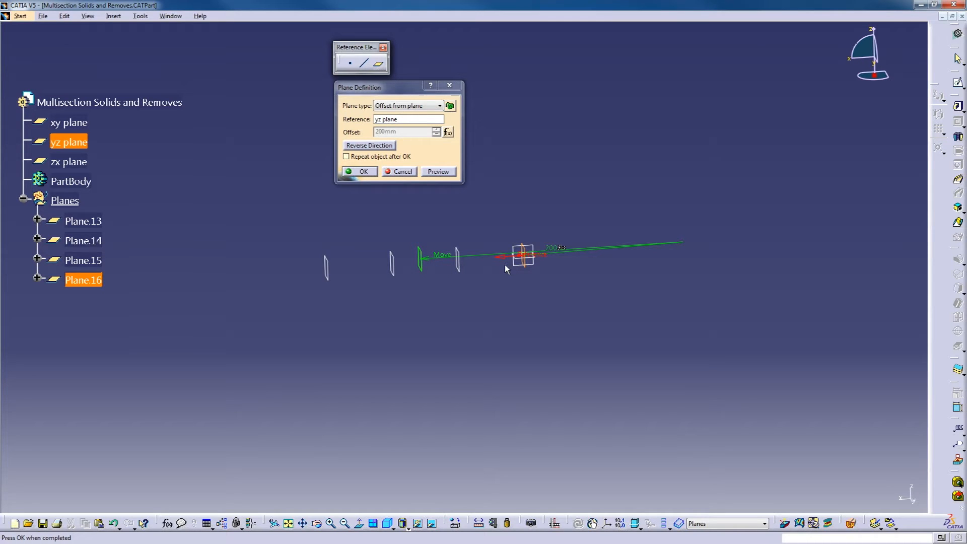
middle_drag(350, 230, 313, 328)
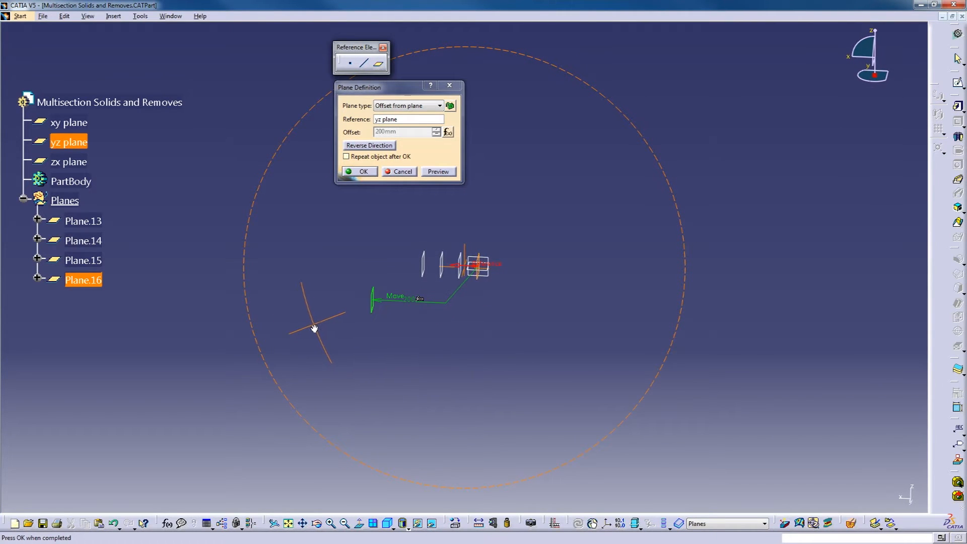
click(402, 170)
middle_drag(368, 277, 411, 278)
double_click(413, 274)
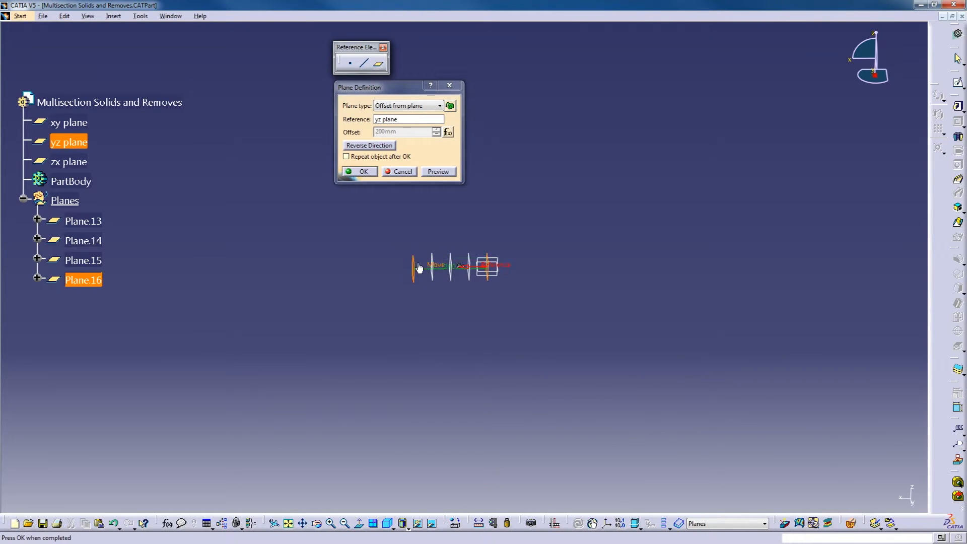
click(402, 170)
double_click(416, 275)
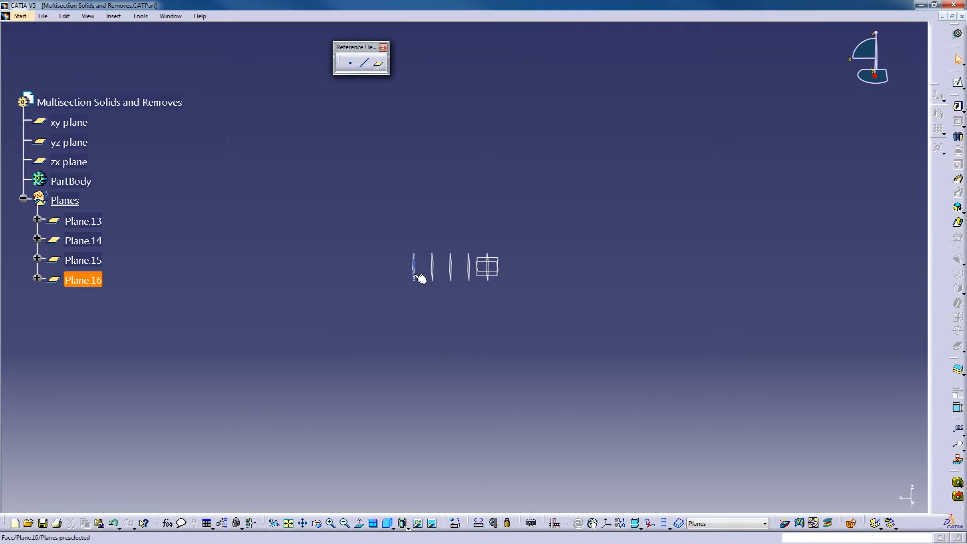
drag(426, 267, 425, 224)
middle_drag(358, 268, 387, 309)
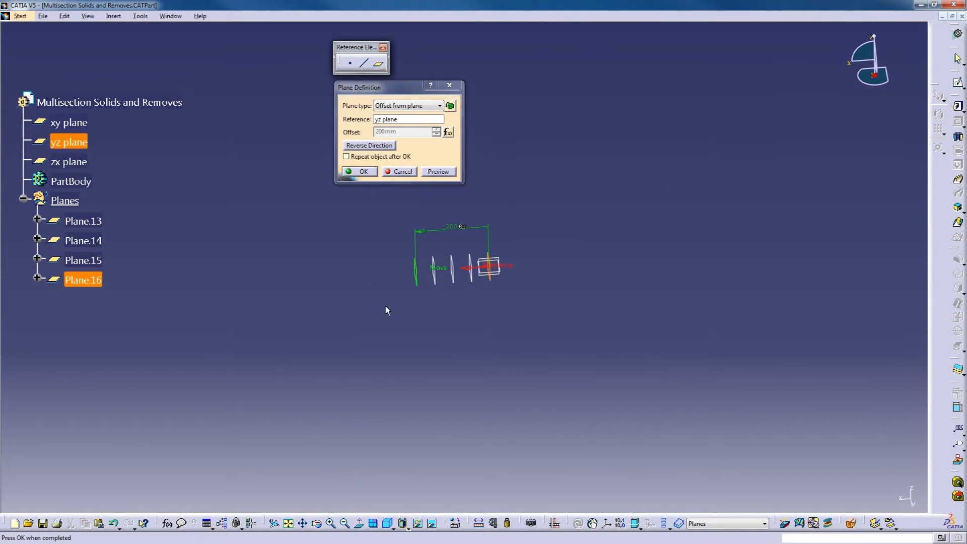
click(402, 172)
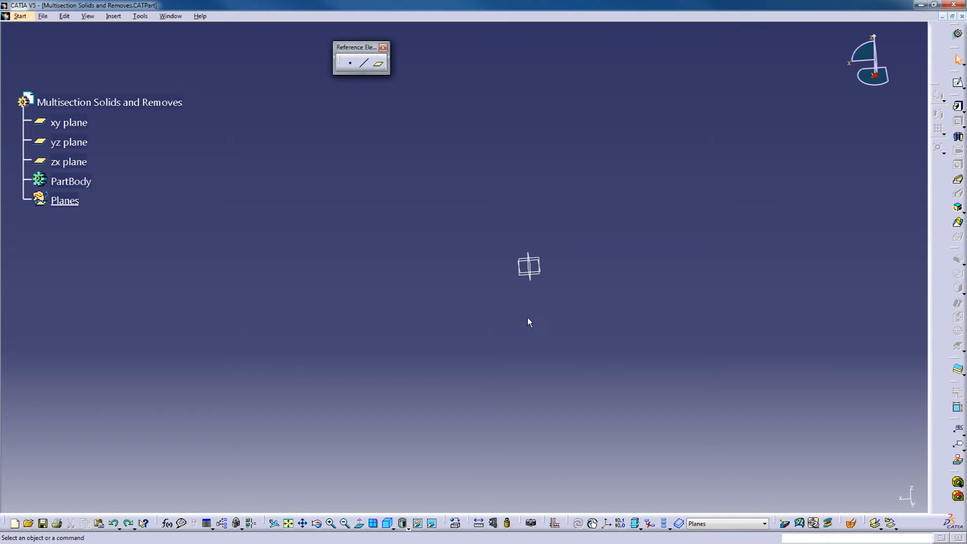
Create a new plane offset 50 mm from the yz plane in the emptied Planes set, with object repetition enabled
click(529, 278)
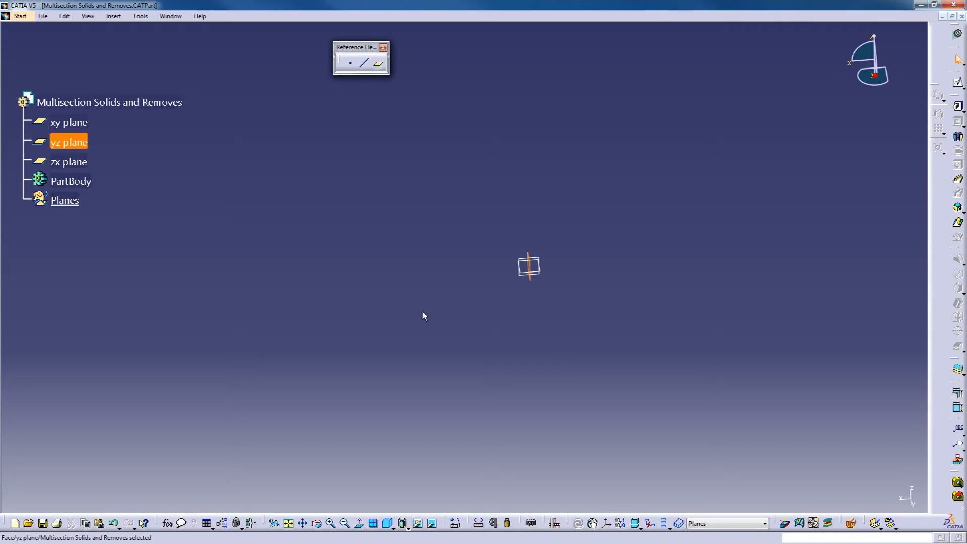
click(377, 64)
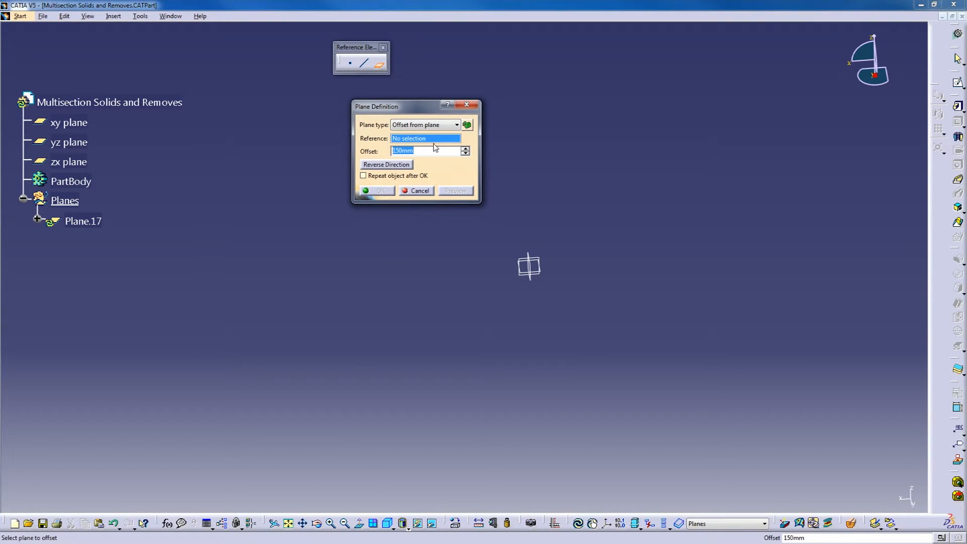
click(534, 282)
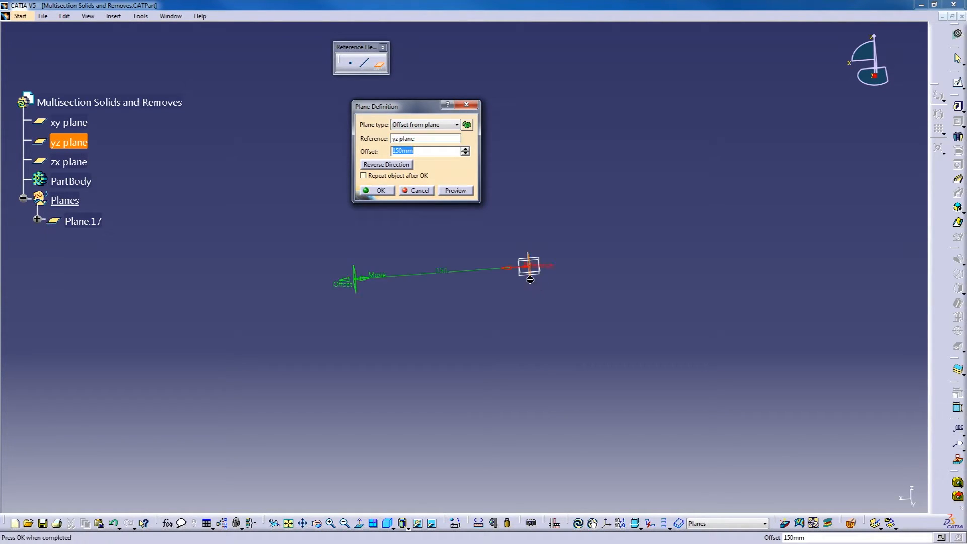
text(50)
click(385, 176)
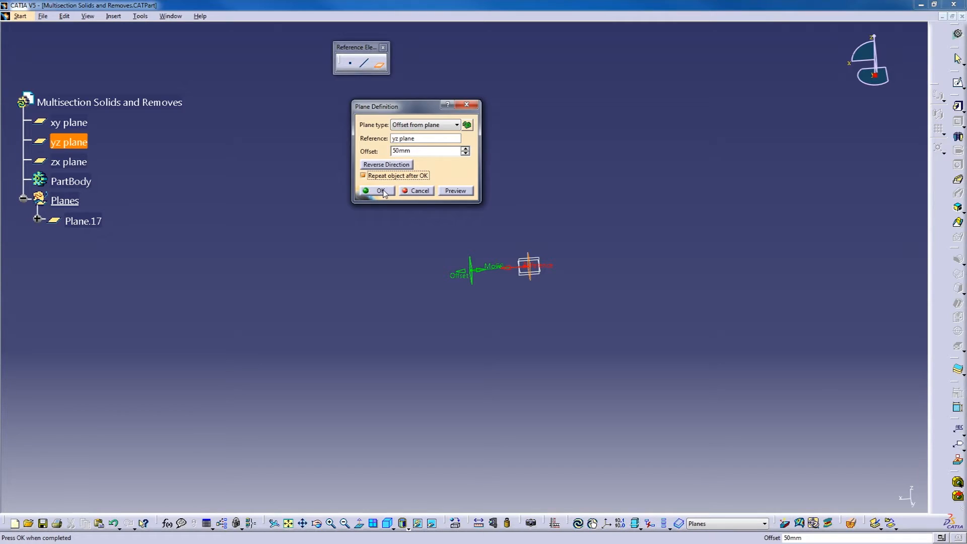
click(381, 191)
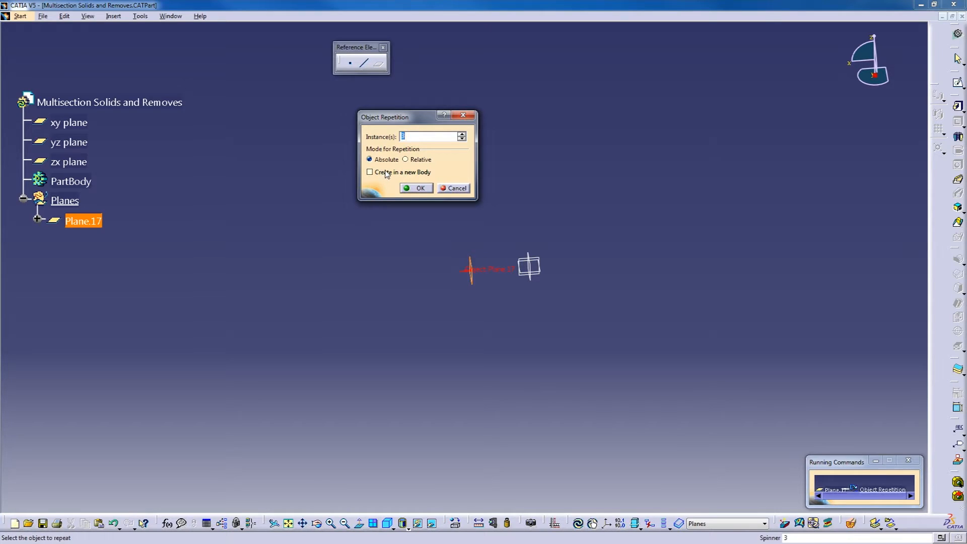
Repeat the 50 mm offset plane with three instances in Relative mode
click(414, 161)
click(370, 160)
click(406, 160)
drag(413, 116, 389, 89)
click(399, 132)
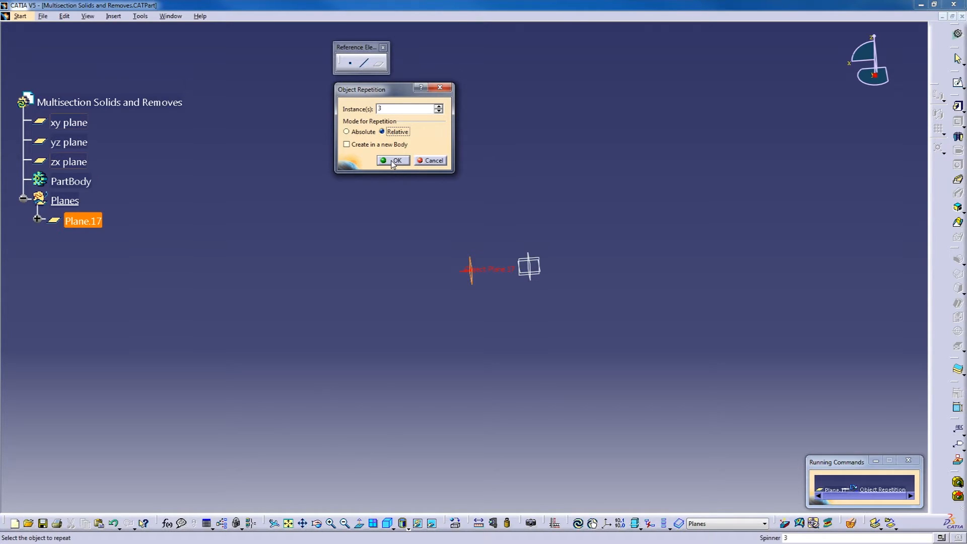
click(393, 160)
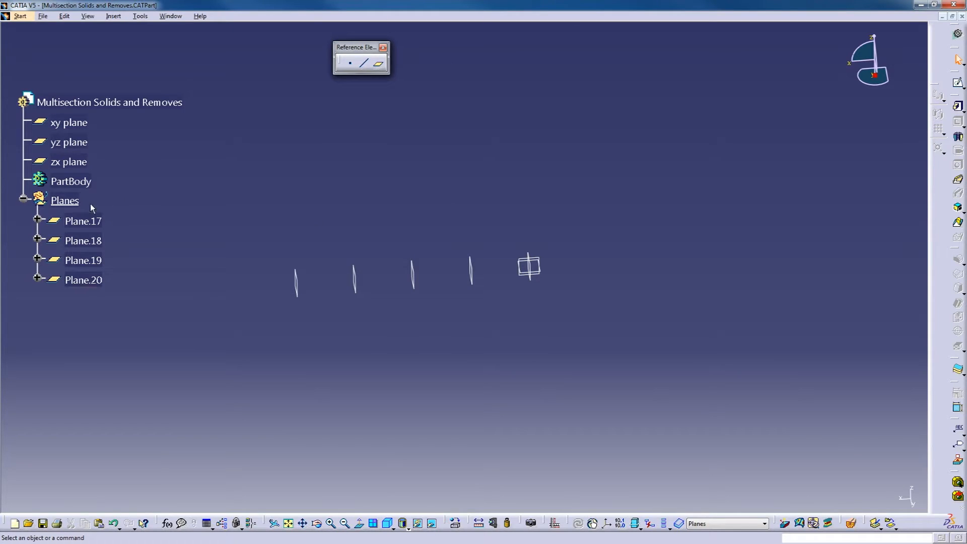
Examine the definitions of Plane.17 and Plane.18 for their reference plane and offset, leaving both unmodified
click(81, 222)
click(477, 287)
double_click(474, 285)
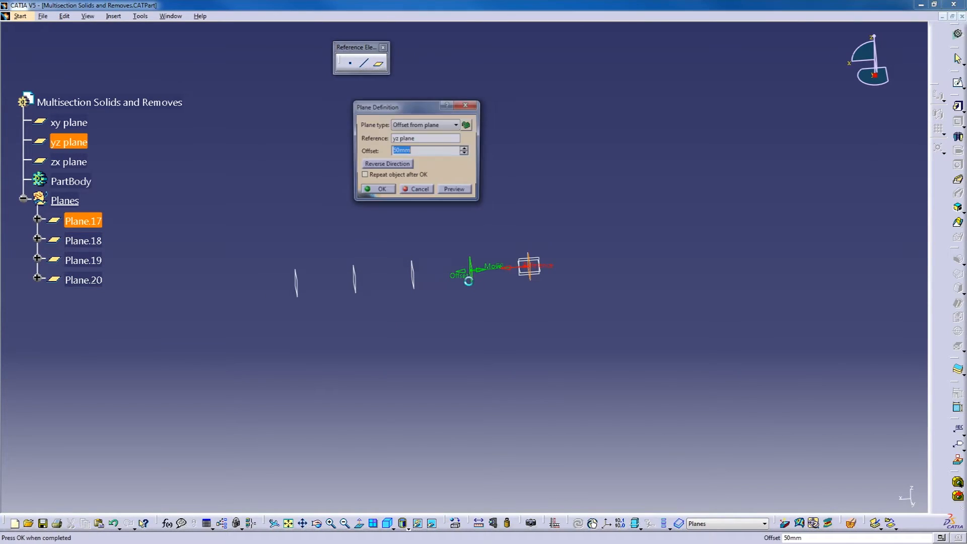
click(426, 192)
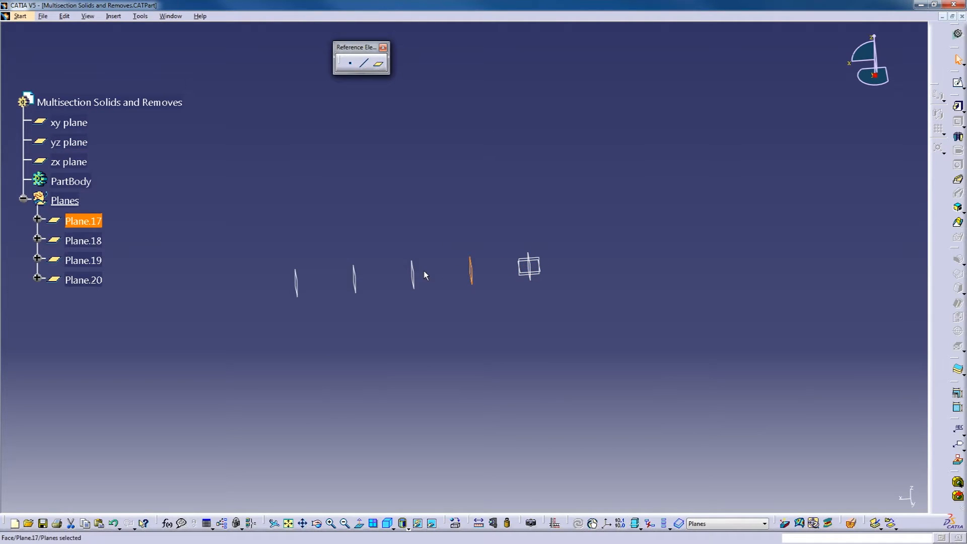
double_click(422, 285)
mouse_move(432, 275)
mouse_down()
mouse_move(431, 249)
mouse_move(426, 277)
mouse_up()
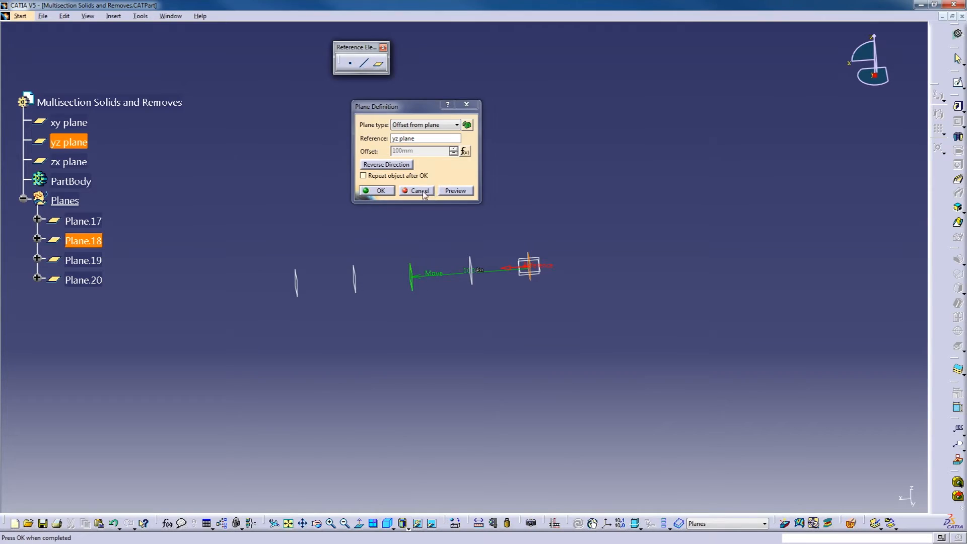
click(425, 192)
double_click(421, 288)
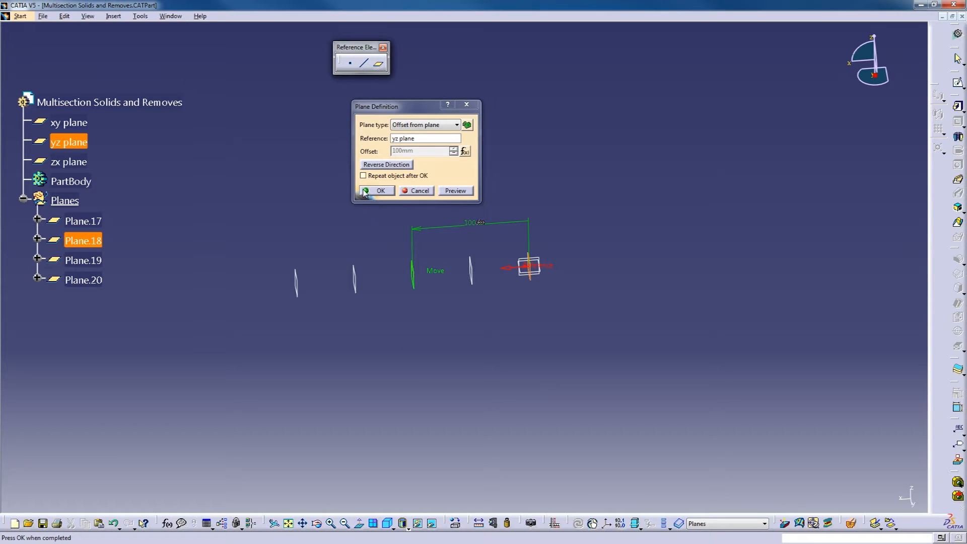
click(419, 191)
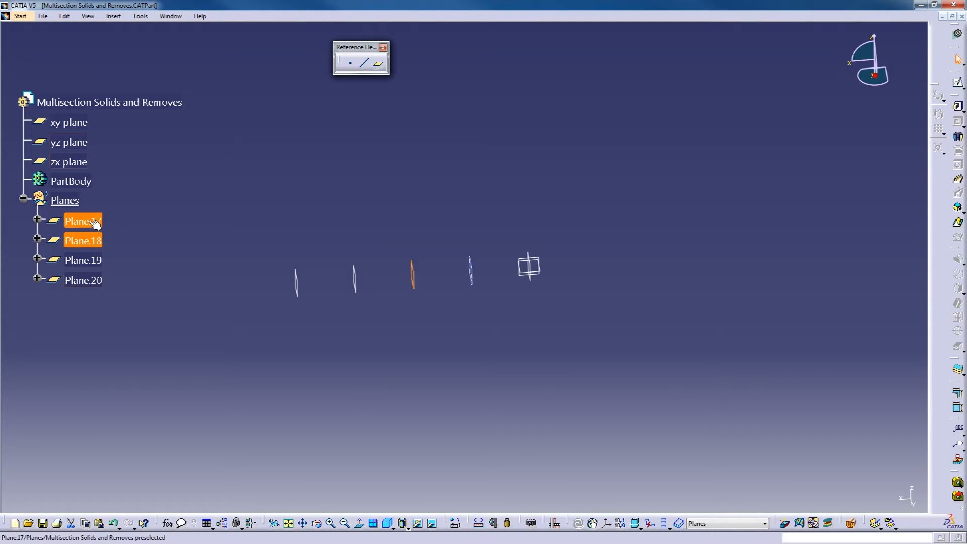
click(190, 240)
Delete Plane.18, Plane.19 and Plane.20 from the Planes set and check the offset definition of the remaining Plane.17
middle_drag(313, 362, 332, 353)
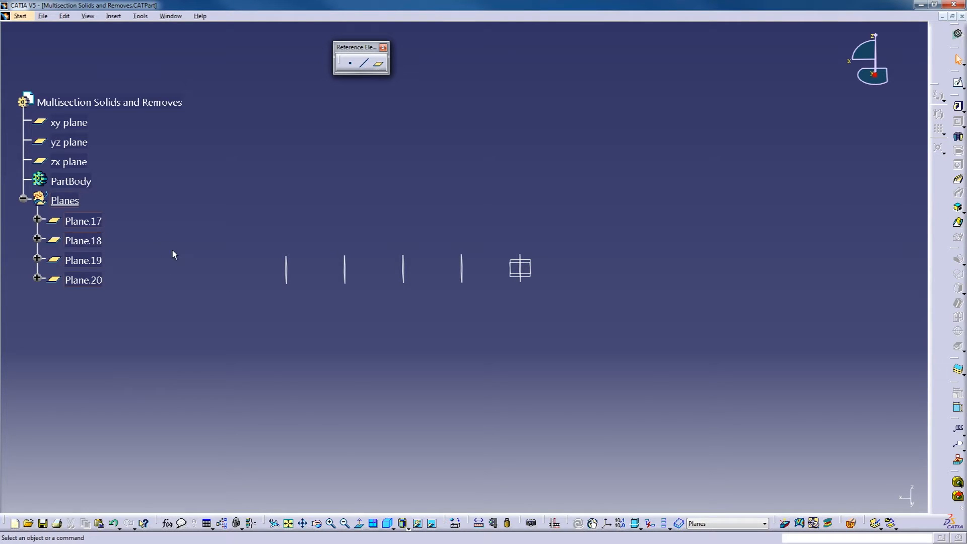
middle_drag(289, 319, 331, 318)
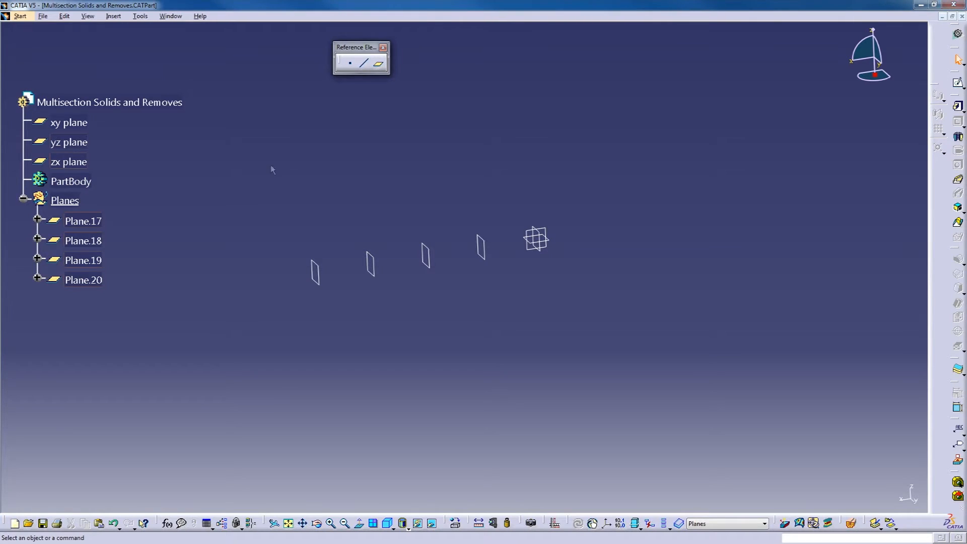
click(81, 280)
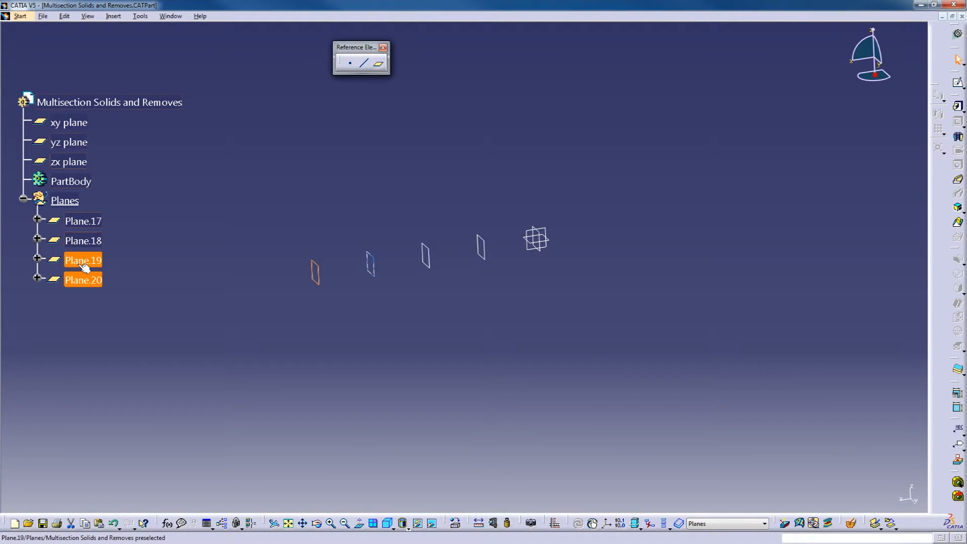
ctrl+click(95, 260)
ctrl+click(95, 241)
ctrl+click(95, 280)
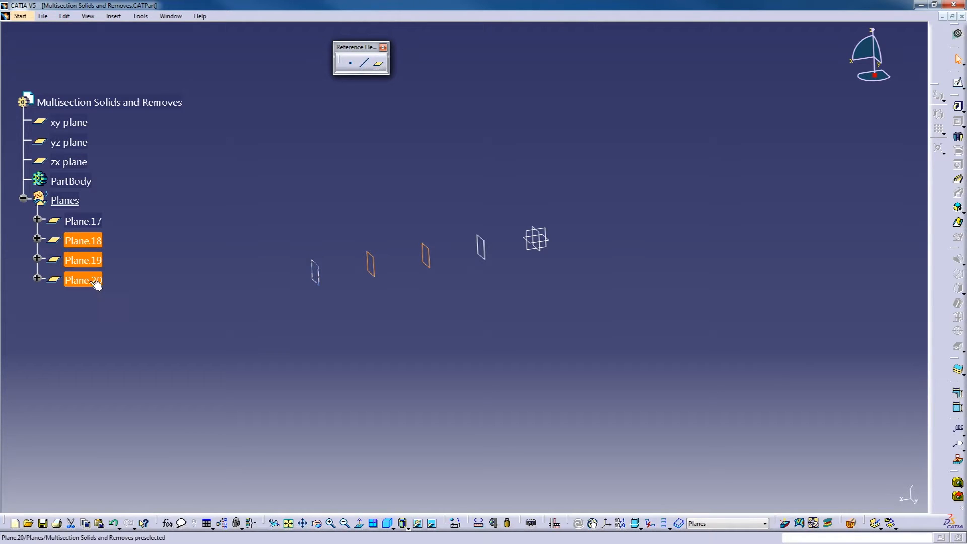
click(84, 283)
shift+click(79, 240)
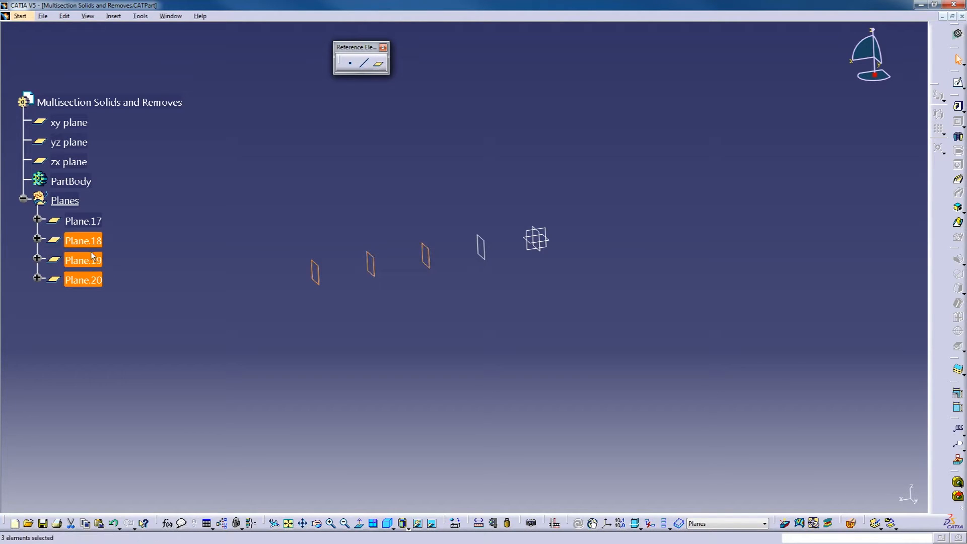
key(Delete)
double_click(488, 262)
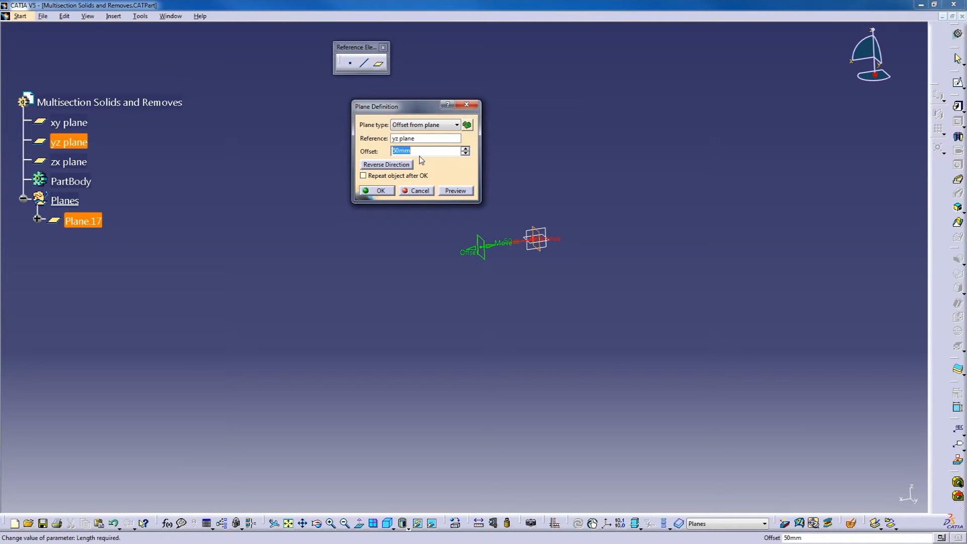
key(Return)
Make PartBody the in-work object and start a sketch on Plane.17
middle_drag(462, 302, 557, 301)
right_click(80, 181)
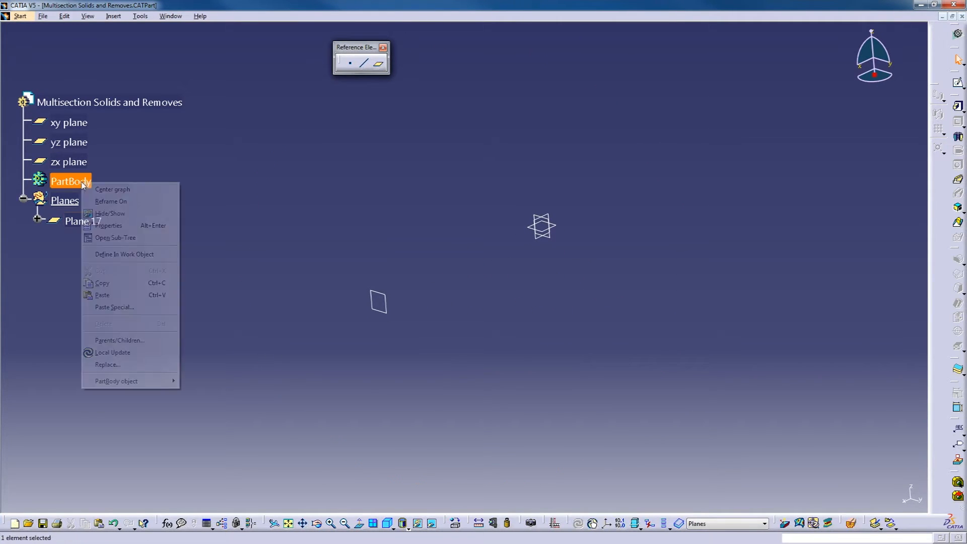
click(140, 253)
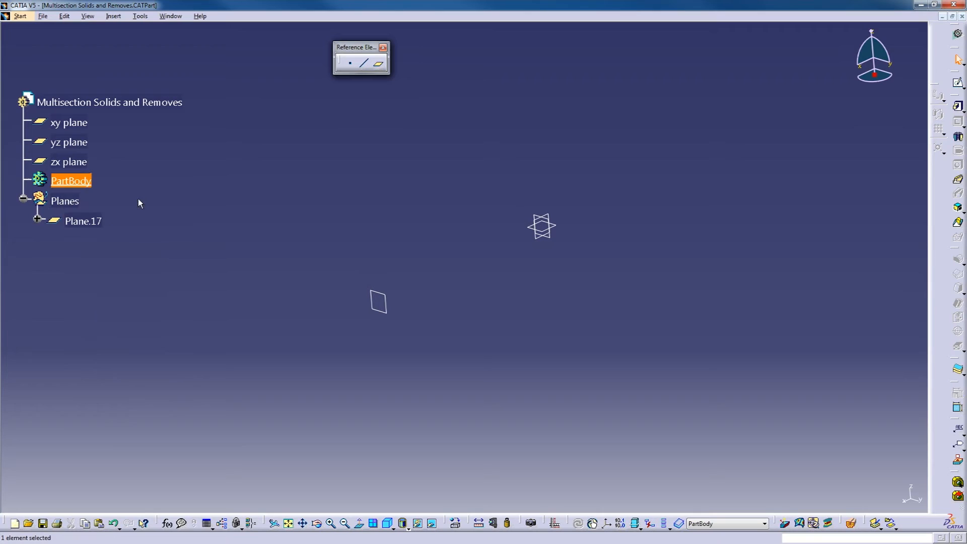
click(385, 307)
click(958, 82)
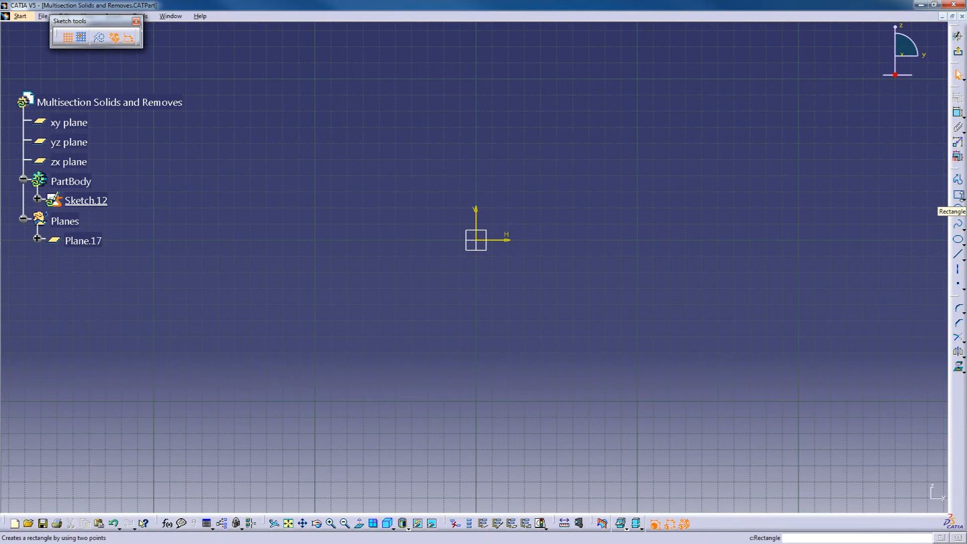
Detach the predefined profile tools as a floating set and sketch a centered rectangle about the sketch origin
click(961, 200)
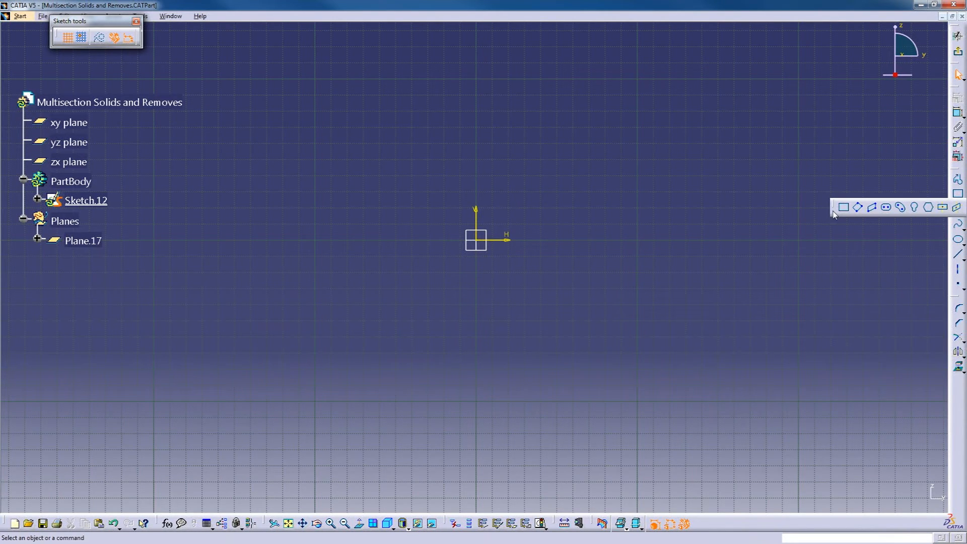
drag(836, 208, 611, 111)
mouse_move(564, 158)
middle_down()
mouse_move(561, 172)
mouse_move(556, 158)
middle_up()
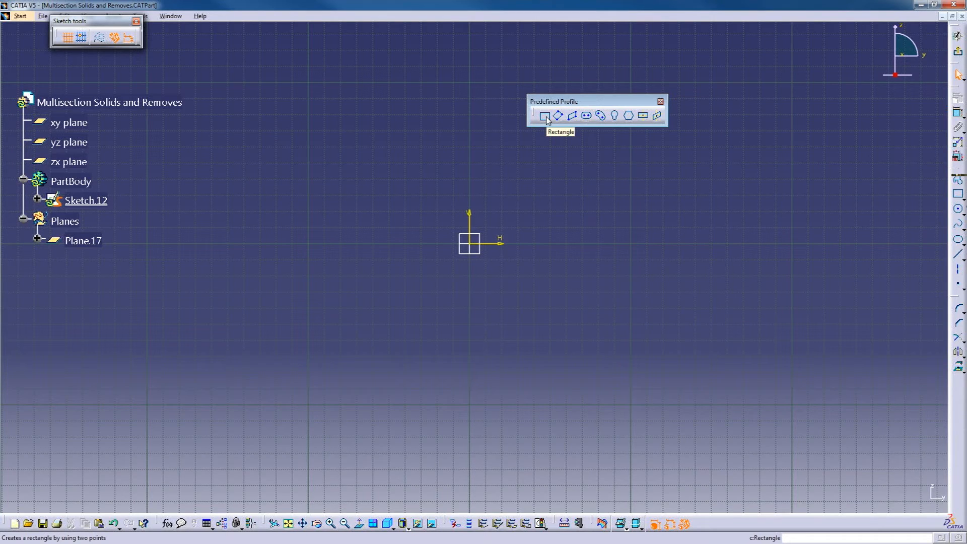
click(643, 116)
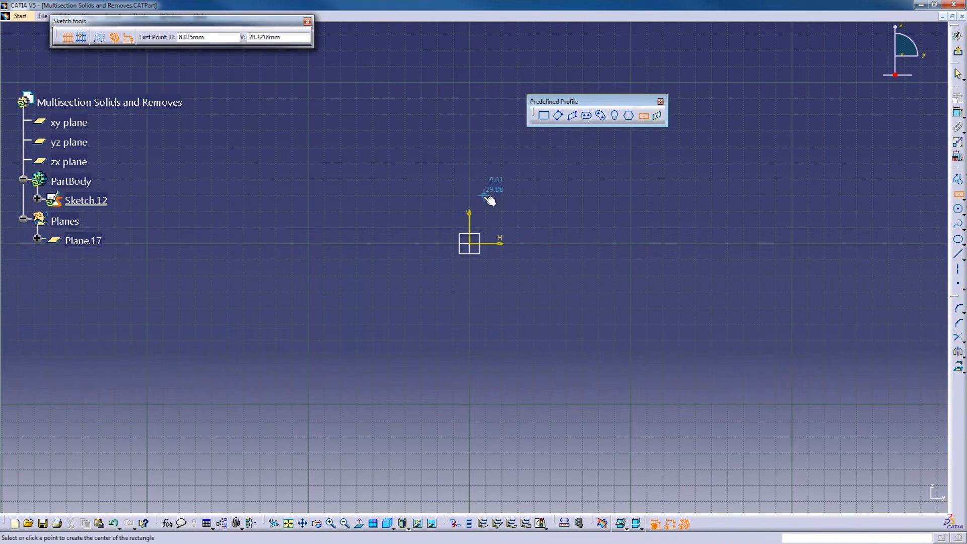
click(469, 244)
click(612, 335)
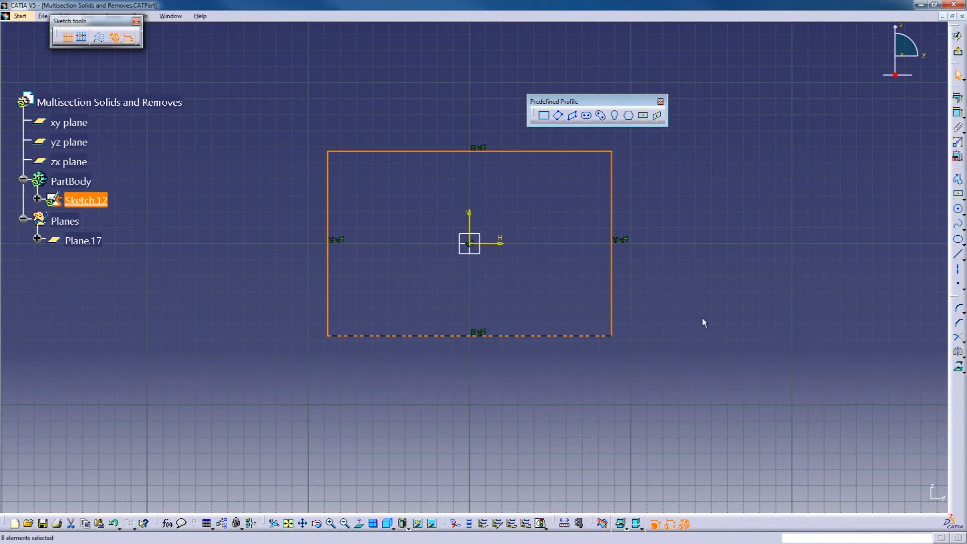
Resize the centered rectangle by its edge and corner into a lower, narrower shape, and exit the sketch
drag(613, 281, 633, 274)
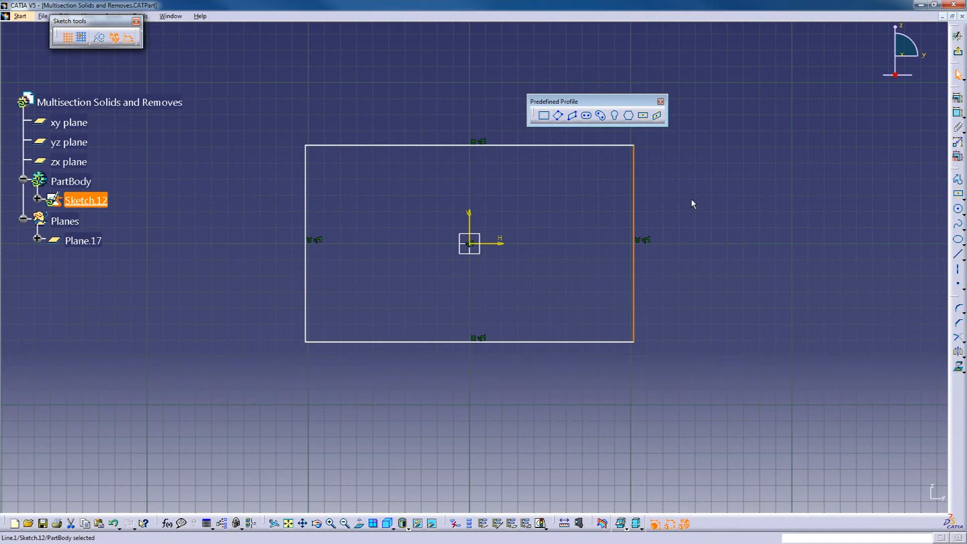
click(704, 197)
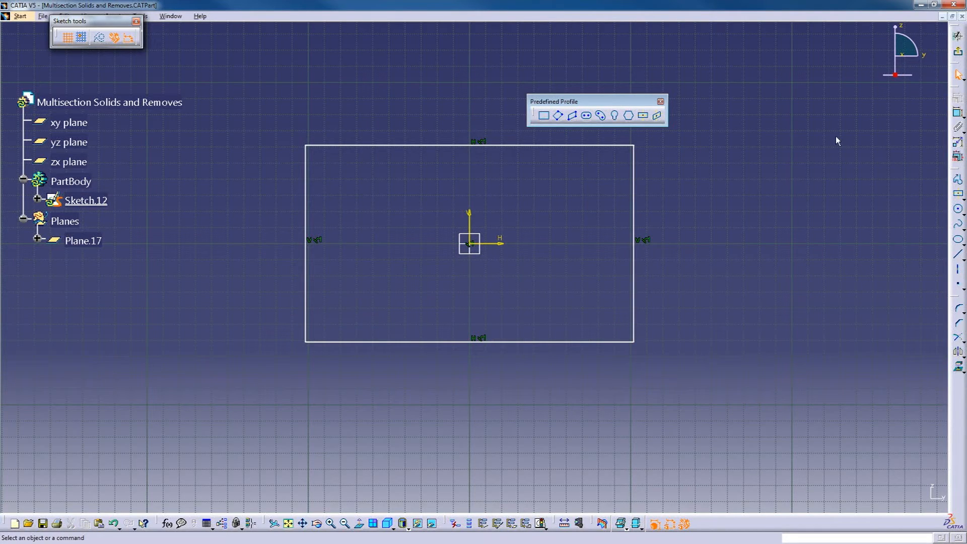
mouse_move(633, 342)
mouse_down()
mouse_move(572, 294)
mouse_move(602, 286)
mouse_up()
click(960, 50)
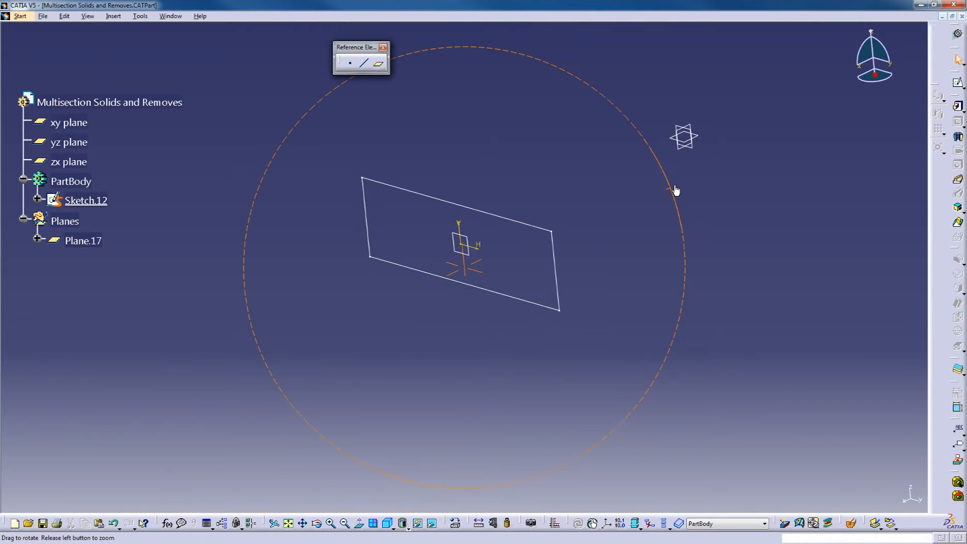
Sketch a centered rectangle at the origin of the yz plane, wider and flatter than the first section, and exit the sketch
mouse_move(620, 166)
middle_down()
mouse_move(408, 296)
mouse_move(606, 274)
mouse_move(403, 259)
mouse_move(513, 293)
mouse_move(474, 297)
middle_up()
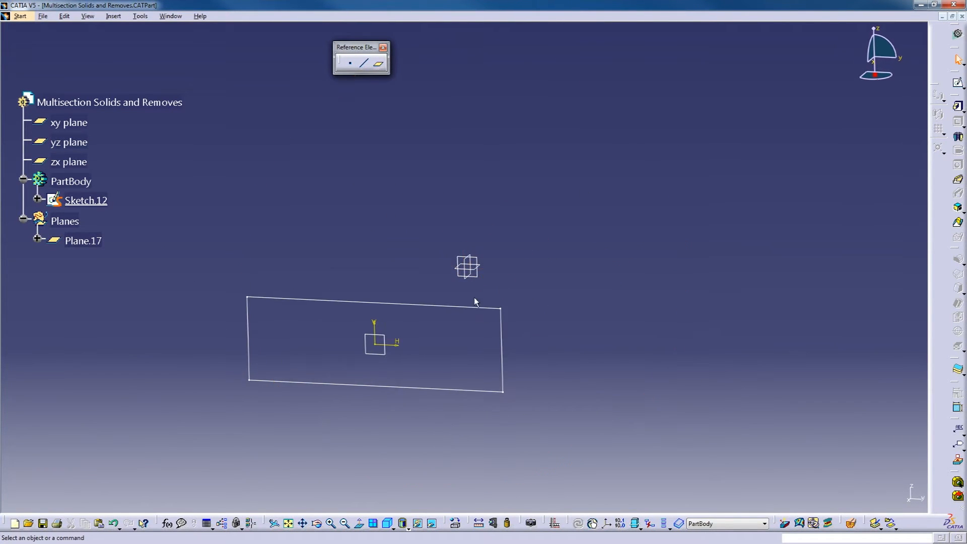
click(475, 276)
click(959, 83)
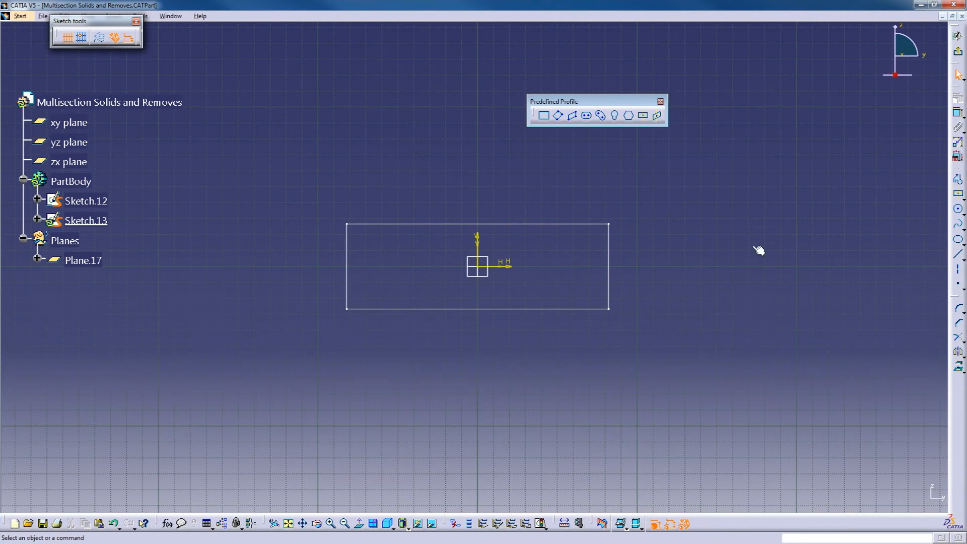
click(958, 194)
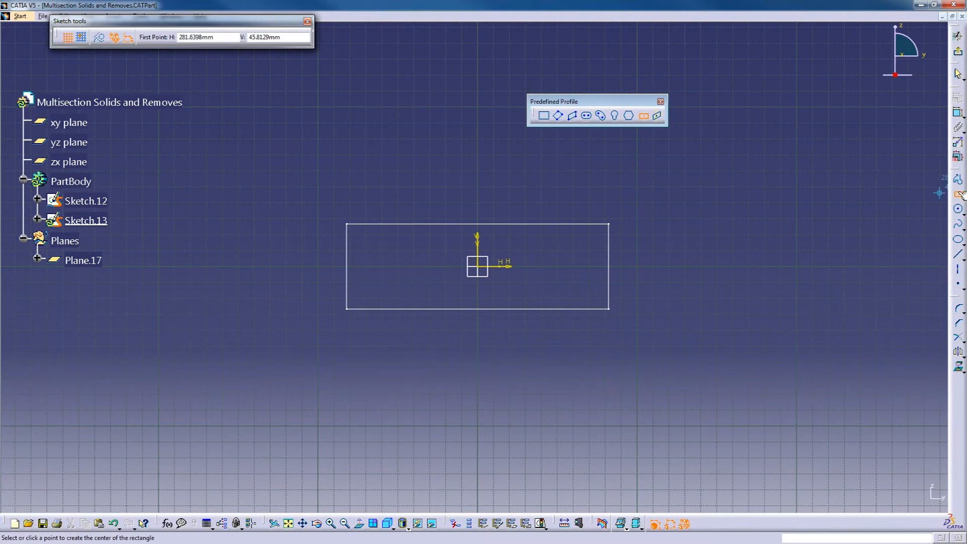
click(478, 269)
click(651, 244)
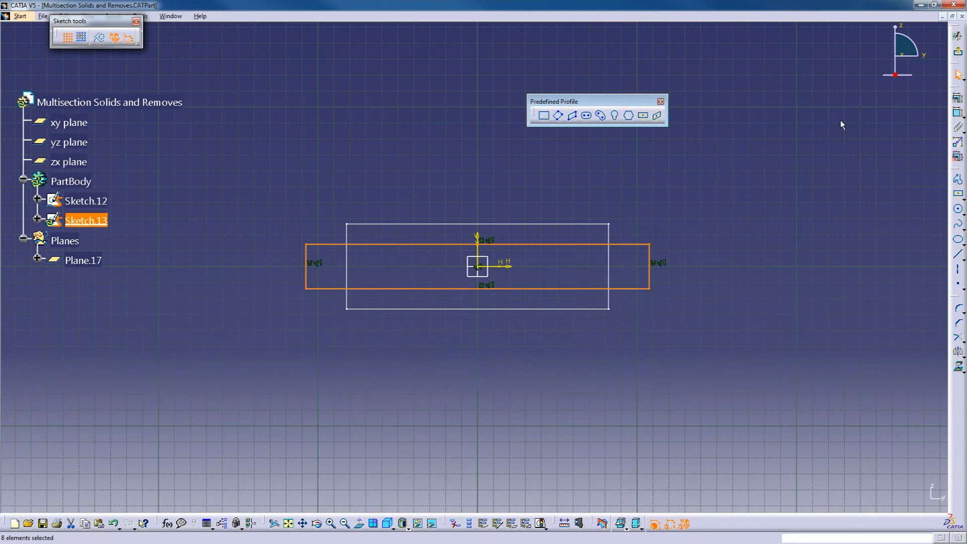
click(957, 51)
Start a multi-sections solid using the Plane.17 rectangle as first section and the yz plane rectangle as second
mouse_move(628, 304)
middle_down()
mouse_move(671, 210)
mouse_move(624, 316)
mouse_move(652, 274)
mouse_move(535, 264)
middle_up()
middle_click(334, 316)
middle_drag(334, 316, 321, 300)
click(554, 277)
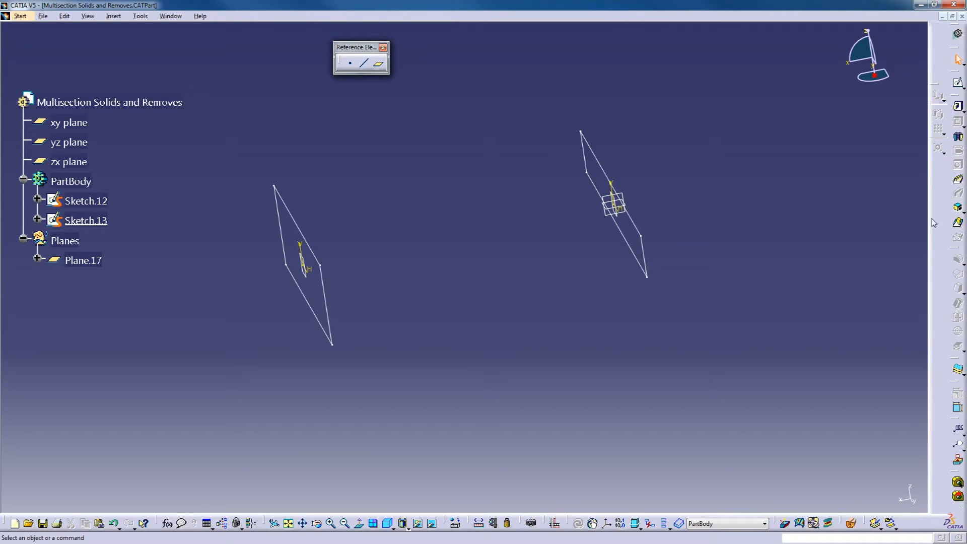
click(957, 222)
drag(410, 87, 437, 62)
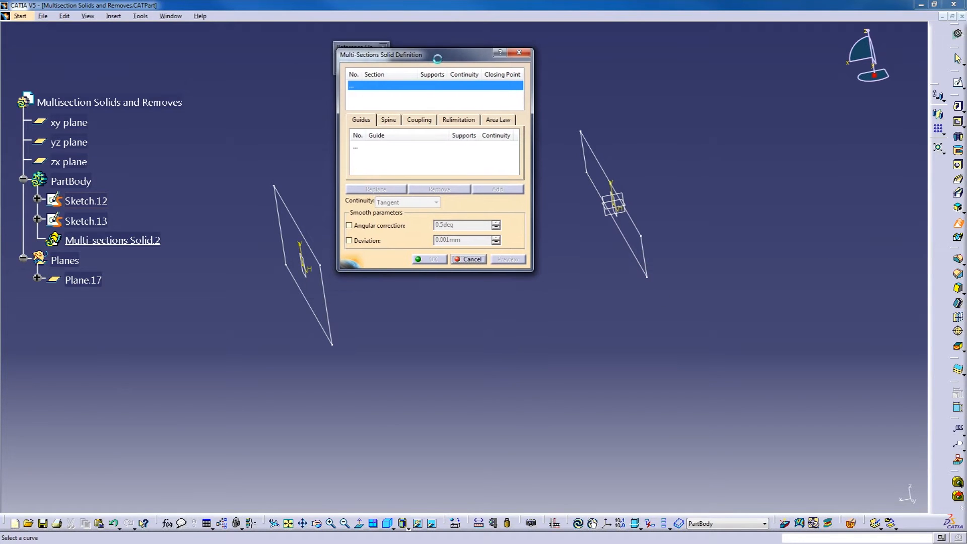
click(330, 338)
click(643, 268)
Preview the multi-sections solid between the two rectangles with their closing points aligned, and create it
drag(434, 61, 788, 127)
mouse_move(483, 297)
middle_down()
mouse_move(442, 297)
mouse_move(438, 277)
mouse_move(475, 252)
mouse_move(479, 263)
middle_up()
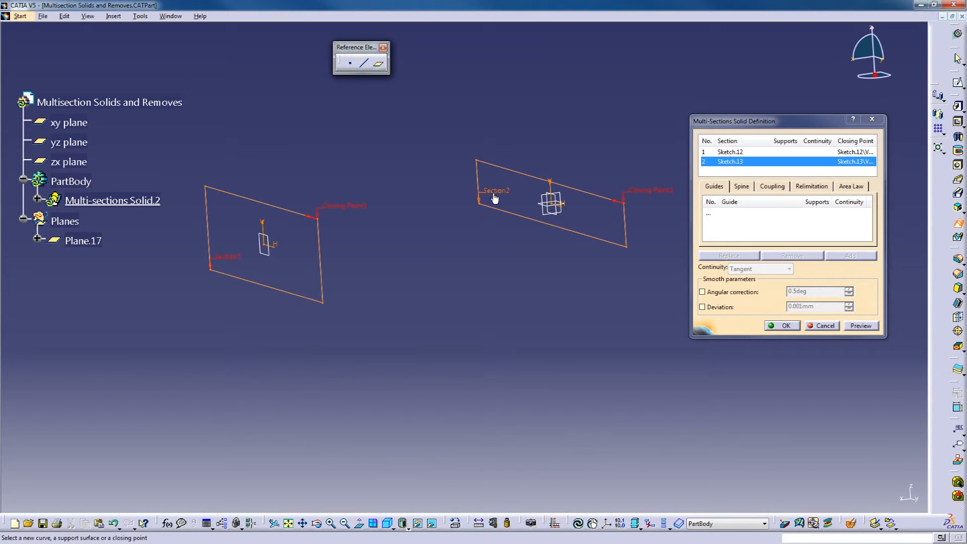
click(860, 326)
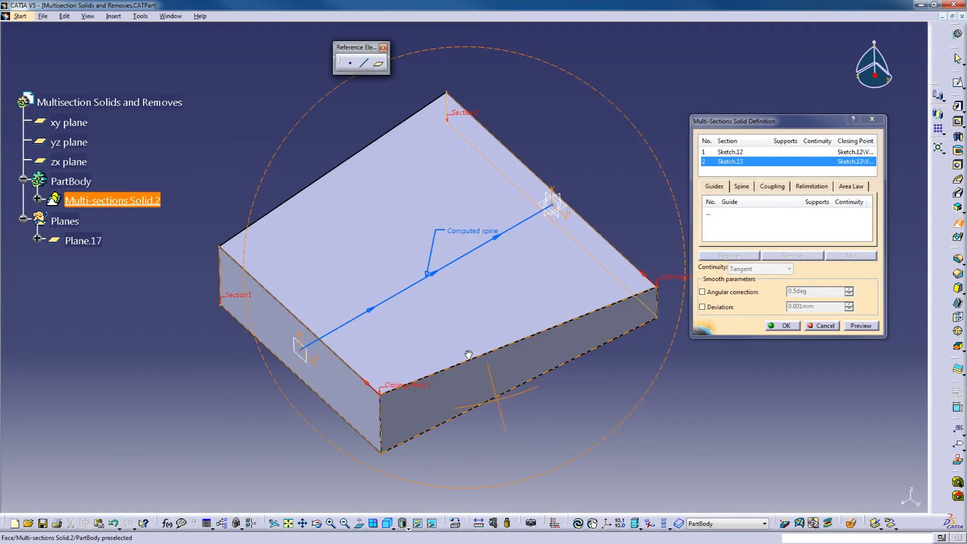
middle_drag(468, 354, 569, 304)
click(781, 325)
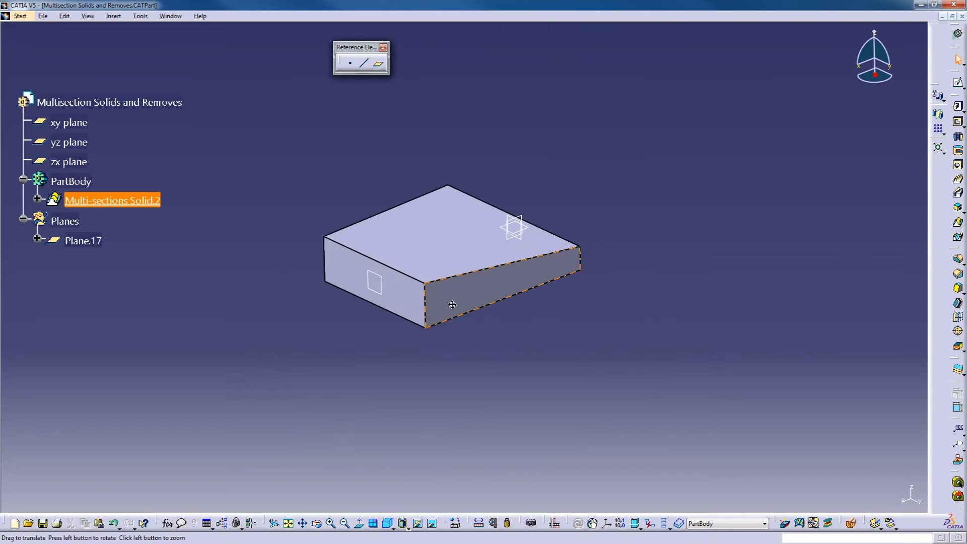
Preview the multi-sections solid between the two rectangles with their closing point arrows in opposite directions
middle_drag(458, 313, 512, 285)
middle_drag(511, 285, 425, 285)
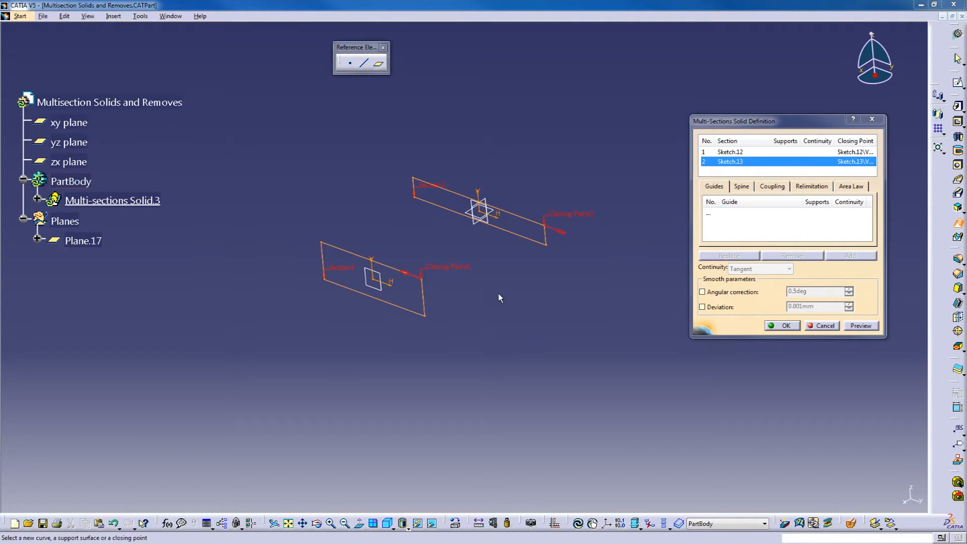
click(860, 328)
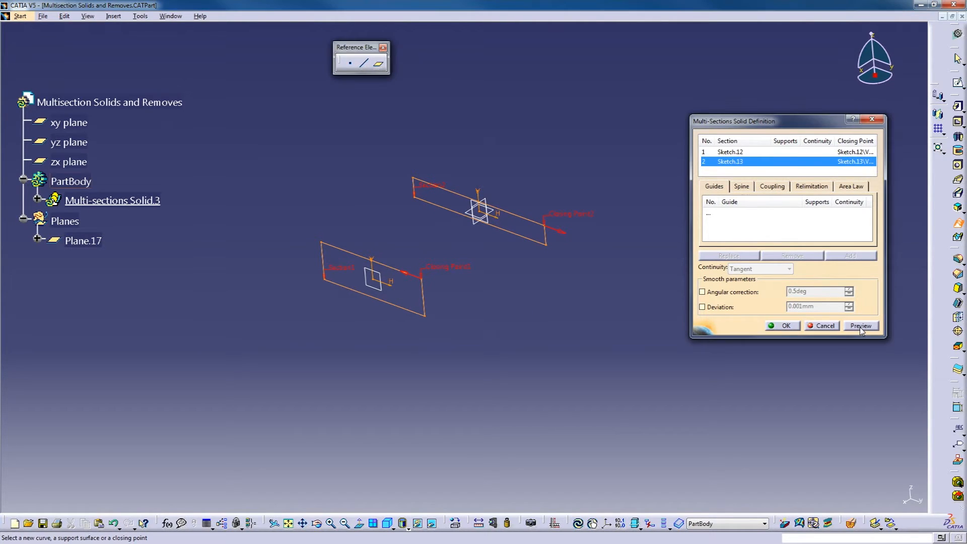
click(861, 326)
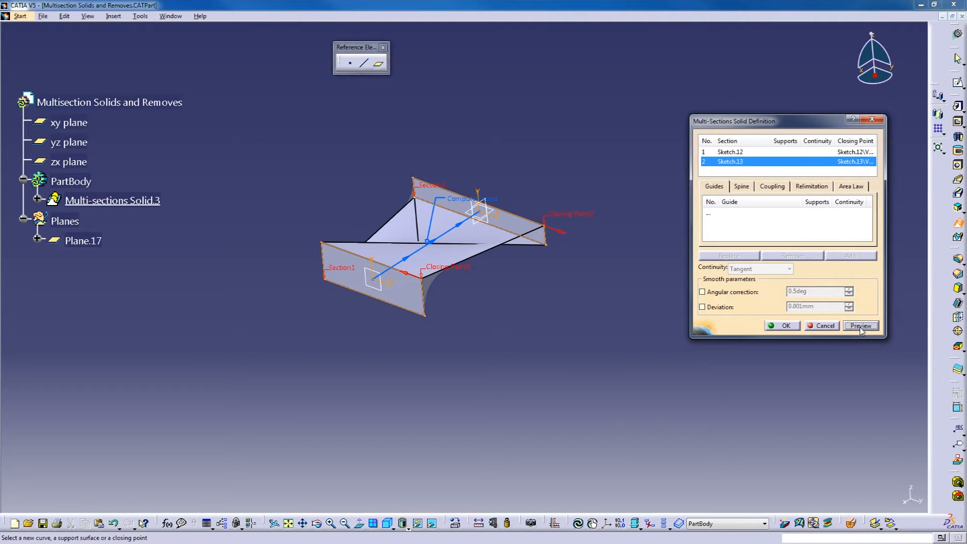
Try to preview the multi-sections solid with the second section's closing point on the opposite upper corner, and cancel the definition
middle_drag(328, 265, 362, 250)
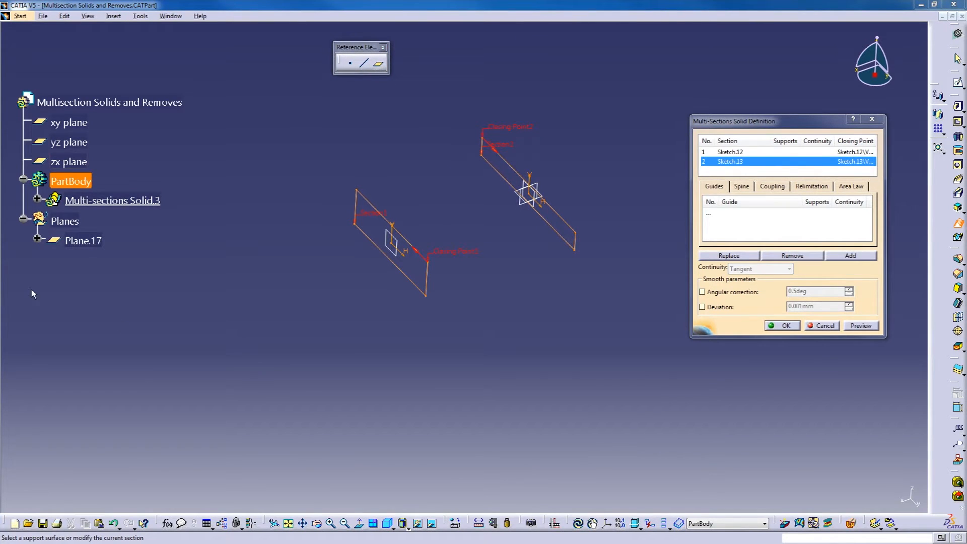
click(861, 326)
click(861, 327)
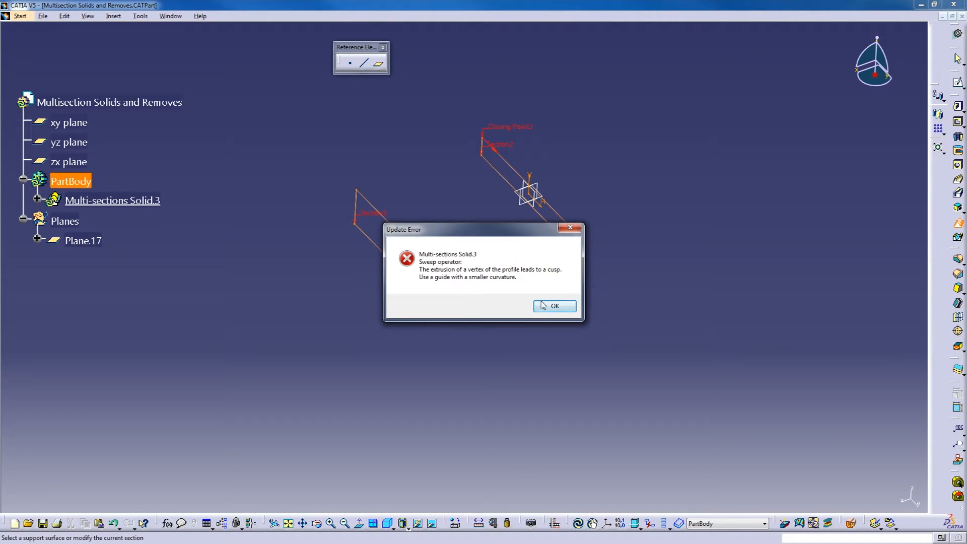
click(554, 307)
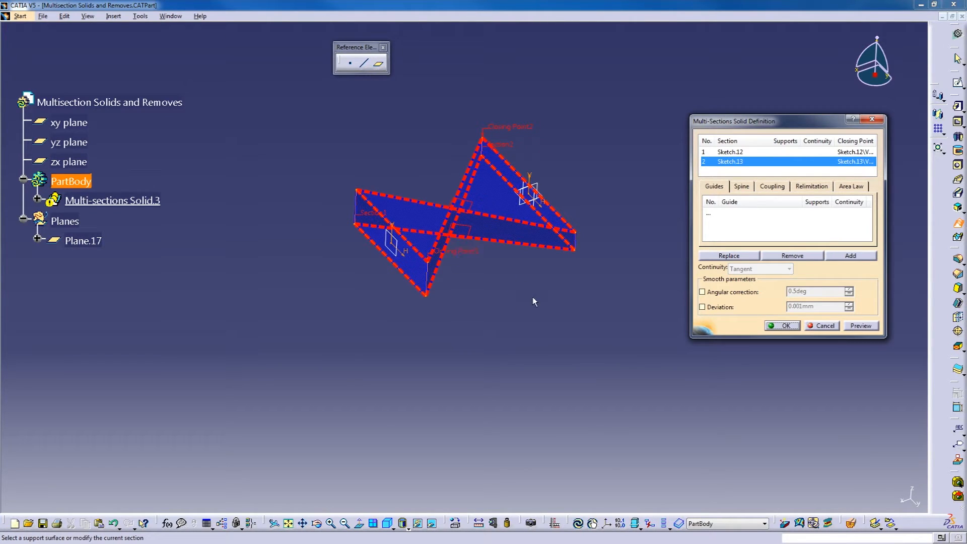
click(824, 326)
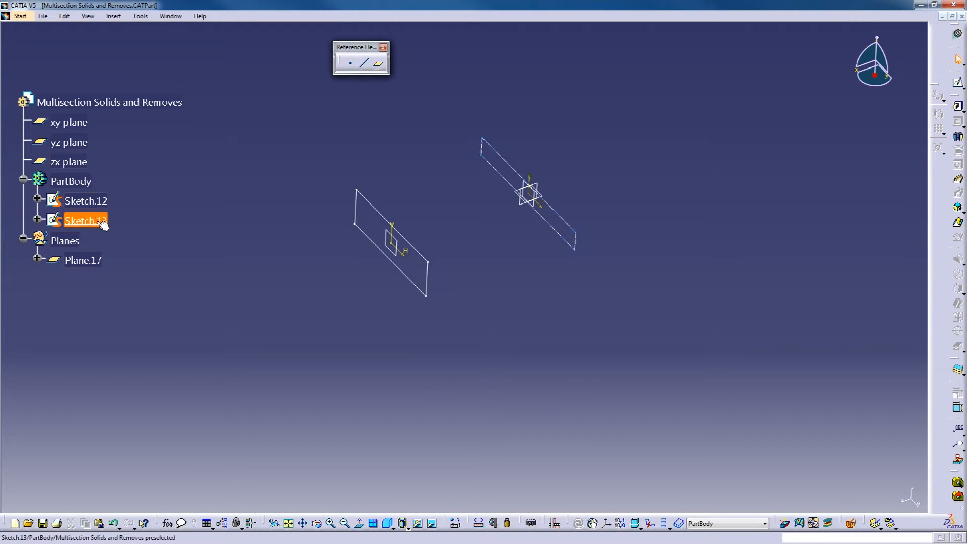
Start a multi-sections solid from Sketch.12 and Sketch.13, reverse the second section's closing point direction, and preview it
click(957, 222)
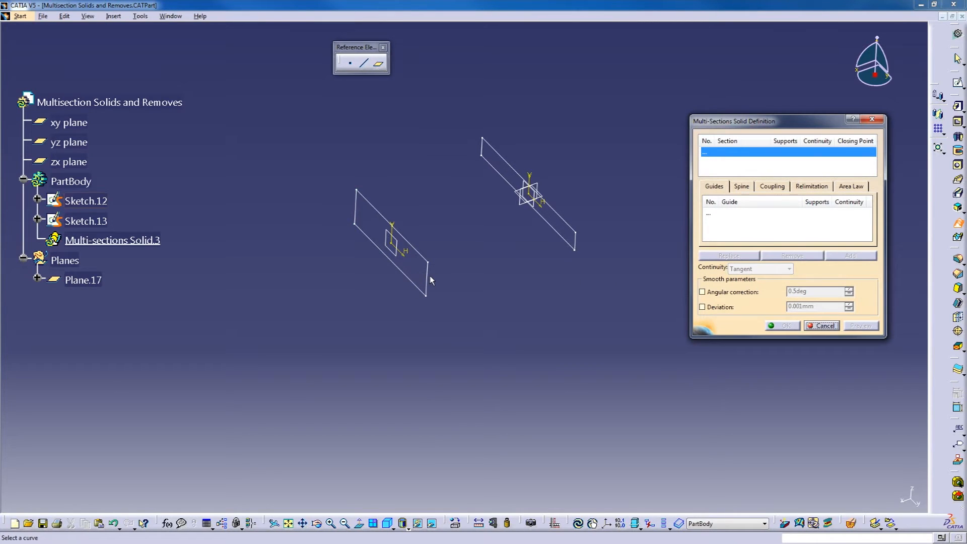
click(427, 277)
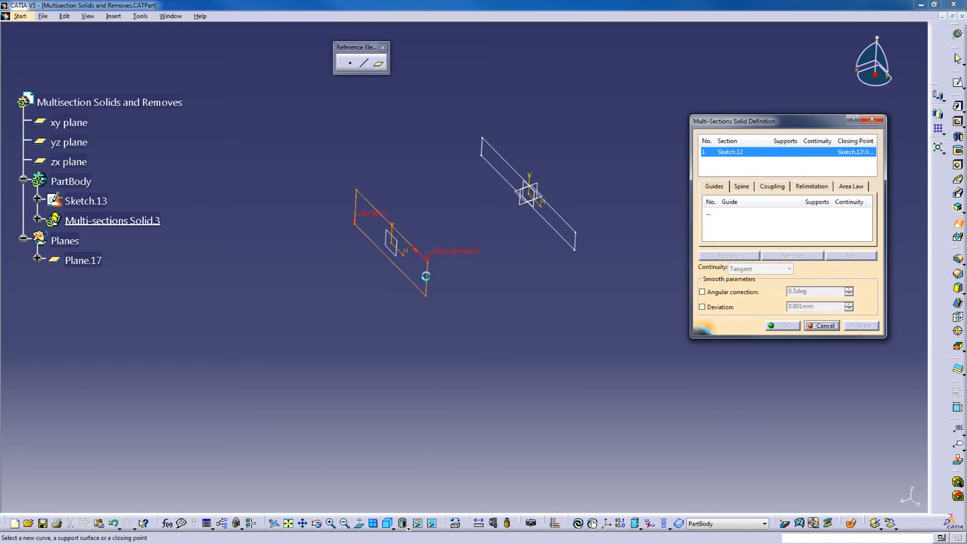
click(575, 247)
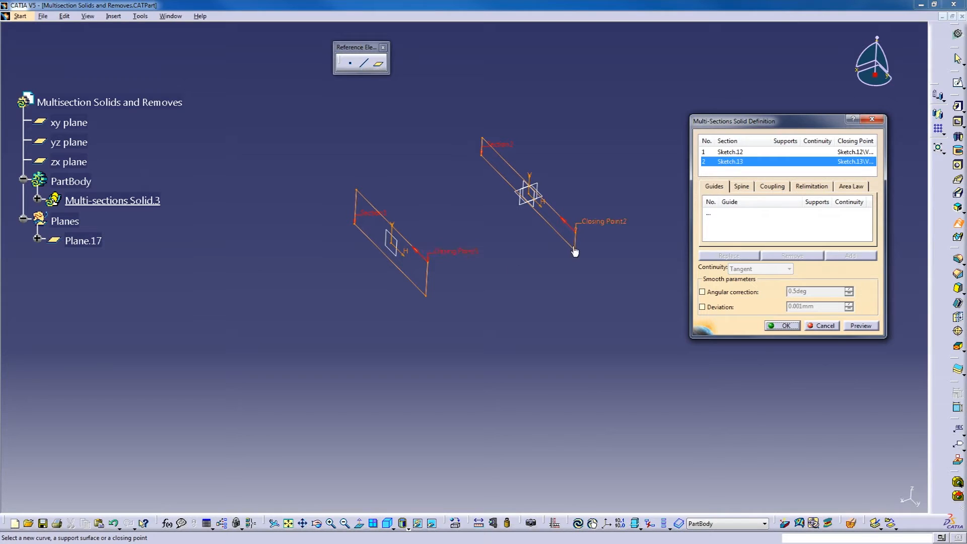
click(565, 221)
click(862, 326)
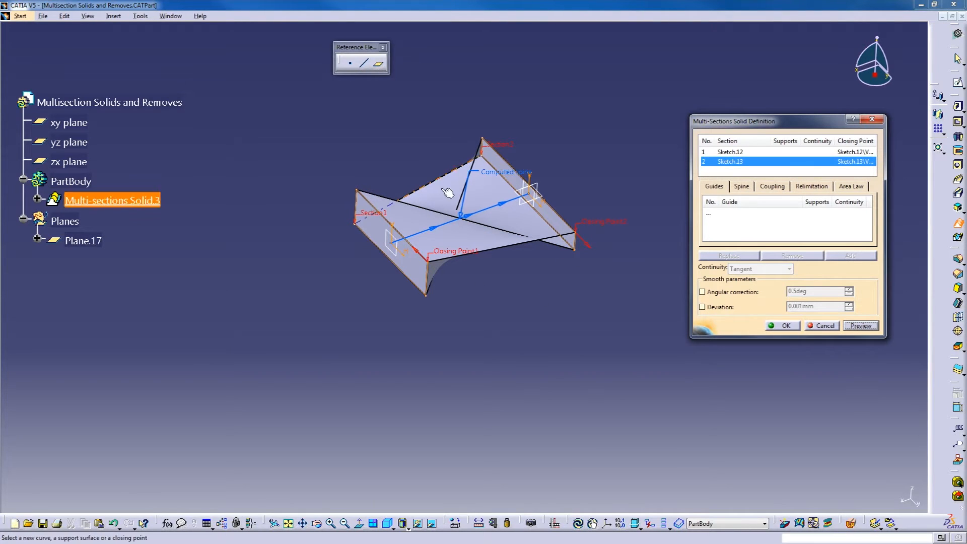
Preview the multi-sections solid with both closing point arrows running in the same direction
middle_drag(440, 284, 521, 401)
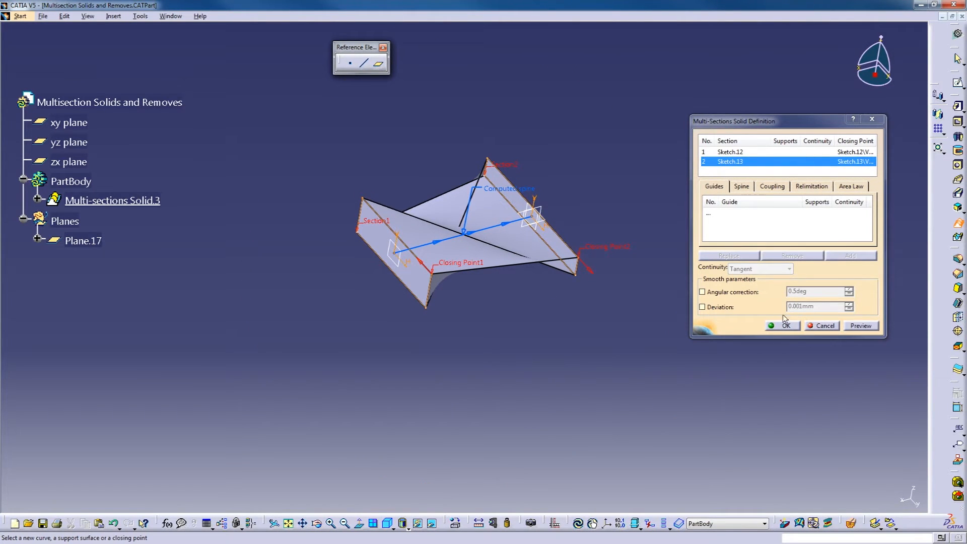
click(856, 326)
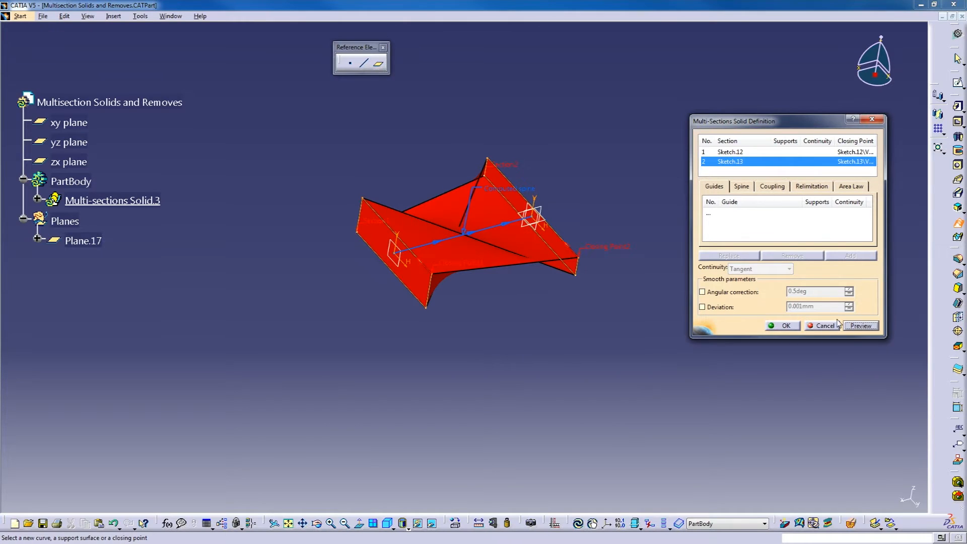
middle_drag(556, 335, 584, 302)
Replace the second section's closing point with its opposite upper corner, try the preview, and examine how the connecting edges cross
right_click(610, 236)
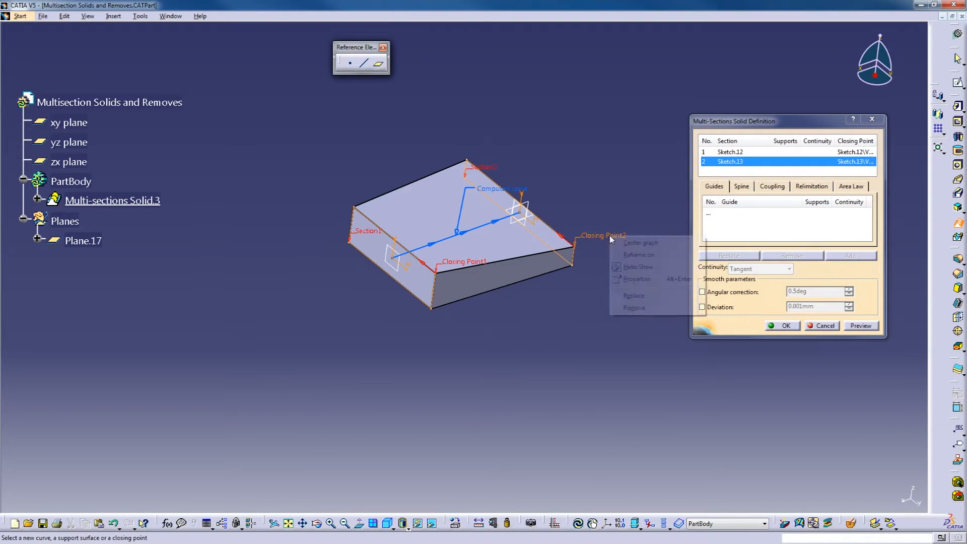
click(633, 295)
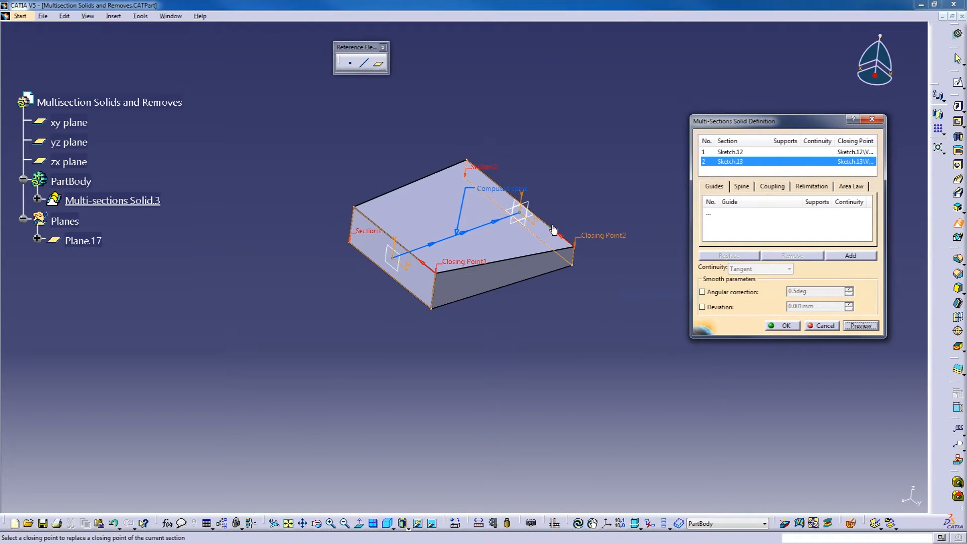
click(467, 163)
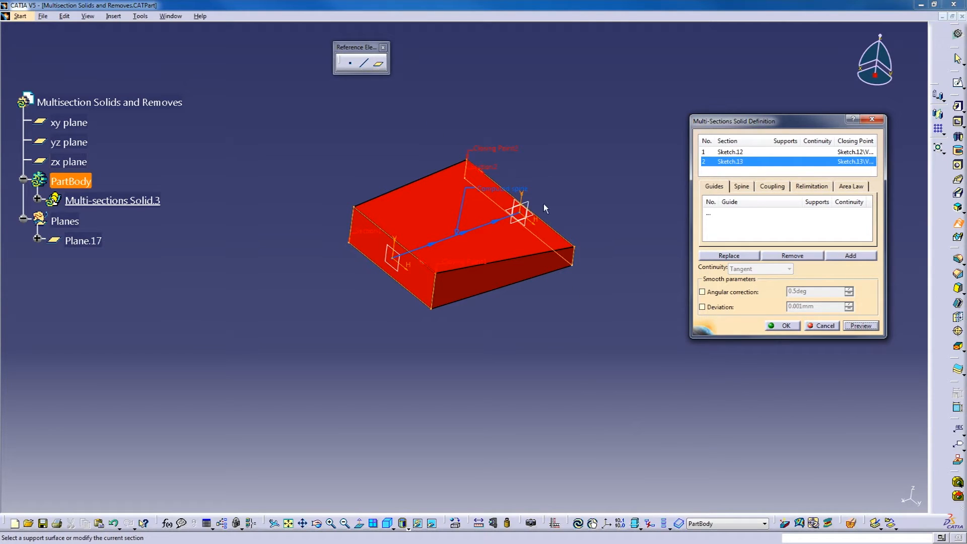
click(861, 326)
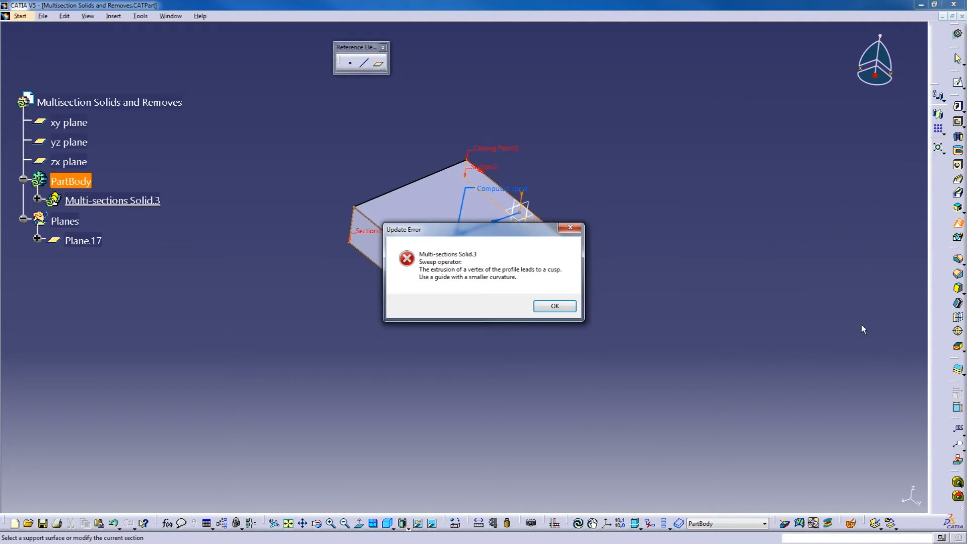
click(556, 305)
mouse_move(550, 331)
middle_down()
mouse_move(548, 318)
mouse_move(541, 338)
middle_up()
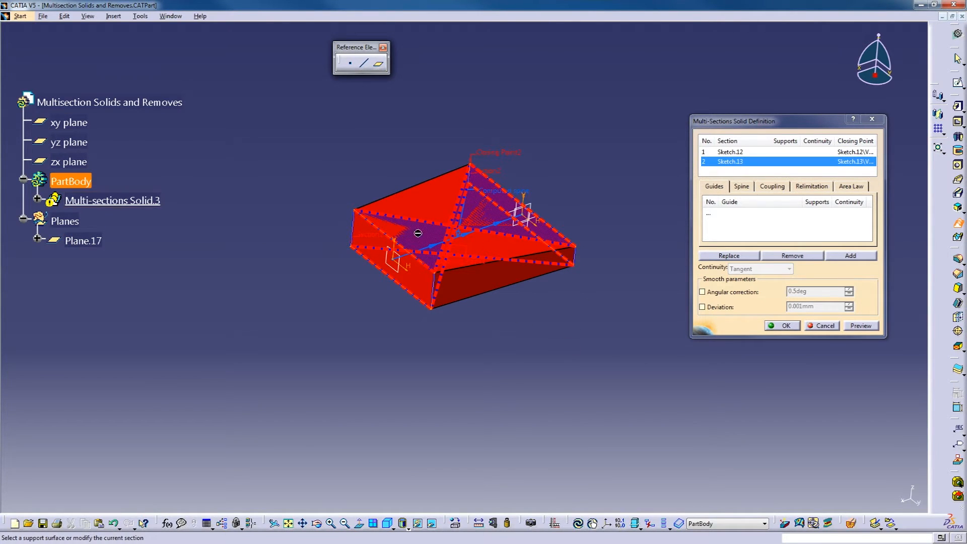
mouse_move(458, 325)
middle_down()
mouse_move(482, 305)
mouse_move(447, 317)
middle_up()
middle_drag(478, 220, 509, 377)
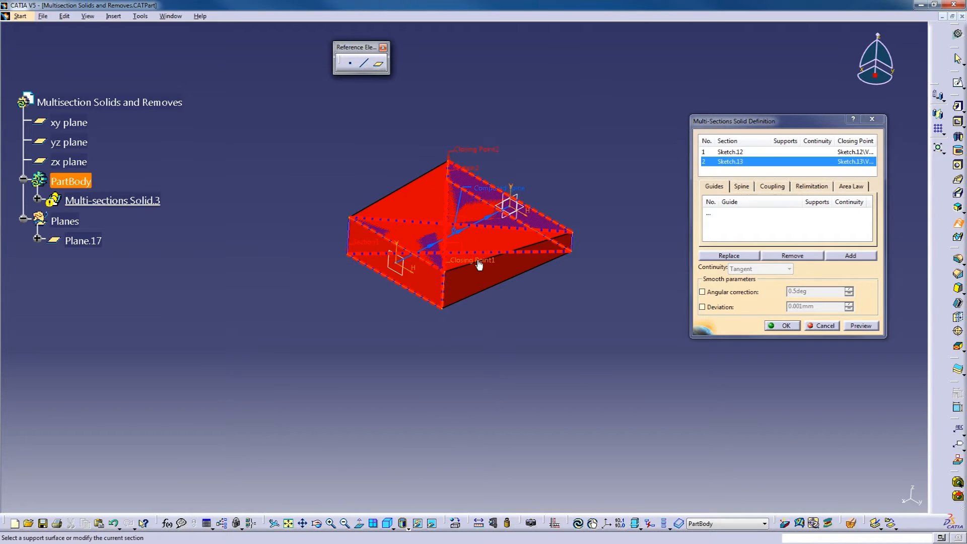
middle_drag(527, 324, 534, 255)
middle_drag(538, 291, 525, 310)
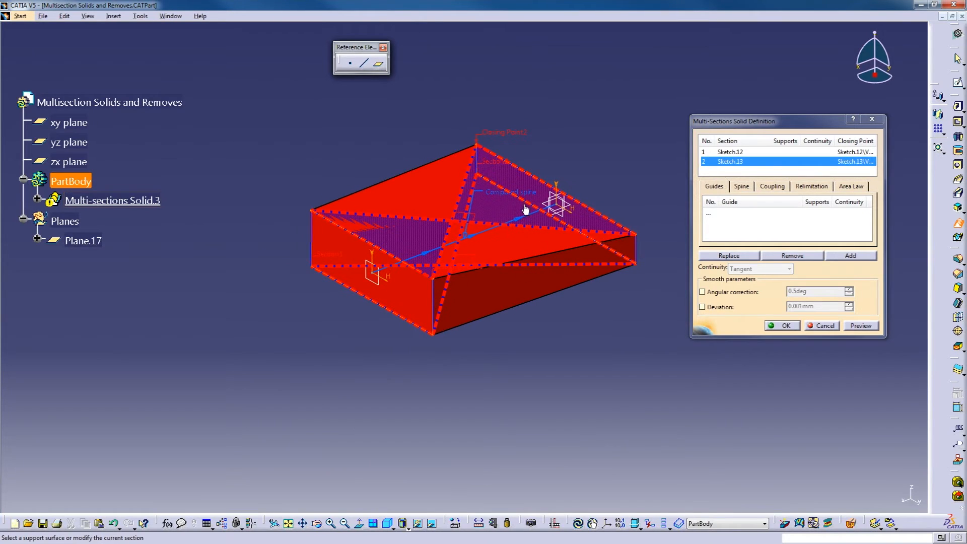
Replace the second section's closing point with the upper corner matching Closing Point1, preview the solid, and cancel the definition
right_click(509, 133)
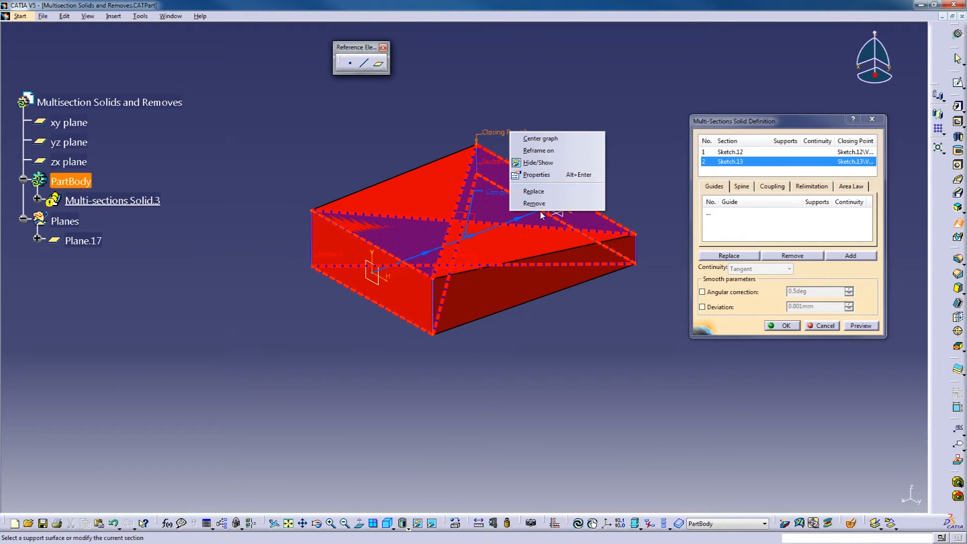
click(540, 194)
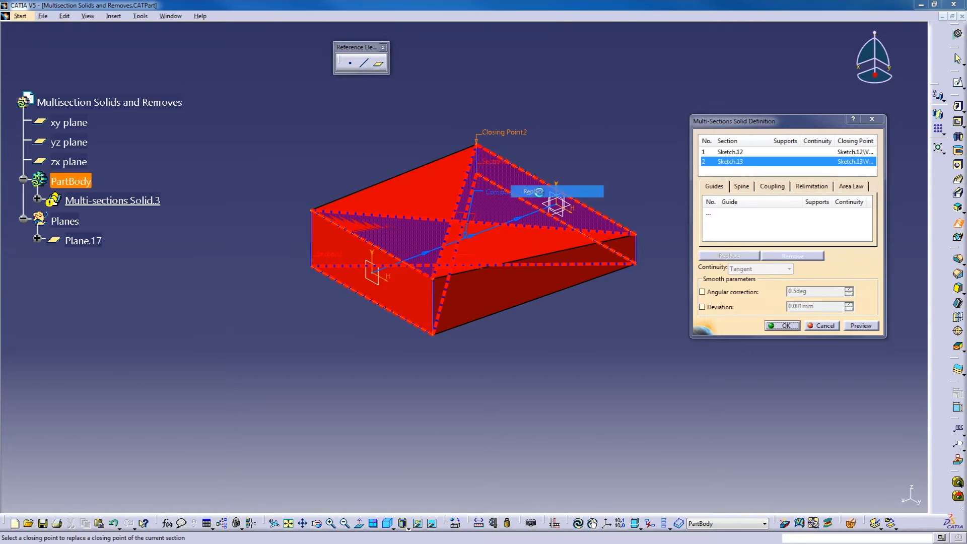
click(637, 235)
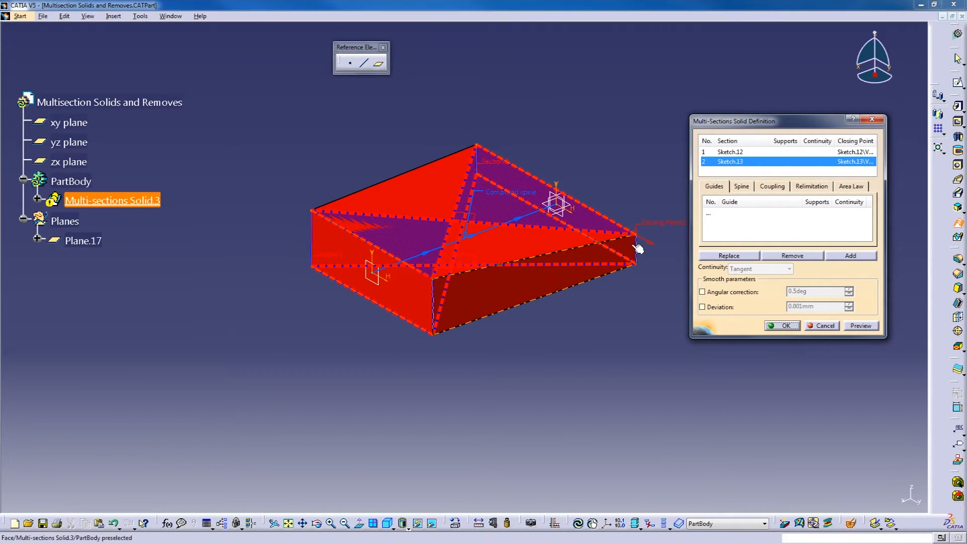
middle_drag(507, 293, 617, 206)
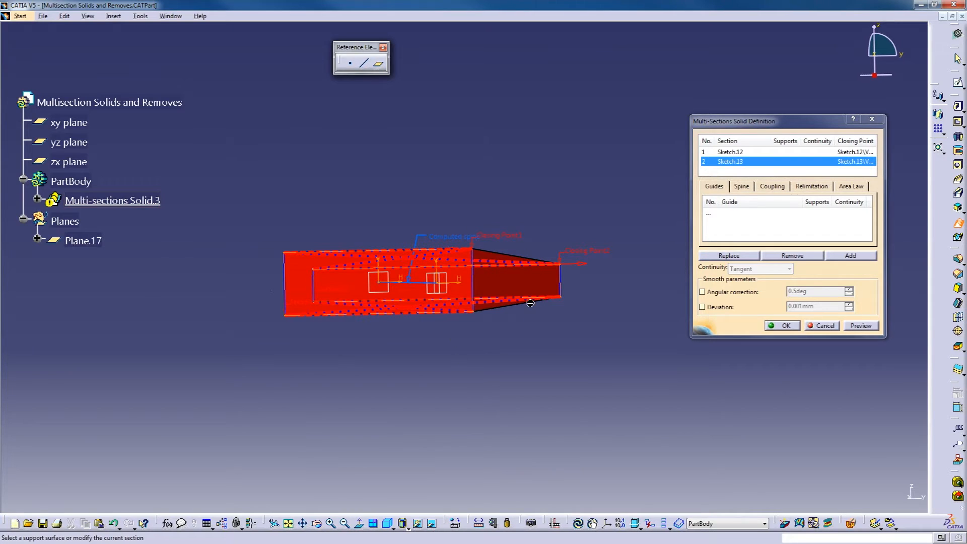
middle_drag(538, 240, 465, 402)
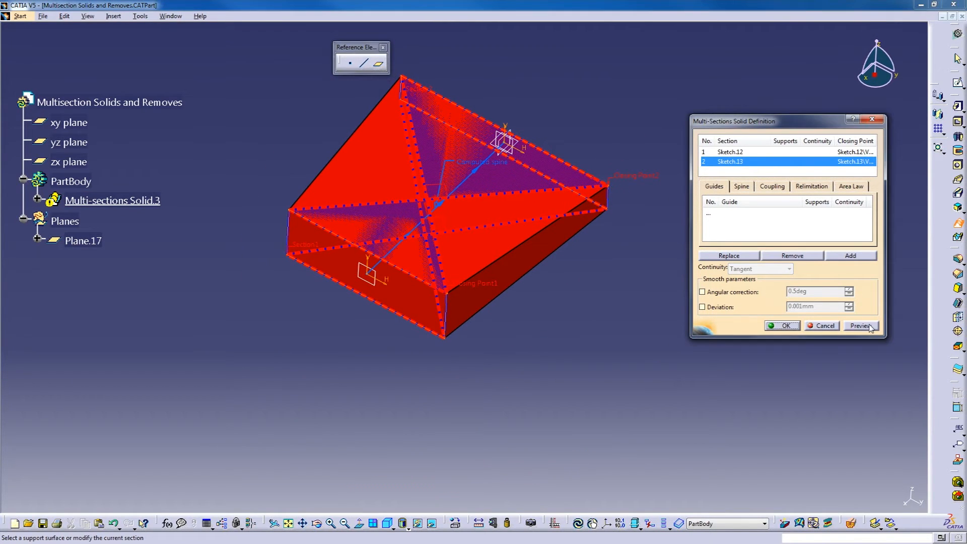
click(862, 326)
middle_drag(638, 379, 514, 336)
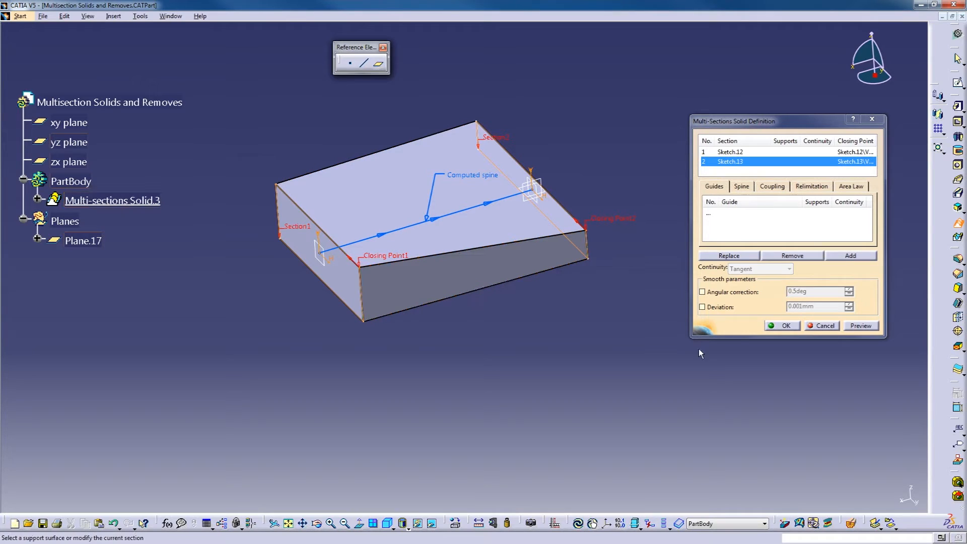
click(821, 326)
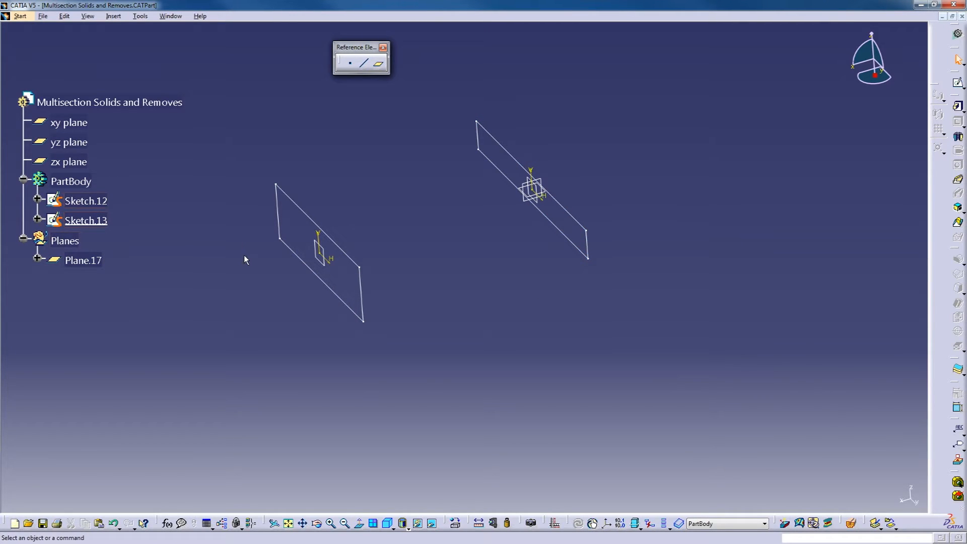
Start a multi-sections solid from Sketch.12 and Sketch.13 and replace the second section's closing point with its opposite upper corner
middle_drag(469, 319, 498, 281)
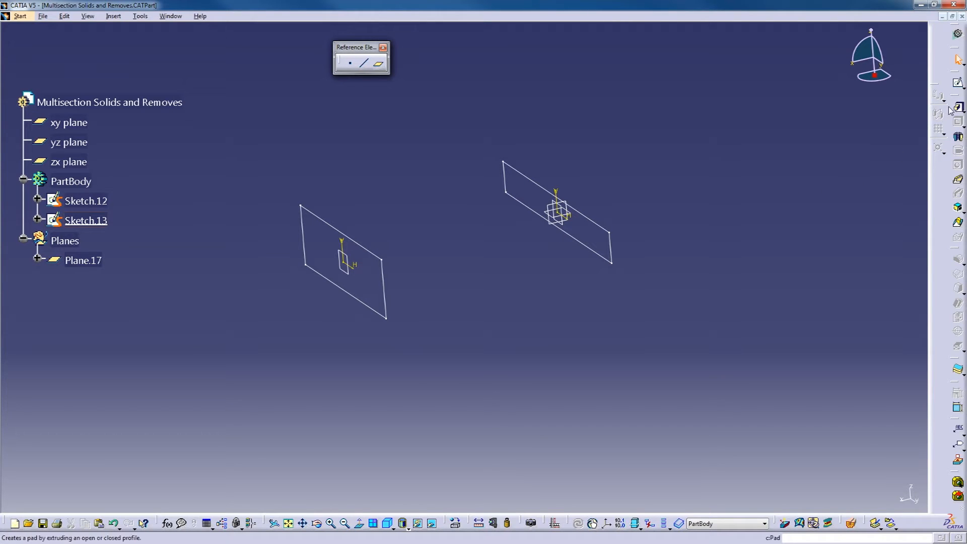
click(958, 224)
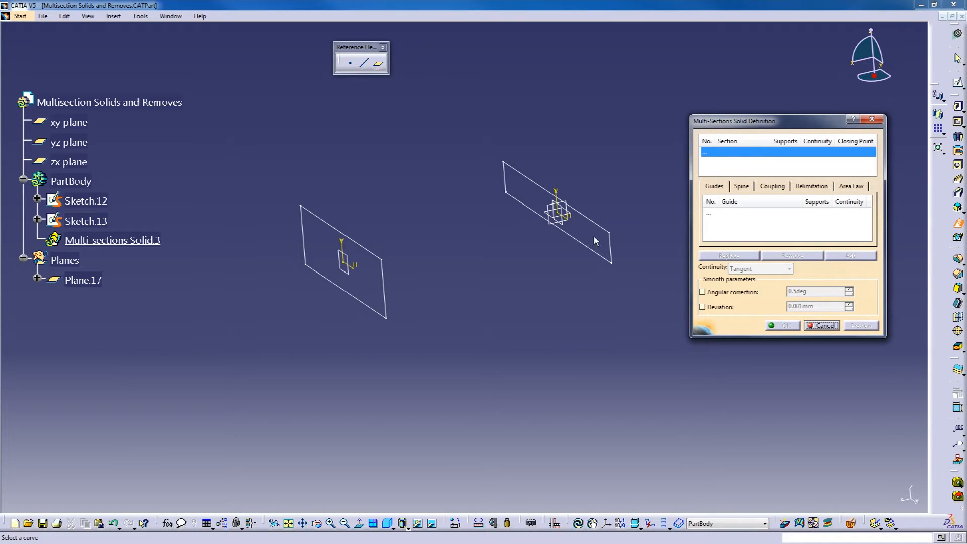
click(384, 287)
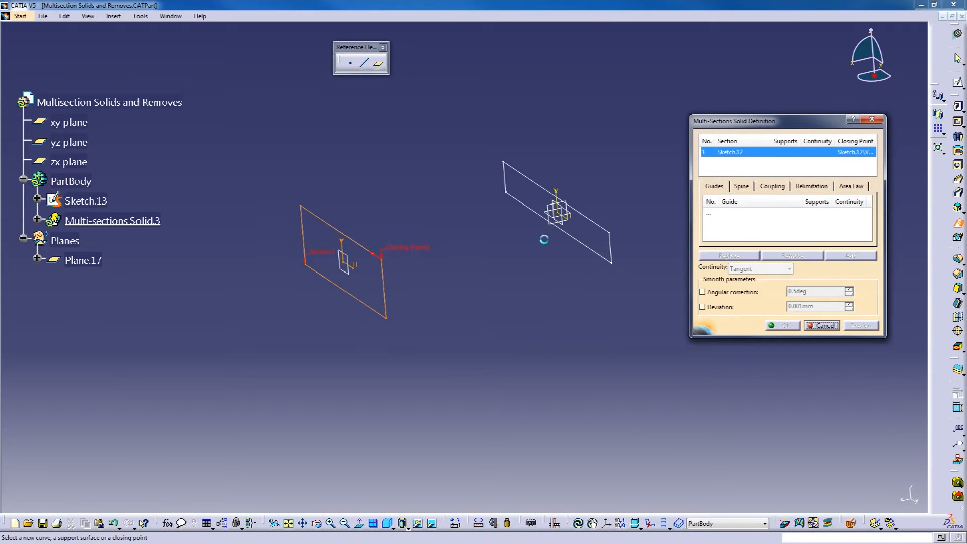
click(612, 254)
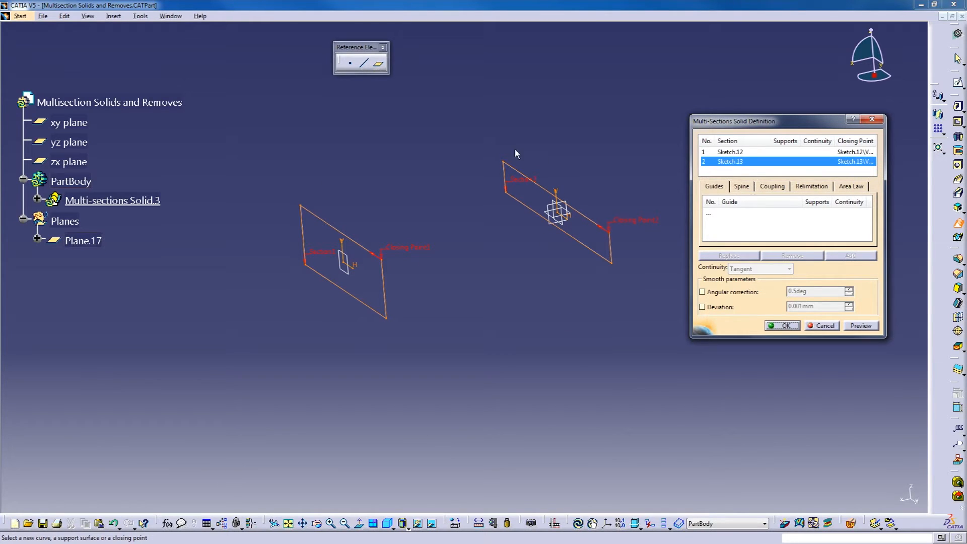
right_click(646, 223)
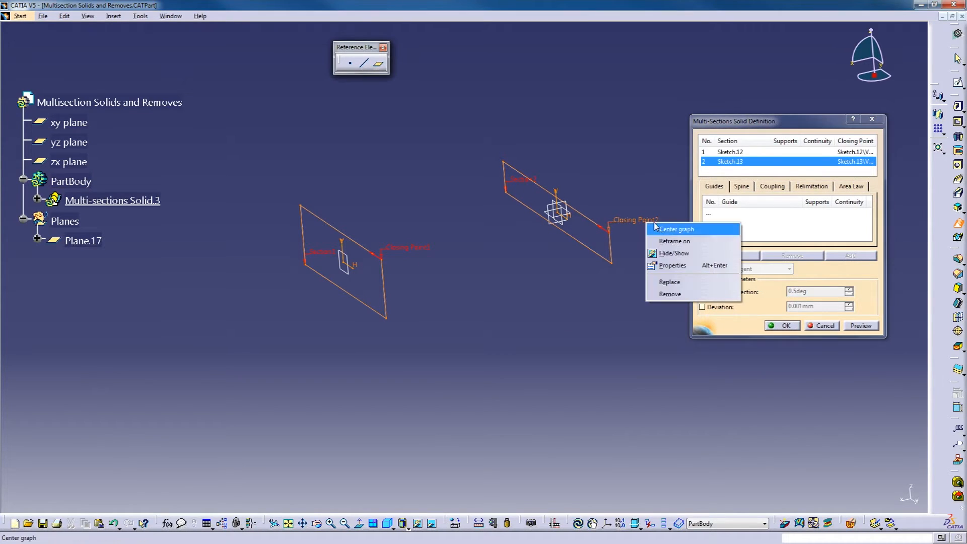
click(671, 284)
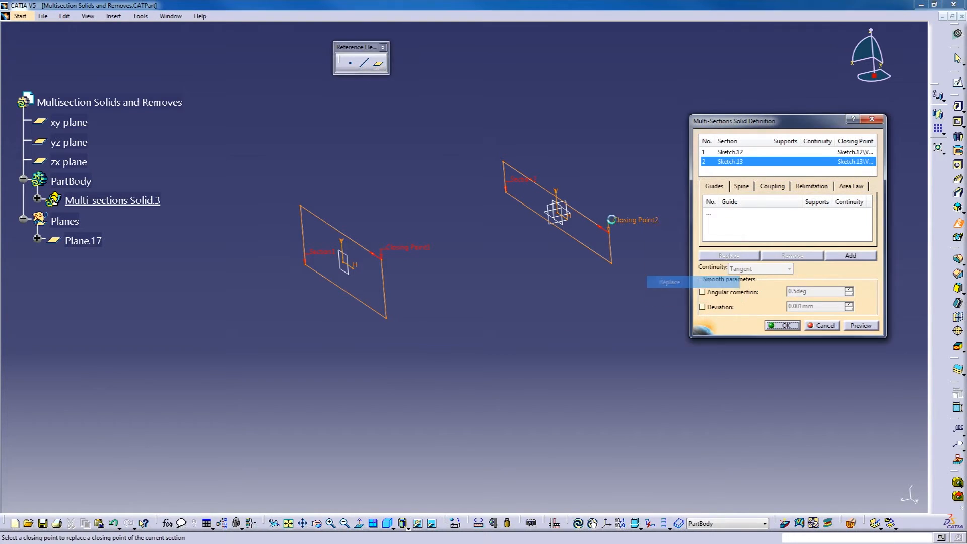
click(504, 163)
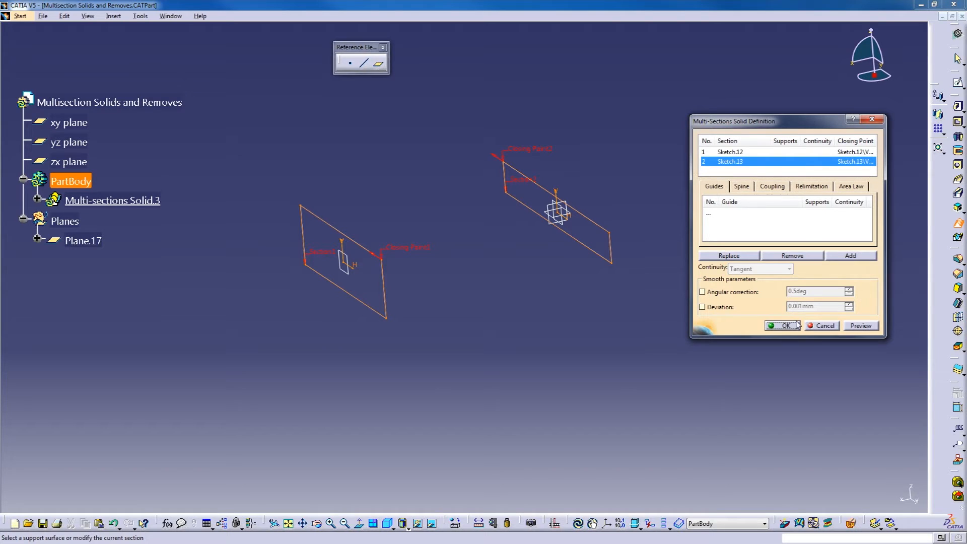
Preview and examine the multi-sections solid with the closing points on opposite upper corners, and cancel the definition
click(861, 325)
mouse_move(509, 322)
middle_down()
mouse_move(489, 341)
mouse_move(587, 281)
mouse_move(639, 390)
mouse_move(399, 345)
mouse_move(371, 302)
mouse_move(190, 266)
mouse_move(463, 279)
mouse_move(457, 101)
mouse_move(582, 255)
mouse_move(496, 380)
mouse_move(644, 323)
mouse_move(555, 167)
mouse_move(564, 169)
mouse_move(528, 391)
mouse_move(490, 351)
mouse_move(531, 342)
mouse_move(507, 306)
mouse_move(508, 328)
middle_up()
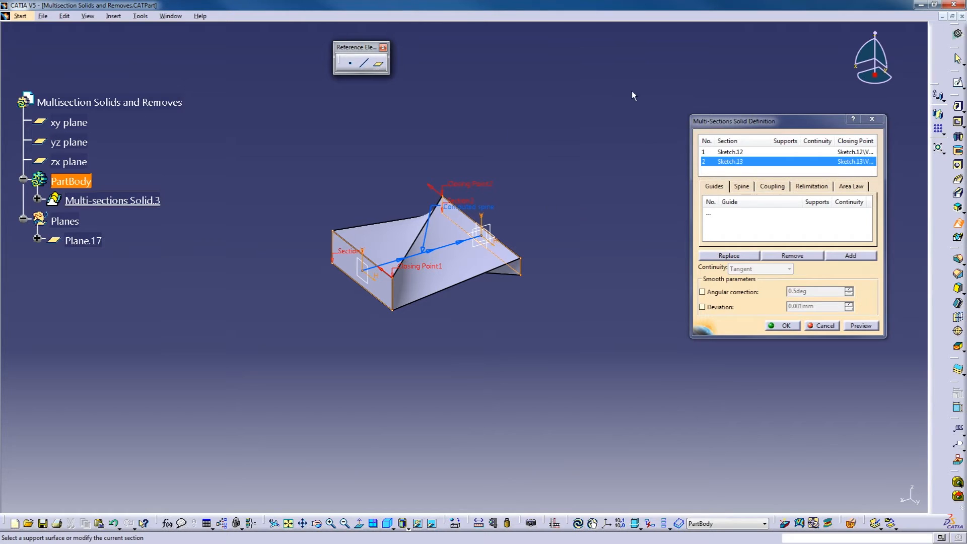
middle_drag(590, 205, 591, 248)
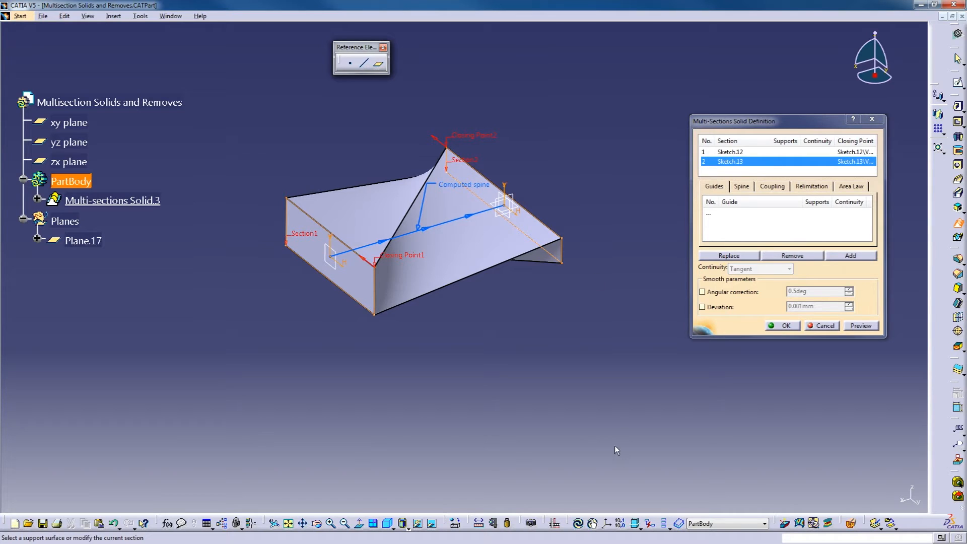
middle_drag(540, 346, 538, 320)
click(803, 328)
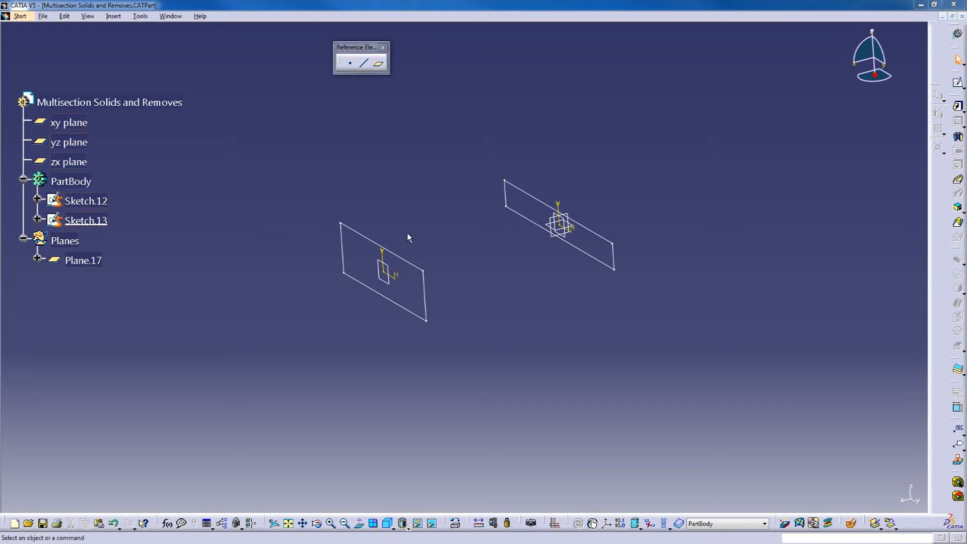
Open Sketch.12 for editing and delete its whole rectangle
double_click(91, 201)
mouse_move(282, 140)
mouse_down()
mouse_move(349, 208)
mouse_move(647, 376)
mouse_up()
key(Delete)
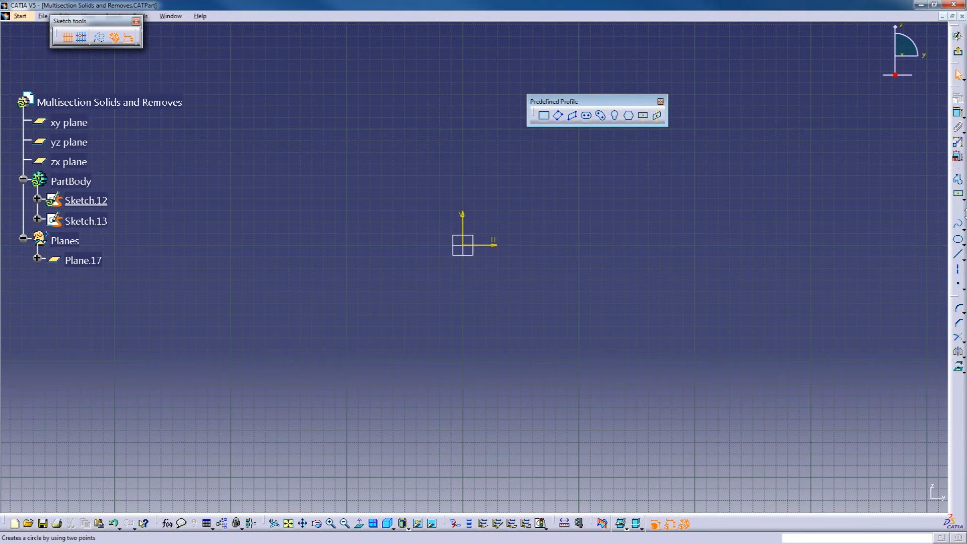
click(643, 116)
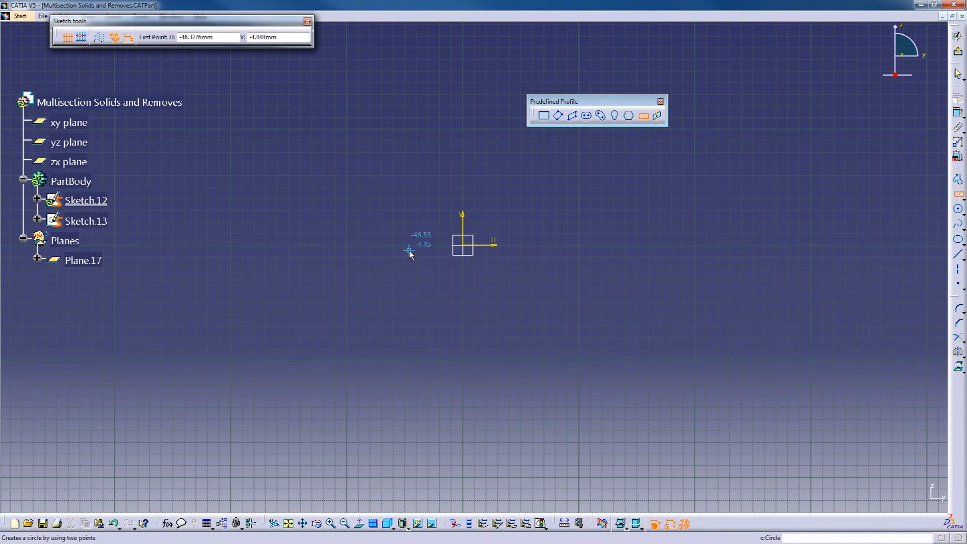
click(462, 177)
key(Escape)
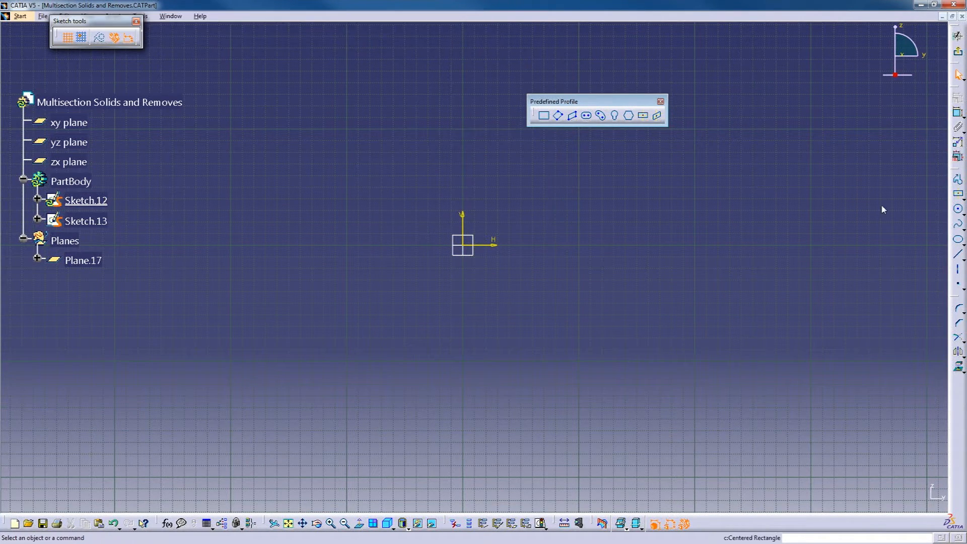
Draw a closed irregular five-sided profile around the sketch origin, with its top vertex on the vertical axis
click(957, 178)
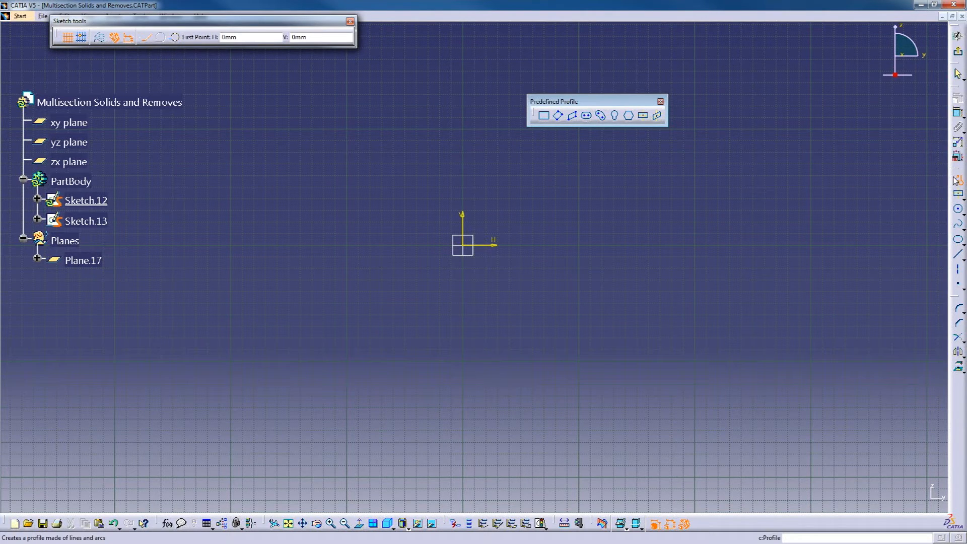
click(463, 174)
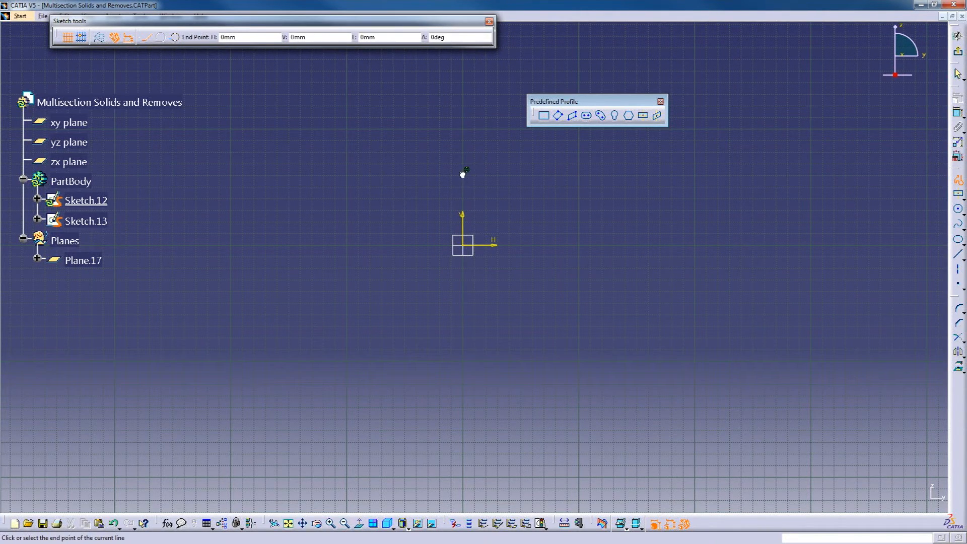
click(330, 218)
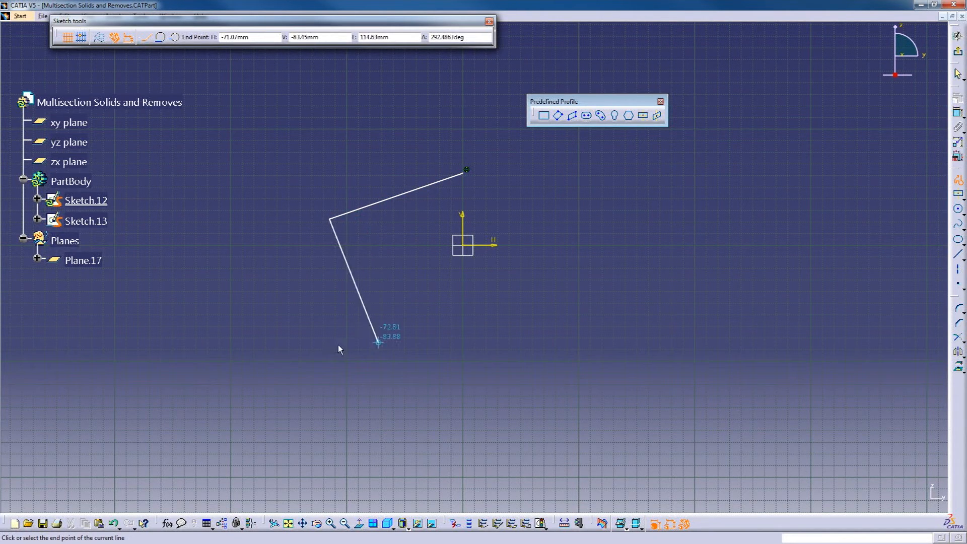
click(384, 341)
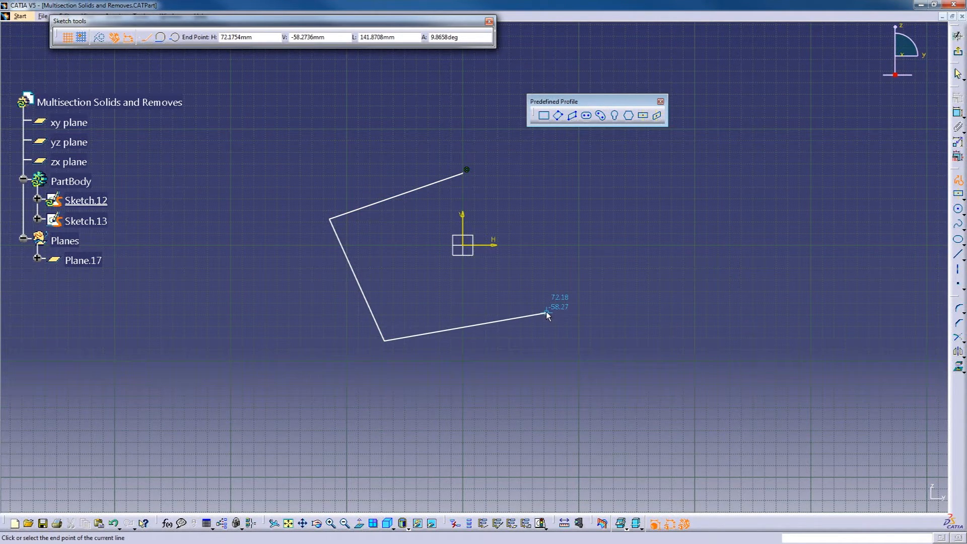
click(630, 288)
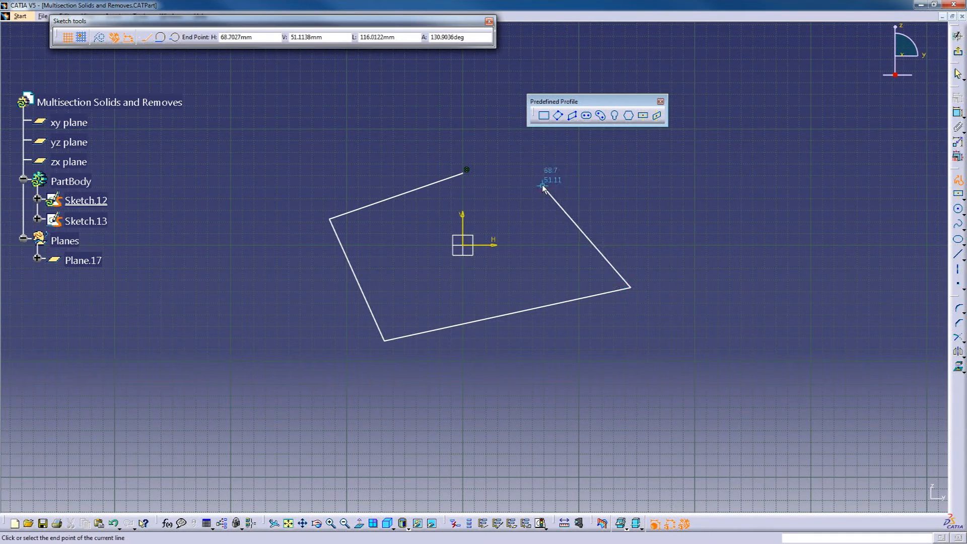
click(601, 193)
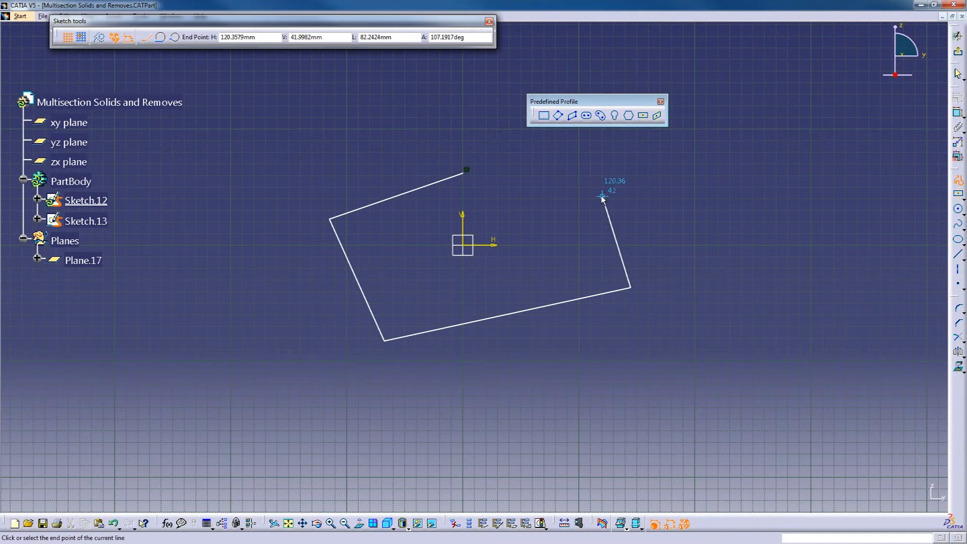
click(467, 172)
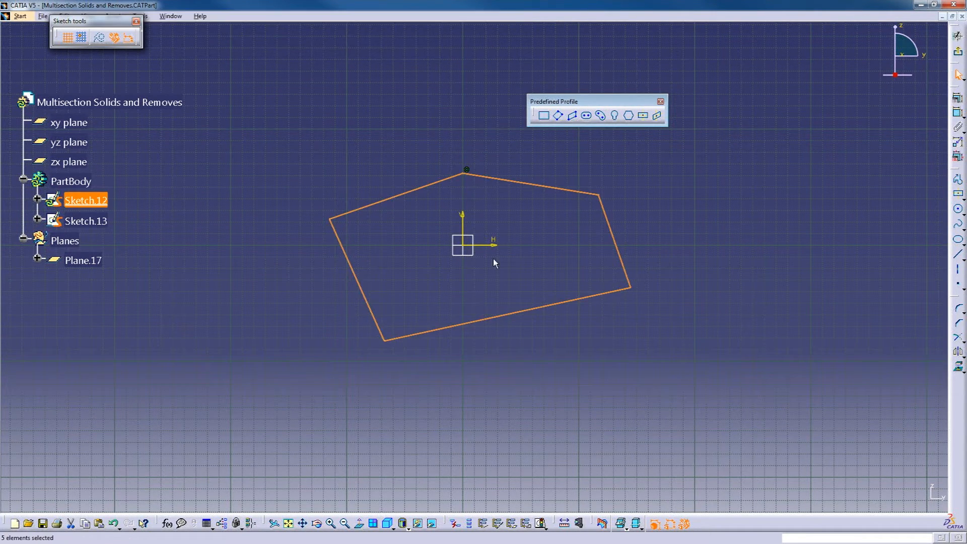
Reshape the pentagon by moving its top vertex higher and its lower corner on the positive H side downward, then exit the sketch
click(549, 229)
drag(466, 173, 474, 126)
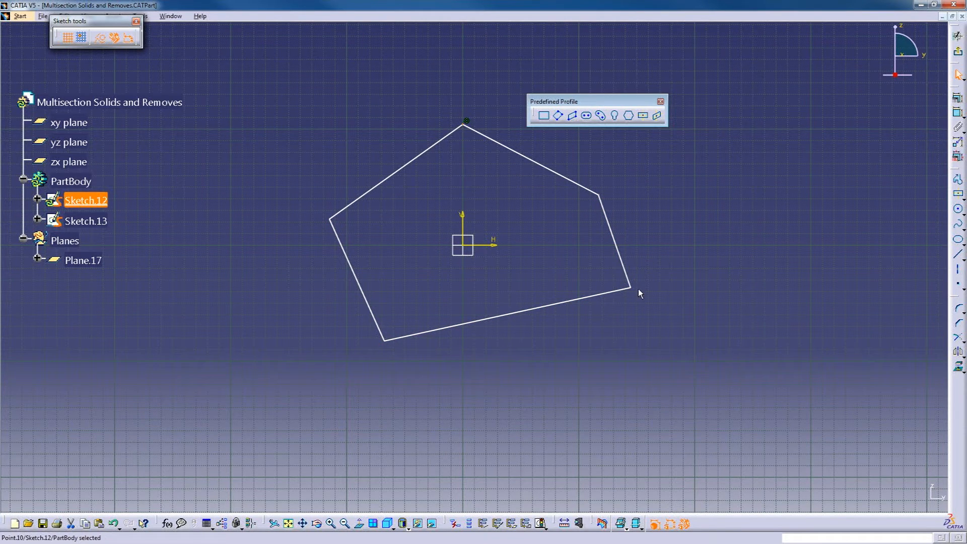
drag(631, 287, 609, 367)
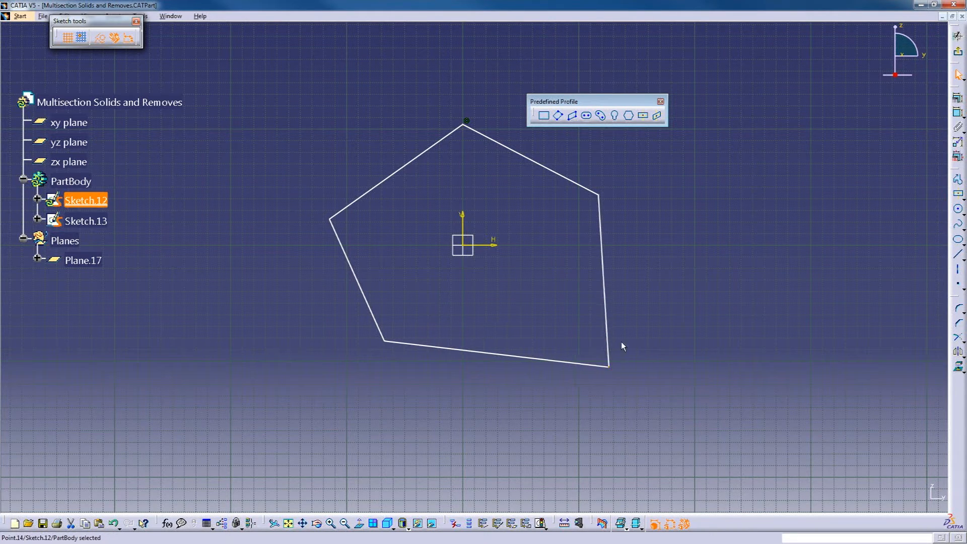
click(959, 55)
mouse_move(773, 155)
middle_down()
mouse_move(554, 274)
mouse_move(490, 288)
middle_up()
click(543, 238)
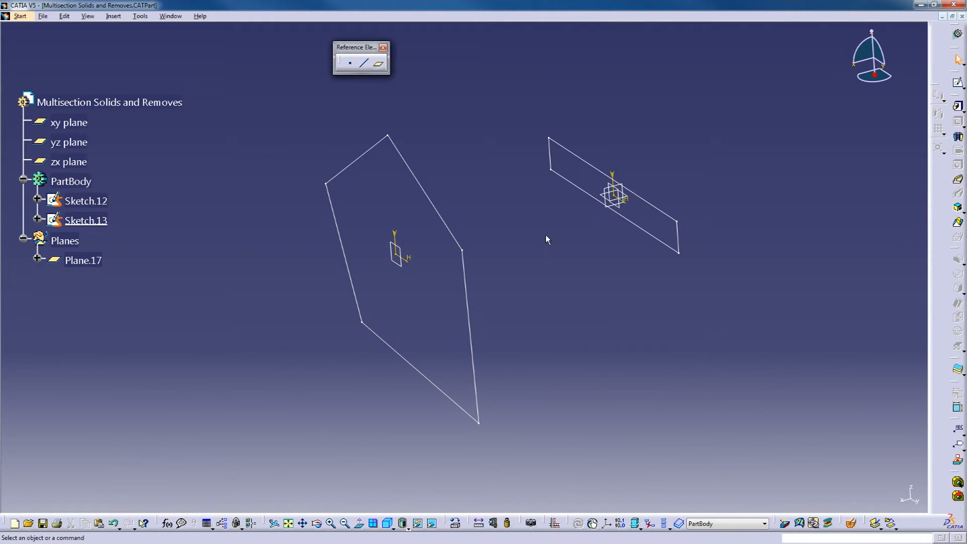
Start a multi-sections solid from Sketch.12 and Sketch.13 and try to preview it with the default coupling
click(956, 223)
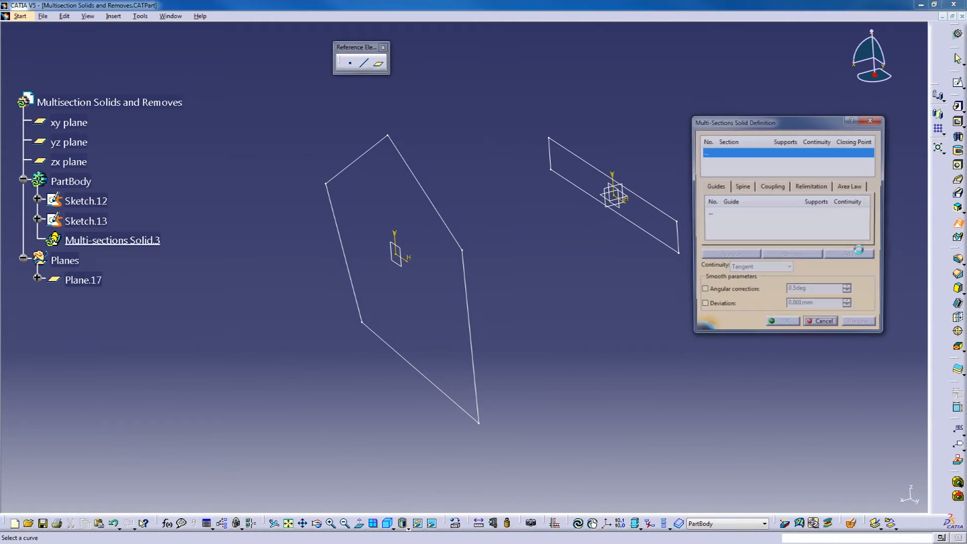
click(471, 307)
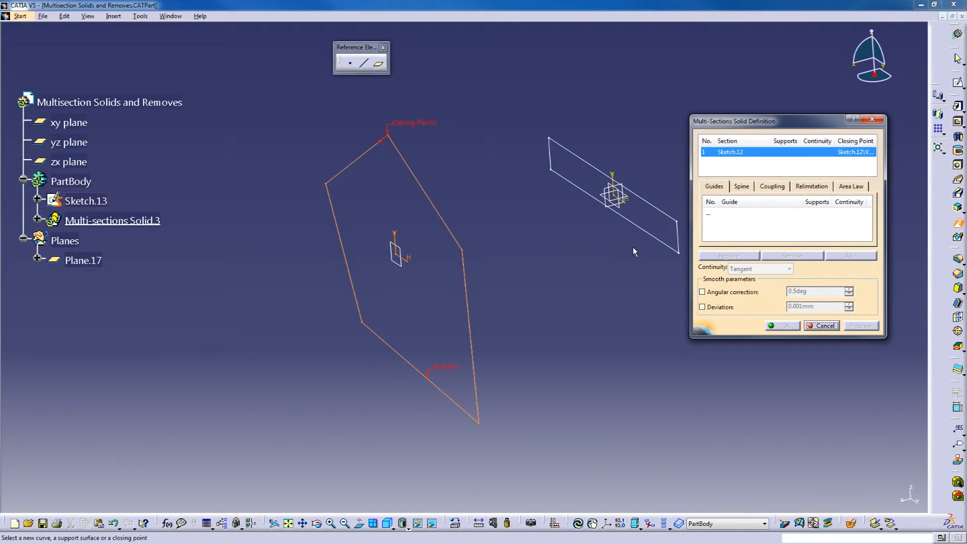
click(654, 236)
mouse_move(560, 312)
middle_down()
mouse_move(494, 269)
mouse_move(518, 310)
middle_up()
click(494, 268)
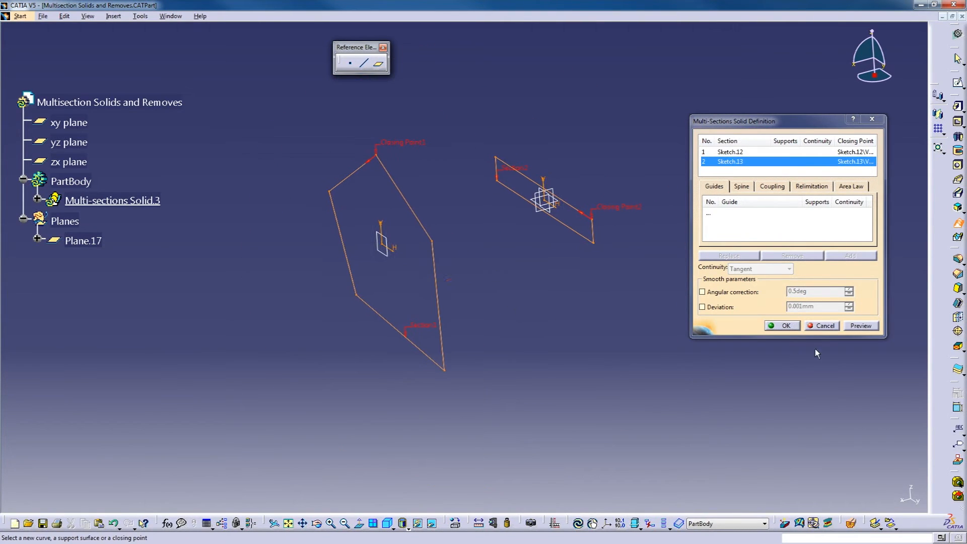
click(869, 326)
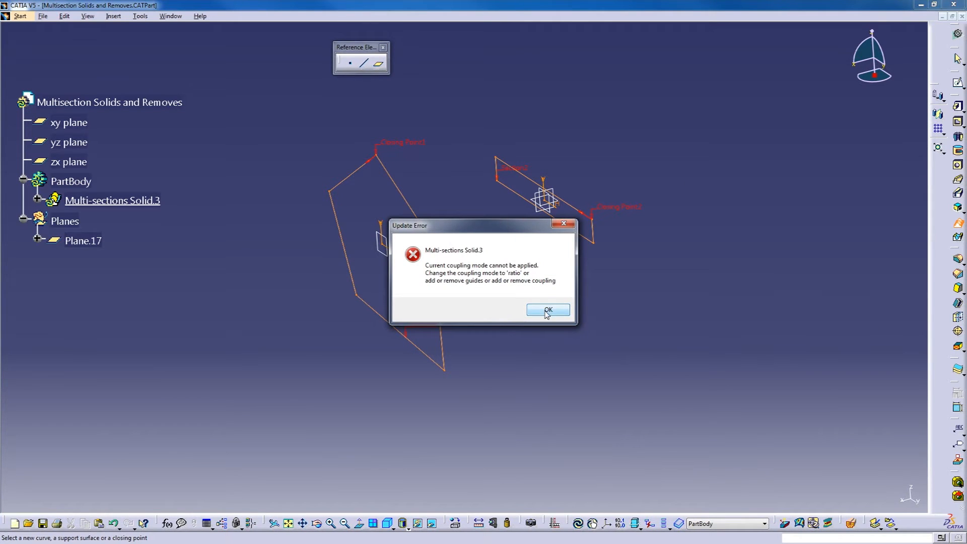
click(547, 309)
middle_drag(480, 277, 517, 235)
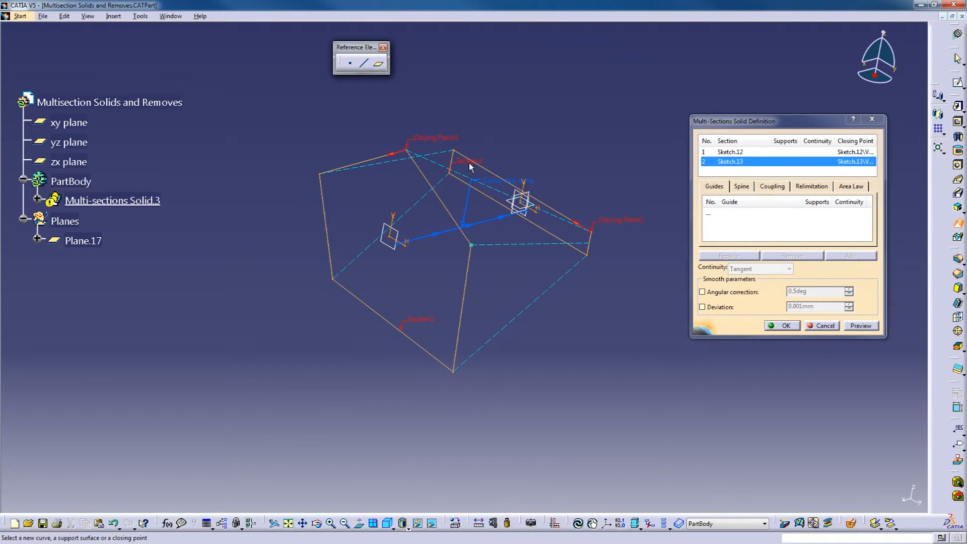
Replace the pentagon section's closing point with its upper corner nearest Closing Point2, try a preview, and inspect the section connections
right_click(443, 144)
click(463, 204)
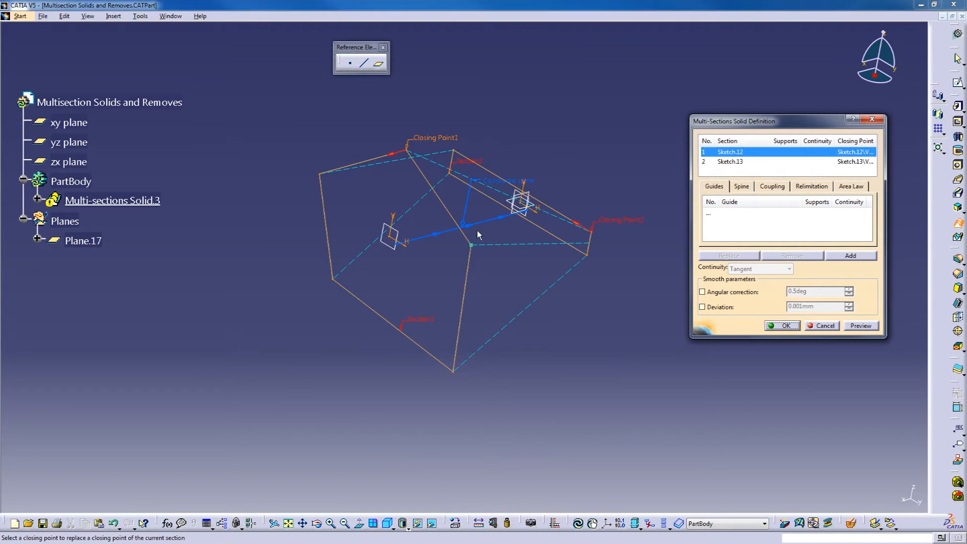
click(472, 246)
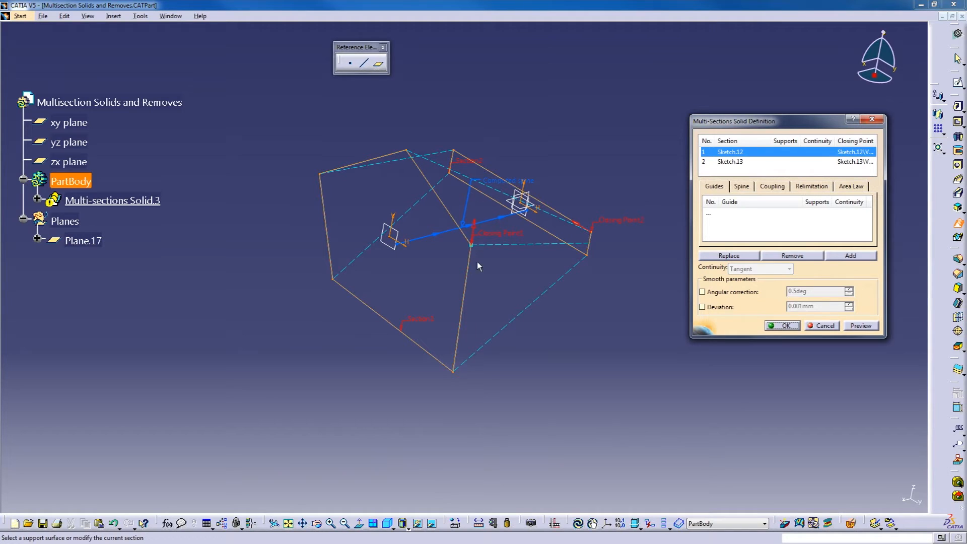
click(861, 326)
click(549, 310)
middle_drag(462, 324, 542, 328)
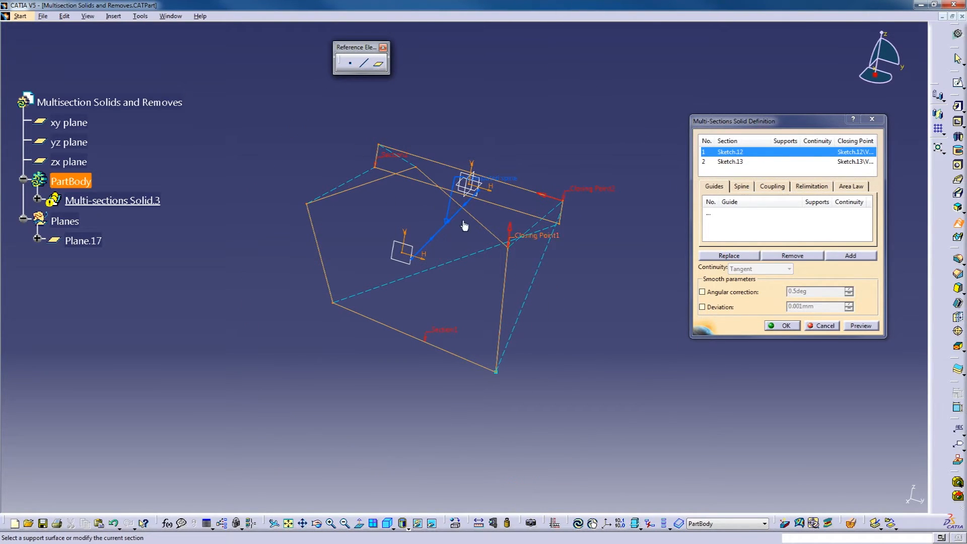
middle_drag(464, 191, 416, 272)
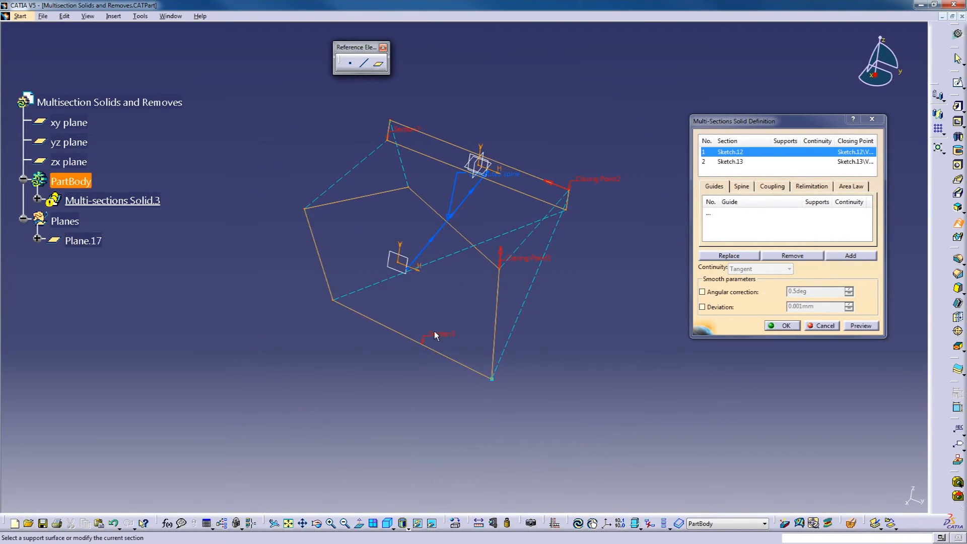
middle_drag(552, 267, 533, 295)
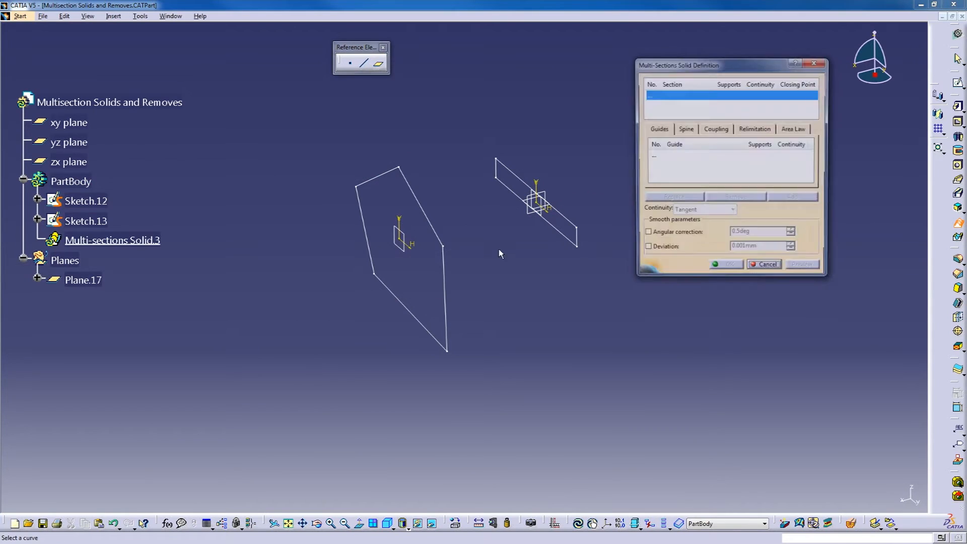
Select Sketch.12 and Sketch.13 as sections of a new multi-sections solid and try previewing it with Tangency then curvature coupling
click(449, 286)
click(579, 240)
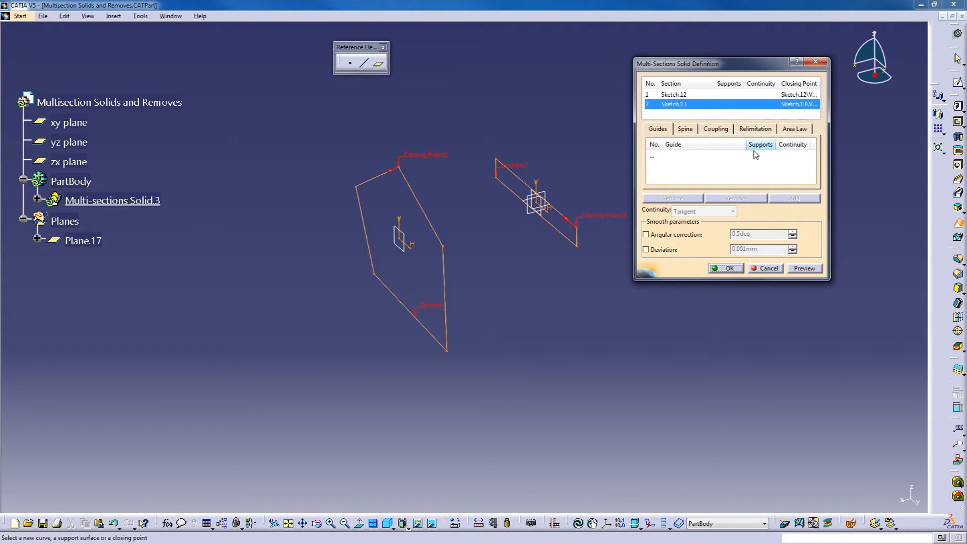
click(716, 129)
click(797, 270)
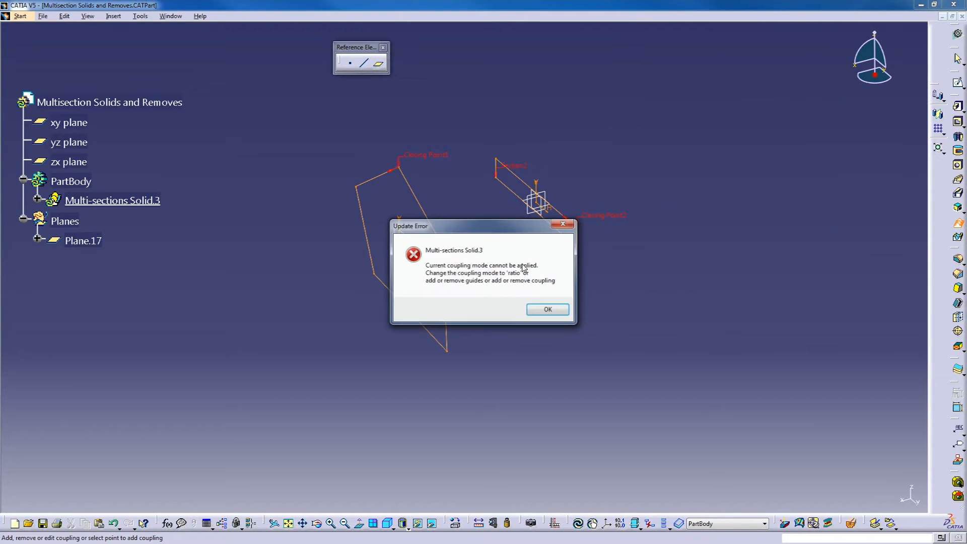
click(548, 308)
middle_drag(482, 283, 430, 258)
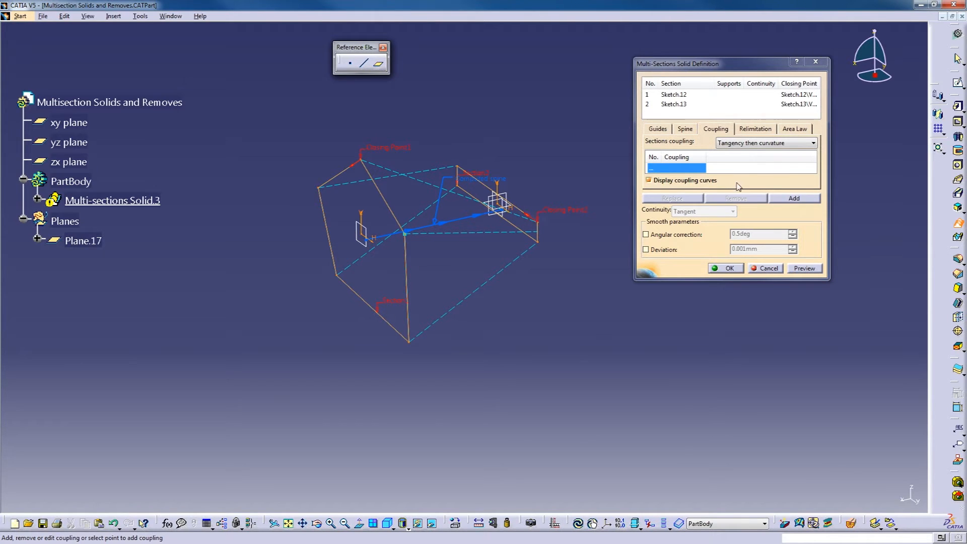
Set the sections coupling to Ratio, preview the multi-sections solid, and examine its twisted faces from several sides
click(747, 145)
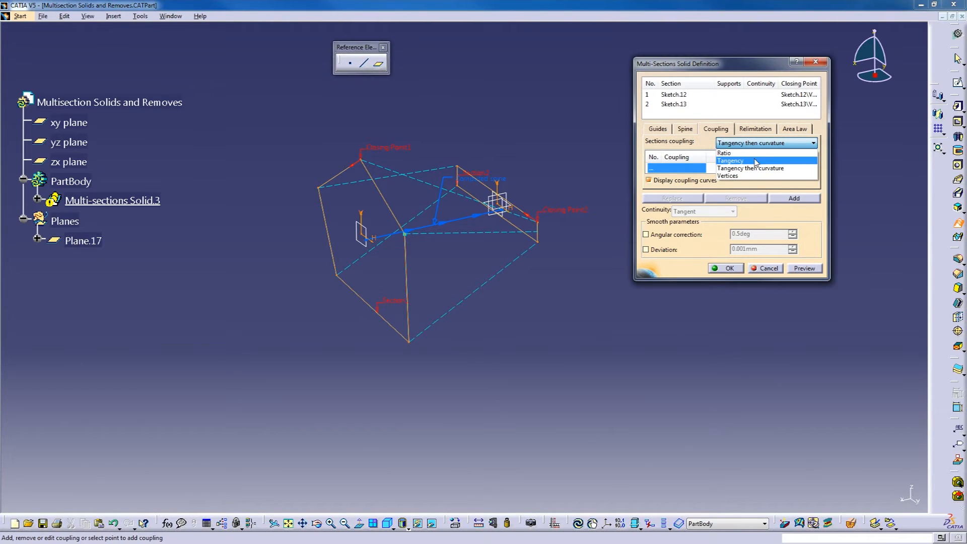
click(746, 151)
click(805, 269)
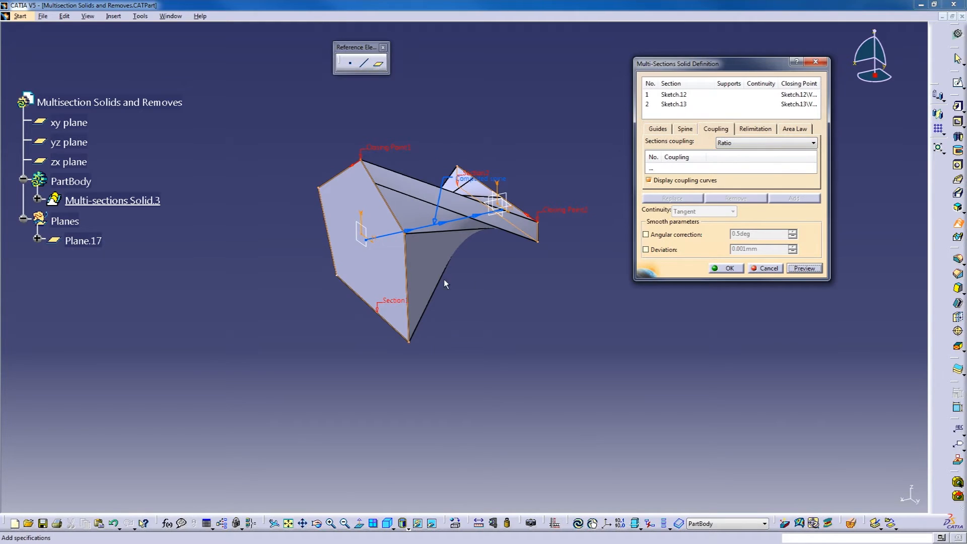
middle_drag(406, 226, 521, 242)
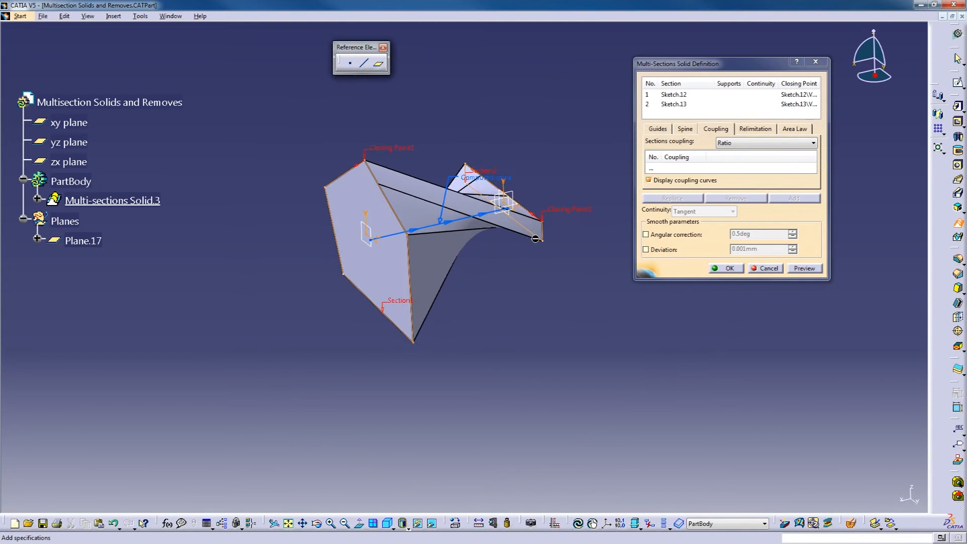
middle_drag(378, 184, 587, 99)
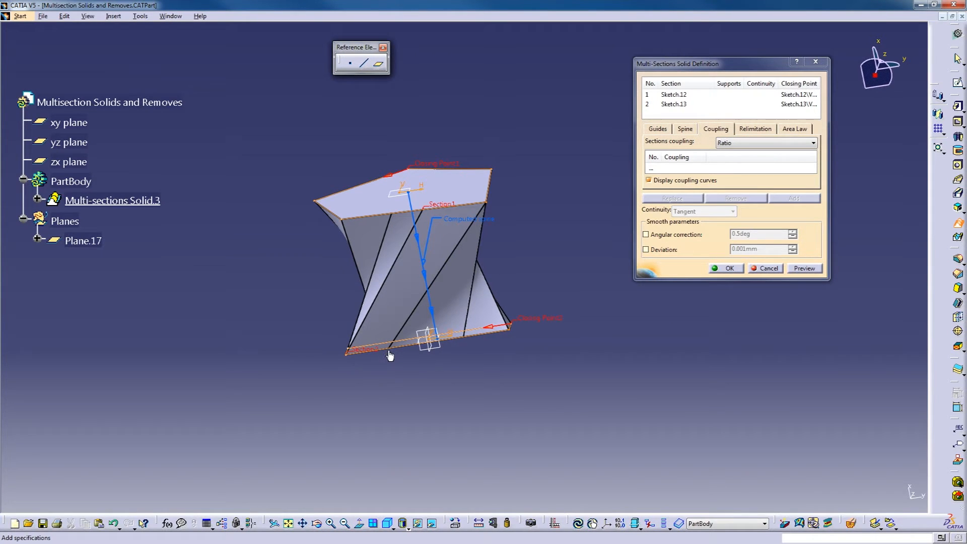
middle_drag(507, 162, 479, 264)
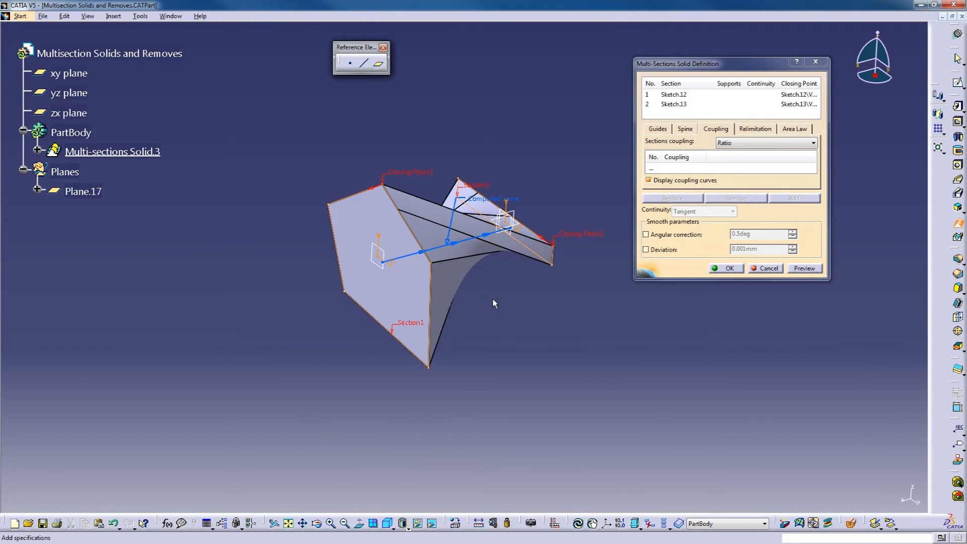
middle_drag(494, 303, 456, 266)
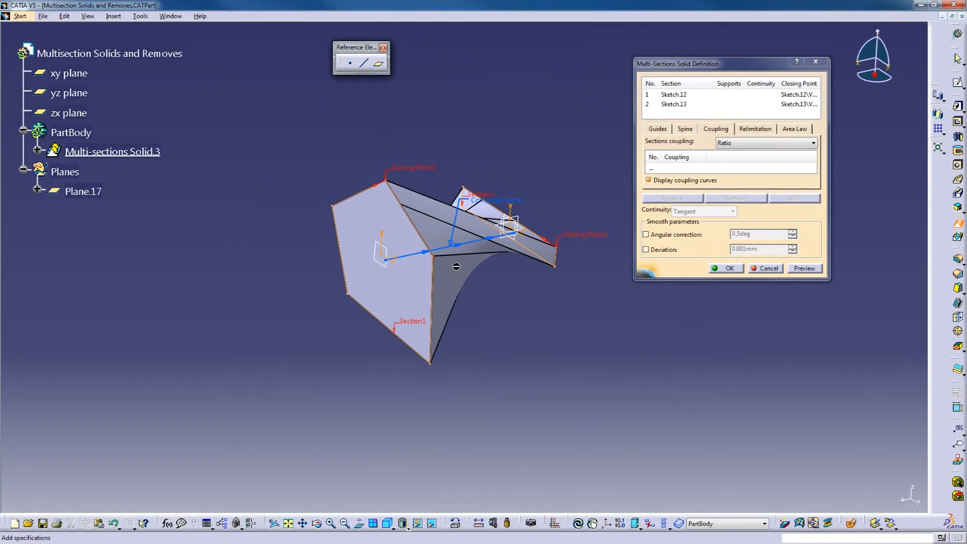
Keep Ratio as the sections coupling and create the multi-sections solid
click(781, 145)
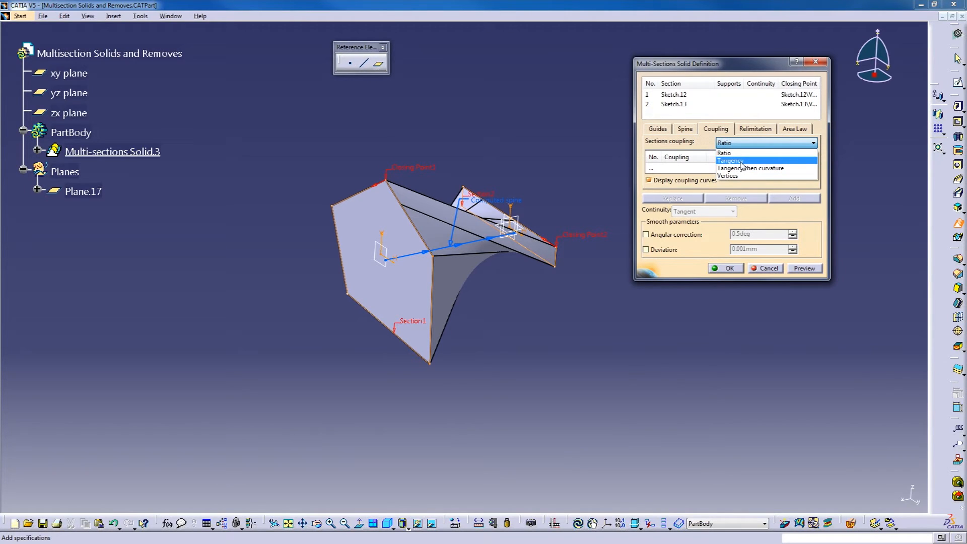
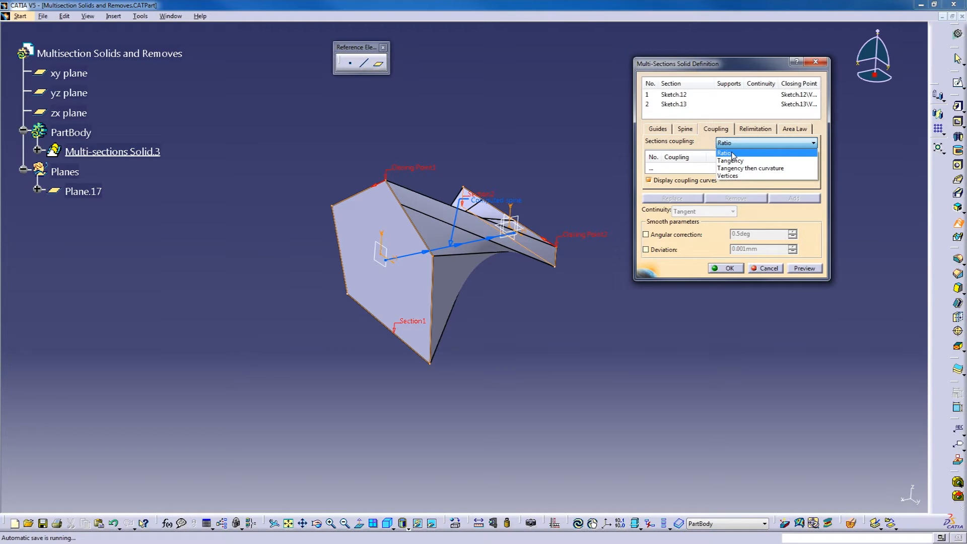
click(734, 155)
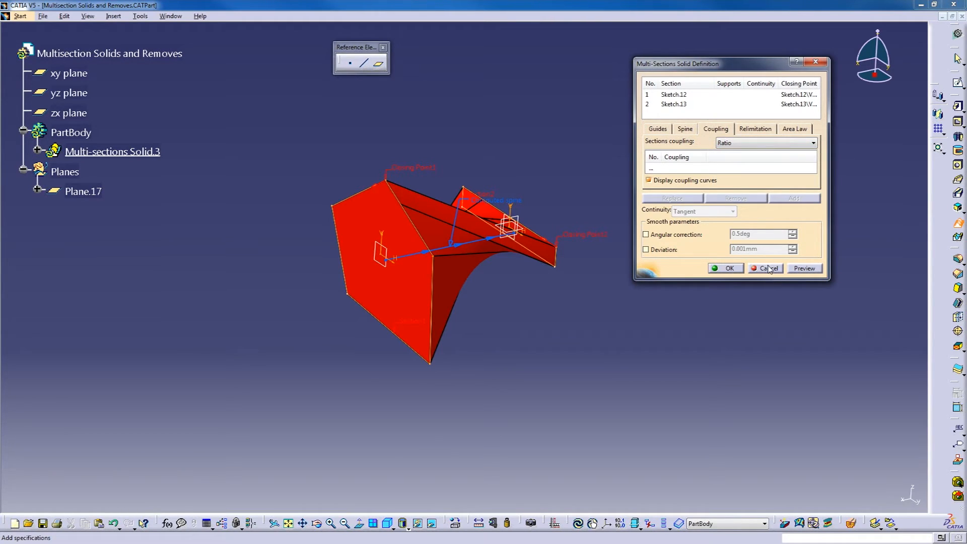
click(727, 268)
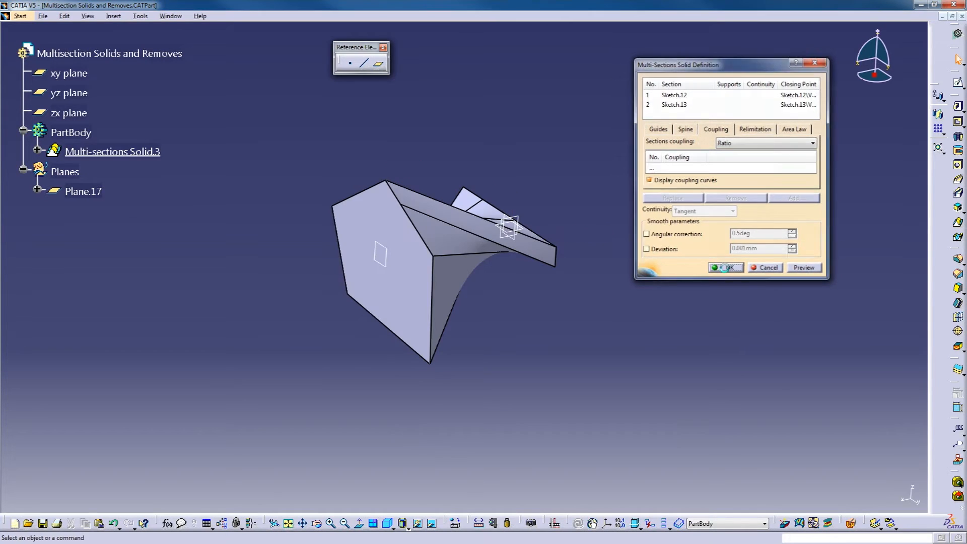
middle_drag(455, 282, 515, 296)
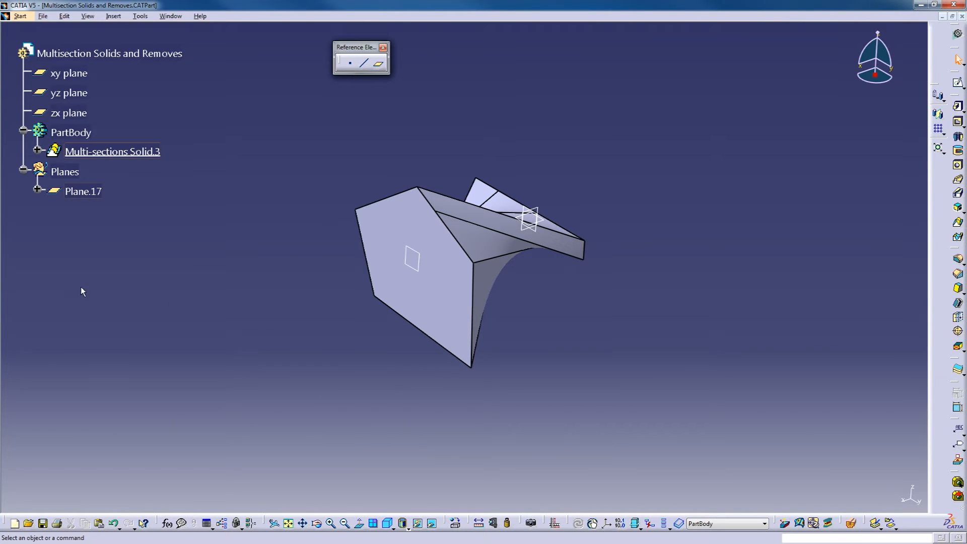
middle_drag(247, 307, 410, 317)
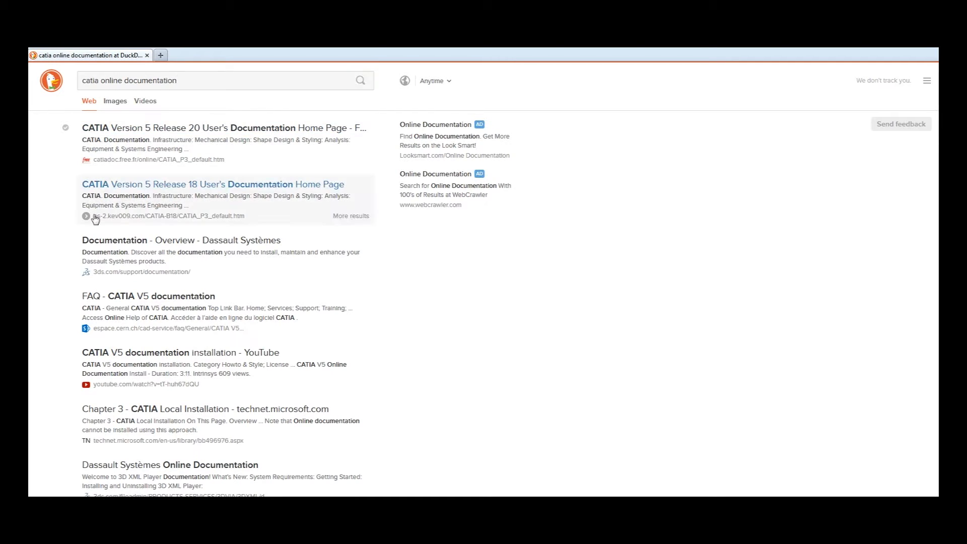
In the web browser, open the Part Design guide under Mechanical Design in the CATIA Version 5 Release 20 User's Documentation
click(211, 130)
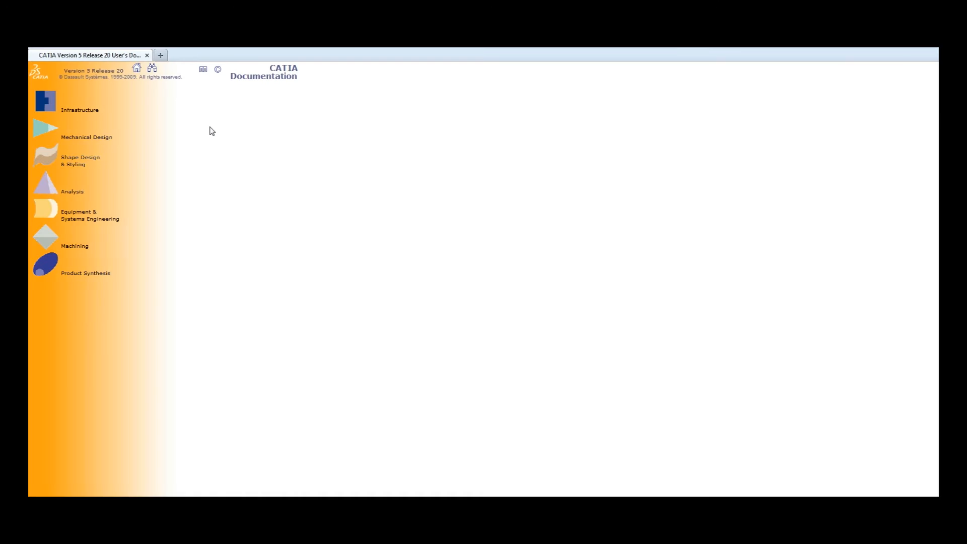
mouse_move(92, 295)
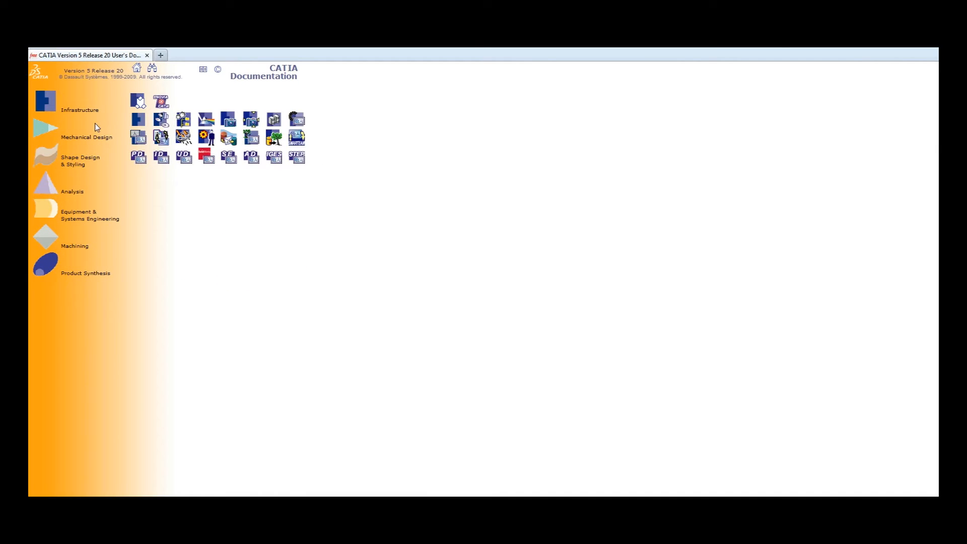
mouse_move(80, 114)
mouse_move(92, 138)
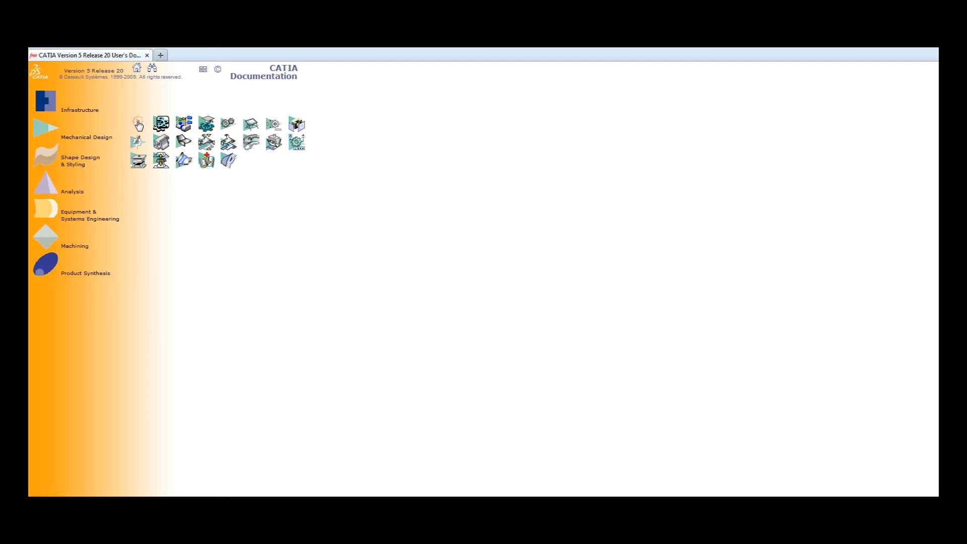
click(139, 125)
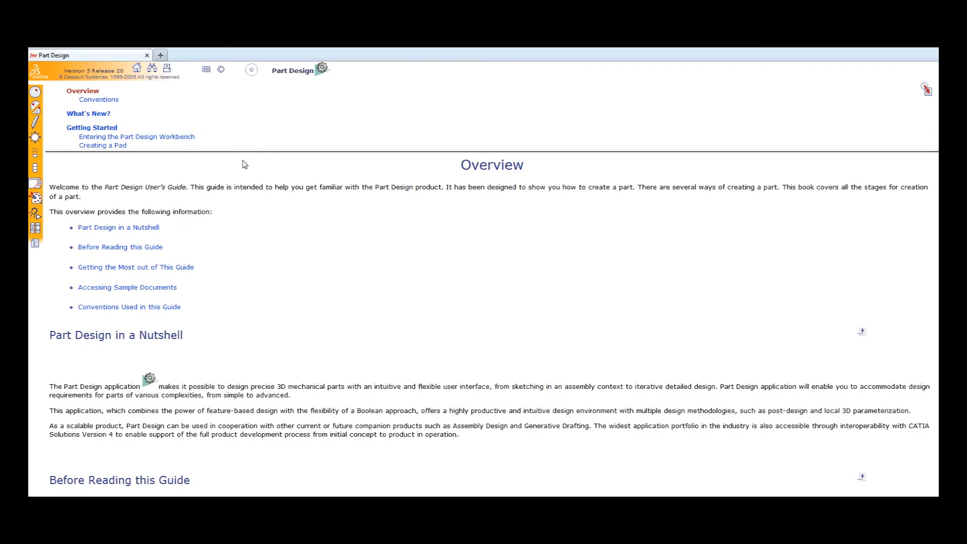
Enlarge the guide's contents area and read through the Creating a Pad page
drag(277, 150, 297, 212)
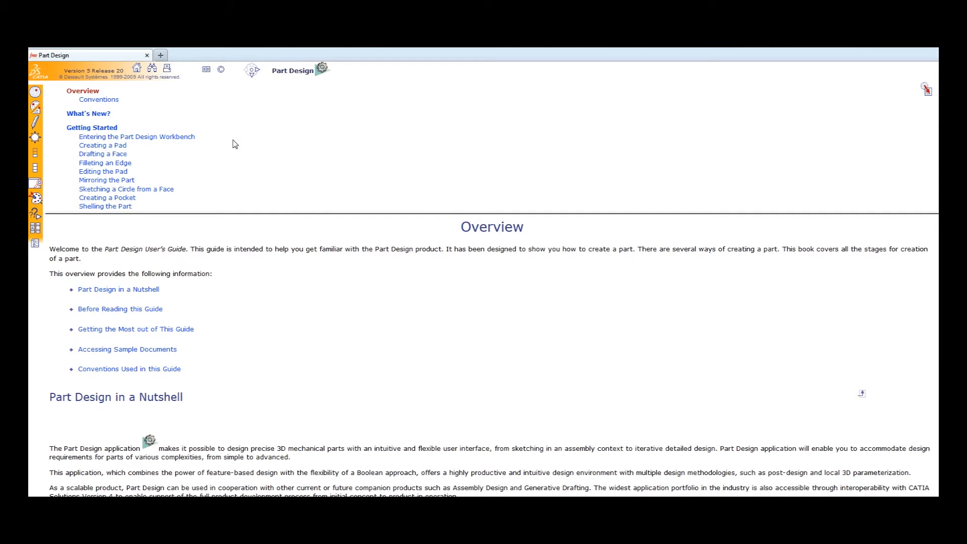
click(108, 145)
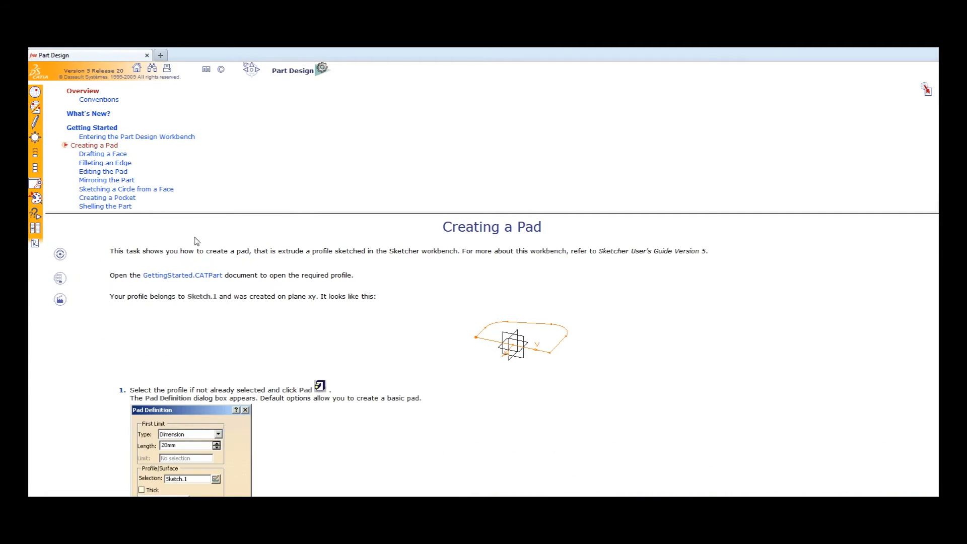
scroll(372, 362, down, 5)
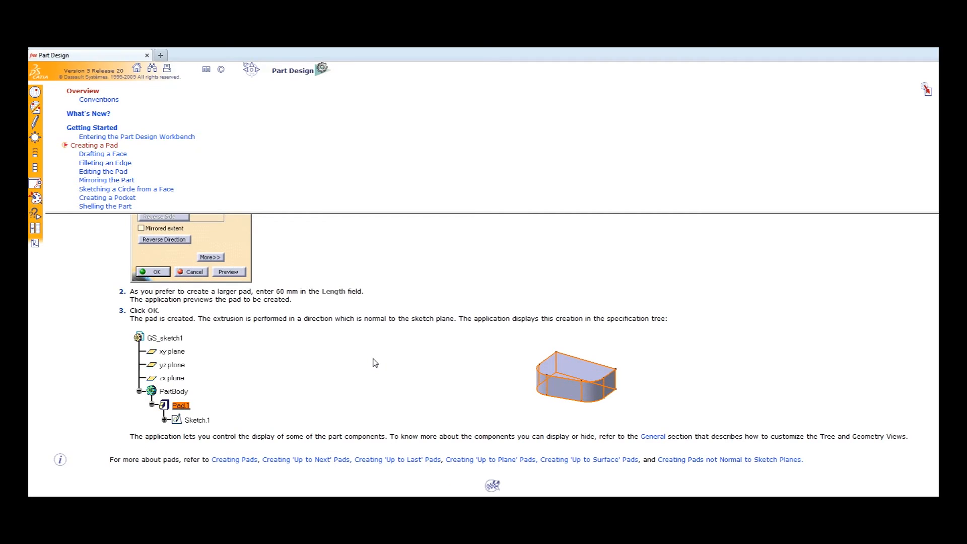
scroll(370, 363, up, 5)
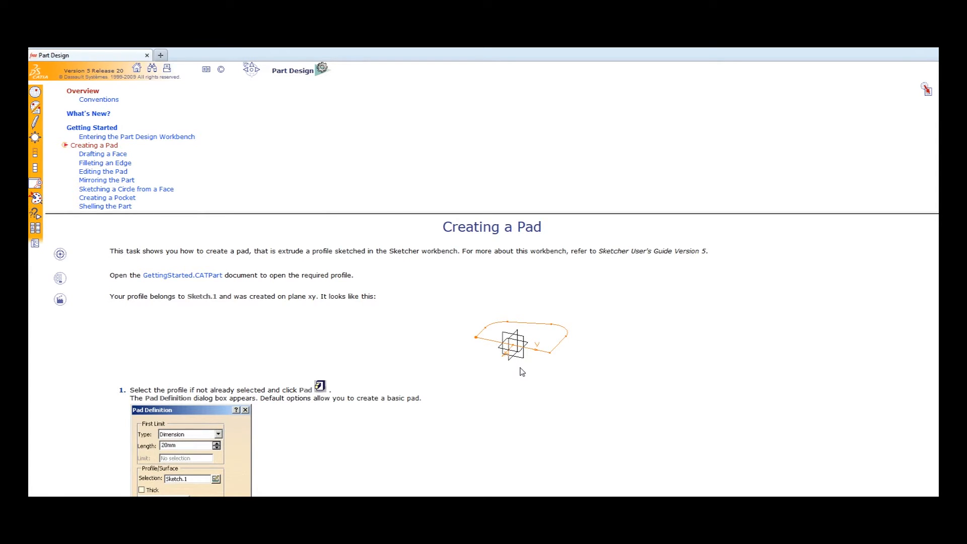
scroll(522, 372, down, 3)
scroll(522, 372, down, 2)
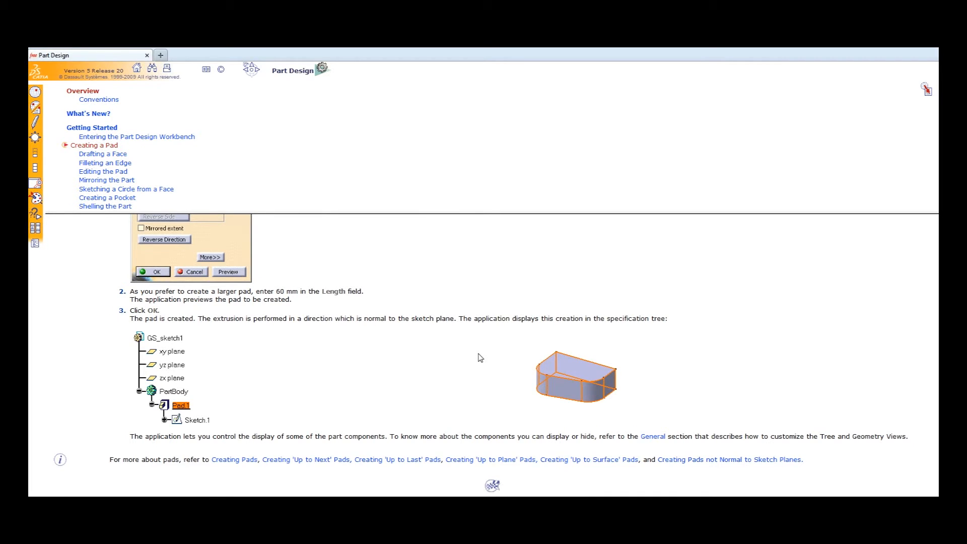
scroll(480, 357, up, 3)
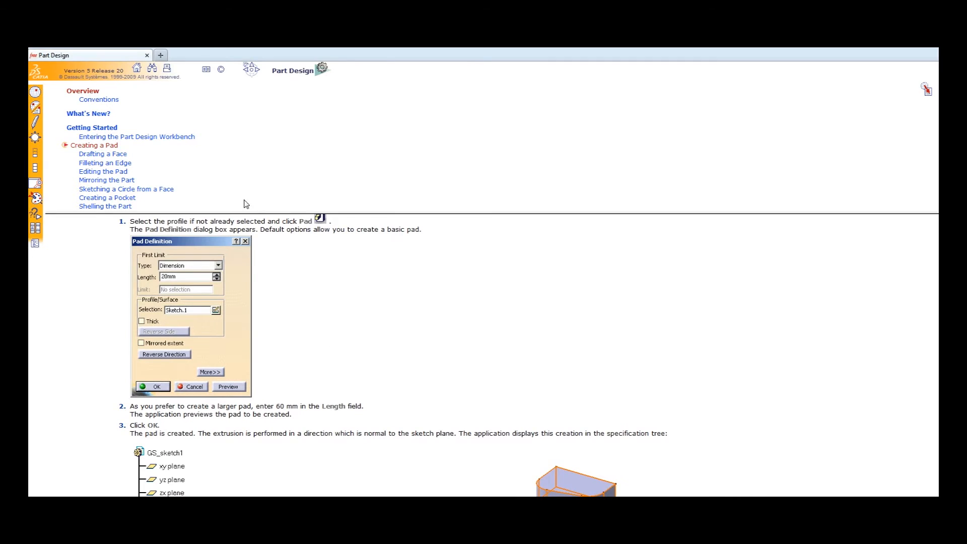
Open the Drafting a Face page and review its instructions and illustrations
click(117, 157)
scroll(126, 244, down, 3)
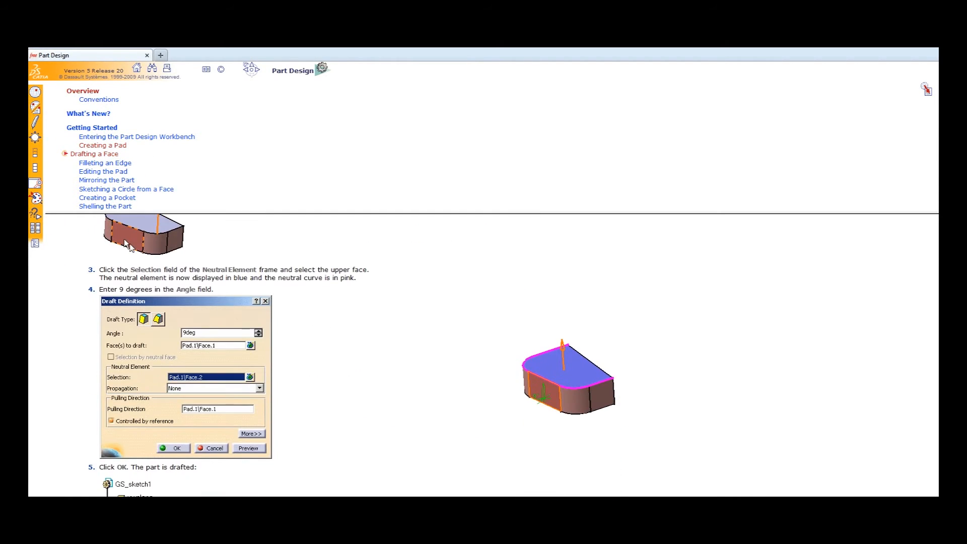
scroll(392, 330, up, 4)
scroll(392, 330, down, 9)
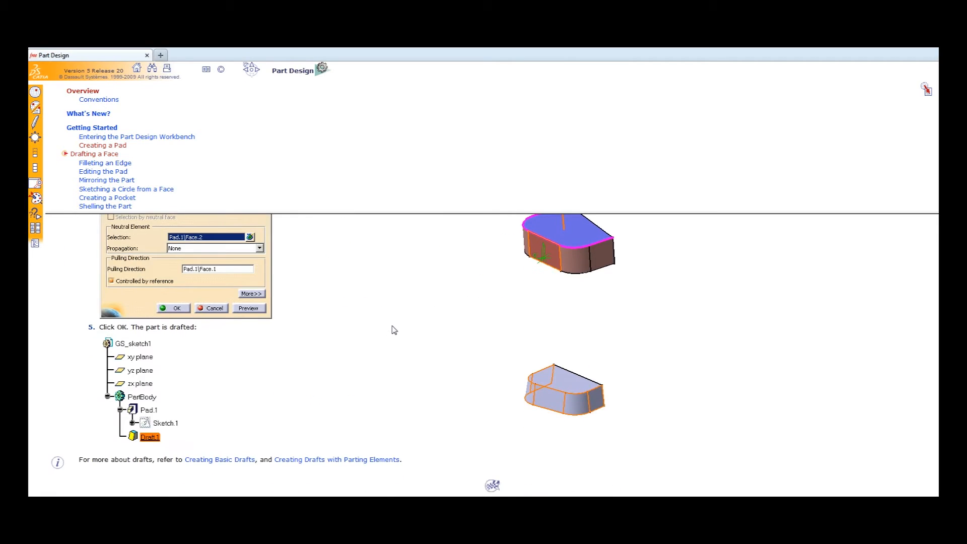
scroll(329, 382, up, 9)
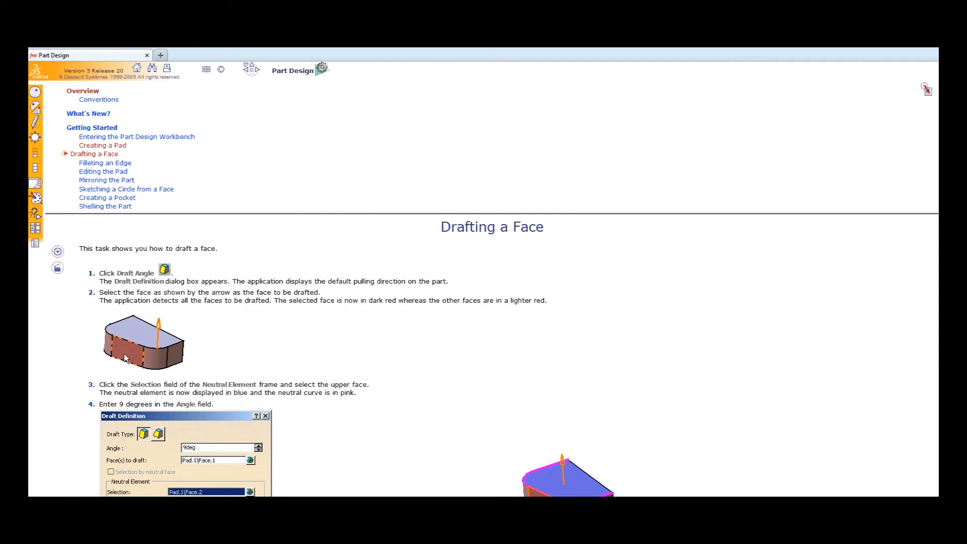
scroll(371, 153, down, 5)
scroll(363, 162, up, 2)
Open the Creating Multi-sections Solids page and read how to select section curves and preview the feature
scroll(322, 166, down, 4)
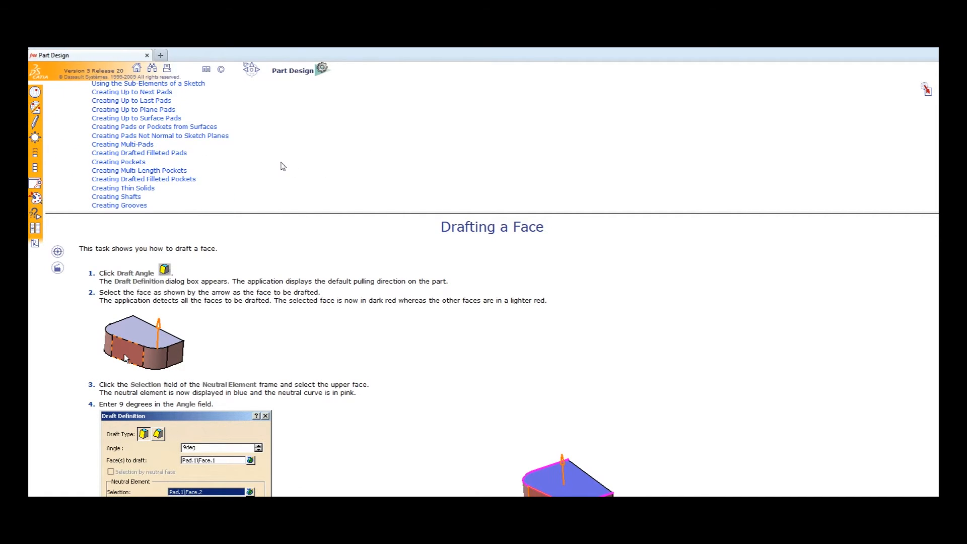
scroll(281, 166, down, 4)
scroll(281, 165, down, 3)
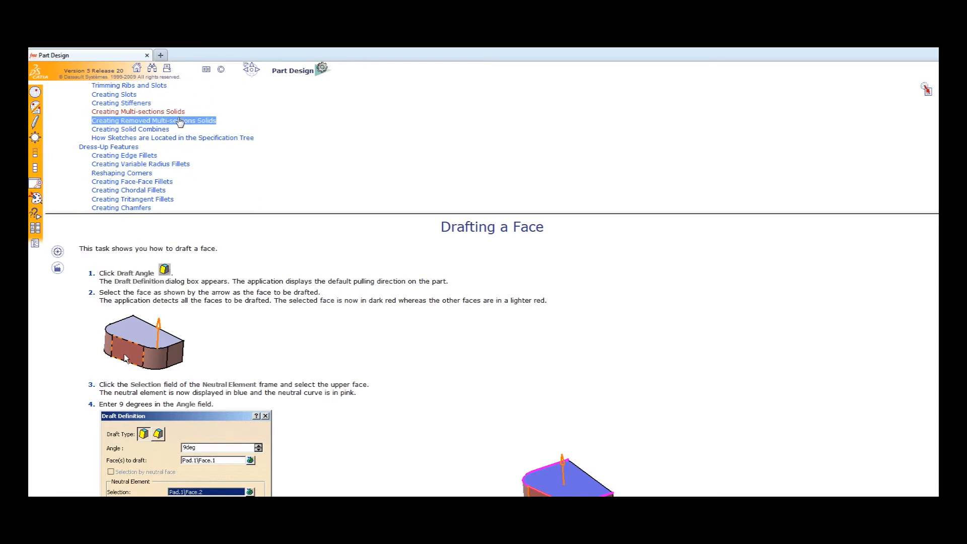
click(167, 111)
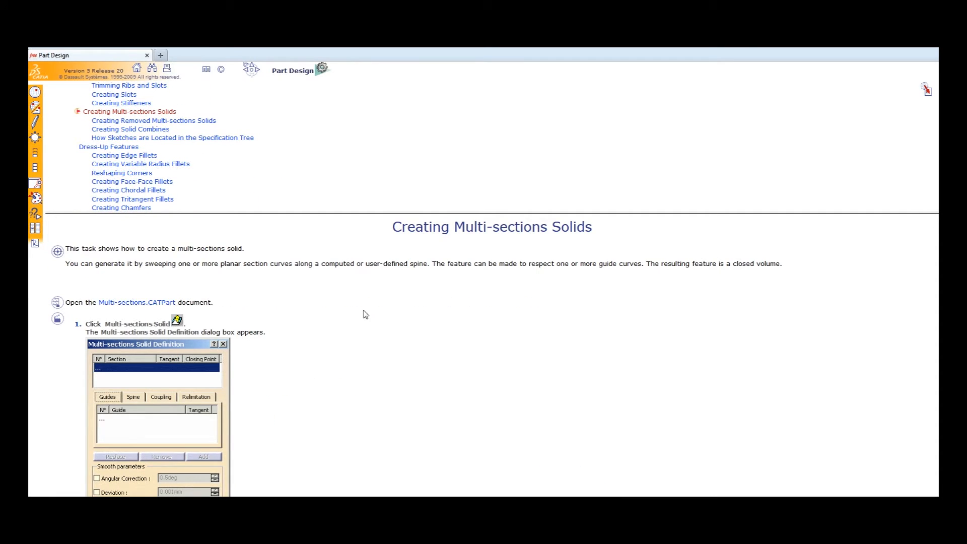
scroll(381, 323, down, 1)
scroll(382, 322, down, 5)
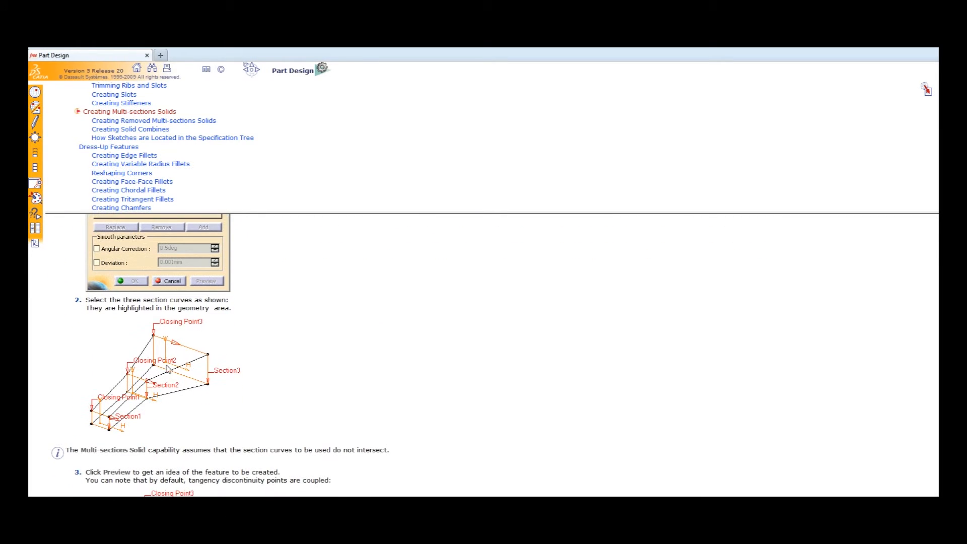
scroll(332, 317, down, 5)
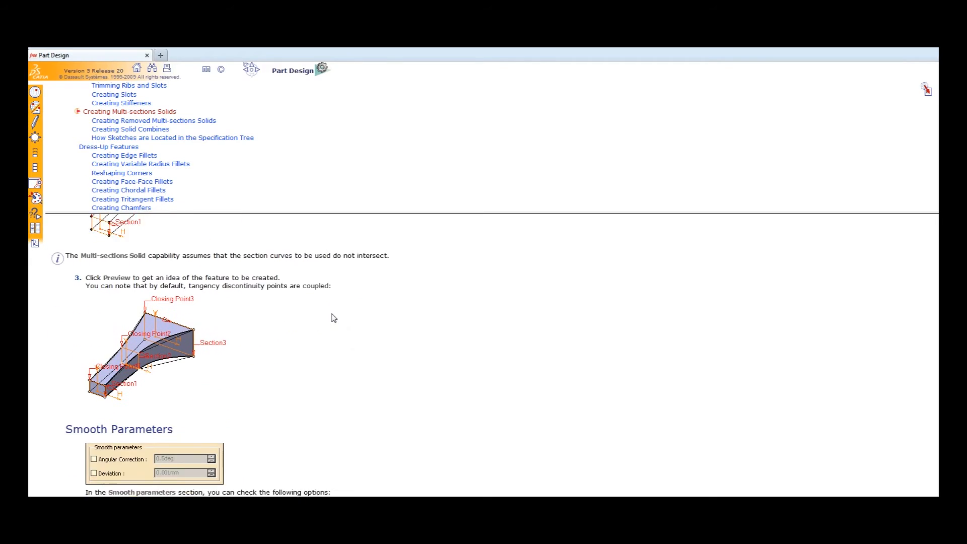
Examine the Smooth Parameters, Spine and Coupling sections of the multi-sections solids page, including the available coupling types
scroll(332, 317, down, 3)
scroll(300, 338, down, 2)
scroll(301, 338, down, 3)
scroll(302, 341, up, 3)
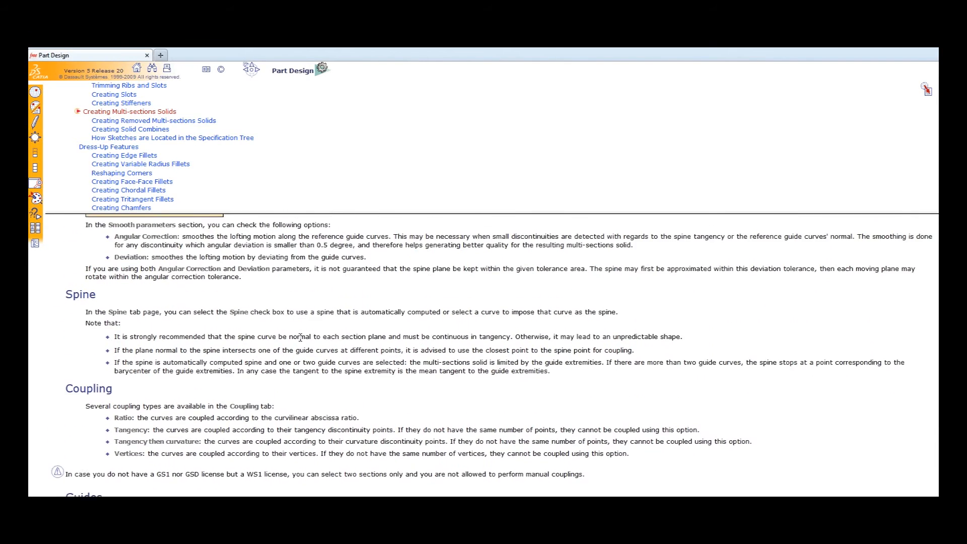
scroll(117, 297, down, 1)
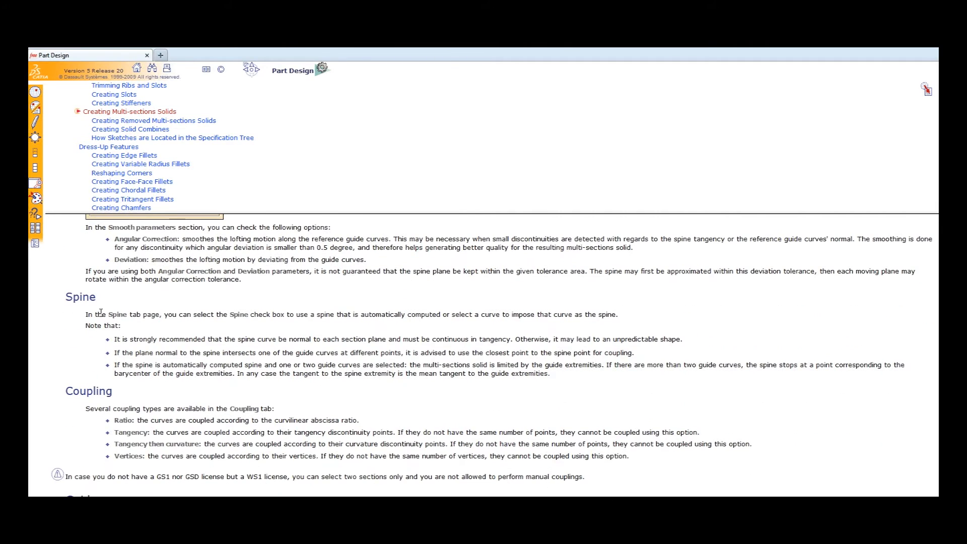
scroll(204, 329, down, 1)
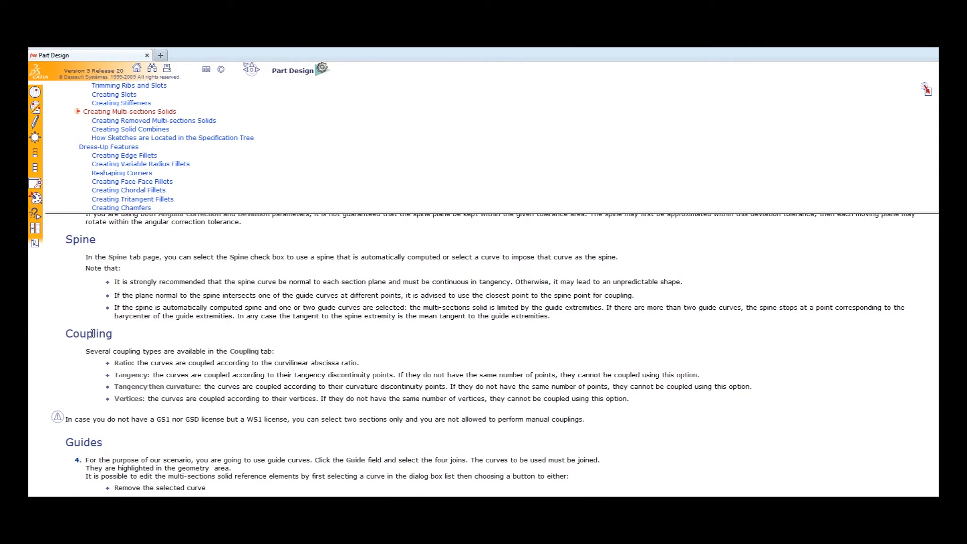
scroll(223, 340, down, 1)
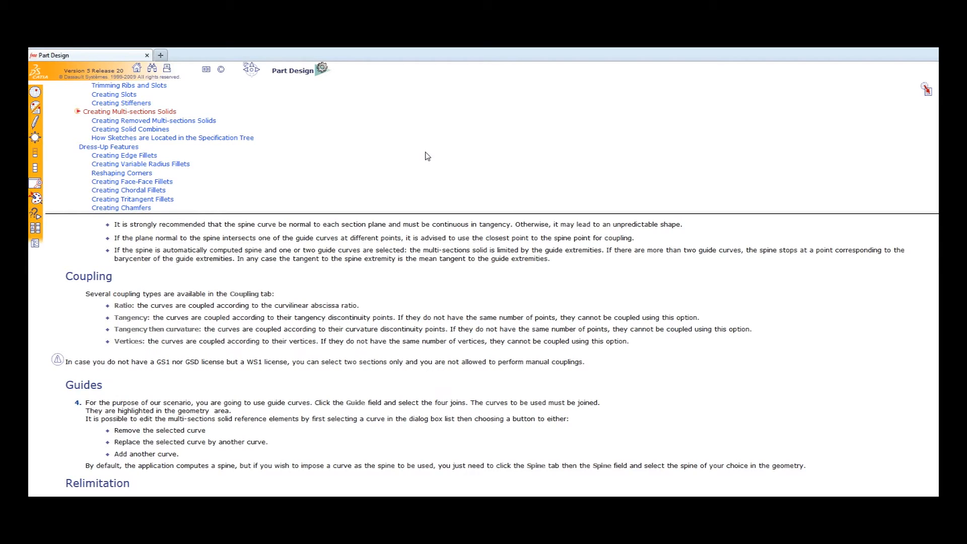
Browse the remaining Part Design topics in the guide's contents, including Dress-Up and Surface-Based Features
scroll(361, 161, down, 4)
click(166, 182)
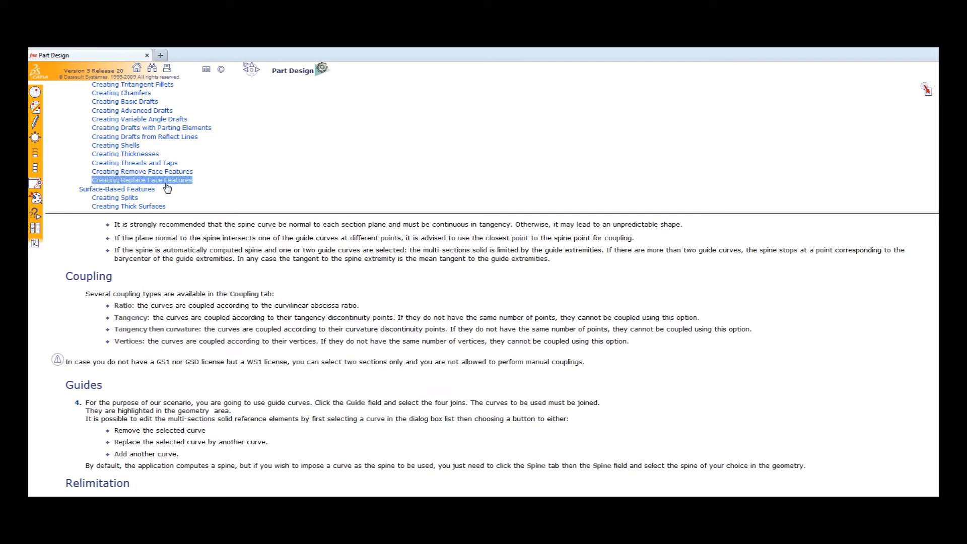
scroll(335, 122, down, 8)
scroll(339, 144, up, 8)
scroll(342, 145, up, 15)
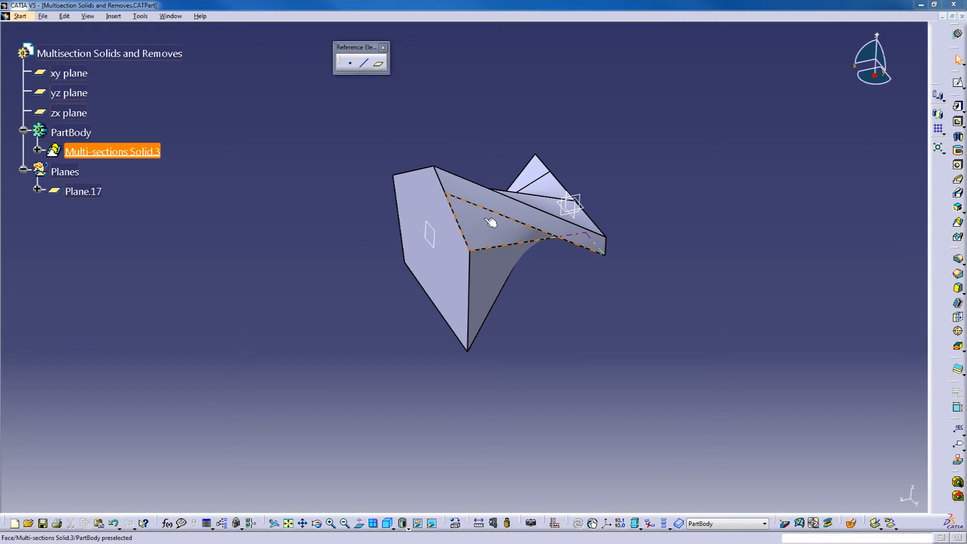
Back in CATIA, delete Multi-sections Solid.3 with its aggregated elements, and delete Plane.17
middle_drag(557, 205, 484, 304)
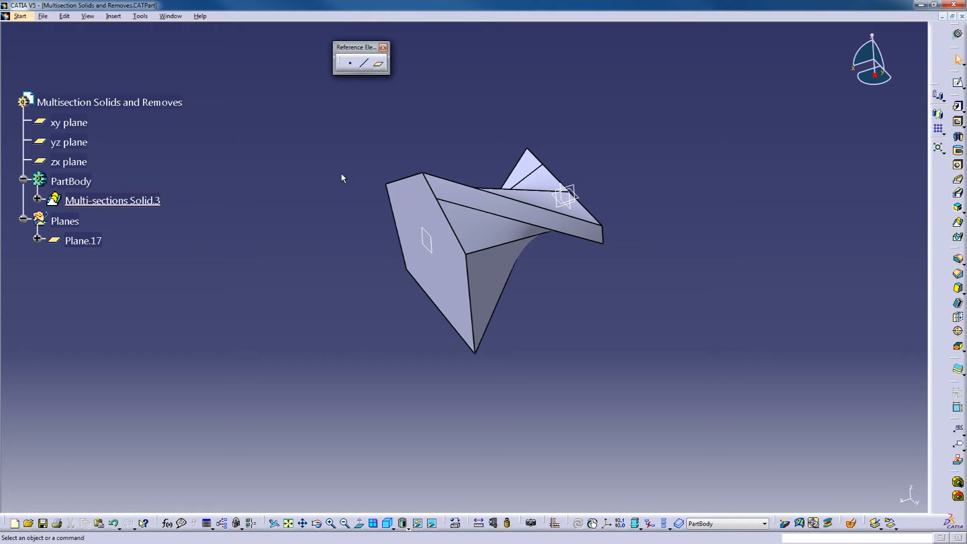
click(108, 201)
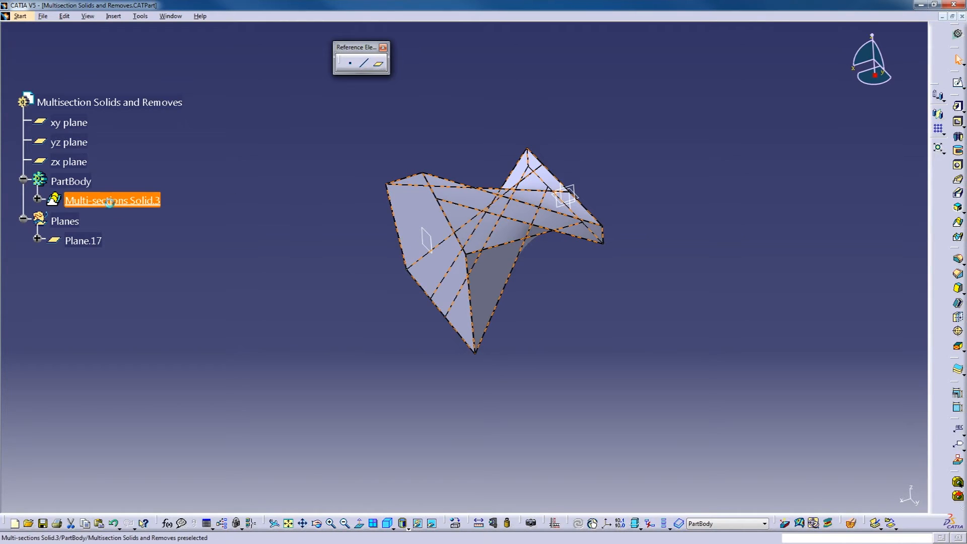
key(Delete)
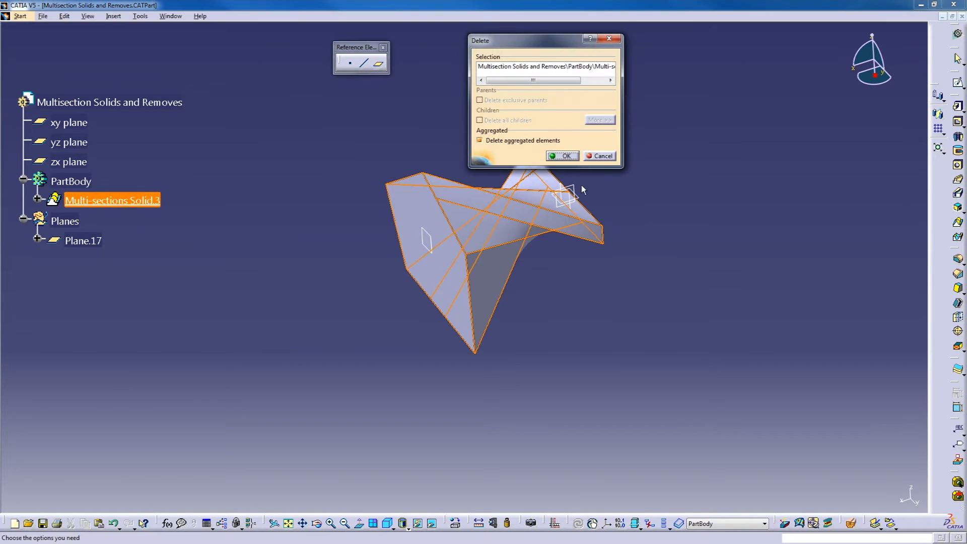
click(563, 156)
middle_drag(557, 302, 488, 332)
key(Delete)
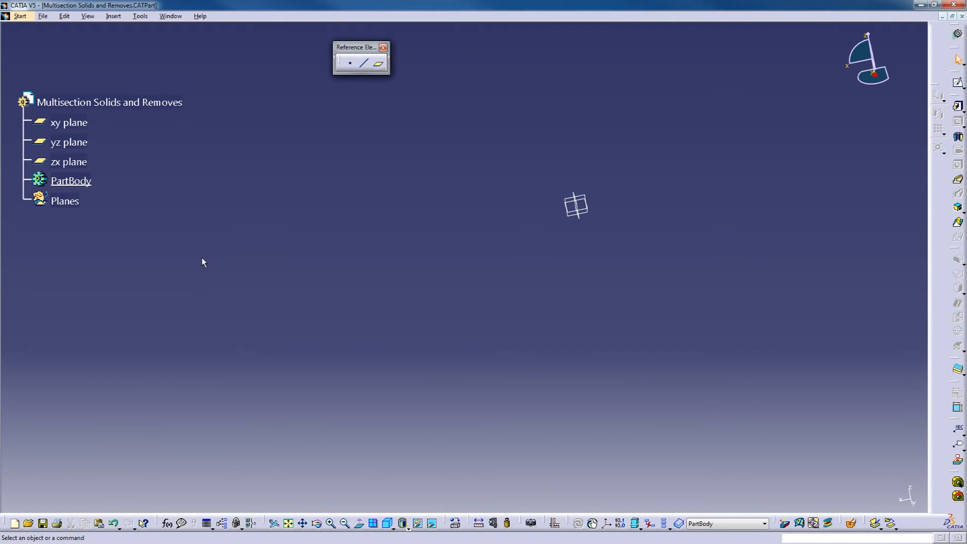
Sketch a centered rectangle on the xy plane around the origin, longer horizontally than vertically, and exit the sketch
click(71, 181)
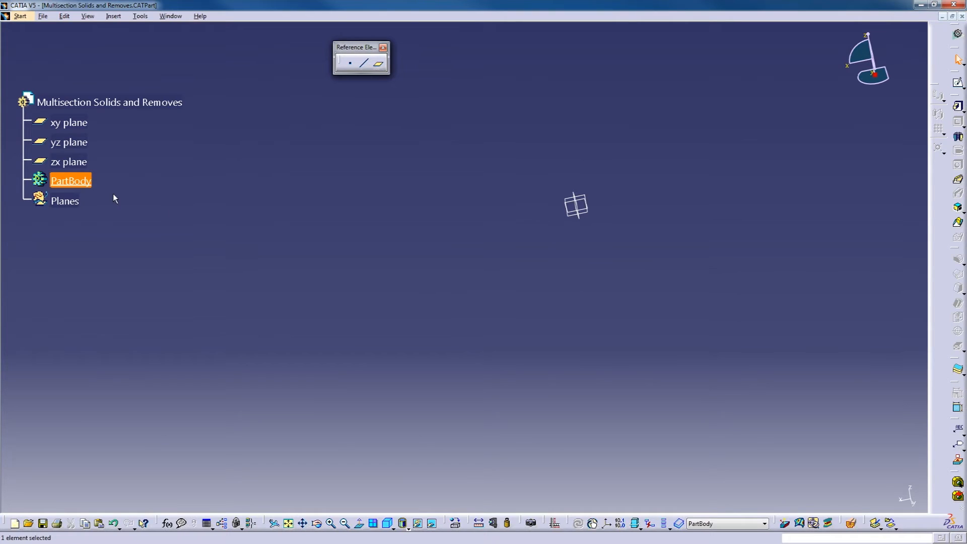
middle_drag(598, 270, 574, 264)
click(575, 263)
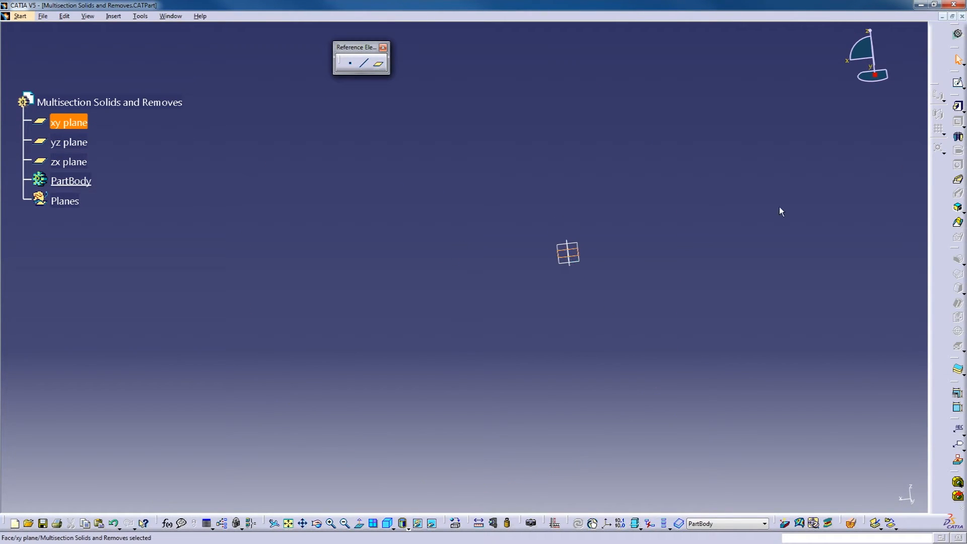
click(958, 82)
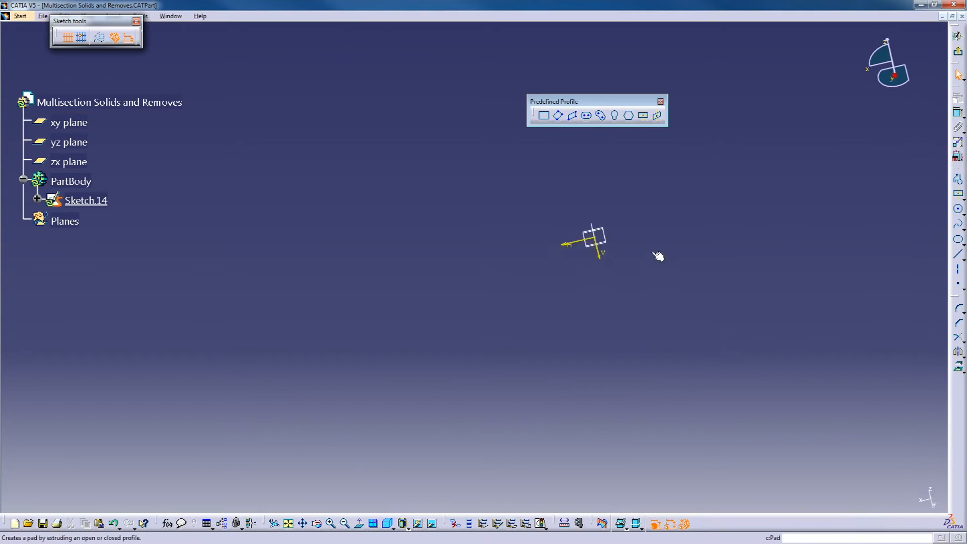
click(957, 194)
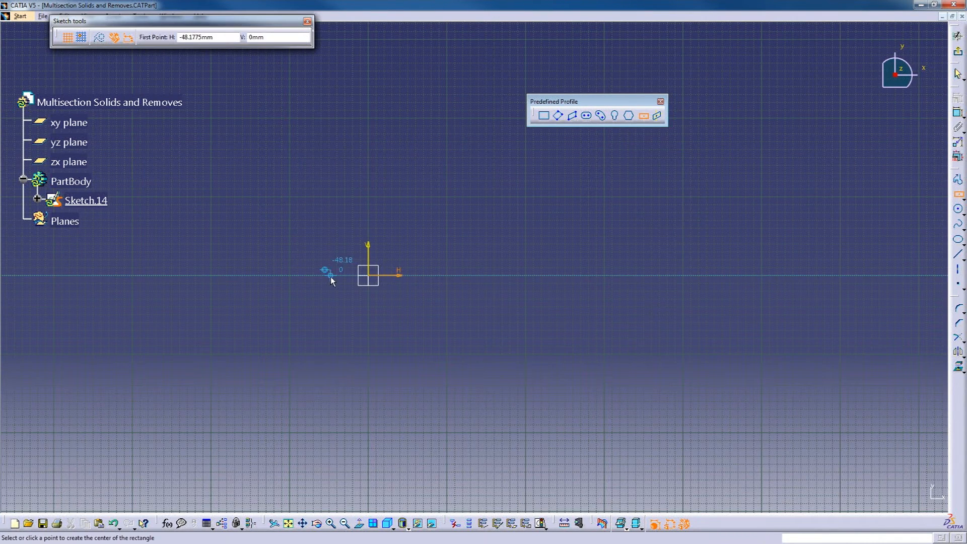
click(373, 277)
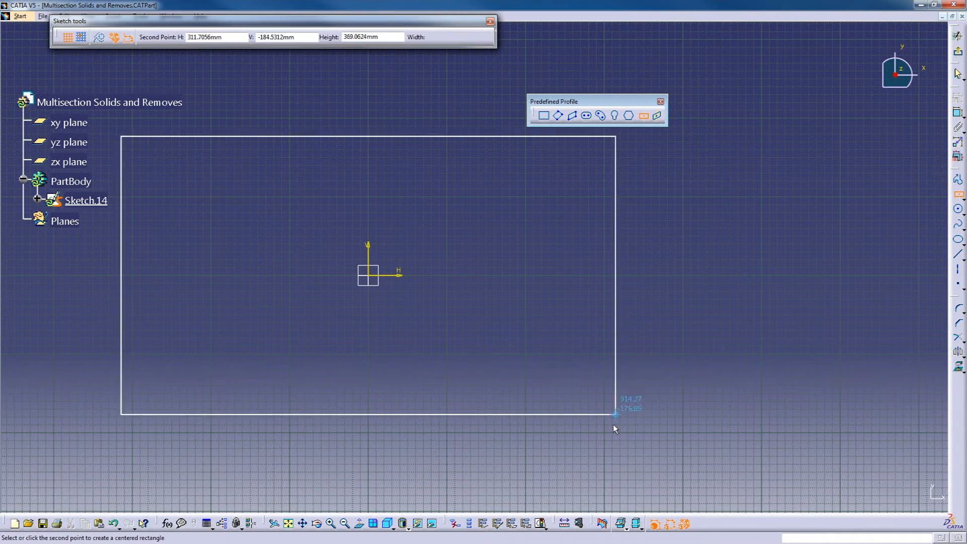
click(583, 344)
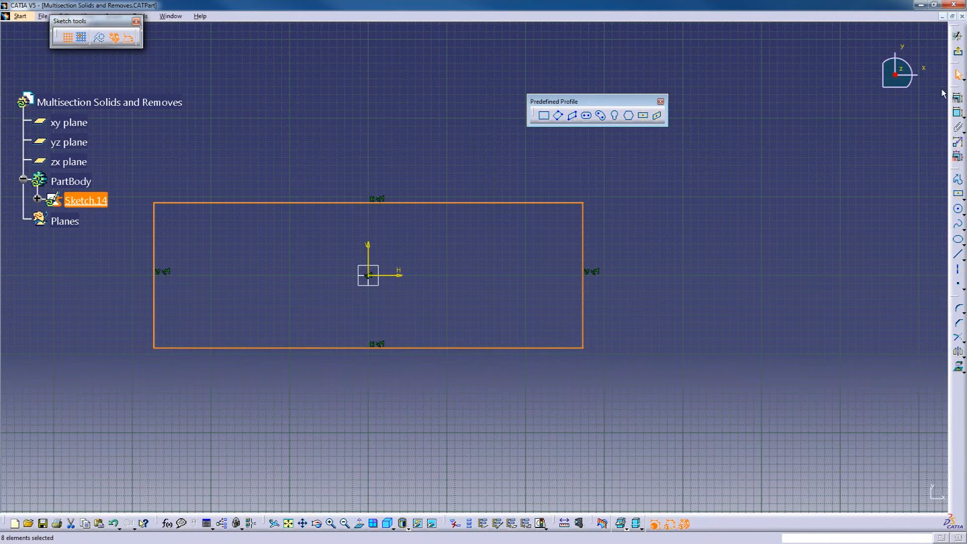
click(958, 51)
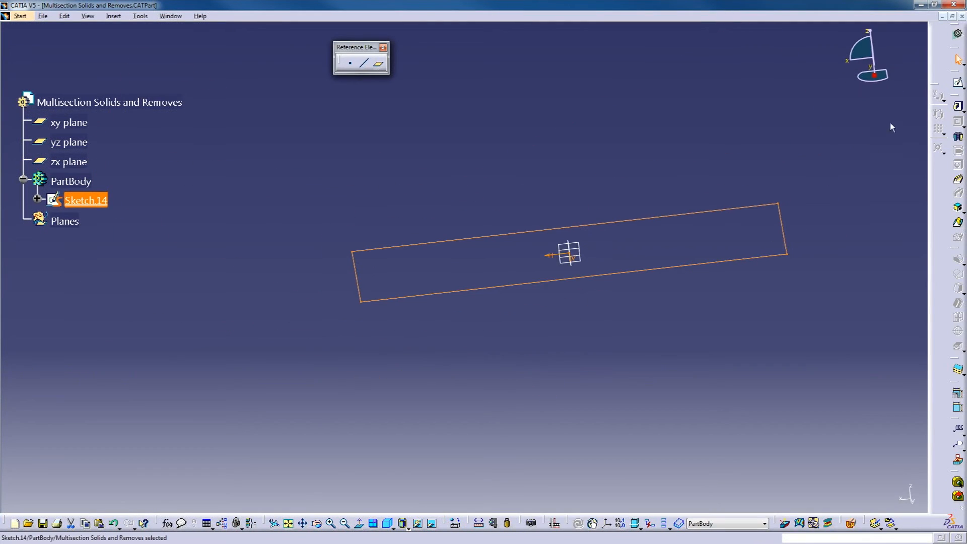
Pad the rectangle sketch 100 mm with mirrored extent to form a solid block
click(958, 106)
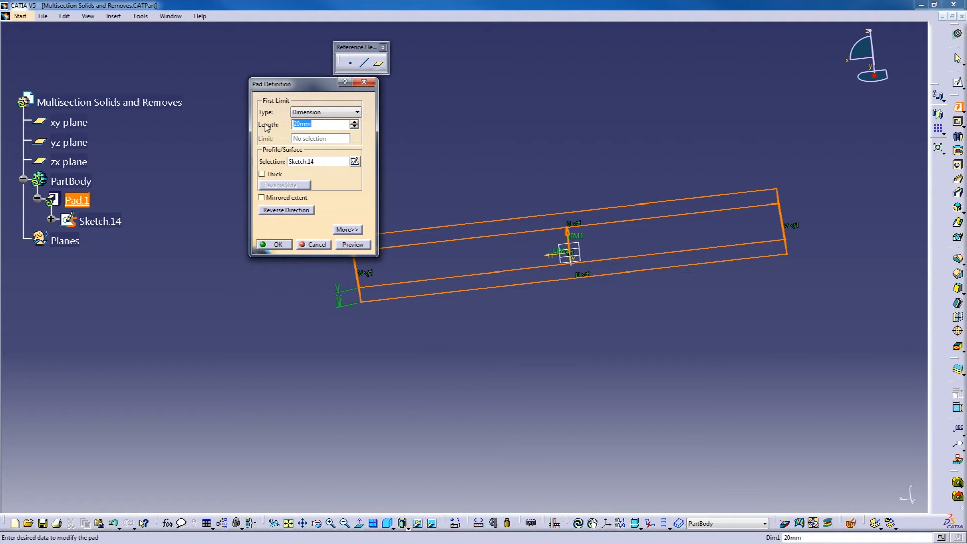
text(10)
click(351, 246)
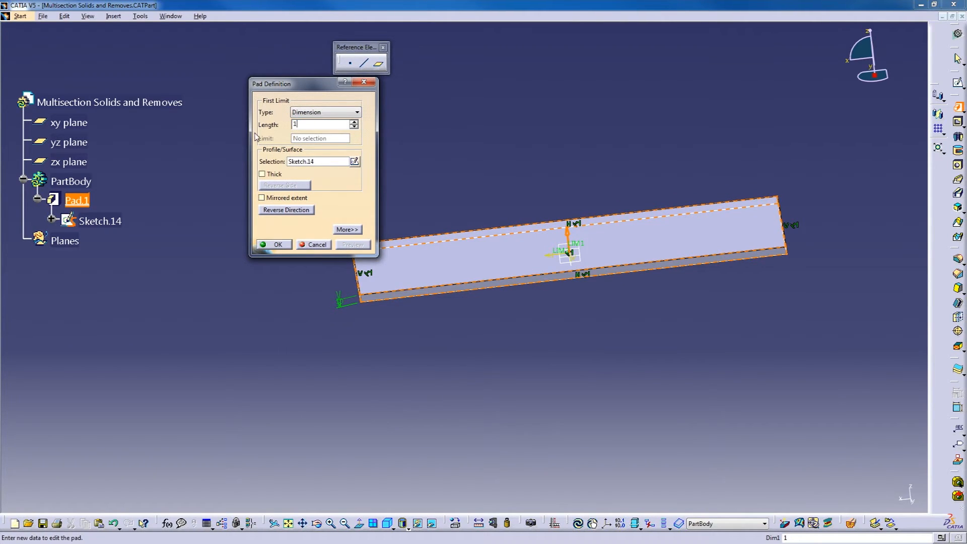
click(272, 199)
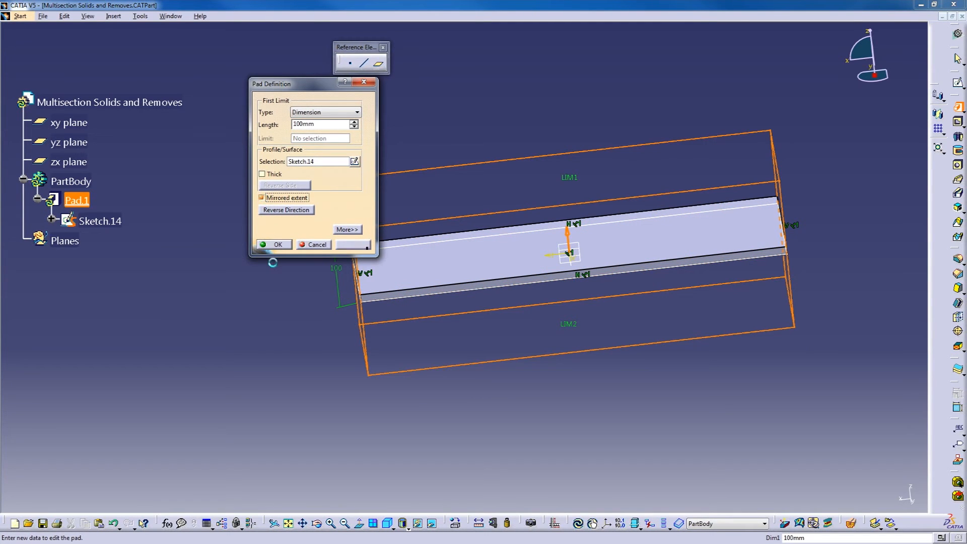
click(274, 244)
middle_drag(328, 323, 440, 322)
middle_drag(507, 318, 491, 302)
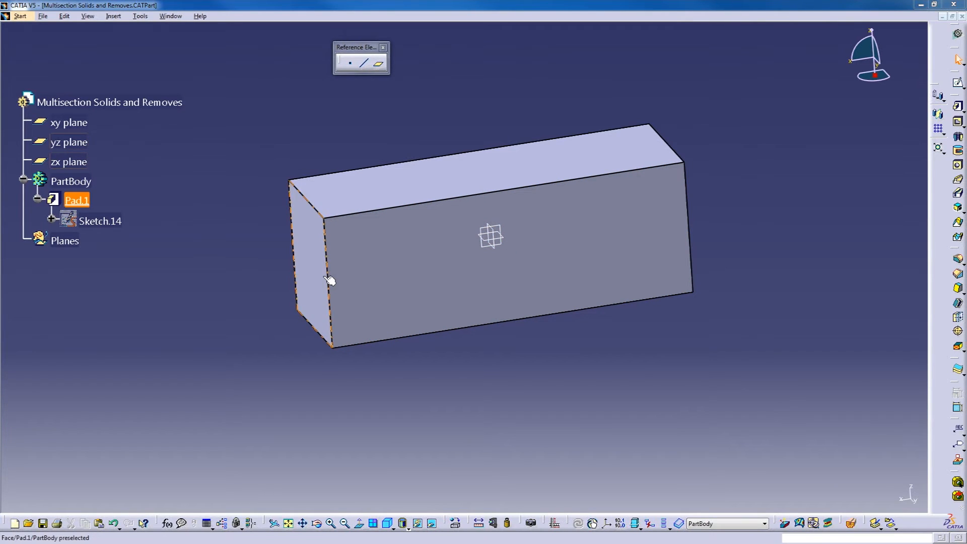
Sketch a closed trapezoid on the block's end face, wide at the upper edge and narrowing to a base about 79 mm wide
middle_drag(324, 283, 319, 332)
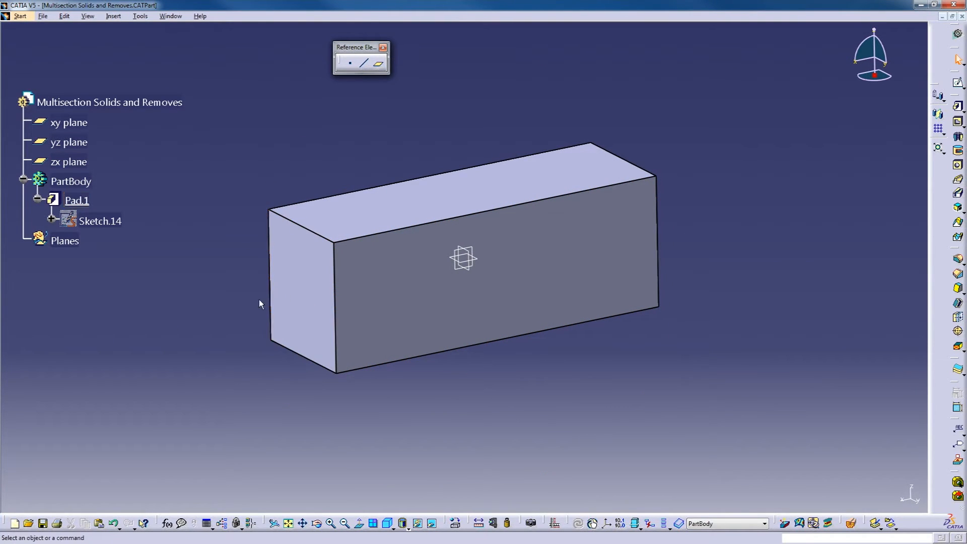
click(958, 83)
click(315, 299)
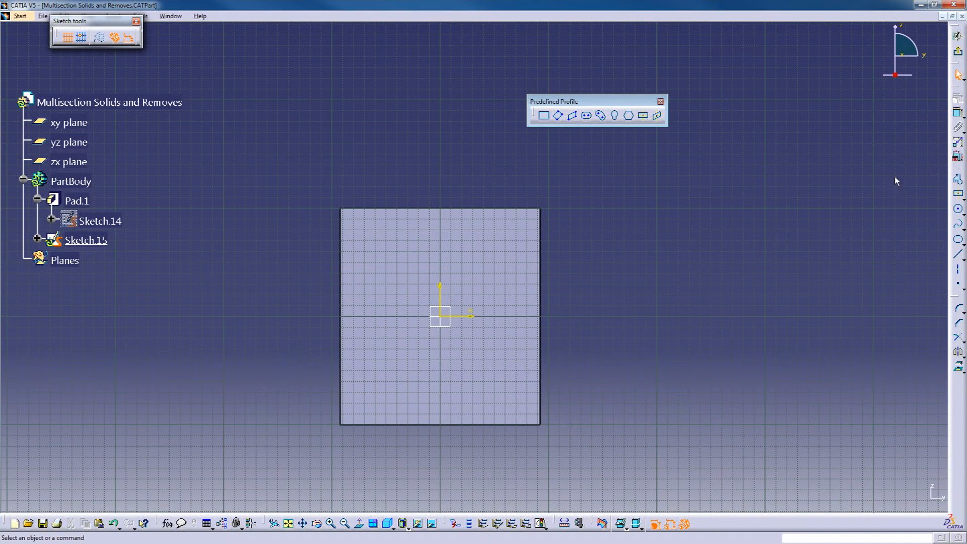
click(957, 197)
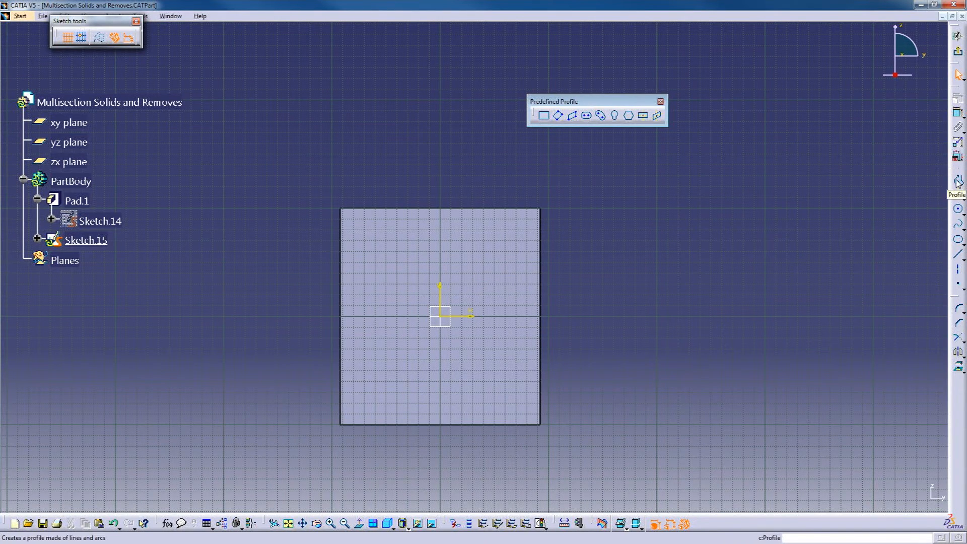
click(372, 208)
click(398, 350)
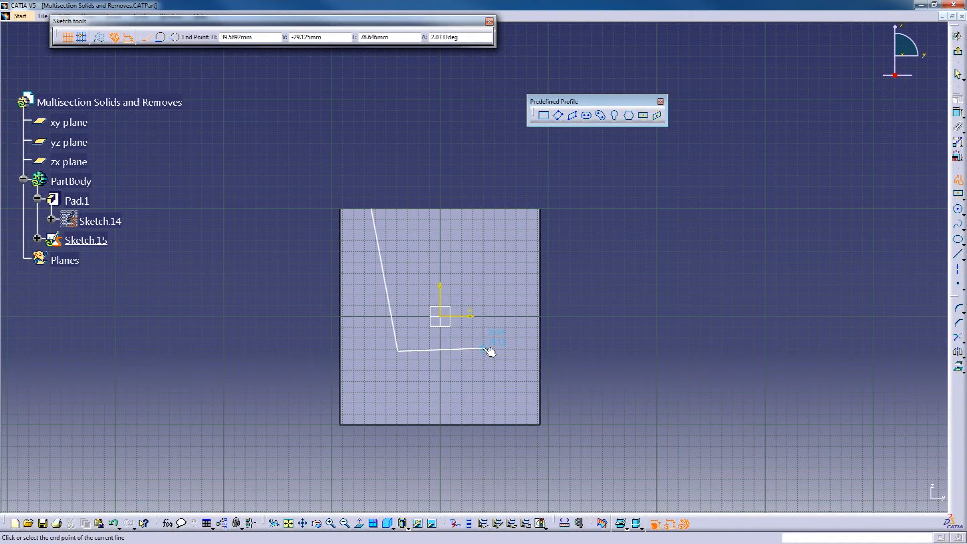
click(483, 350)
click(504, 208)
click(371, 208)
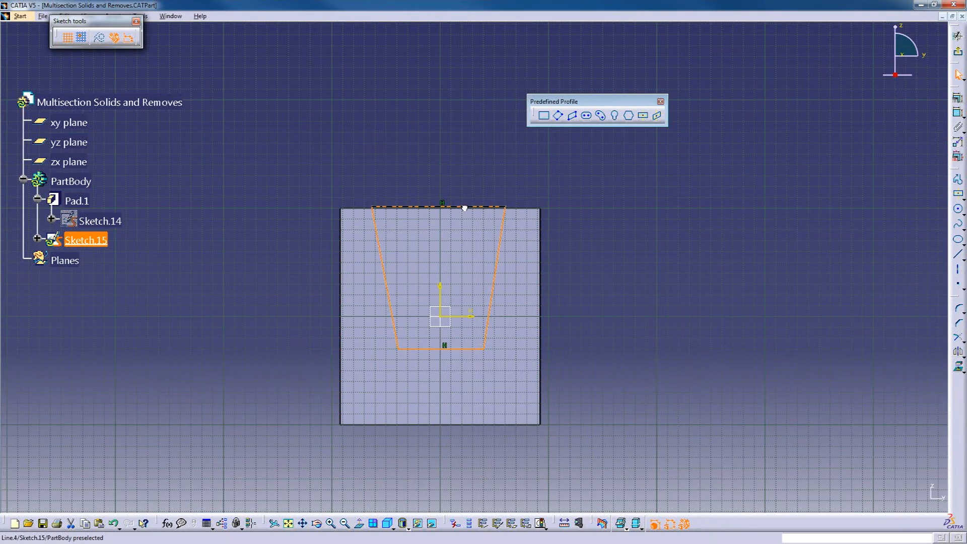
click(462, 189)
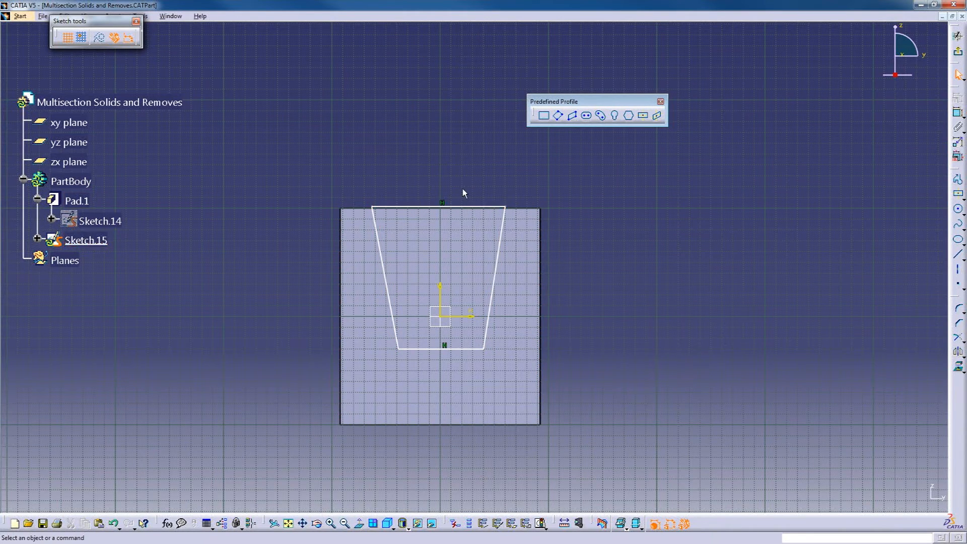
click(957, 56)
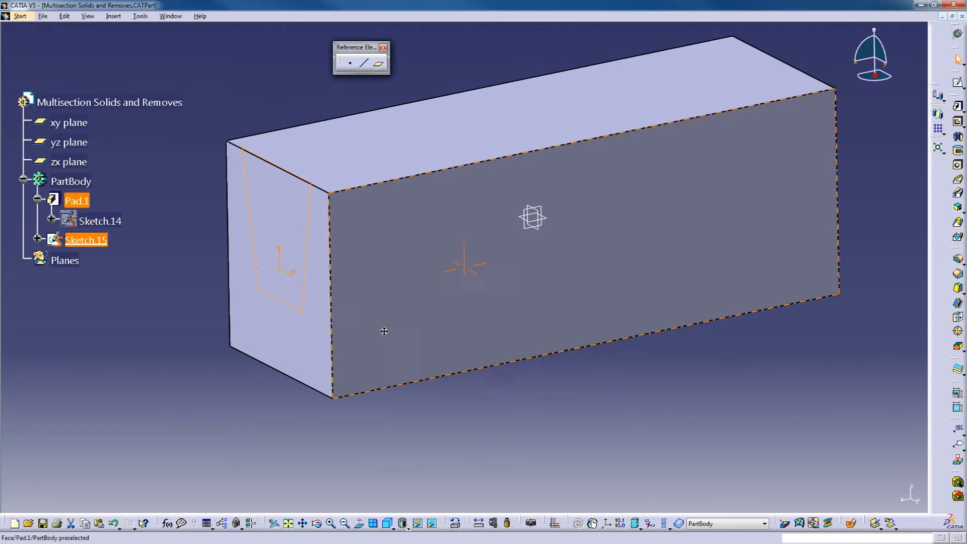
Sketch a closed trapezoid on the yz plane mid-block, narrower at its top and wider at its base, and exit the sketch
click(525, 220)
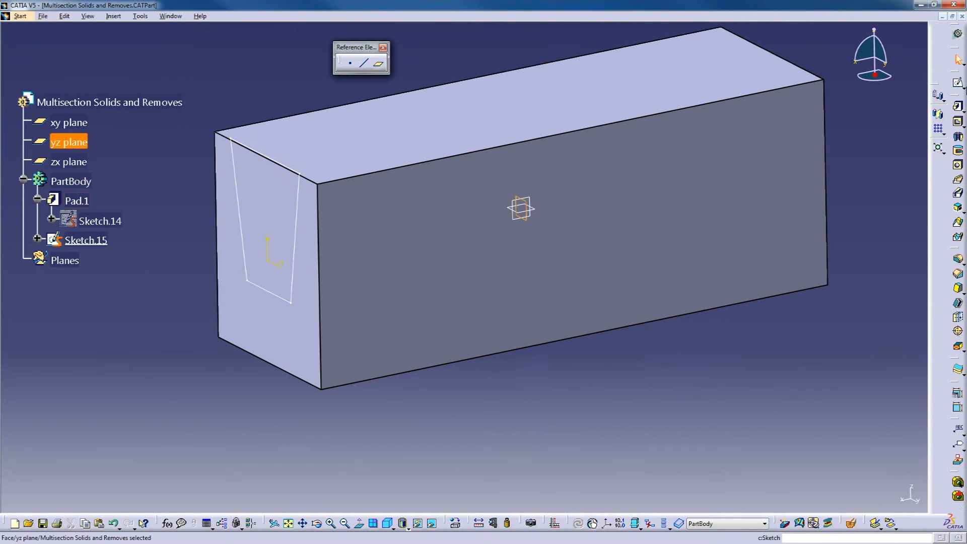
click(959, 83)
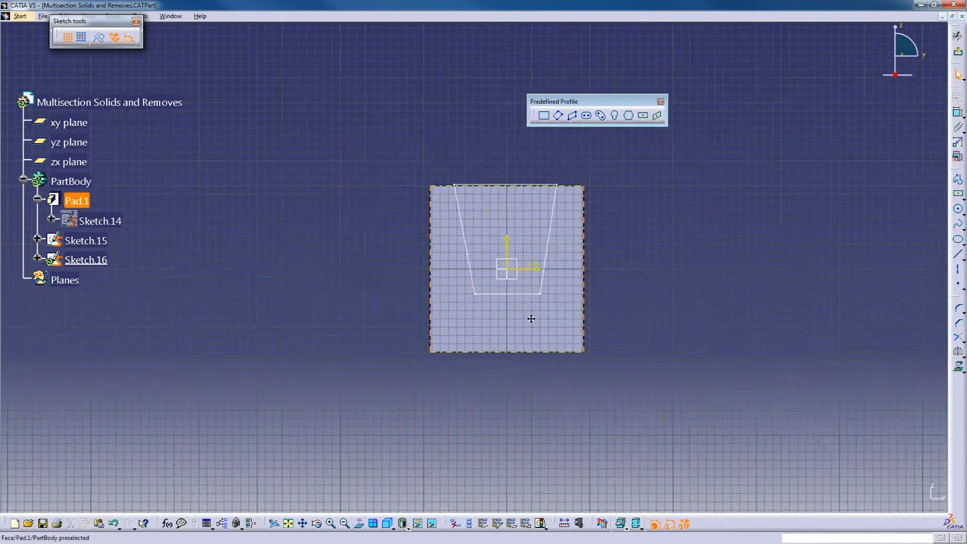
click(958, 179)
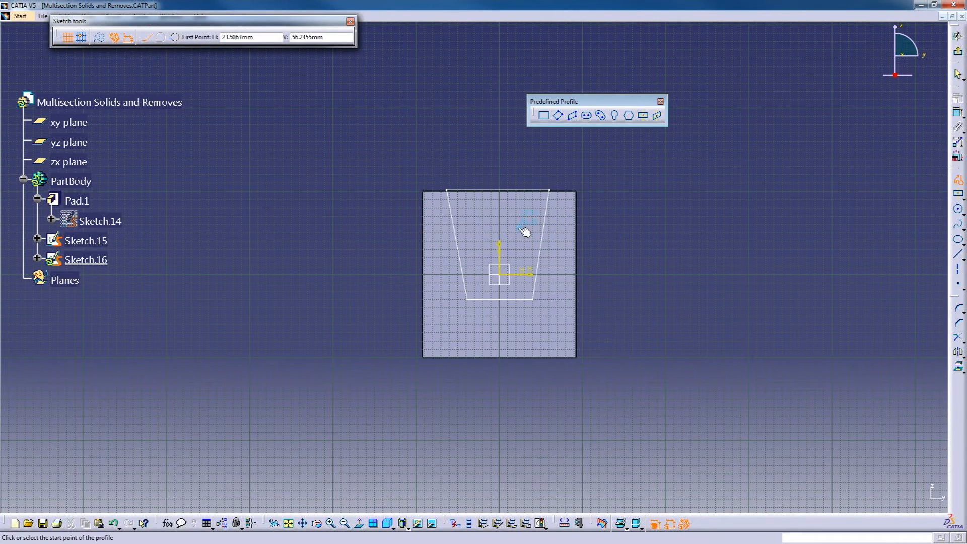
click(458, 203)
click(449, 301)
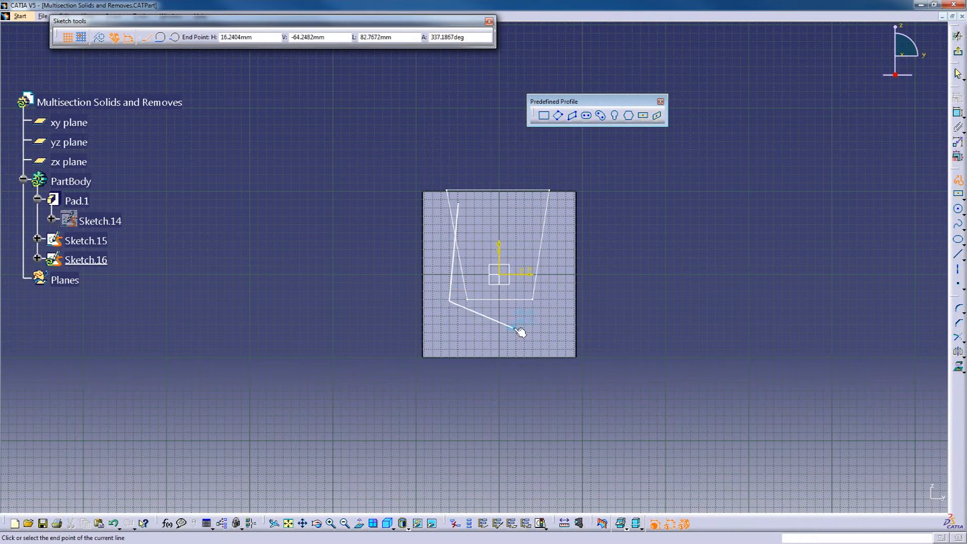
click(555, 302)
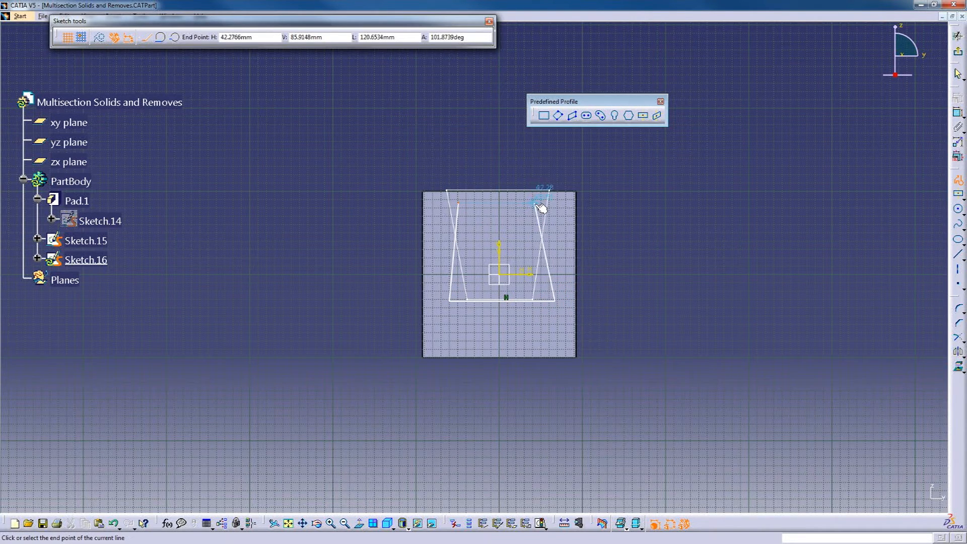
click(534, 204)
click(459, 203)
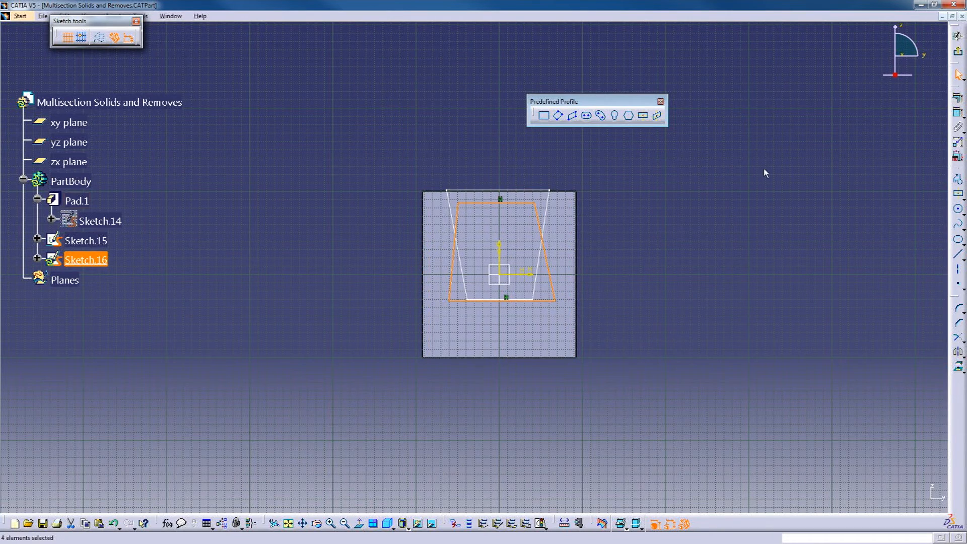
click(957, 36)
Sketch a third closed trapezoid on the block's opposite end face, tapering from a wide top to a short, lower base
mouse_move(789, 222)
middle_down()
mouse_move(687, 315)
mouse_move(443, 312)
middle_up()
click(519, 321)
click(957, 82)
middle_drag(663, 397, 565, 295)
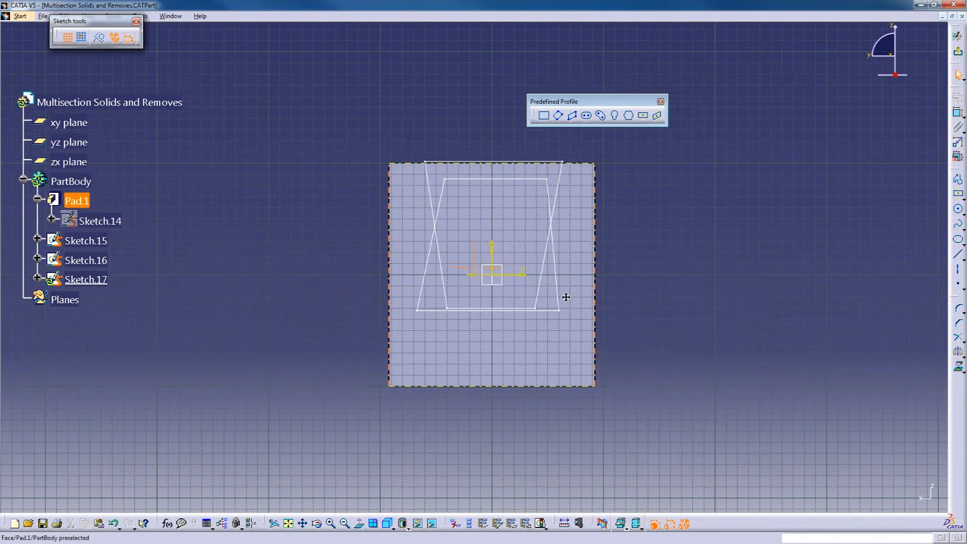
click(957, 181)
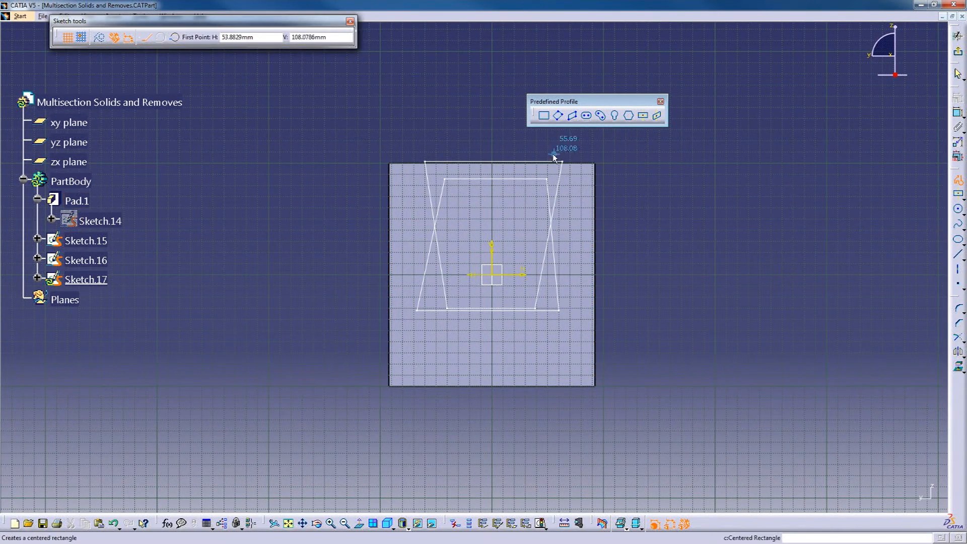
click(422, 203)
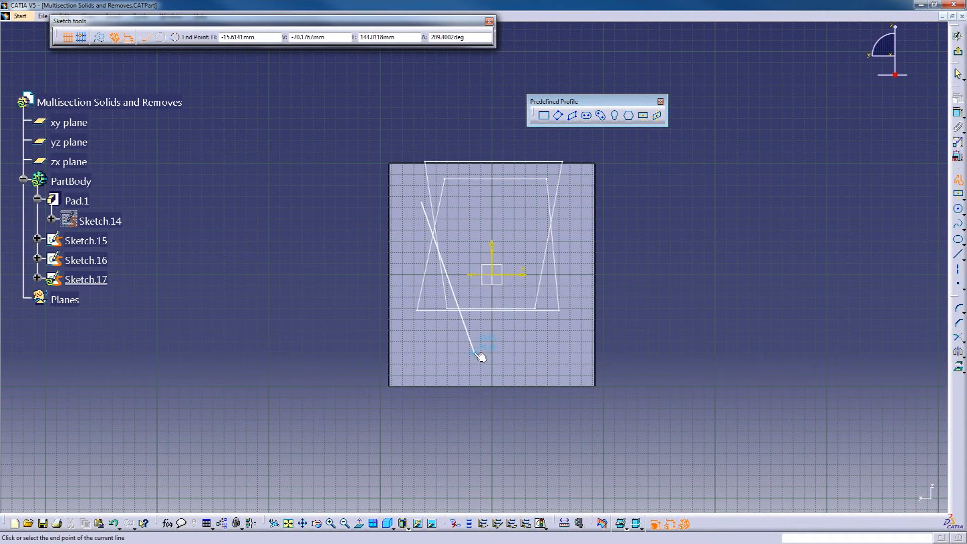
click(474, 353)
click(517, 353)
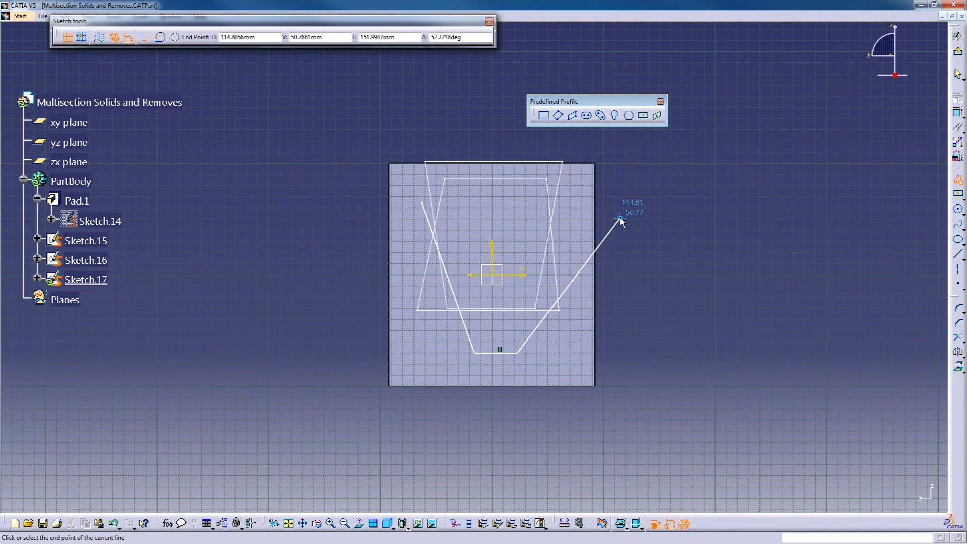
click(561, 202)
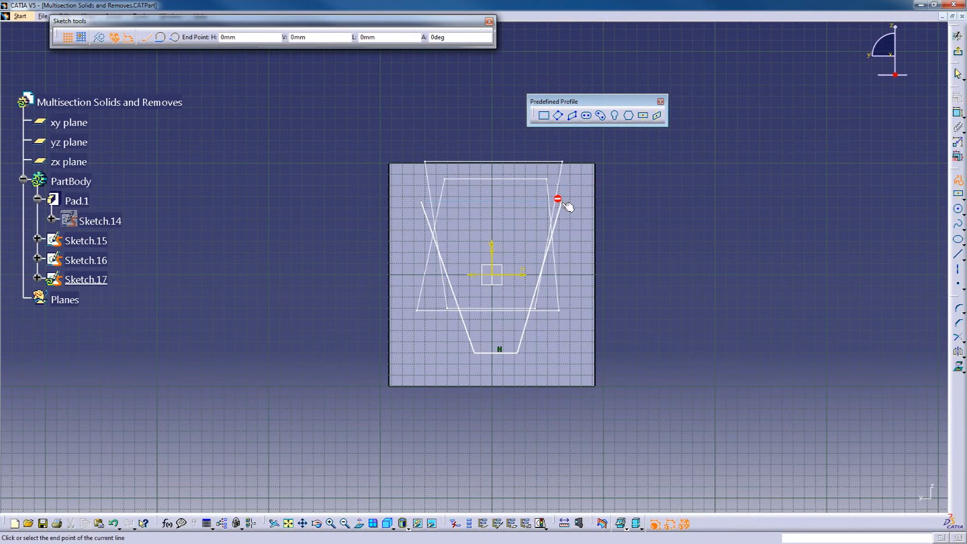
click(422, 202)
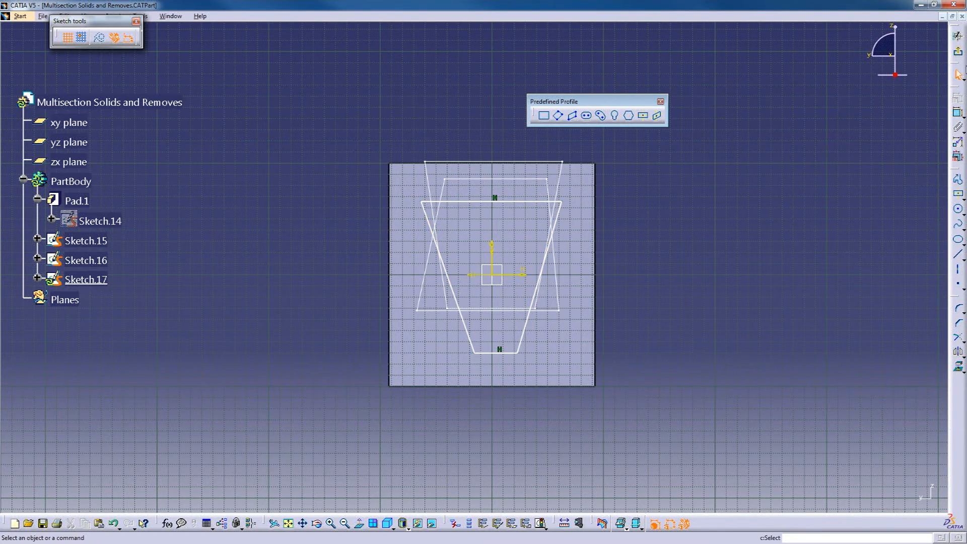
click(958, 51)
Set up a removed multi-sections solid using the three trapezoid sketches in order along the block, and try to preview the cut
middle_drag(401, 338, 478, 277)
middle_drag(605, 312, 673, 318)
mouse_move(525, 329)
middle_down()
mouse_move(594, 340)
mouse_move(496, 330)
mouse_move(524, 347)
mouse_move(554, 341)
mouse_move(409, 289)
mouse_move(401, 276)
mouse_move(358, 282)
mouse_move(371, 275)
mouse_move(387, 296)
mouse_move(384, 275)
middle_up()
click(593, 341)
mouse_move(506, 255)
middle_down()
mouse_move(498, 264)
mouse_move(518, 228)
middle_up()
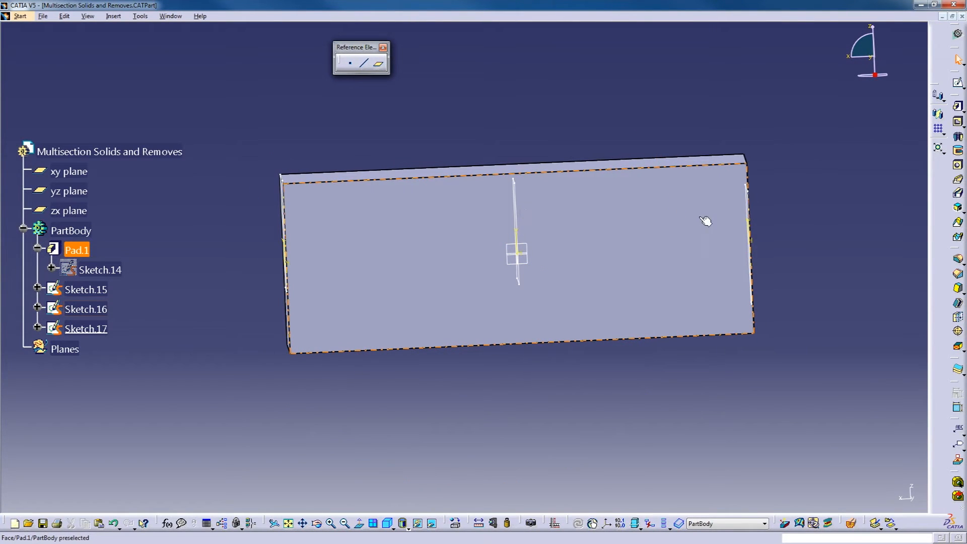
middle_drag(380, 231, 500, 373)
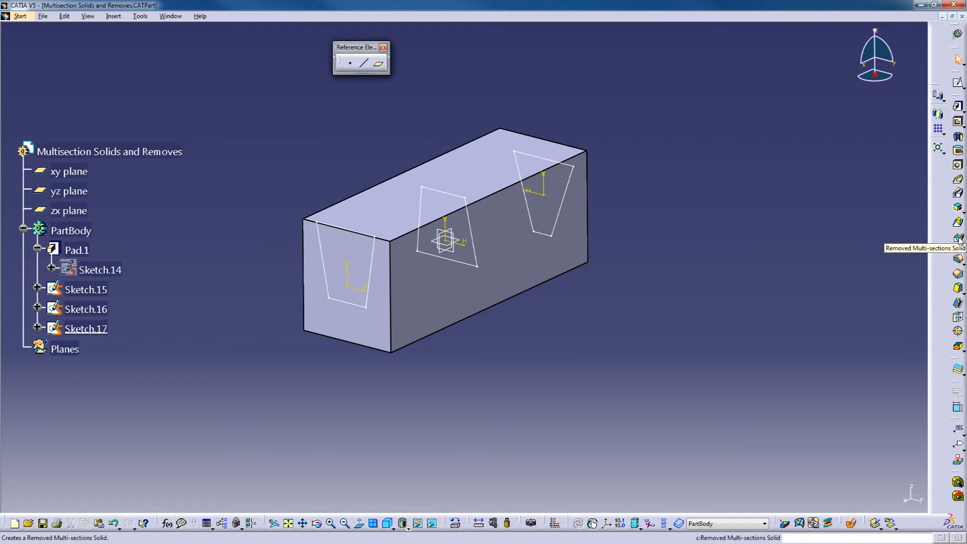
click(958, 238)
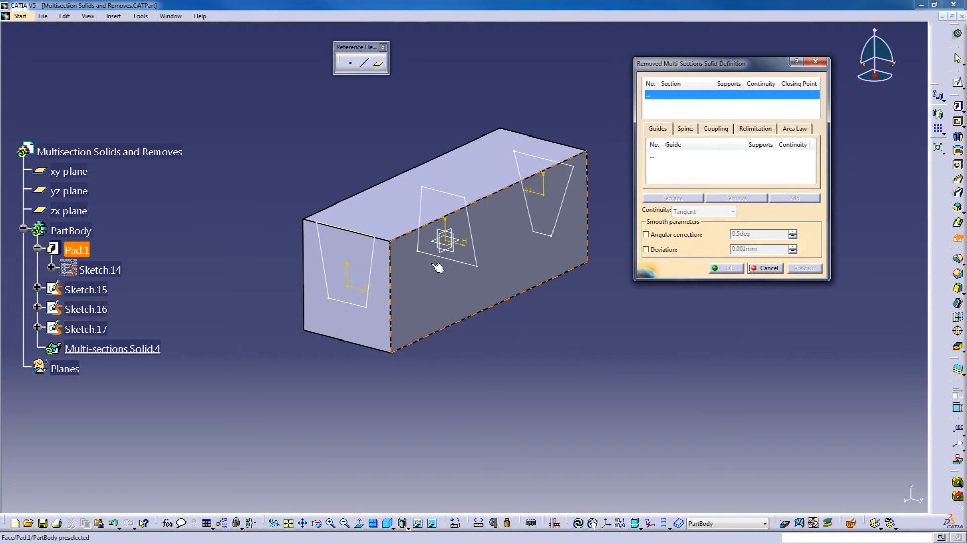
click(371, 301)
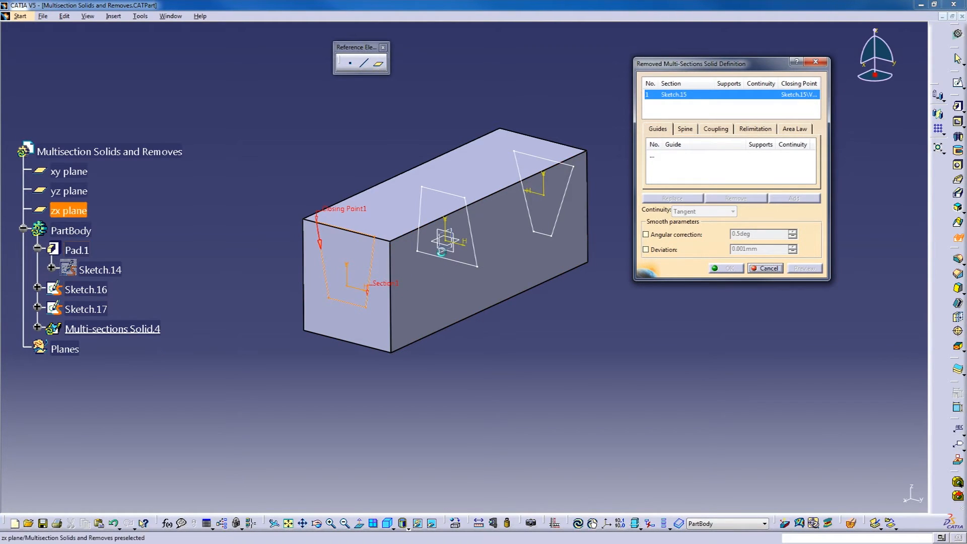
click(476, 250)
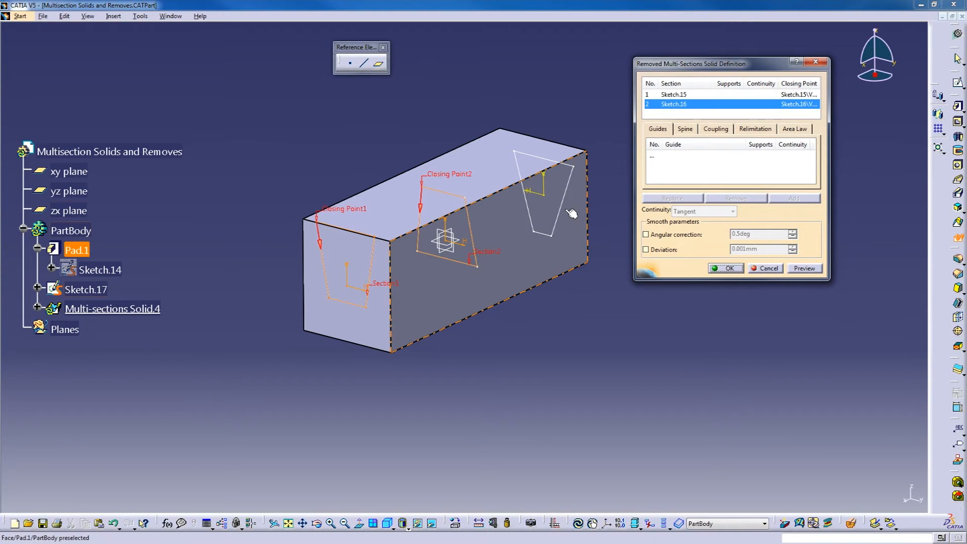
click(538, 215)
middle_drag(492, 300, 564, 307)
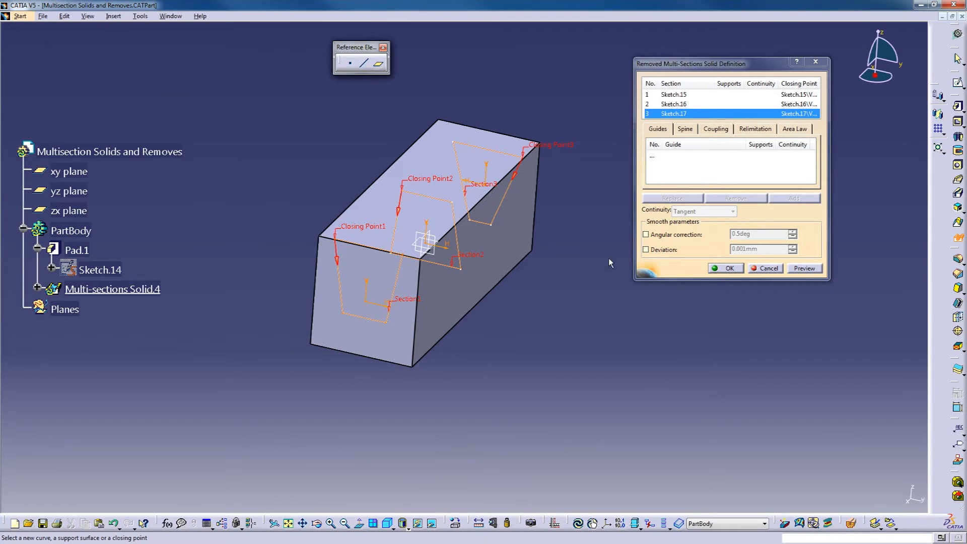
click(804, 269)
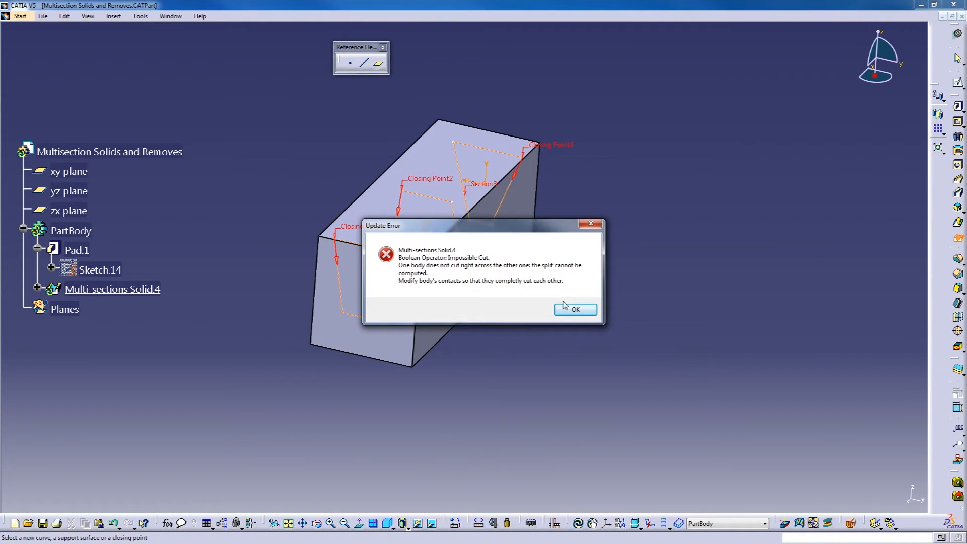
click(575, 310)
Replace the third section's closing point with its other upper corner and reverse its direction to match the other sections
middle_drag(572, 309, 427, 255)
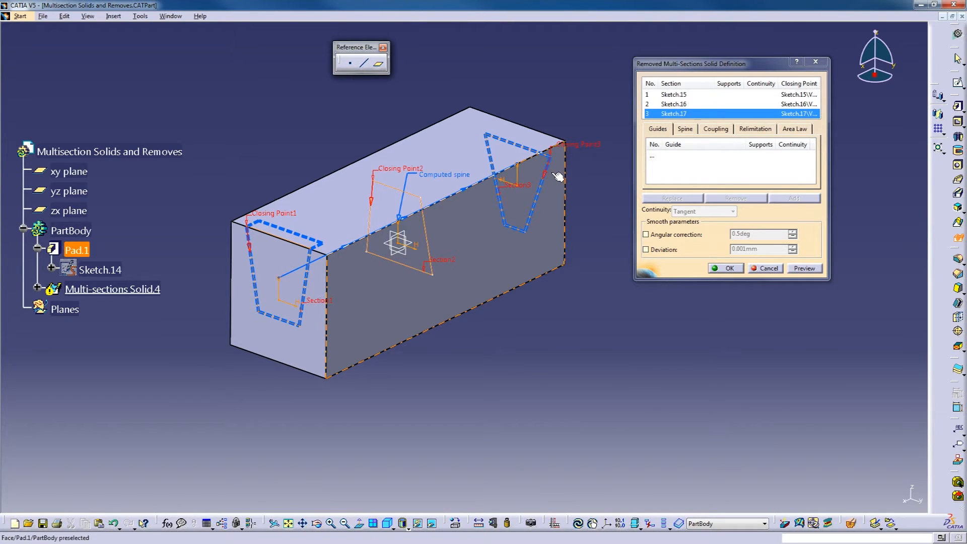
right_click(586, 151)
click(604, 211)
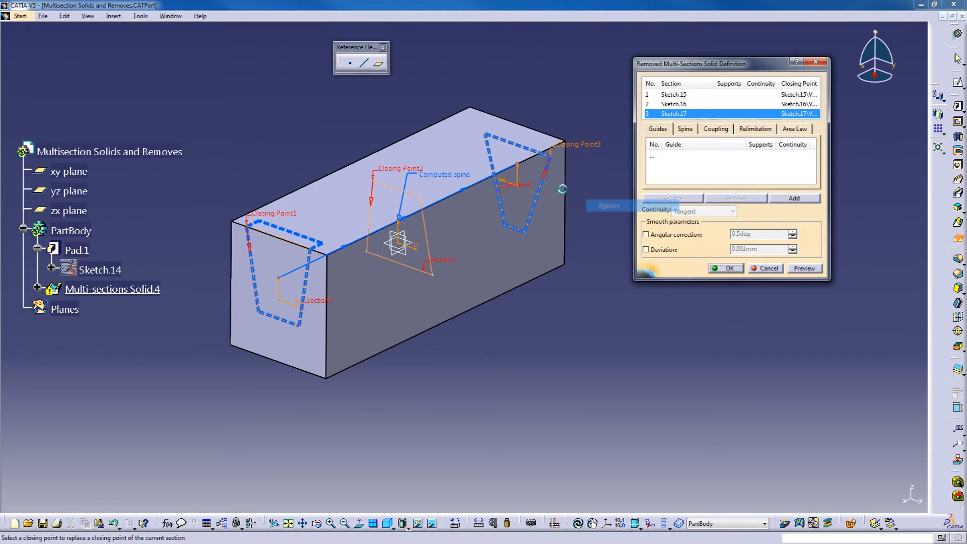
click(484, 137)
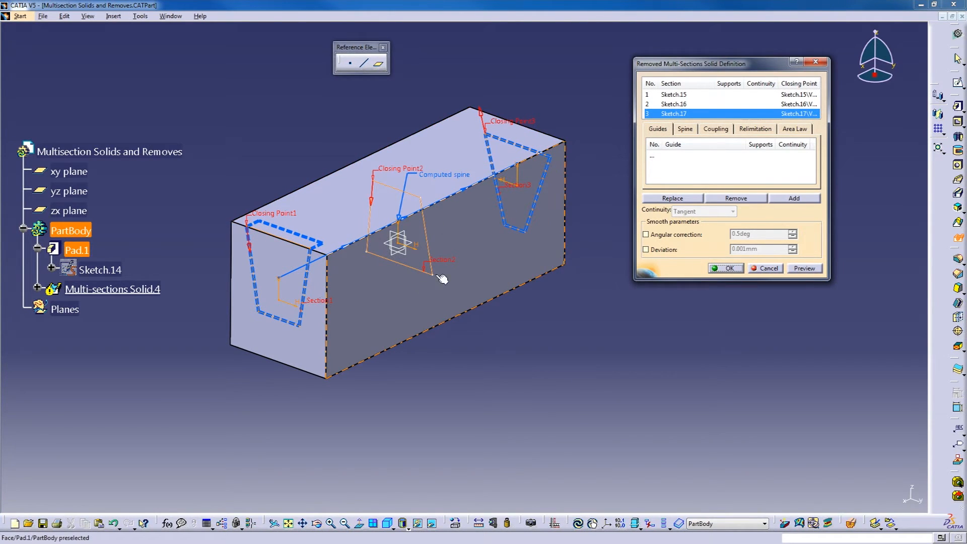
click(481, 116)
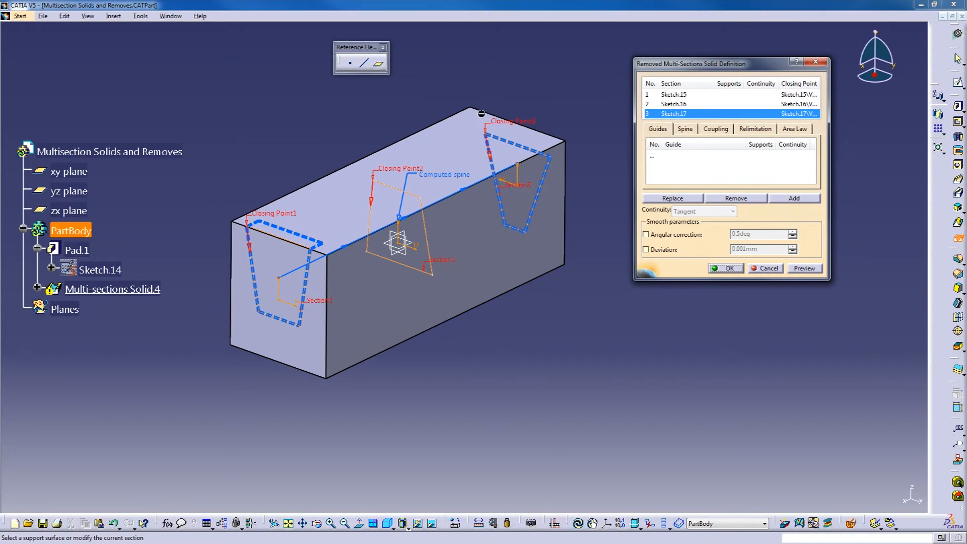
Preview the removed multi-sections solid and create it
click(805, 269)
middle_drag(292, 319, 719, 288)
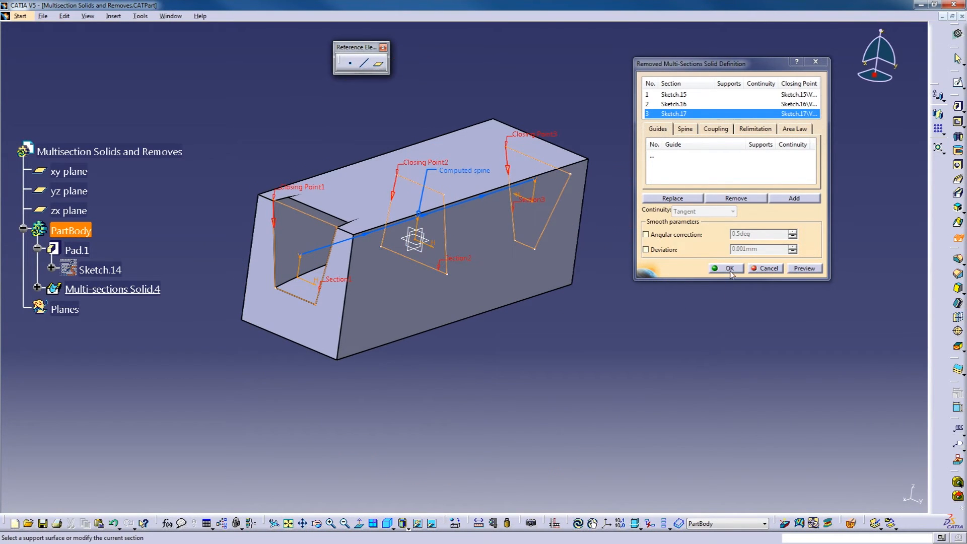
click(716, 268)
Turn on dynamic sectioning, align the section plane with the block's long side face, and move it into the block
middle_drag(610, 370, 478, 310)
click(850, 523)
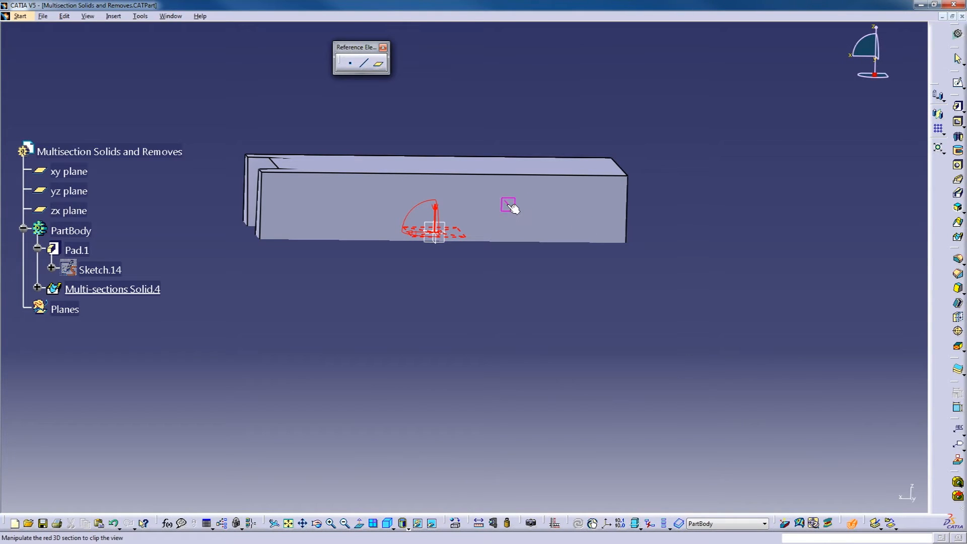
click(487, 199)
middle_drag(585, 268, 547, 260)
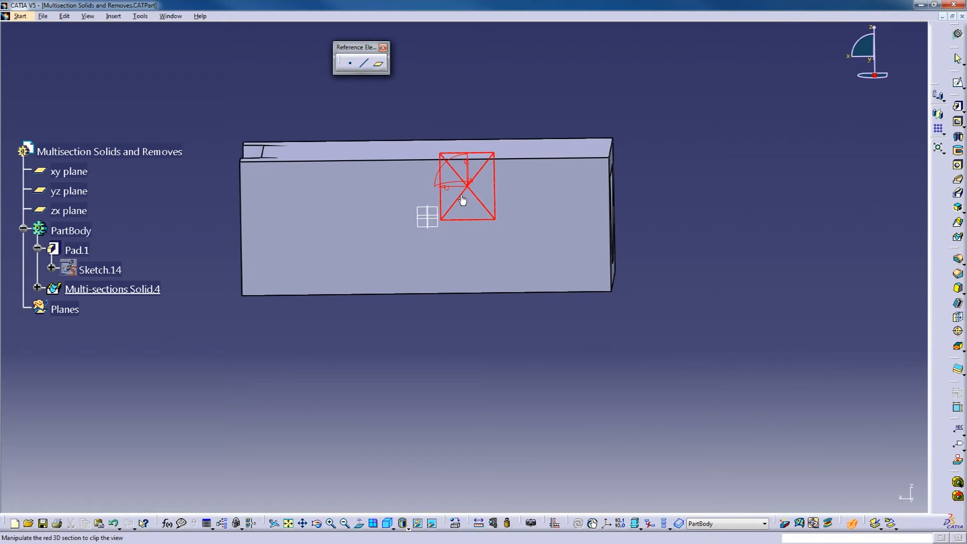
middle_drag(462, 200, 296, 334)
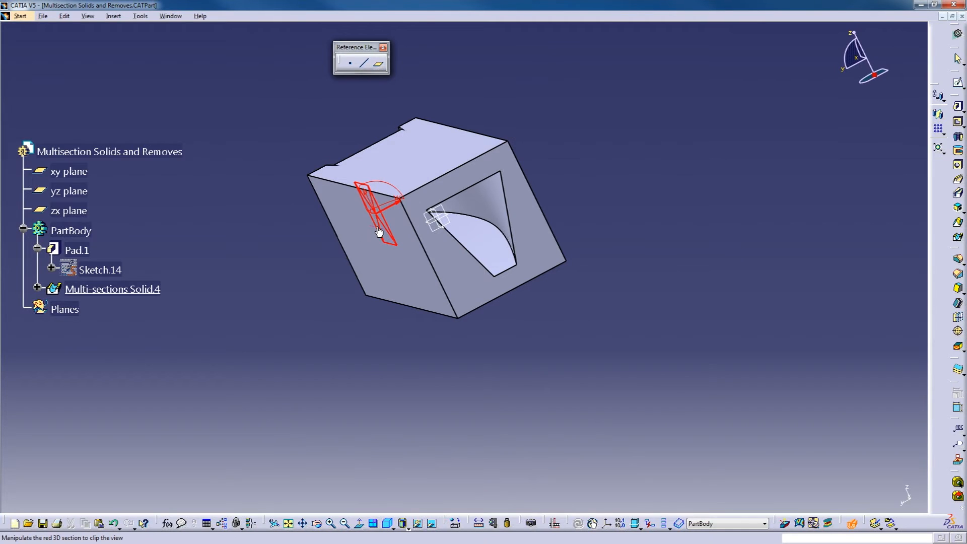
ctrl+middle_drag(381, 232, 326, 208)
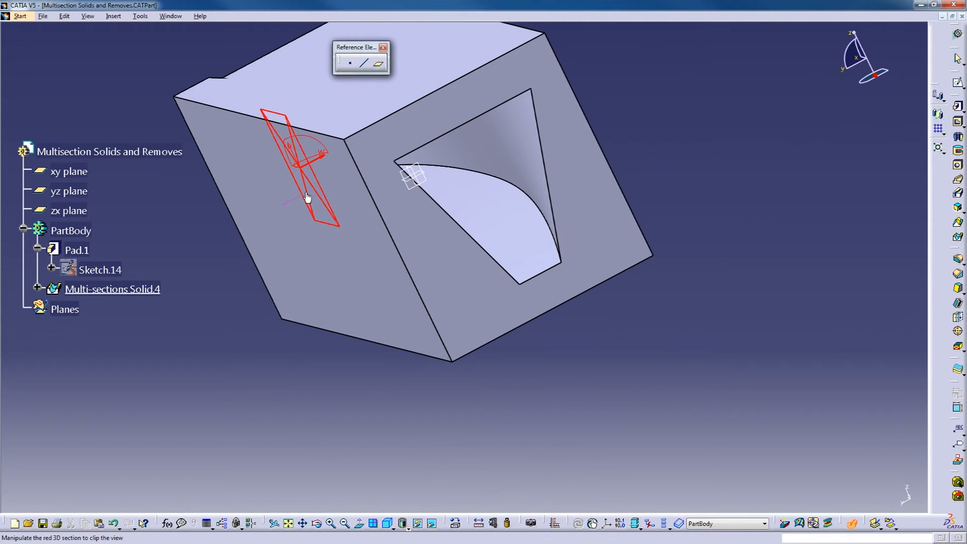
drag(306, 193, 354, 170)
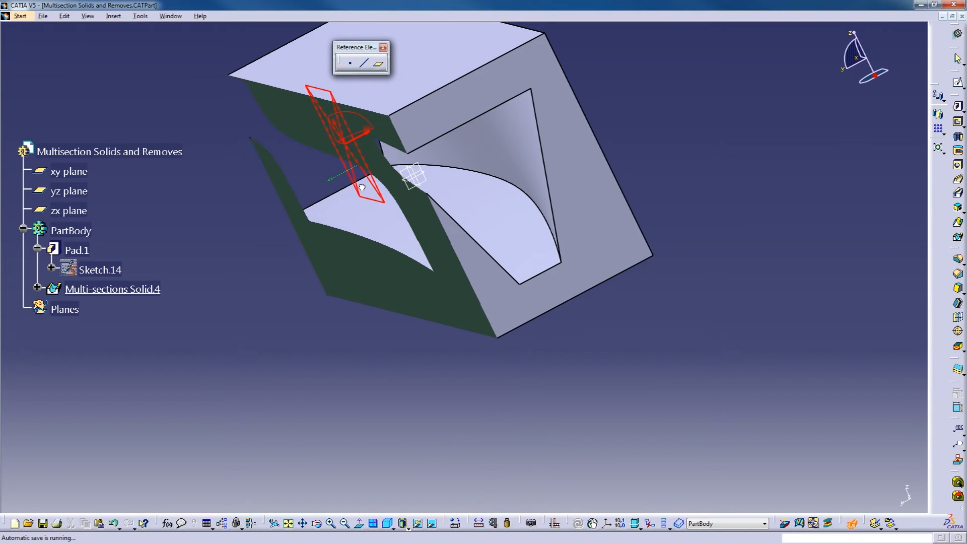
Move the section plane deeper through the cavity to examine the cut's interior, and turn off the sectioning
middle_drag(319, 322, 511, 320)
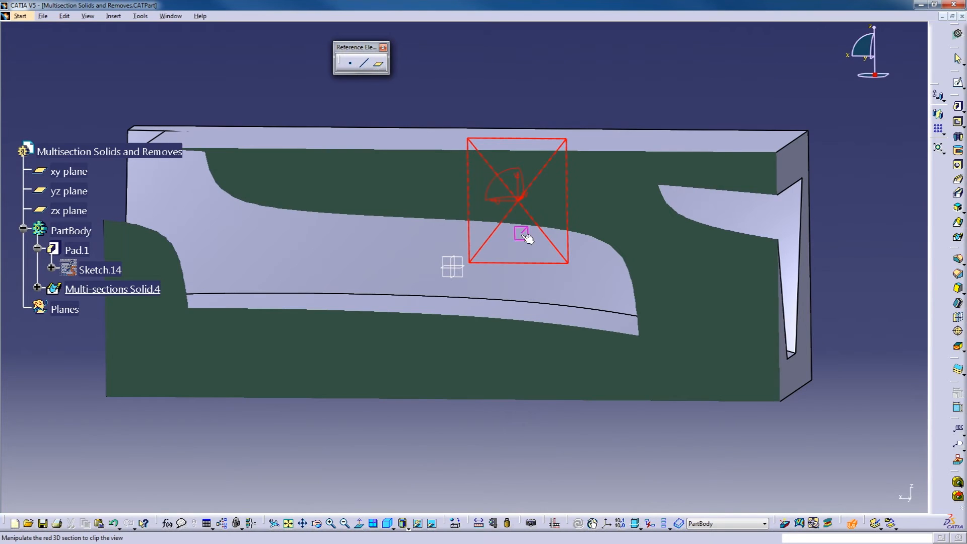
mouse_move(544, 234)
mouse_down()
mouse_move(569, 209)
mouse_move(544, 249)
mouse_move(558, 236)
mouse_up()
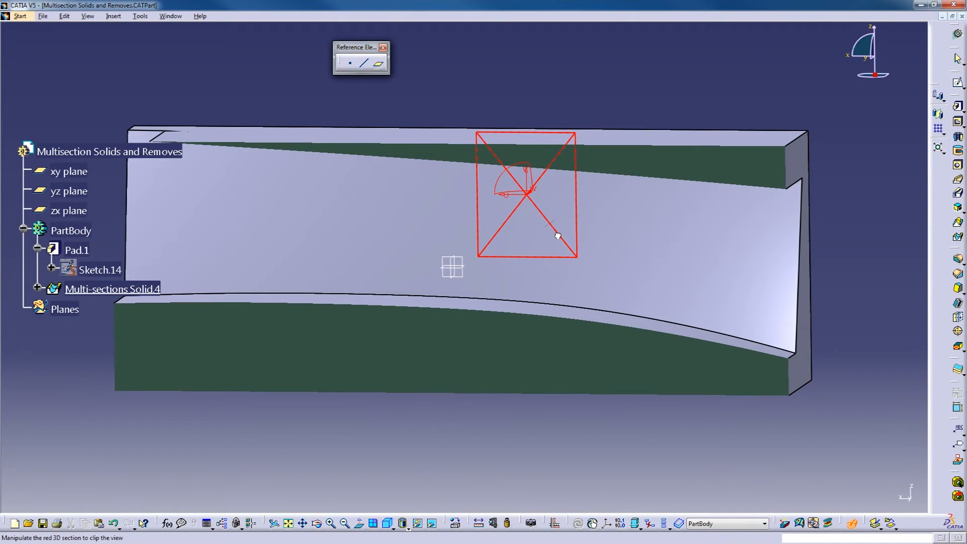
middle_drag(392, 272, 553, 299)
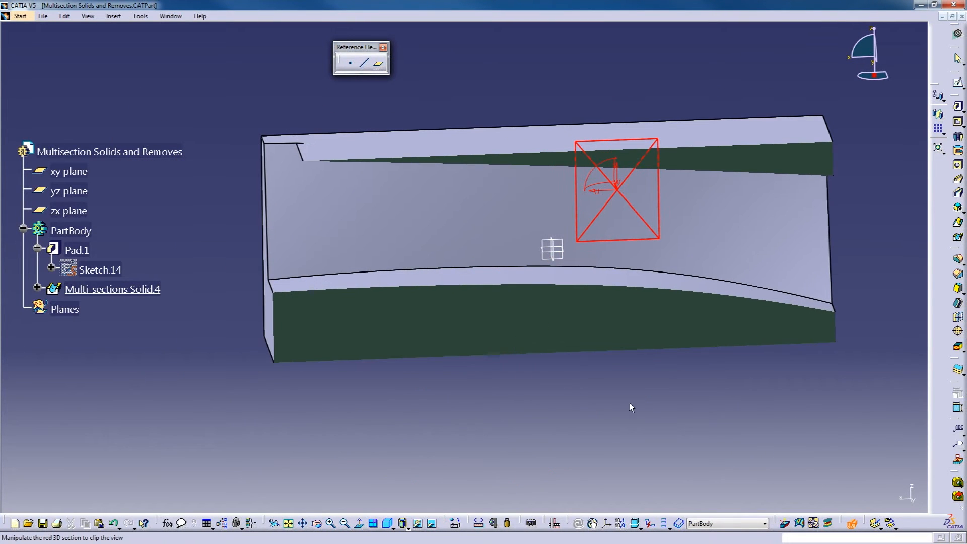
click(851, 524)
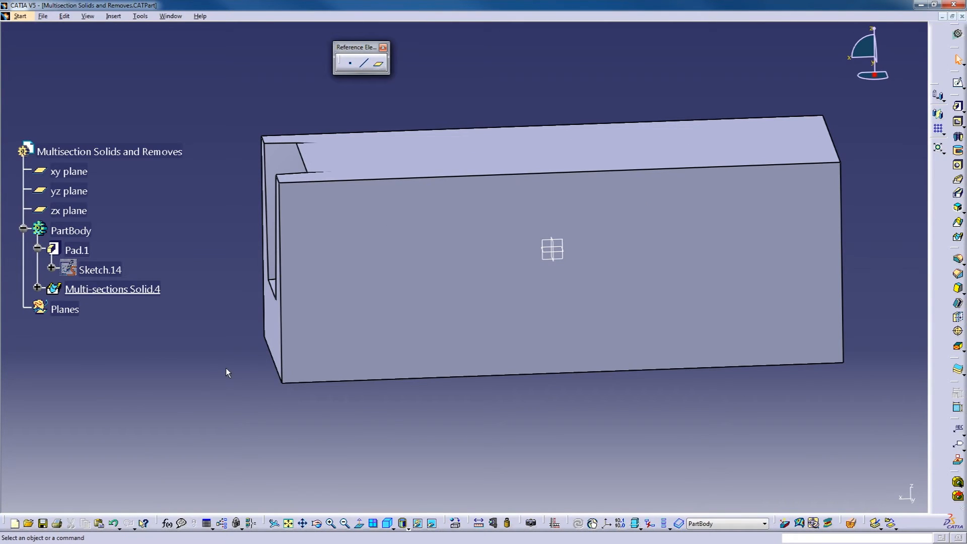
Show the three section sketches of the removed multi-sections solid
double_click(99, 269)
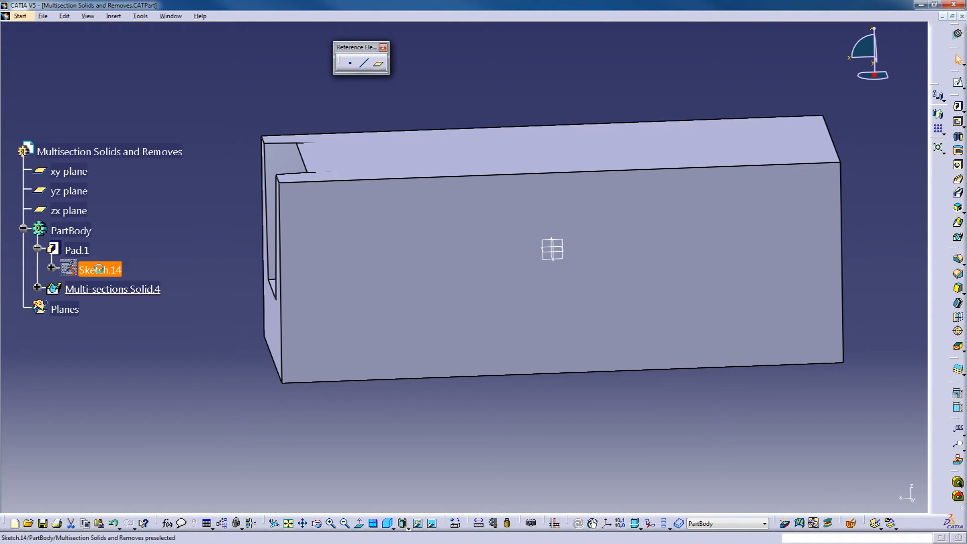
click(104, 271)
click(38, 287)
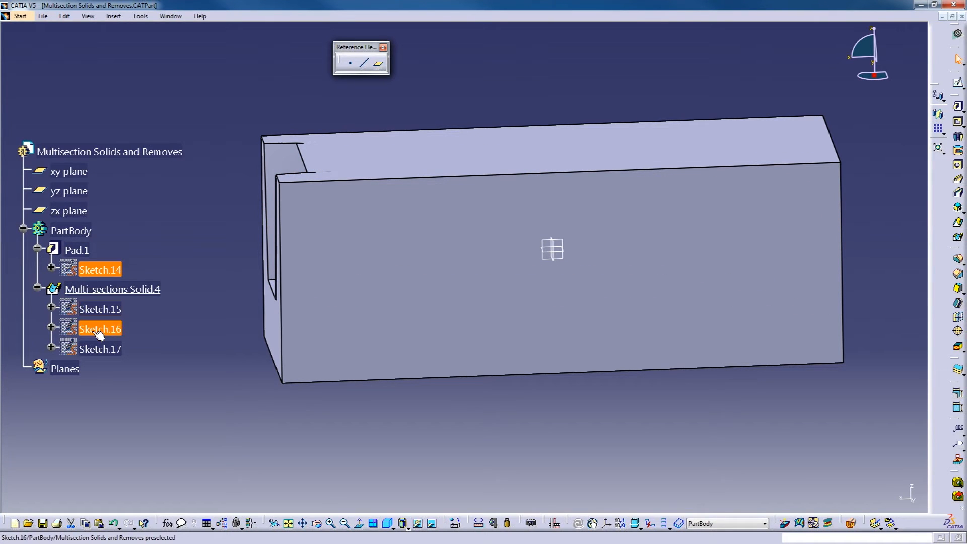
click(107, 309)
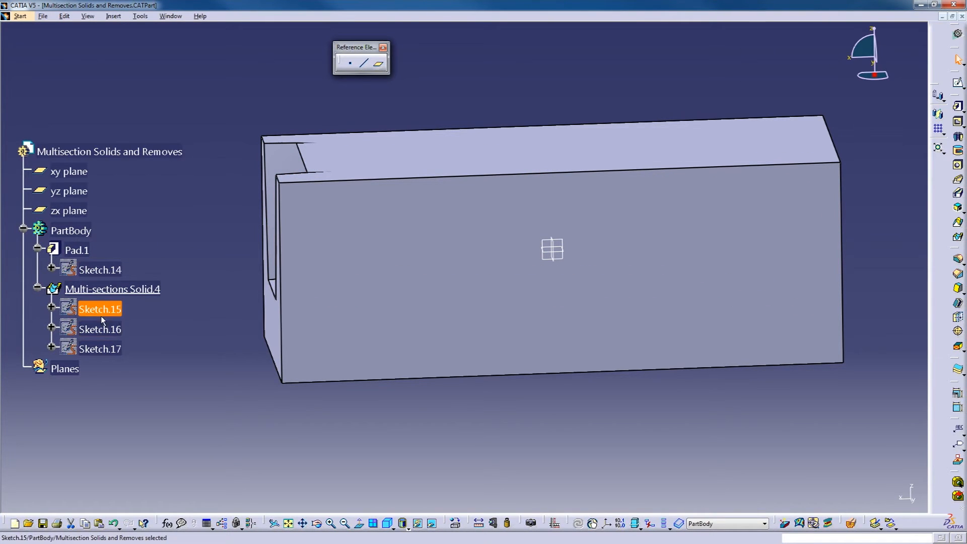
ctrl+click(99, 328)
ctrl+click(99, 348)
right_click(99, 348)
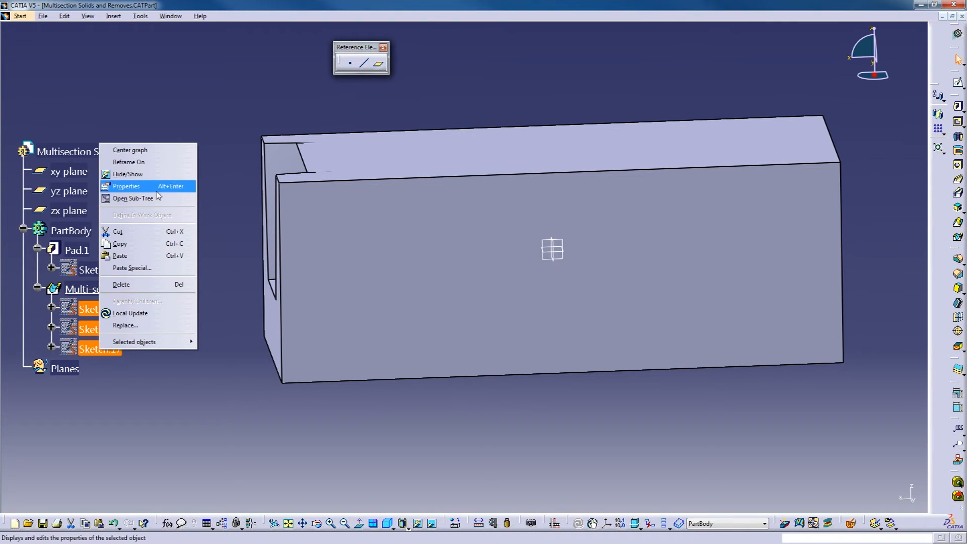
click(127, 174)
mouse_move(398, 380)
middle_down()
mouse_move(418, 388)
mouse_move(589, 350)
mouse_move(477, 392)
mouse_move(466, 372)
middle_up()
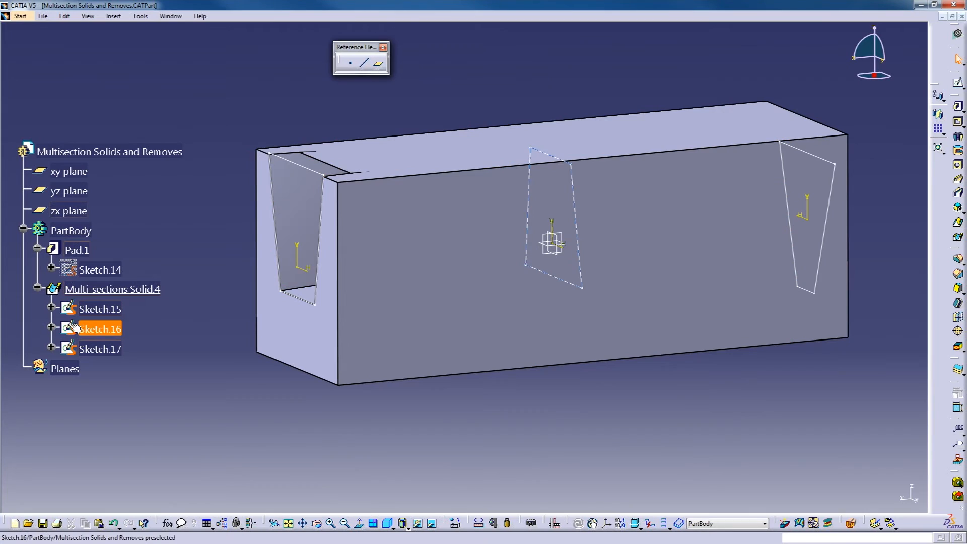
Edit the mid-block trapezoid, raising its upper edge above the block and its base to just above the origin, and exit the sketch
double_click(102, 330)
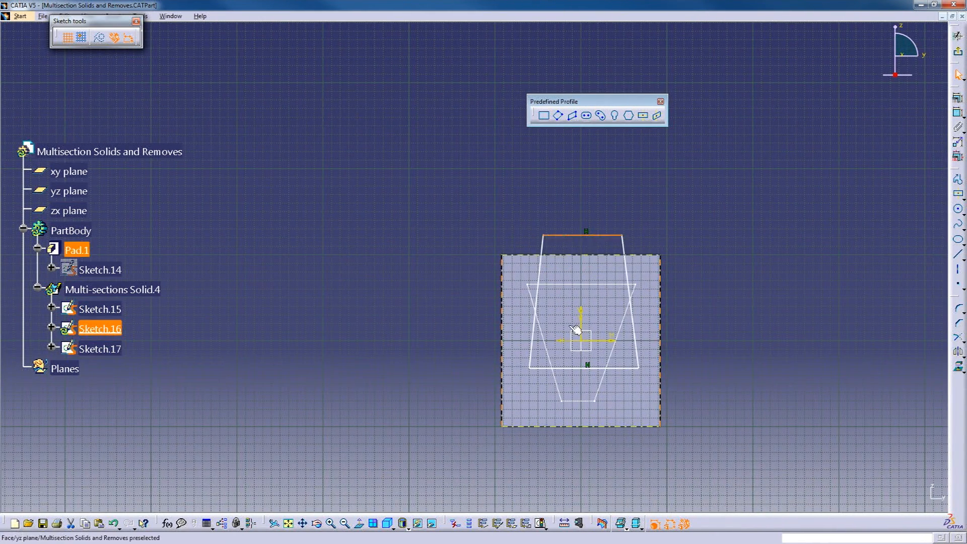
drag(578, 372, 572, 323)
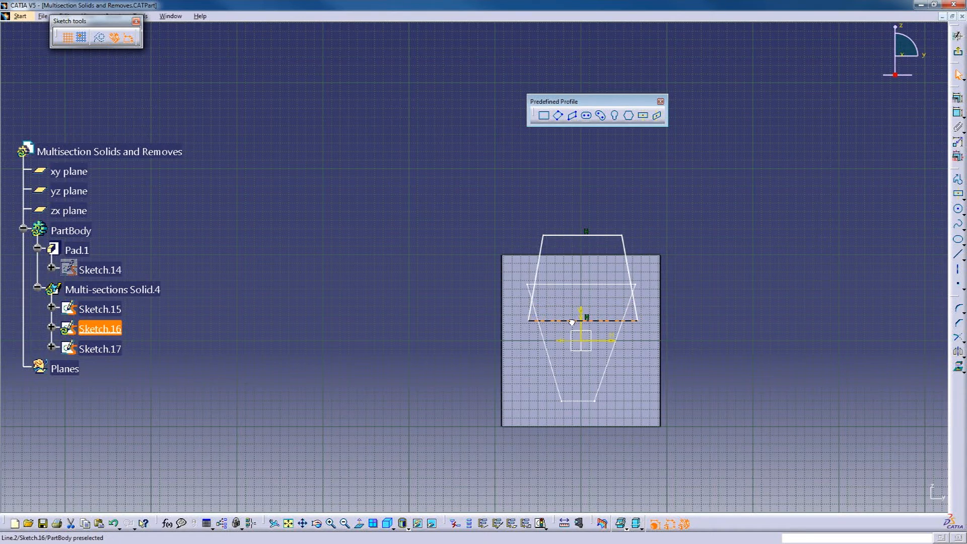
click(957, 51)
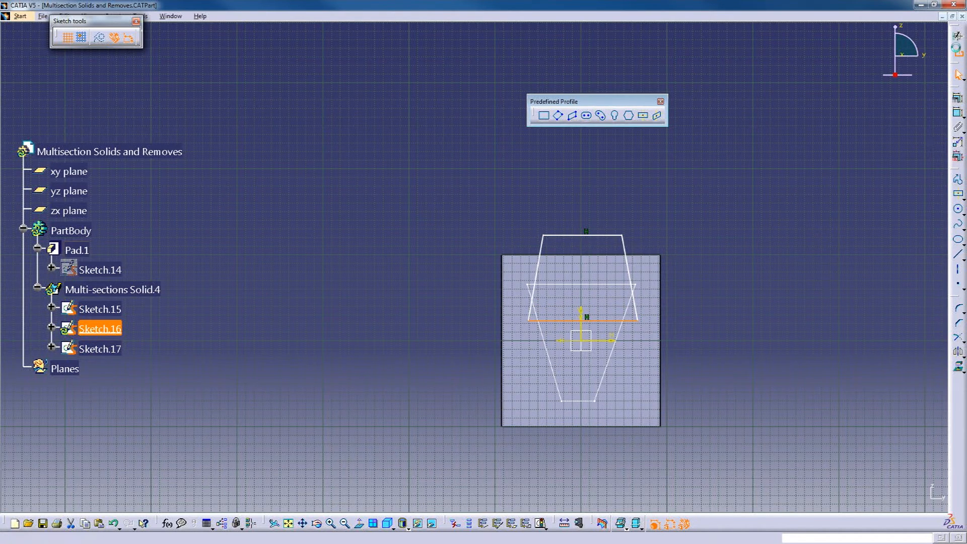
mouse_move(521, 291)
middle_down()
mouse_move(501, 438)
mouse_move(557, 352)
middle_up()
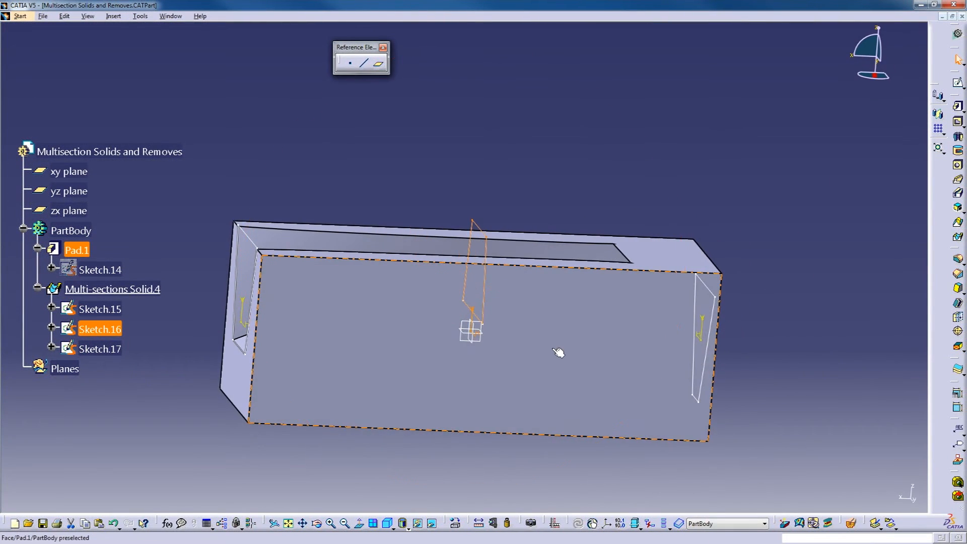
Edit the third section's trapezoid, raising its wide upper edge slightly above the block's top face, and exit the sketch
double_click(103, 349)
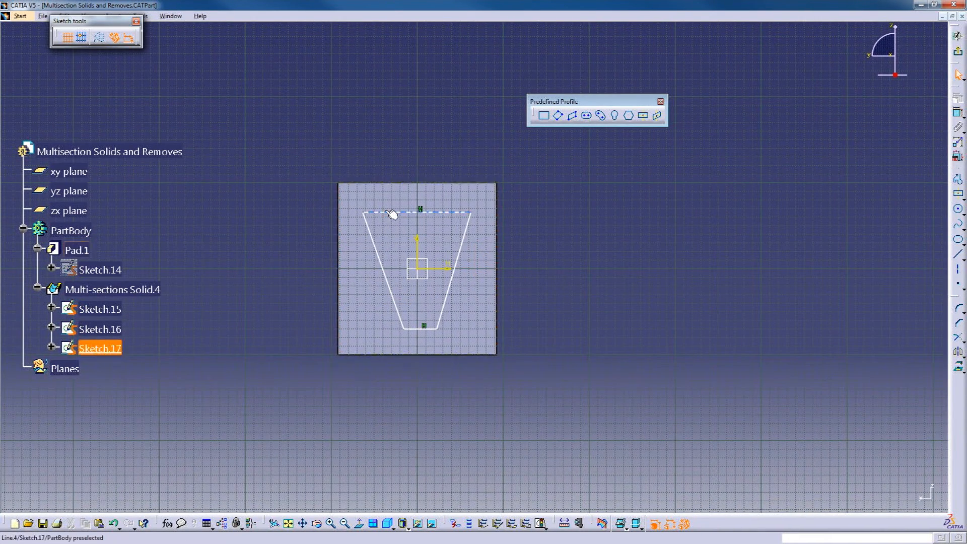
drag(397, 216, 395, 181)
click(958, 52)
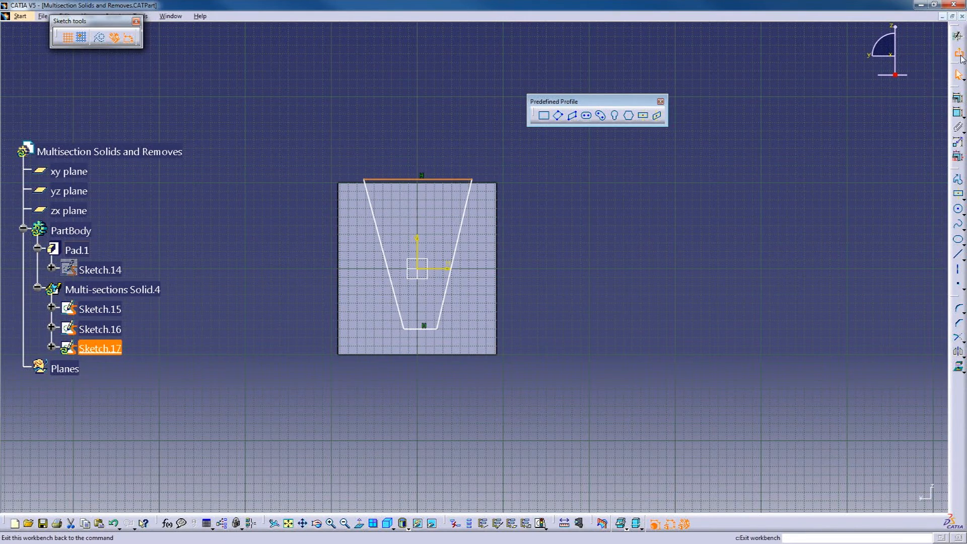
mouse_move(302, 241)
middle_down()
mouse_move(292, 244)
mouse_move(414, 339)
mouse_move(492, 324)
mouse_move(458, 317)
mouse_move(458, 252)
mouse_move(582, 245)
mouse_move(462, 250)
mouse_move(468, 212)
mouse_move(615, 222)
mouse_move(237, 344)
mouse_move(524, 173)
mouse_move(360, 195)
mouse_move(659, 339)
mouse_move(575, 352)
mouse_move(503, 327)
mouse_move(477, 334)
mouse_move(594, 323)
mouse_move(659, 273)
mouse_move(671, 289)
mouse_move(576, 341)
mouse_move(315, 228)
mouse_move(342, 168)
mouse_move(613, 244)
mouse_move(522, 306)
mouse_move(492, 296)
mouse_move(742, 203)
middle_up()
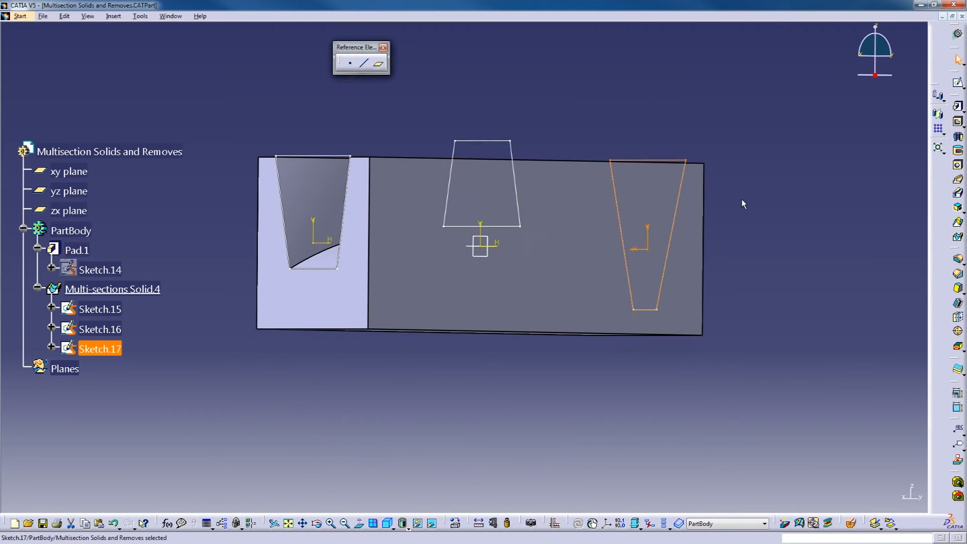
middle_drag(507, 198, 557, 272)
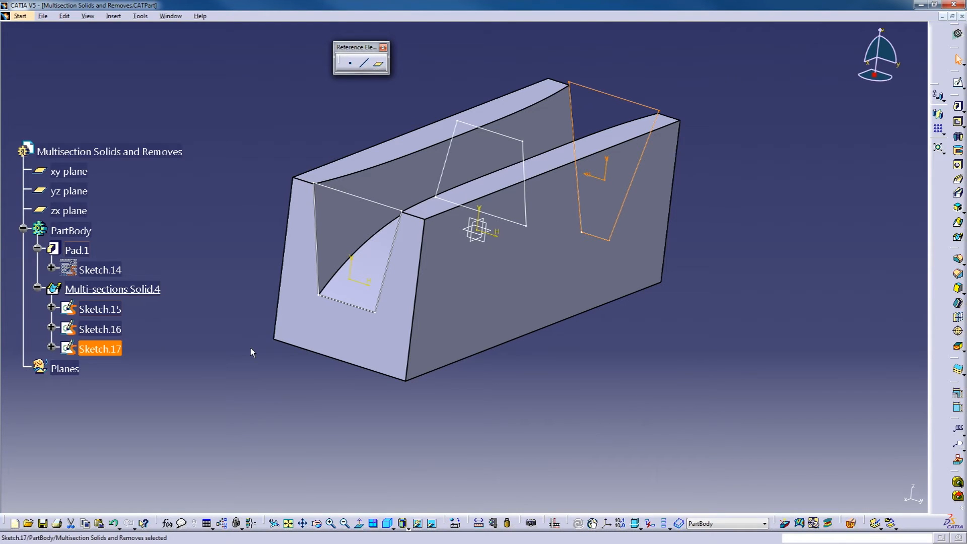
middle_drag(470, 380, 623, 298)
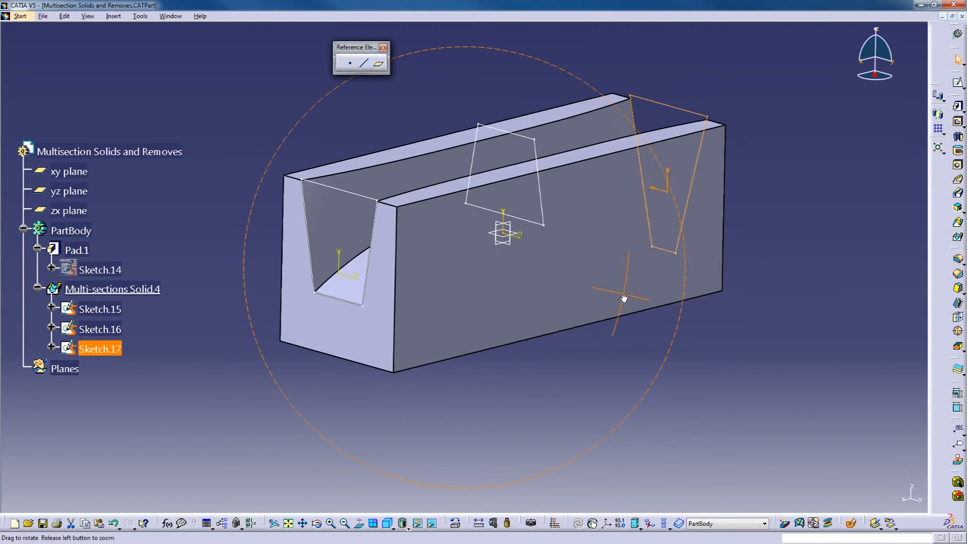
middle_drag(479, 270, 488, 301)
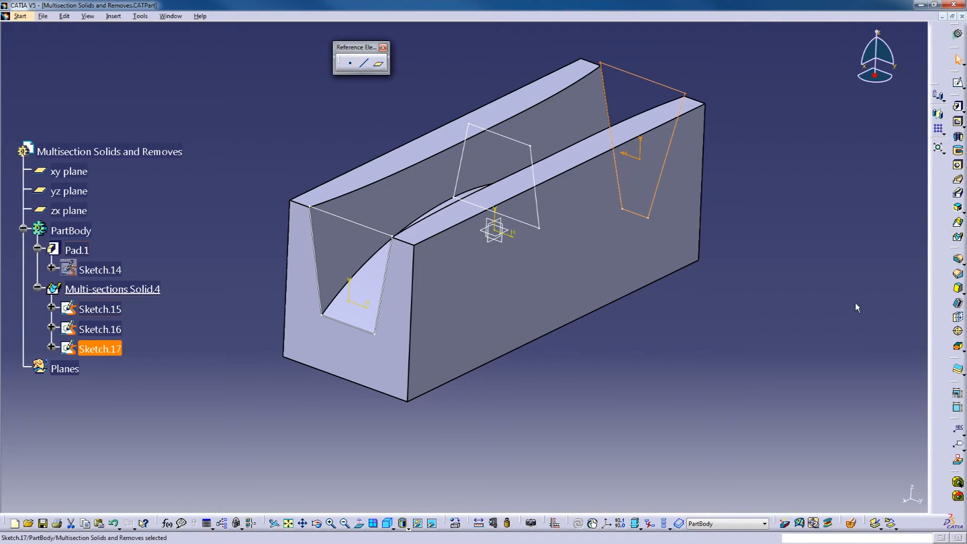
middle_drag(638, 358, 645, 367)
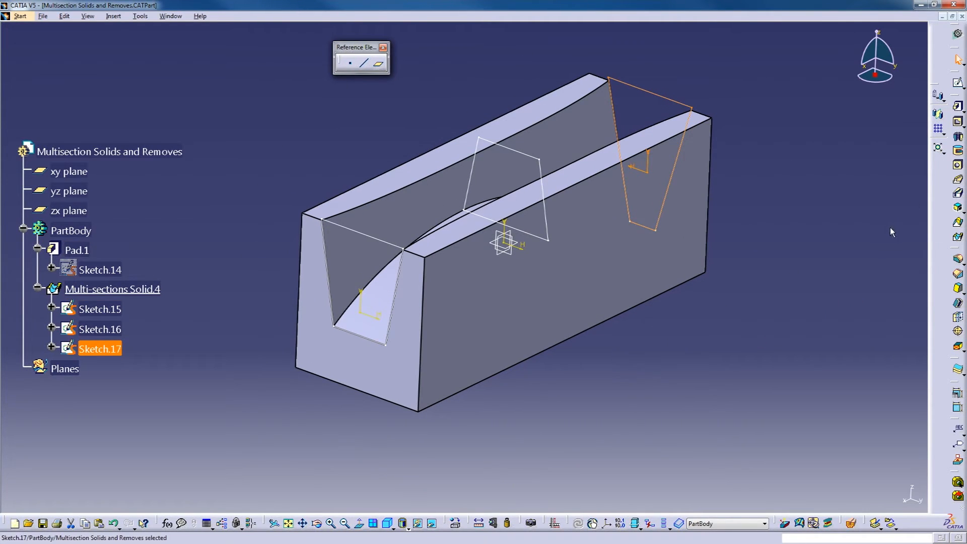
click(699, 350)
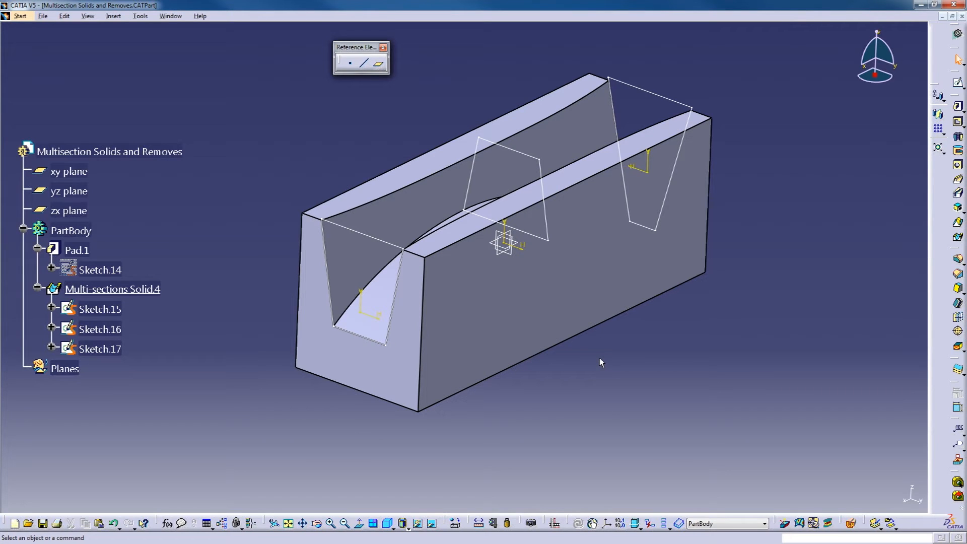
middle_drag(599, 357, 537, 308)
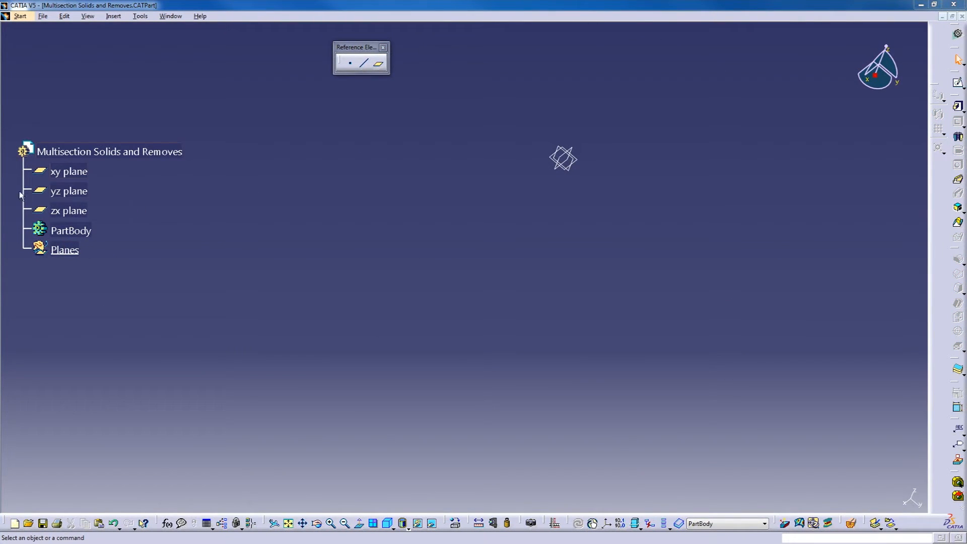
Create a reference plane offset 200 mm from the yz plane
drag(25, 191, 29, 99)
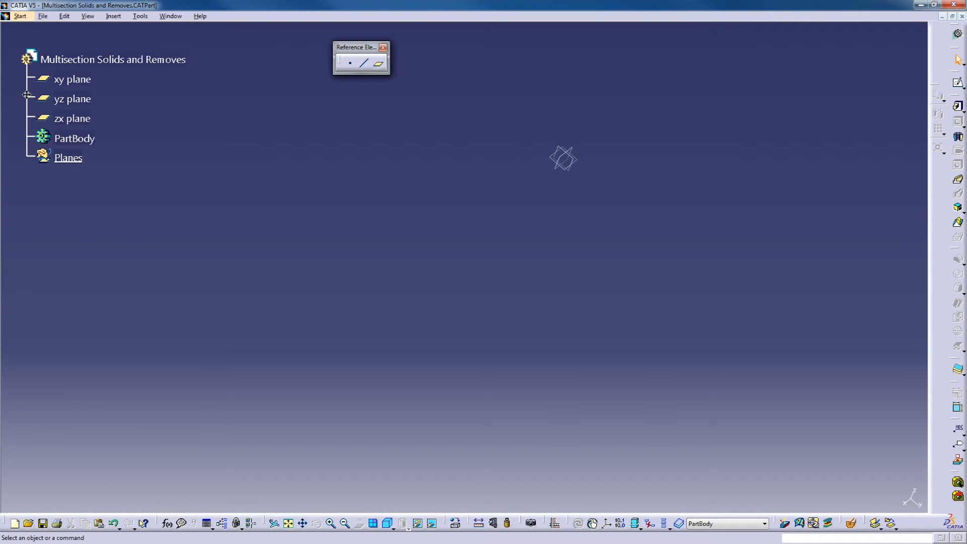
mouse_move(530, 224)
middle_down()
mouse_move(572, 233)
mouse_move(557, 216)
mouse_move(543, 138)
mouse_move(583, 166)
mouse_move(561, 217)
mouse_move(538, 236)
middle_up()
middle_drag(569, 268, 556, 234)
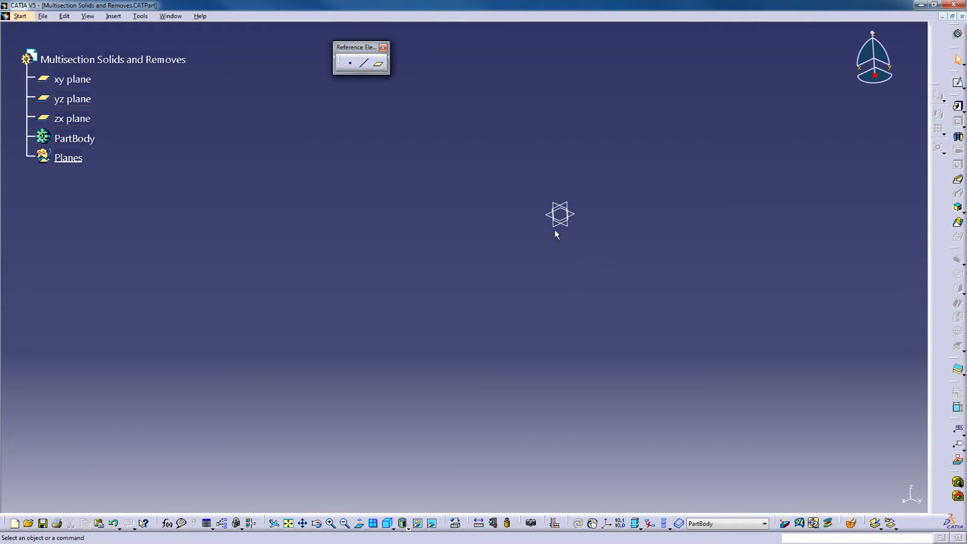
click(378, 63)
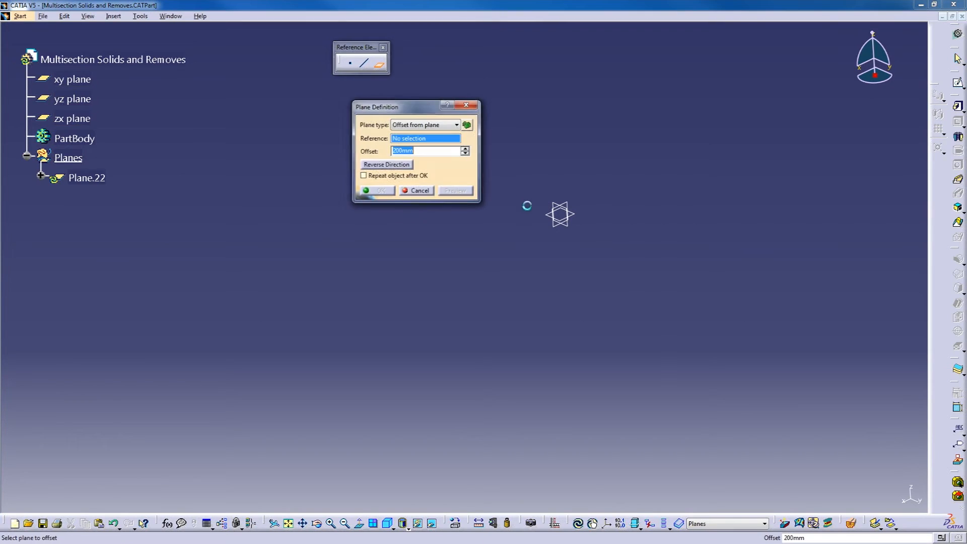
click(568, 230)
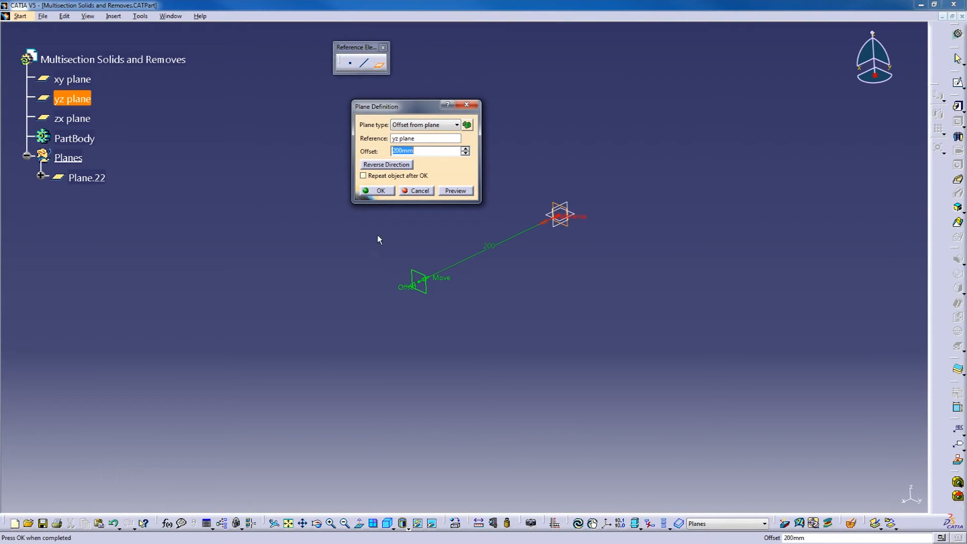
click(381, 191)
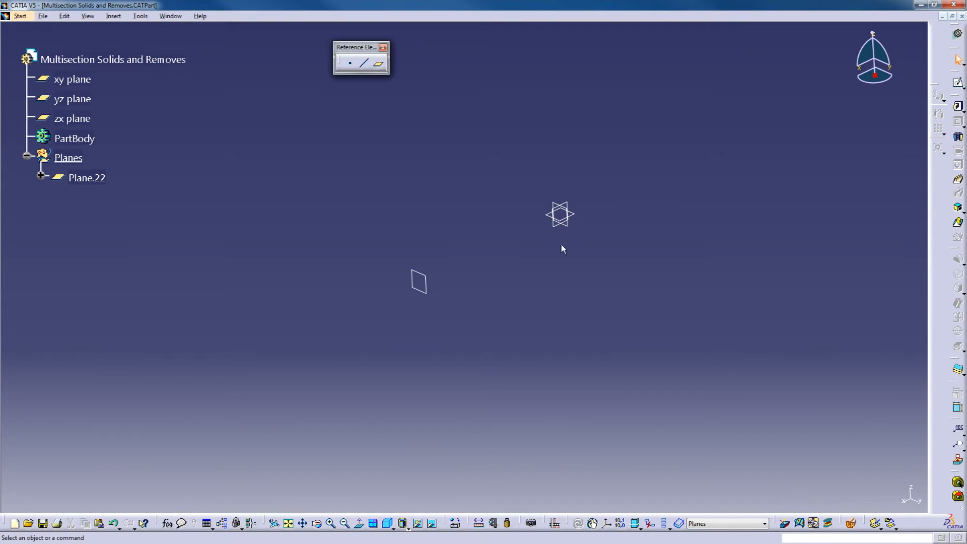
Define PartBody as the in-work object
mouse_move(479, 309)
middle_down()
mouse_move(412, 319)
mouse_move(363, 295)
mouse_move(379, 300)
mouse_move(436, 257)
middle_up()
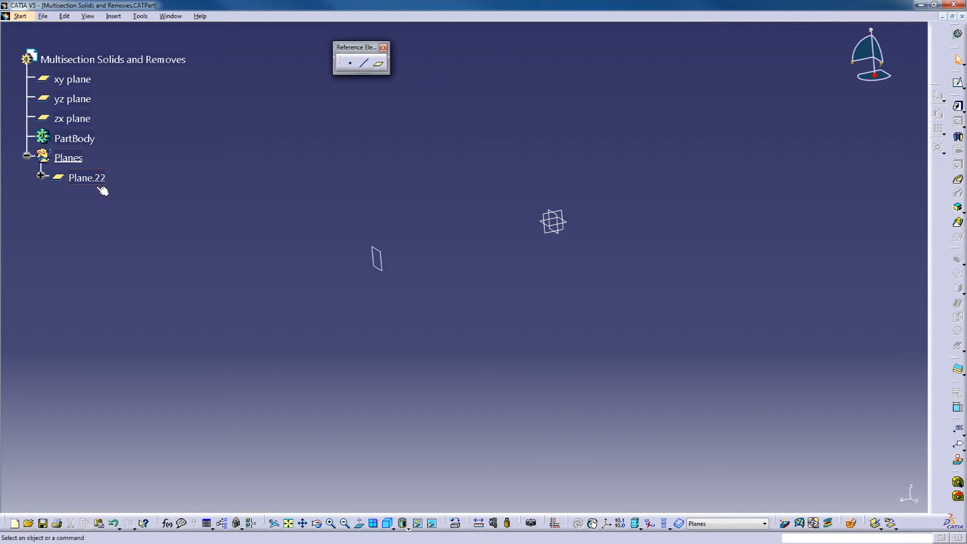
right_click(80, 138)
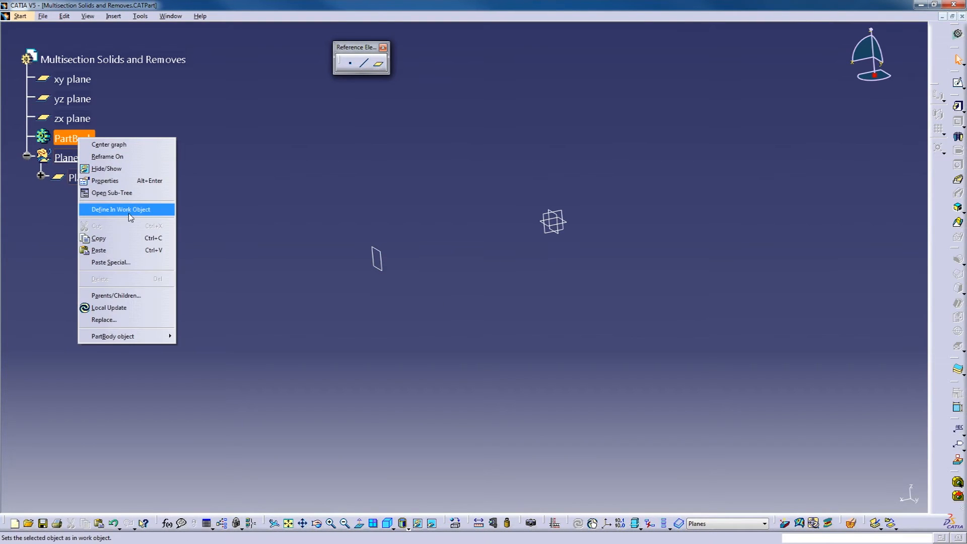
click(131, 210)
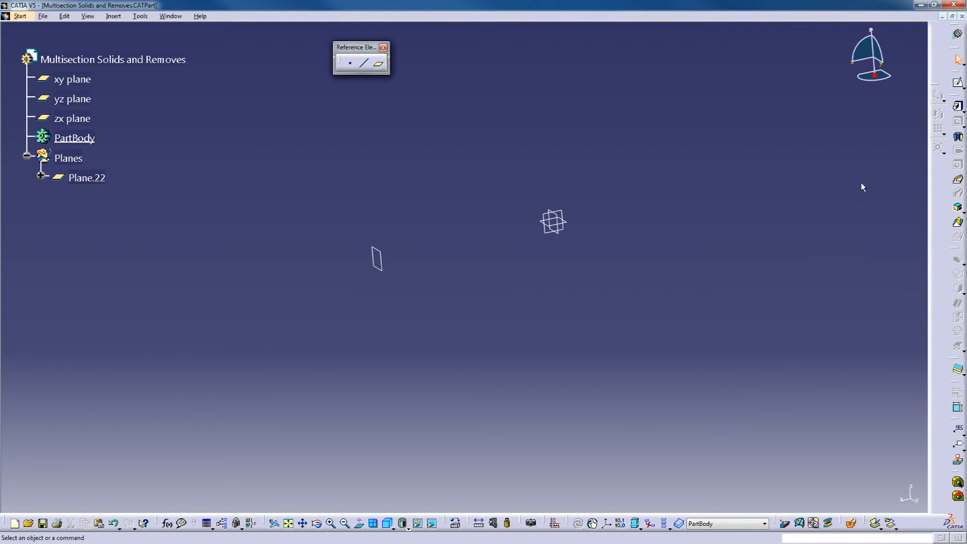
Sketch a closed pentagon around the origin on the offset plane, with a horizontal base about 120 mm long, and exit the sketch
click(378, 267)
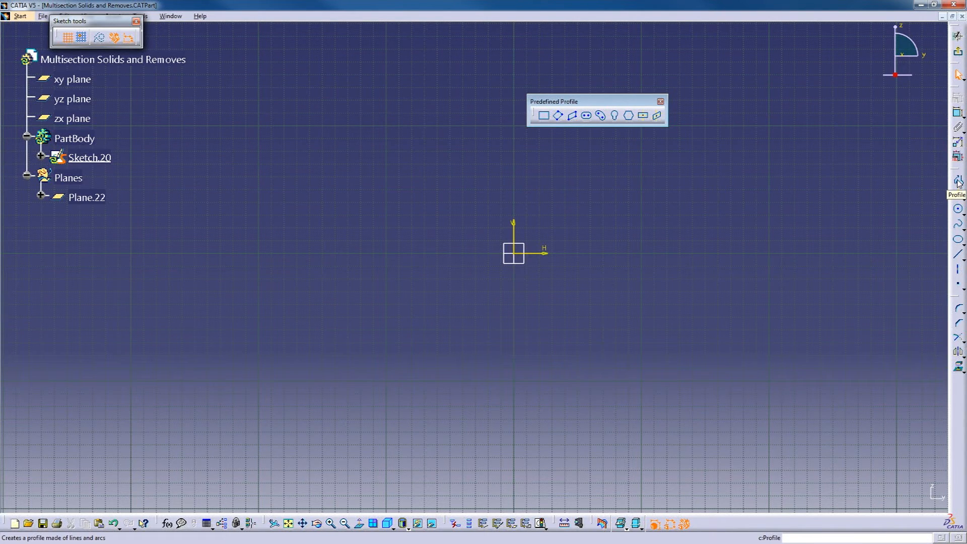
click(958, 181)
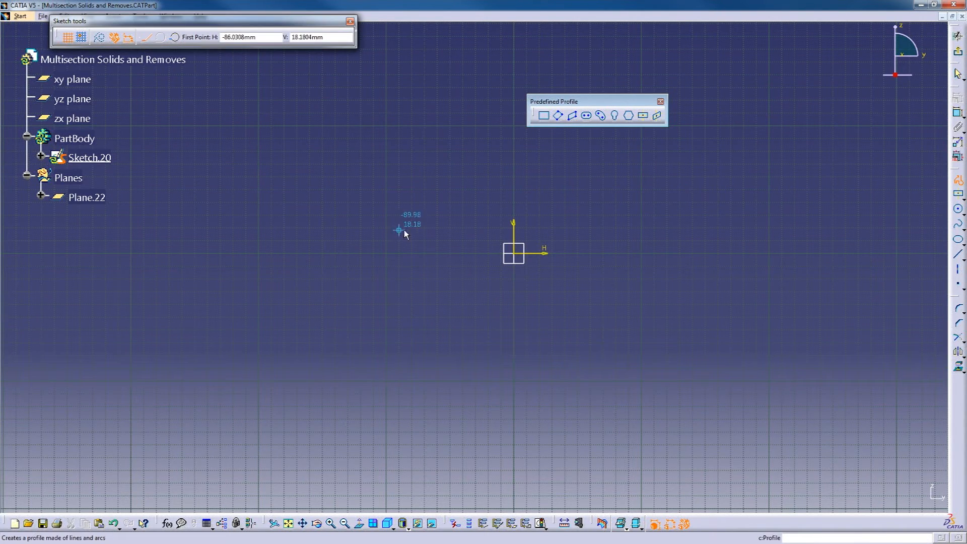
click(514, 162)
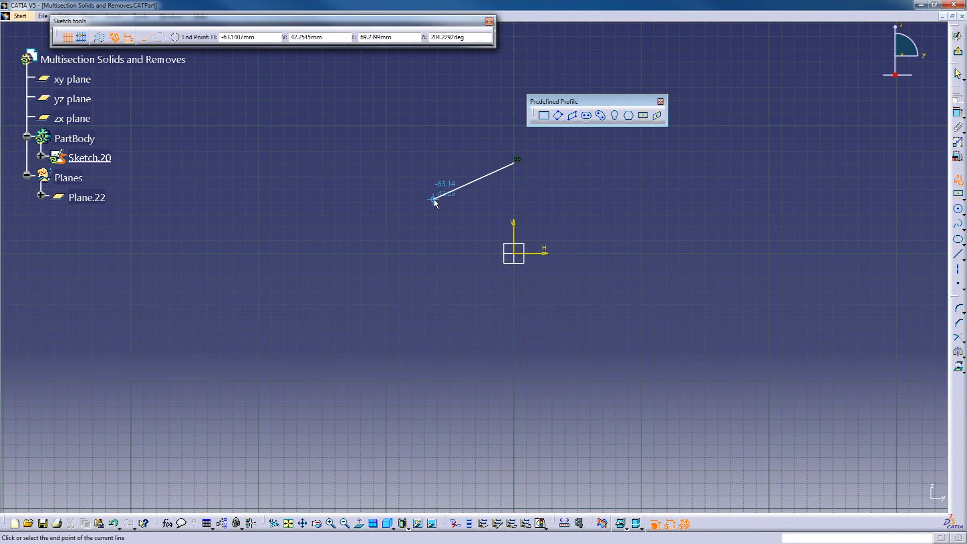
click(423, 224)
click(447, 339)
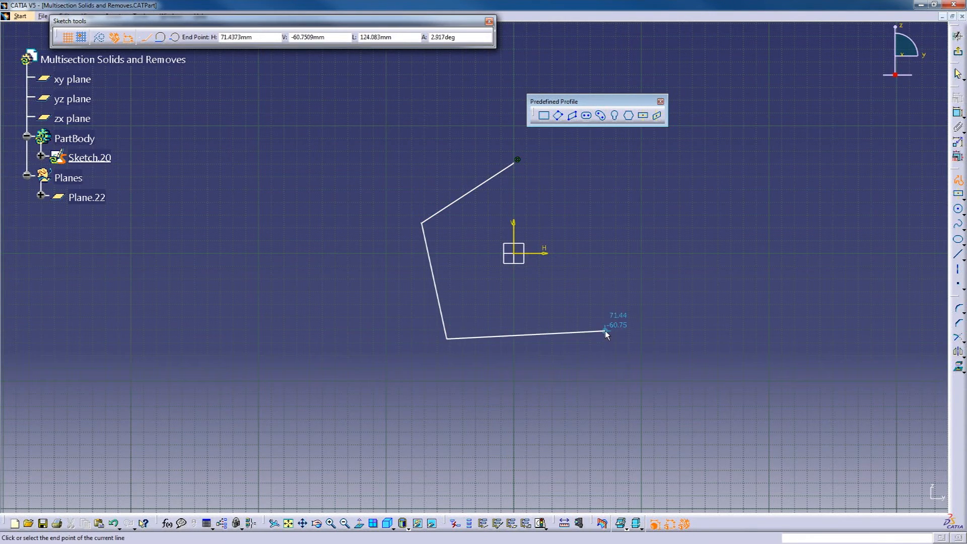
click(604, 339)
click(629, 210)
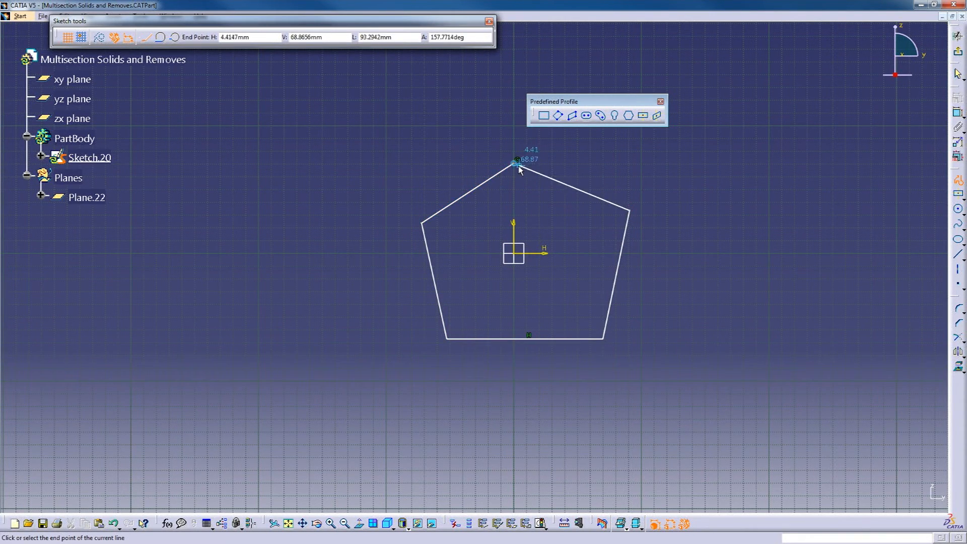
click(516, 162)
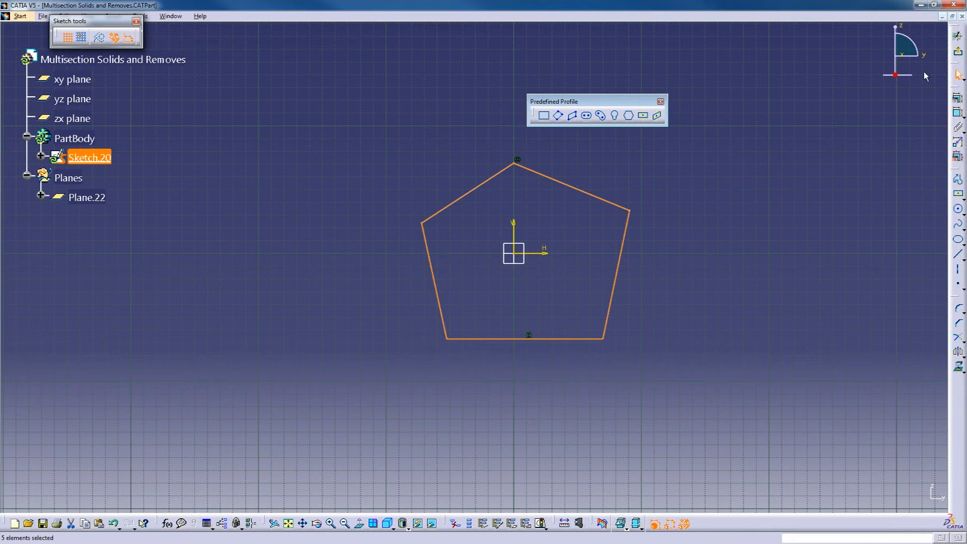
click(957, 51)
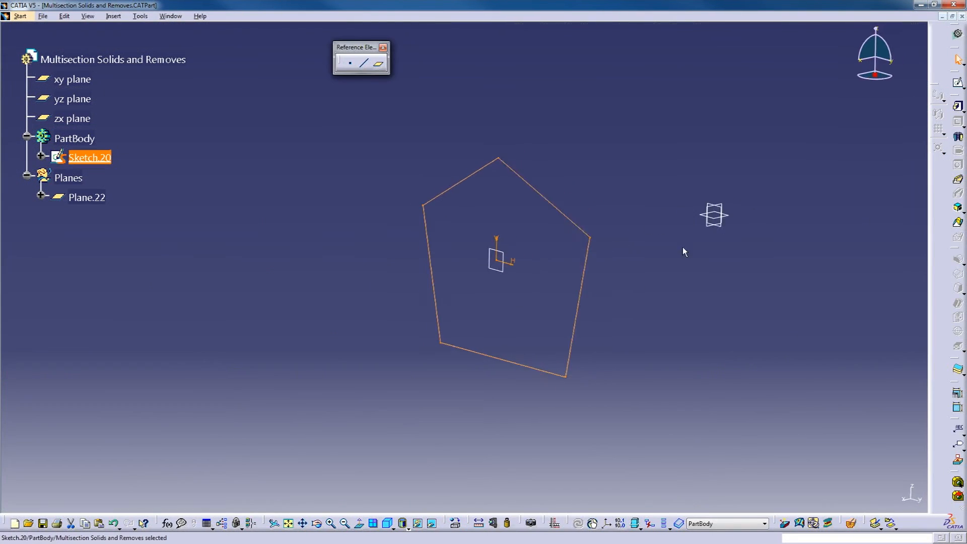
Sketch a closed triangle on the yz plane, its apex near the pentagon's top corner and its base just above the pentagon's, and exit
click(645, 214)
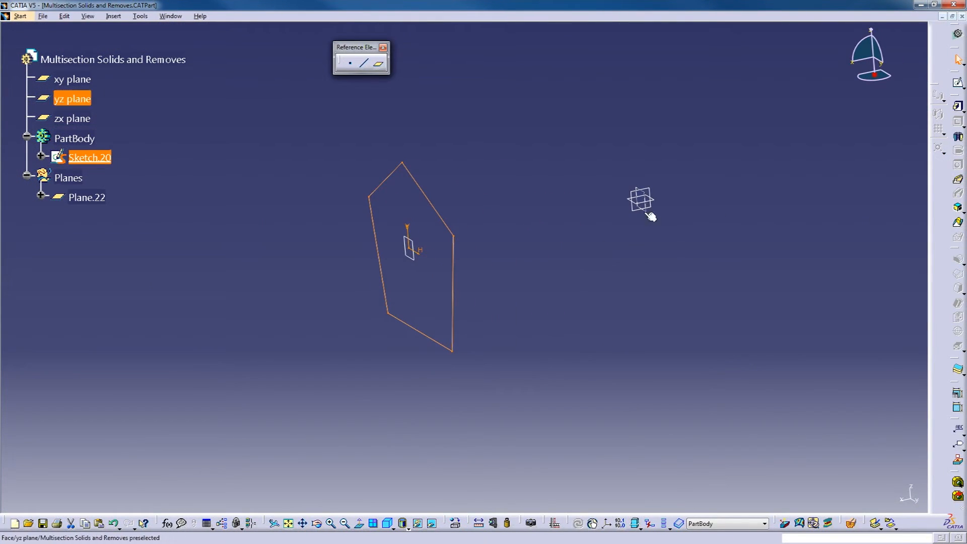
click(957, 82)
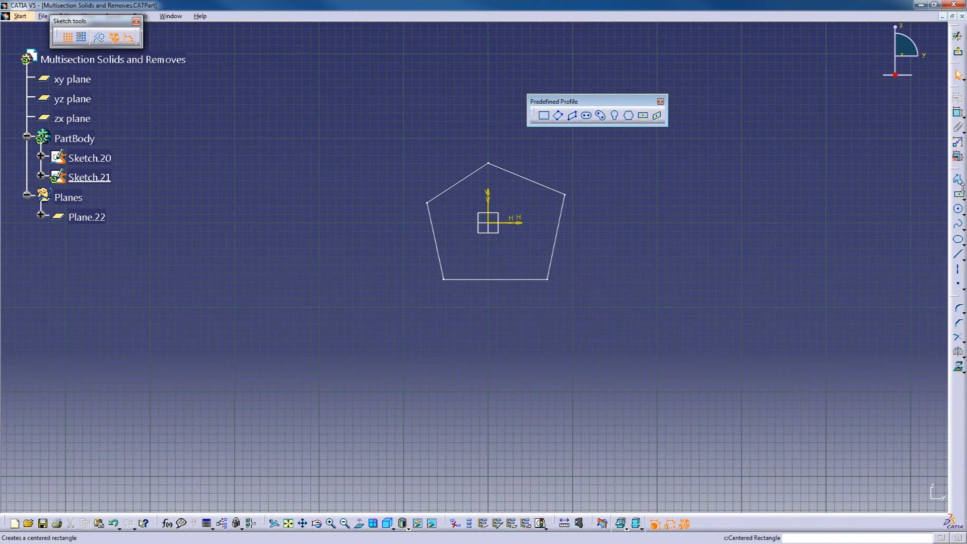
click(958, 178)
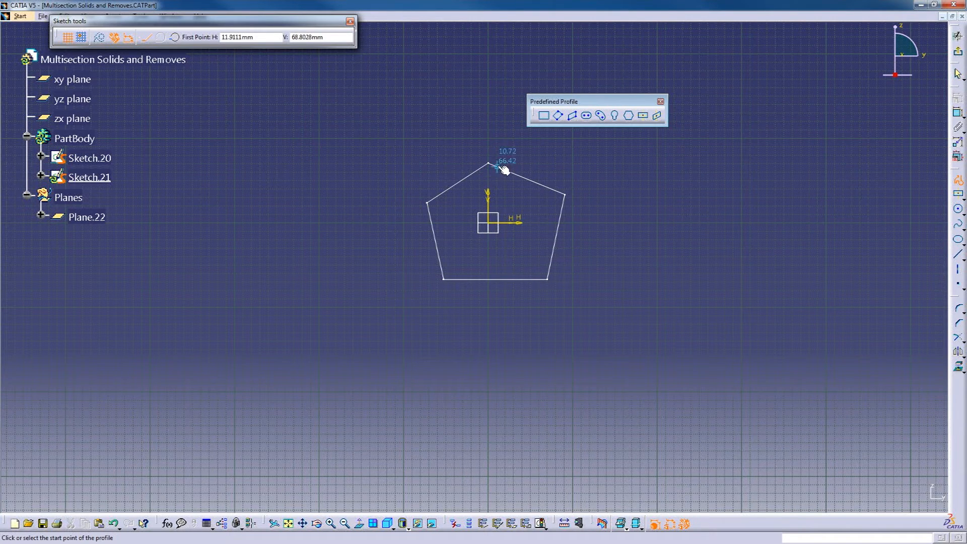
click(502, 161)
click(424, 266)
click(567, 273)
click(503, 161)
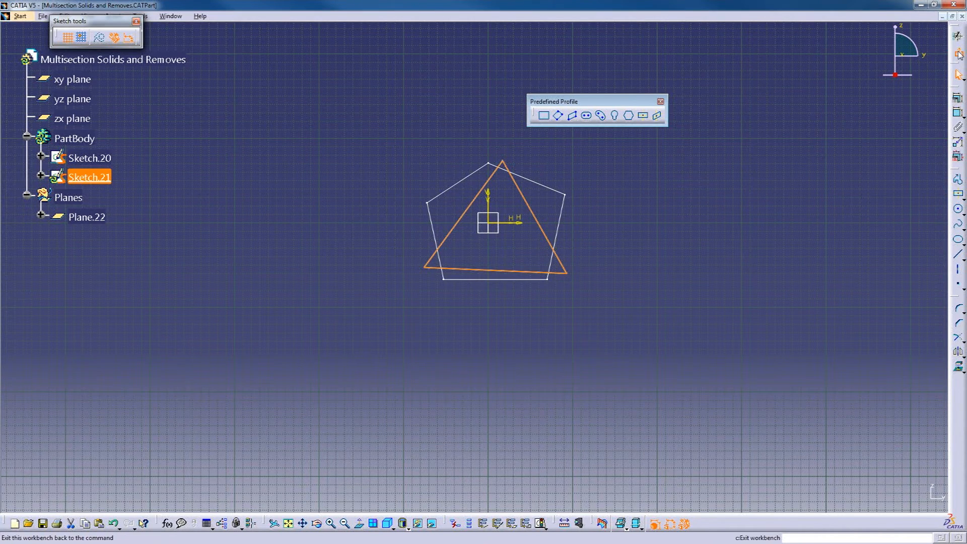
click(957, 51)
Start a multi-sections solid and add the pentagon sketch as its first section
mouse_move(691, 213)
middle_down()
mouse_move(550, 274)
mouse_move(401, 307)
mouse_move(509, 289)
mouse_move(414, 307)
mouse_move(448, 301)
middle_up()
click(400, 300)
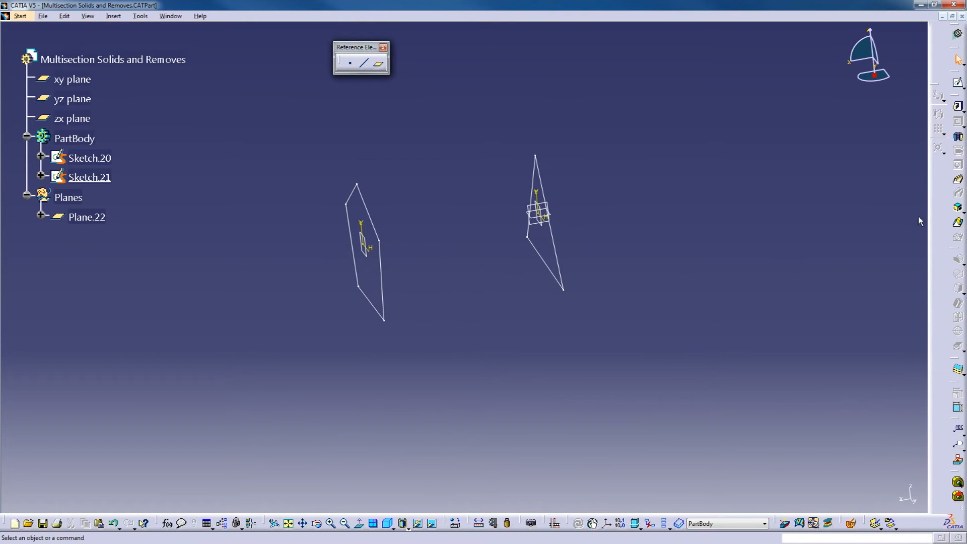
click(958, 222)
click(381, 280)
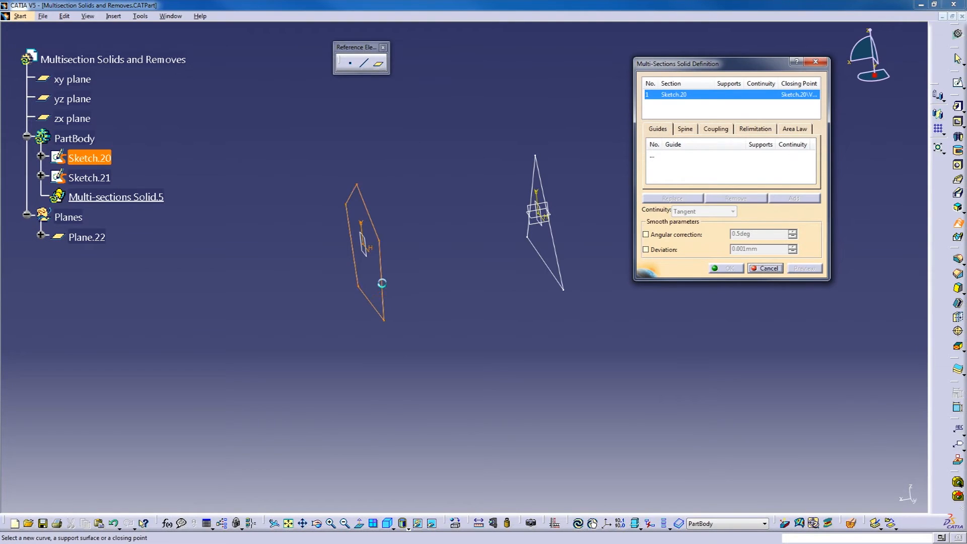
Add the triangle sketch as the second section of the multi-sections solid and preview it with the default coupling
click(558, 265)
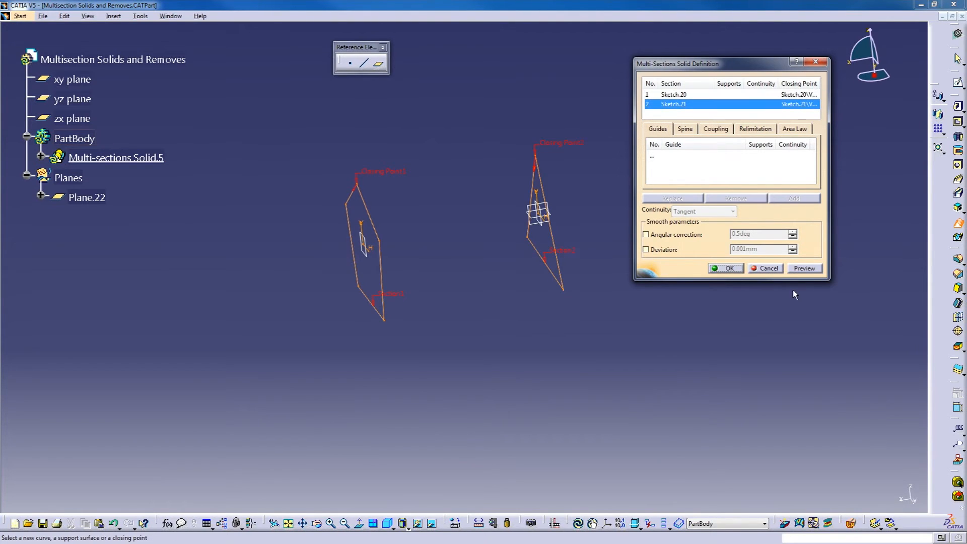
middle_drag(471, 290, 549, 304)
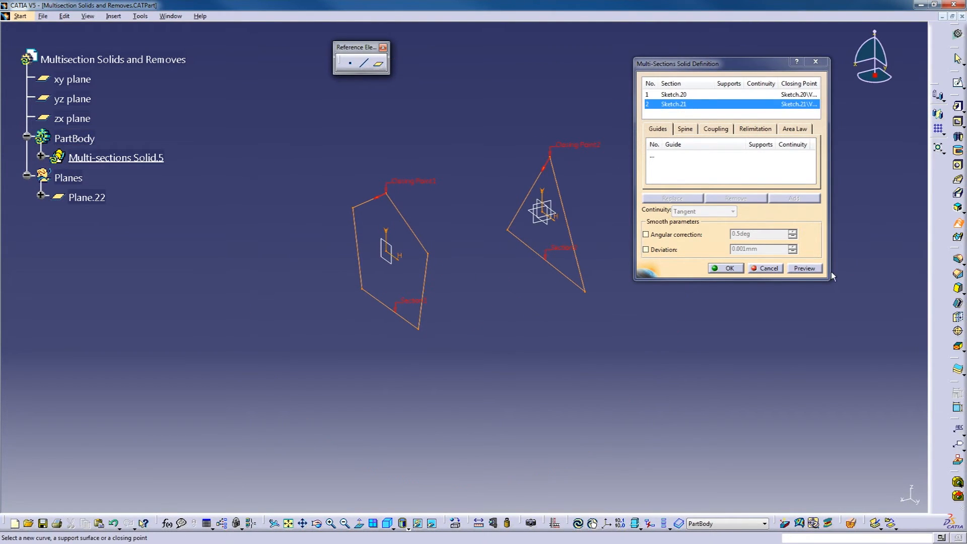
click(804, 269)
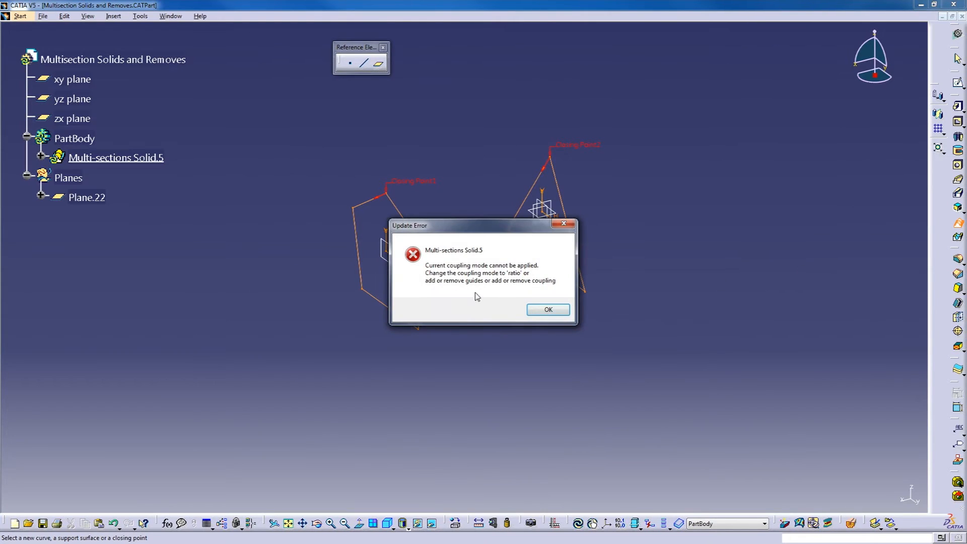
click(549, 309)
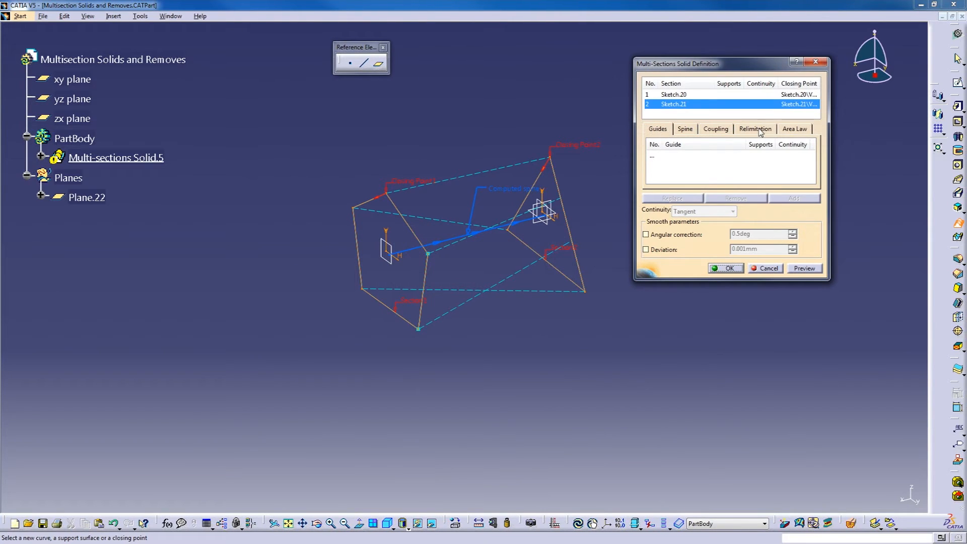
Set the sections coupling to Ratio, preview the result and create the multi-sections solid
click(720, 132)
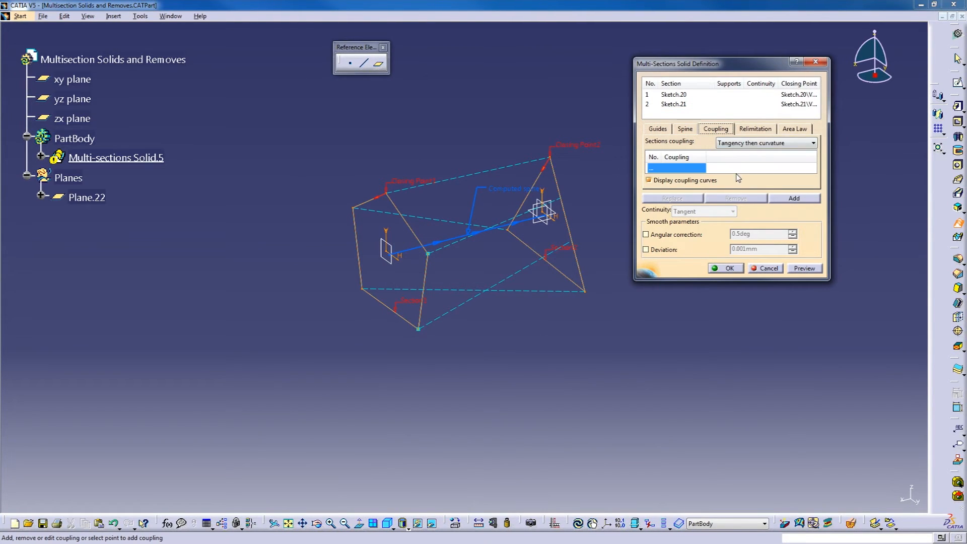
middle_drag(490, 269, 478, 257)
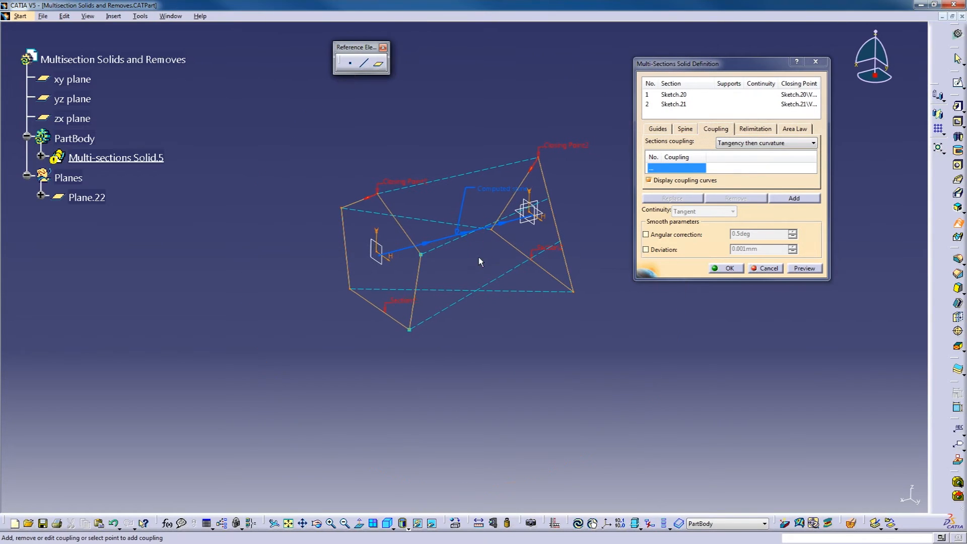
click(744, 143)
click(736, 150)
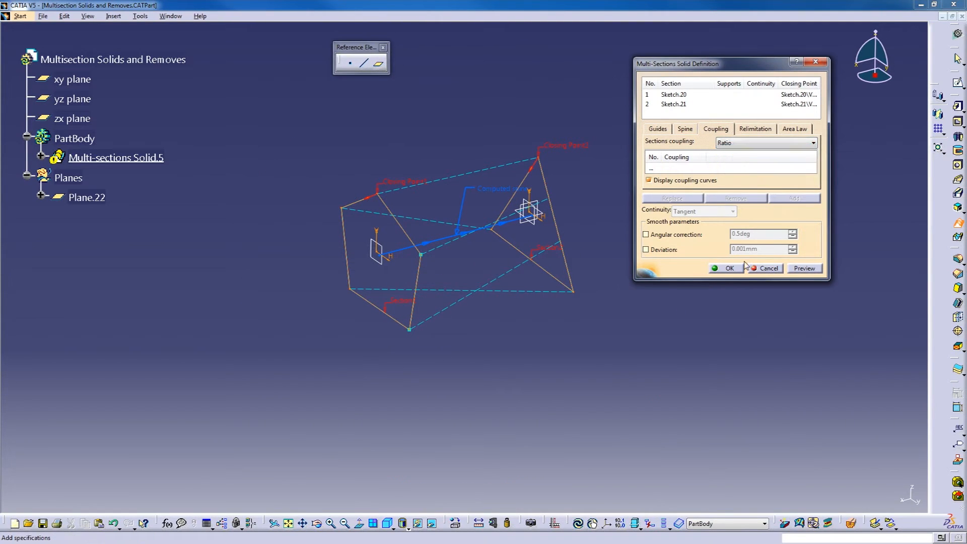
click(804, 268)
click(728, 268)
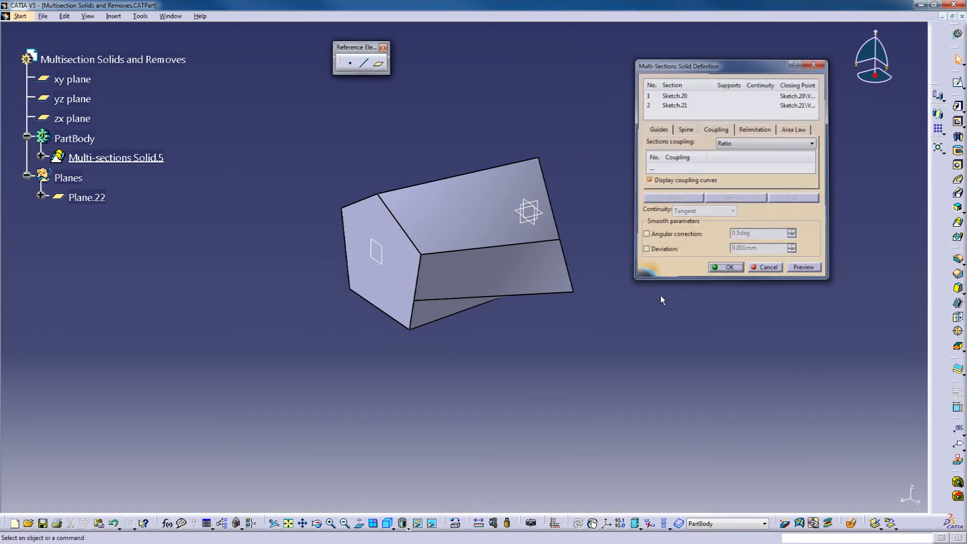
Undo the creation of the multi-sections solid
middle_drag(425, 309, 436, 250)
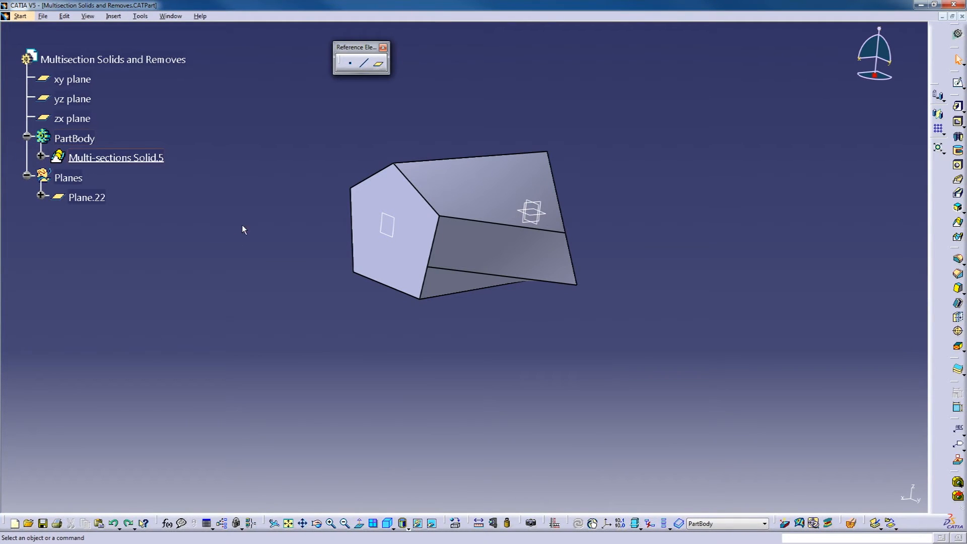
key(ctrl+z)
mouse_move(367, 195)
middle_down()
mouse_move(384, 285)
mouse_move(372, 255)
mouse_move(592, 282)
mouse_move(578, 261)
mouse_move(574, 270)
middle_up()
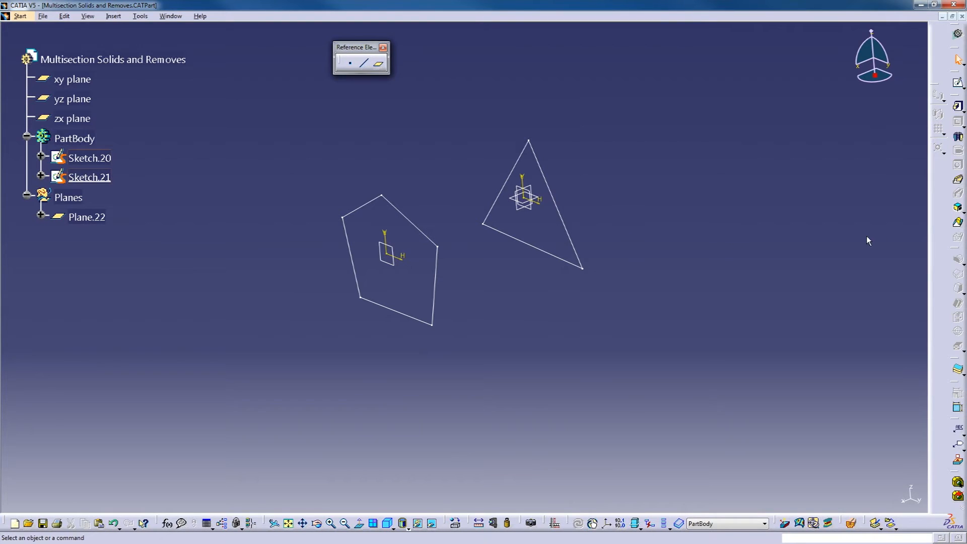
Start a new multi-sections solid using the pentagon Sketch.20 and the triangle Sketch.21 as its two sections
click(957, 225)
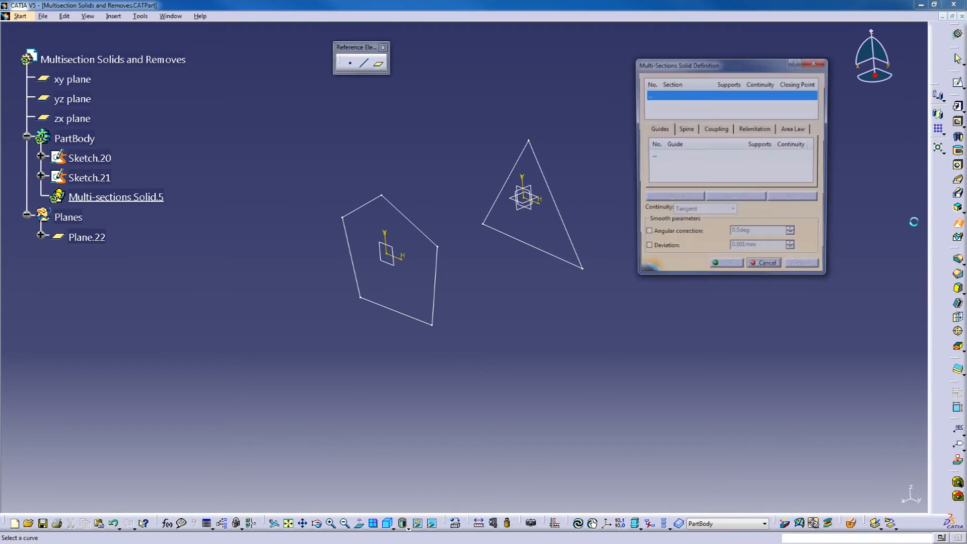
middle_drag(505, 263, 461, 249)
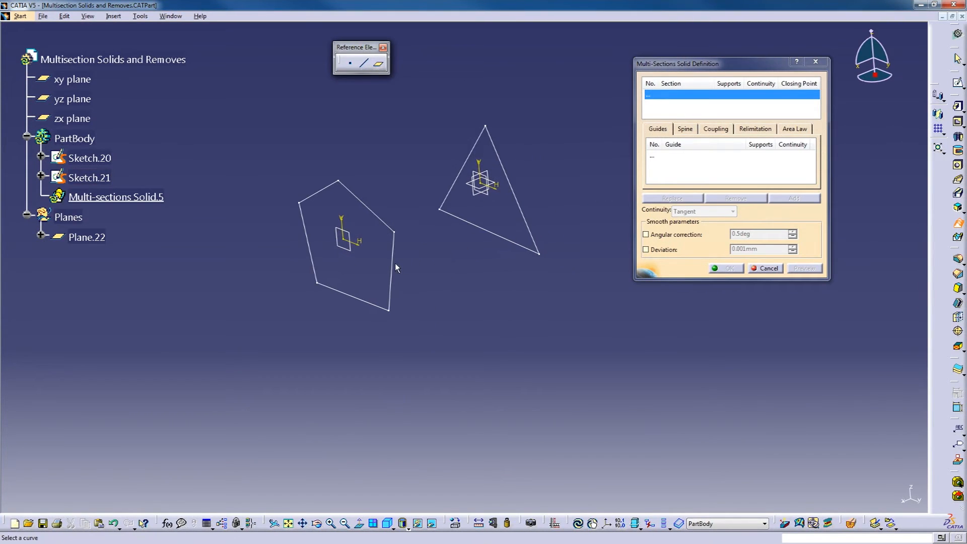
click(393, 261)
click(527, 216)
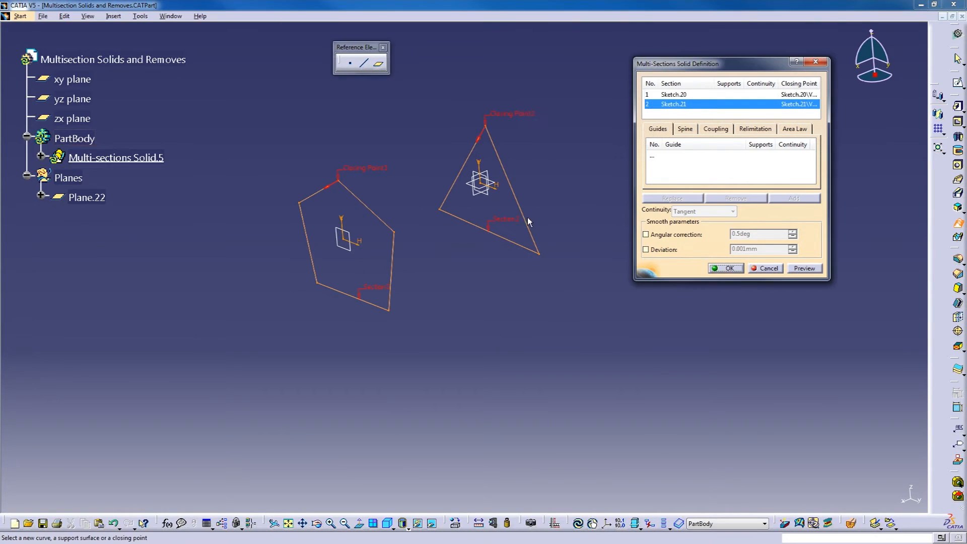
Add a coupling from the pentagon's lower-right vertex to the triangle's lower-right vertex
click(714, 131)
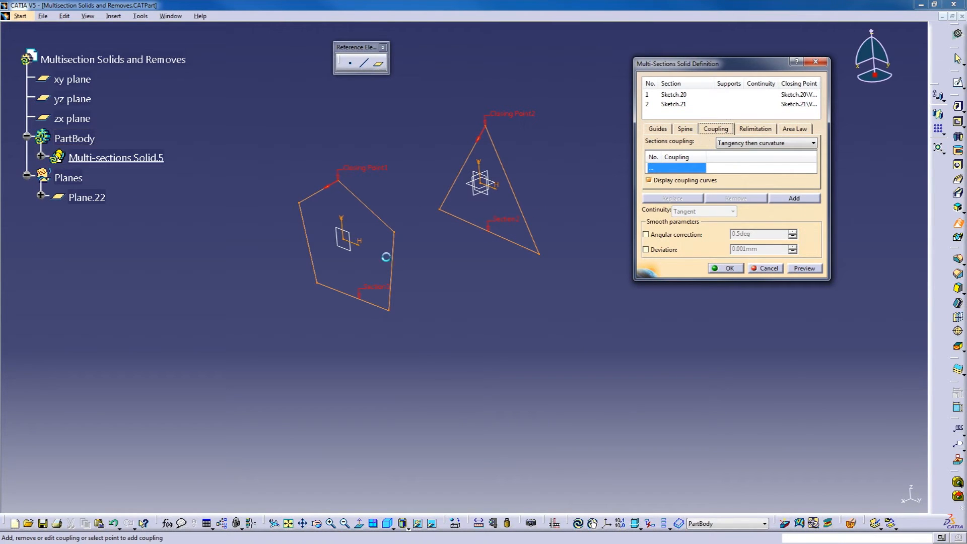
click(389, 310)
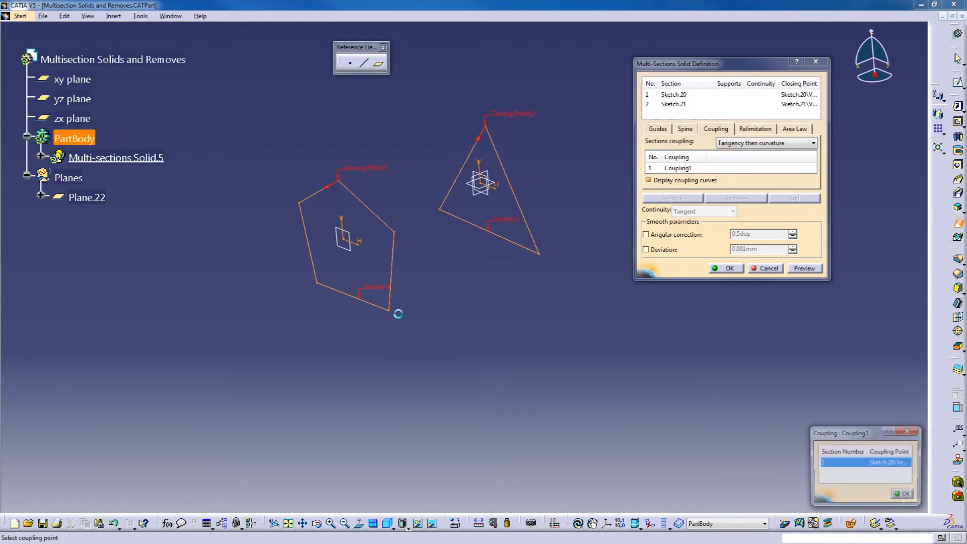
click(542, 255)
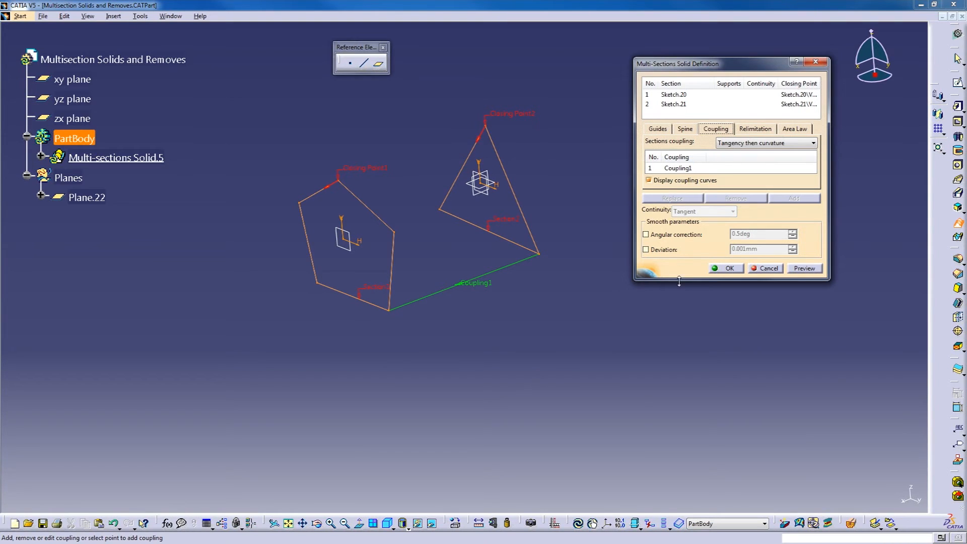
Enlarge the definition dialog and add a second coupling from the pentagon's lower-left vertex to the triangle's left vertex
drag(679, 280, 683, 366)
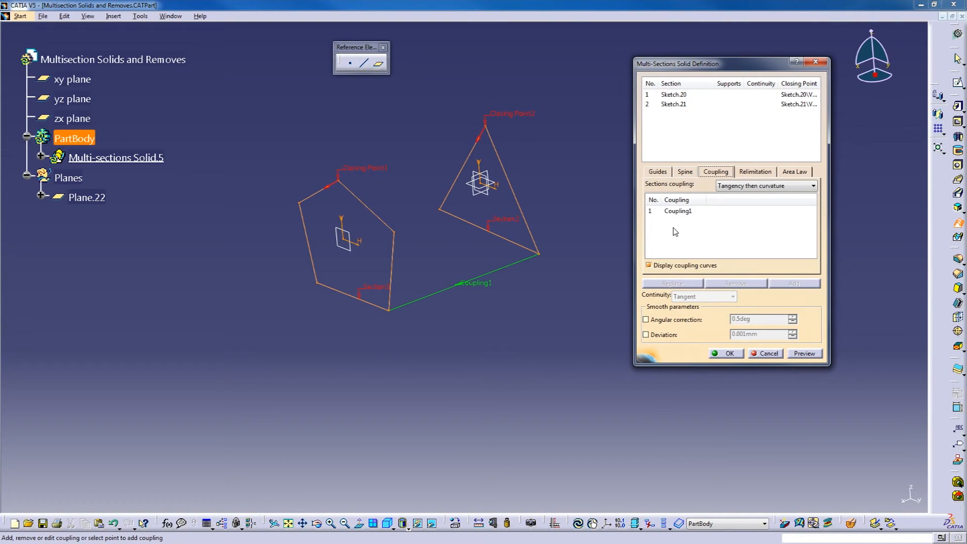
click(318, 283)
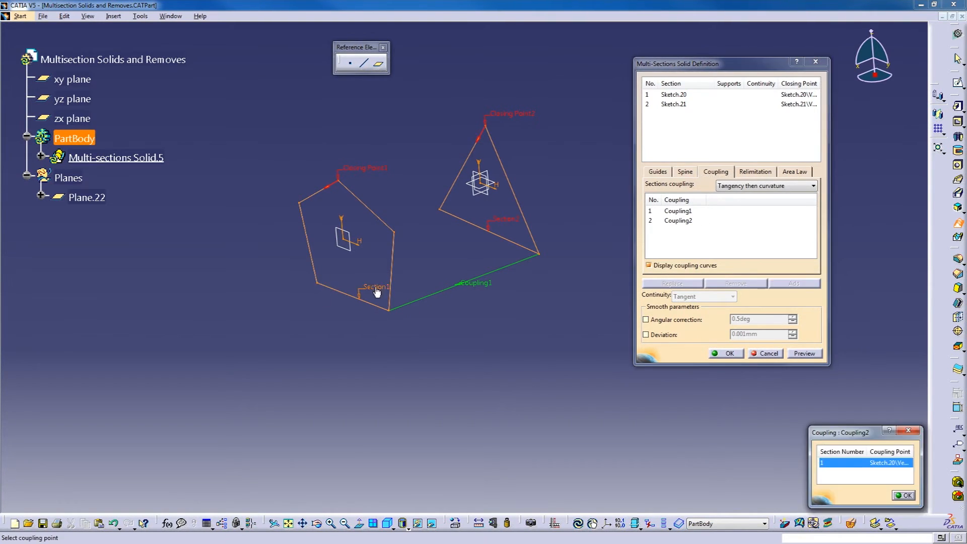
click(440, 211)
middle_drag(401, 259, 368, 198)
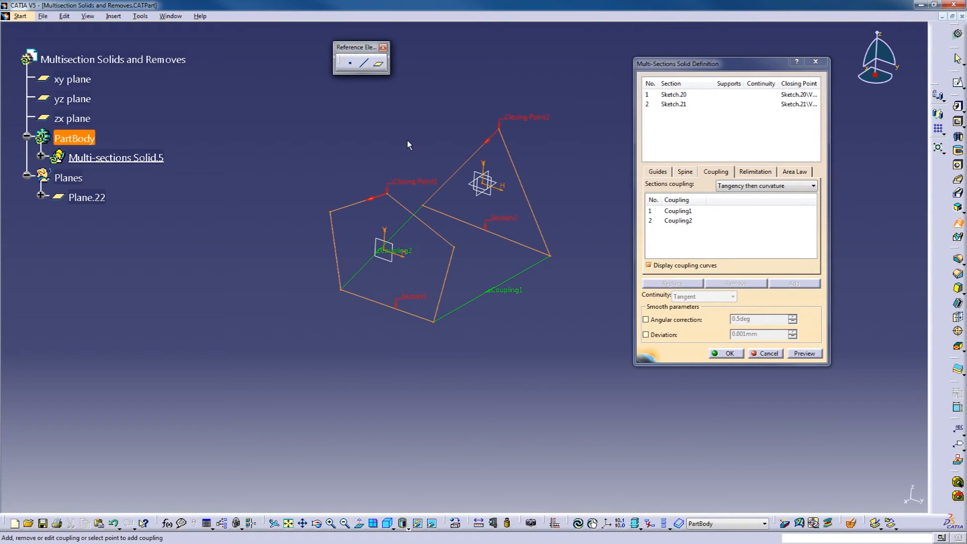
Start a third coupling at the pentagon's right vertex, and cancel the multi-sections solid definition
mouse_move(481, 260)
middle_down()
mouse_move(513, 197)
mouse_move(466, 232)
middle_up()
click(451, 229)
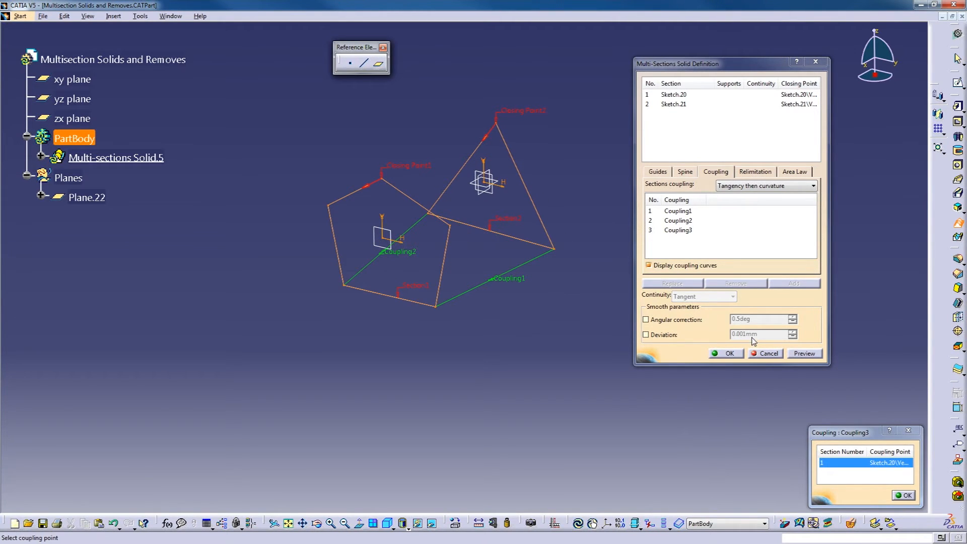
click(776, 355)
middle_drag(712, 314, 477, 288)
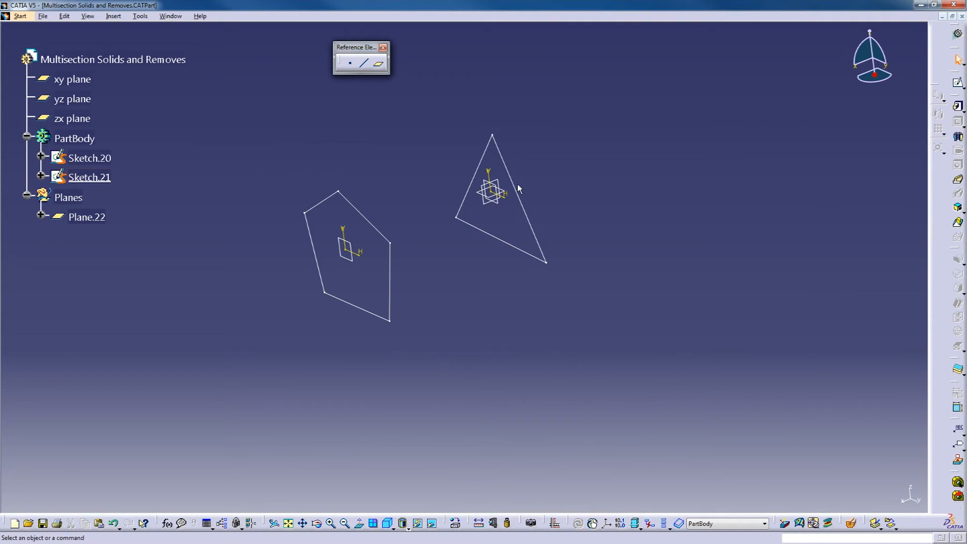
Create a Point-Point reference line from the pentagon's right vertex to the triangle's apex
mouse_move(429, 253)
middle_down()
mouse_move(457, 227)
mouse_move(401, 130)
middle_up()
drag(358, 55, 358, 64)
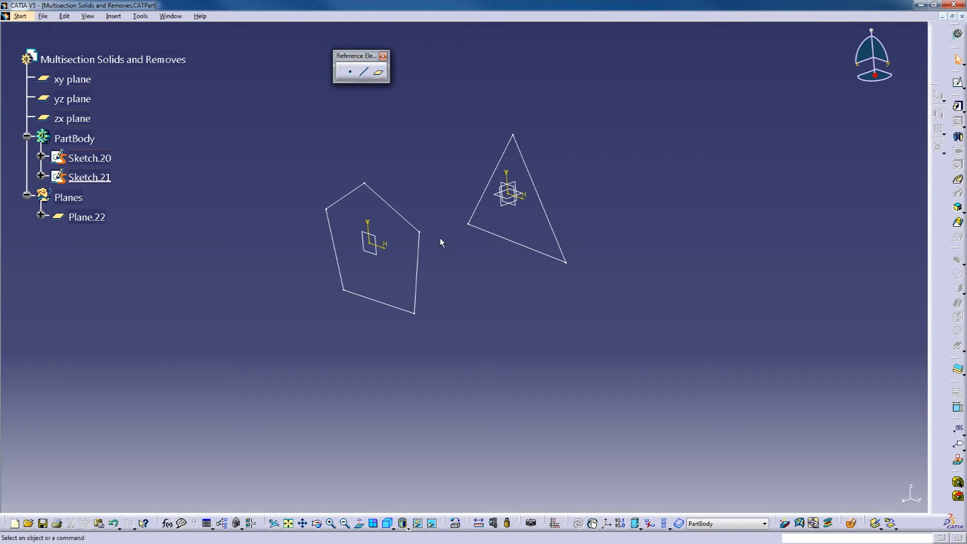
mouse_move(438, 237)
middle_down()
mouse_move(483, 309)
mouse_move(491, 244)
mouse_move(489, 289)
mouse_move(417, 266)
middle_up()
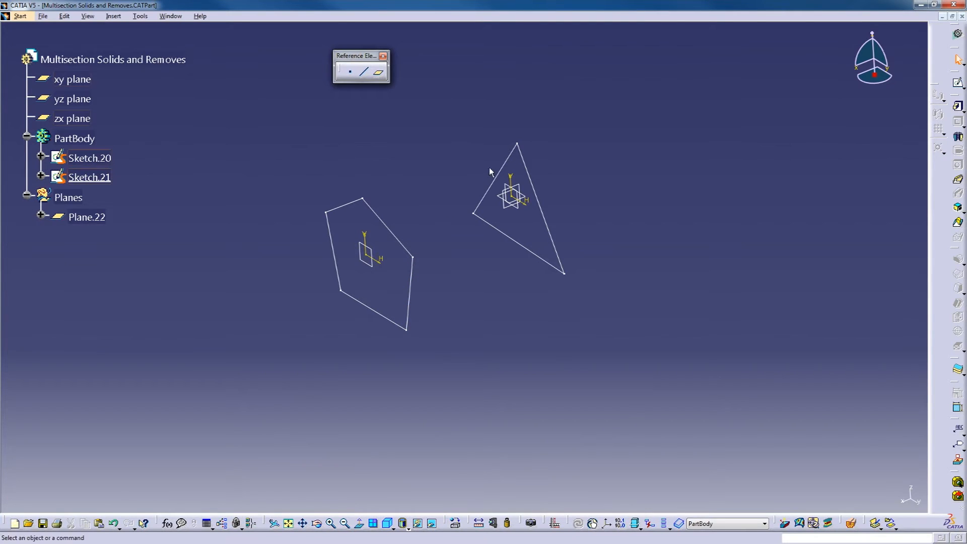
click(364, 72)
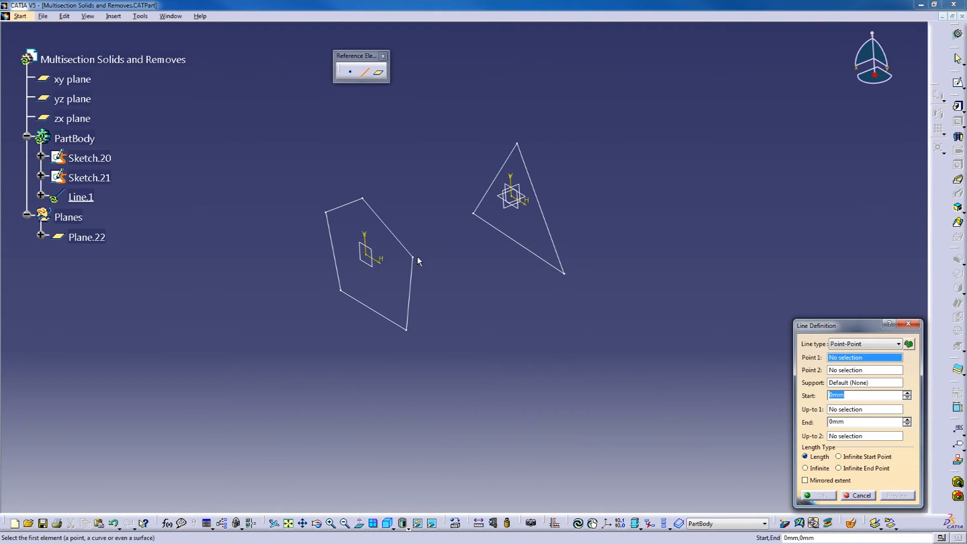
click(416, 257)
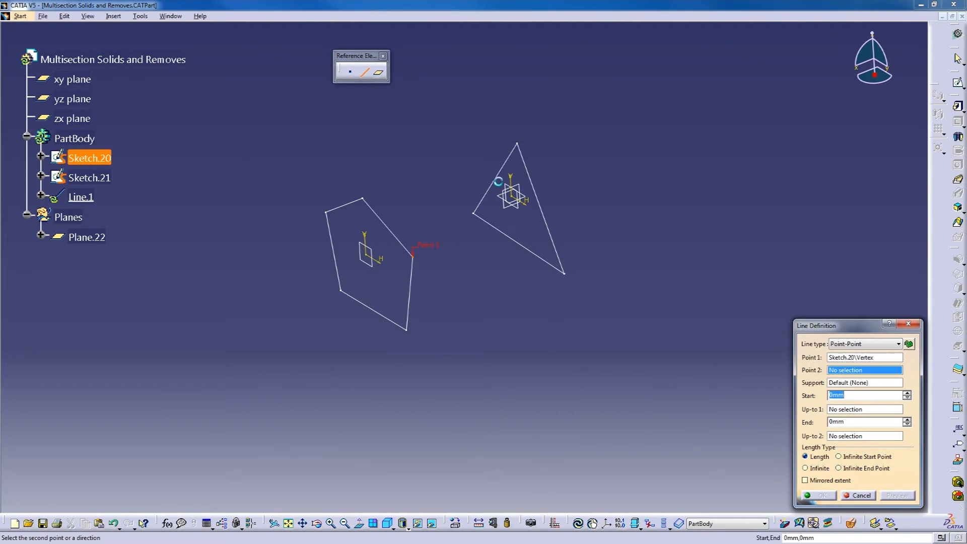
click(518, 144)
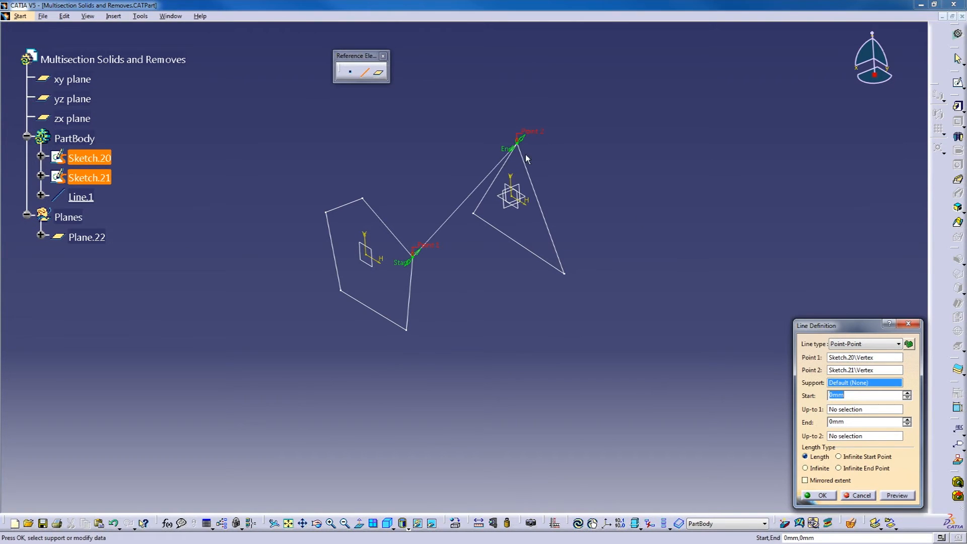
click(818, 495)
Delete the reference line connecting the pentagon and the triangle
middle_drag(409, 271, 449, 250)
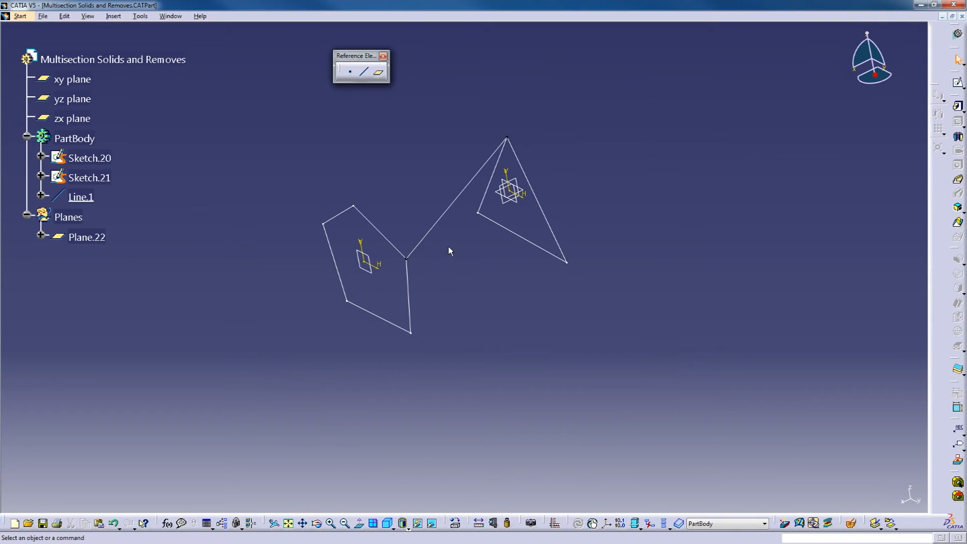
click(457, 209)
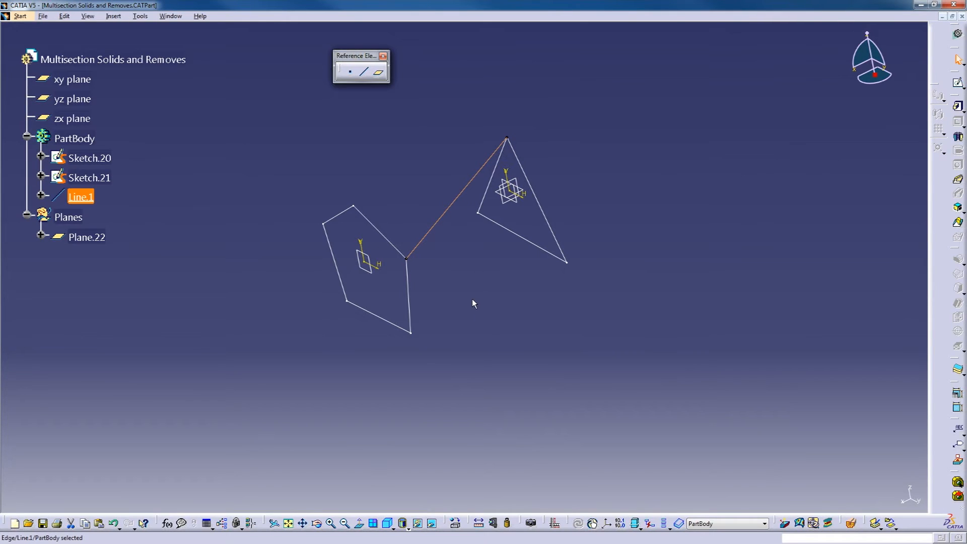
key(Delete)
click(563, 155)
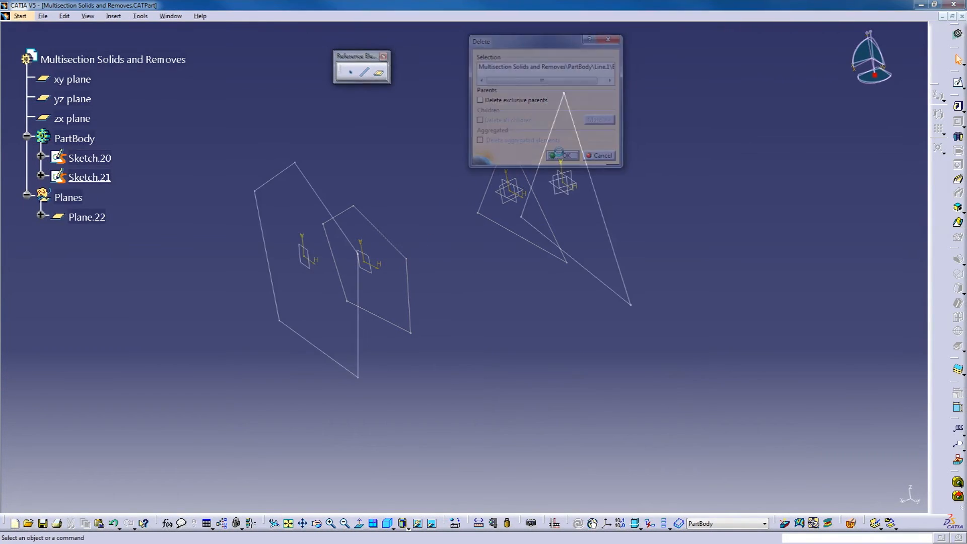
Create an On curve reference point on the triangle's left edge, 70 mm along the curve from its apex
click(349, 71)
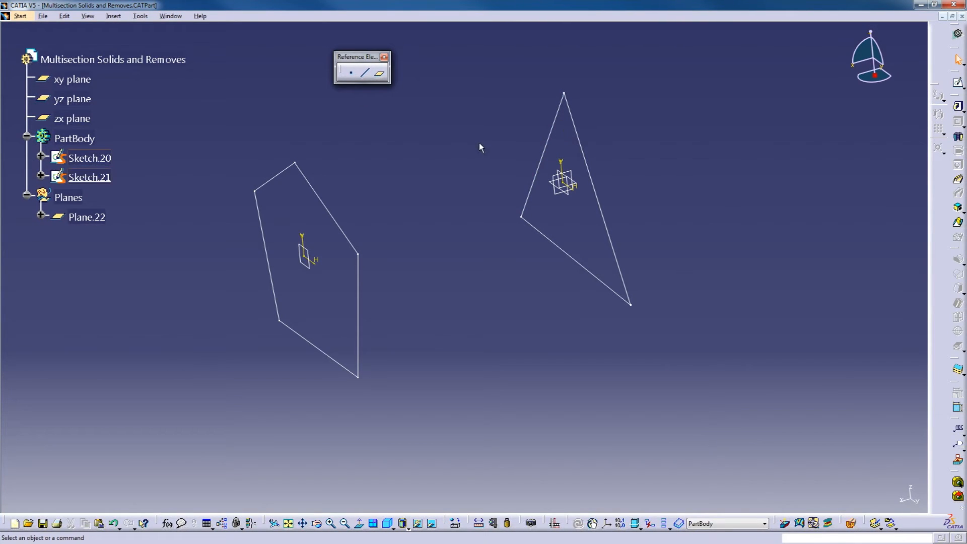
click(349, 74)
drag(732, 124, 738, 119)
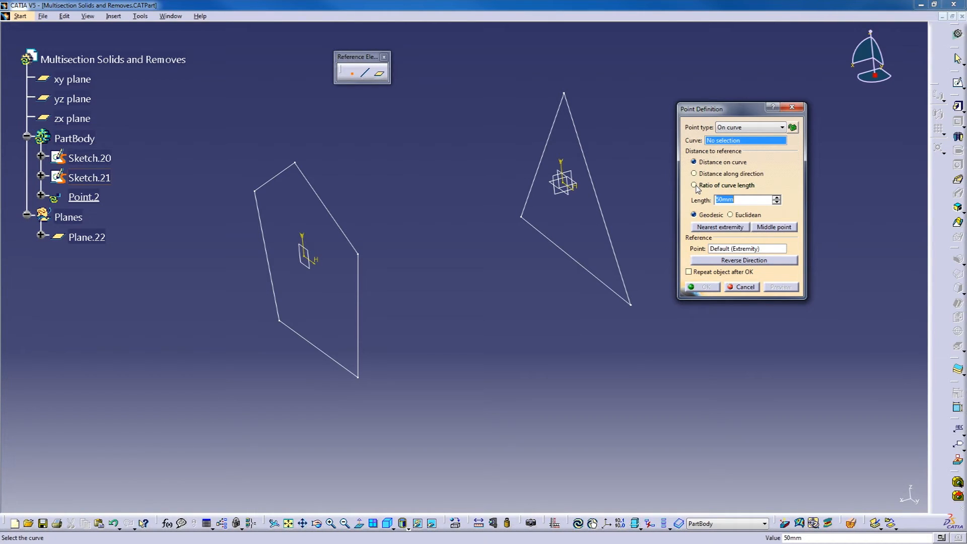
click(546, 147)
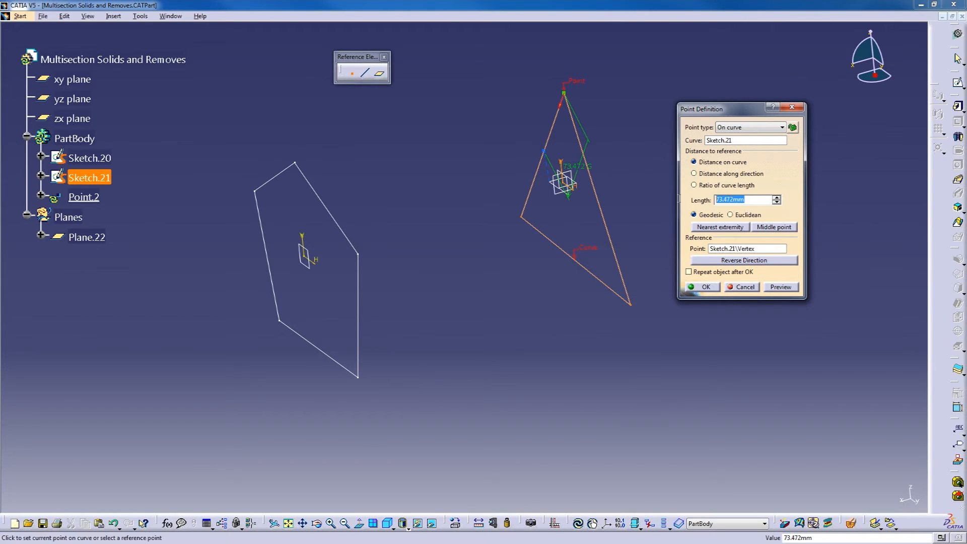
text(70)
click(706, 286)
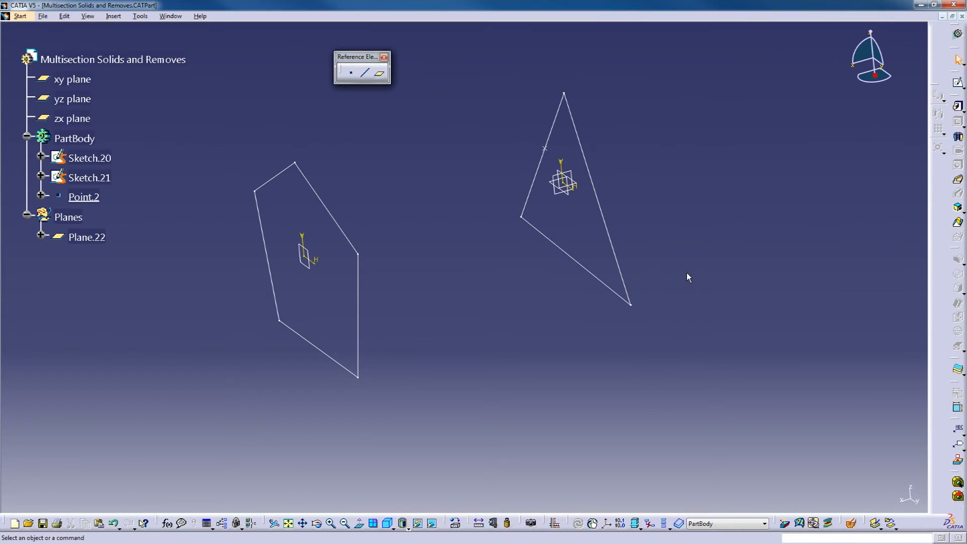
Create an On curve reference point on the triangle's right edge, 70 mm along the curve from its apex
middle_click(465, 192)
middle_drag(479, 293, 503, 242)
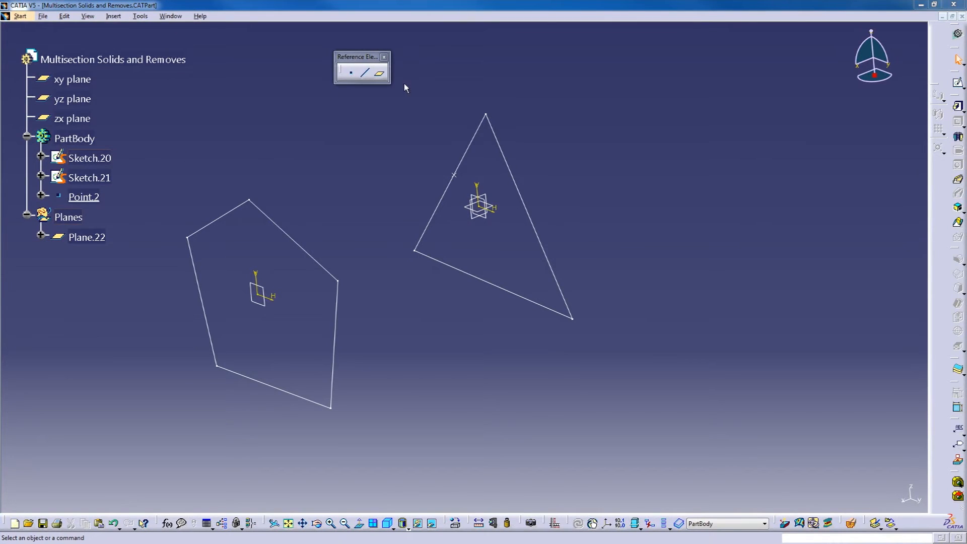
click(353, 74)
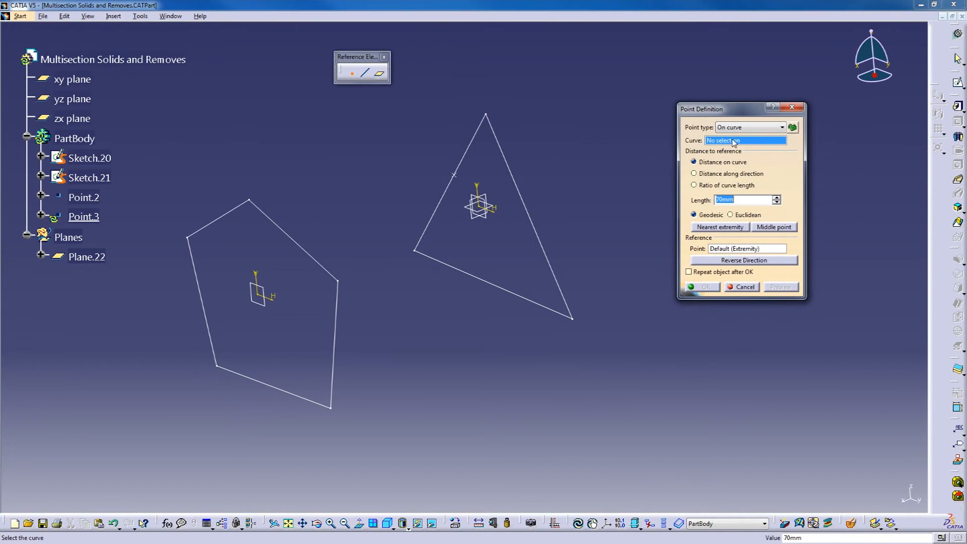
click(472, 147)
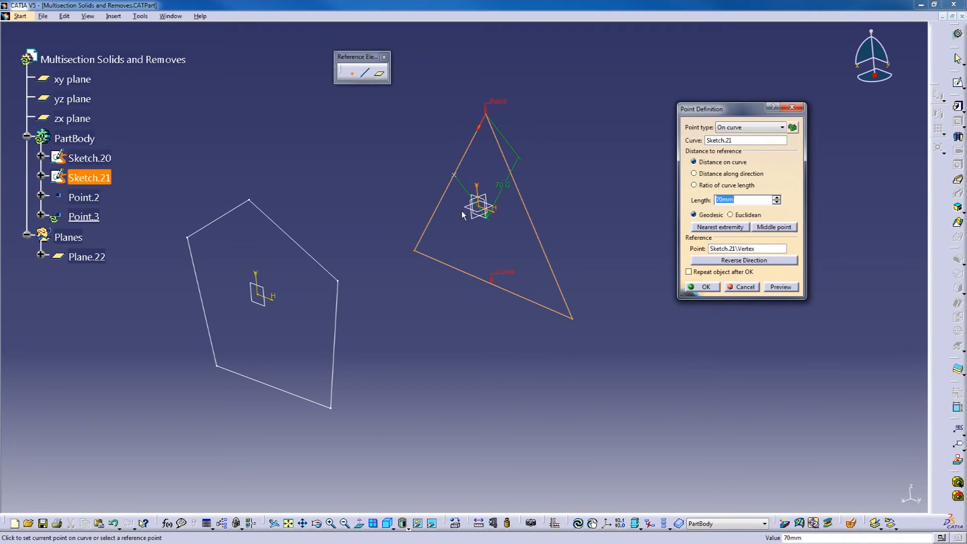
click(507, 183)
click(479, 127)
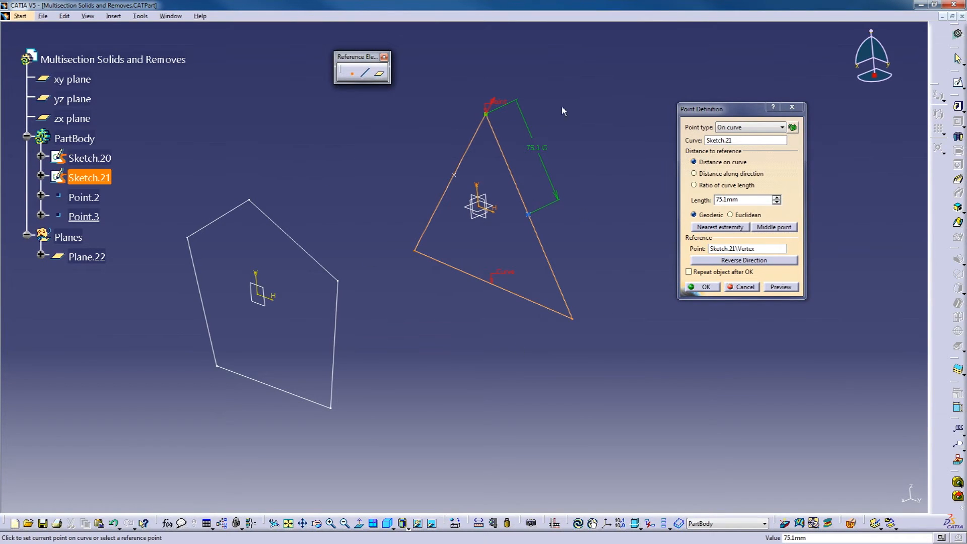
double_click(713, 200)
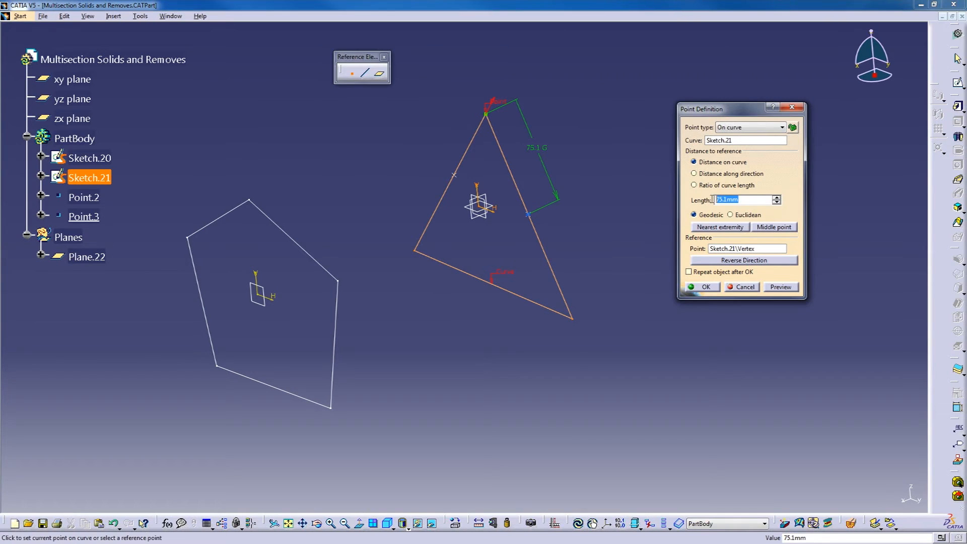
text(70)
click(705, 286)
Start a multi-sections solid with the pentagon sketch as the first section and the triangle sketch as the second
middle_drag(582, 238, 539, 226)
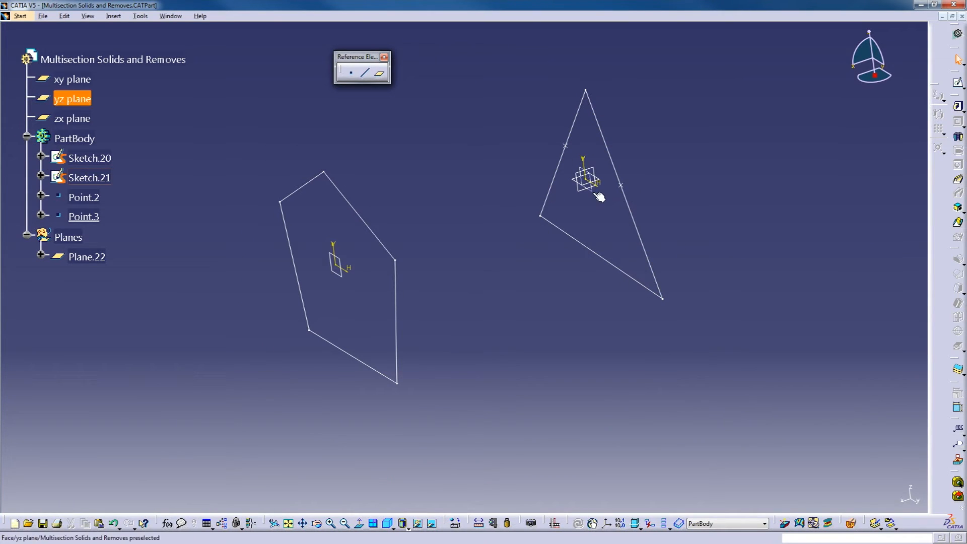
mouse_move(458, 158)
middle_down()
mouse_move(467, 209)
mouse_move(466, 198)
mouse_move(431, 207)
middle_up()
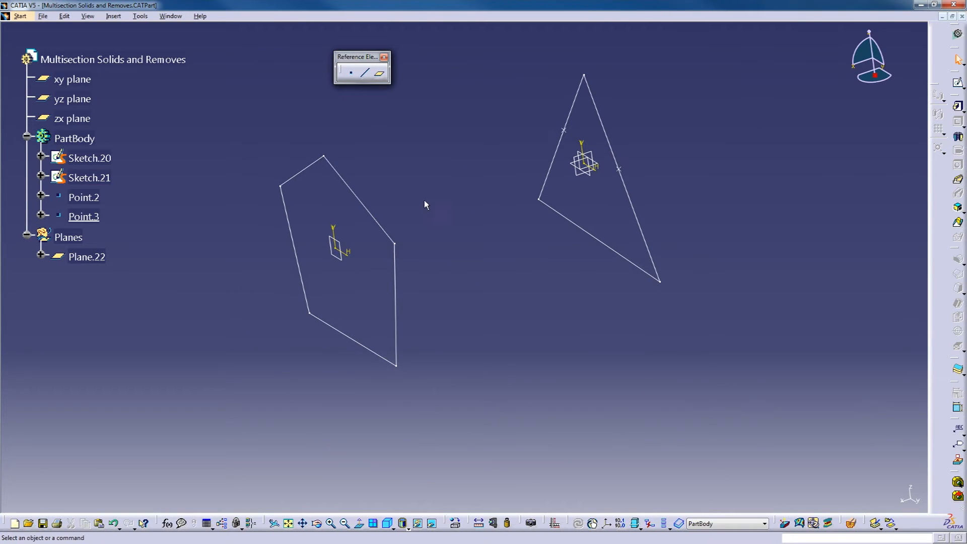
click(957, 221)
drag(723, 66, 764, 102)
click(394, 313)
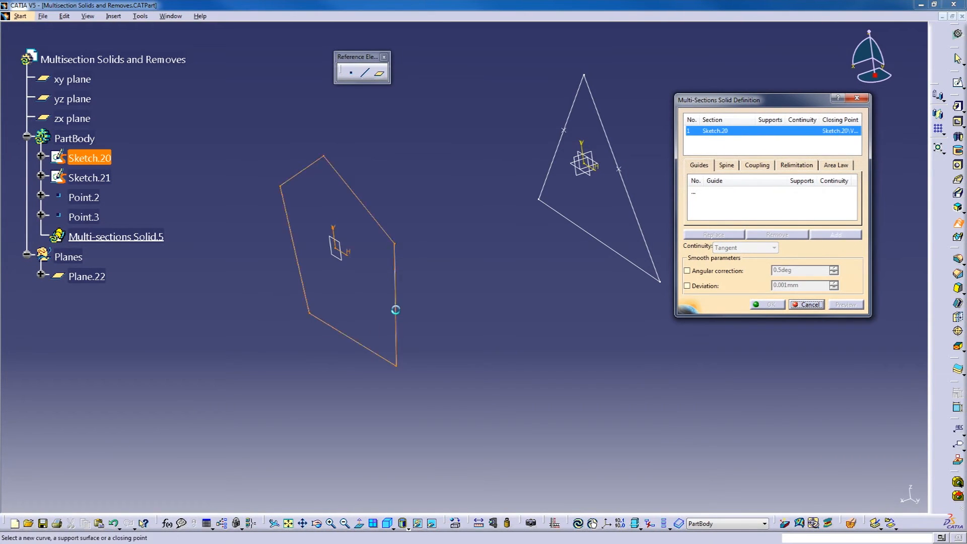
click(638, 221)
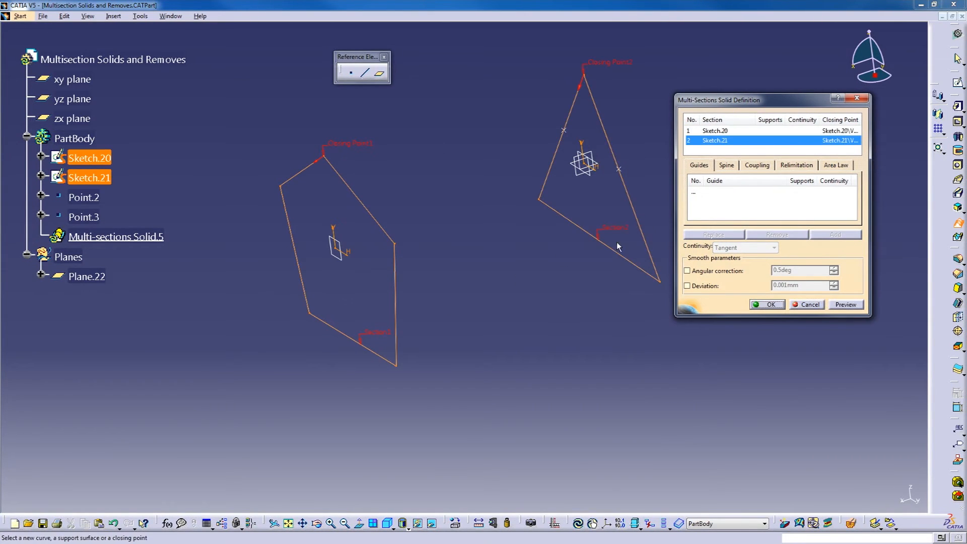
Add a coupling from the pentagon's lower-right vertex to the triangle's lower-right vertex
middle_drag(515, 318, 491, 315)
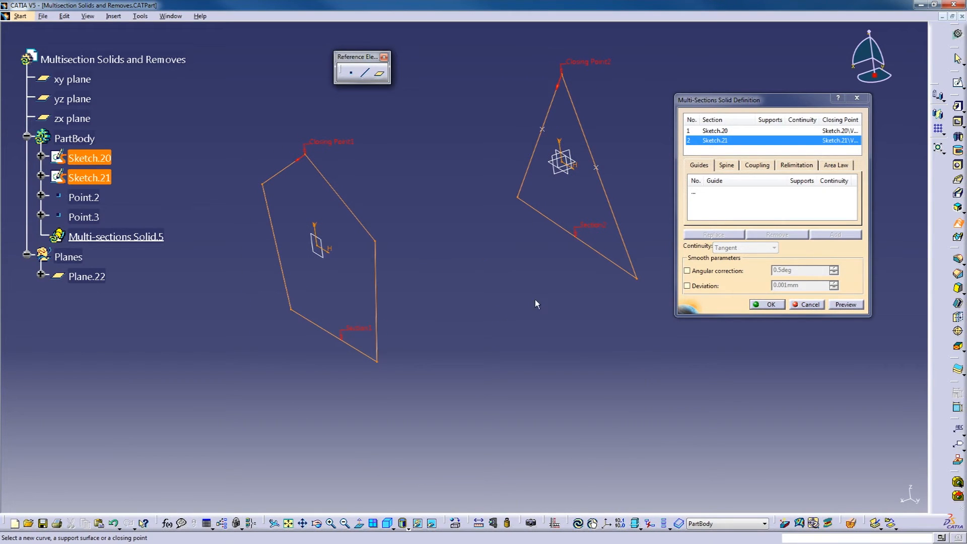
click(758, 165)
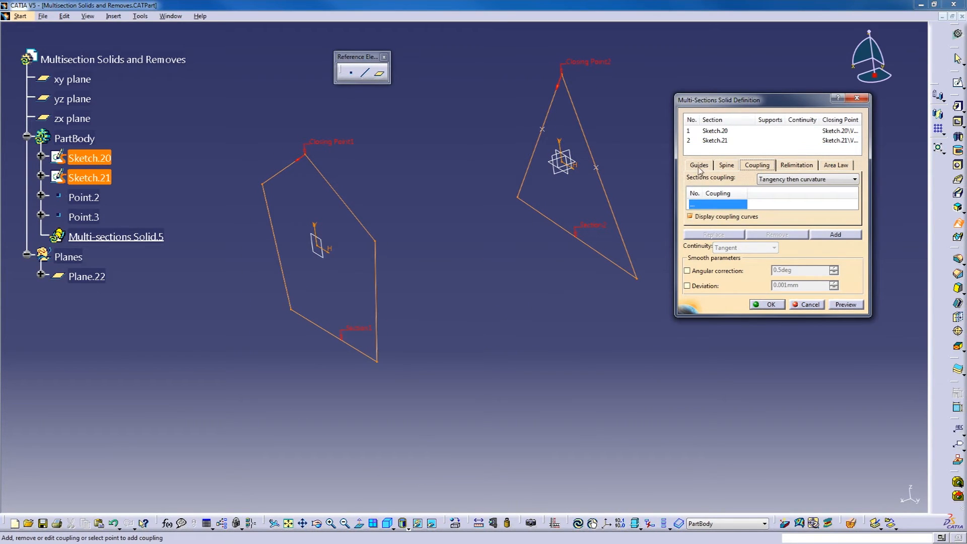
drag(719, 315, 716, 414)
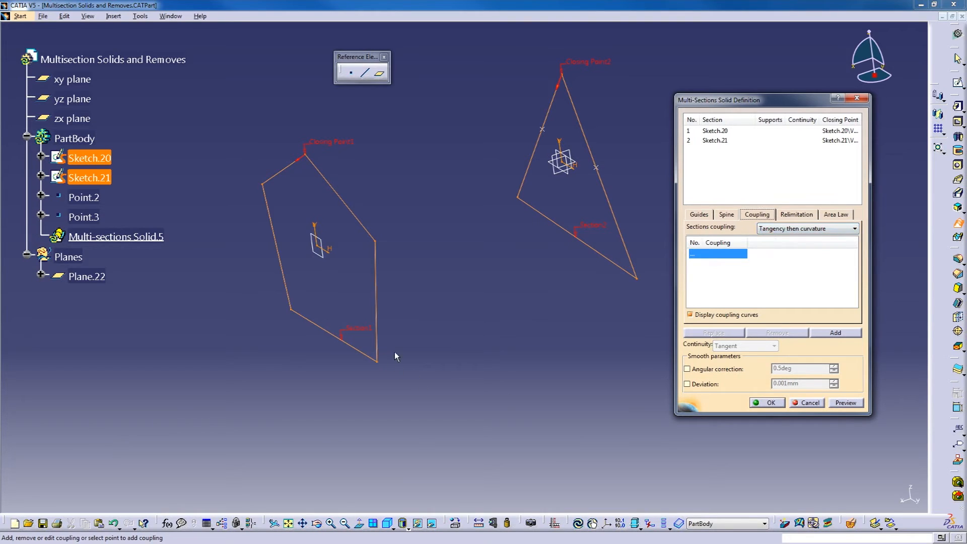
click(828, 270)
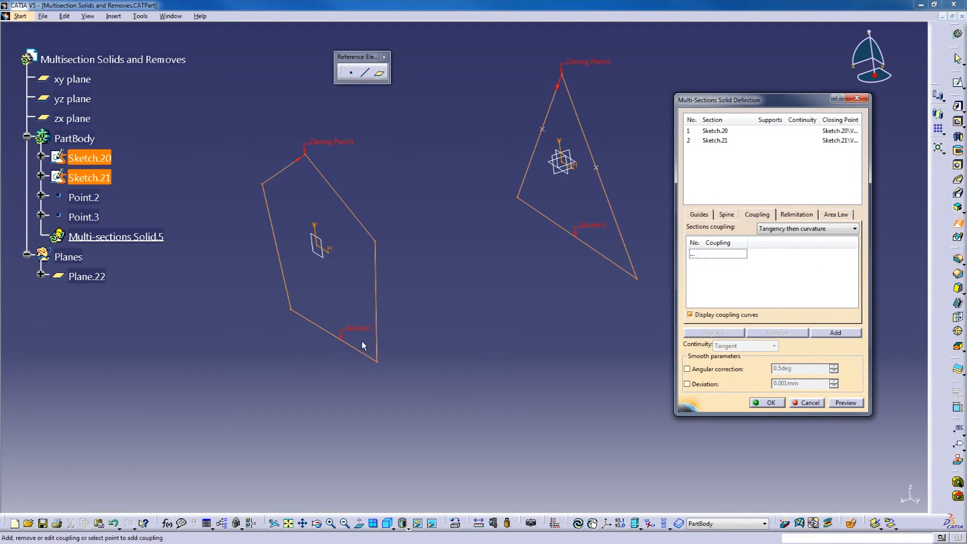
click(377, 361)
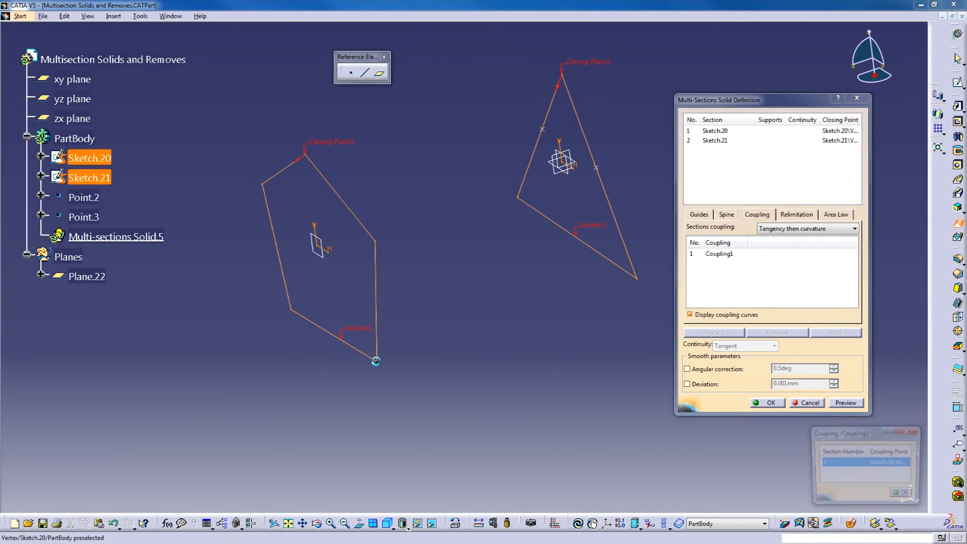
click(637, 278)
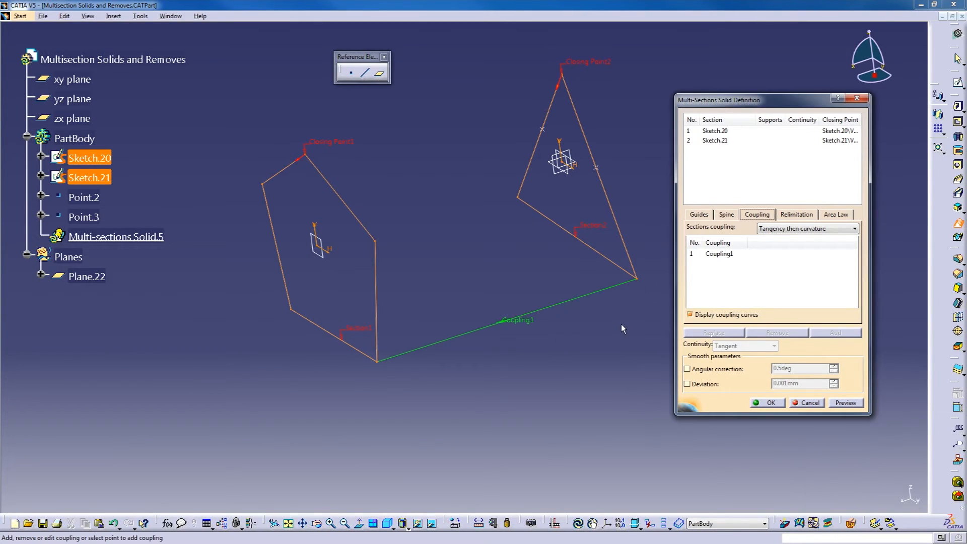
Couple the lower-left vertices of both sections, and couple the pentagon's left vertex to the reference point on the triangle's left edge
mouse_move(376, 328)
middle_down()
mouse_move(341, 312)
mouse_move(587, 274)
mouse_move(538, 240)
mouse_move(512, 302)
mouse_move(478, 307)
middle_up()
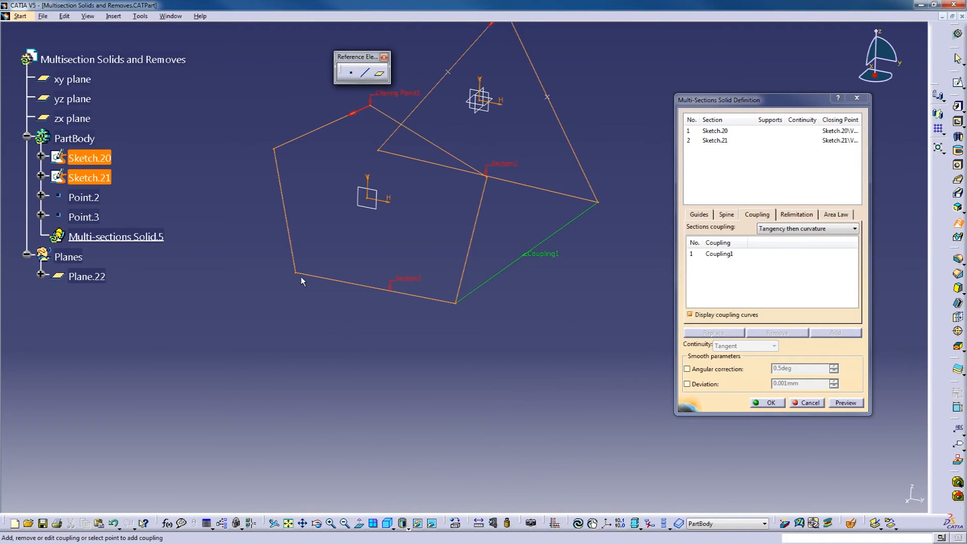
click(301, 278)
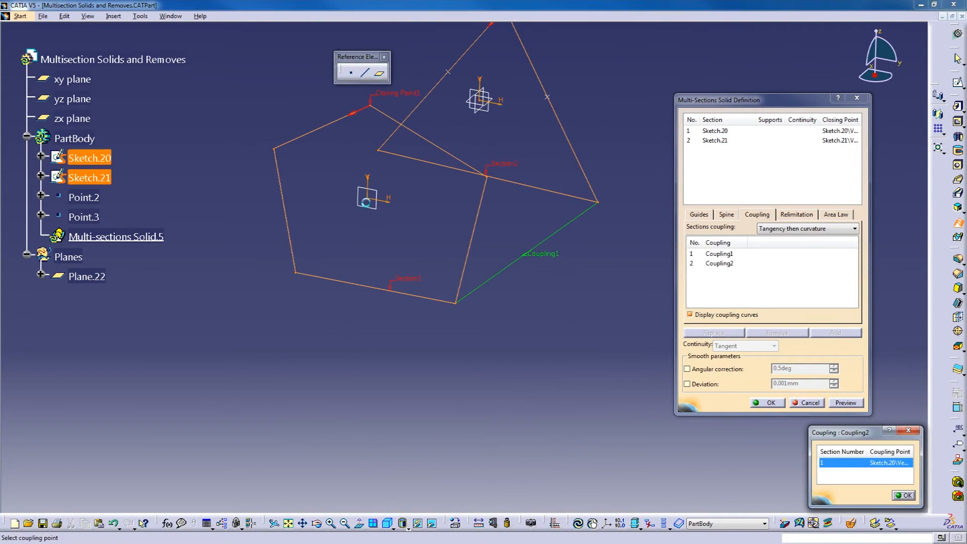
click(377, 152)
mouse_move(304, 157)
middle_down()
mouse_move(335, 233)
mouse_move(302, 211)
middle_up()
click(286, 202)
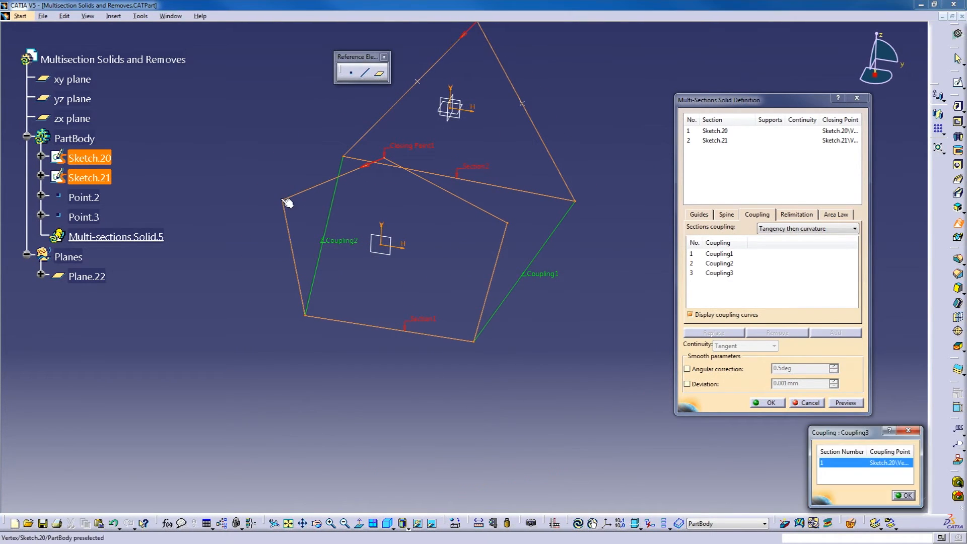
click(418, 81)
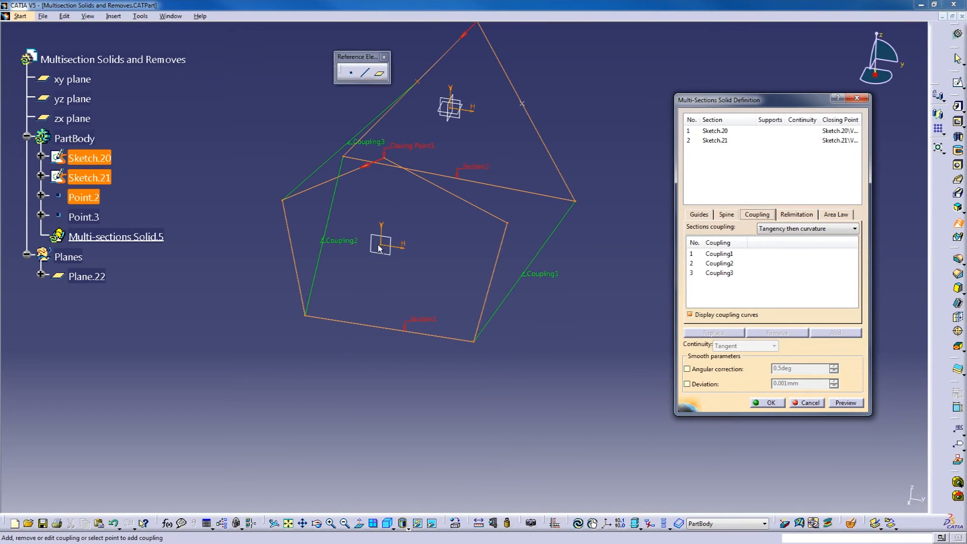
Add a coupling from the pentagon's right vertex to the reference point on the triangle's right edge
mouse_move(430, 260)
middle_down()
mouse_move(388, 241)
mouse_move(430, 251)
middle_up()
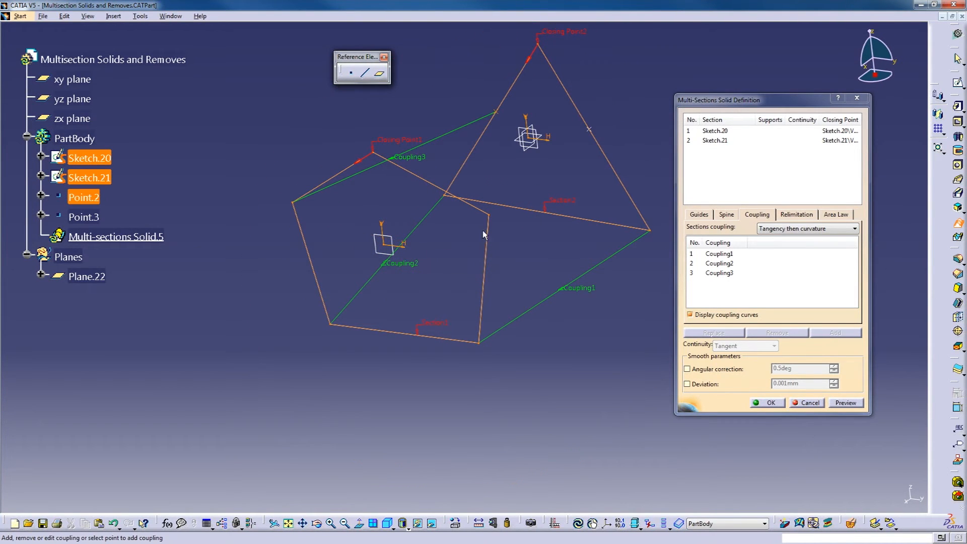
click(488, 215)
click(595, 135)
mouse_move(396, 183)
middle_down()
mouse_move(402, 246)
mouse_move(447, 274)
middle_up()
middle_drag(465, 131, 484, 164)
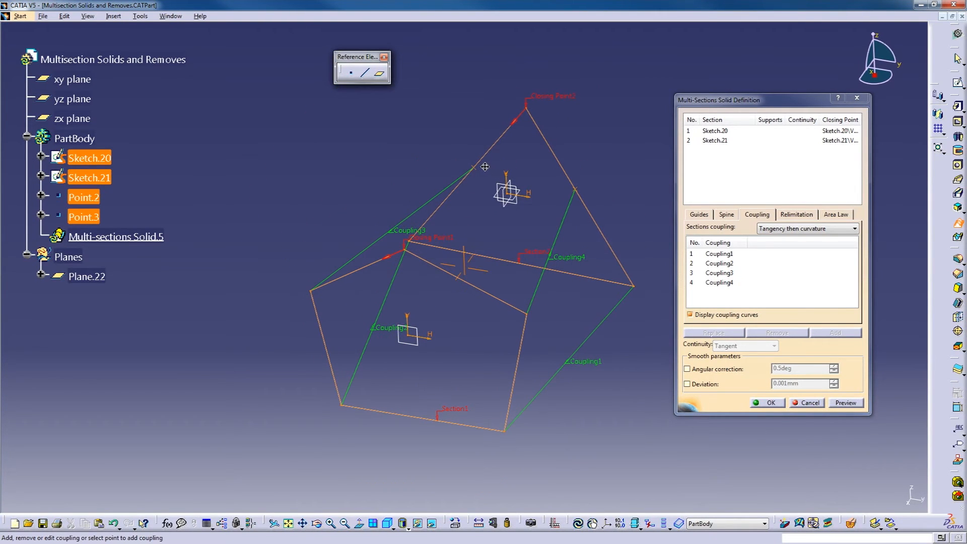
click(526, 110)
click(533, 104)
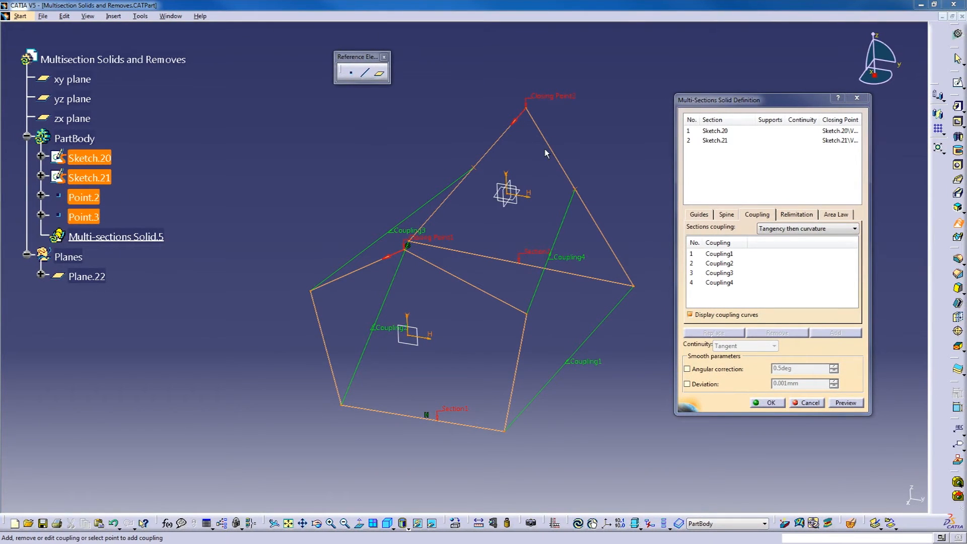
right_click(556, 100)
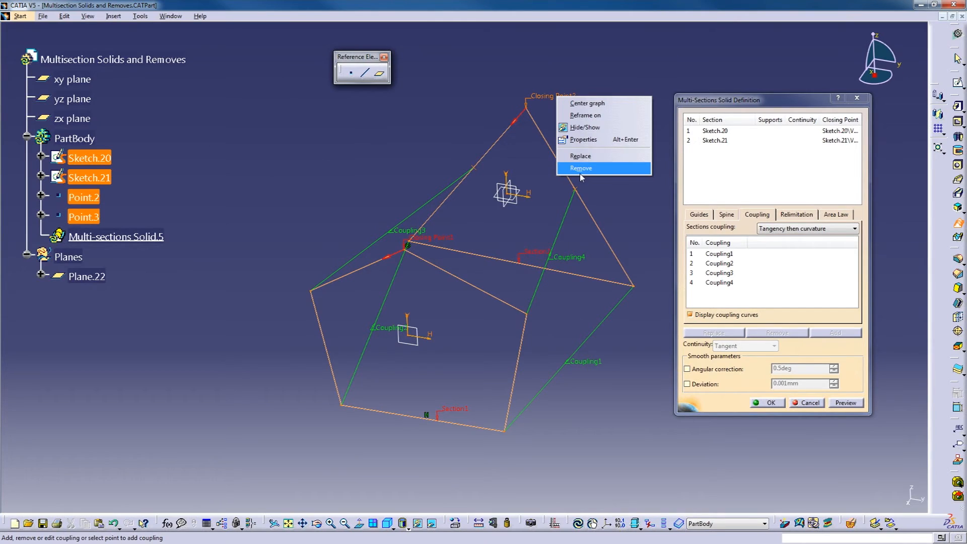
click(587, 128)
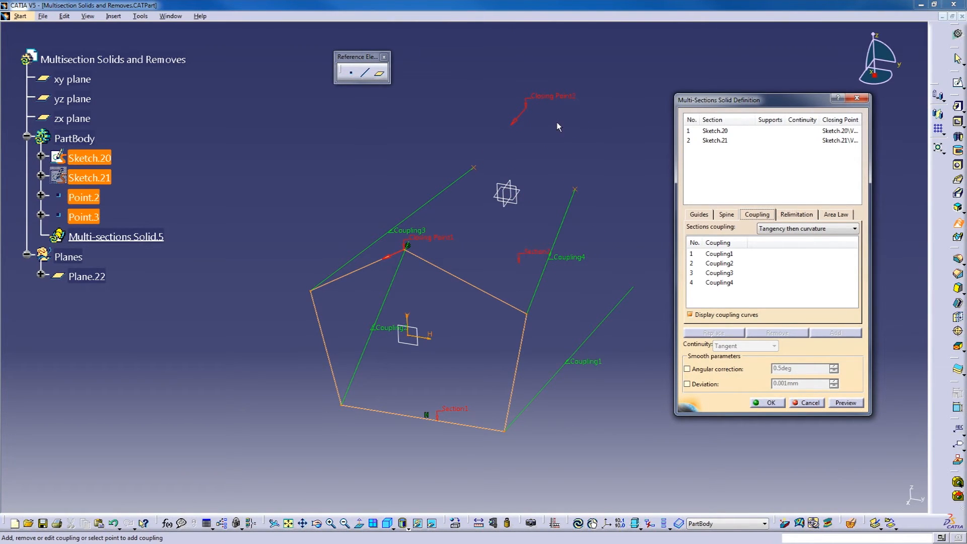
right_click(556, 103)
click(584, 132)
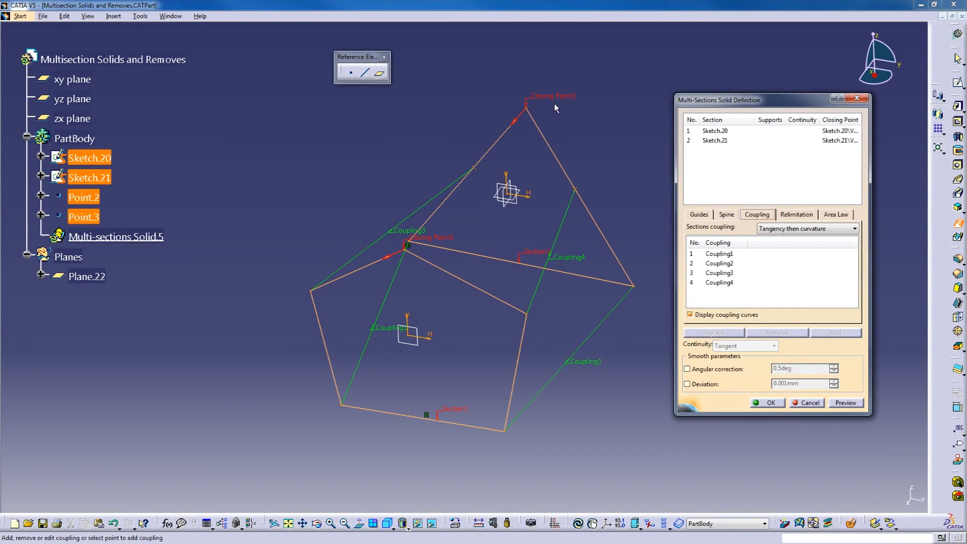
Replace the triangle's closing point with the reference point on its right edge, and the pentagon's closing point with its right vertex
right_click(555, 100)
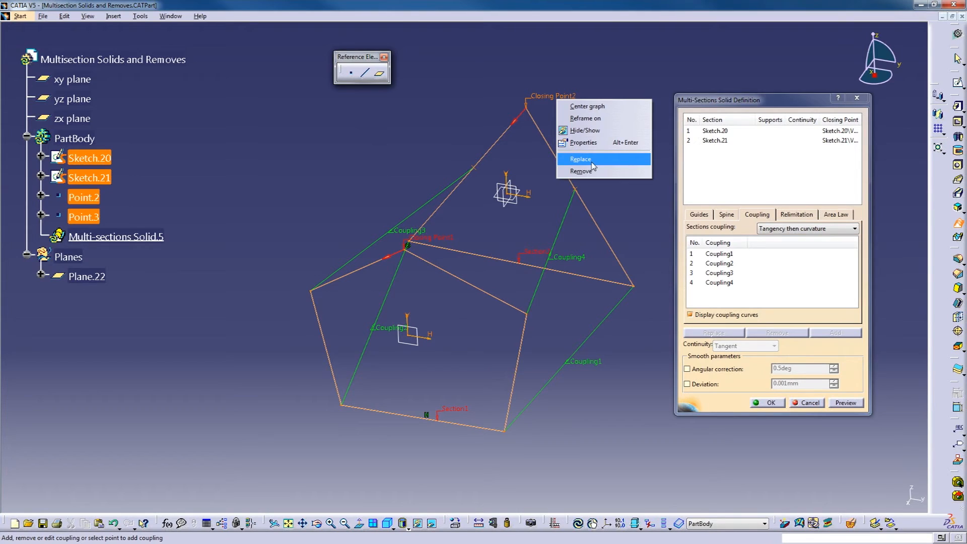
click(592, 160)
click(576, 191)
right_click(434, 237)
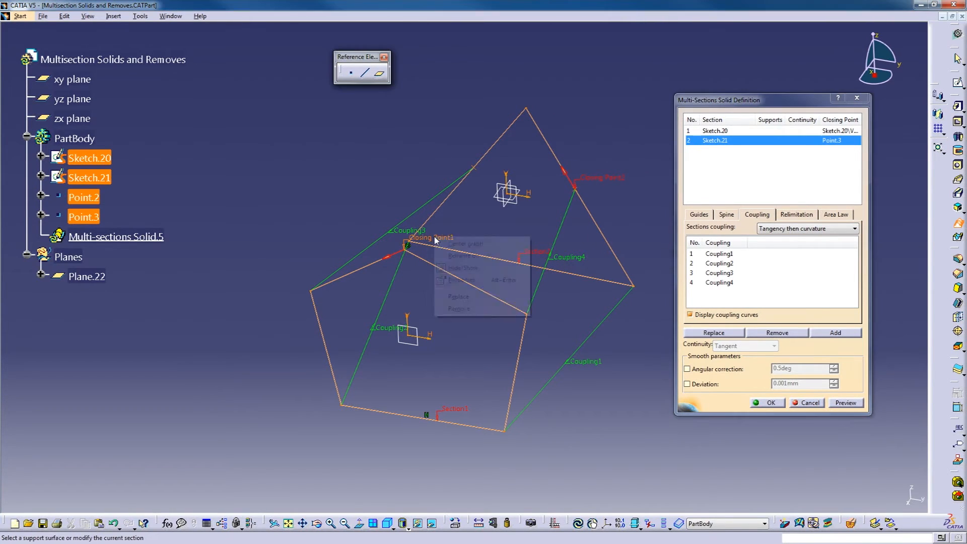
click(467, 300)
click(527, 314)
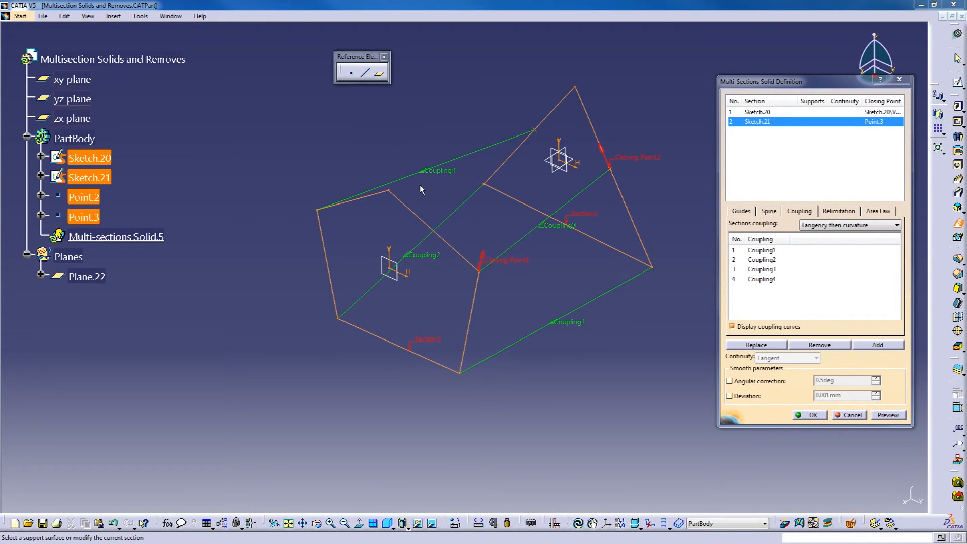
middle_drag(452, 205, 472, 228)
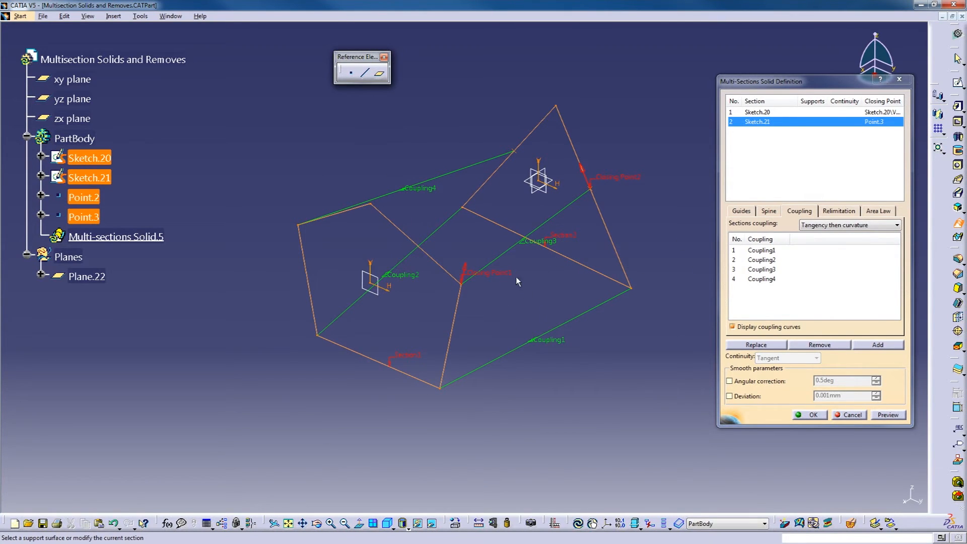
middle_drag(420, 211, 440, 222)
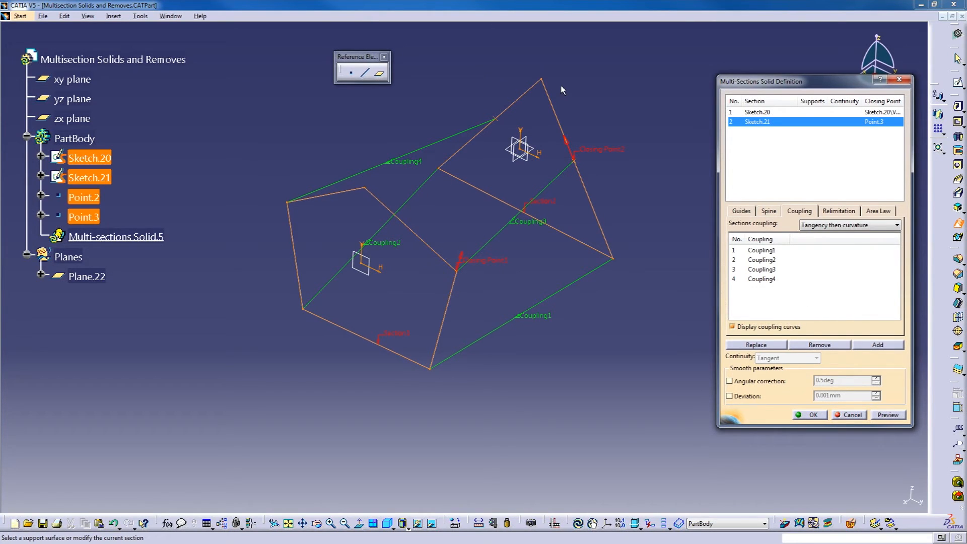
mouse_move(512, 190)
middle_down()
mouse_move(485, 176)
mouse_move(520, 198)
middle_up()
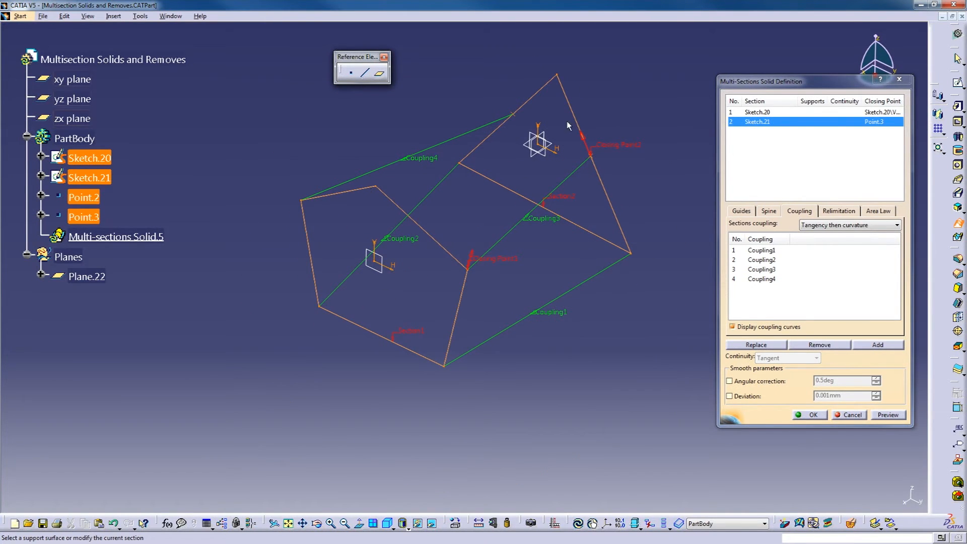
Add a fifth coupling from the pentagon's top vertex to the triangle's top vertex
click(779, 295)
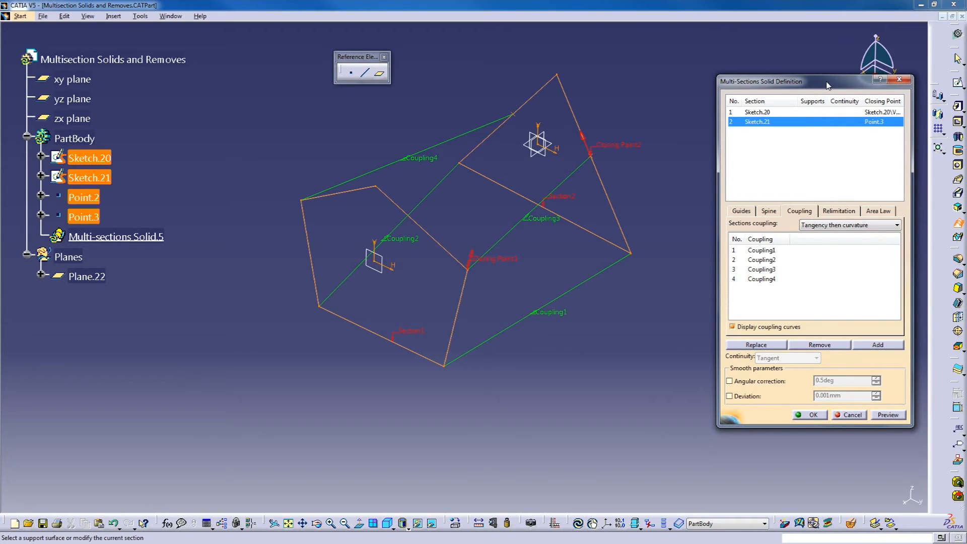
click(799, 213)
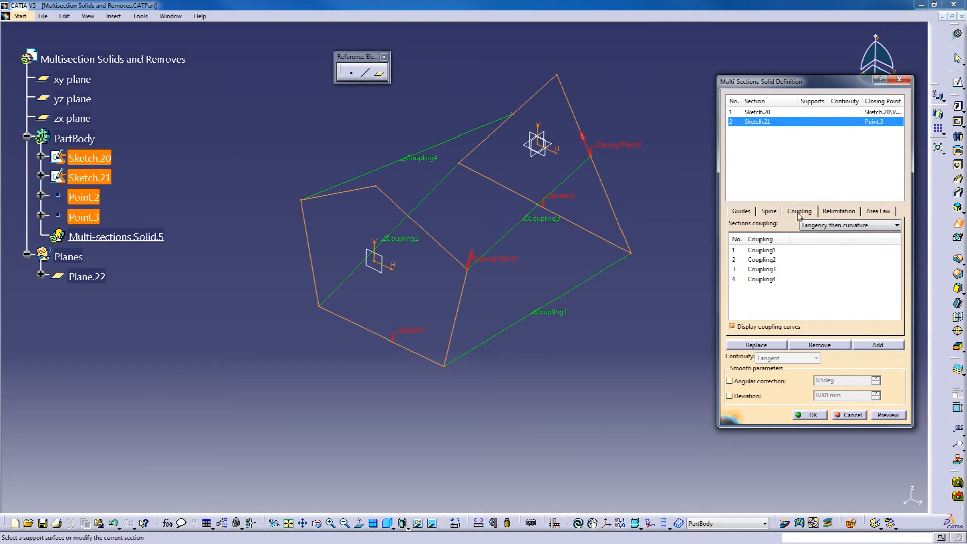
click(877, 346)
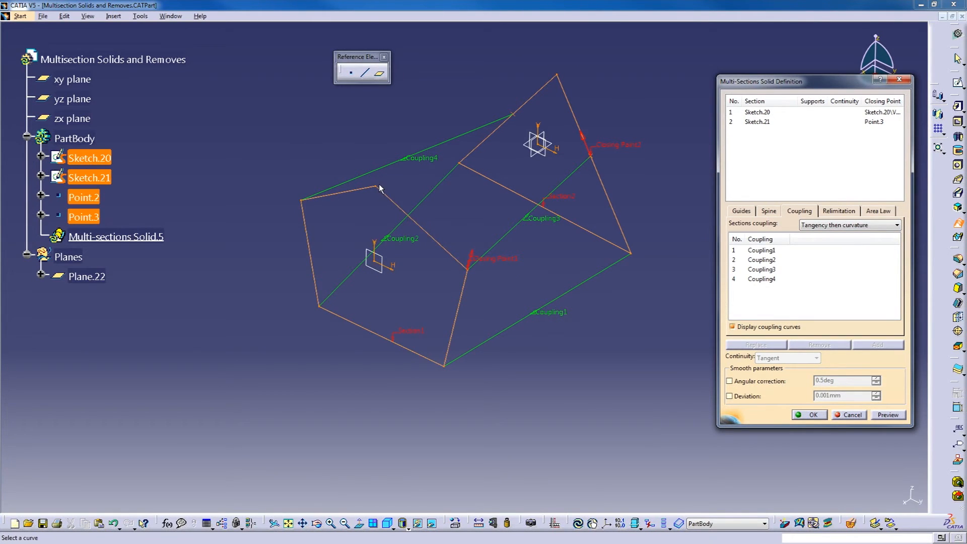
click(851, 279)
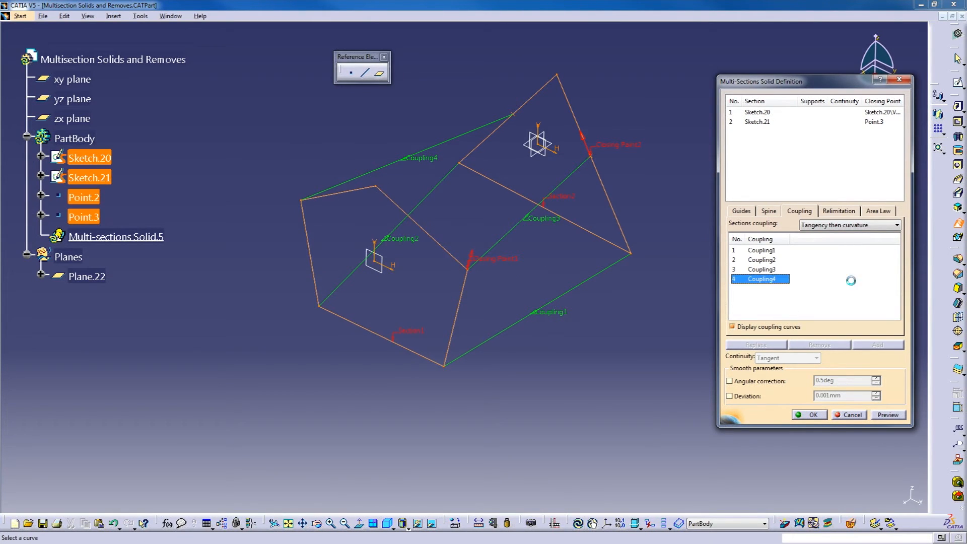
click(821, 303)
click(767, 211)
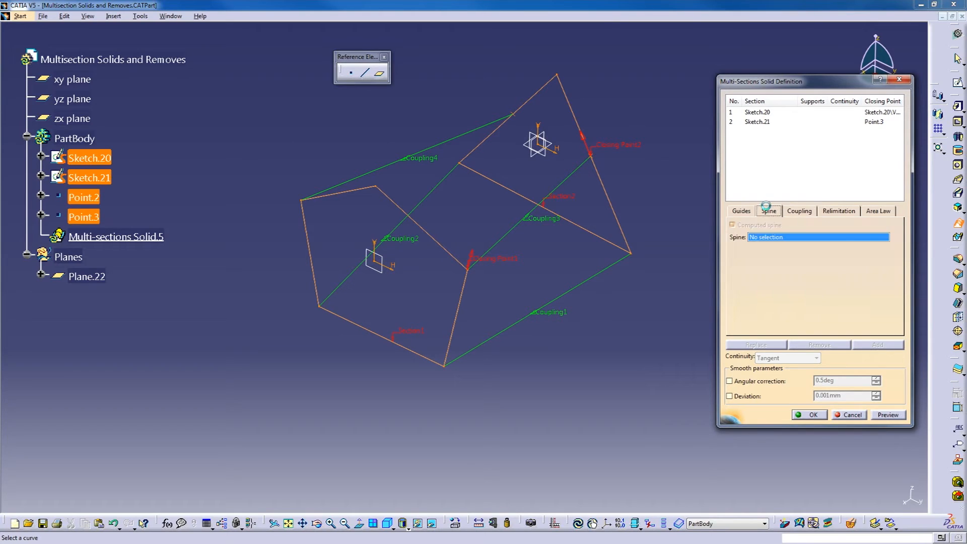
click(799, 212)
click(821, 302)
click(768, 211)
click(799, 210)
click(803, 314)
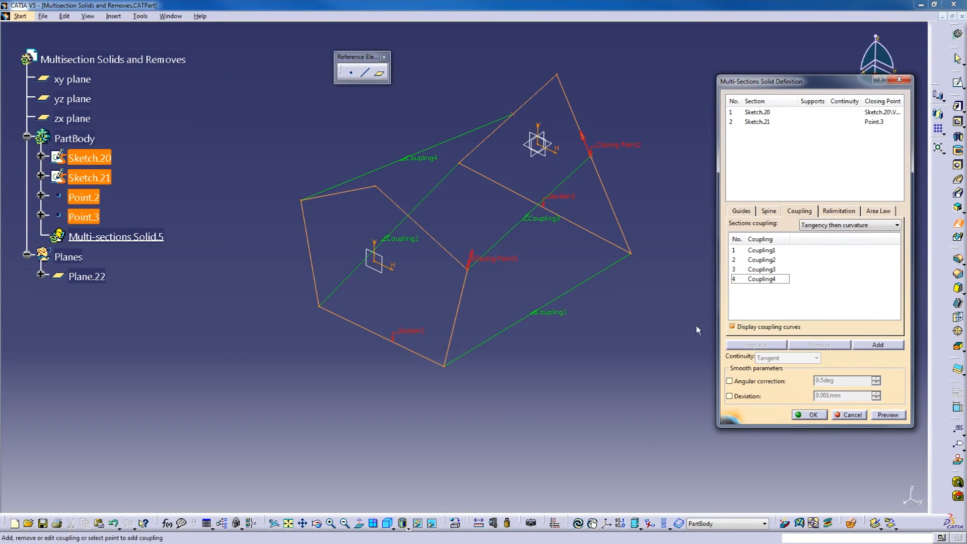
click(876, 345)
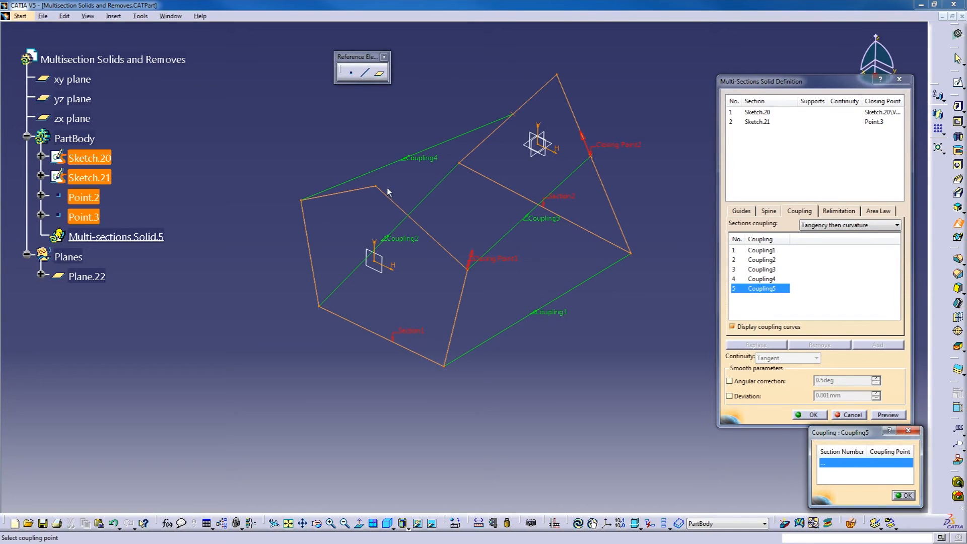
drag(840, 432, 651, 350)
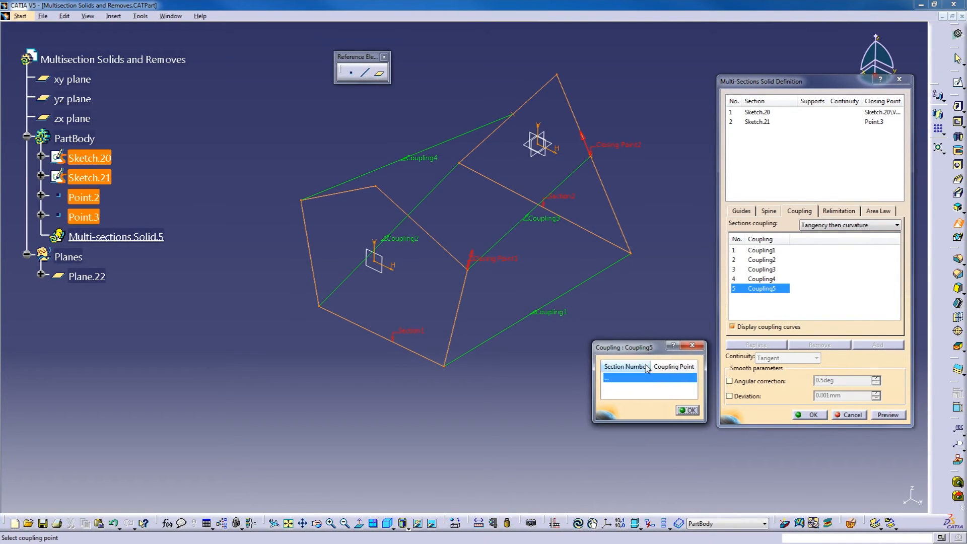
click(382, 191)
click(557, 77)
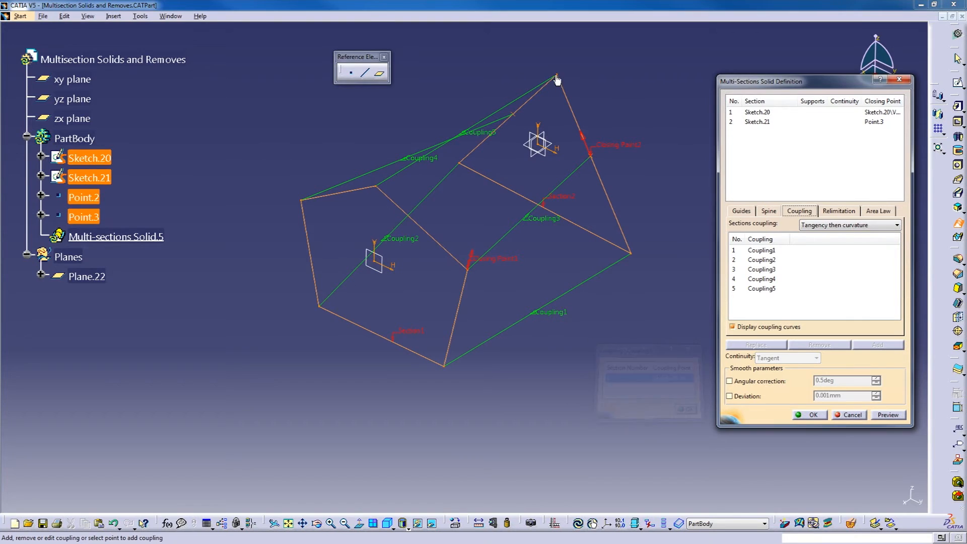
Preview the multi-sections solid between the coupled pentagon and triangle, and confirm its definition
mouse_move(443, 194)
middle_down()
mouse_move(464, 189)
mouse_move(433, 196)
mouse_move(416, 162)
mouse_move(455, 136)
mouse_move(447, 145)
mouse_move(466, 181)
middle_up()
click(779, 83)
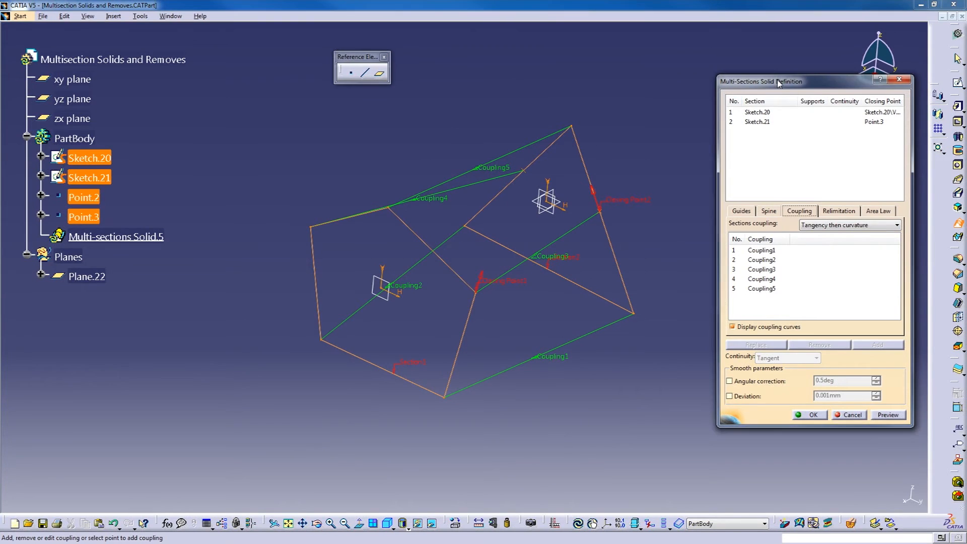
drag(779, 83, 778, 92)
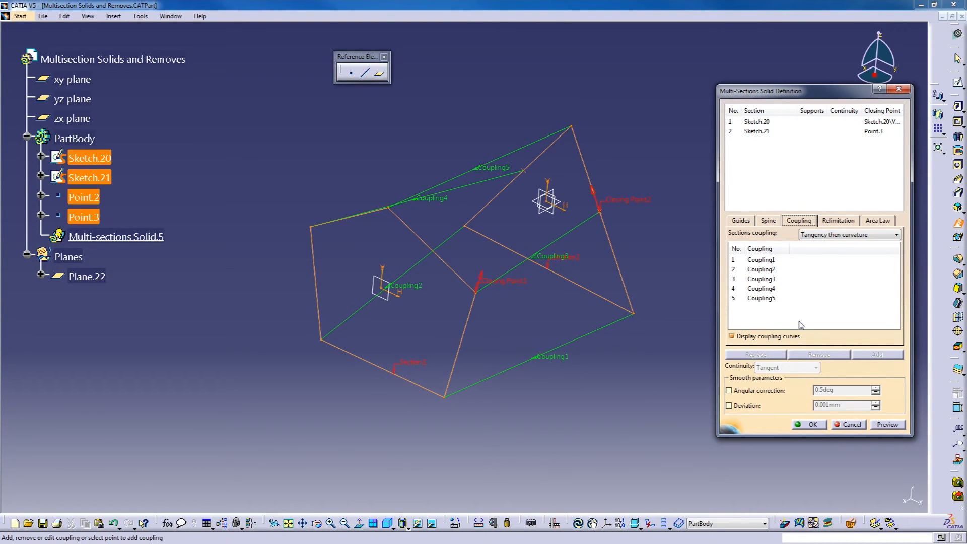
click(778, 223)
click(798, 222)
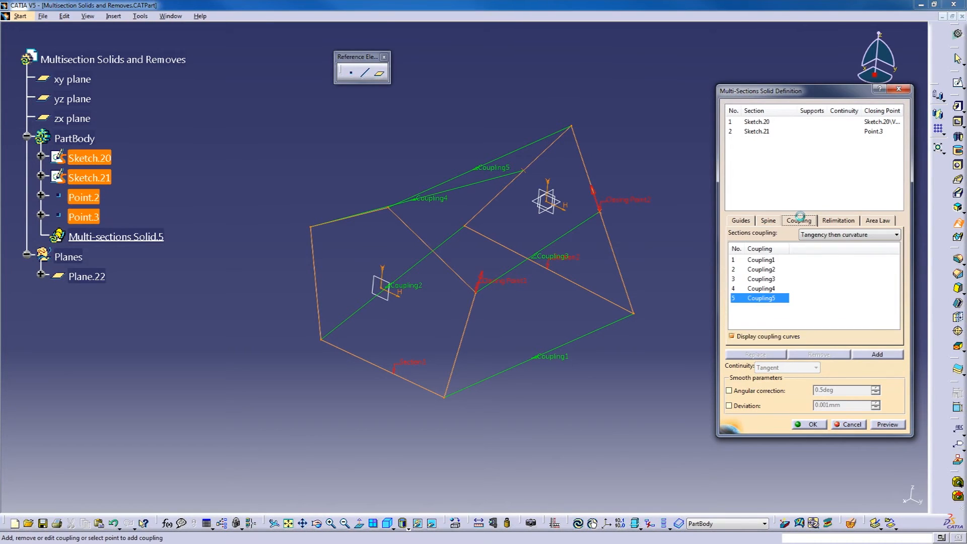
click(780, 223)
click(799, 220)
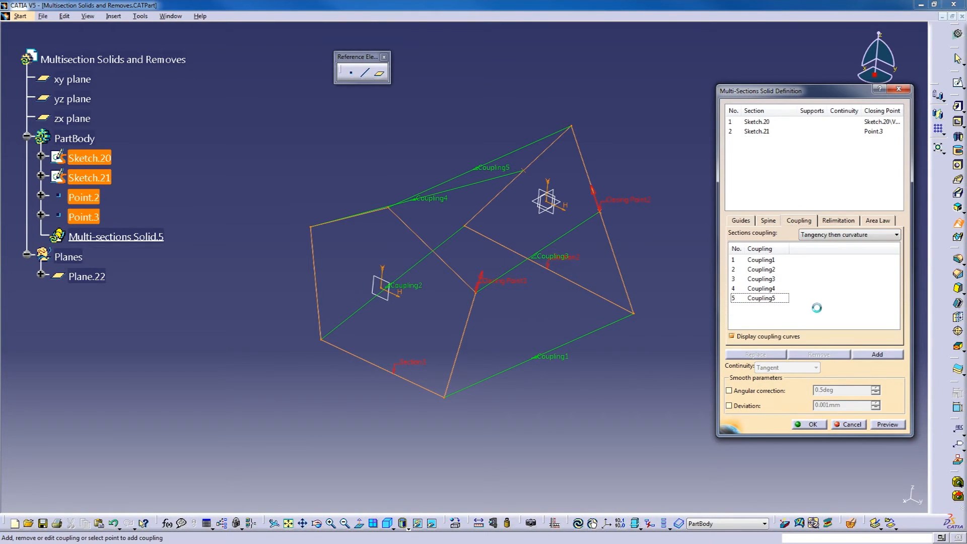
middle_drag(651, 288, 500, 292)
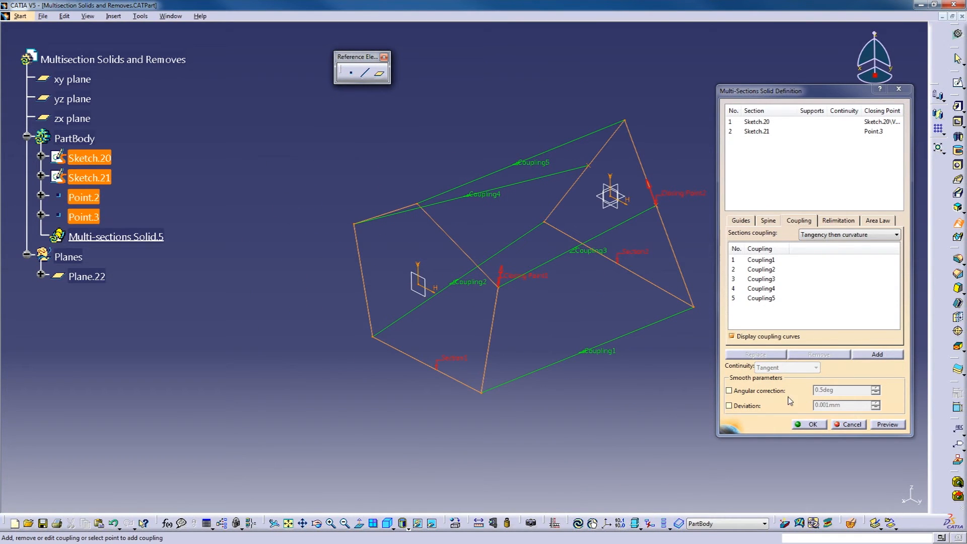
click(888, 424)
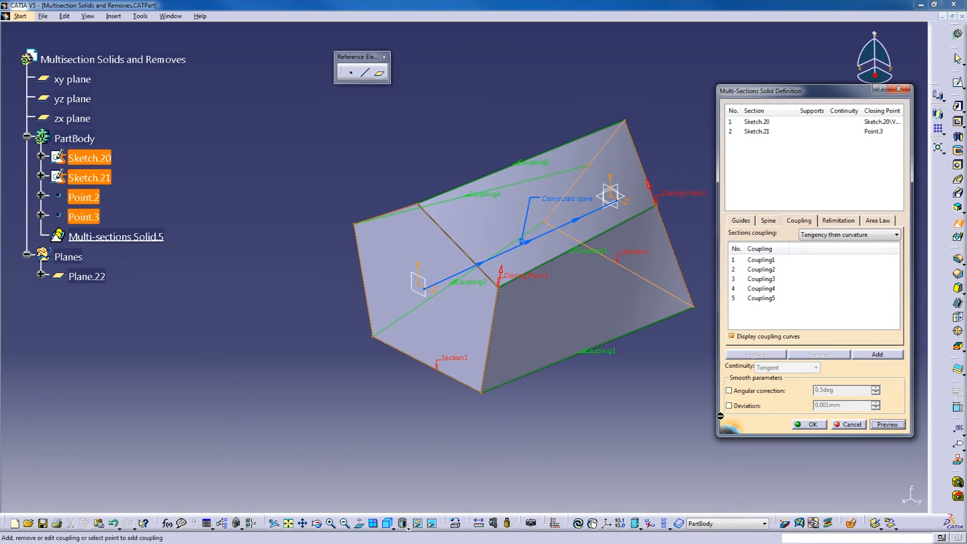
mouse_move(466, 304)
middle_down()
mouse_move(505, 281)
mouse_move(403, 304)
mouse_move(390, 297)
mouse_move(500, 325)
mouse_move(428, 330)
mouse_move(439, 327)
middle_up()
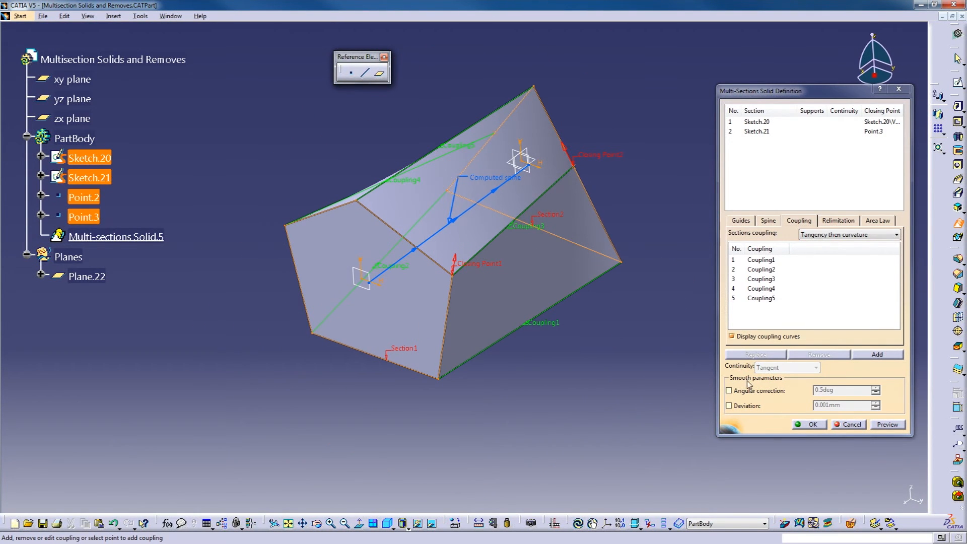
click(809, 424)
middle_drag(617, 380, 578, 356)
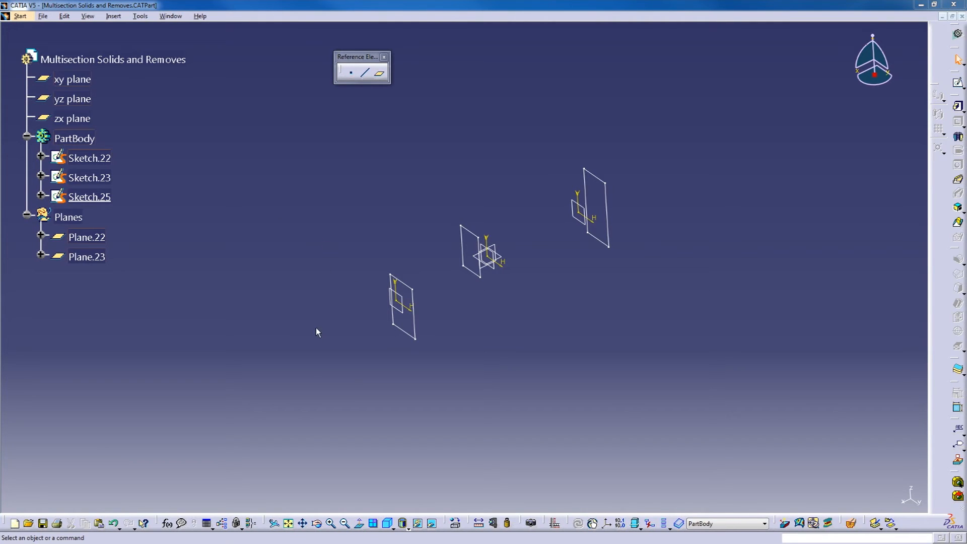
Create a multi-sections solid through the three rectangular profiles Sketch.22, Sketch.23 and Sketch.25, in that order
middle_drag(426, 372, 403, 322)
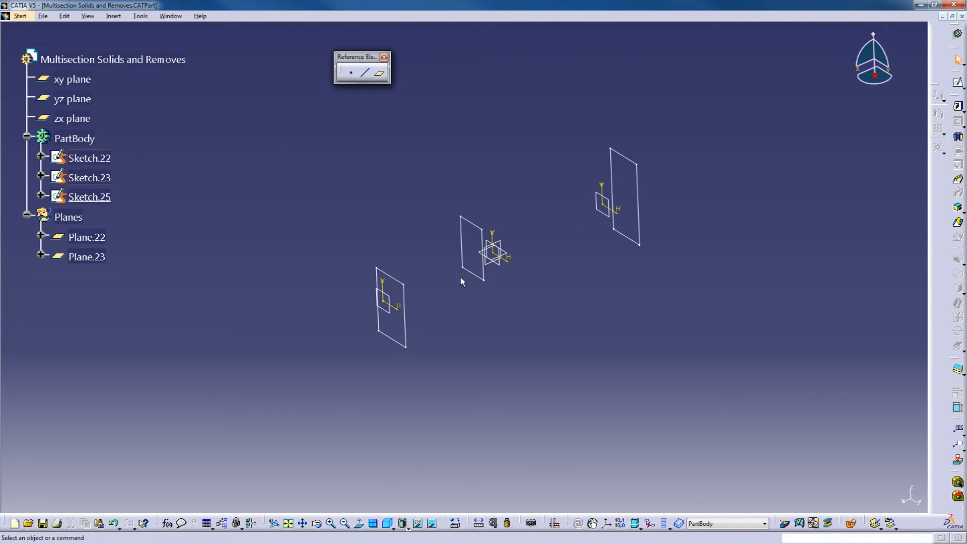
mouse_move(487, 244)
middle_down()
mouse_move(438, 279)
mouse_move(536, 319)
mouse_move(641, 224)
mouse_move(568, 201)
mouse_move(602, 190)
mouse_move(528, 277)
mouse_move(362, 285)
mouse_move(479, 270)
mouse_move(561, 244)
mouse_move(542, 256)
mouse_move(519, 328)
mouse_move(452, 327)
mouse_move(544, 282)
mouse_move(550, 328)
mouse_move(594, 302)
middle_up()
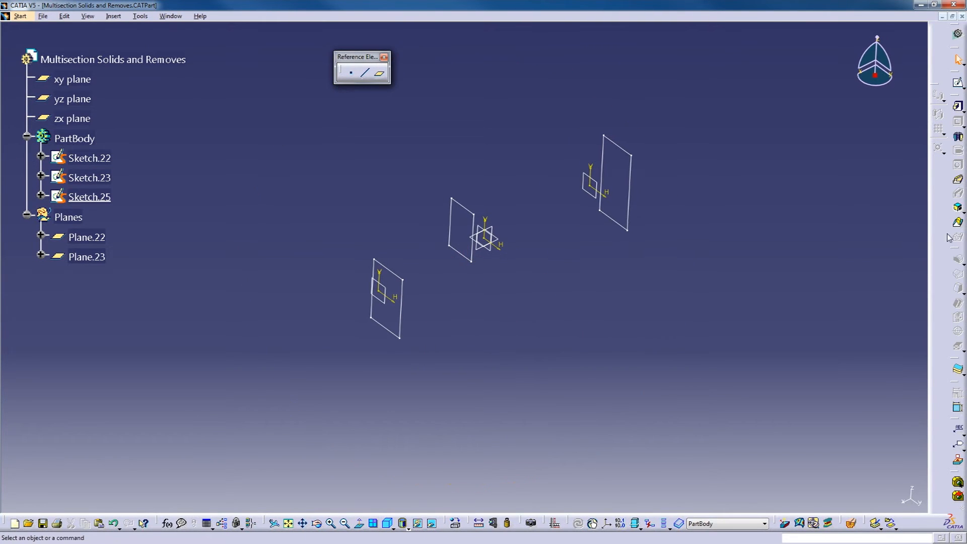
click(957, 224)
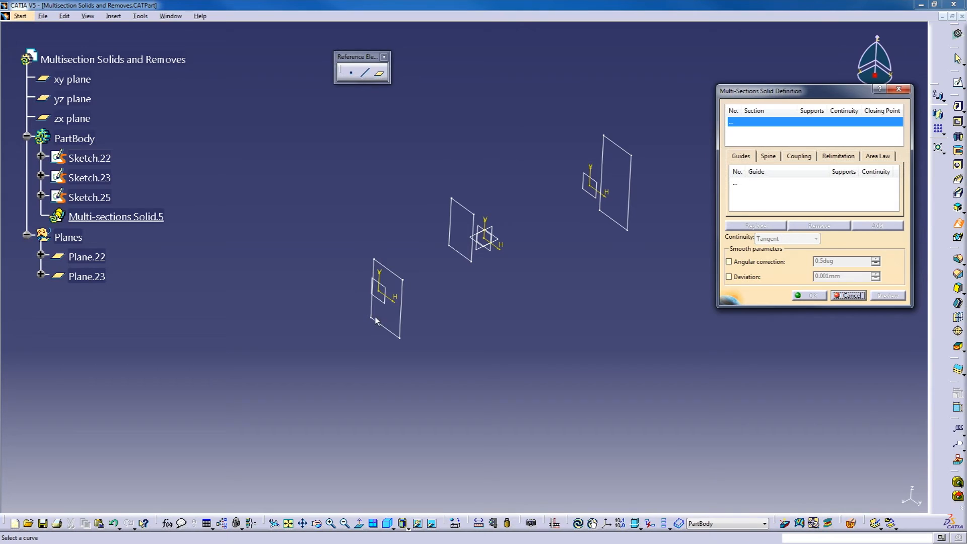
click(406, 324)
click(470, 258)
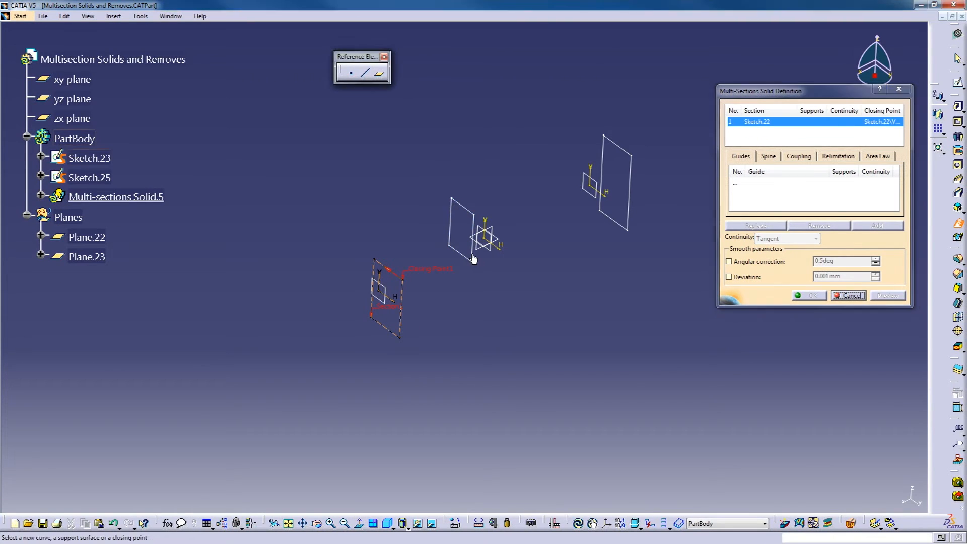
click(630, 207)
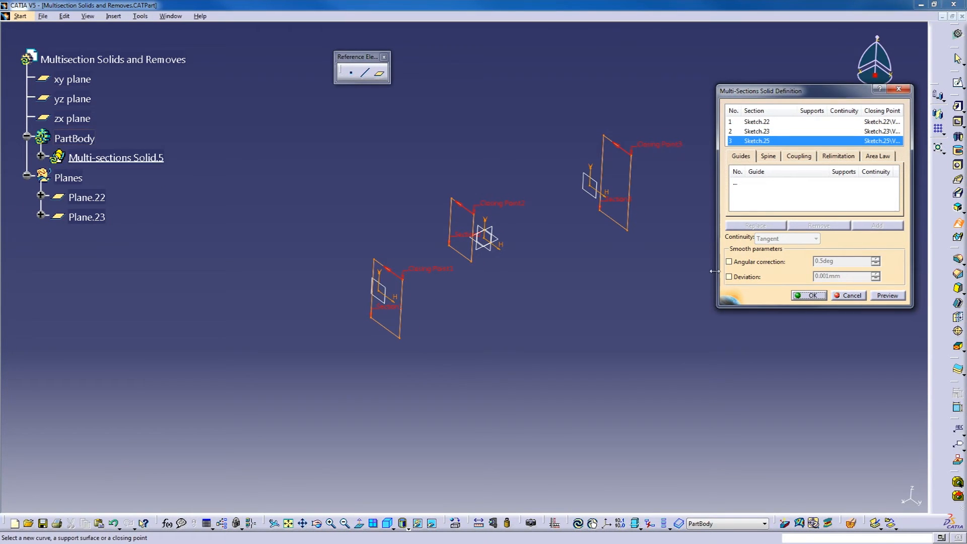
click(798, 298)
middle_drag(576, 319, 468, 300)
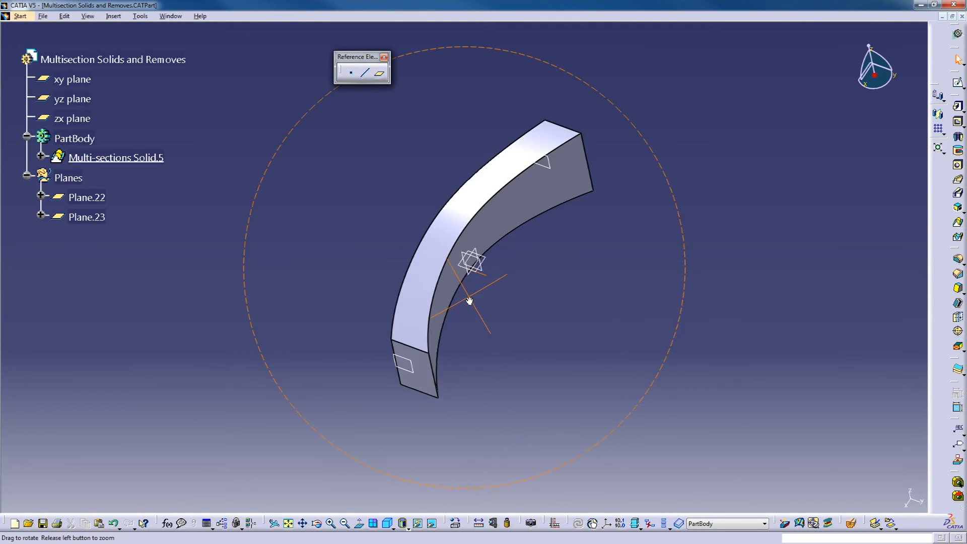
Review the sections and guides in the three-profile solid's definition without changing them, and undo the solid's creation
click(40, 157)
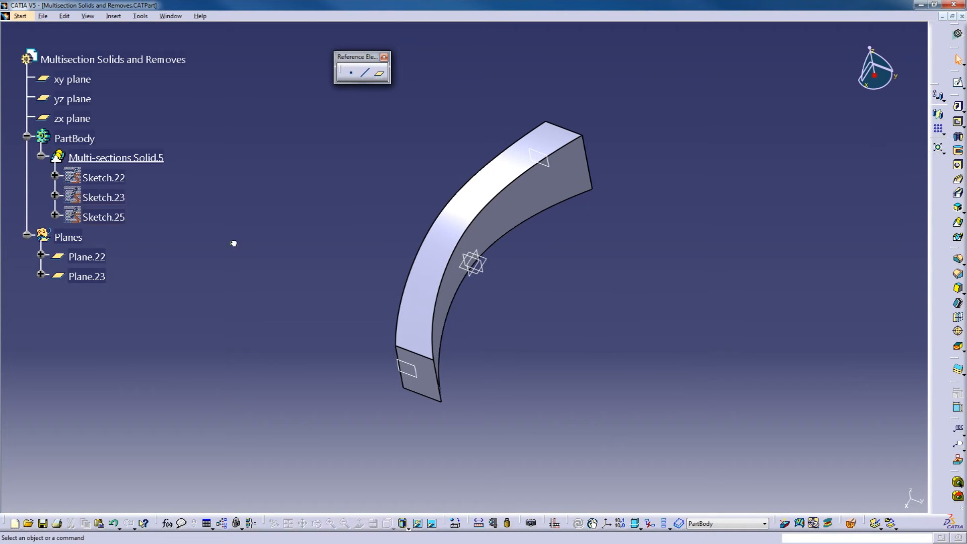
mouse_move(400, 213)
middle_down()
mouse_move(384, 216)
mouse_move(395, 205)
mouse_move(401, 224)
middle_up()
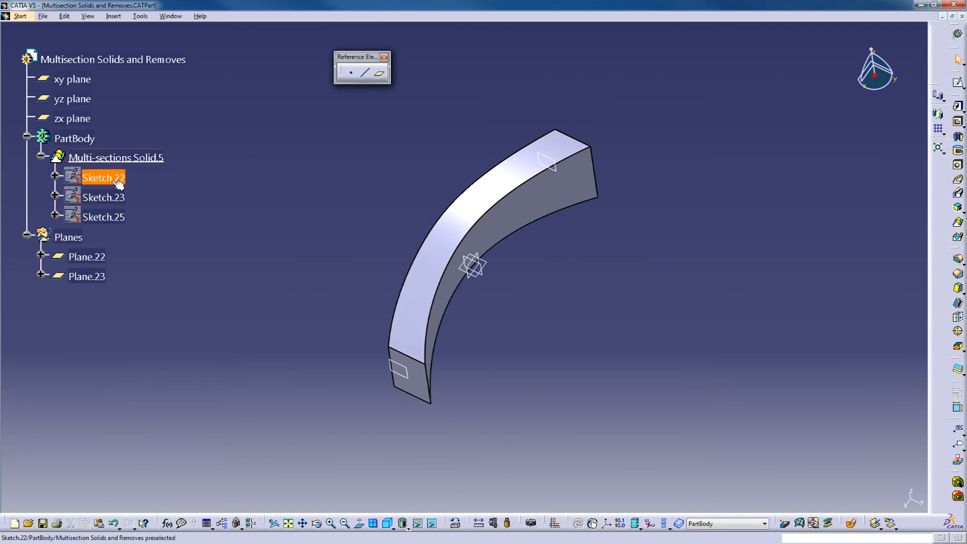
double_click(121, 160)
middle_drag(328, 218, 362, 264)
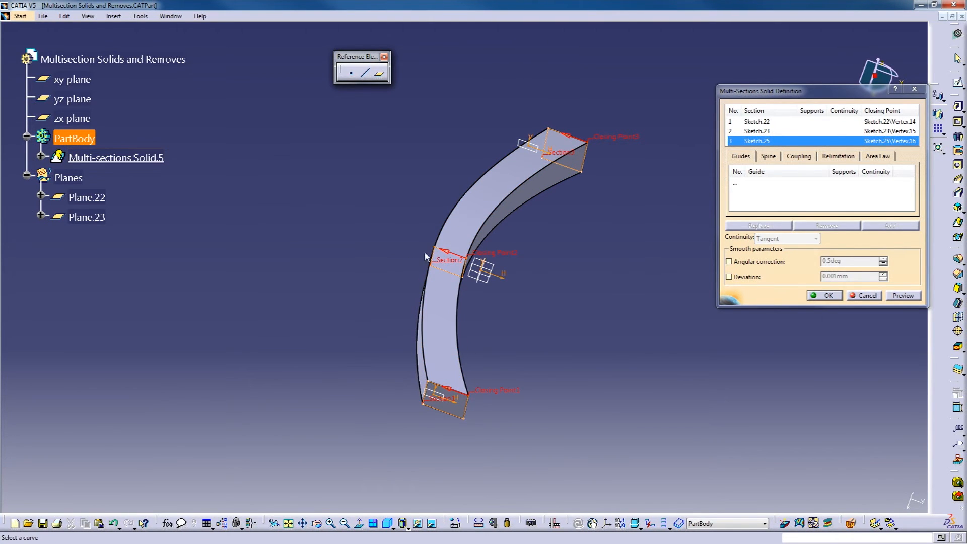
middle_drag(533, 324, 491, 240)
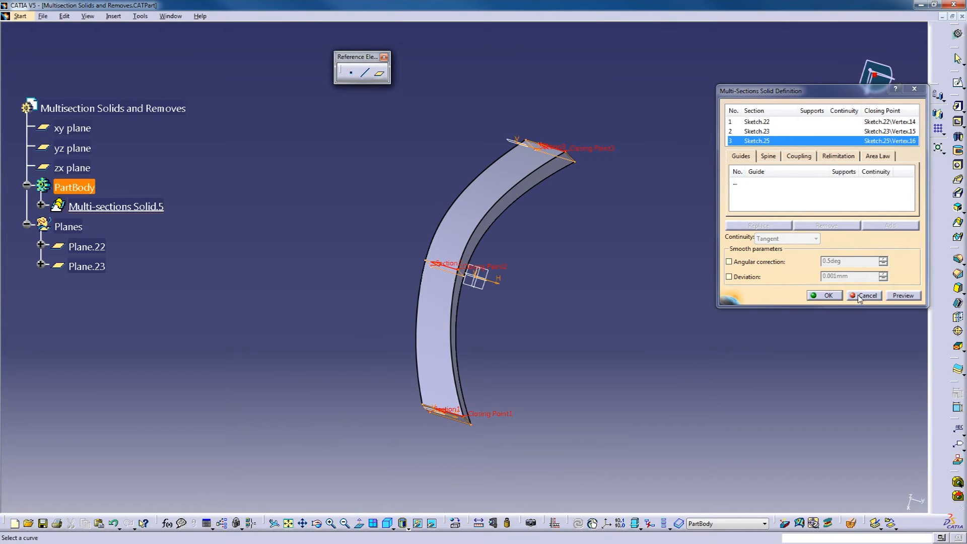
click(740, 156)
click(871, 296)
middle_drag(406, 308, 327, 201)
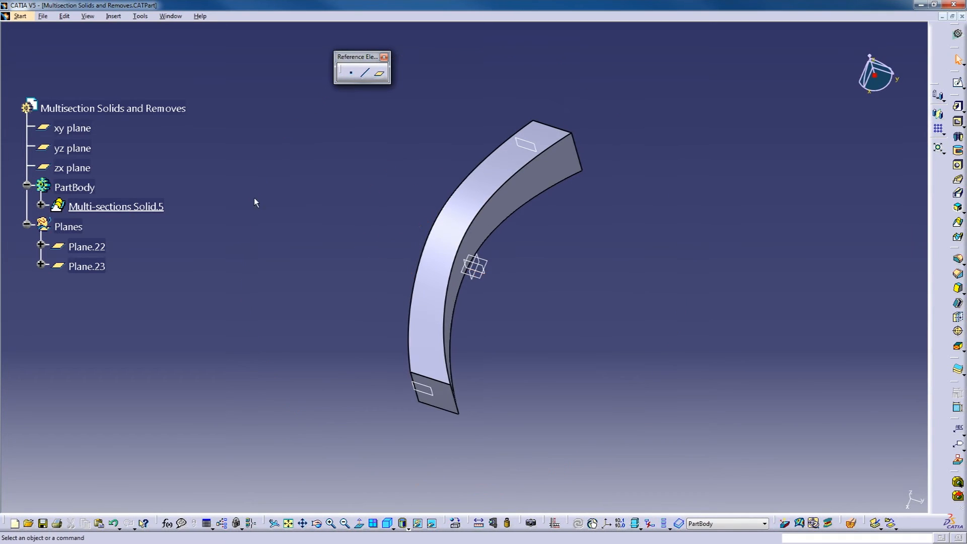
click(142, 210)
key(ctrl+z)
Start a new sketch on the xy plane
mouse_move(541, 357)
middle_down()
mouse_move(501, 255)
mouse_move(494, 334)
mouse_move(509, 293)
mouse_move(526, 296)
middle_up()
middle_drag(517, 332, 524, 340)
middle_drag(488, 293, 494, 403)
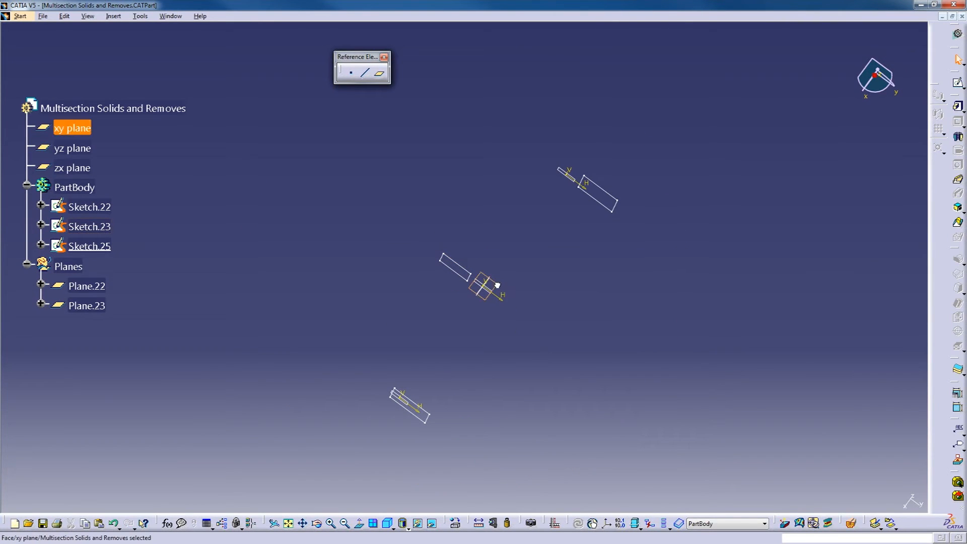
click(957, 82)
middle_drag(538, 272, 552, 348)
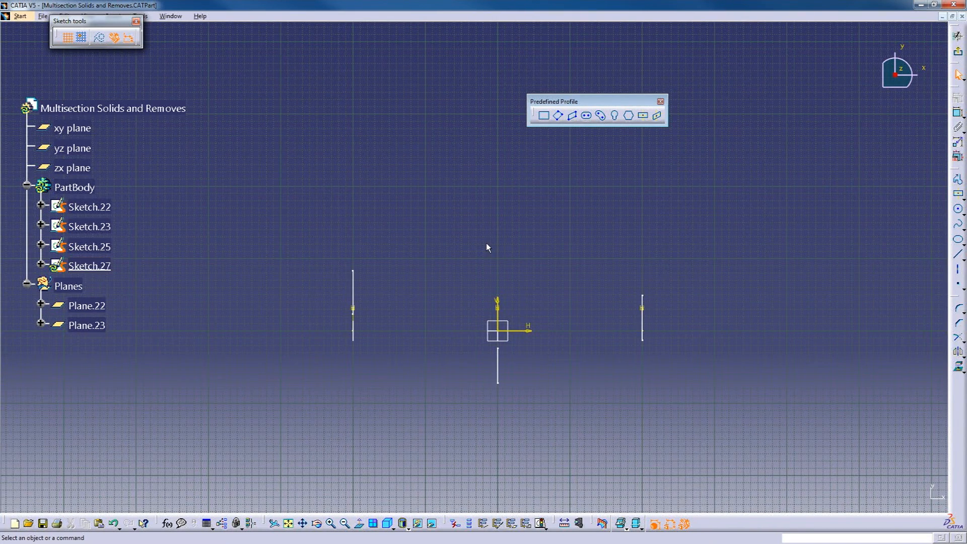
Sketch a wavy open spline through eight control points, above the three section profiles and extending beyond both outer ones
click(958, 226)
click(290, 183)
click(399, 143)
click(399, 222)
click(451, 253)
click(542, 189)
click(668, 164)
click(750, 146)
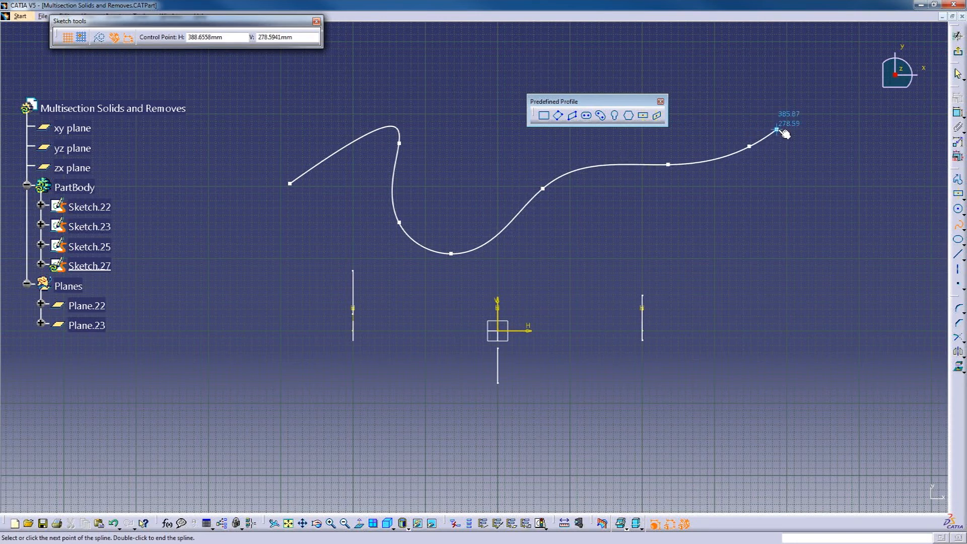
double_click(816, 76)
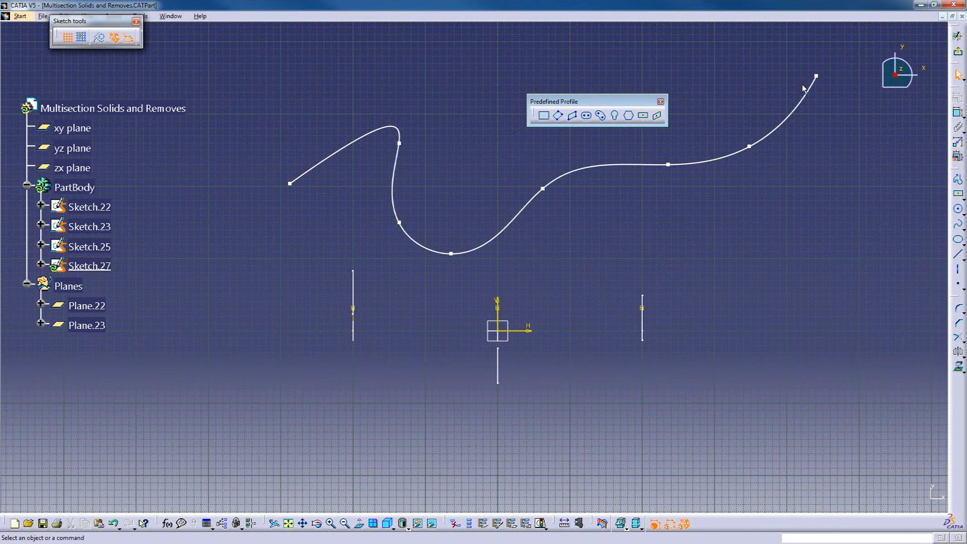
Adjust two control points of the wavy eight-point spline, and delete the whole spline from the sketch
mouse_move(816, 76)
mouse_down()
mouse_move(824, 78)
mouse_move(827, 227)
mouse_move(826, 104)
mouse_move(807, 87)
mouse_up()
drag(399, 144, 381, 184)
click(423, 248)
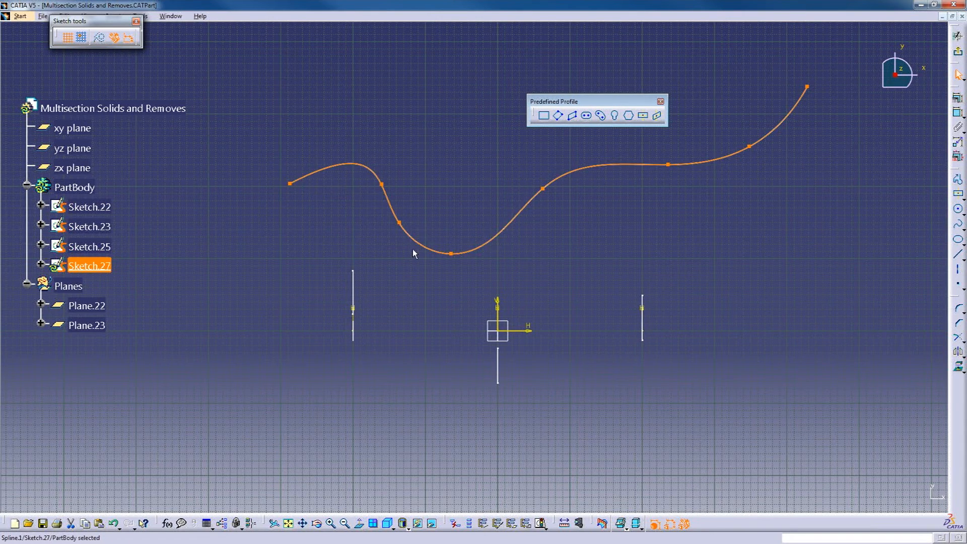
key(Delete)
Sketch an S-shaped open spline through four control points, running from near the Sketch.22 profile, past Sketch.23, to just above Sketch.25
mouse_move(544, 291)
middle_down()
mouse_move(551, 254)
mouse_move(548, 262)
middle_up()
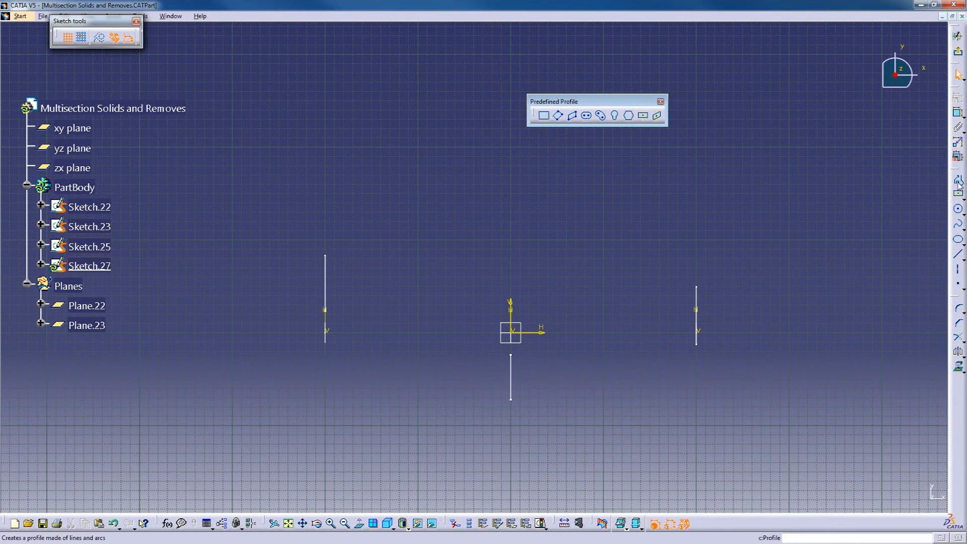
click(957, 227)
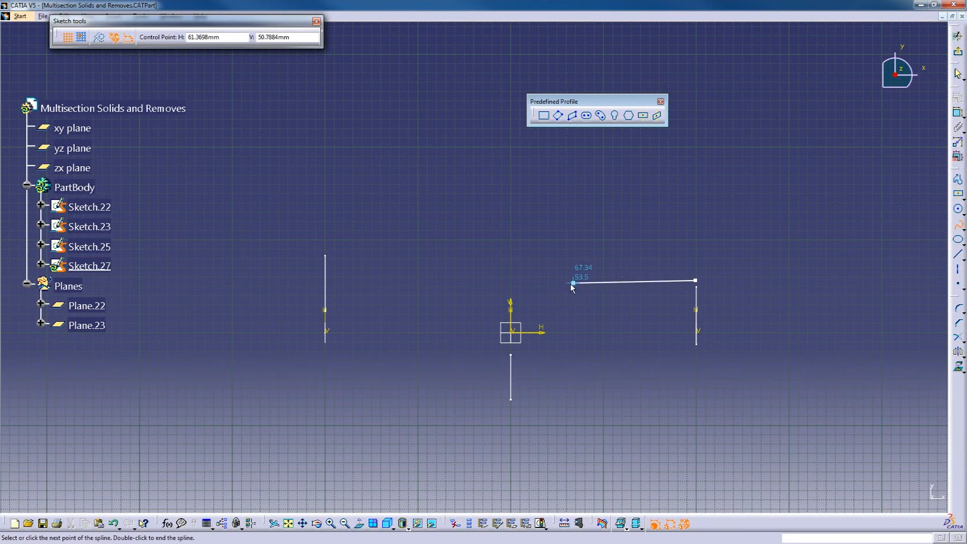
click(520, 347)
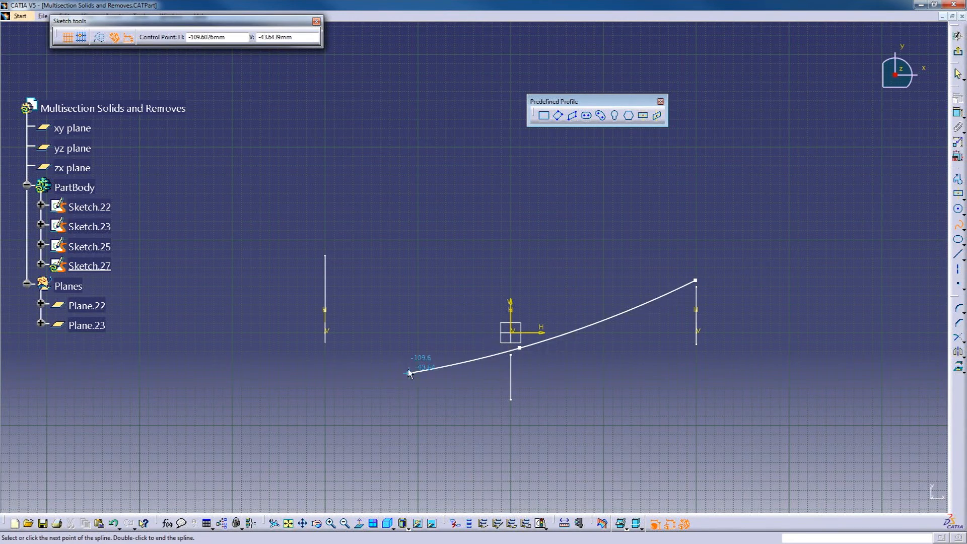
click(432, 268)
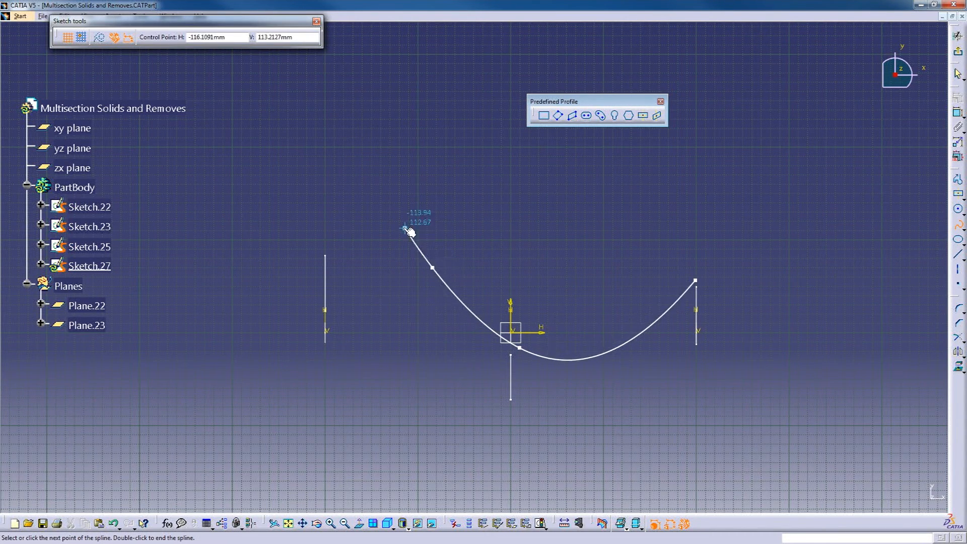
click(330, 247)
click(350, 284)
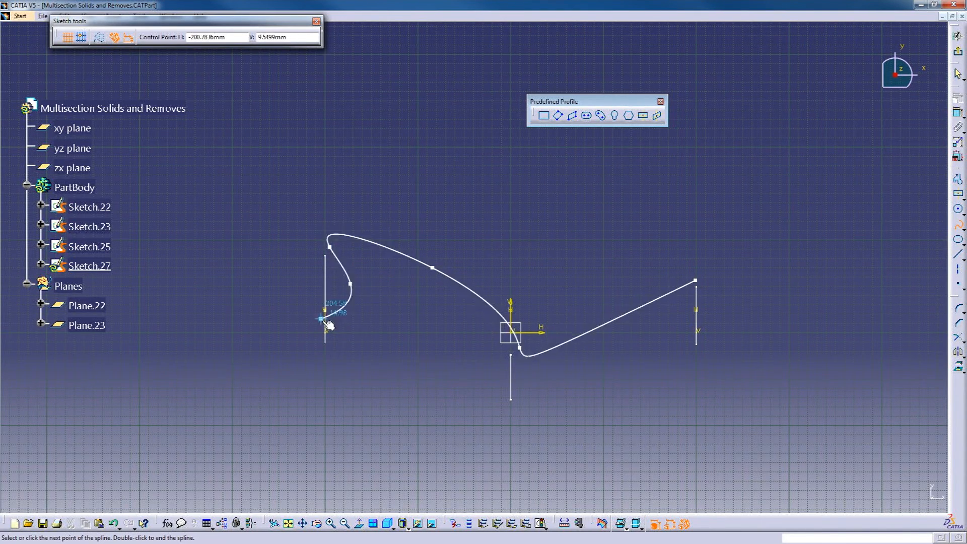
key(ctrl+z)
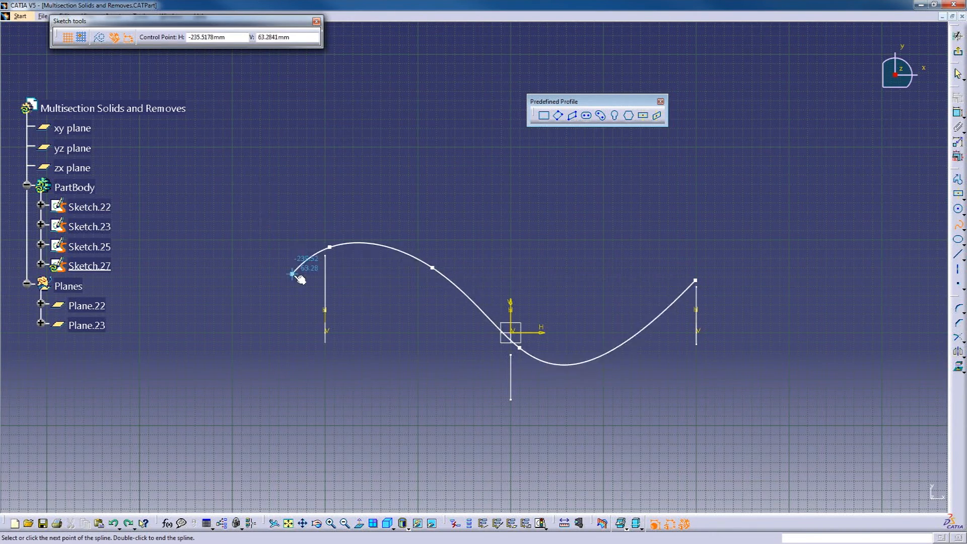
click(330, 247)
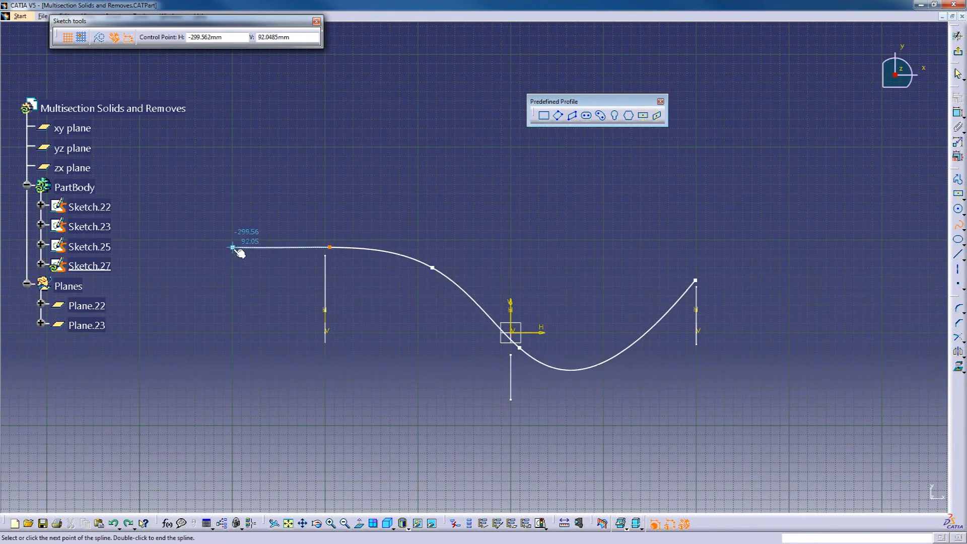
key(Escape)
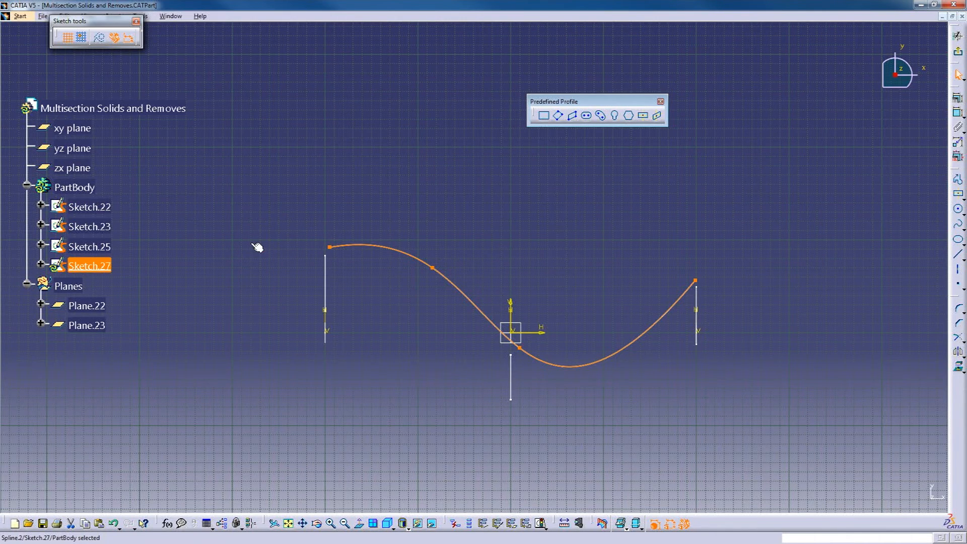
Make the spline's end point coincident with the nearby corner vertex of the Sketch.25 profile
click(385, 285)
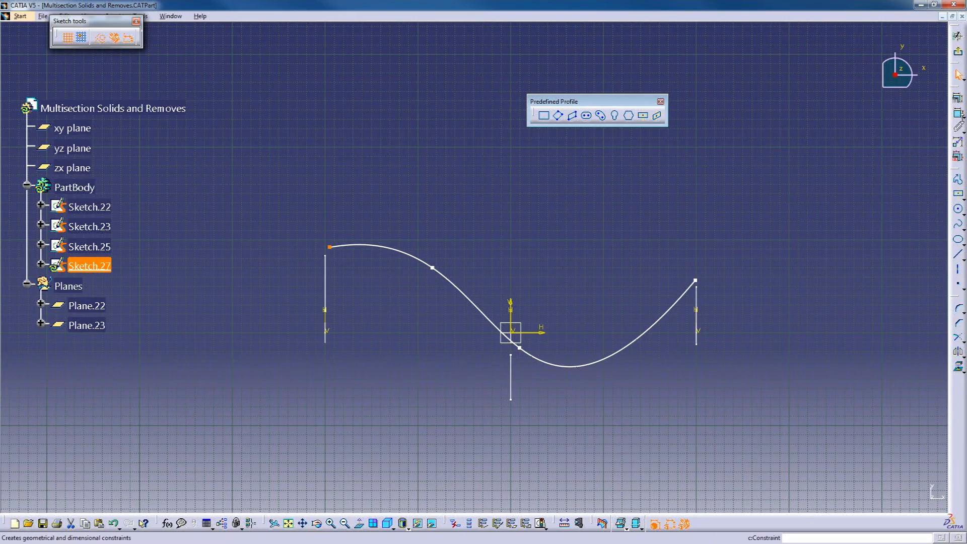
mouse_move(349, 280)
middle_down()
mouse_move(368, 307)
mouse_move(330, 292)
mouse_move(346, 262)
middle_up()
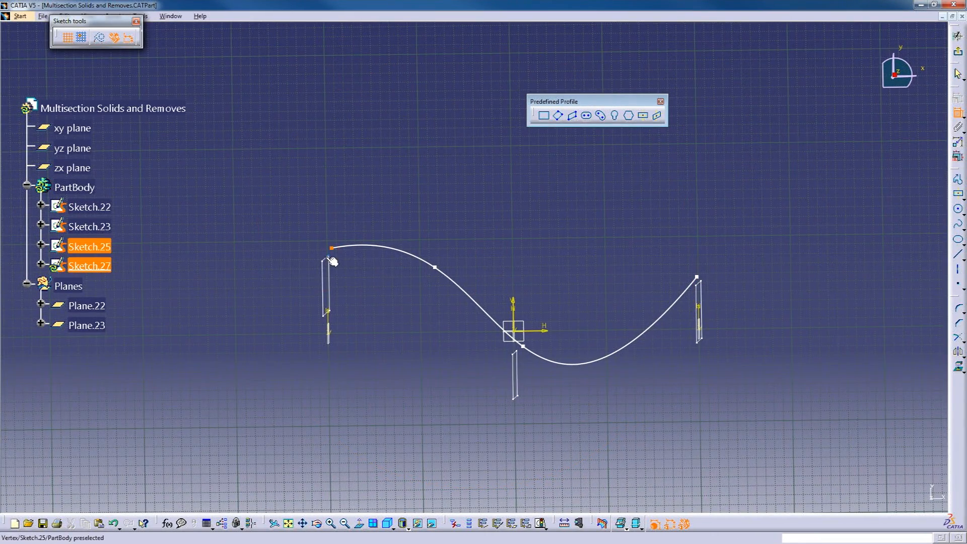
click(331, 260)
right_click(364, 297)
click(401, 308)
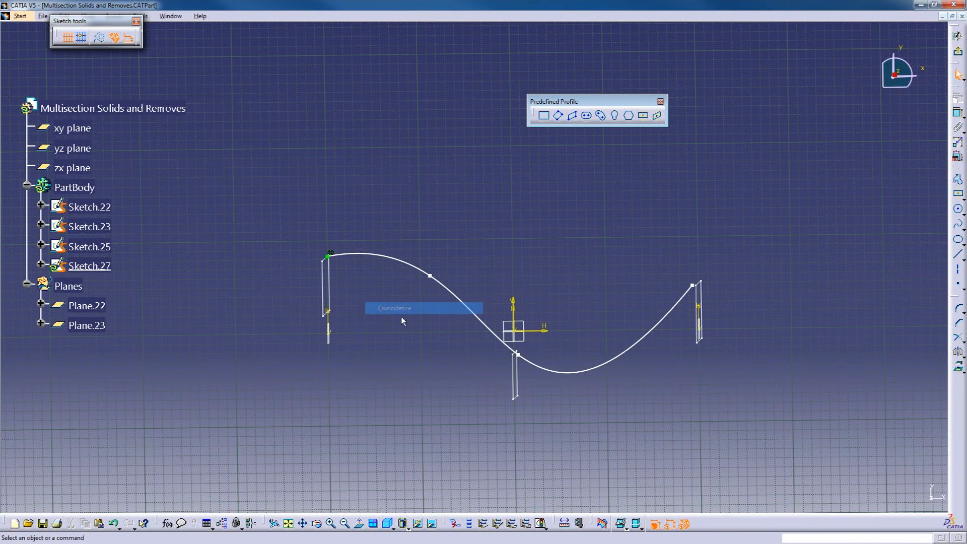
Make the spline's other end point coincident with the nearby corner vertex of the Sketch.22 profile
click(691, 287)
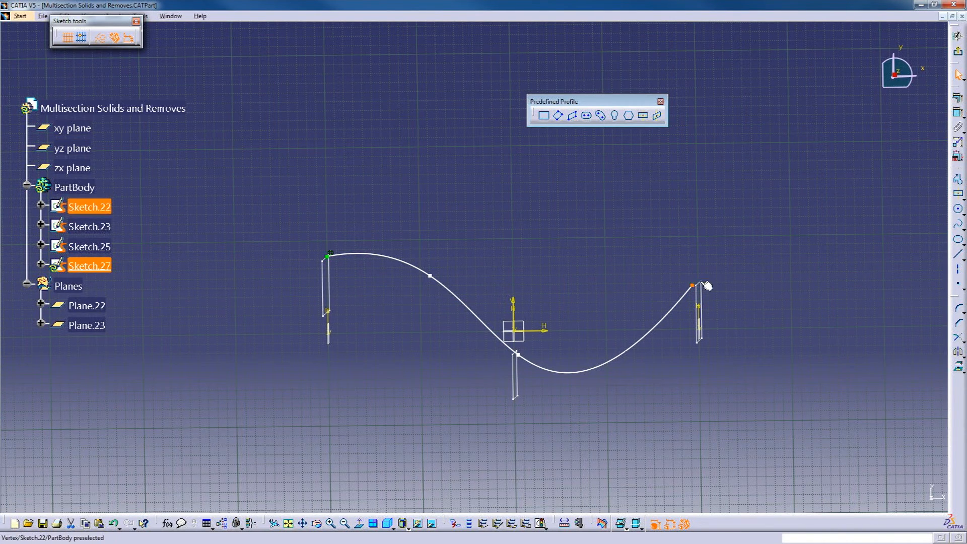
click(959, 114)
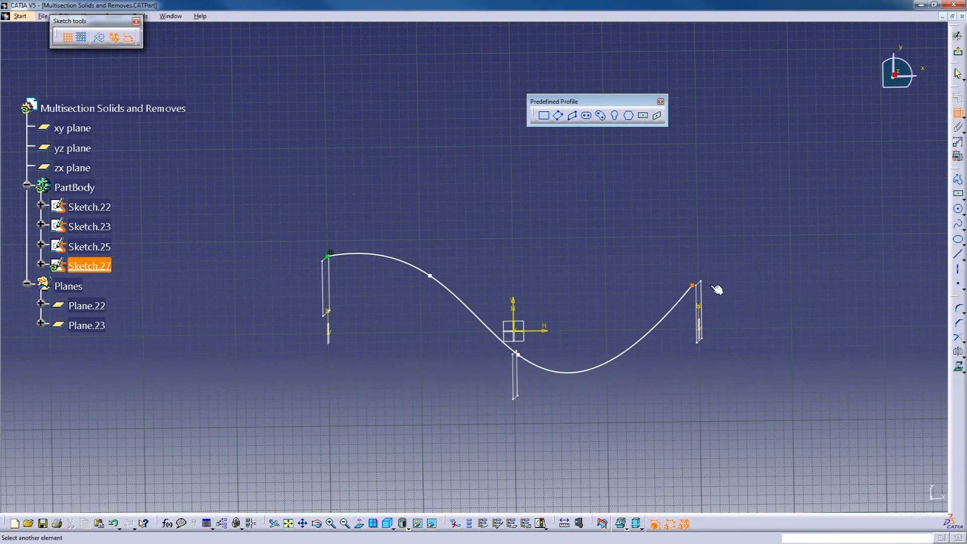
click(707, 286)
right_click(757, 214)
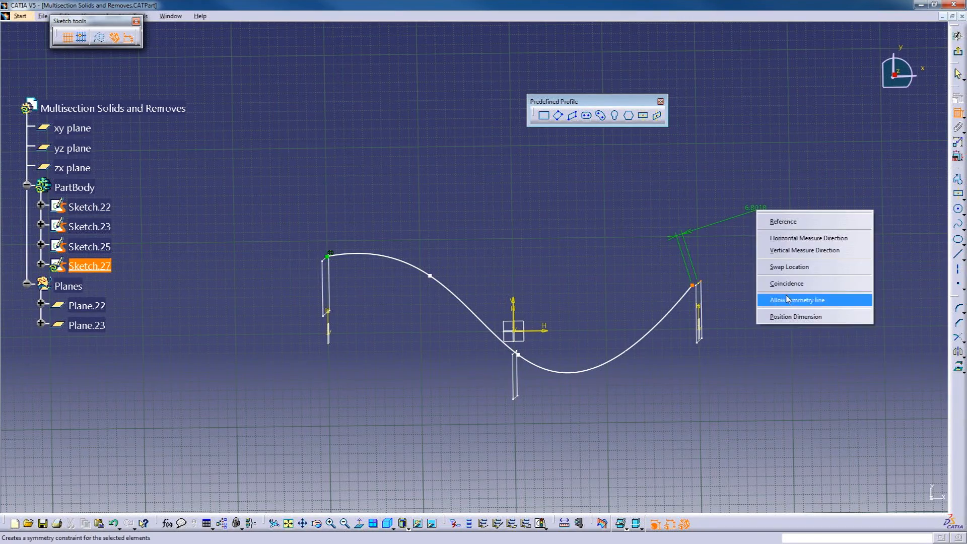
click(806, 280)
Make the spline's control point beside the middle profile coincident with the Sketch.23 profile
middle_drag(496, 394, 453, 366)
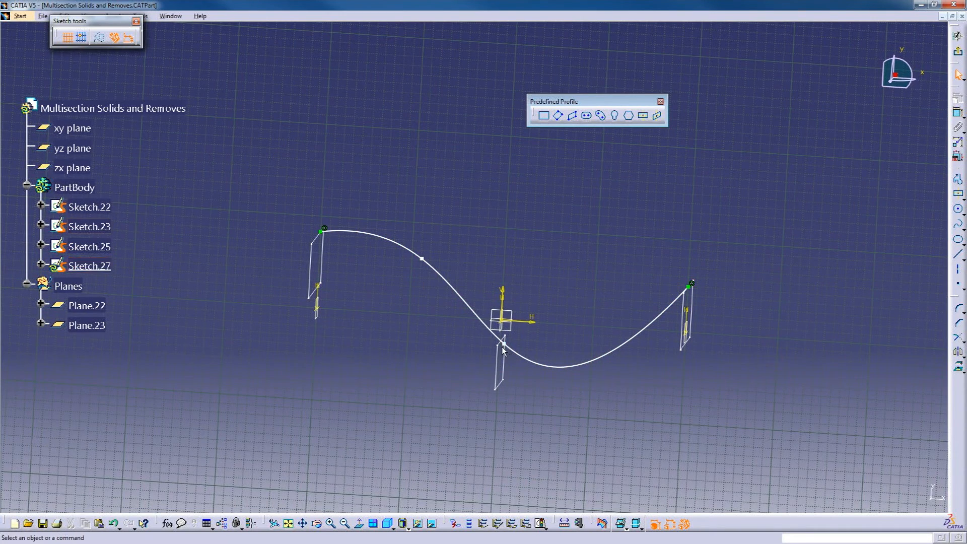
click(504, 344)
click(958, 113)
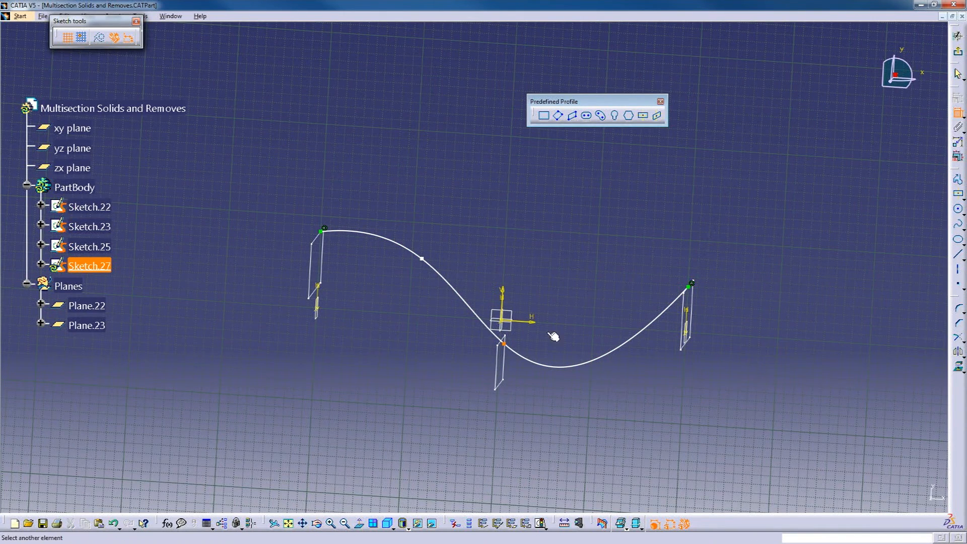
click(509, 342)
right_click(604, 263)
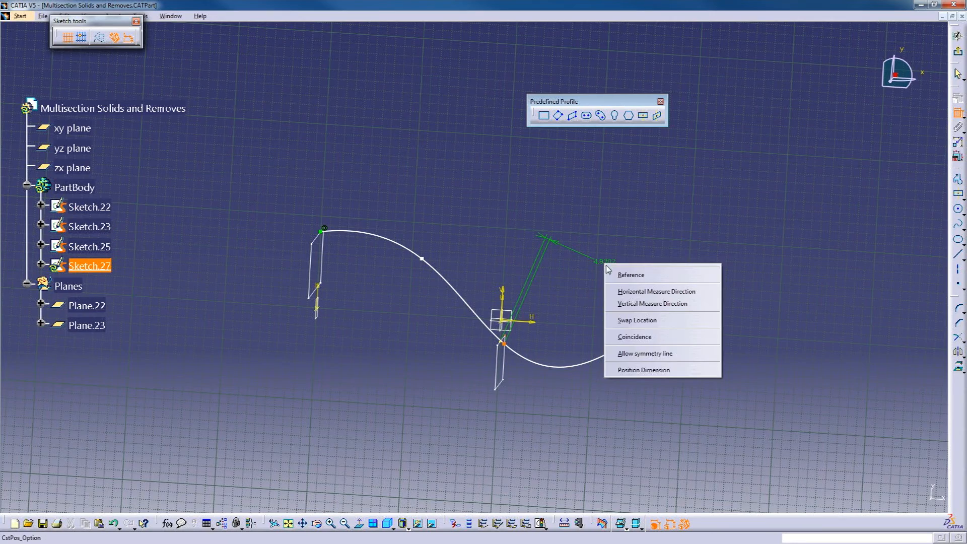
click(634, 336)
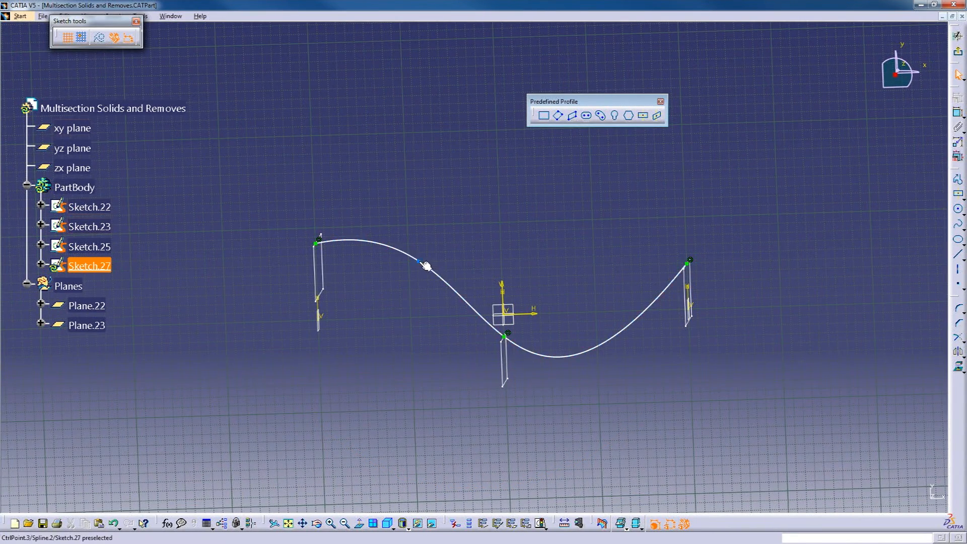
Move the spline's one unconstrained control point slightly upward, and exit the sketch
mouse_move(425, 265)
mouse_down()
mouse_move(401, 219)
mouse_move(393, 300)
mouse_move(406, 401)
mouse_move(426, 254)
mouse_up()
mouse_move(422, 369)
middle_down()
mouse_move(413, 317)
mouse_move(395, 368)
middle_up()
middle_drag(450, 356, 429, 303)
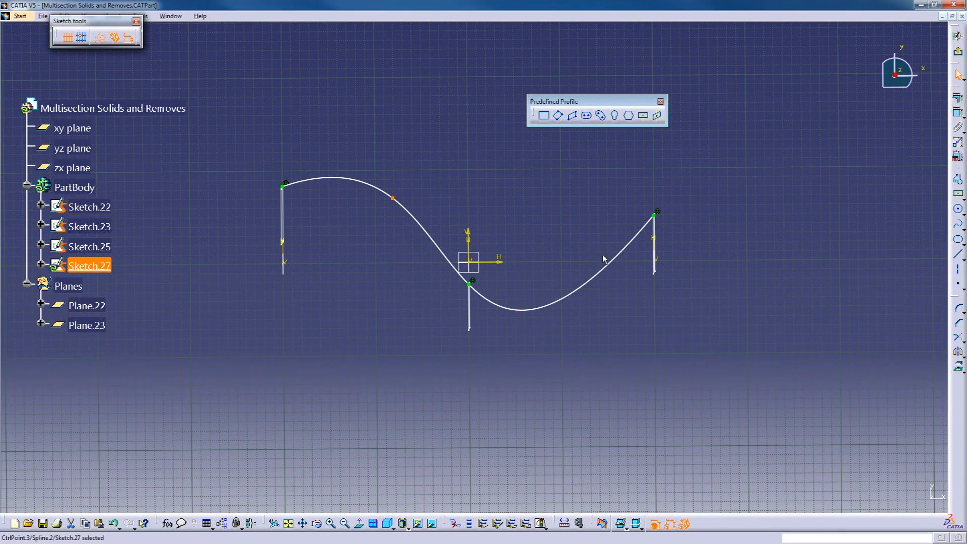
mouse_move(536, 338)
middle_down()
mouse_move(546, 339)
mouse_move(543, 356)
mouse_move(549, 343)
middle_up()
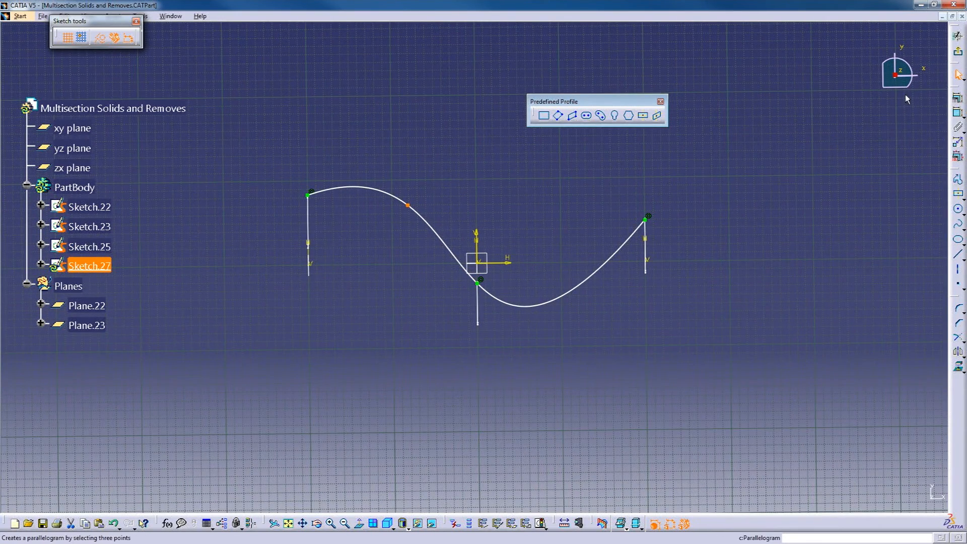
click(958, 51)
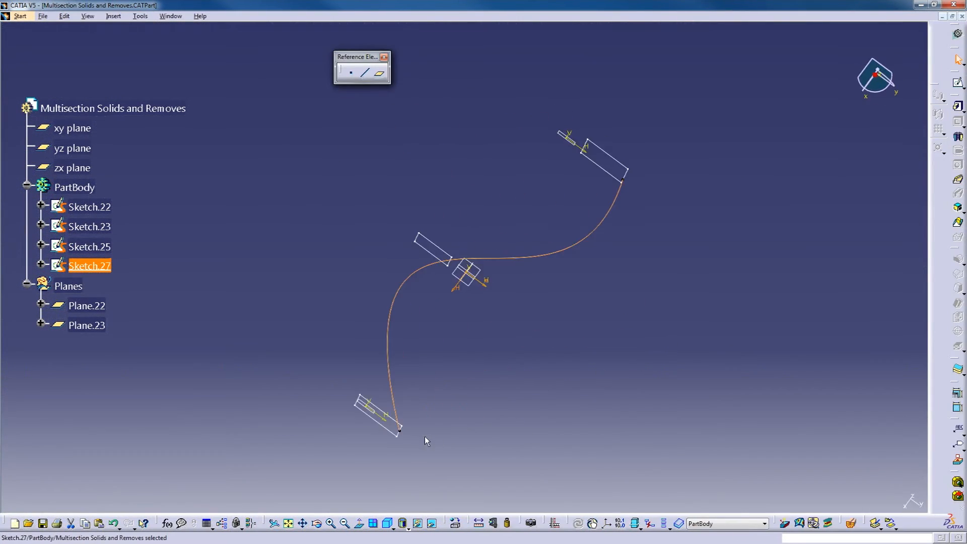
mouse_move(424, 436)
middle_down()
mouse_move(444, 209)
mouse_move(395, 269)
middle_up()
mouse_move(419, 161)
middle_down()
mouse_move(432, 441)
mouse_move(395, 475)
mouse_move(558, 410)
mouse_move(488, 538)
mouse_move(507, 428)
middle_up()
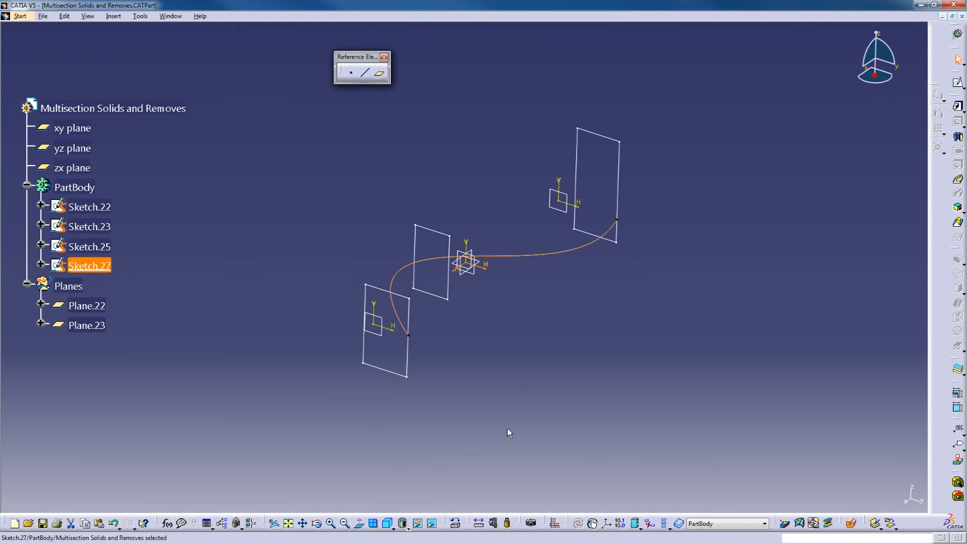
click(569, 320)
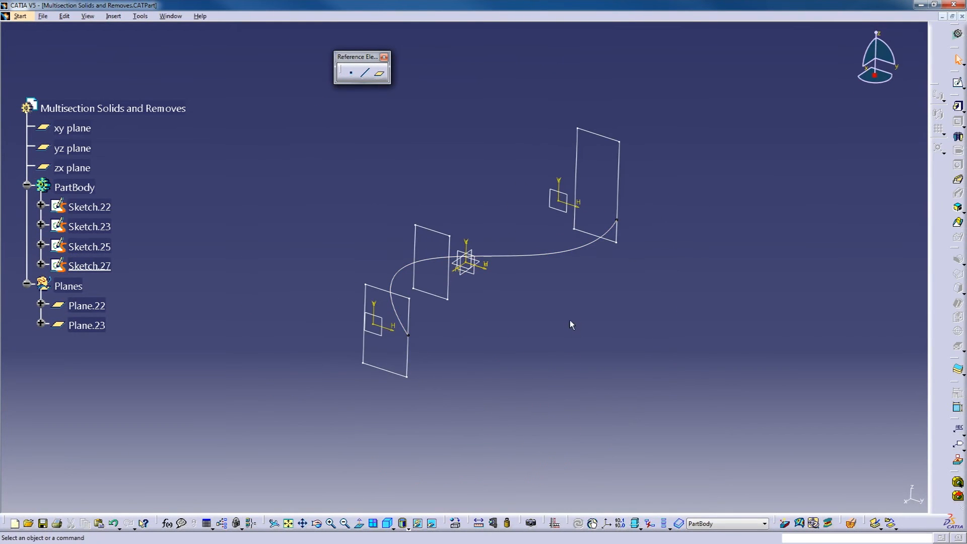
Start a multi-sections solid with Sketch.22, Sketch.23 and Sketch.25 as its sections, in that order
click(957, 223)
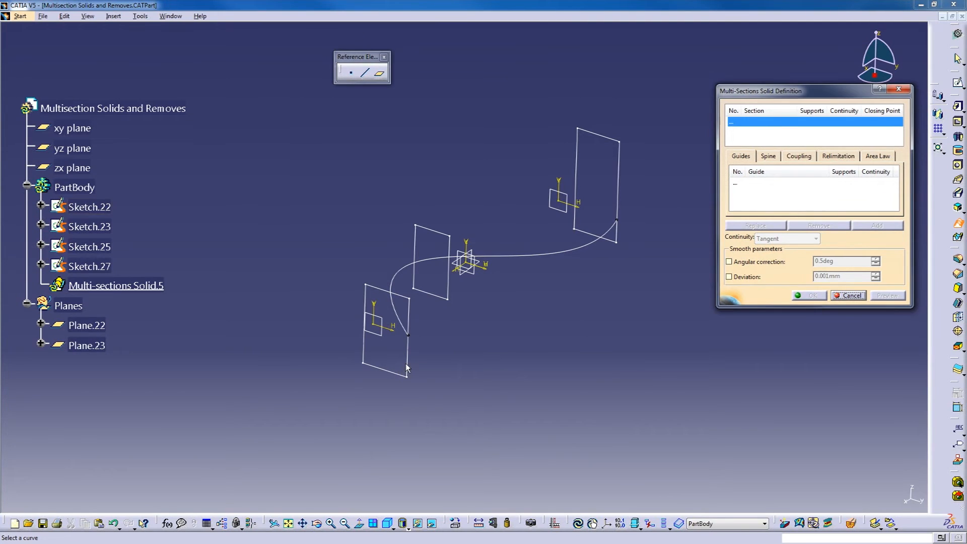
click(407, 368)
click(440, 234)
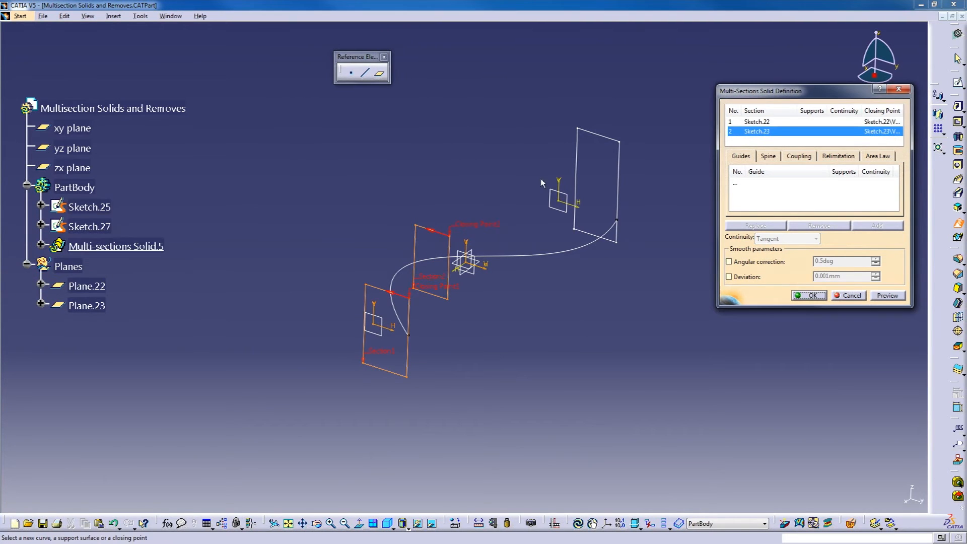
click(604, 141)
Add the Sketch.27 spline as the guide, preview the guided solid, and cancel its definition
mouse_move(443, 206)
middle_down()
mouse_move(503, 377)
mouse_move(487, 391)
middle_up()
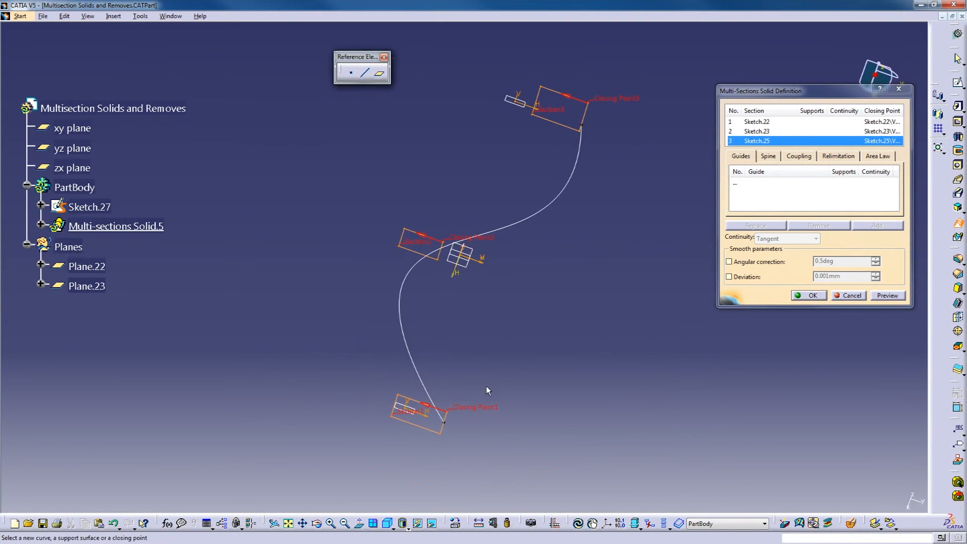
click(735, 186)
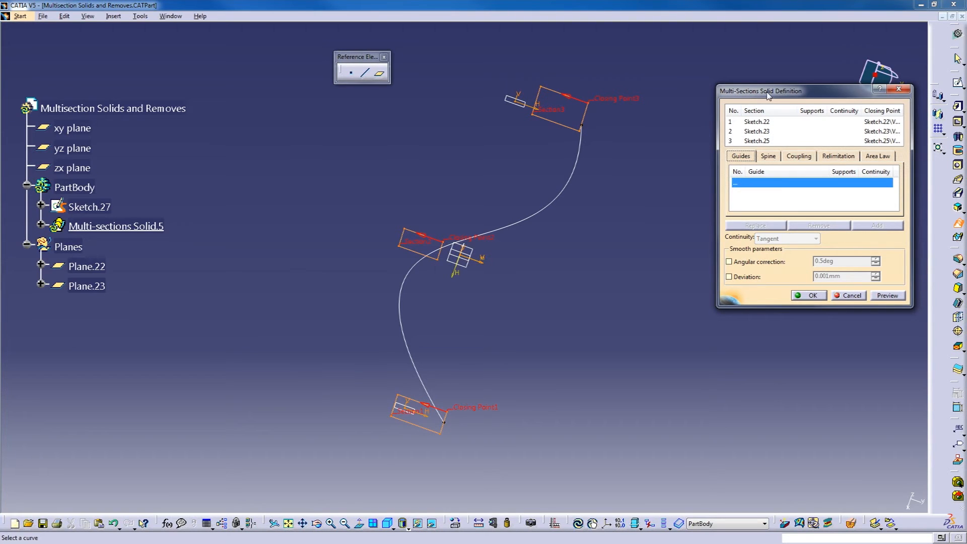
click(524, 219)
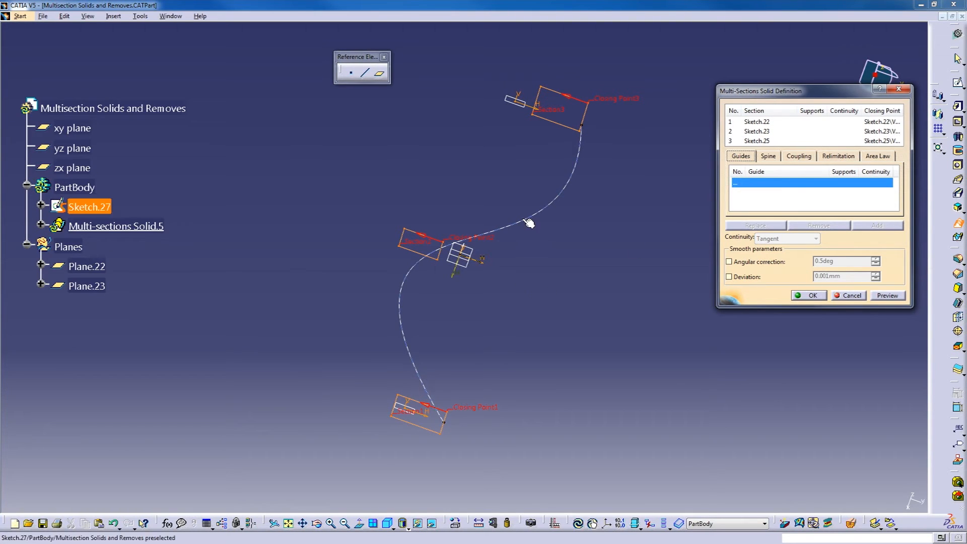
middle_drag(548, 341, 525, 356)
click(792, 298)
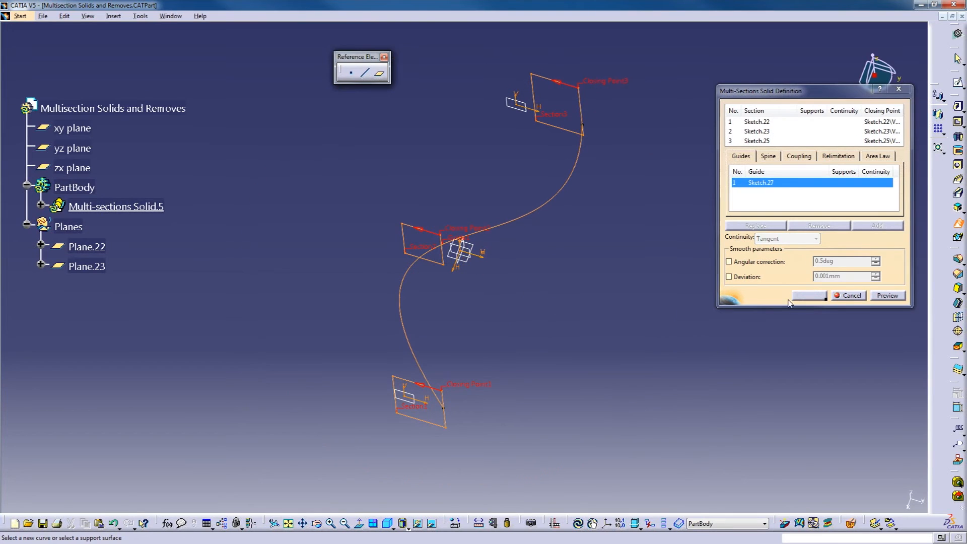
click(885, 296)
middle_drag(492, 282, 459, 422)
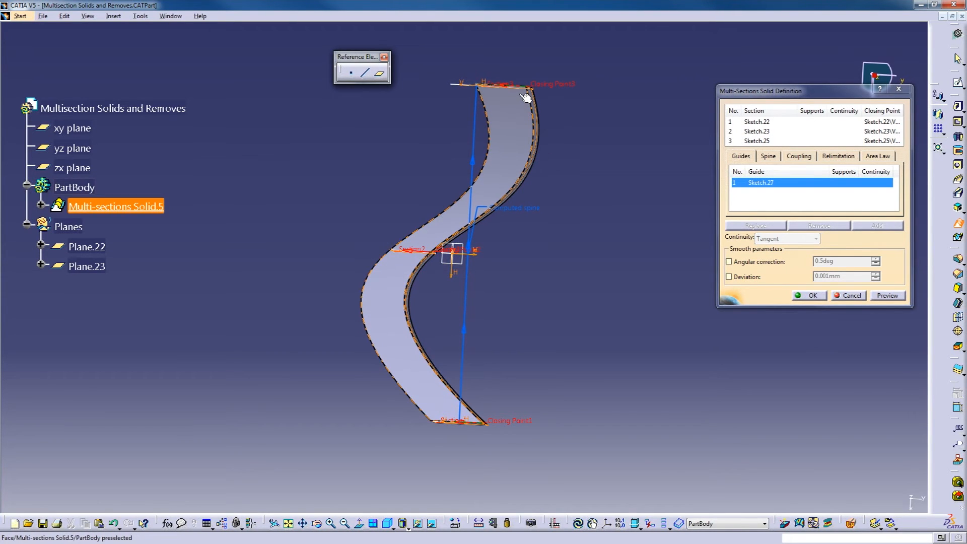
middle_drag(494, 339, 515, 321)
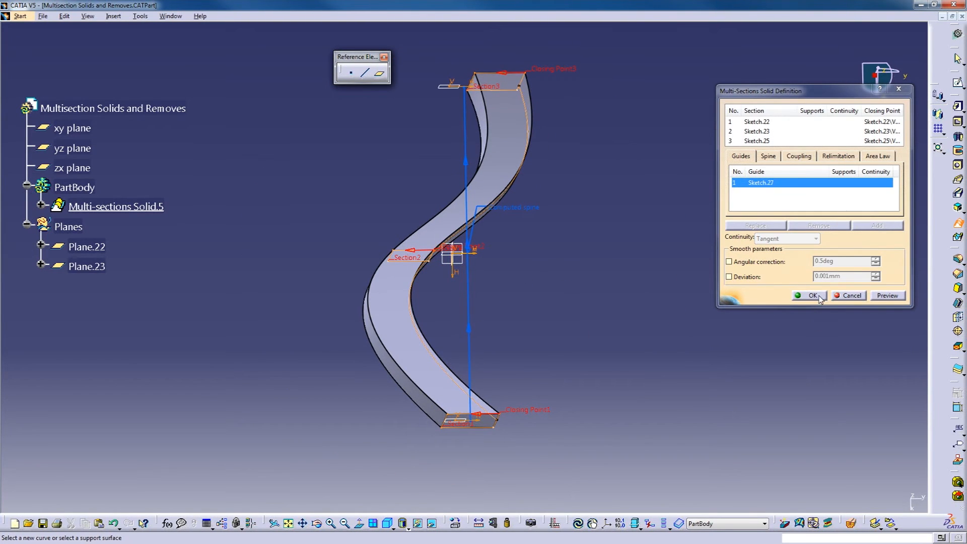
click(850, 296)
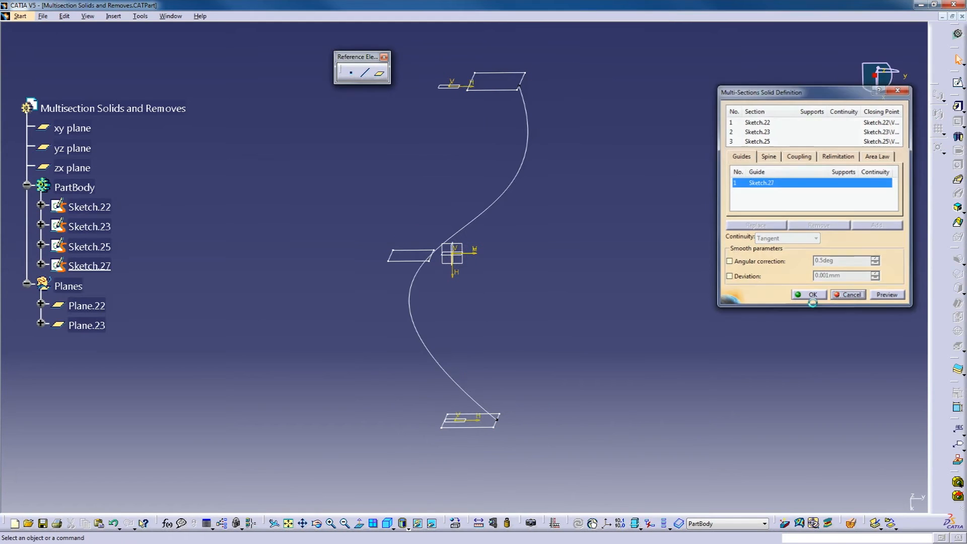
Edit the Sketch.27 spline and add a control point after CtrlPoint.1, between the end profile and the middle profile
mouse_move(473, 333)
middle_down()
mouse_move(460, 295)
mouse_move(371, 282)
mouse_move(491, 332)
mouse_move(428, 323)
middle_up()
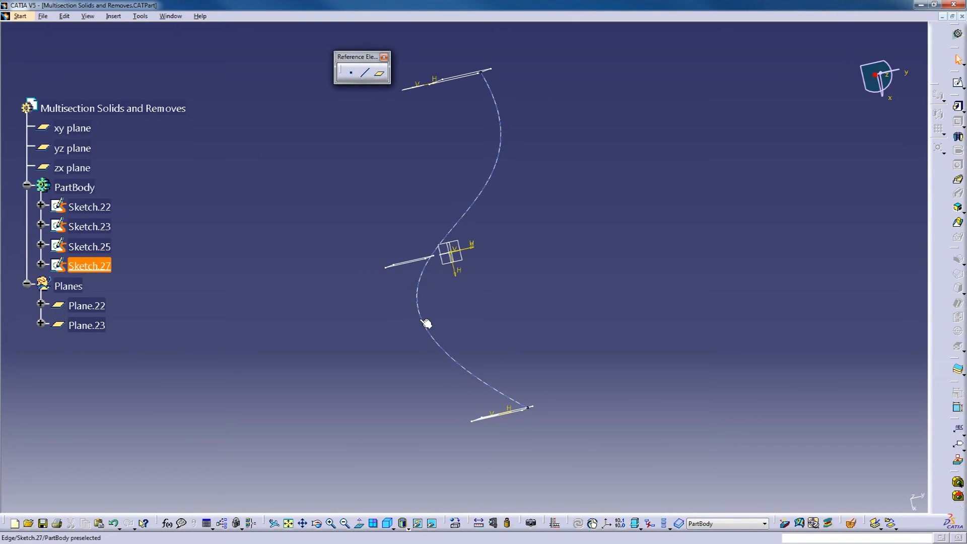
double_click(426, 321)
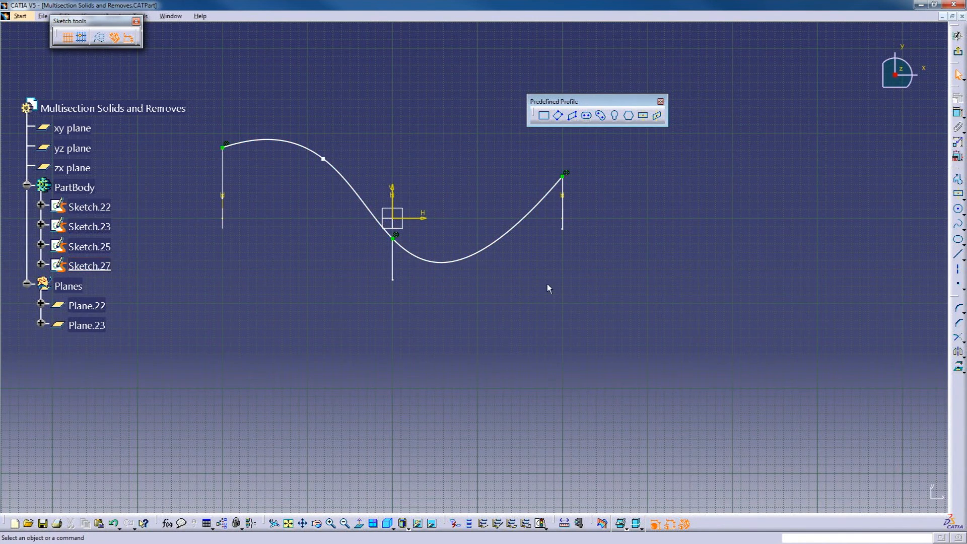
double_click(473, 262)
drag(763, 384, 659, 169)
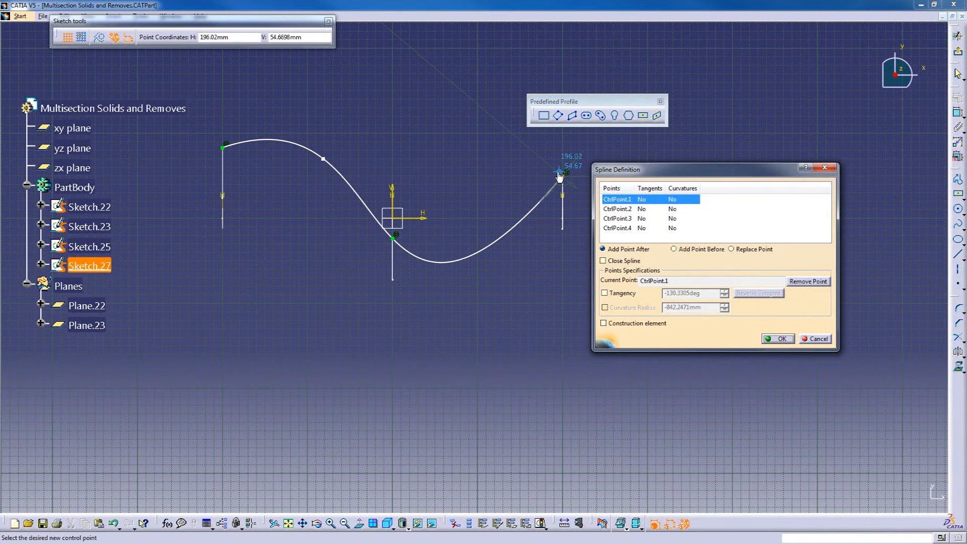
click(619, 209)
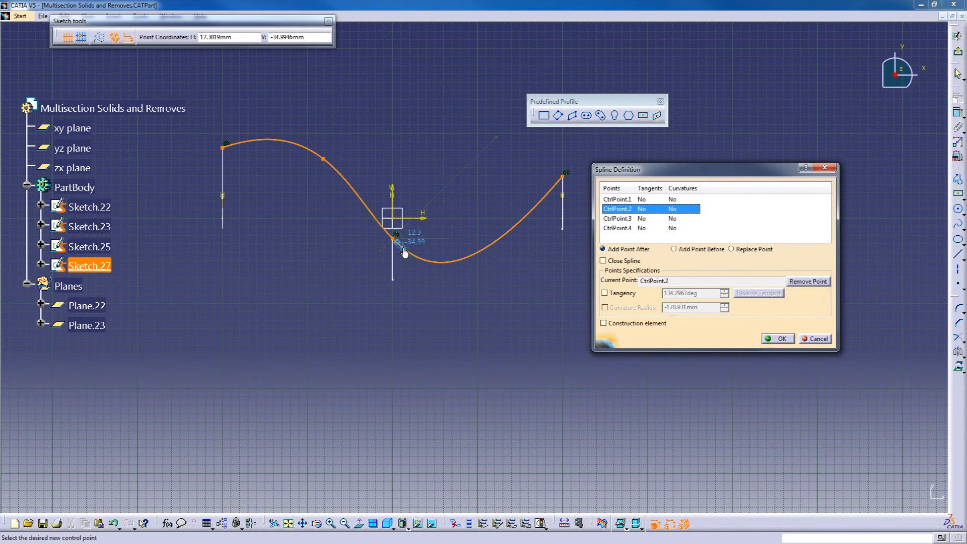
click(632, 218)
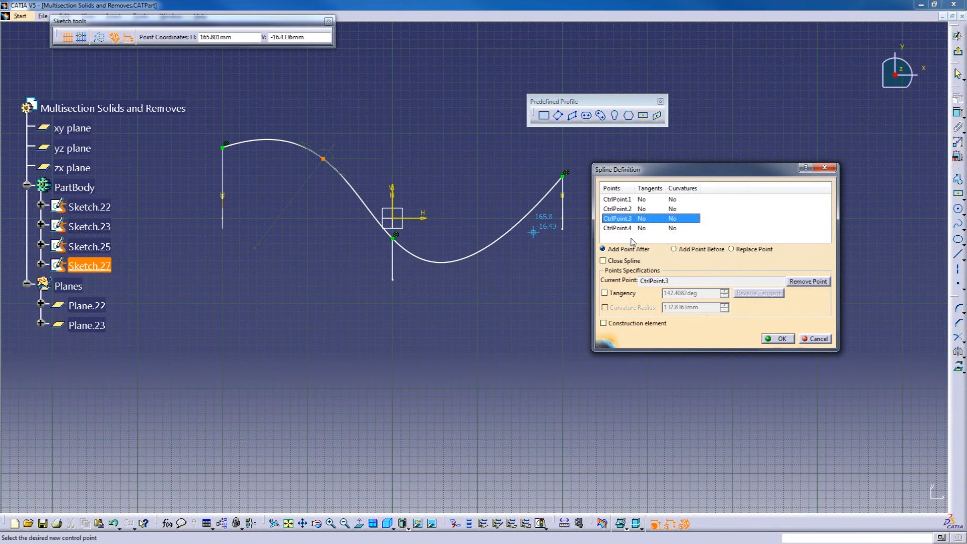
click(631, 228)
click(638, 210)
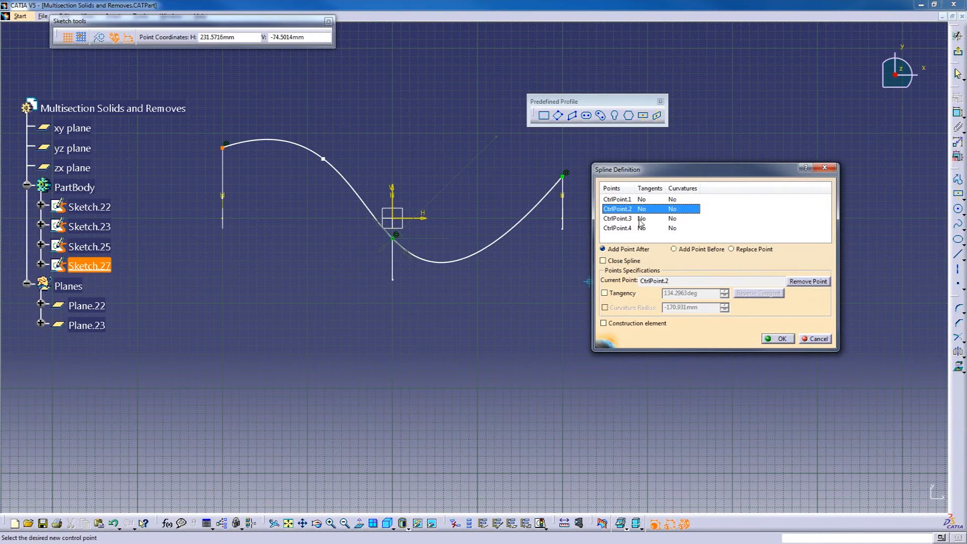
click(622, 198)
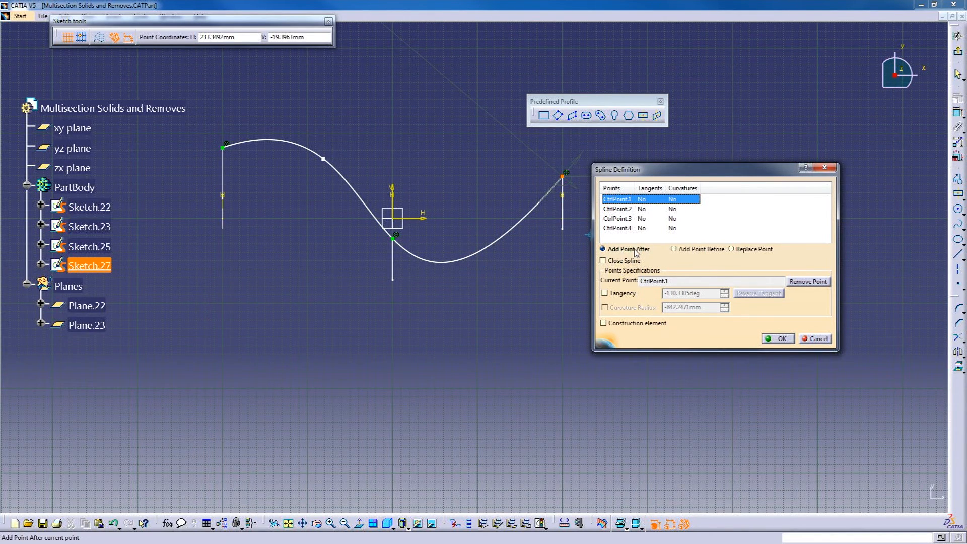
click(508, 232)
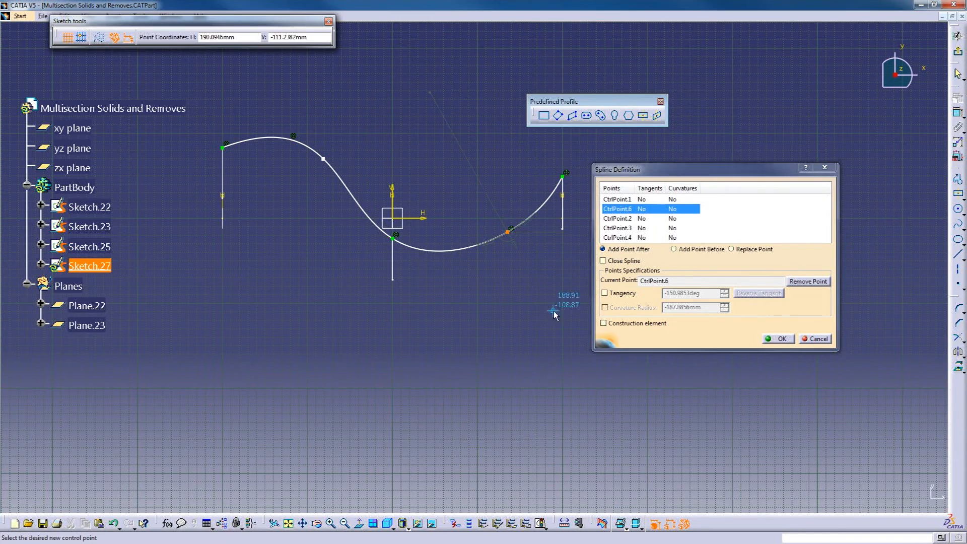
click(781, 338)
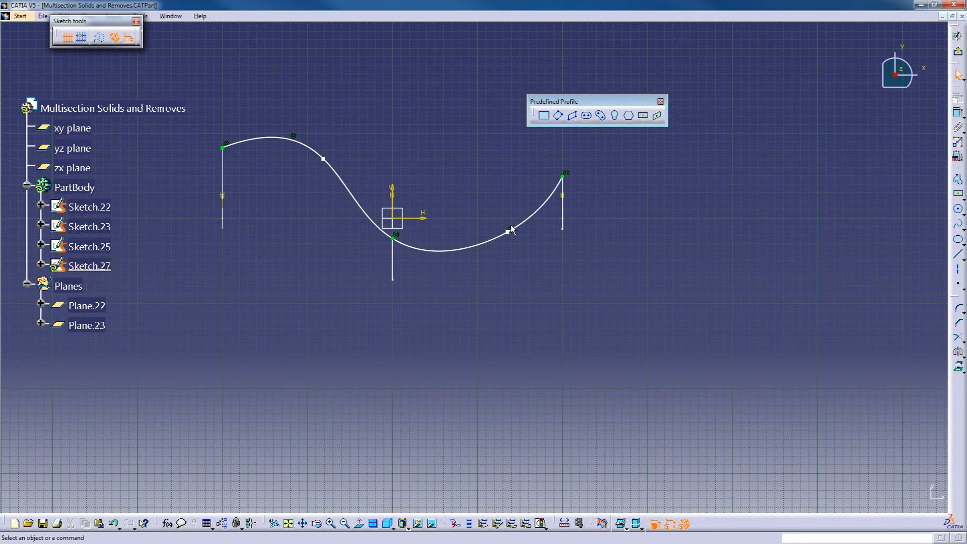
Delete the coincidence constraint attached to the spline's added control point
middle_drag(507, 221, 533, 205)
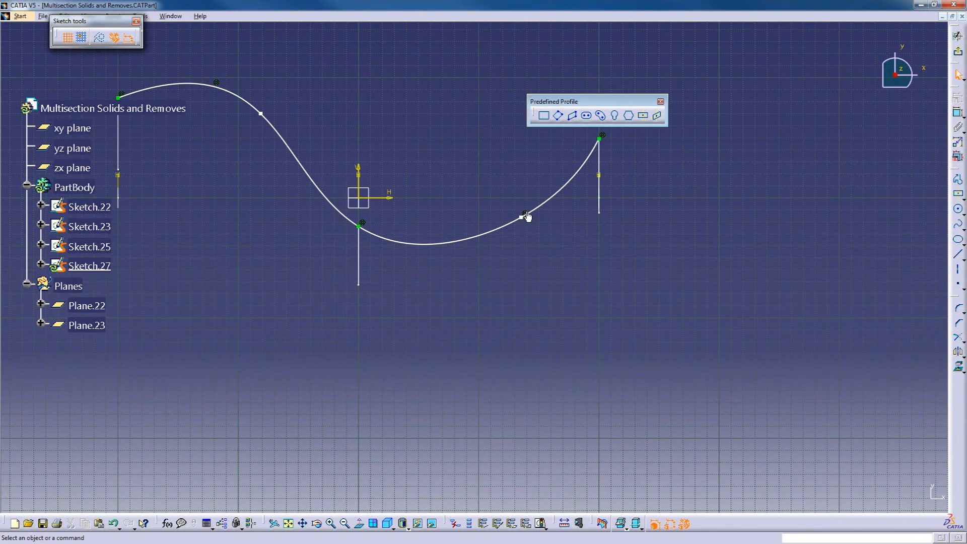
click(525, 216)
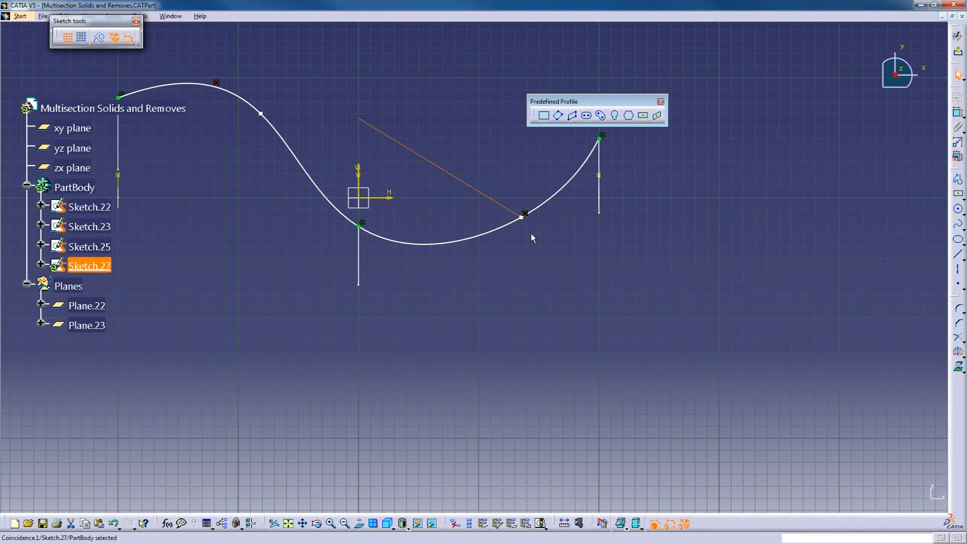
key(Delete)
Reshape the spline into a smoother wave by moving its two unconstrained control points, and exit the sketch
mouse_move(521, 218)
mouse_down()
mouse_move(490, 231)
mouse_move(438, 222)
mouse_move(479, 192)
mouse_move(464, 193)
mouse_move(484, 207)
mouse_move(559, 151)
mouse_move(475, 181)
mouse_up()
mouse_move(442, 218)
middle_down()
mouse_move(490, 226)
mouse_move(487, 234)
middle_up()
mouse_move(322, 133)
mouse_down()
mouse_move(319, 99)
mouse_move(307, 147)
mouse_move(294, 131)
mouse_move(295, 139)
mouse_up()
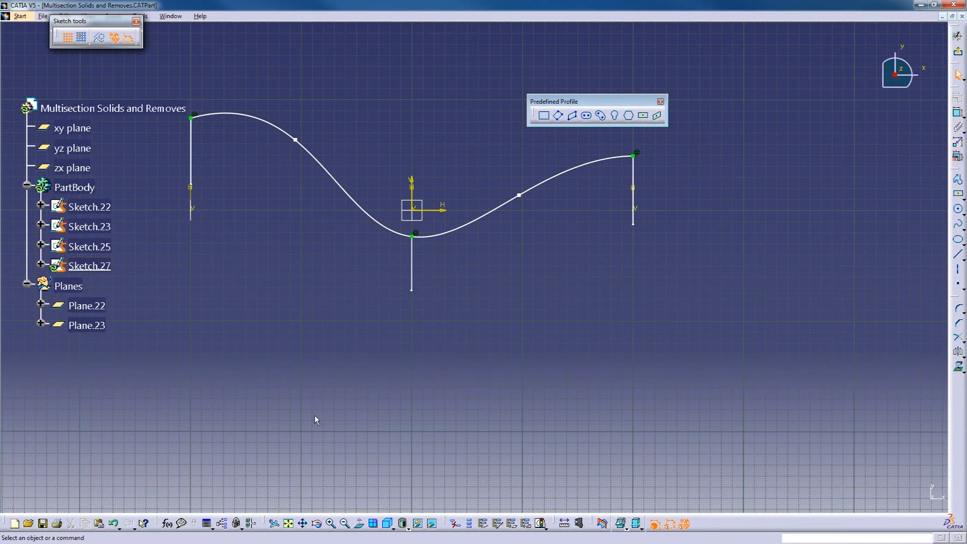
click(958, 50)
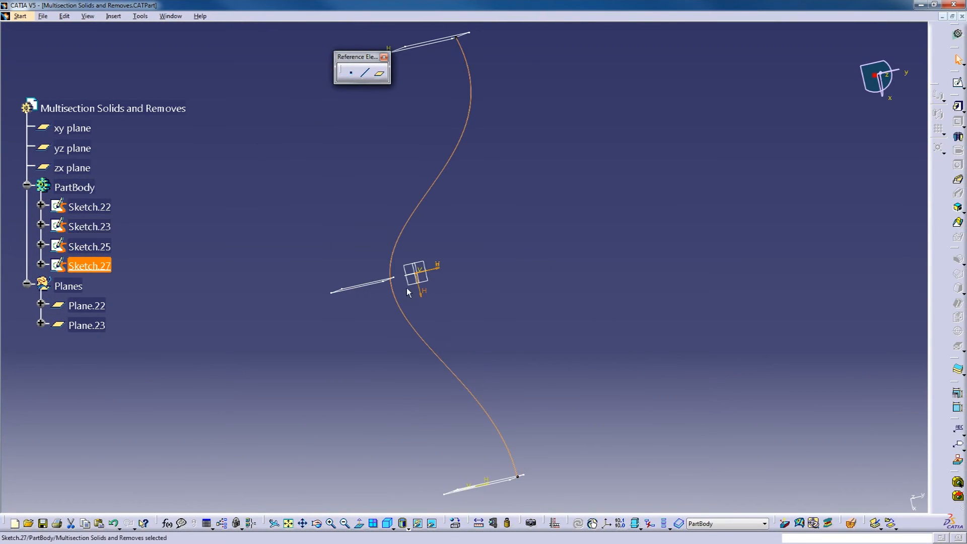
Start a multi-sections solid through the three rectangular profiles Sketch.22, Sketch.23 and Sketch.25, in that order
mouse_move(487, 313)
middle_down()
mouse_move(395, 248)
mouse_move(487, 287)
mouse_move(401, 222)
mouse_move(495, 316)
middle_up()
click(495, 316)
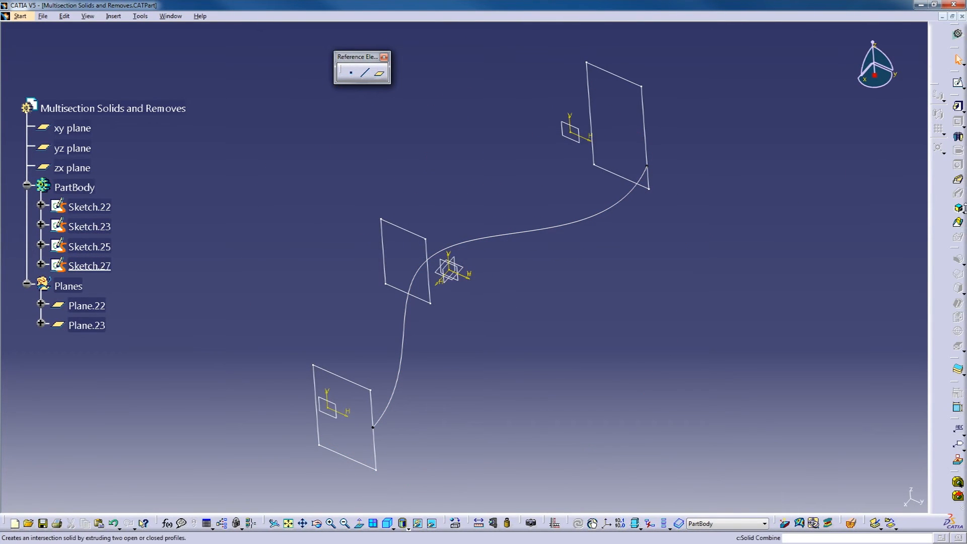
click(958, 223)
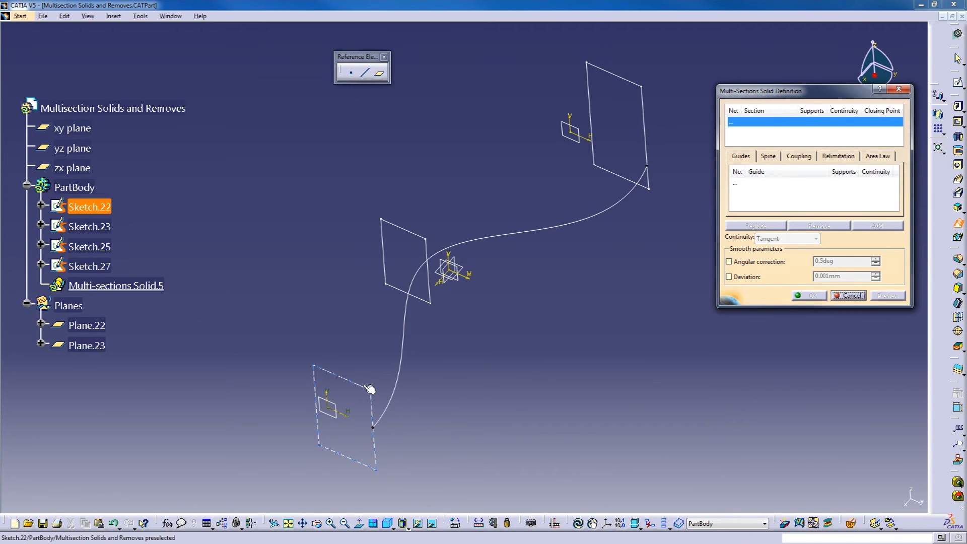
click(370, 390)
click(377, 216)
click(619, 78)
Add the reshaped Sketch.27 spline as the guide and preview the solid
click(736, 184)
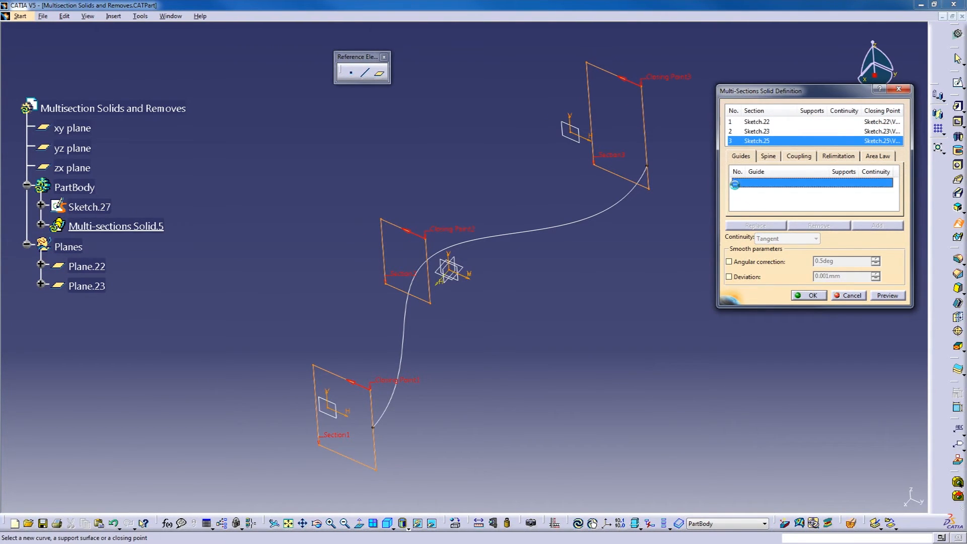
click(405, 329)
click(882, 296)
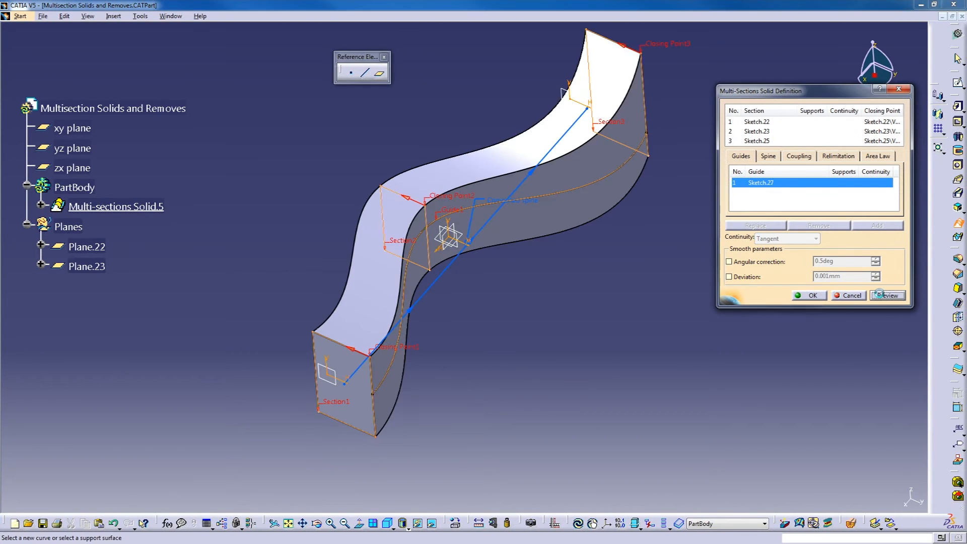
Examine the guided solid and its computed spine from several angles, and check the spine settings
middle_drag(450, 289, 444, 258)
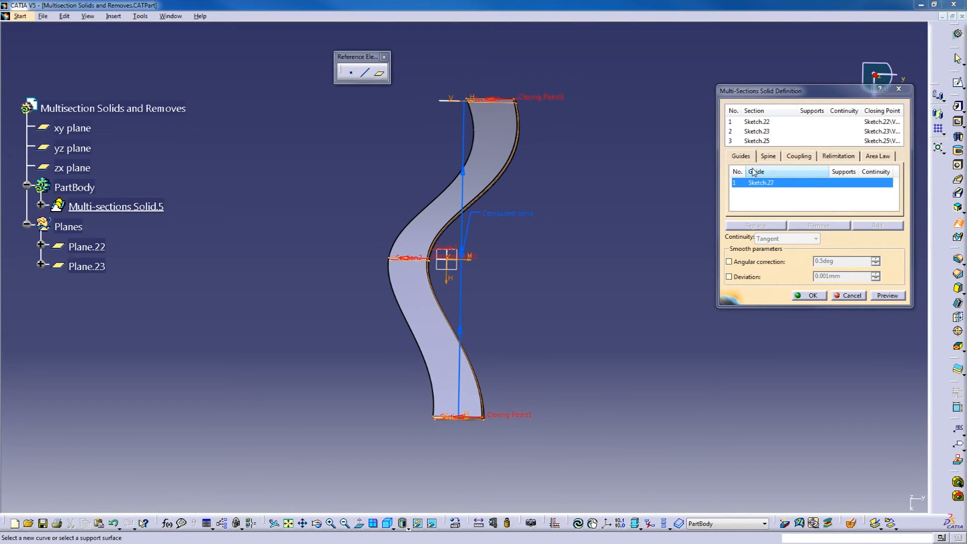
click(768, 157)
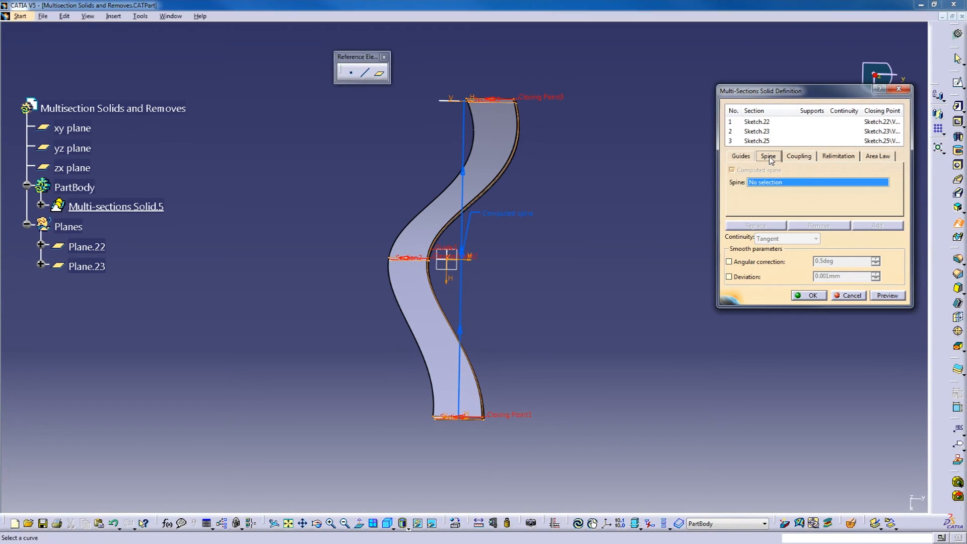
click(733, 158)
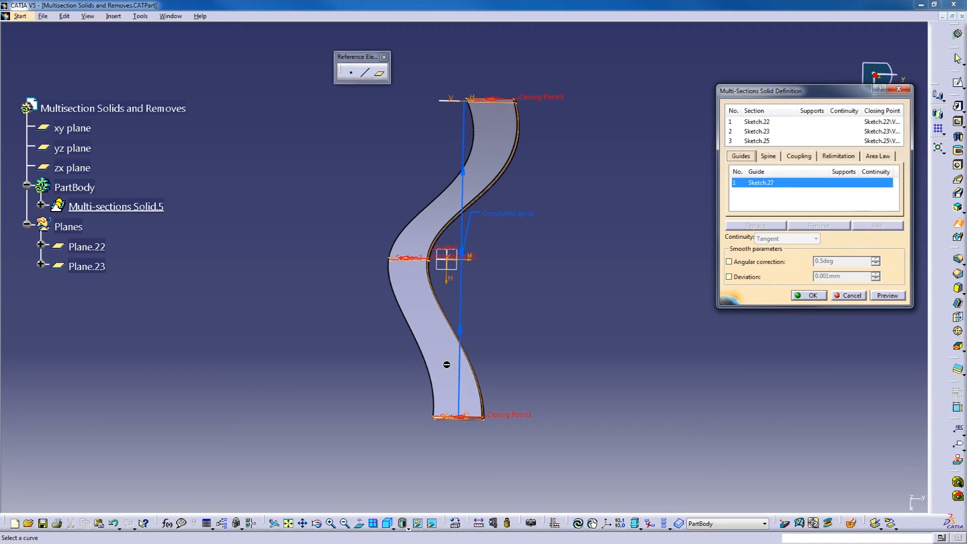
middle_drag(445, 429, 503, 388)
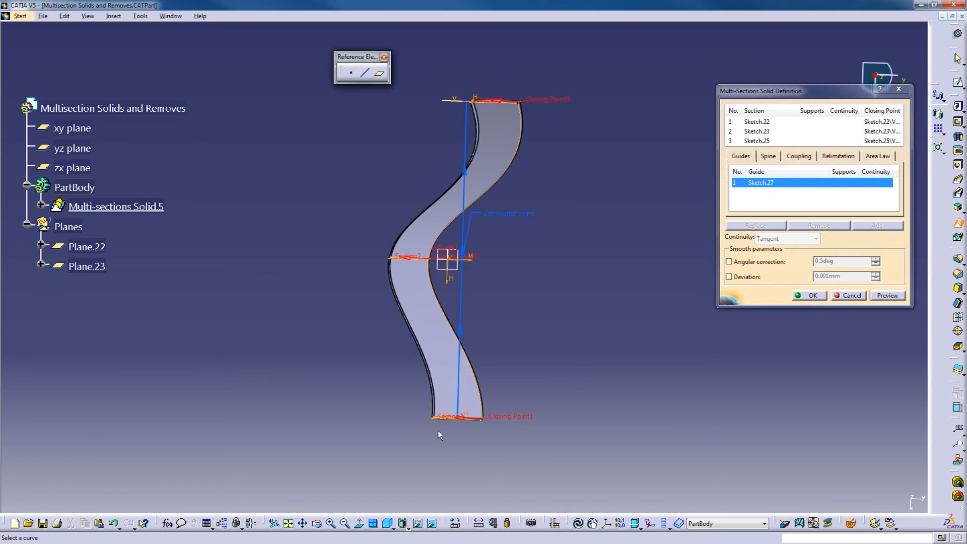
middle_drag(459, 431, 422, 360)
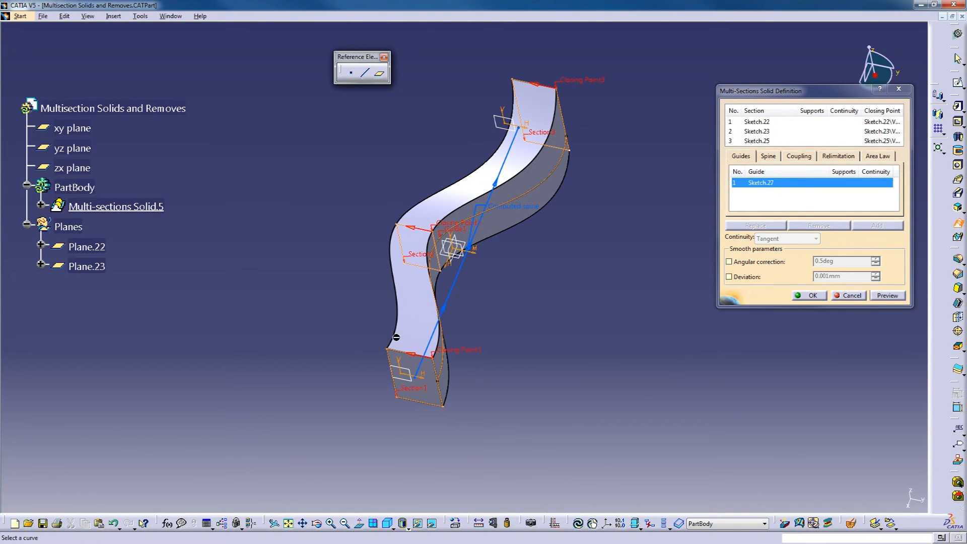
mouse_move(502, 262)
middle_down()
mouse_move(534, 328)
mouse_move(613, 416)
mouse_move(553, 453)
mouse_move(468, 422)
mouse_move(430, 282)
mouse_move(453, 252)
middle_up()
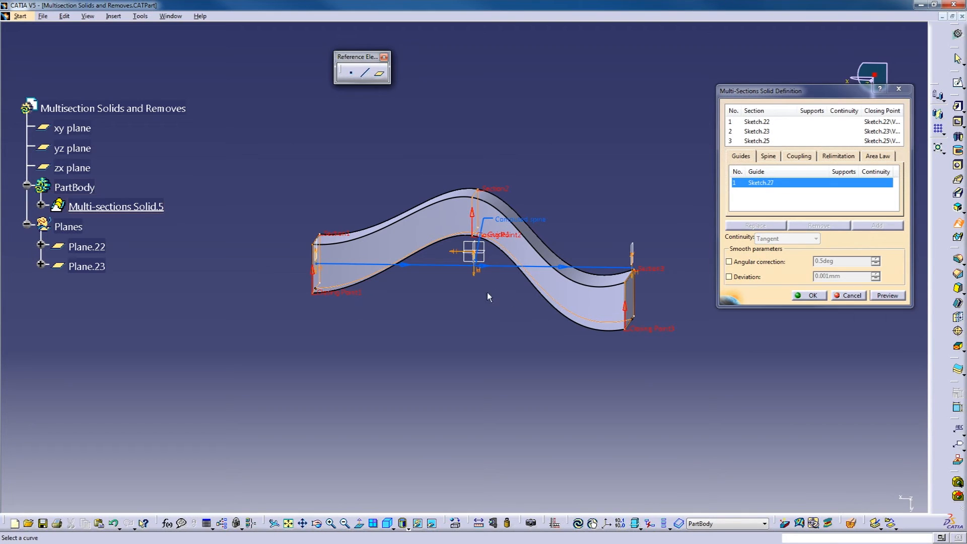
middle_drag(464, 312, 439, 307)
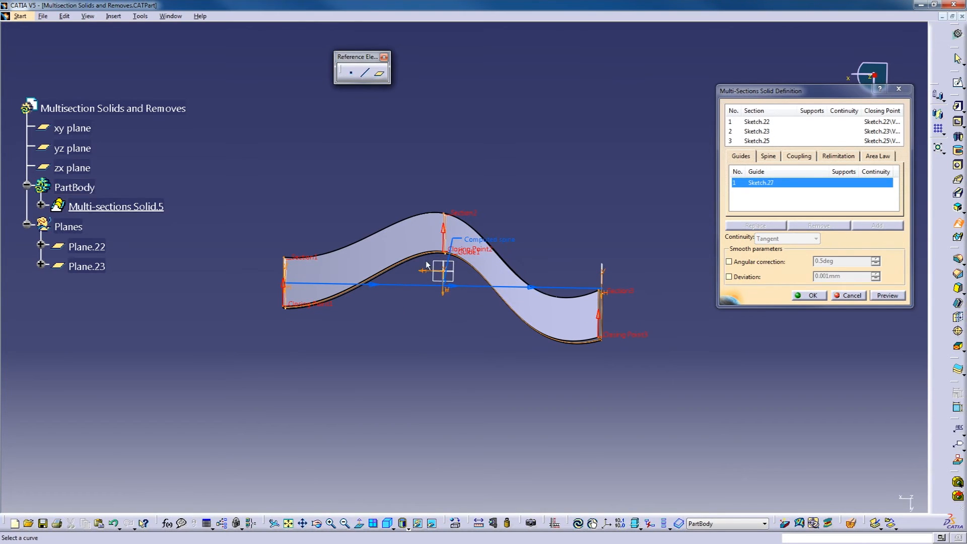
middle_drag(400, 437, 430, 378)
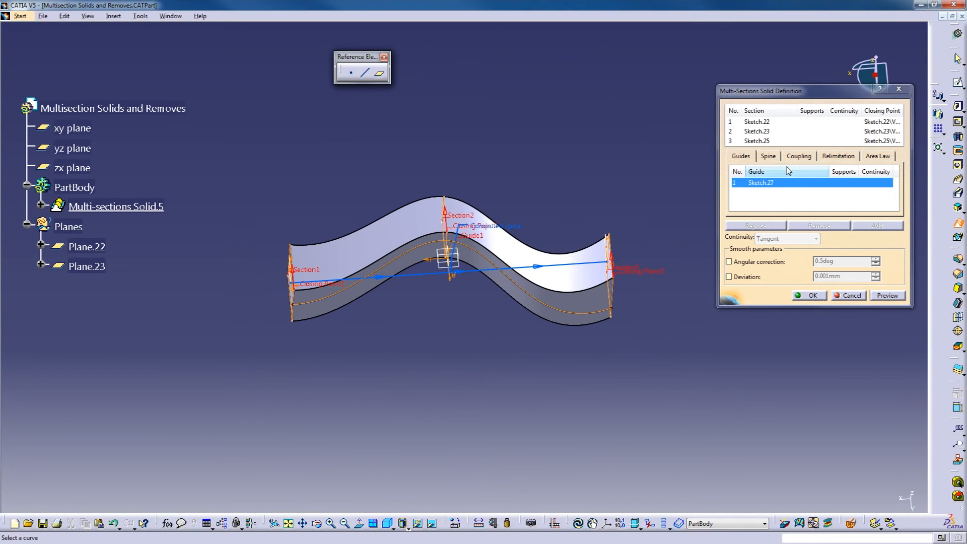
Set the Sketch.27 curve as the solid's spine in place of the computed spine, and preview it
click(768, 156)
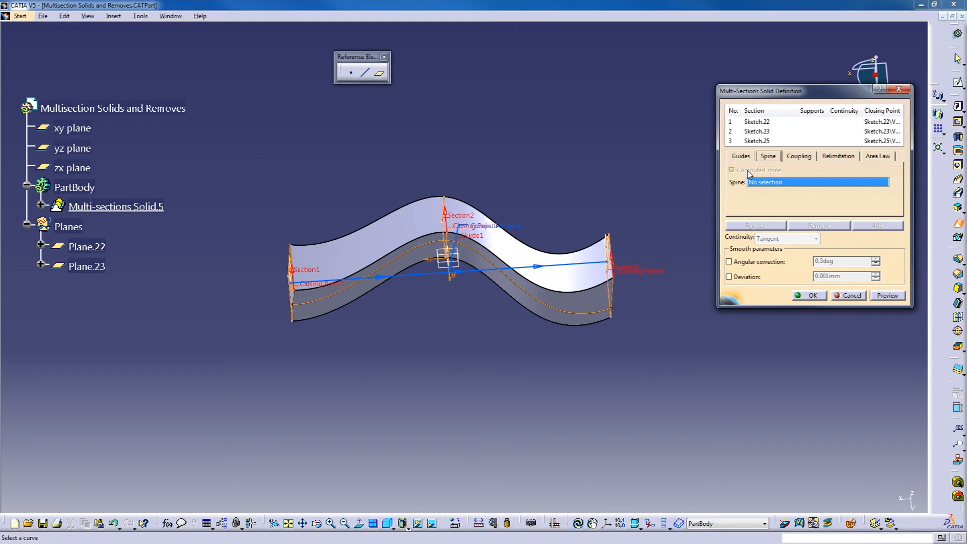
click(759, 183)
click(403, 255)
middle_drag(466, 206, 470, 318)
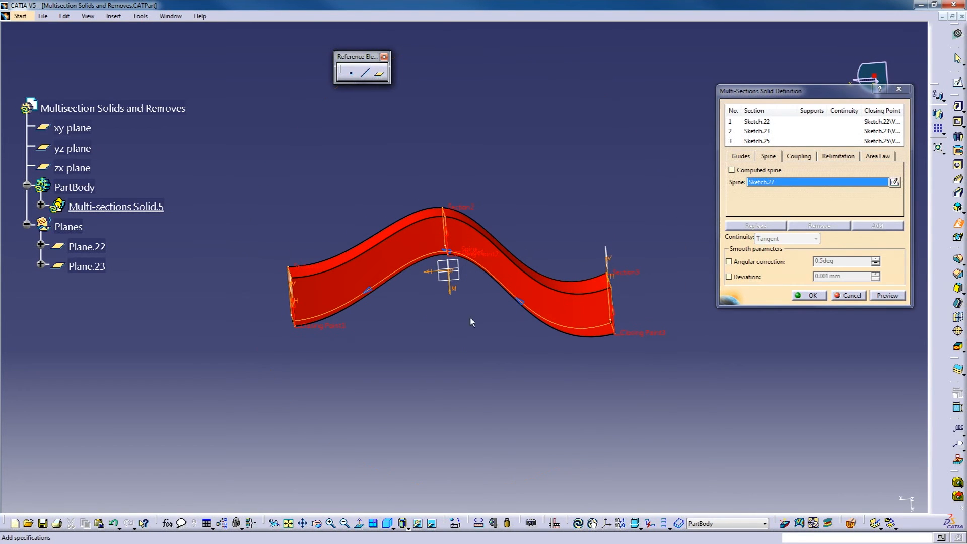
click(887, 295)
Inspect the thickness of the spine-driven solid along its bends from several angles, and accept the multi-sections definition
middle_drag(481, 382, 468, 362)
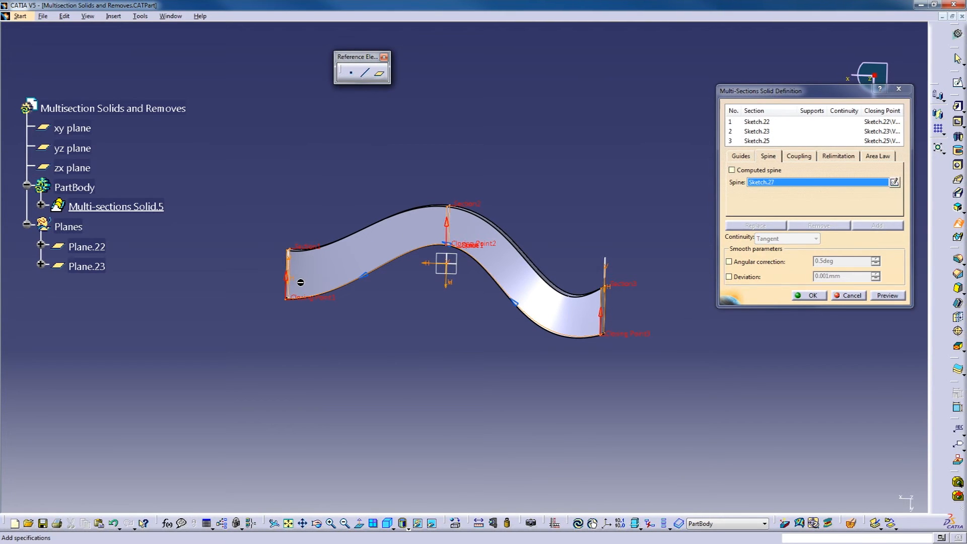
middle_drag(306, 279, 389, 274)
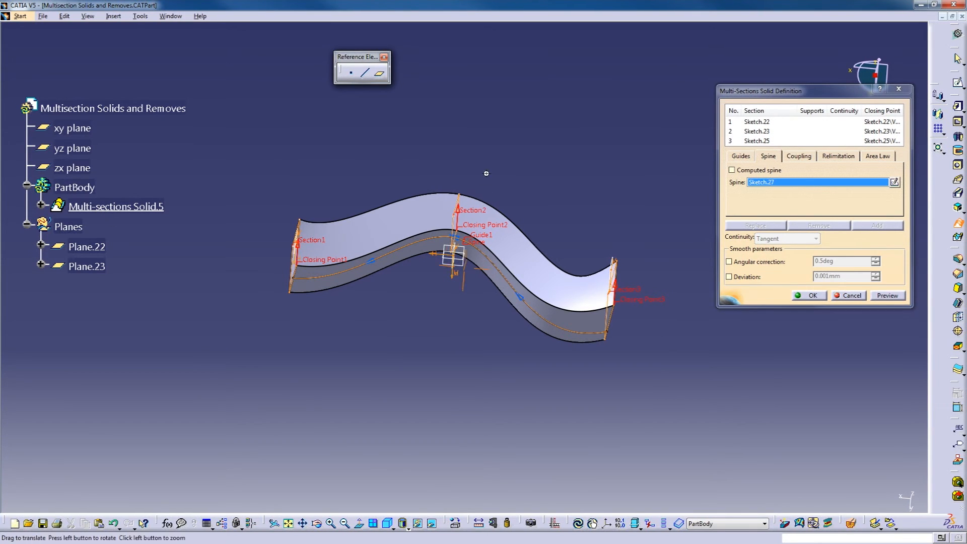
middle_drag(486, 173, 437, 289)
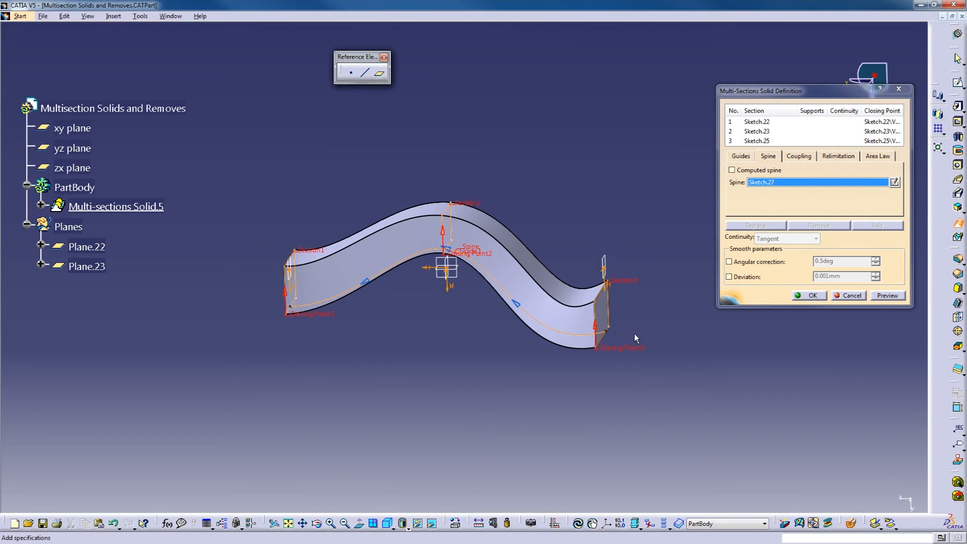
middle_drag(395, 301, 464, 269)
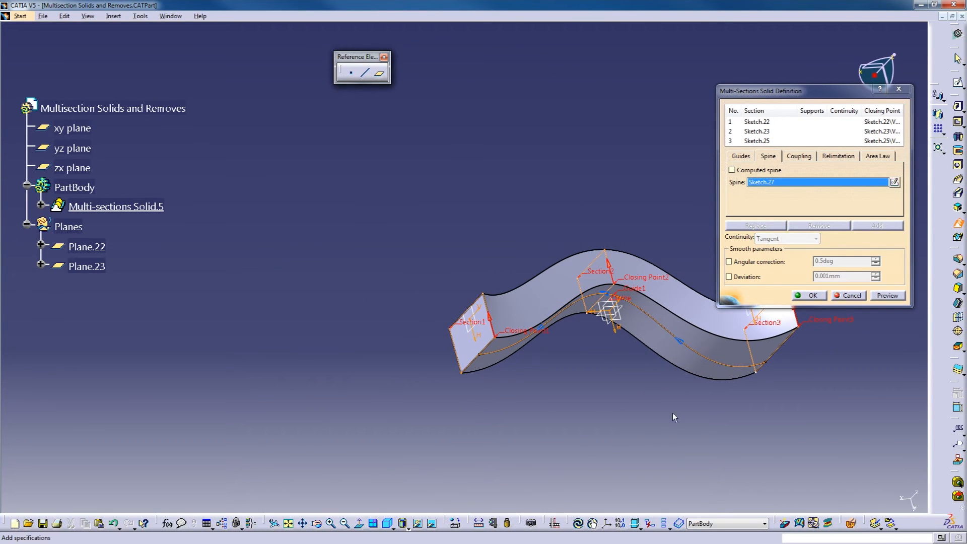
middle_click(614, 286)
middle_drag(528, 327, 474, 375)
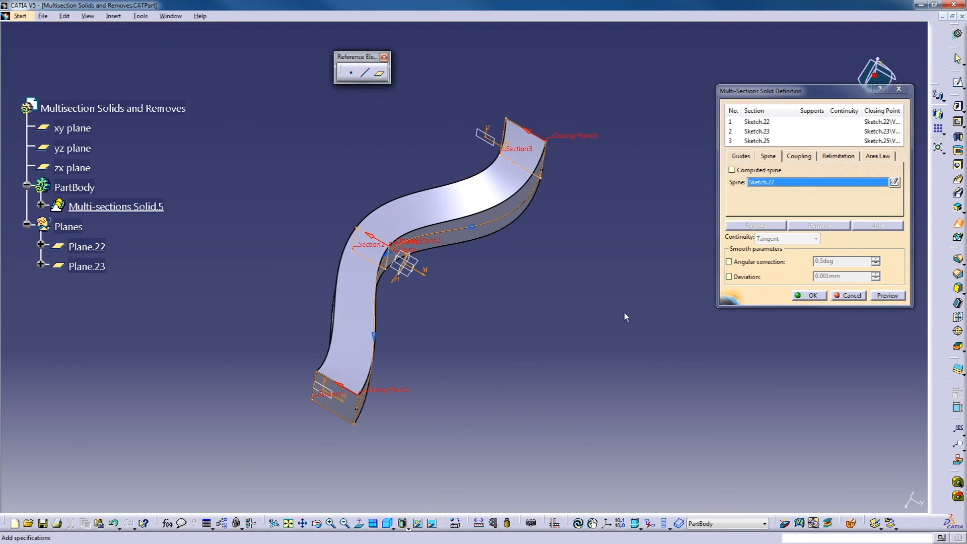
right_click(464, 321)
middle_drag(439, 281, 427, 224)
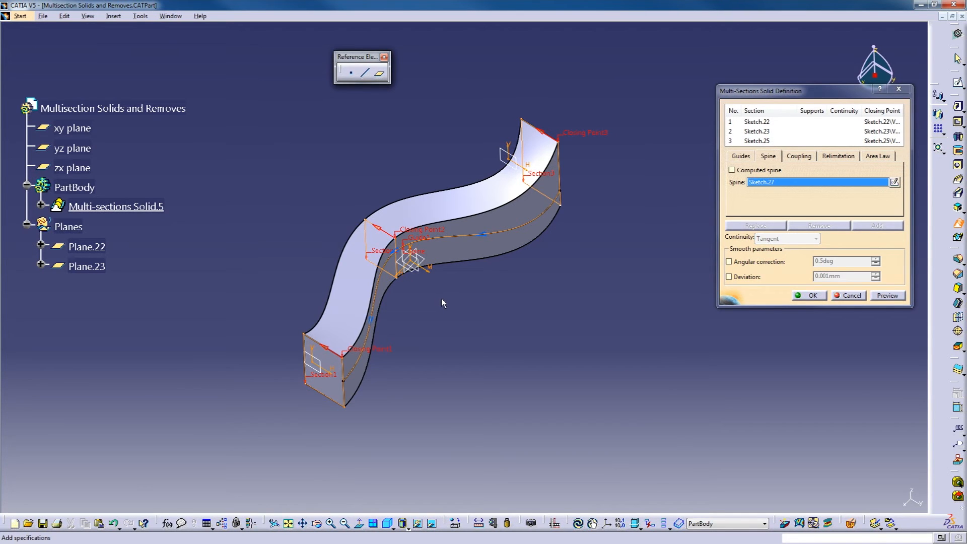
middle_drag(443, 298, 449, 258)
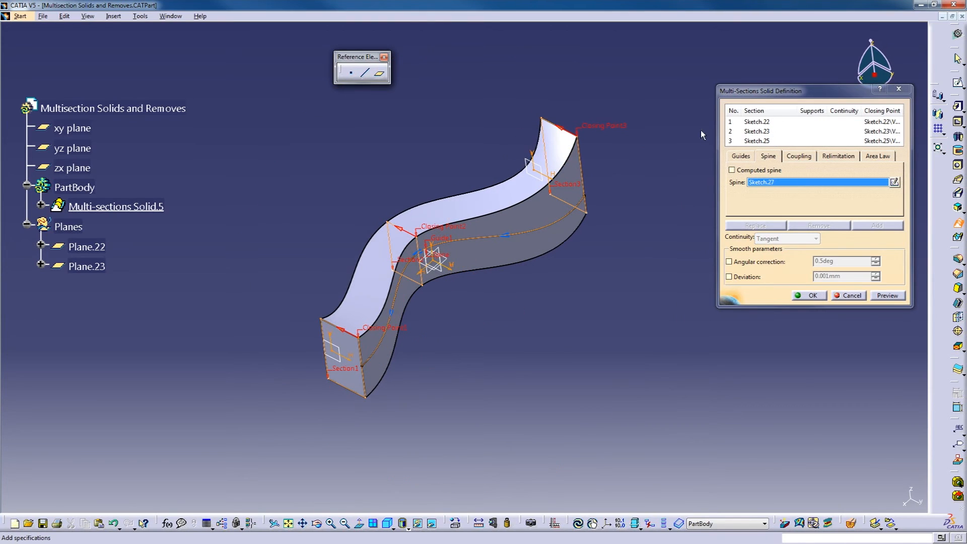
click(802, 295)
mouse_move(524, 343)
middle_down()
mouse_move(650, 327)
mouse_move(509, 348)
mouse_move(458, 328)
mouse_move(442, 334)
mouse_move(485, 319)
mouse_move(462, 324)
mouse_move(427, 214)
mouse_move(546, 339)
mouse_move(475, 300)
mouse_move(507, 350)
middle_up()
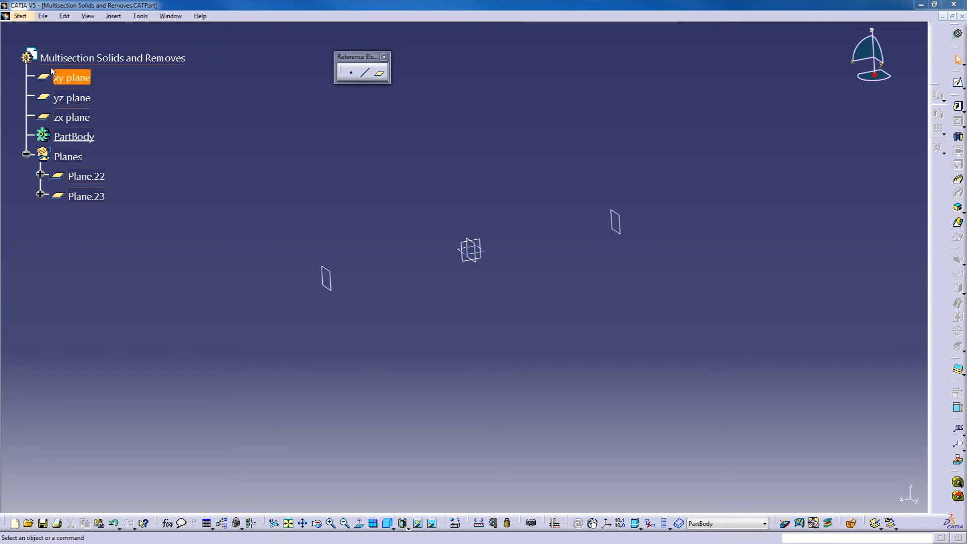
Switch the part to the Generative Shape Design workbench
click(22, 18)
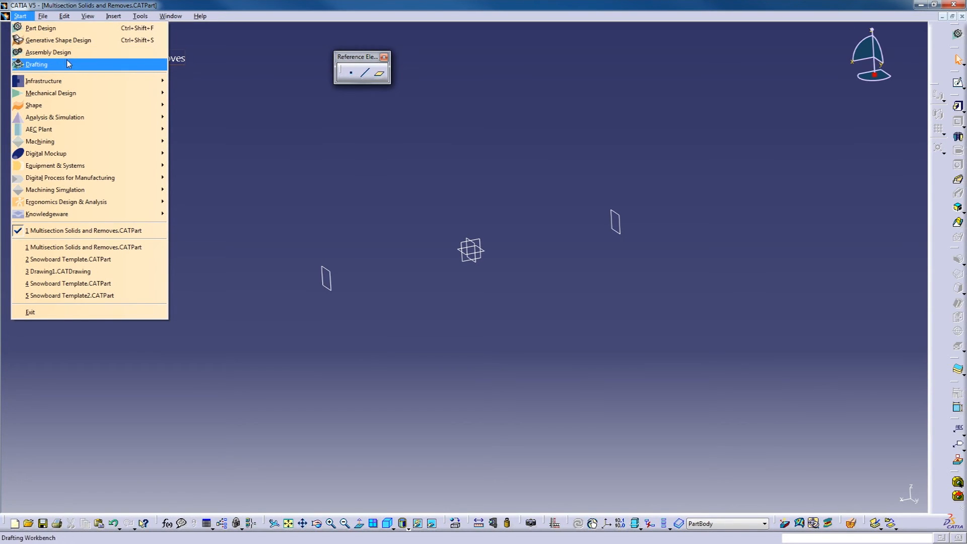
mouse_move(86, 96)
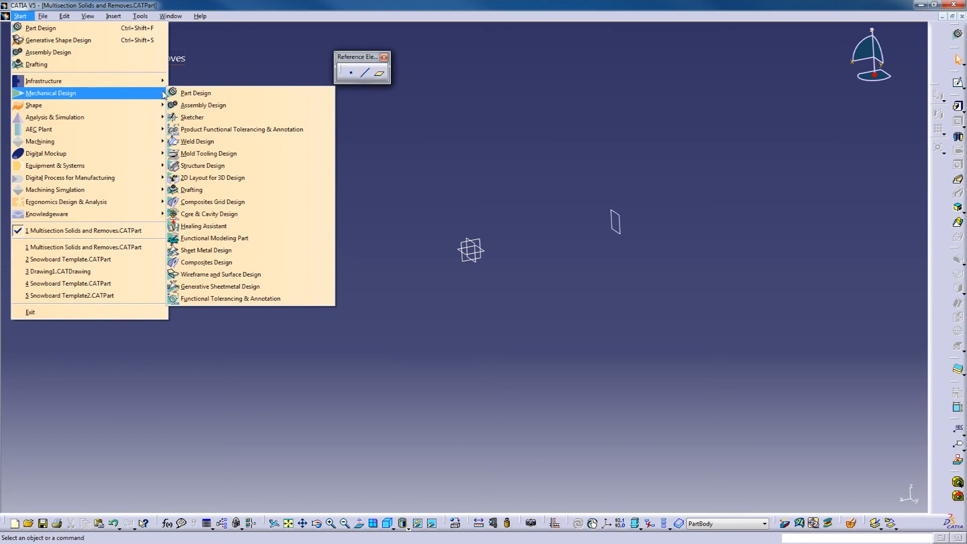
mouse_move(56, 107)
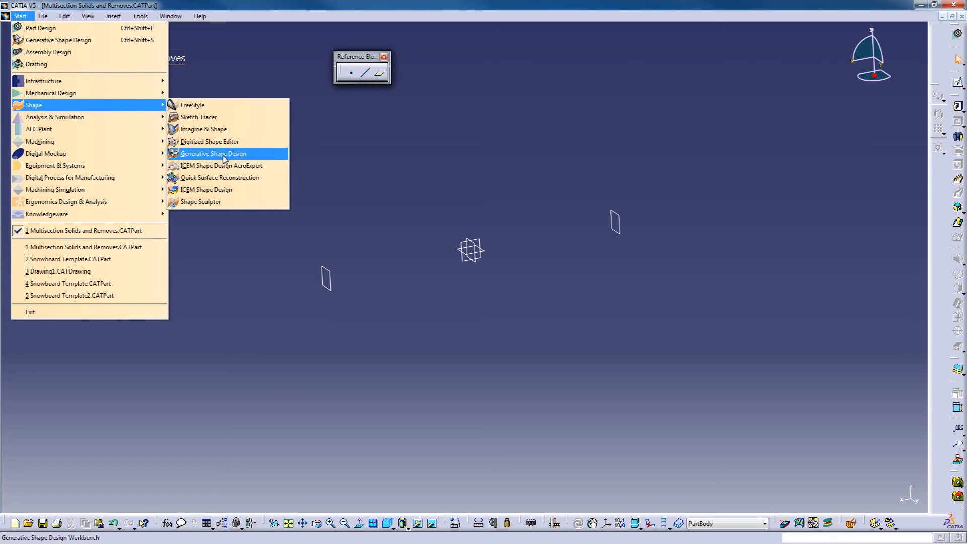
click(211, 156)
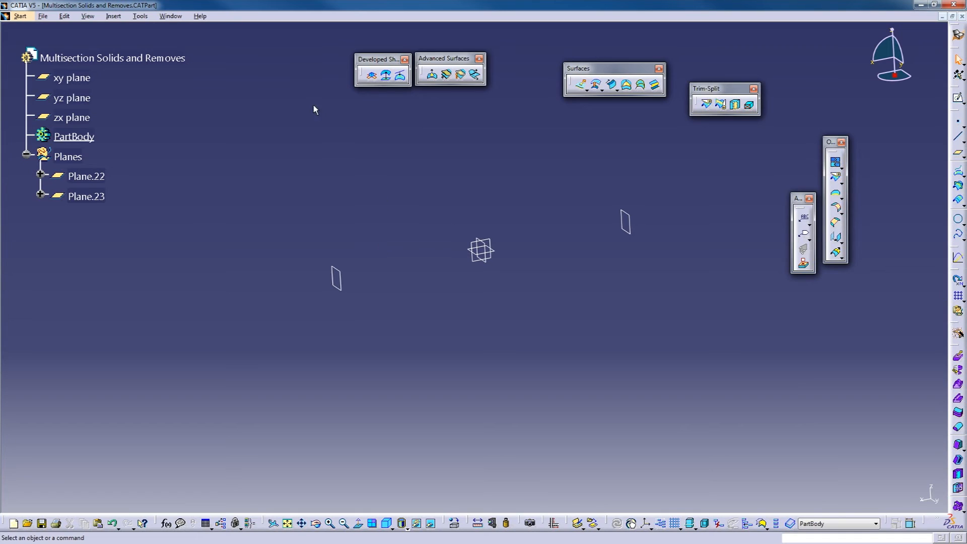
Customize the workbench's toolbars by restoring the contents and the position of all of them
click(141, 16)
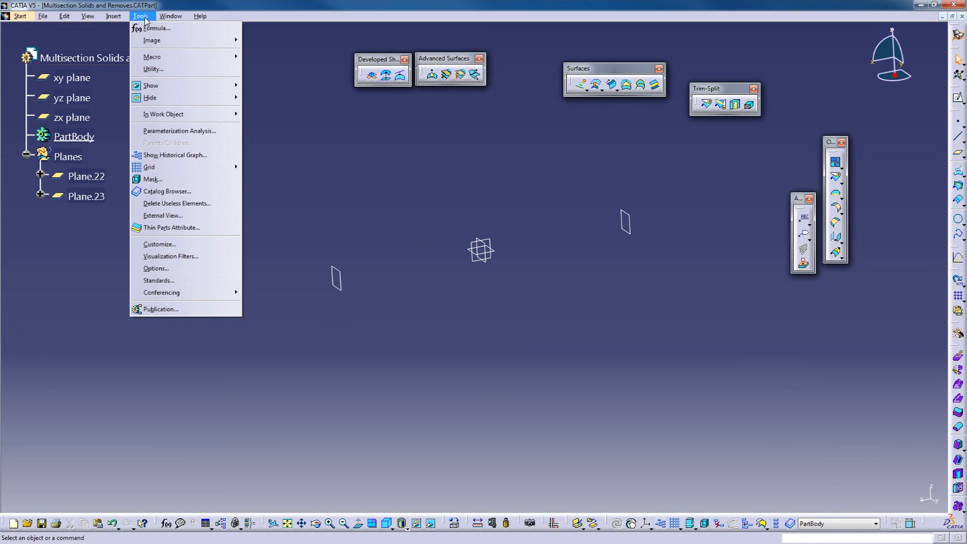
click(173, 249)
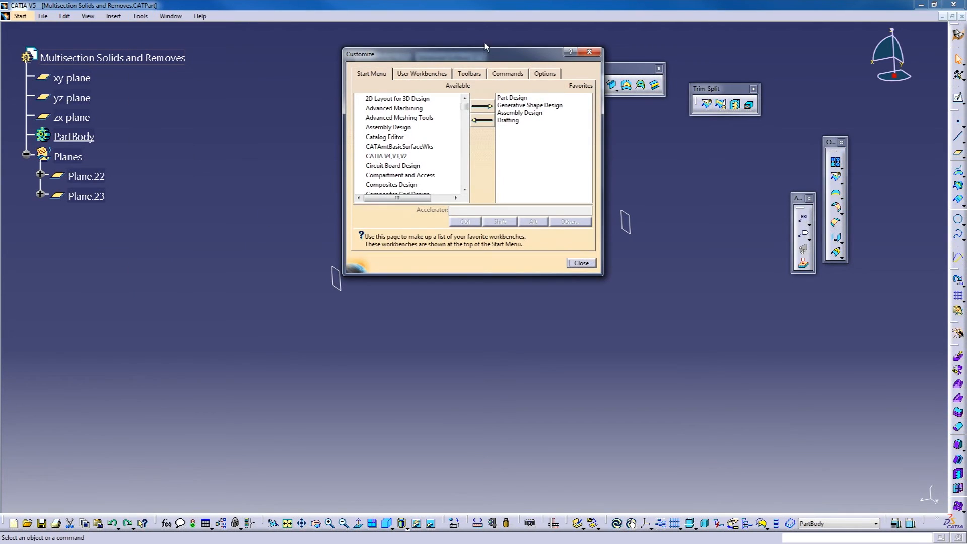
drag(486, 61, 510, 138)
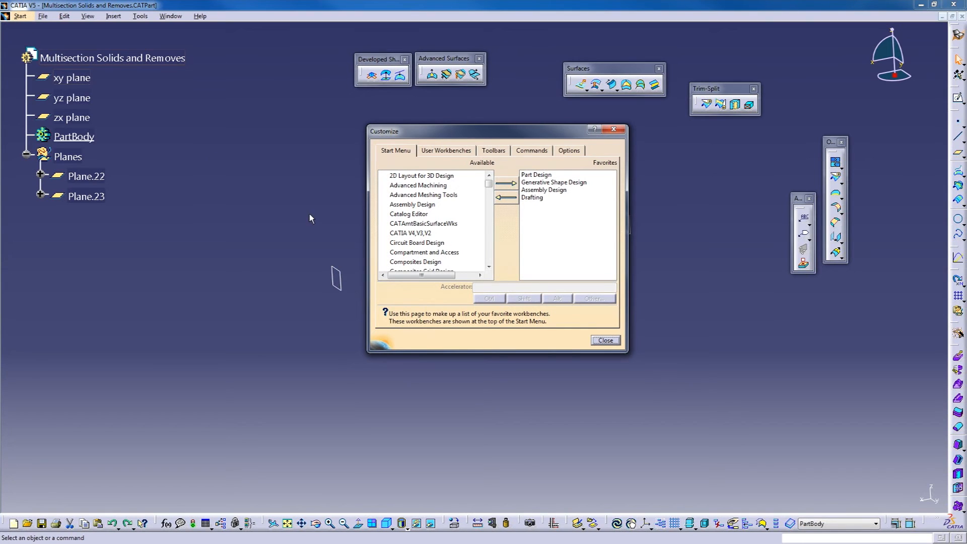
click(493, 151)
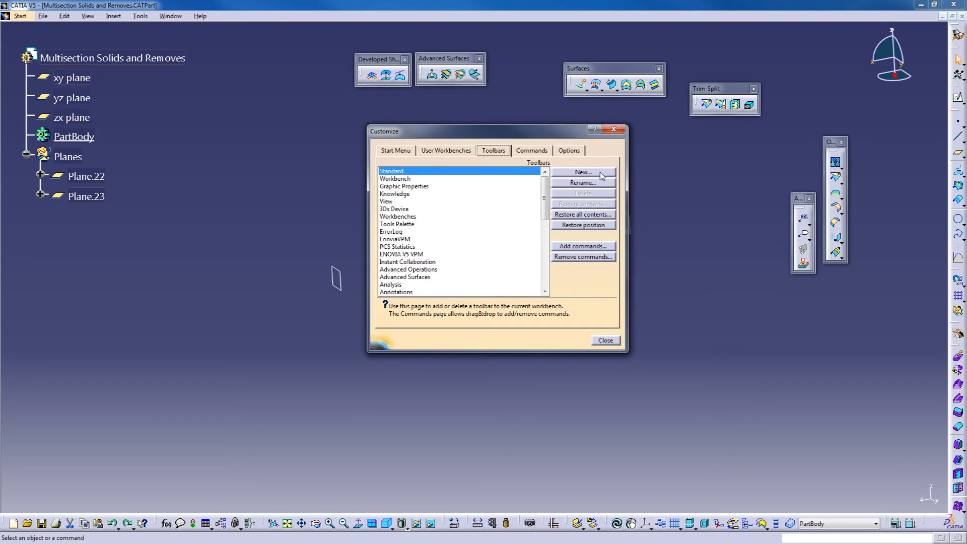
click(581, 216)
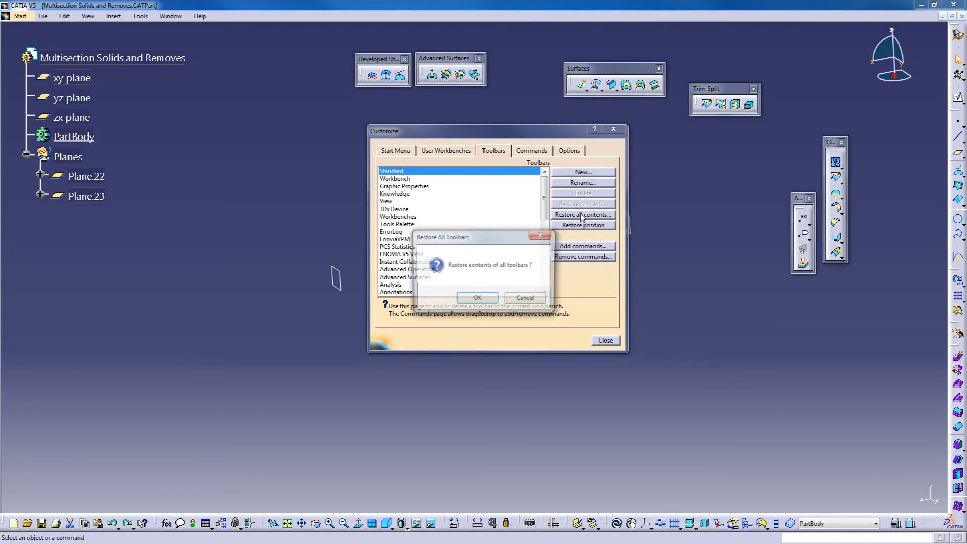
click(476, 300)
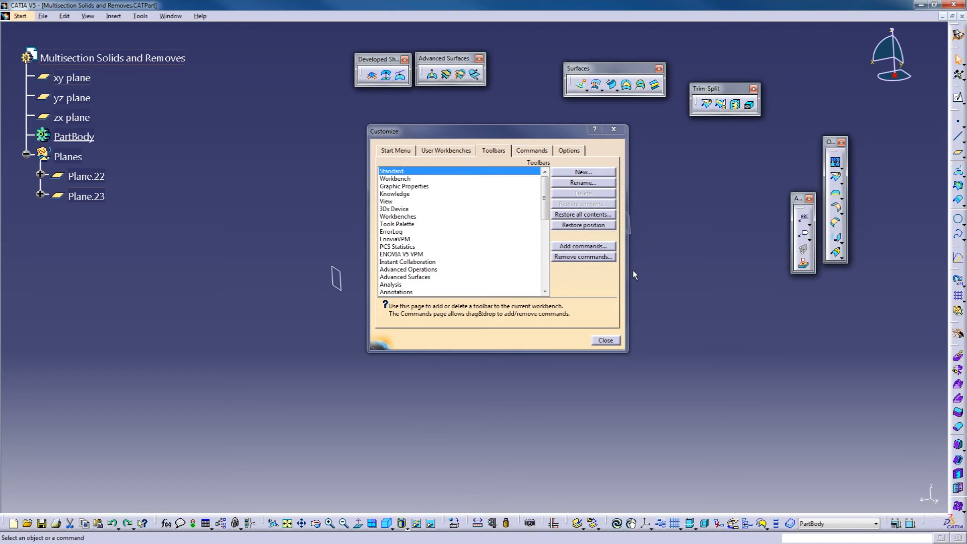
click(582, 226)
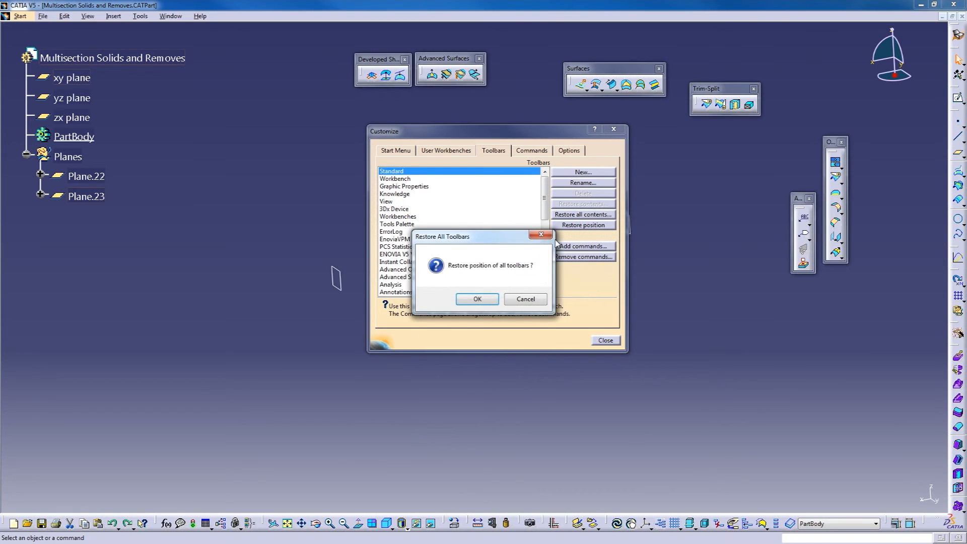
click(478, 300)
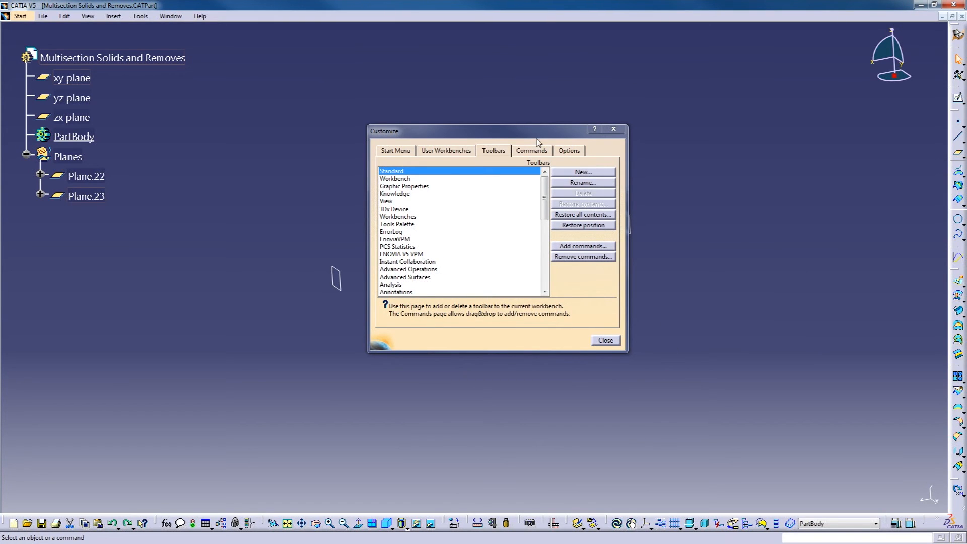
drag(514, 139, 518, 75)
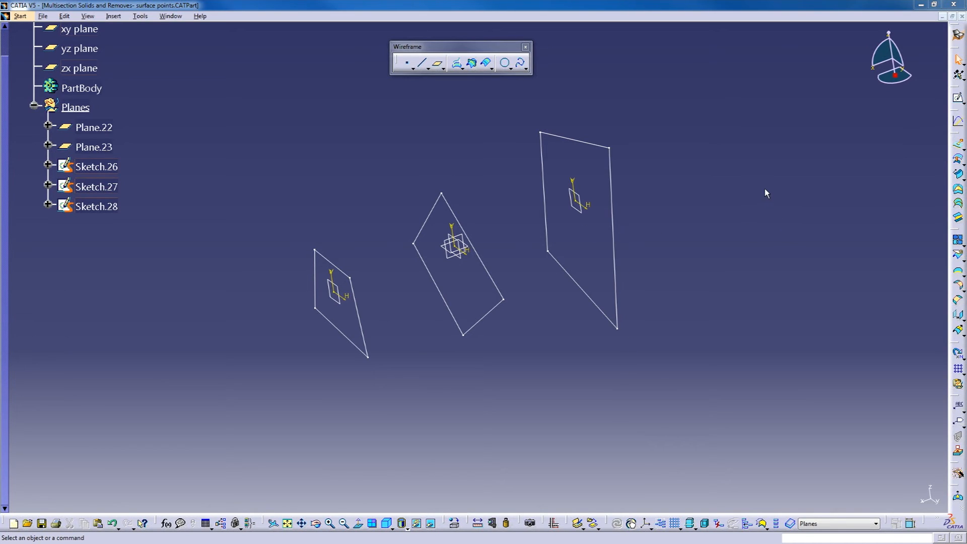
Create a multi-sections surface through the profiles Sketch.26, Sketch.27 and Sketch.28, previewing it before accepting
click(958, 205)
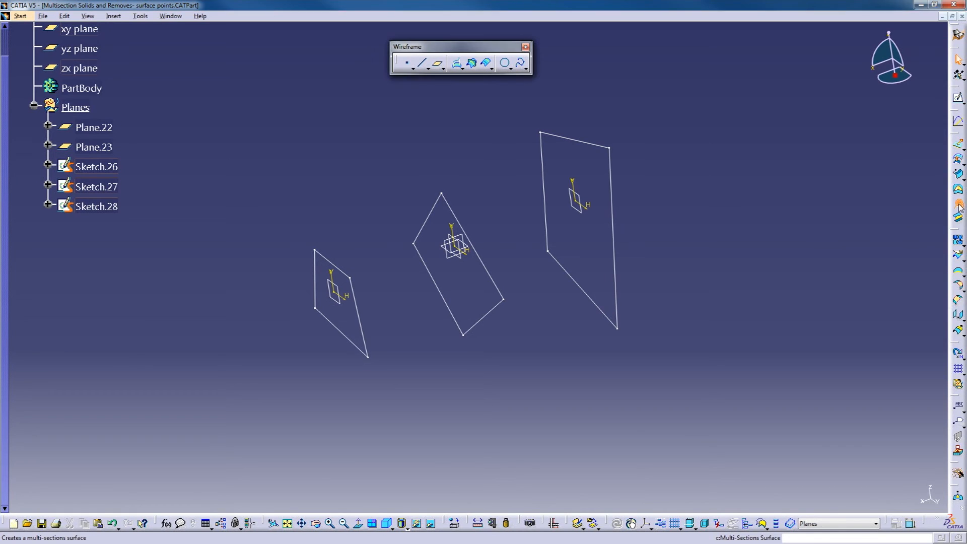
drag(757, 94, 697, 60)
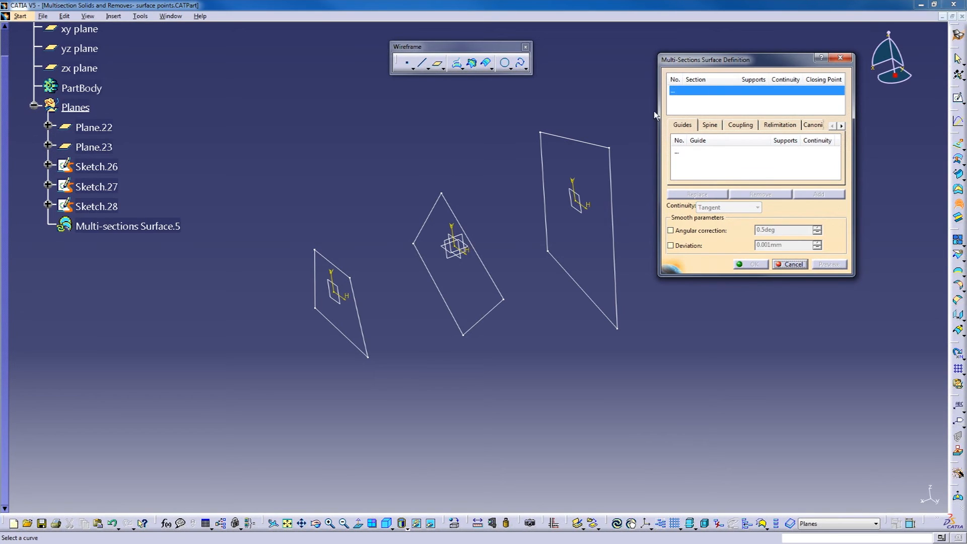
click(364, 321)
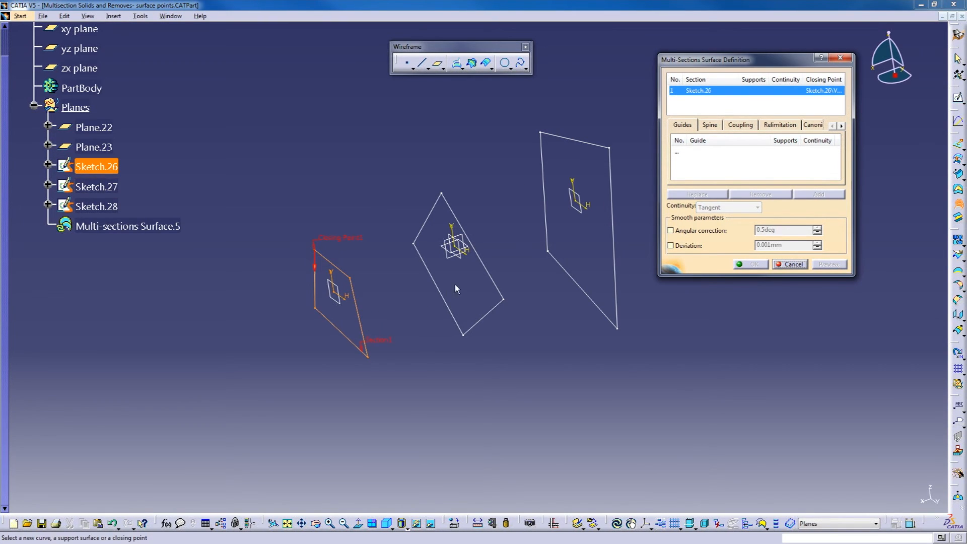
click(491, 278)
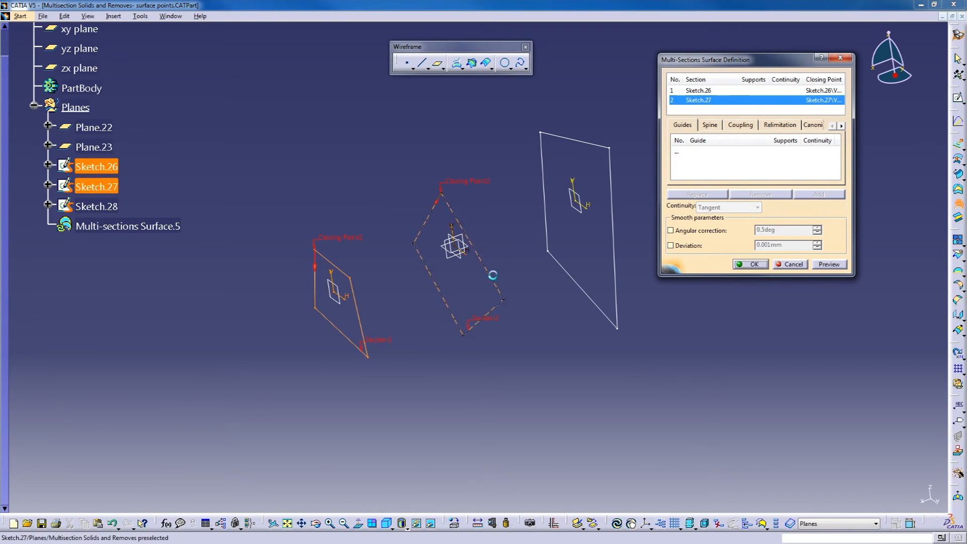
click(615, 246)
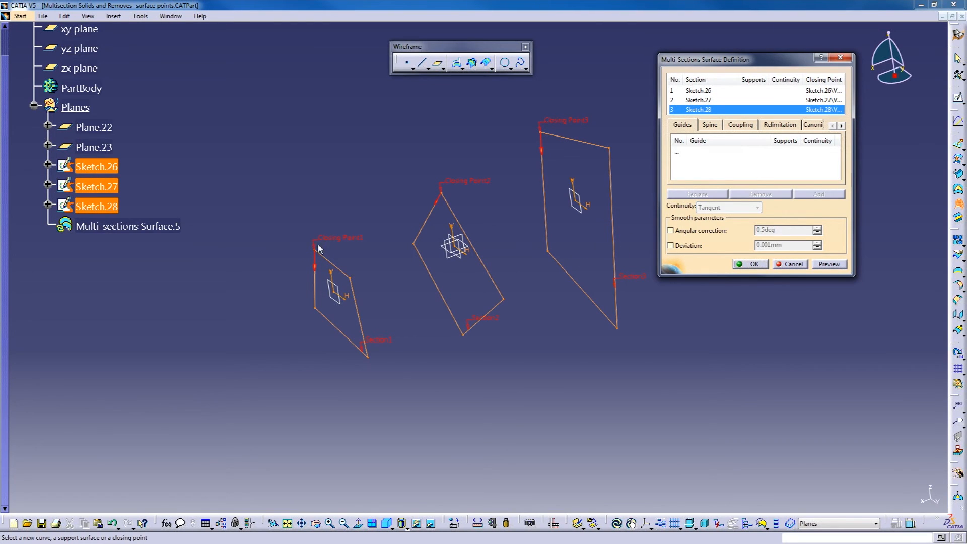
mouse_move(415, 263)
middle_down()
mouse_move(442, 291)
mouse_move(551, 313)
mouse_move(453, 283)
mouse_move(463, 284)
middle_up()
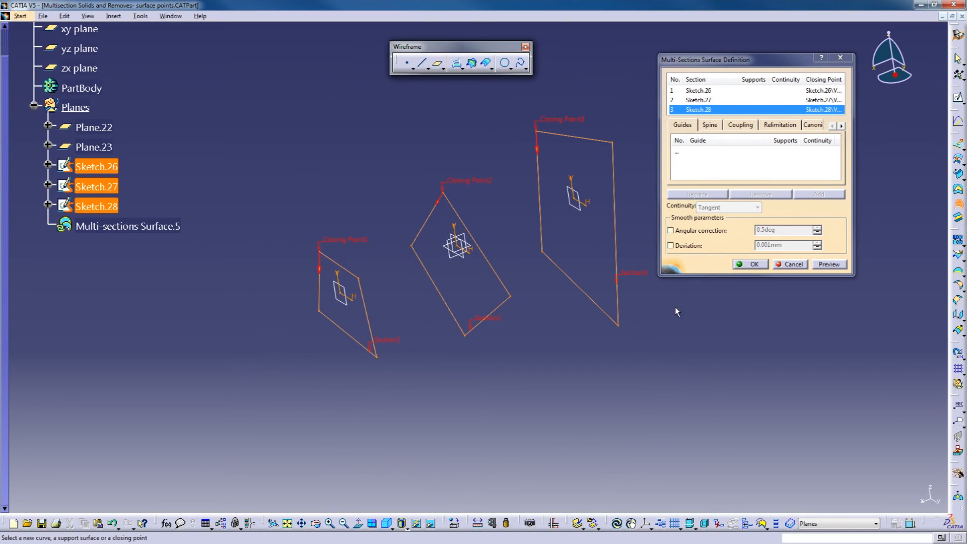
click(828, 264)
middle_drag(376, 352, 589, 262)
click(752, 264)
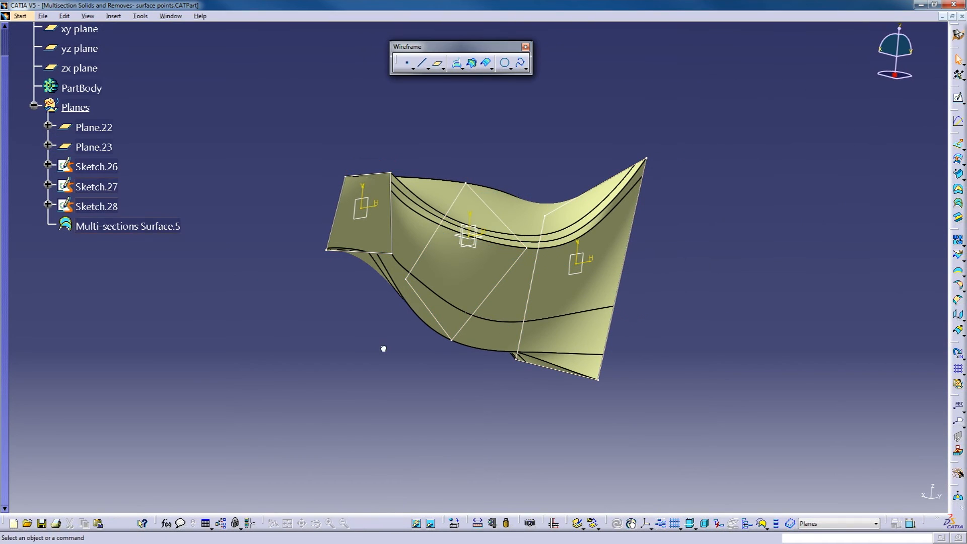
Examine the multi-sections surface's open ends and twisted sides from several angles, and undo its creation
middle_drag(356, 274, 371, 304)
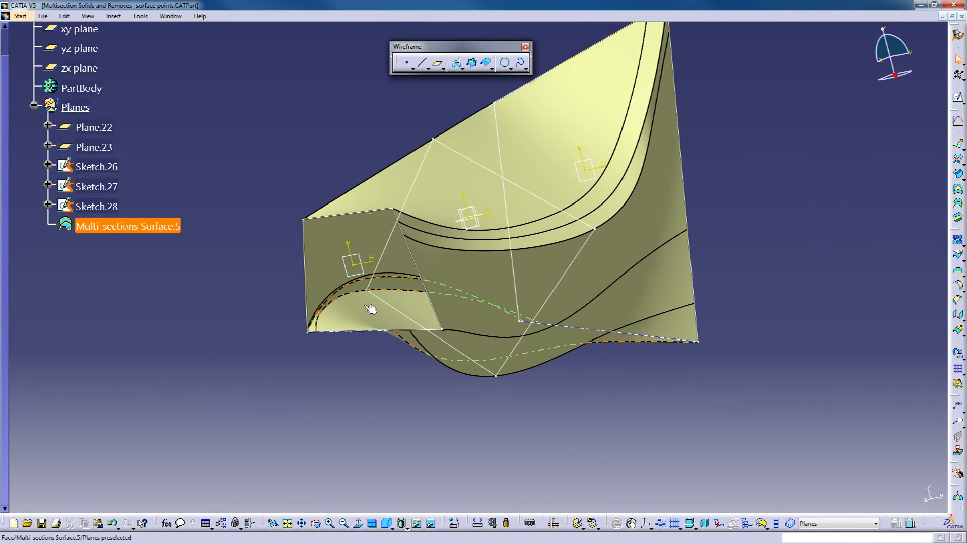
click(325, 378)
middle_drag(506, 267, 466, 280)
middle_drag(537, 306, 506, 280)
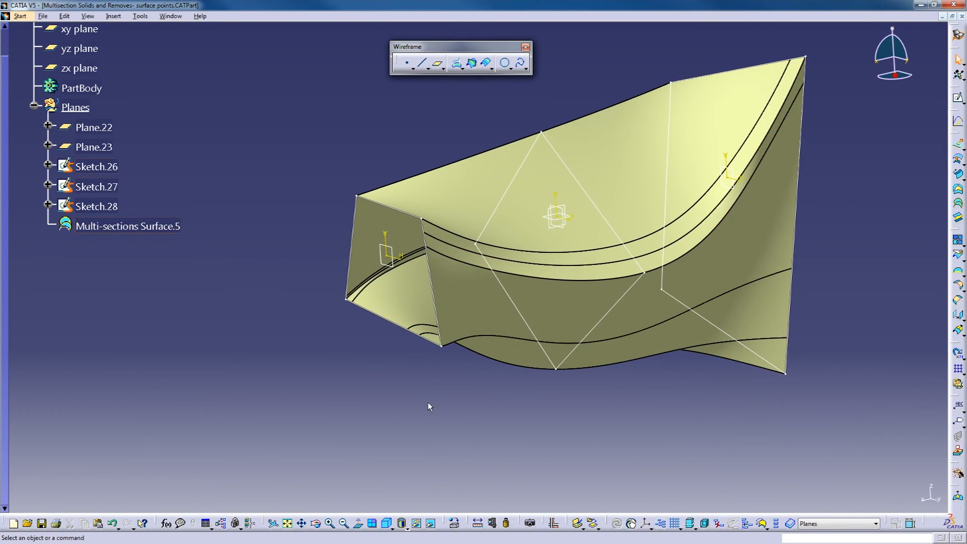
middle_drag(495, 393, 427, 395)
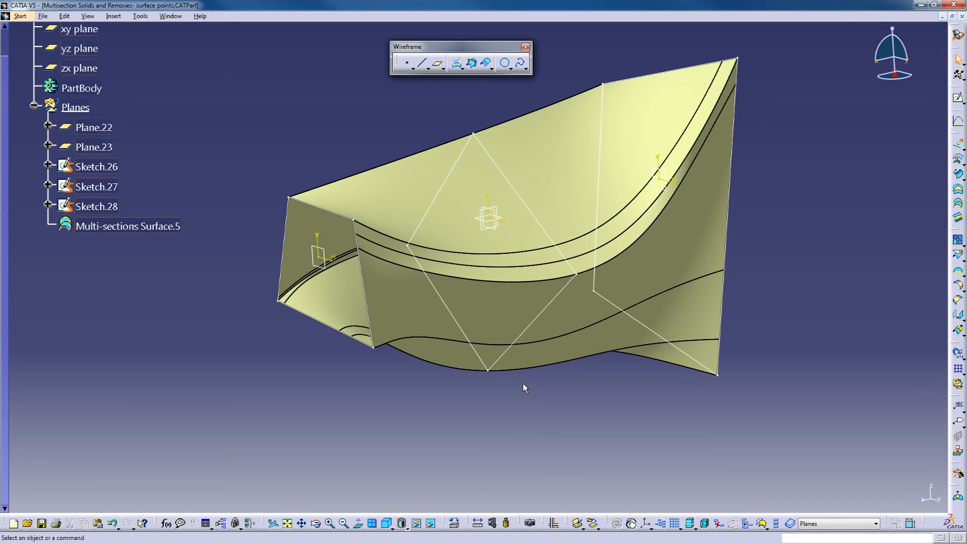
middle_drag(222, 208, 233, 232)
middle_drag(410, 173, 347, 151)
middle_drag(576, 207, 332, 351)
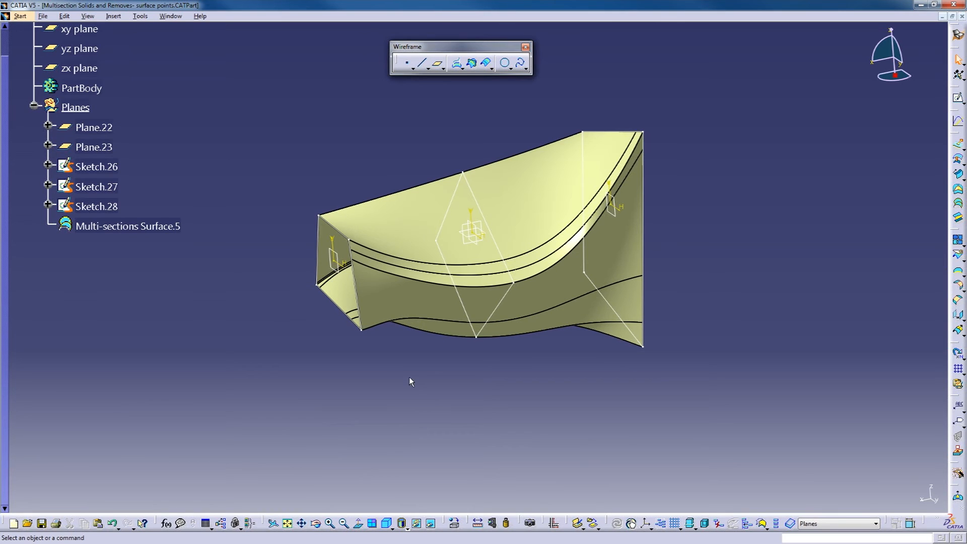
middle_drag(404, 387, 404, 406)
mouse_move(435, 354)
middle_down()
mouse_move(424, 387)
mouse_move(431, 361)
mouse_move(439, 368)
middle_up()
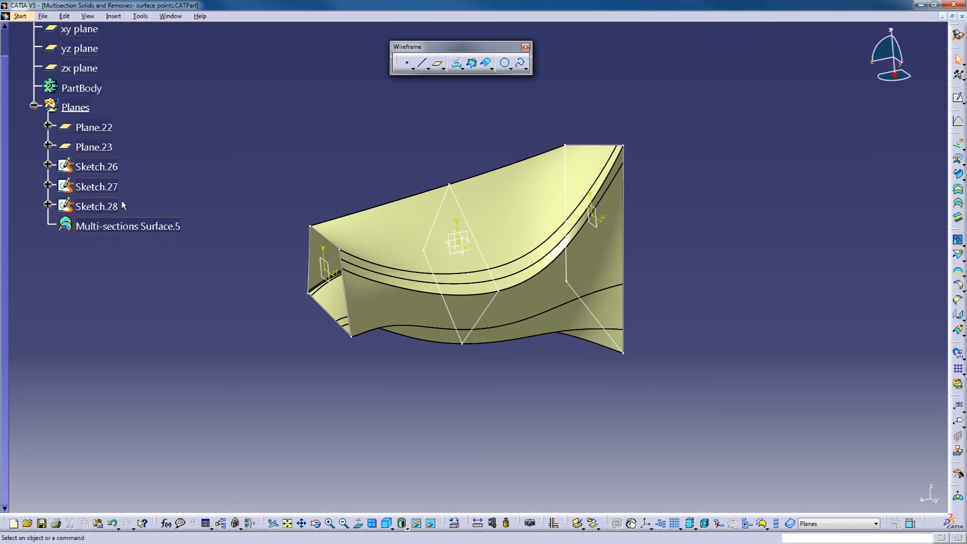
key(ctrl+z)
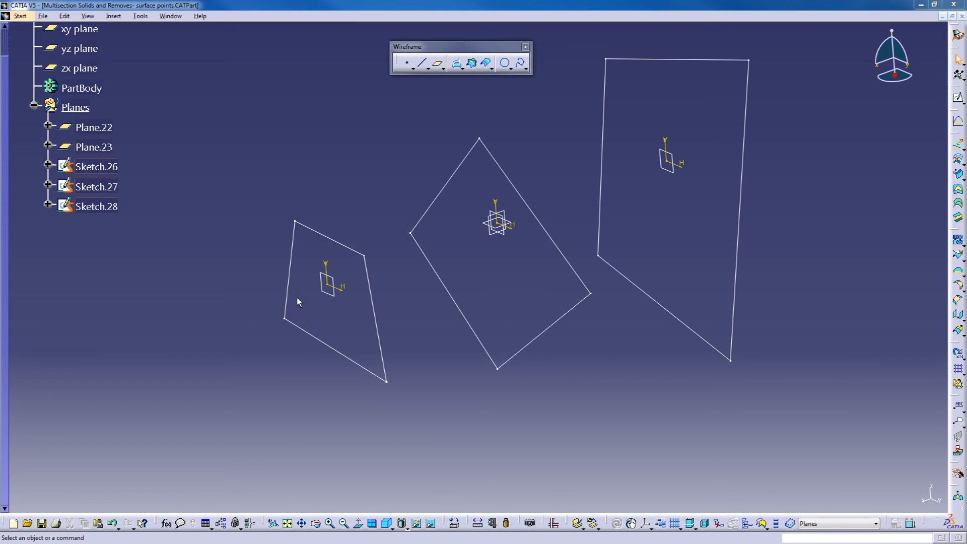
Open Sketch.26 for editing and convert its whole four-sided profile to construction elements
double_click(86, 172)
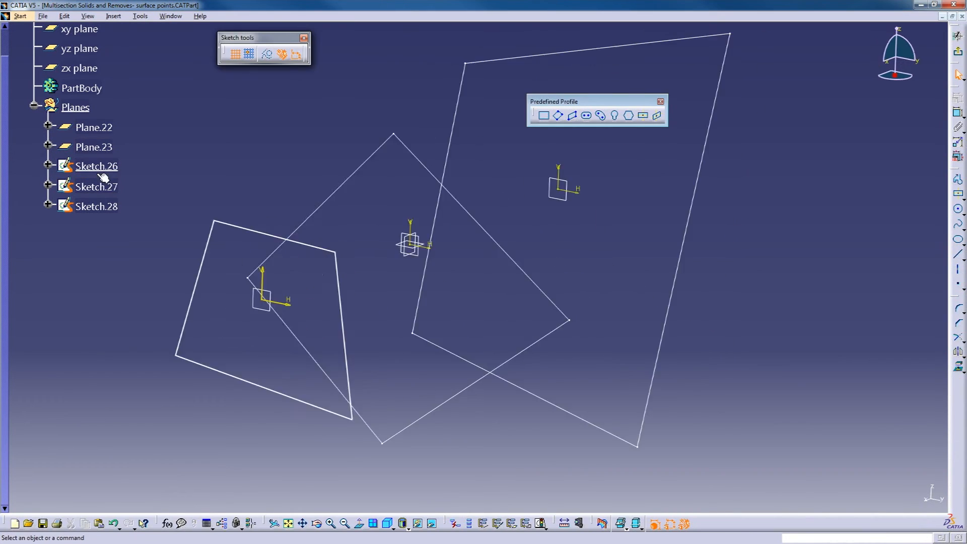
click(512, 180)
mouse_move(496, 190)
middle_down()
mouse_move(512, 180)
mouse_move(498, 199)
mouse_move(491, 187)
middle_up()
mouse_move(318, 115)
mouse_down()
mouse_move(512, 356)
mouse_move(647, 382)
mouse_move(623, 374)
mouse_up()
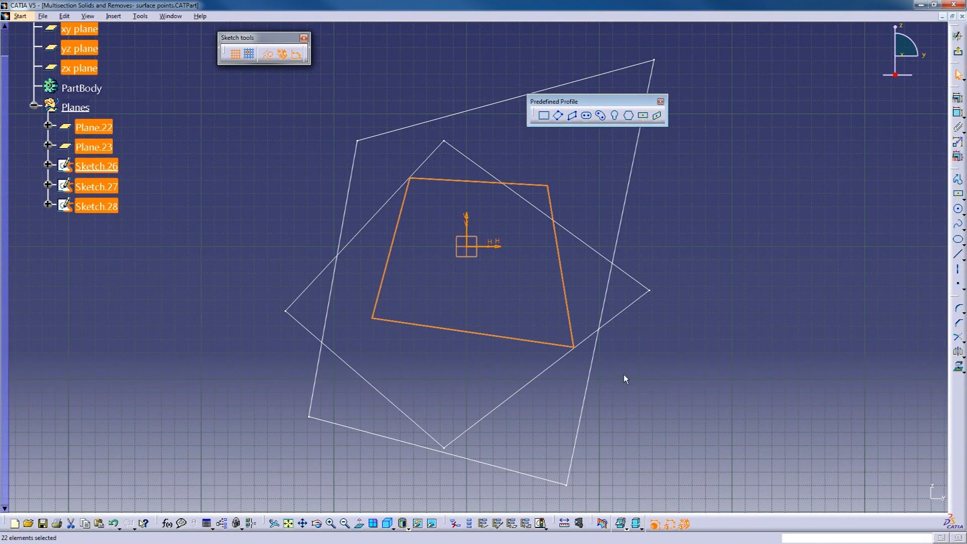
click(268, 55)
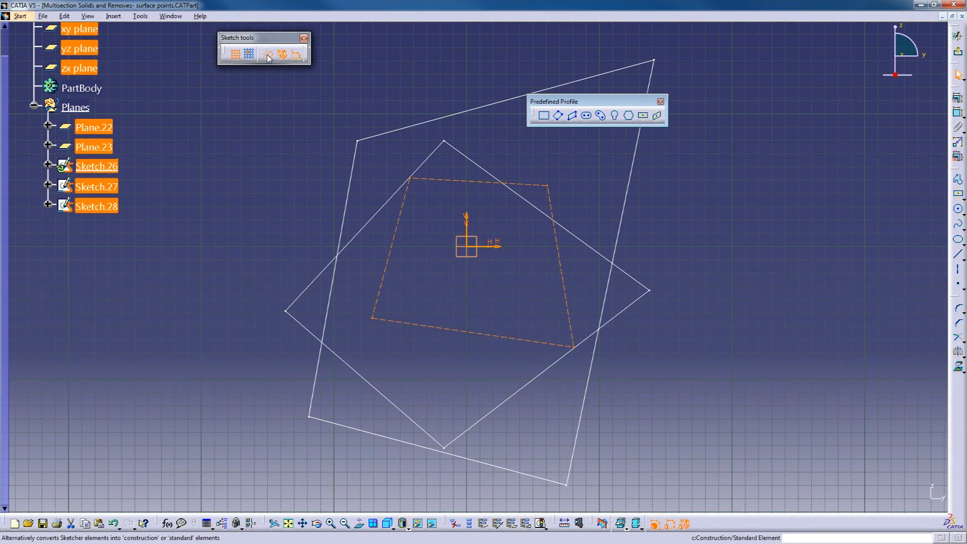
click(268, 149)
Convert the four corner points of the Sketch.26 profile back to standard elements and exit the sketch
click(414, 175)
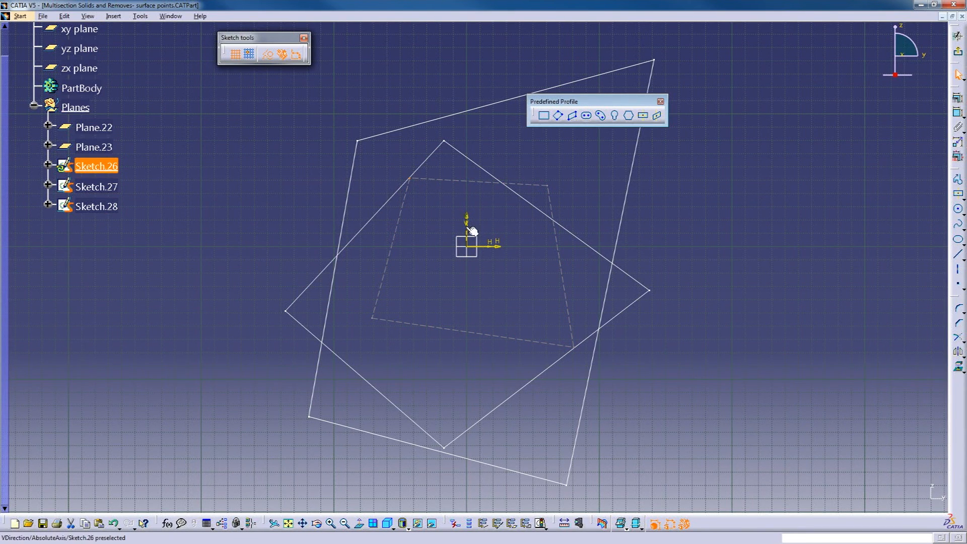
ctrl+click(527, 203)
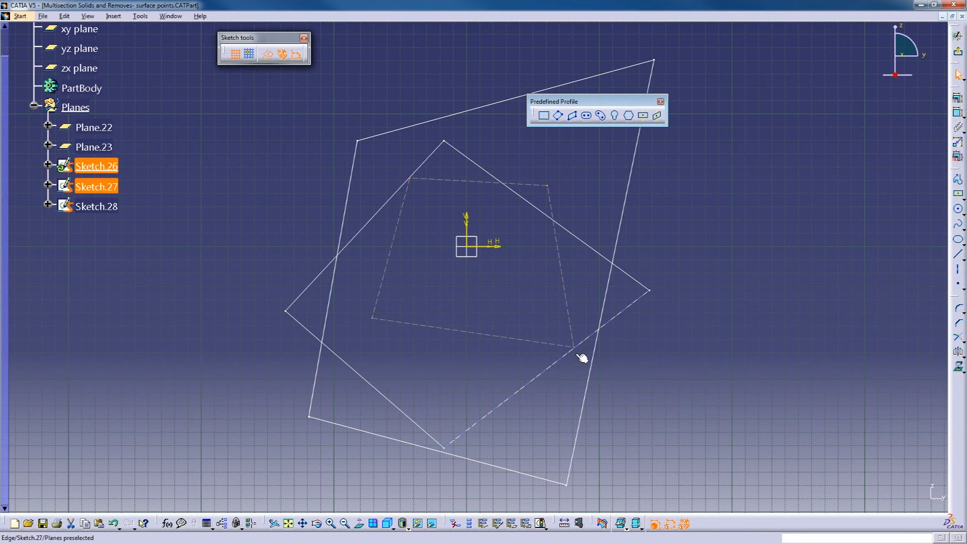
middle_drag(575, 360, 569, 352)
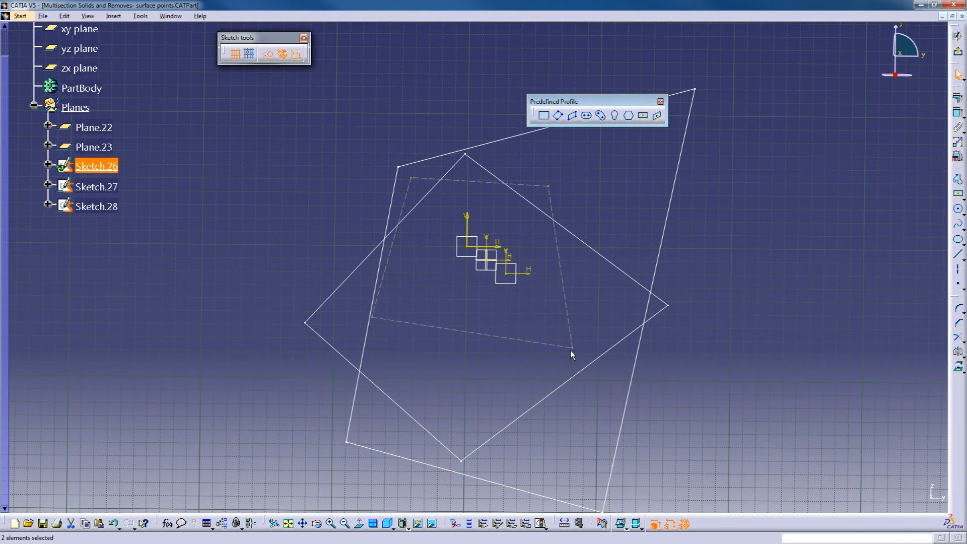
click(377, 322)
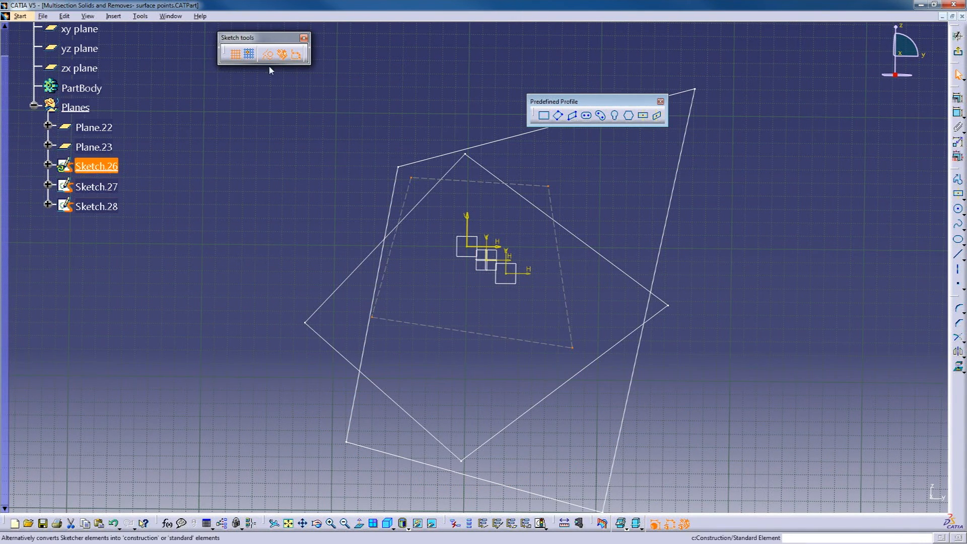
click(336, 191)
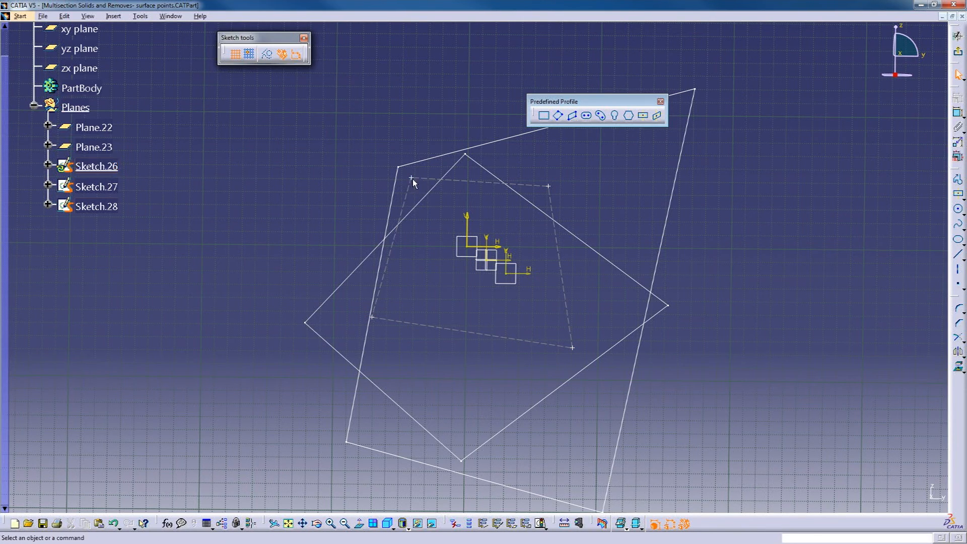
click(958, 51)
middle_drag(677, 263, 590, 292)
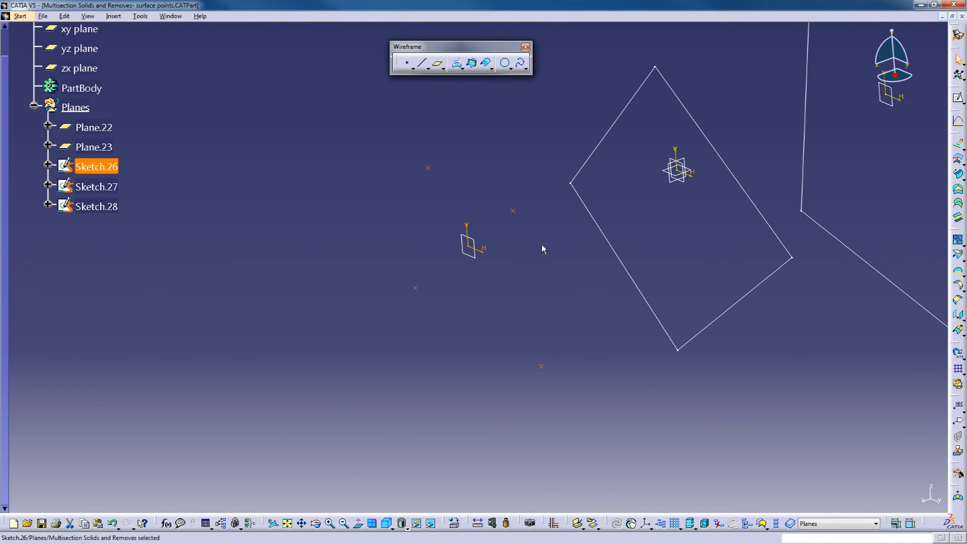
Open Sketch.27 for editing and convert its whole four-sided profile to construction elements
middle_drag(533, 265, 471, 270)
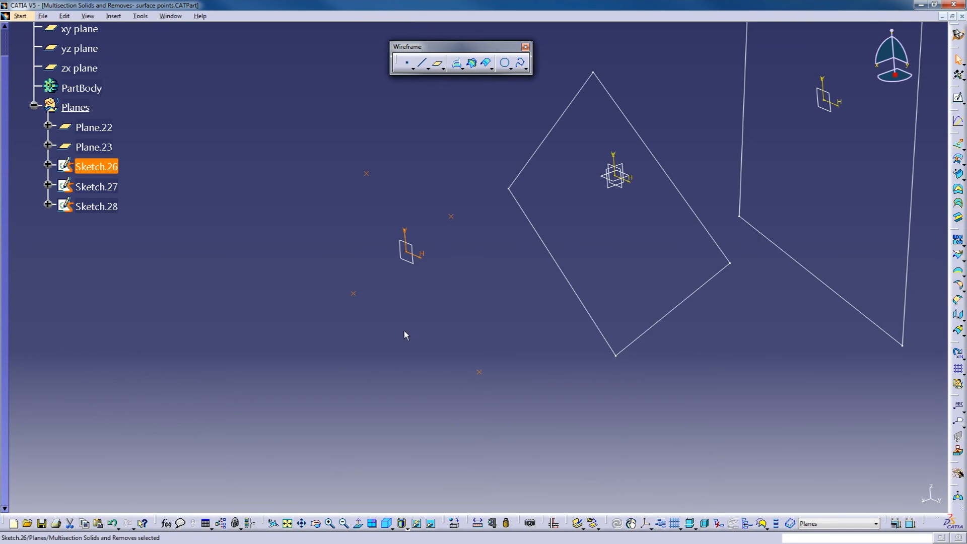
click(416, 309)
mouse_move(480, 317)
middle_down()
mouse_move(471, 267)
mouse_move(388, 298)
mouse_move(520, 298)
mouse_move(530, 276)
middle_up()
click(96, 186)
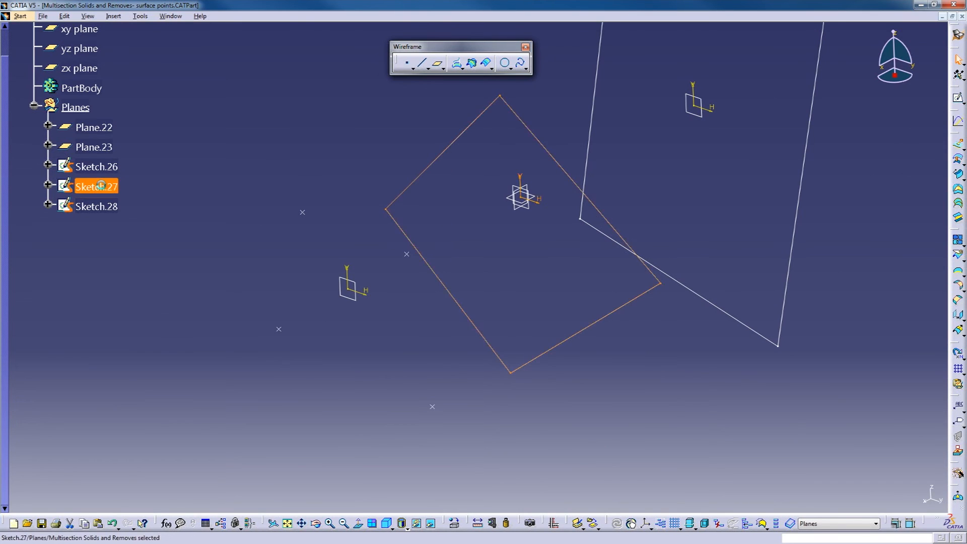
double_click(101, 186)
mouse_move(349, 58)
mouse_down()
mouse_move(641, 345)
mouse_move(743, 375)
mouse_up()
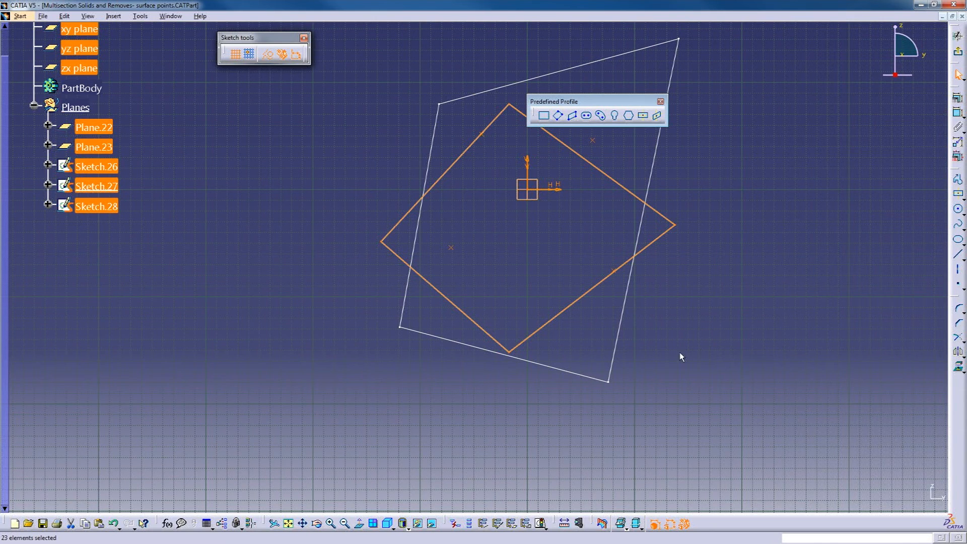
drag(597, 102, 794, 51)
mouse_move(733, 157)
middle_down()
mouse_move(663, 201)
mouse_move(557, 220)
mouse_move(618, 191)
middle_up()
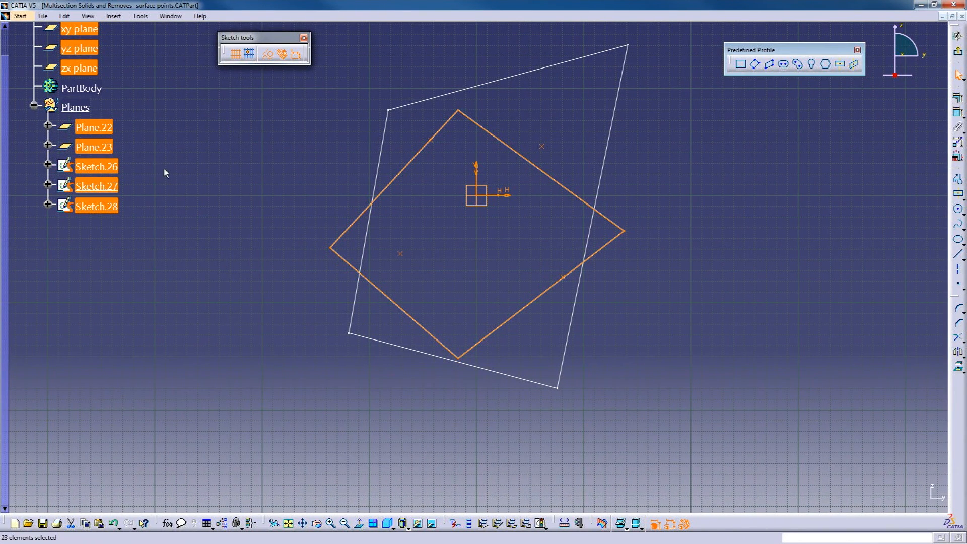
click(268, 56)
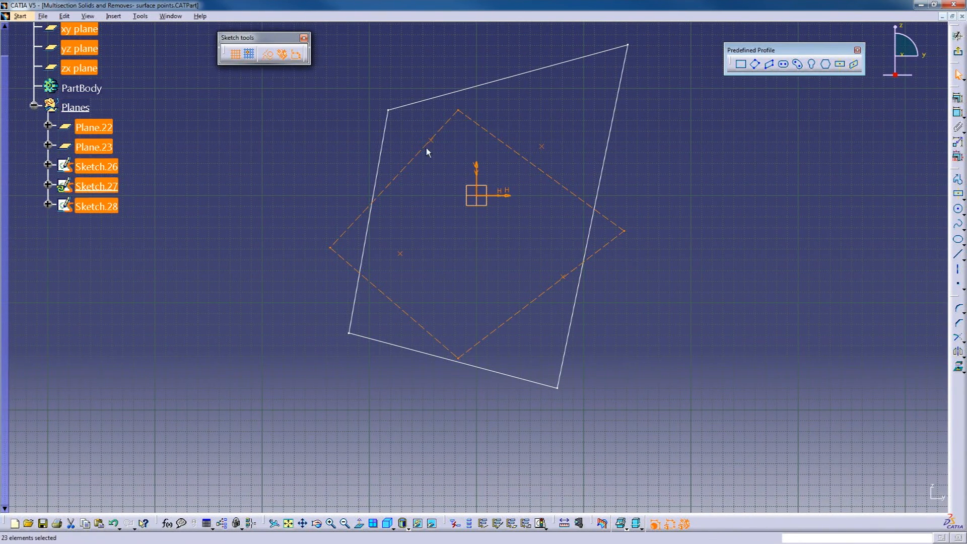
Convert the four corner points of the Sketch.27 profile back to standard elements and exit the sketch
click(434, 107)
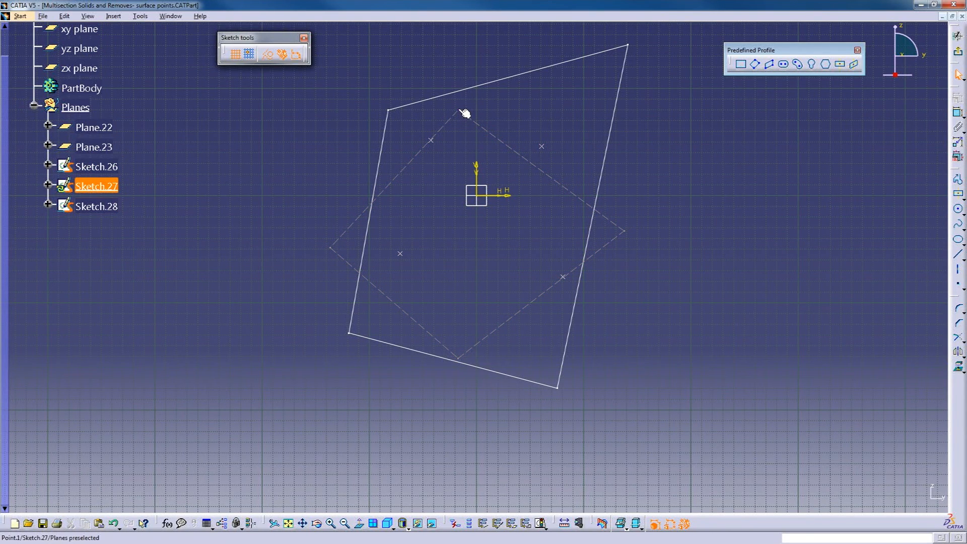
click(626, 232)
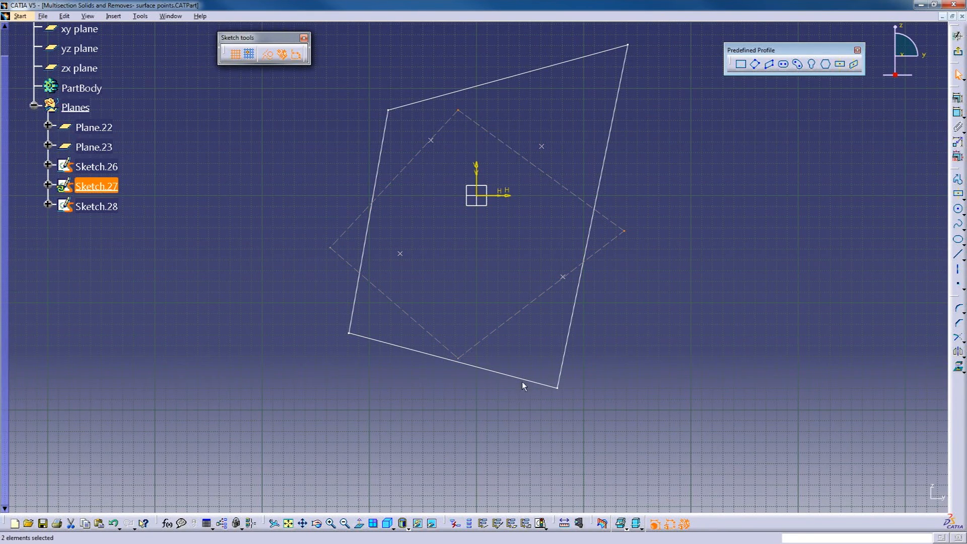
ctrl+click(460, 359)
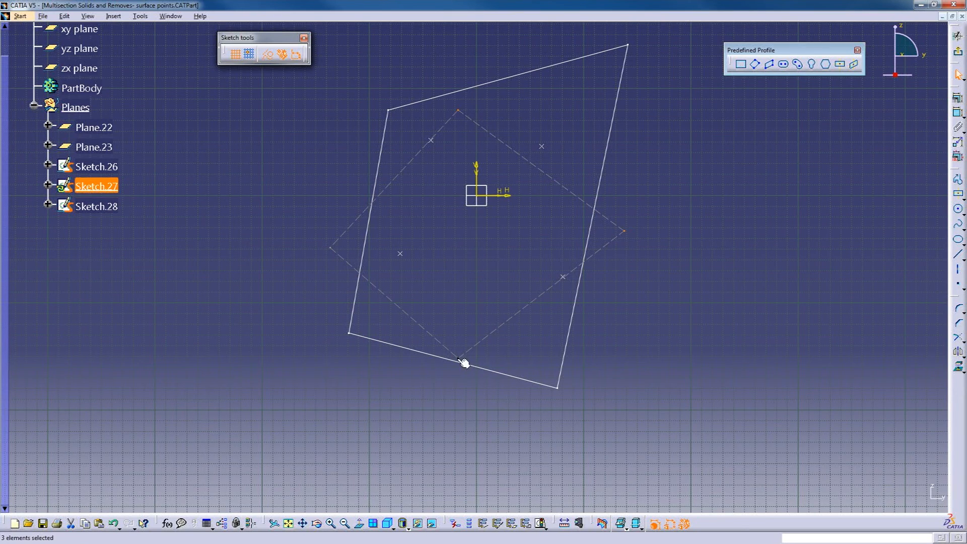
ctrl+click(329, 247)
click(266, 59)
click(957, 51)
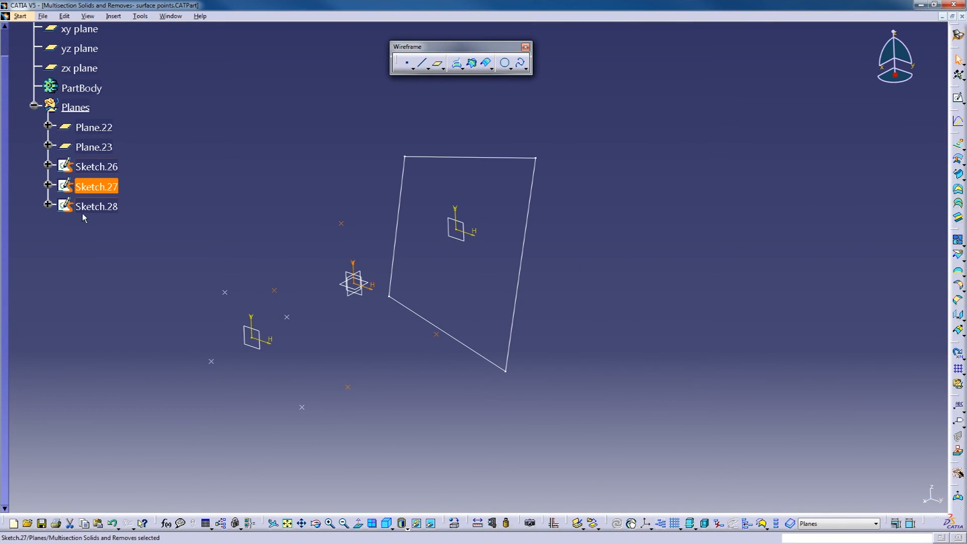
Open Sketch.28 for editing and convert its whole four-sided profile to construction elements
double_click(94, 208)
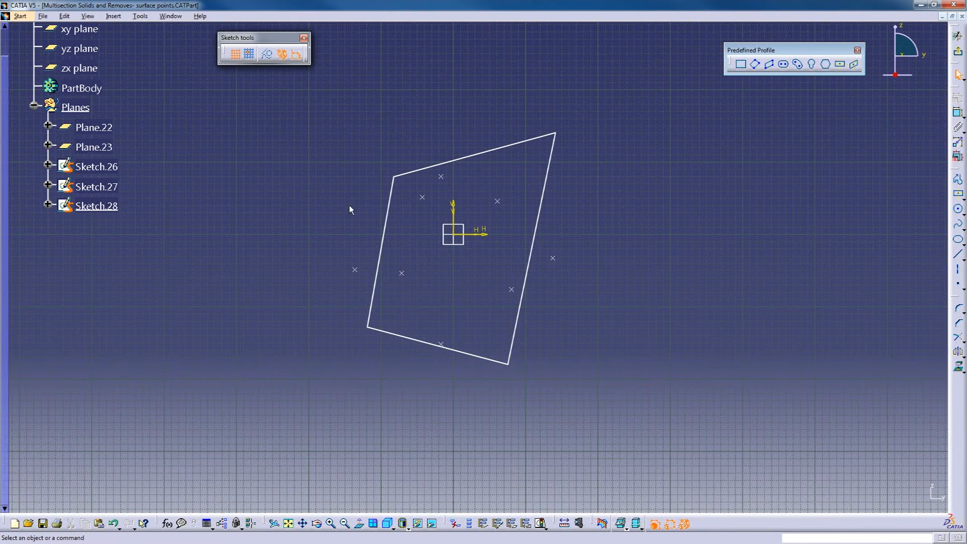
mouse_move(317, 118)
mouse_down()
mouse_move(593, 352)
mouse_move(617, 387)
mouse_up()
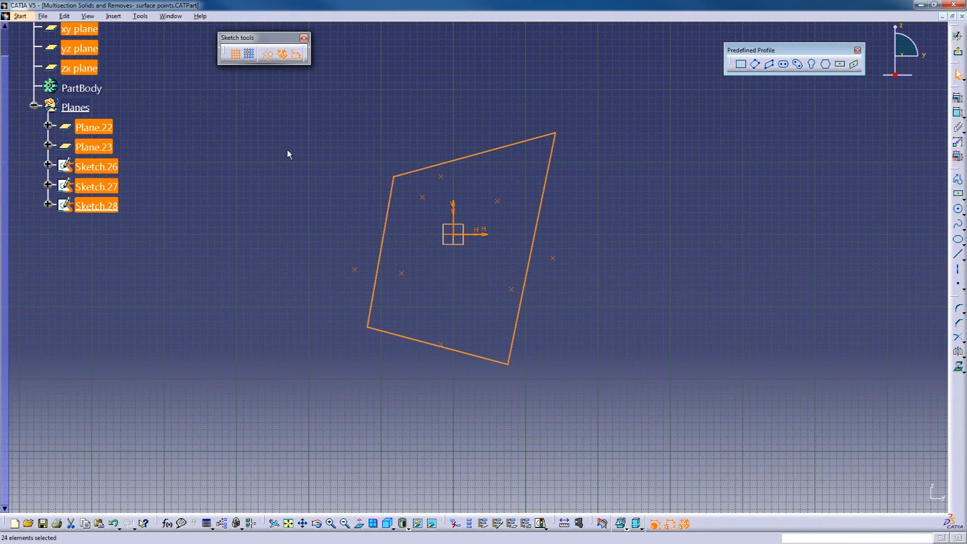
click(269, 55)
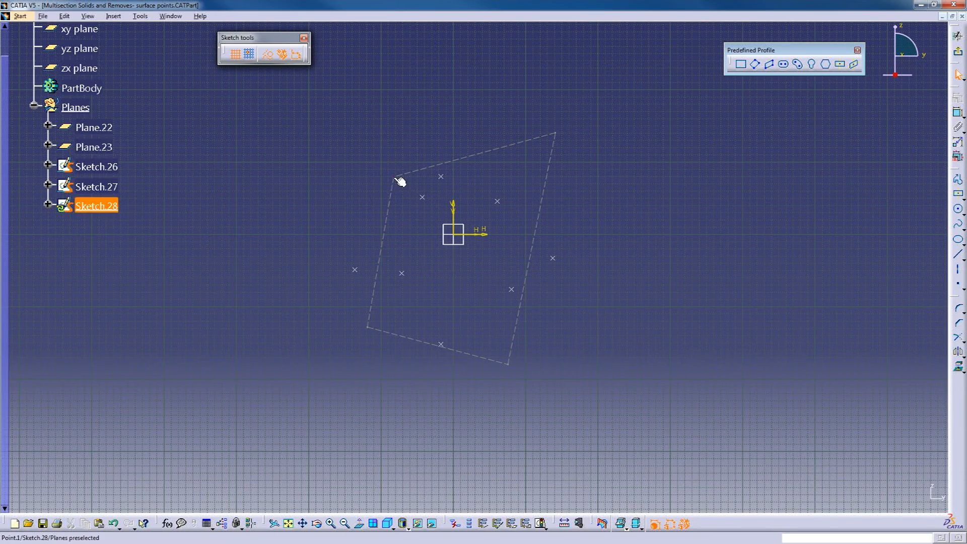
Convert the four corner points of the Sketch.28 profile back to standard elements and exit the sketch
ctrl+click(556, 133)
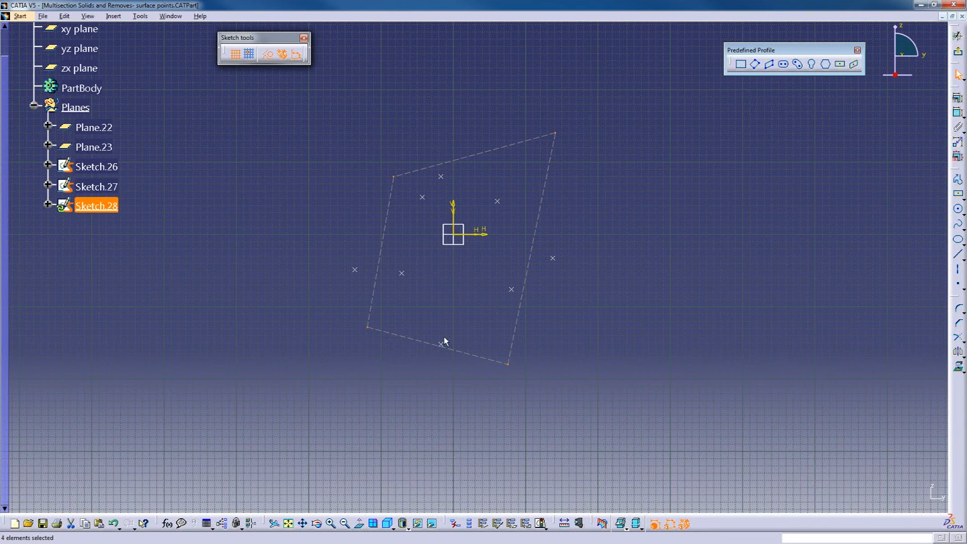
click(264, 57)
click(270, 138)
click(957, 52)
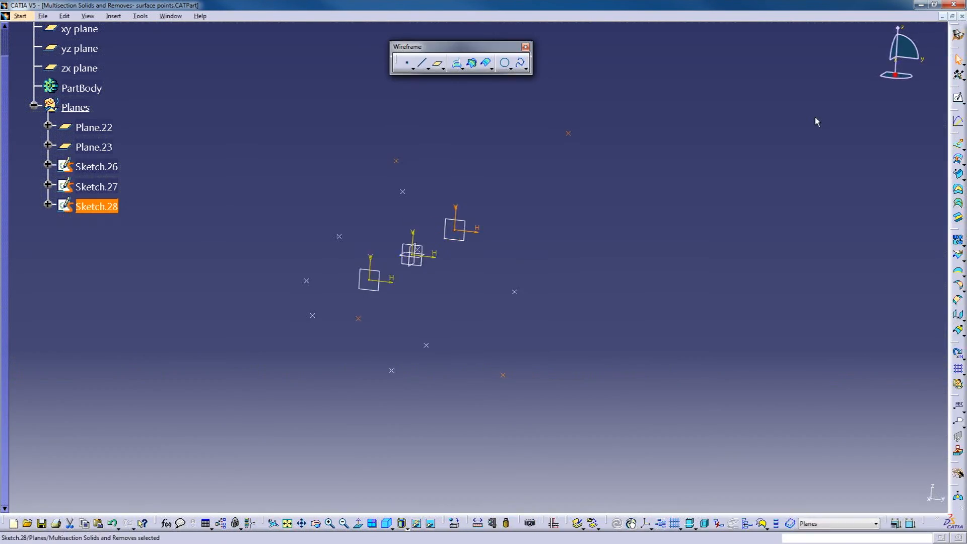
mouse_move(457, 267)
middle_down()
mouse_move(505, 251)
mouse_move(358, 289)
mouse_move(425, 319)
mouse_move(477, 287)
mouse_move(294, 321)
mouse_move(647, 274)
mouse_move(564, 361)
mouse_move(470, 307)
mouse_move(453, 282)
mouse_move(429, 305)
mouse_move(468, 352)
mouse_move(522, 338)
mouse_move(488, 331)
middle_up()
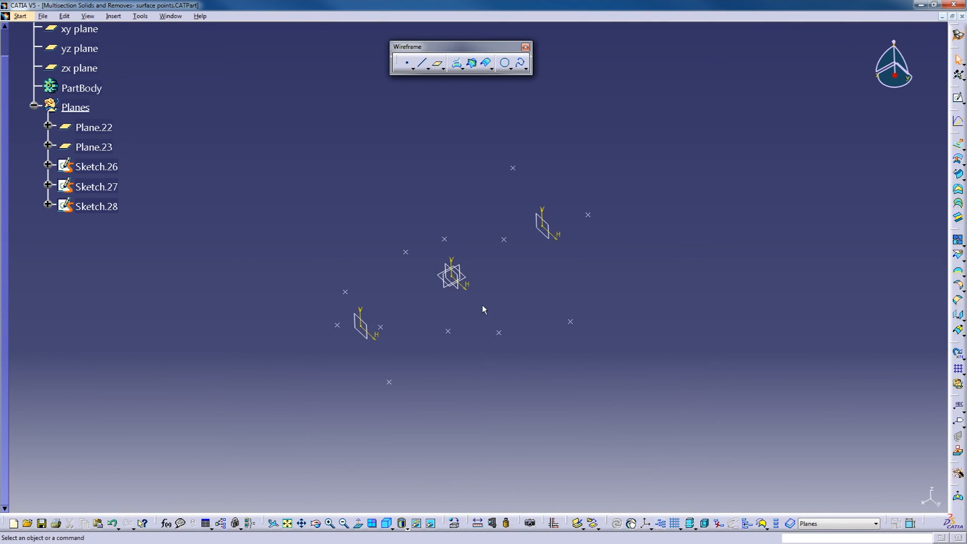
middle_drag(473, 298, 443, 335)
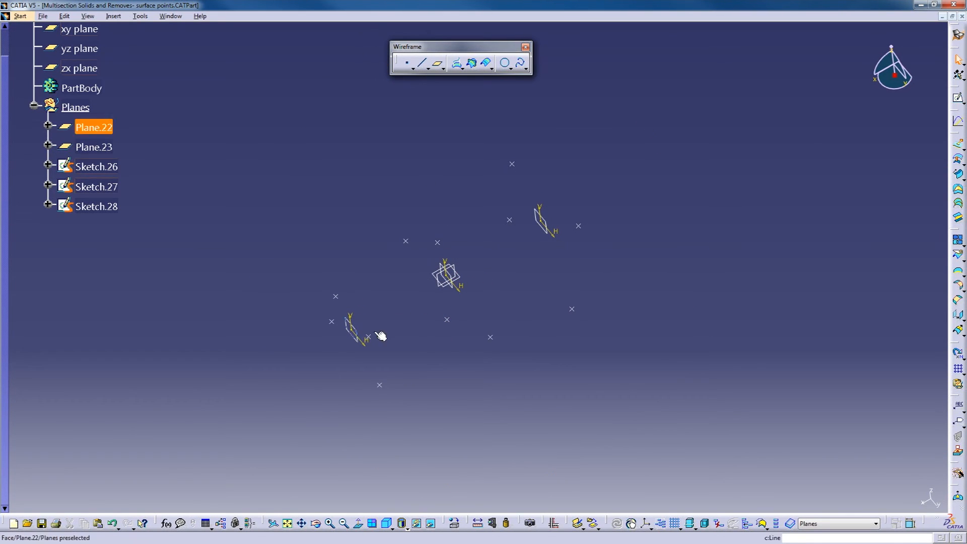
middle_drag(384, 308, 478, 299)
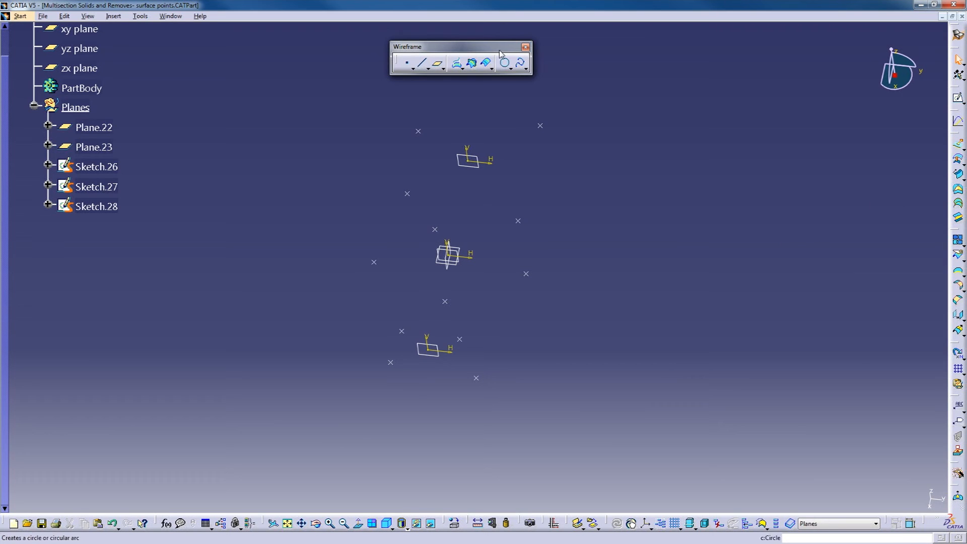
drag(487, 53, 333, 57)
middle_drag(316, 180, 317, 167)
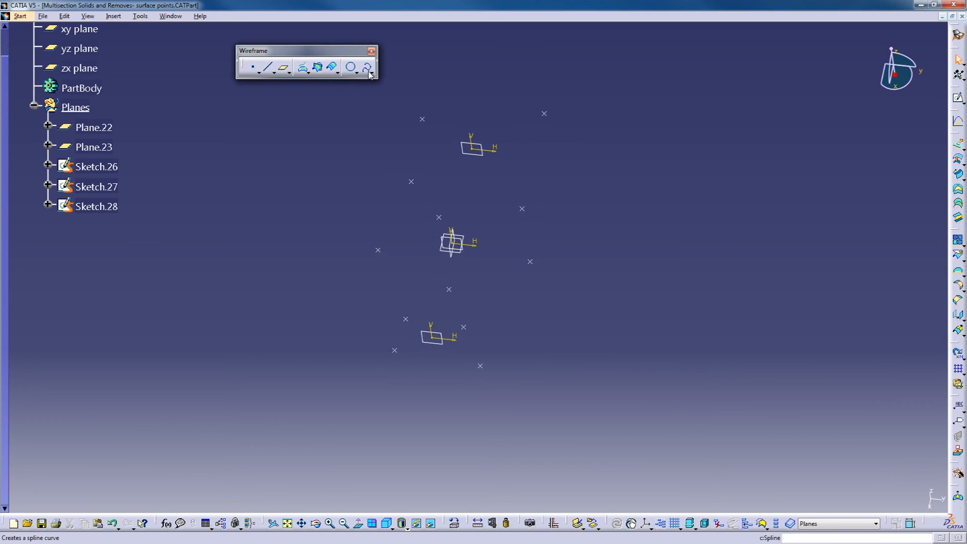
click(368, 69)
mouse_move(471, 270)
middle_down()
mouse_move(445, 334)
mouse_move(486, 269)
mouse_move(555, 278)
mouse_move(572, 264)
mouse_move(564, 265)
middle_up()
click(445, 285)
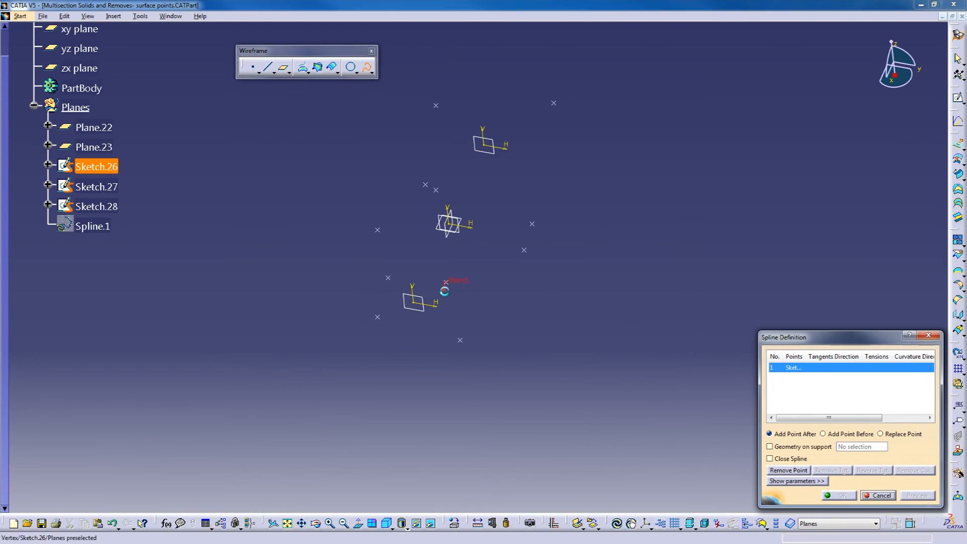
click(377, 229)
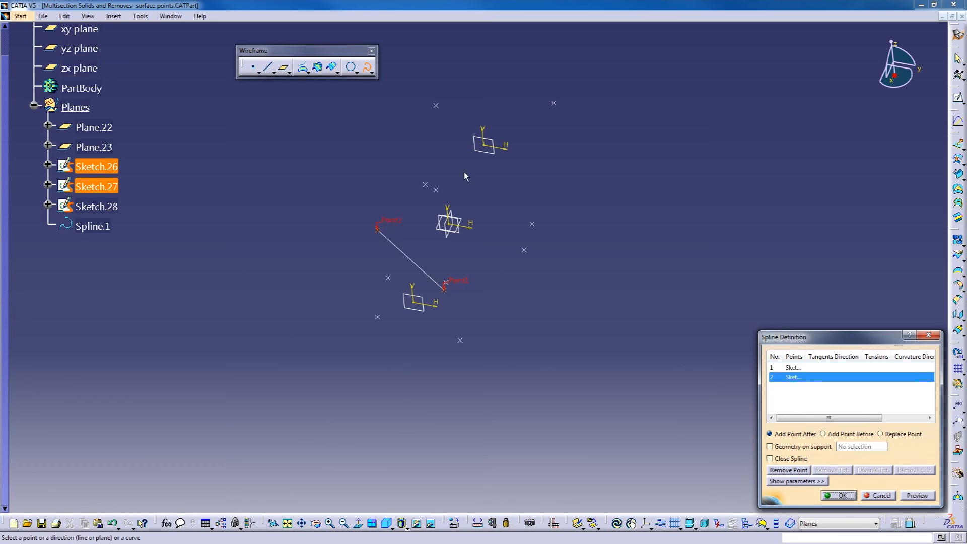
click(558, 107)
mouse_move(456, 280)
middle_down()
mouse_move(335, 328)
mouse_move(431, 319)
mouse_move(455, 241)
mouse_move(648, 216)
mouse_move(615, 371)
mouse_move(380, 369)
mouse_move(379, 229)
mouse_move(600, 214)
mouse_move(324, 218)
mouse_move(536, 405)
mouse_move(384, 204)
mouse_move(501, 116)
mouse_move(525, 118)
mouse_move(491, 141)
mouse_move(410, 305)
mouse_move(421, 325)
mouse_move(539, 254)
mouse_move(511, 286)
middle_up()
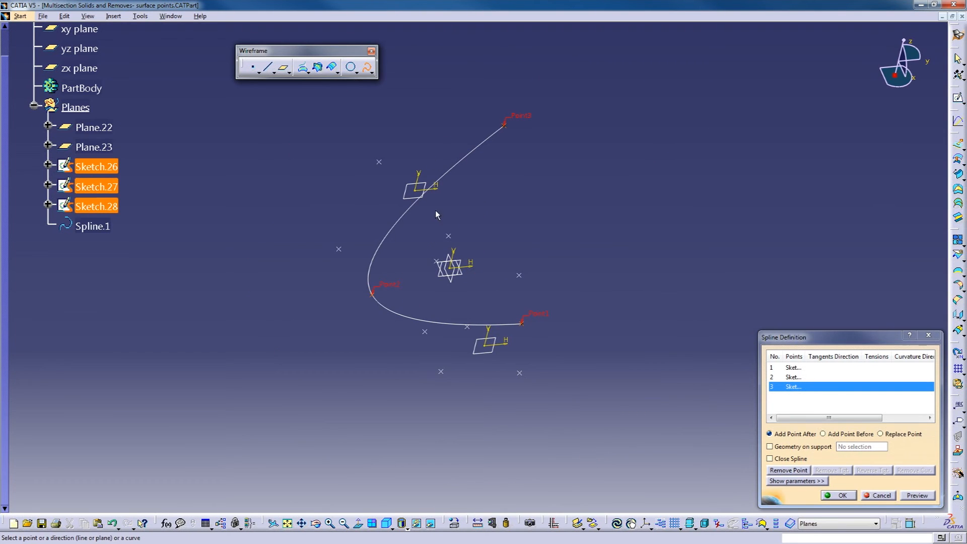
click(877, 497)
Create a spline through the upper-right corner of Sketch.26, the right corner of Sketch.27 and the upper-right corner of Sketch.28
mouse_move(644, 312)
middle_down()
mouse_move(613, 347)
mouse_move(430, 414)
mouse_move(407, 284)
mouse_move(579, 287)
mouse_move(474, 274)
mouse_move(428, 324)
mouse_move(591, 375)
mouse_move(453, 315)
middle_up()
click(366, 66)
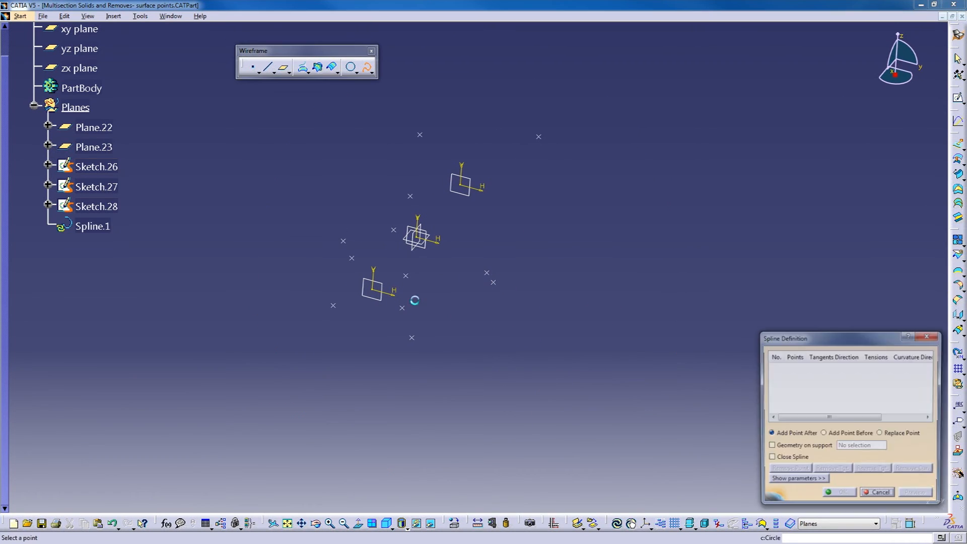
click(405, 274)
click(487, 273)
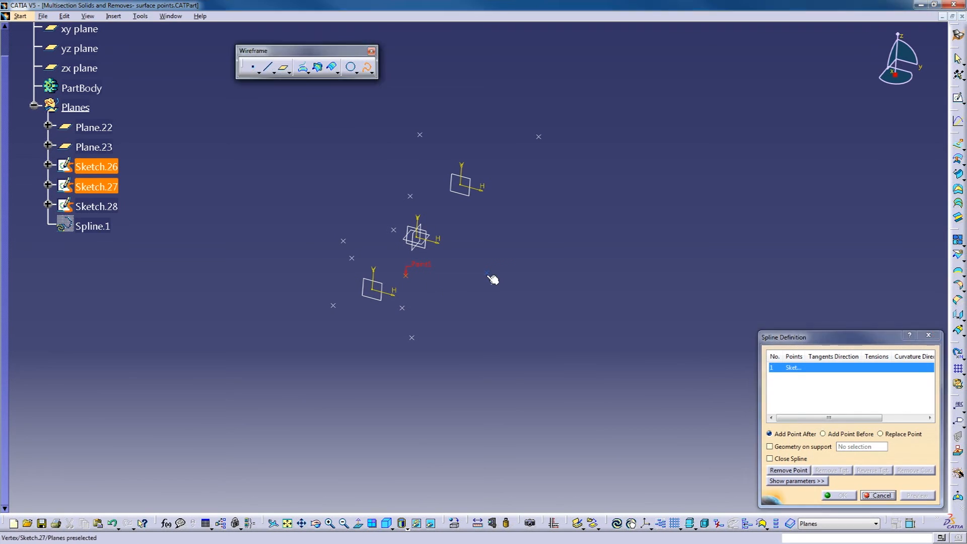
click(546, 140)
mouse_move(483, 331)
middle_down()
mouse_move(512, 241)
mouse_move(426, 264)
mouse_move(522, 328)
mouse_move(524, 317)
mouse_move(484, 291)
mouse_move(454, 303)
middle_up()
click(842, 495)
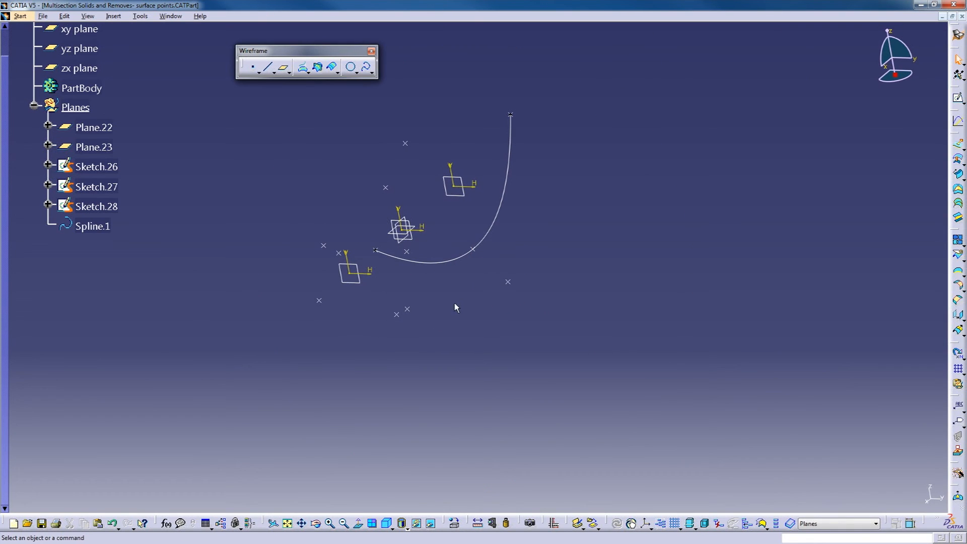
Create a spline through the lower-right corner of Sketch.26, the bottom corner of Sketch.27 and the lower-right corner of Sketch.28
click(372, 65)
mouse_move(461, 256)
middle_down()
mouse_move(394, 267)
mouse_move(375, 297)
mouse_move(523, 322)
mouse_move(497, 386)
mouse_move(461, 275)
middle_up()
click(355, 315)
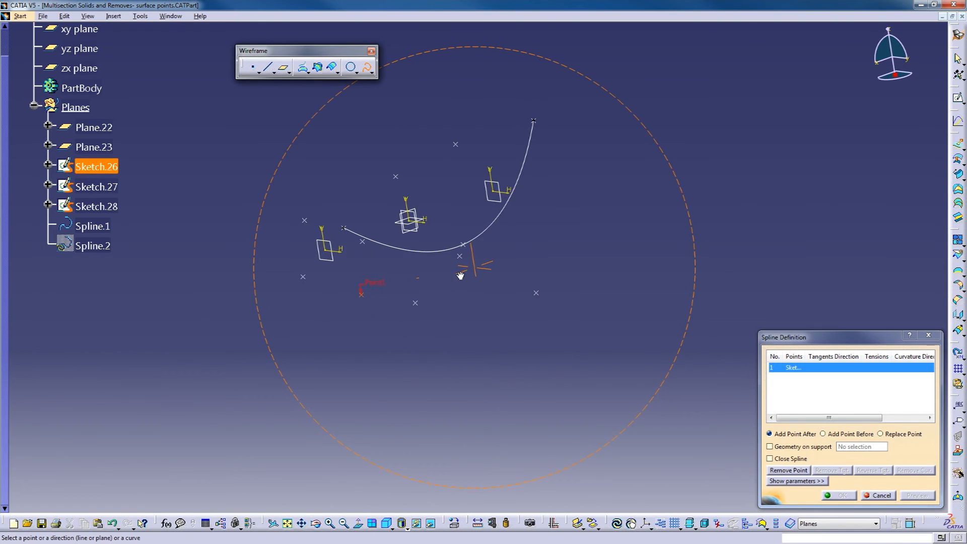
click(417, 304)
mouse_move(470, 296)
middle_down()
mouse_move(524, 348)
mouse_move(492, 403)
mouse_move(506, 327)
middle_up()
click(527, 274)
mouse_move(527, 273)
middle_down()
mouse_move(432, 324)
mouse_move(561, 274)
mouse_move(392, 296)
middle_up()
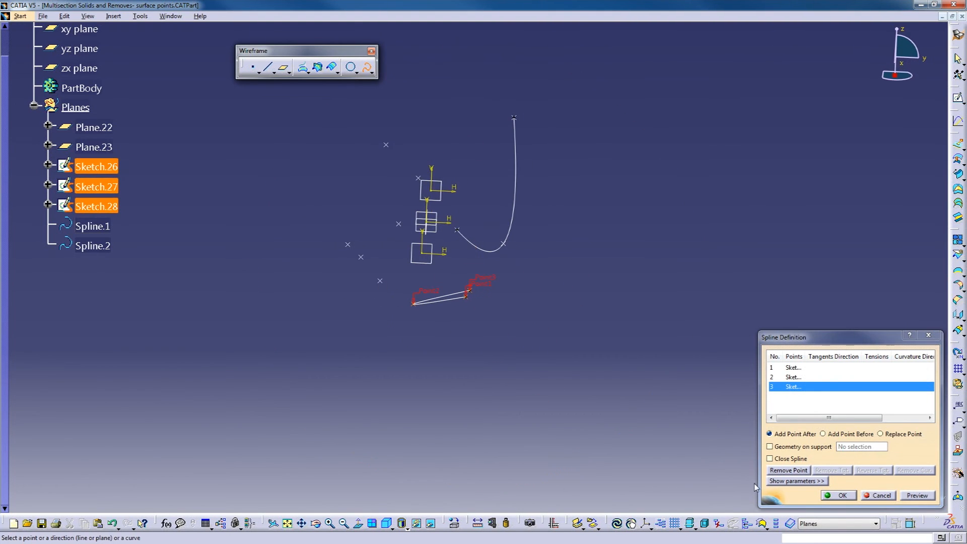
click(842, 495)
Create a spline through the lower-left corner of Sketch.26, the left corner of Sketch.27 and the lower-left corner of Sketch.28
mouse_move(401, 263)
middle_down()
mouse_move(460, 377)
mouse_move(525, 380)
mouse_move(503, 318)
mouse_move(539, 362)
mouse_move(524, 352)
mouse_move(471, 360)
middle_up()
click(373, 67)
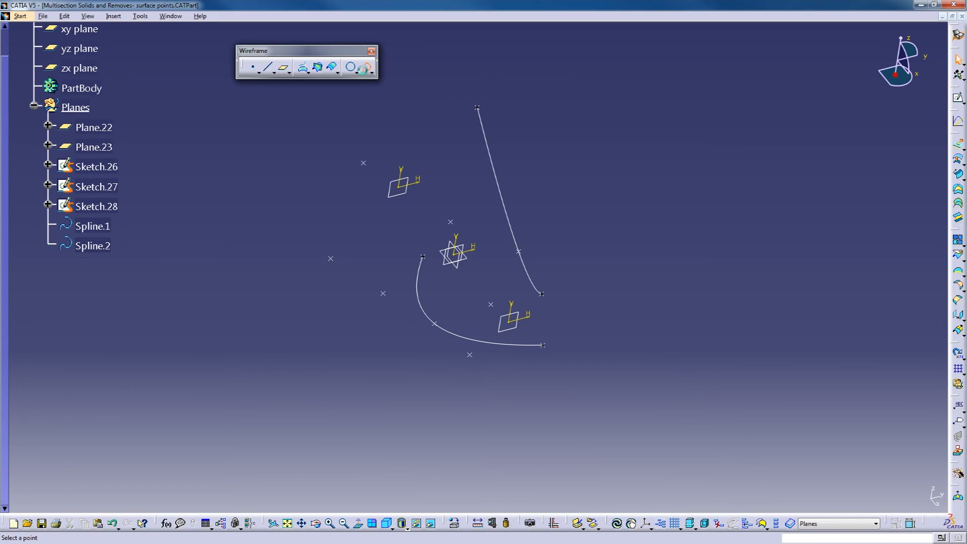
click(469, 355)
mouse_move(377, 298)
middle_down()
mouse_move(331, 358)
mouse_move(324, 278)
mouse_move(380, 301)
middle_up()
click(368, 298)
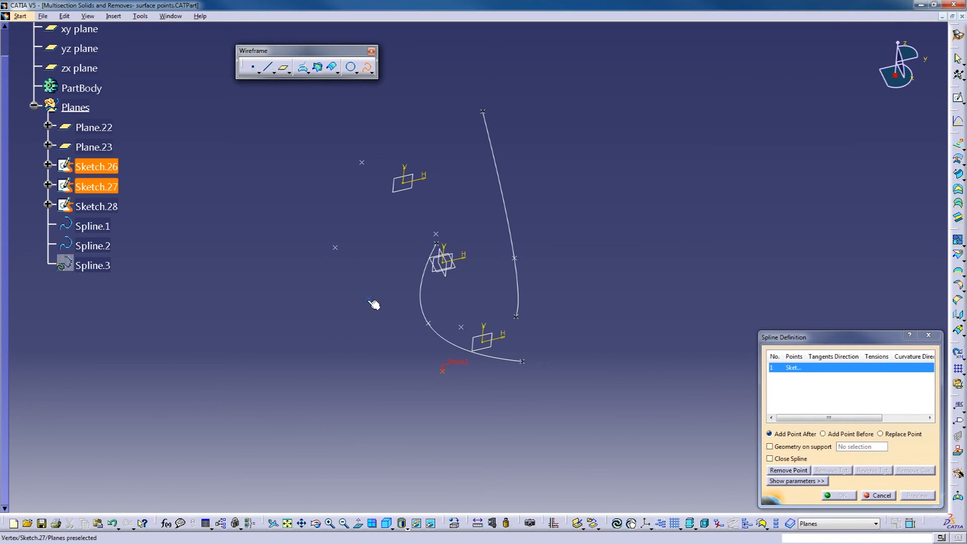
click(335, 246)
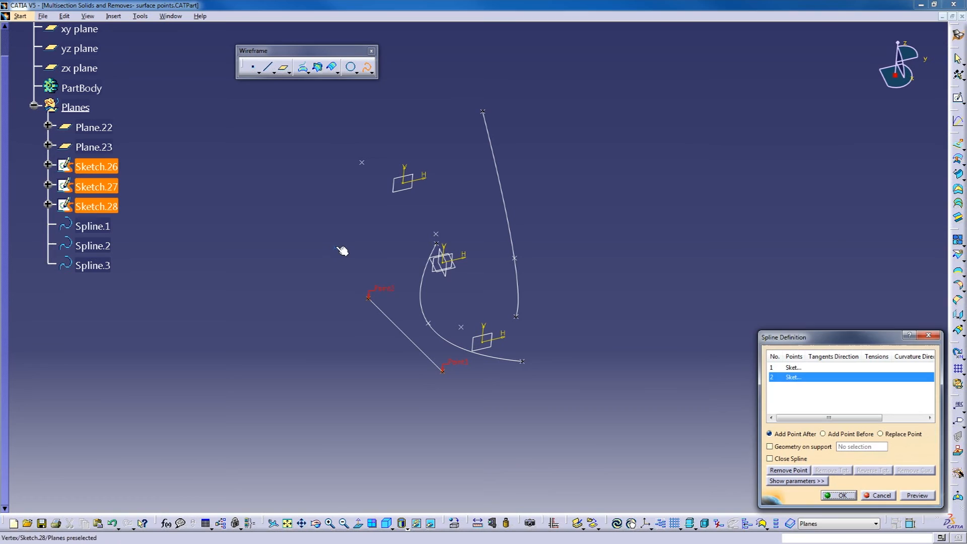
click(842, 496)
click(366, 66)
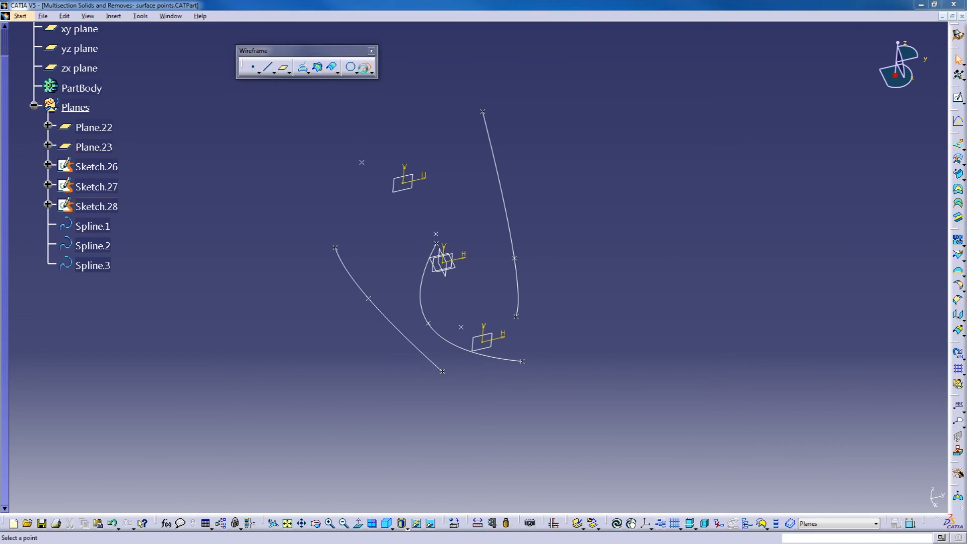
middle_drag(341, 307, 463, 233)
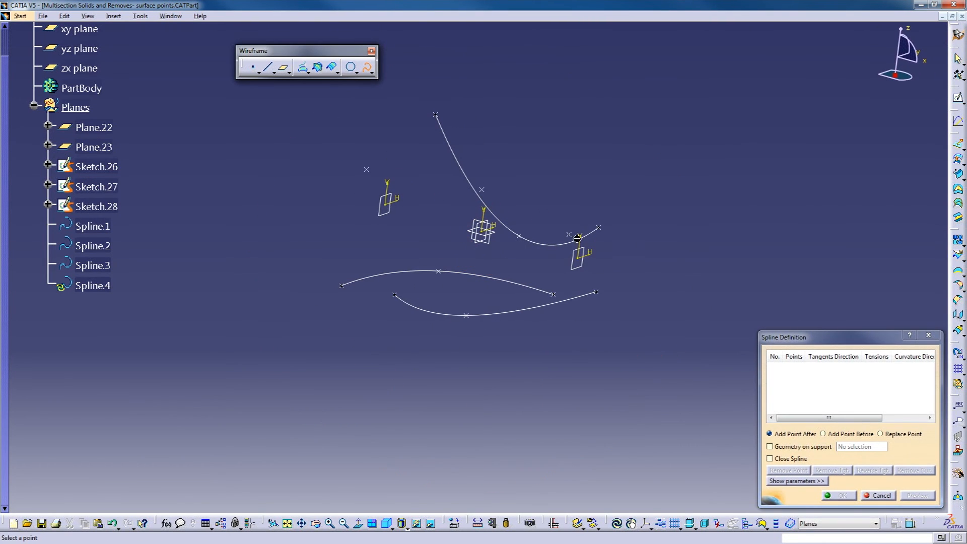
click(569, 233)
click(367, 167)
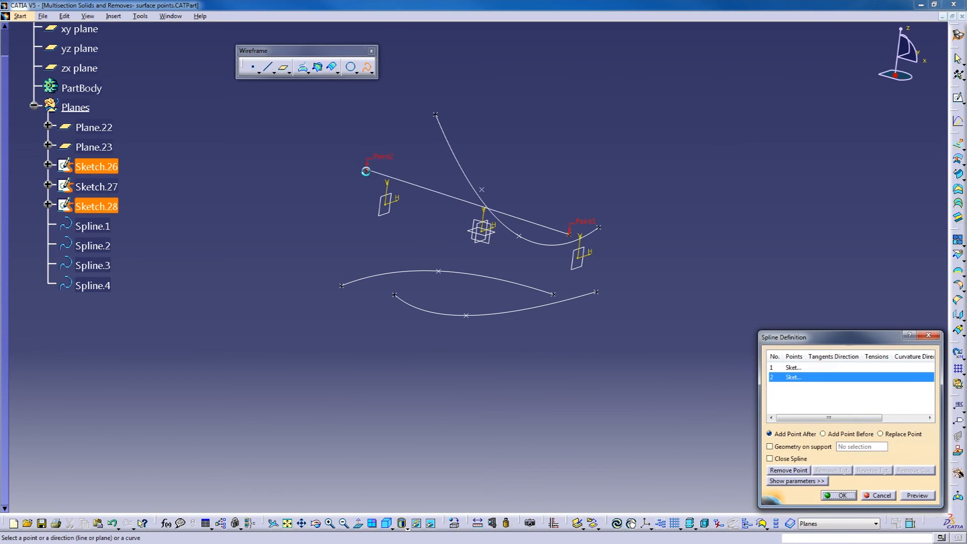
middle_drag(627, 207, 581, 216)
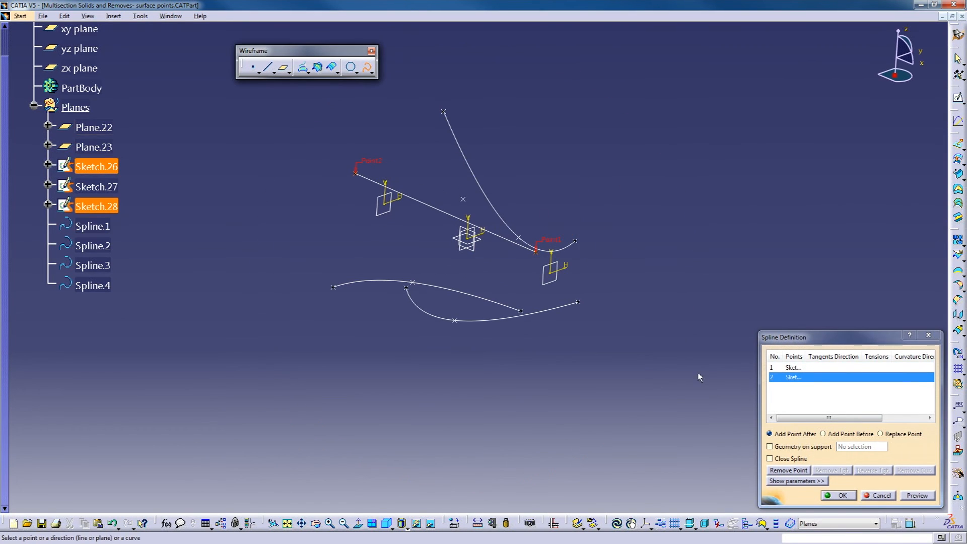
click(890, 498)
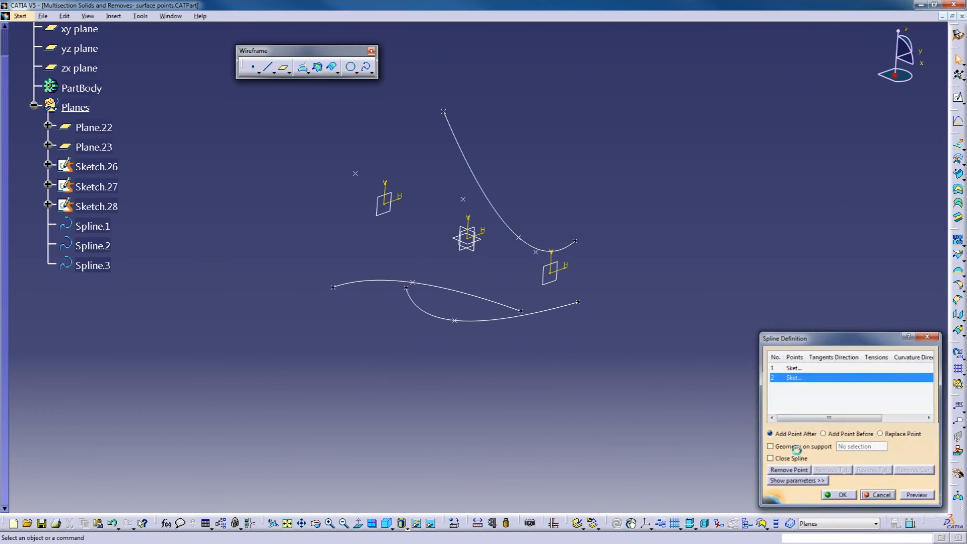
Create a spline through the upper-left corner of Sketch.26, the top corner of Sketch.27 and the upper-left corner of Sketch.28
click(370, 61)
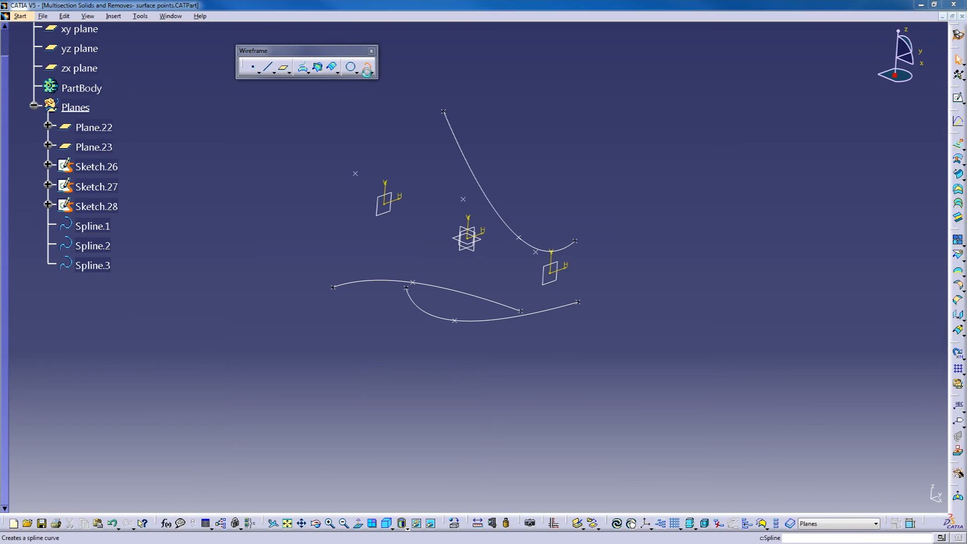
click(536, 250)
click(463, 199)
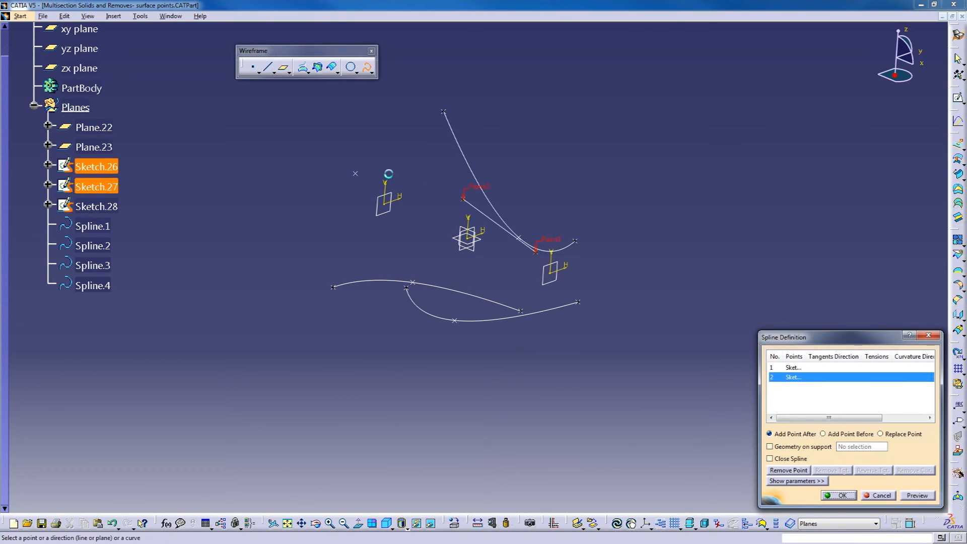
click(358, 174)
click(833, 493)
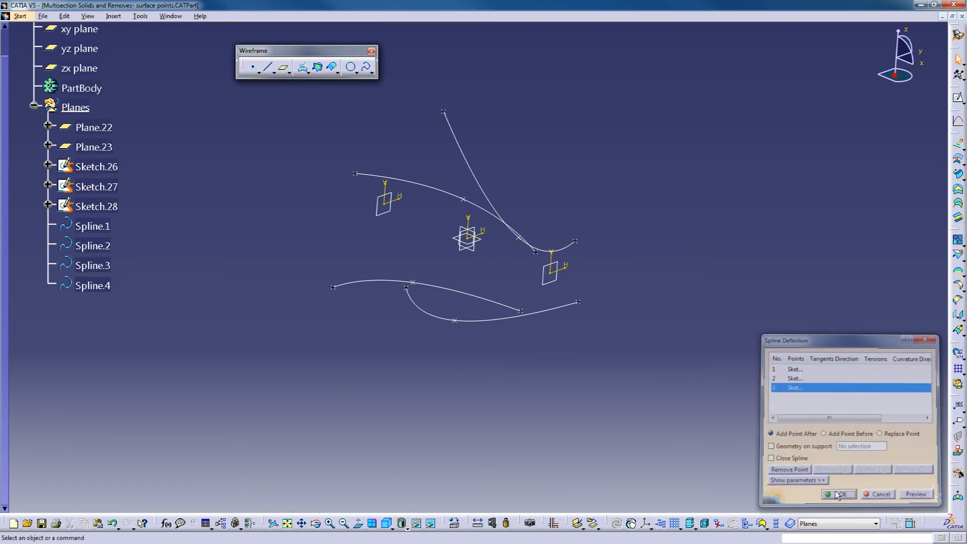
Create a point-point line from the upper-left to the upper-right corner of Sketch.26
mouse_move(680, 274)
middle_down()
mouse_move(654, 268)
mouse_move(406, 319)
mouse_move(379, 194)
mouse_move(362, 241)
mouse_move(490, 319)
mouse_move(548, 231)
mouse_move(468, 354)
mouse_move(416, 371)
mouse_move(514, 272)
mouse_move(445, 322)
mouse_move(458, 314)
mouse_move(446, 337)
mouse_move(413, 351)
mouse_move(431, 261)
mouse_move(365, 228)
middle_up()
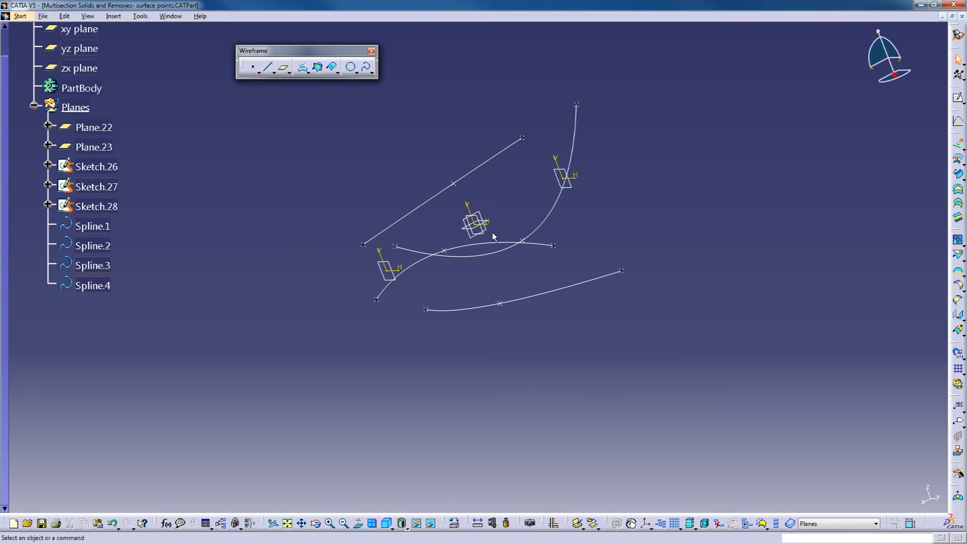
mouse_move(550, 222)
middle_down()
mouse_move(548, 416)
mouse_move(445, 231)
middle_up()
mouse_move(615, 215)
middle_down()
mouse_move(429, 352)
mouse_move(611, 233)
mouse_move(408, 154)
middle_up()
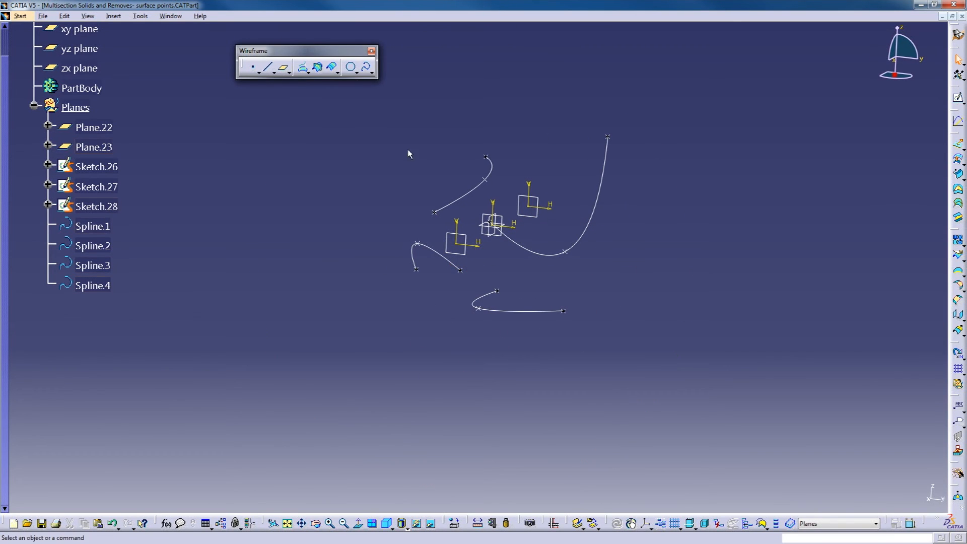
click(269, 67)
middle_drag(367, 163, 391, 262)
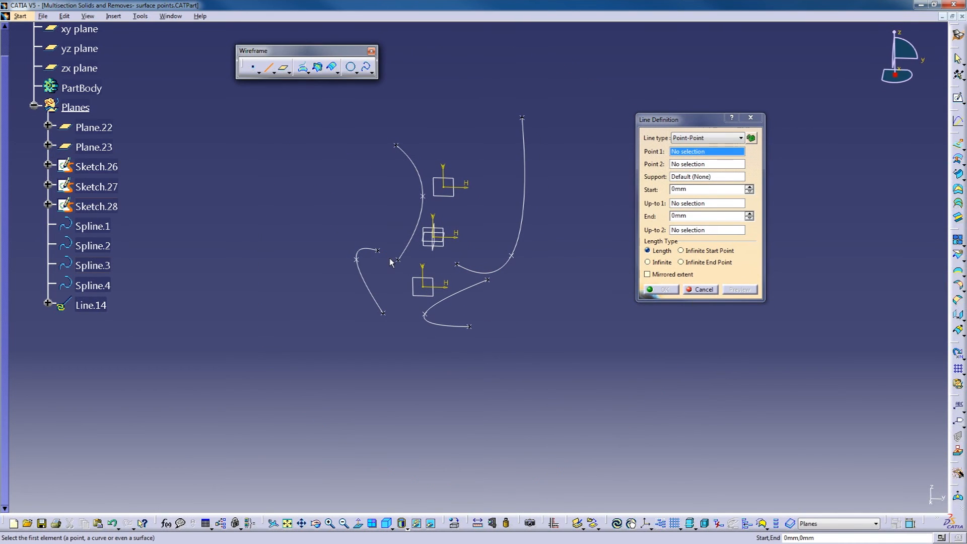
click(399, 260)
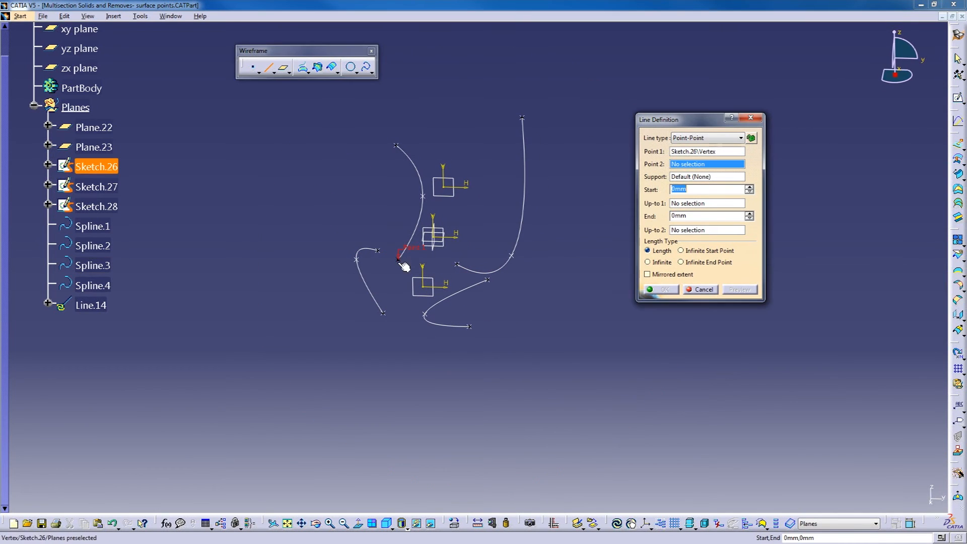
click(458, 266)
click(664, 290)
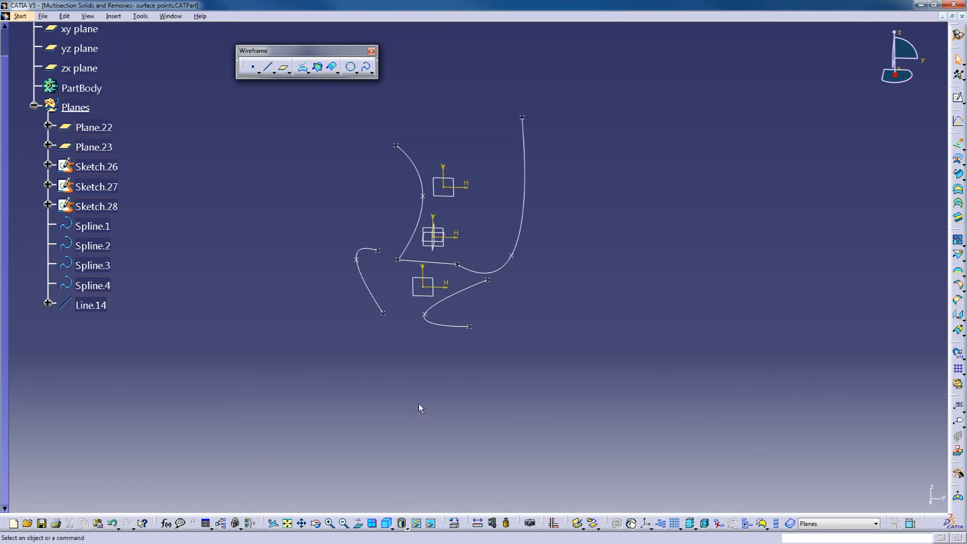
Create a point-point line from the upper-right to the lower-right corner of Sketch.26
click(270, 67)
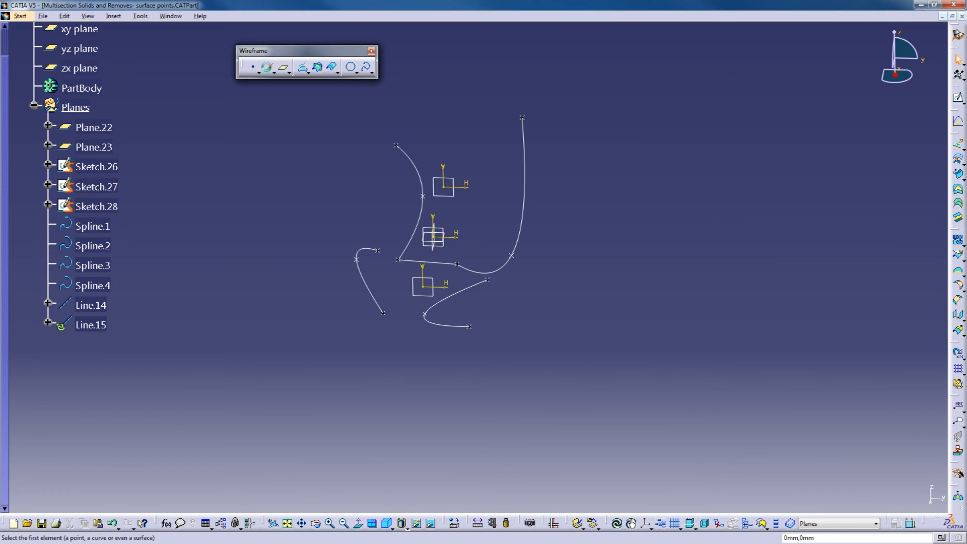
click(457, 264)
click(469, 327)
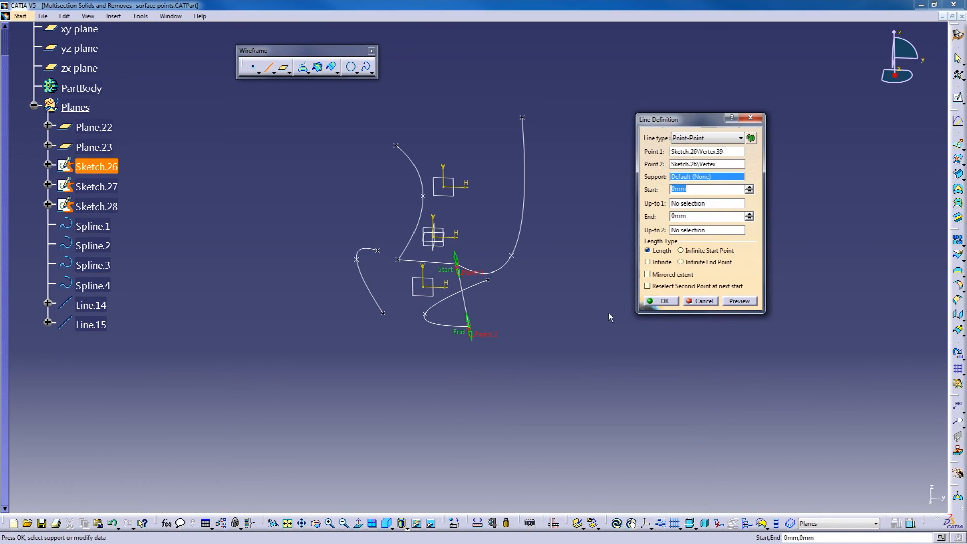
click(661, 300)
Close the Sketch.26 outline with point-point lines from the lower-right to the lower-left corner and from there to the upper-left corner
middle_drag(548, 285, 499, 304)
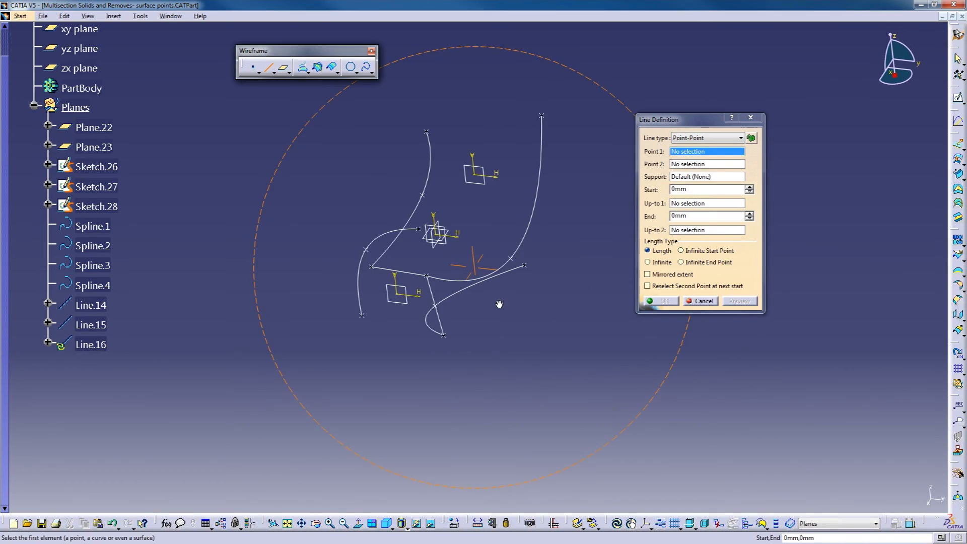
click(443, 333)
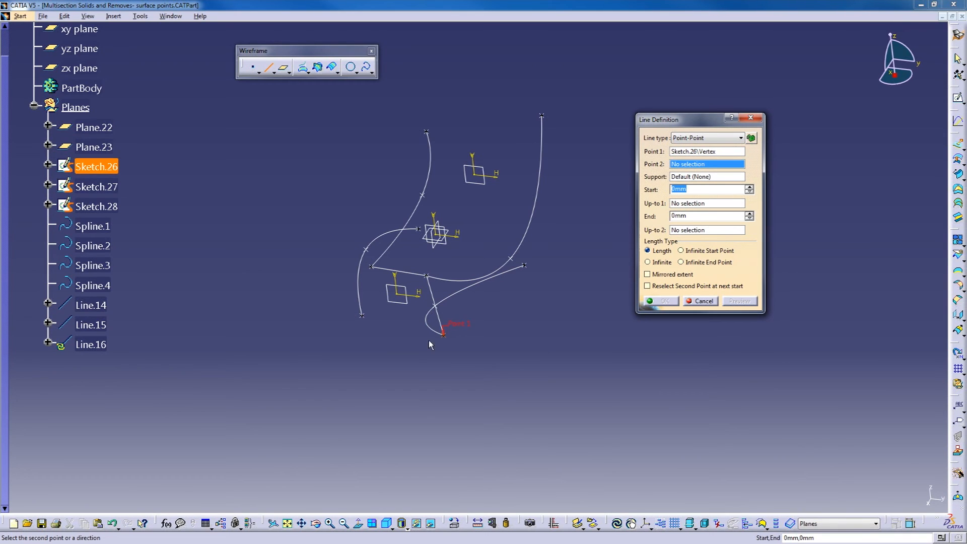
click(361, 315)
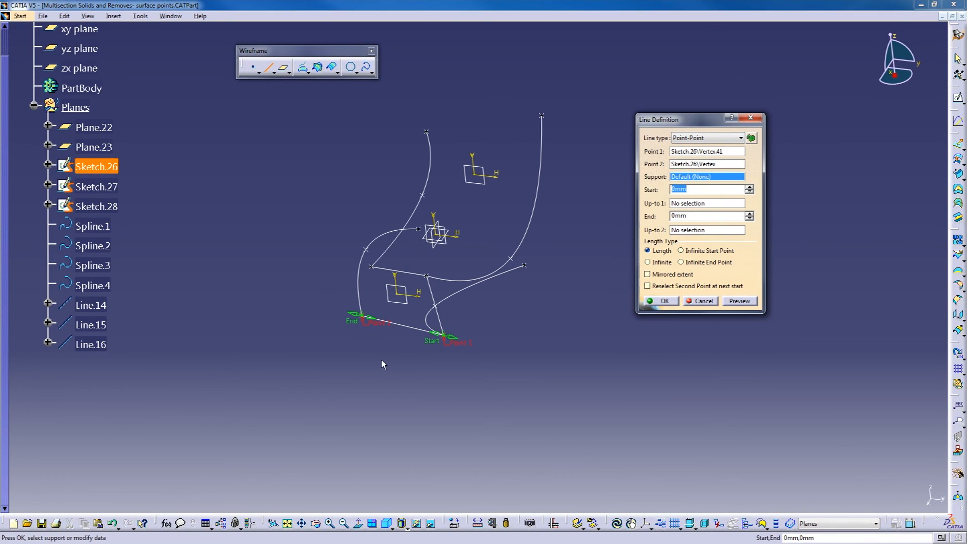
key(Return)
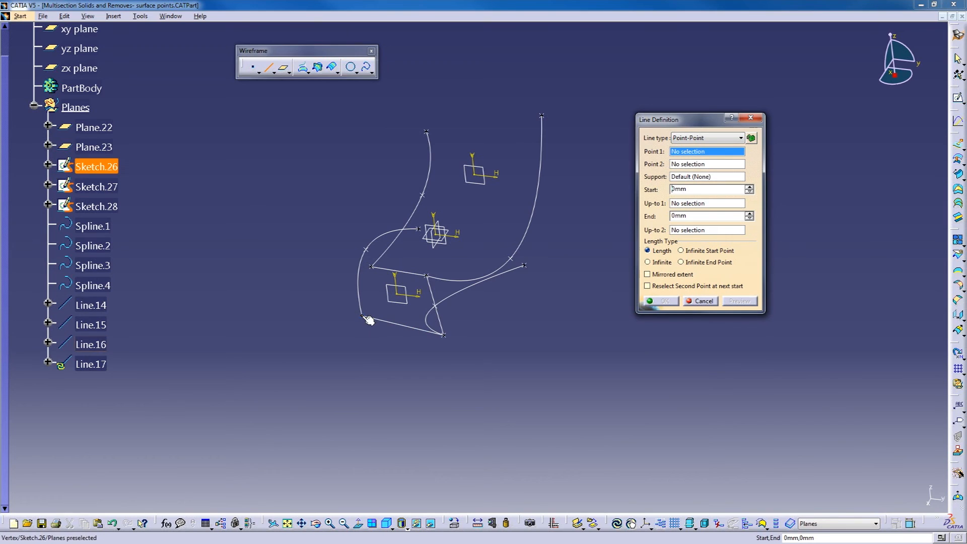
click(361, 315)
click(371, 267)
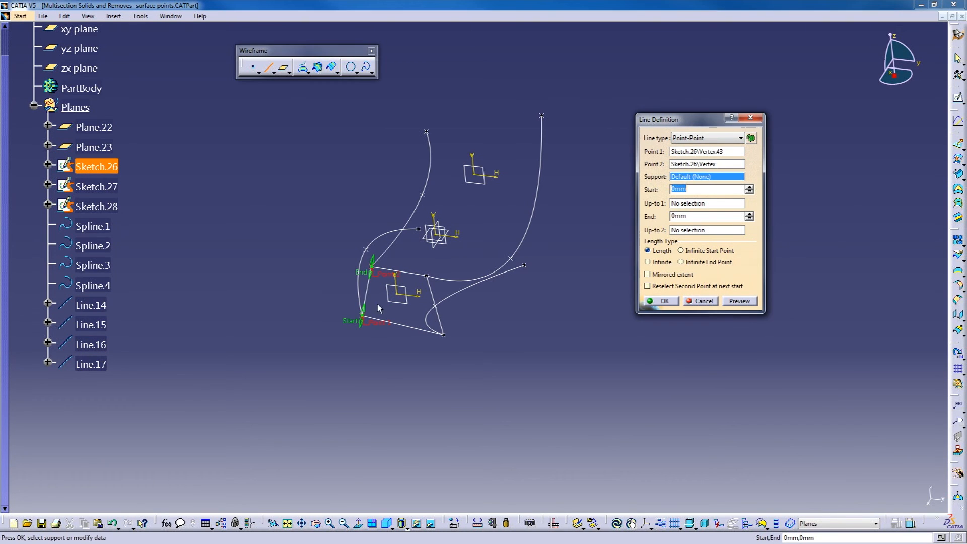
key(Return)
Create point-point lines in Sketch.28 from the upper-right to the upper-left corner and from there to the lower-left corner
mouse_move(552, 243)
middle_down()
mouse_move(509, 224)
mouse_move(527, 257)
mouse_move(442, 262)
mouse_move(421, 159)
mouse_move(406, 192)
middle_up()
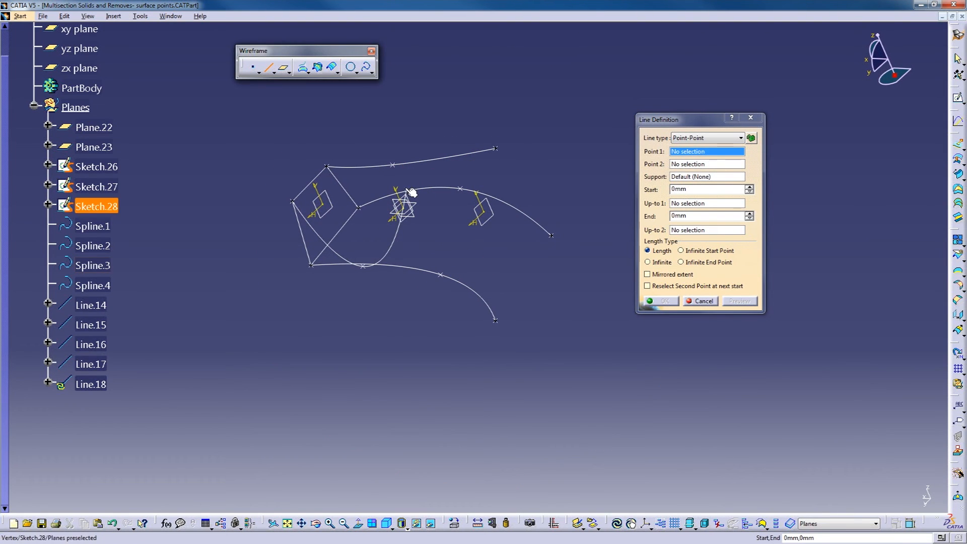
click(405, 188)
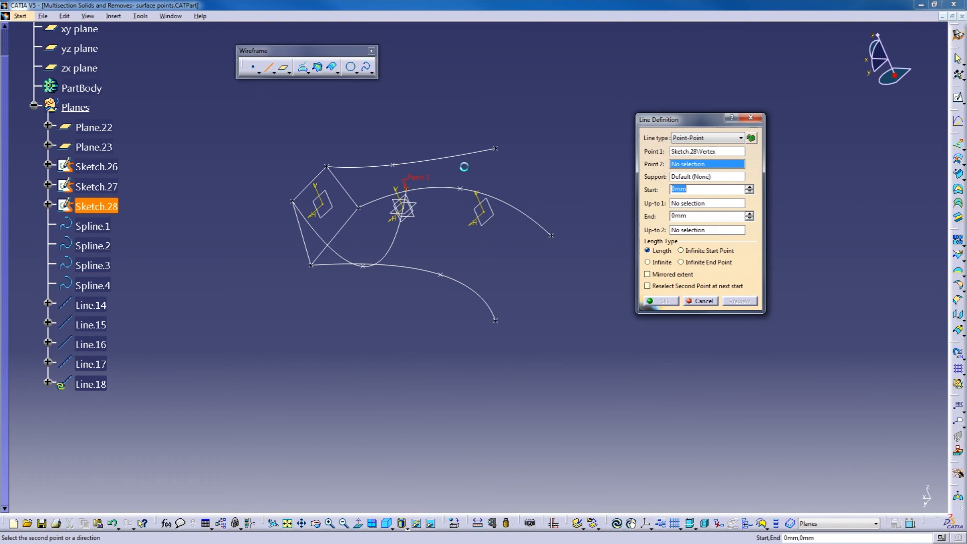
click(498, 149)
key(Return)
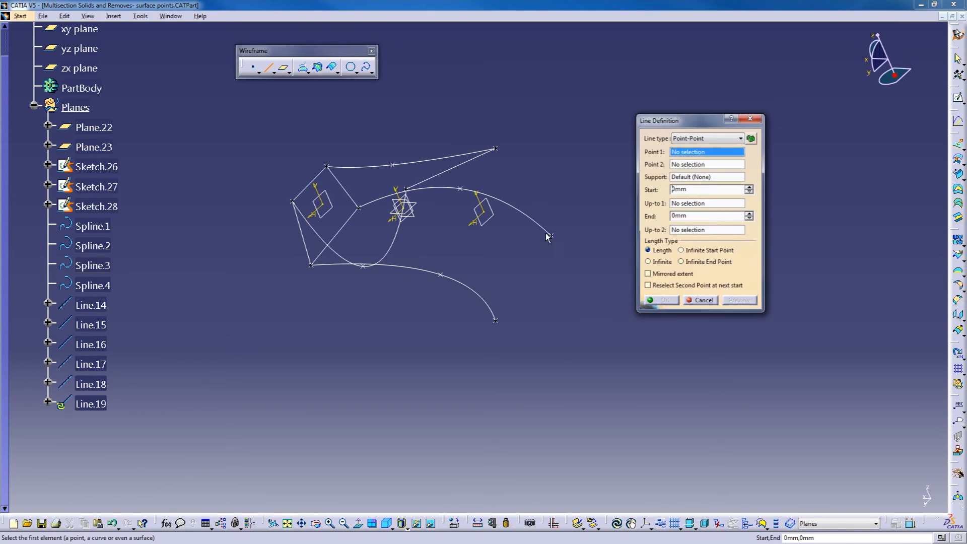
click(495, 147)
click(552, 235)
key(Return)
Close the Sketch.28 outline with point-point lines from the lower-left to the lower-right corner and from there to the upper-right corner
click(554, 236)
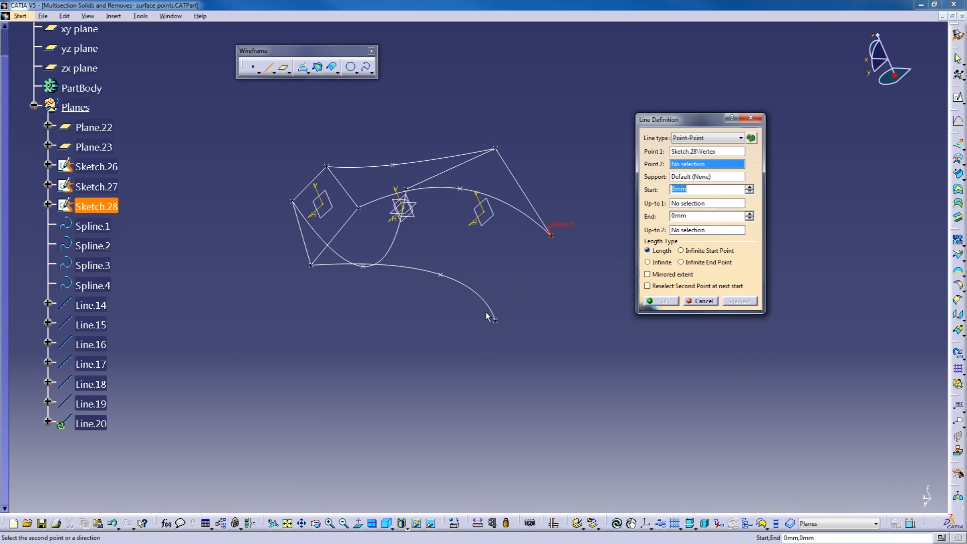
click(495, 319)
key(Return)
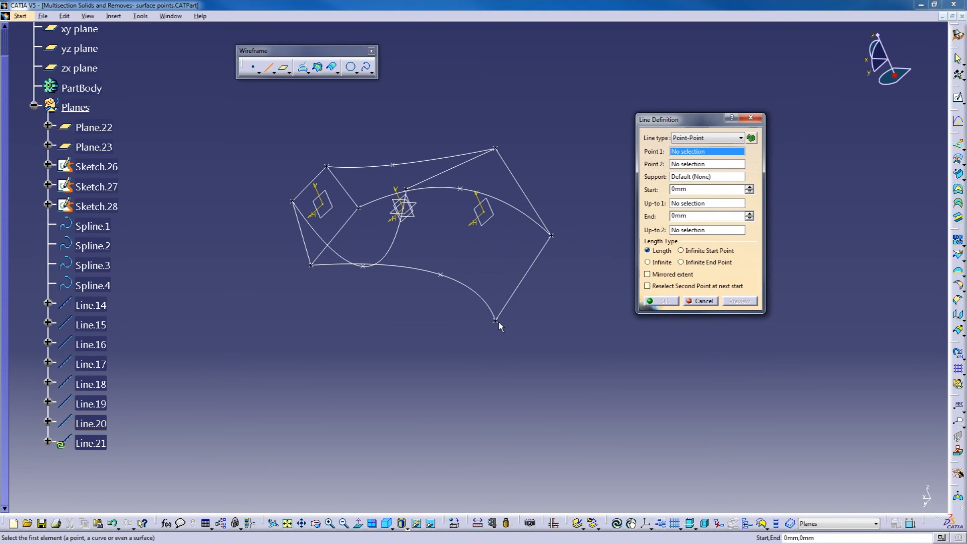
middle_drag(461, 339, 535, 282)
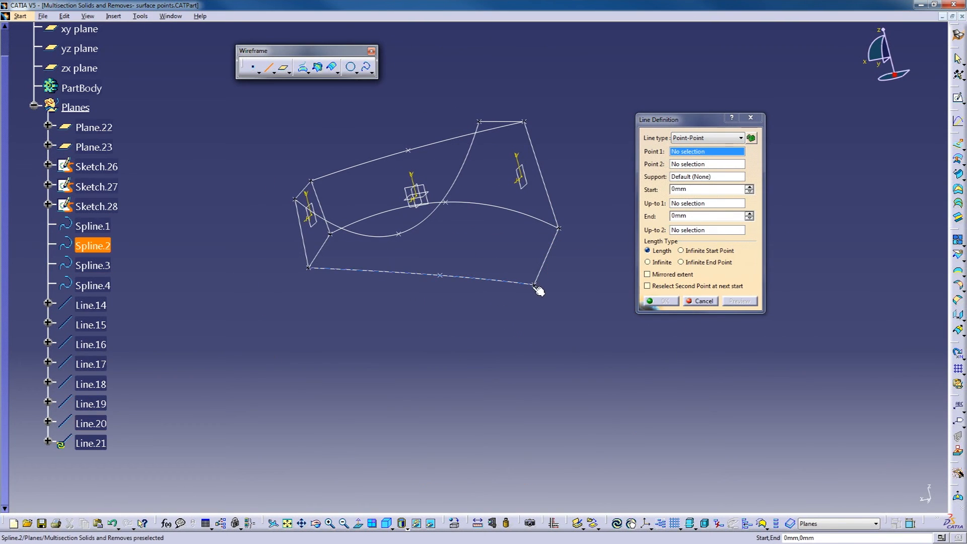
click(535, 284)
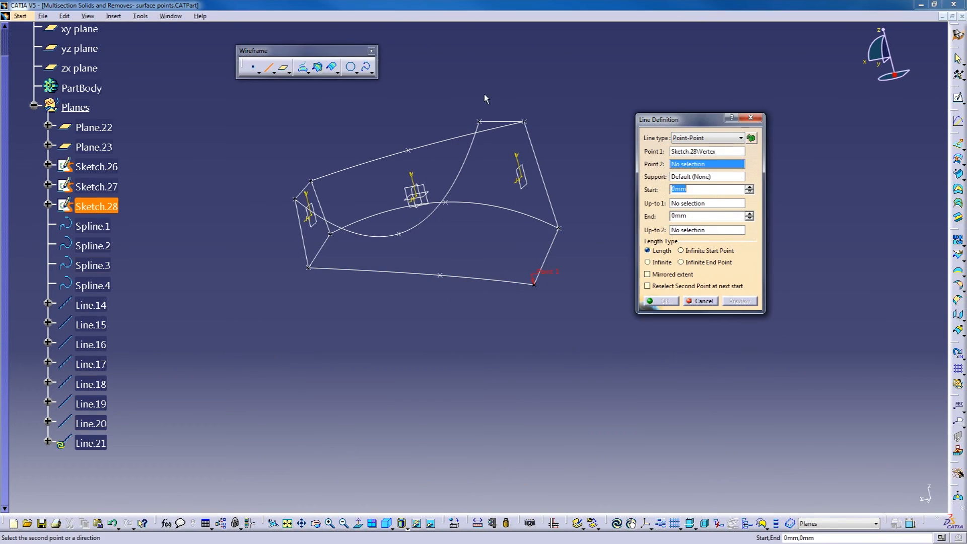
click(479, 122)
click(662, 301)
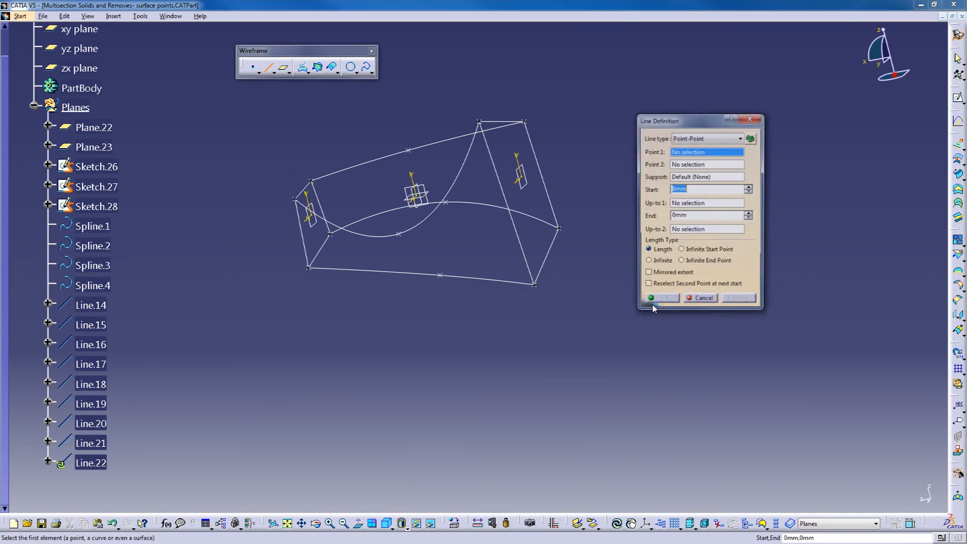
click(699, 301)
Collapse the Planes set and insert a geometrical set named Surfaces under Multisection Solids and Removes
middle_drag(262, 262, 617, 297)
mouse_move(520, 267)
middle_down()
mouse_move(519, 326)
mouse_move(567, 268)
mouse_move(442, 227)
mouse_move(460, 250)
mouse_move(488, 243)
mouse_move(505, 306)
mouse_move(572, 281)
mouse_move(527, 277)
middle_up()
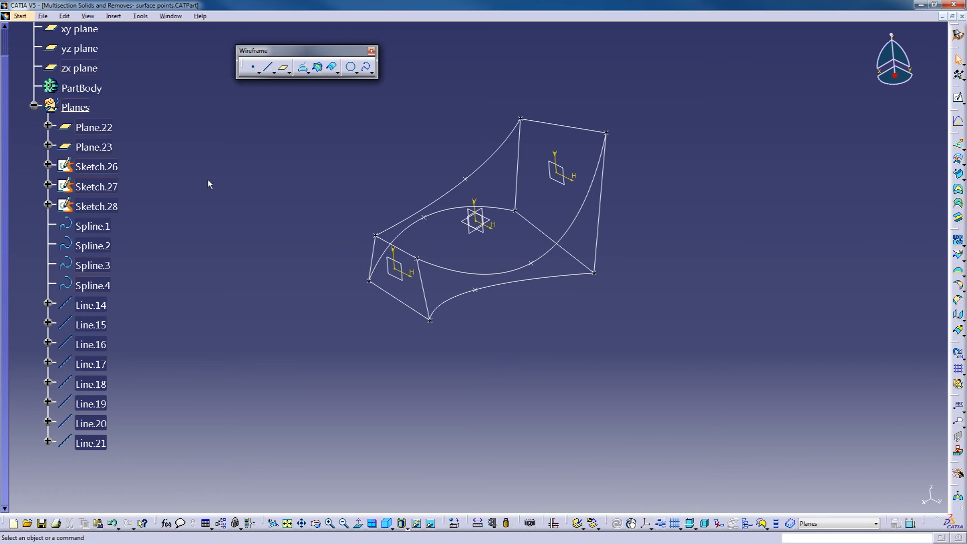
click(34, 106)
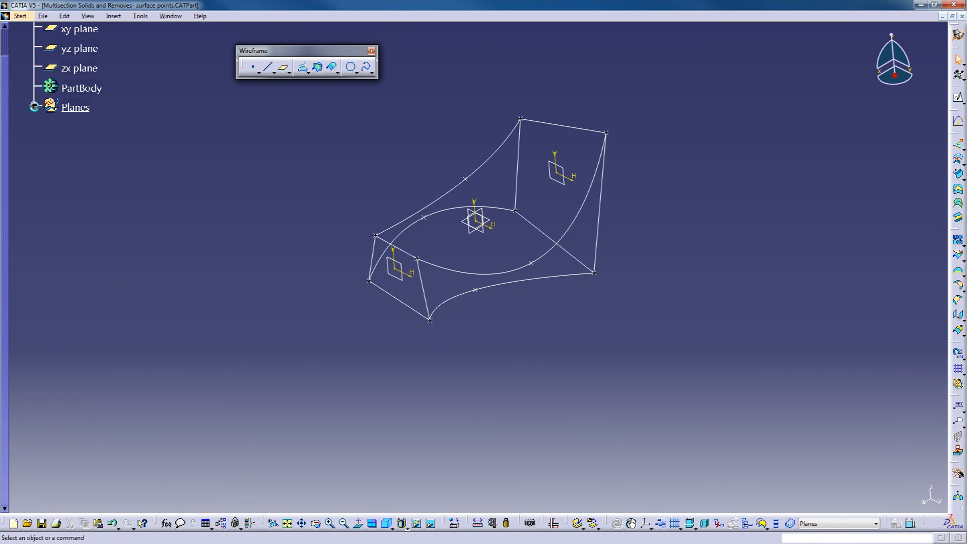
click(34, 106)
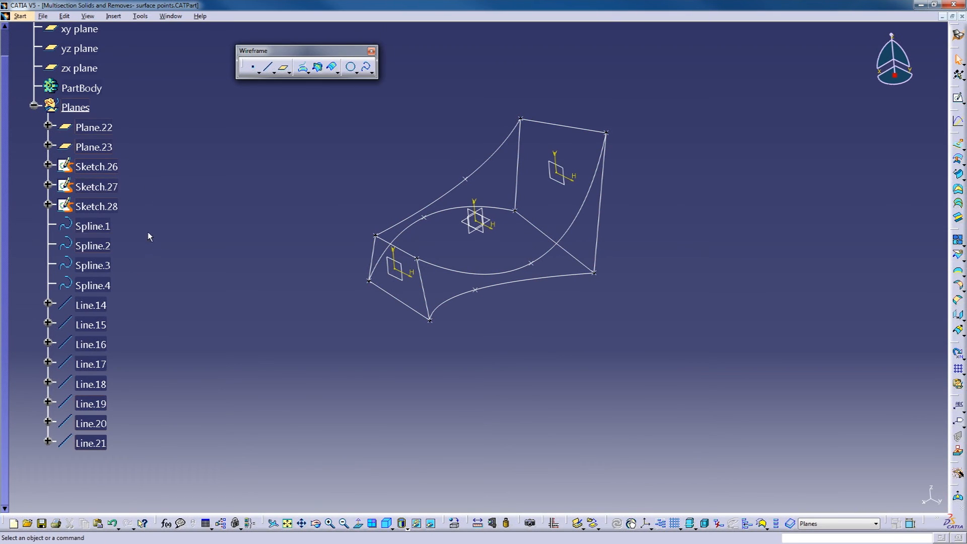
click(34, 106)
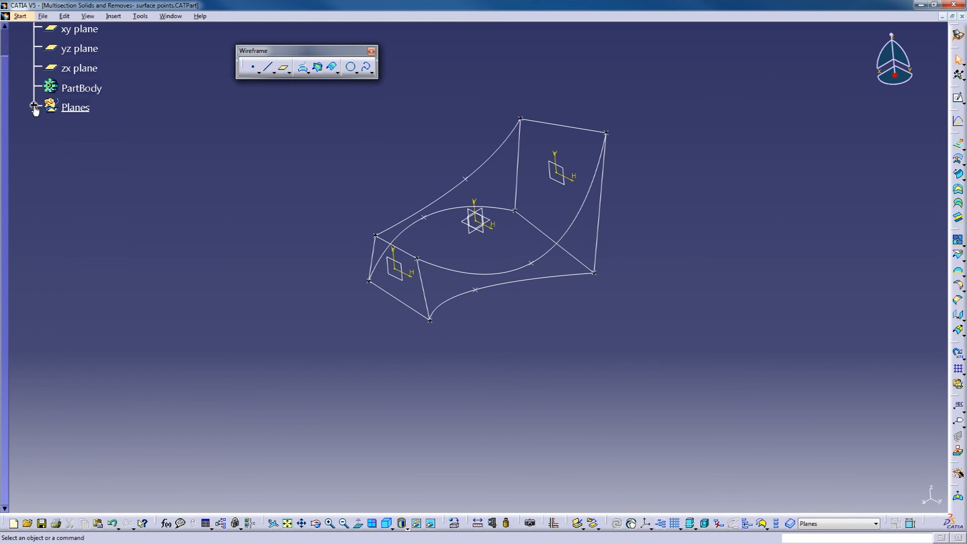
click(113, 16)
click(134, 62)
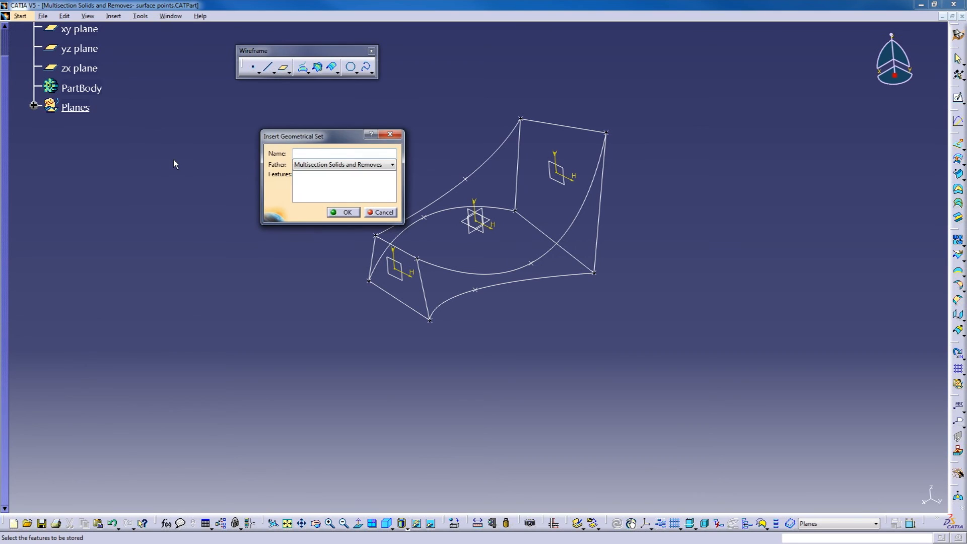
text(Surfaces)
click(344, 212)
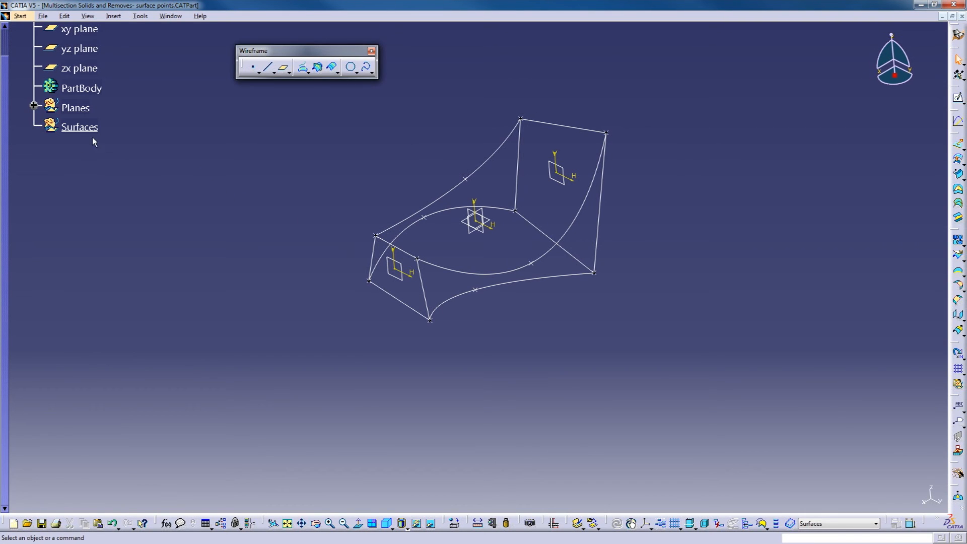
Undock the Surfaces toolbar and place it floating beside the Wireframe toolbar
middle_drag(300, 168, 329, 173)
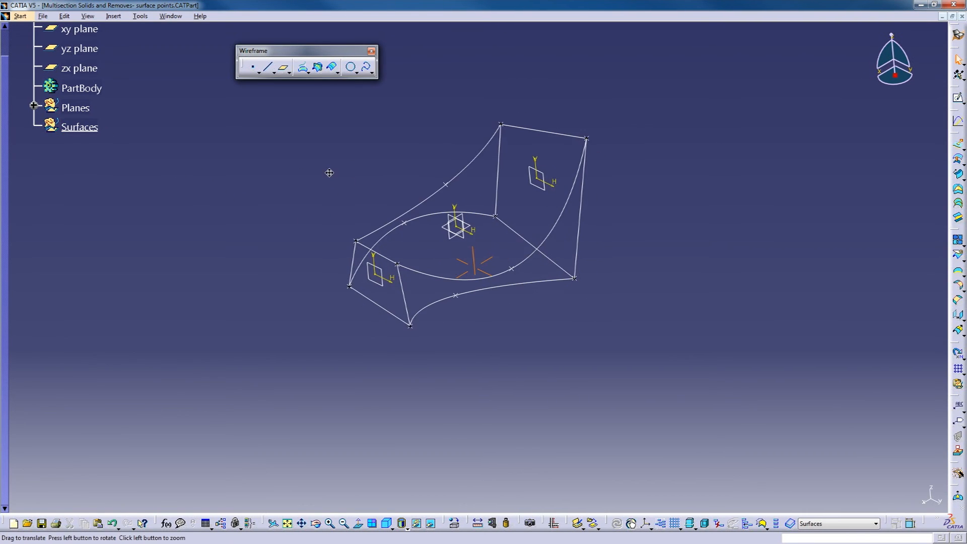
mouse_move(456, 218)
middle_down()
mouse_move(447, 209)
mouse_move(458, 204)
middle_up()
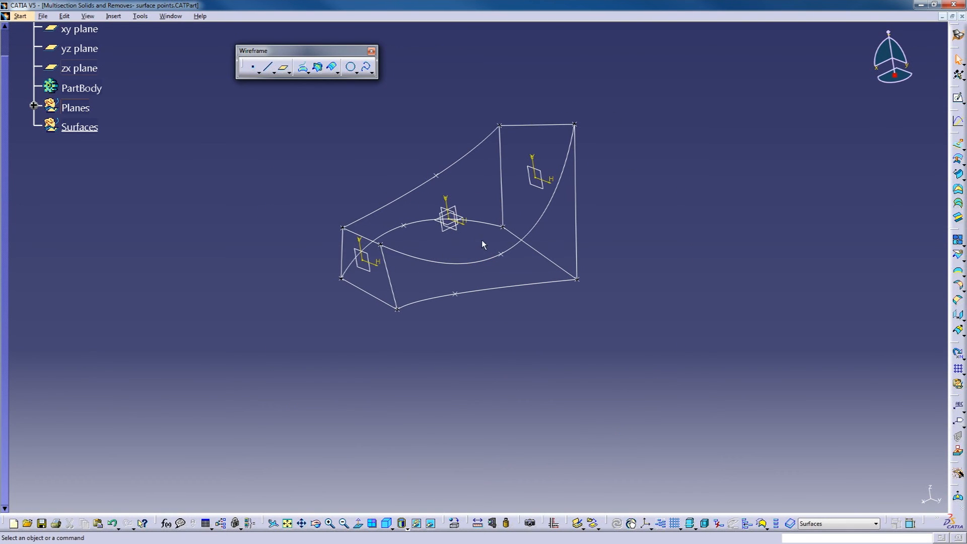
middle_drag(453, 259, 540, 210)
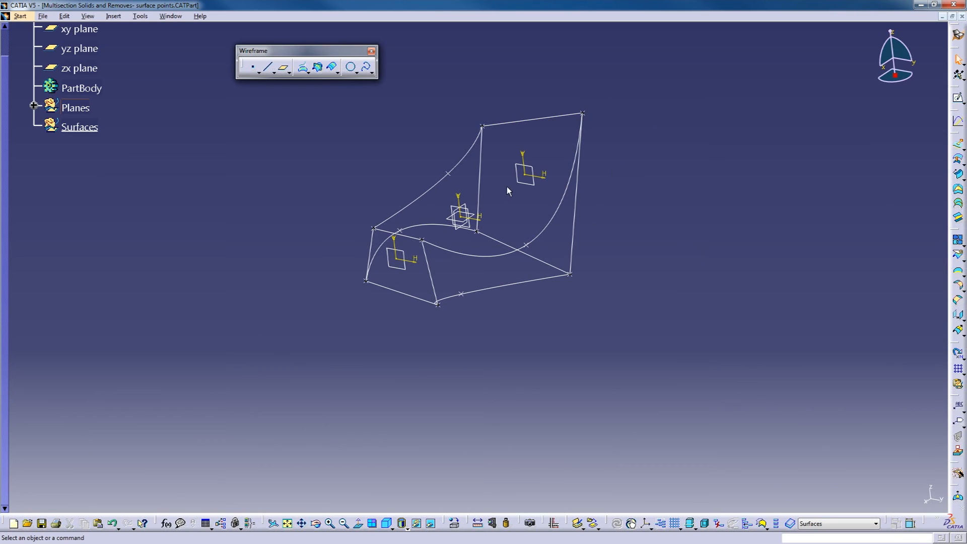
middle_drag(525, 228, 499, 247)
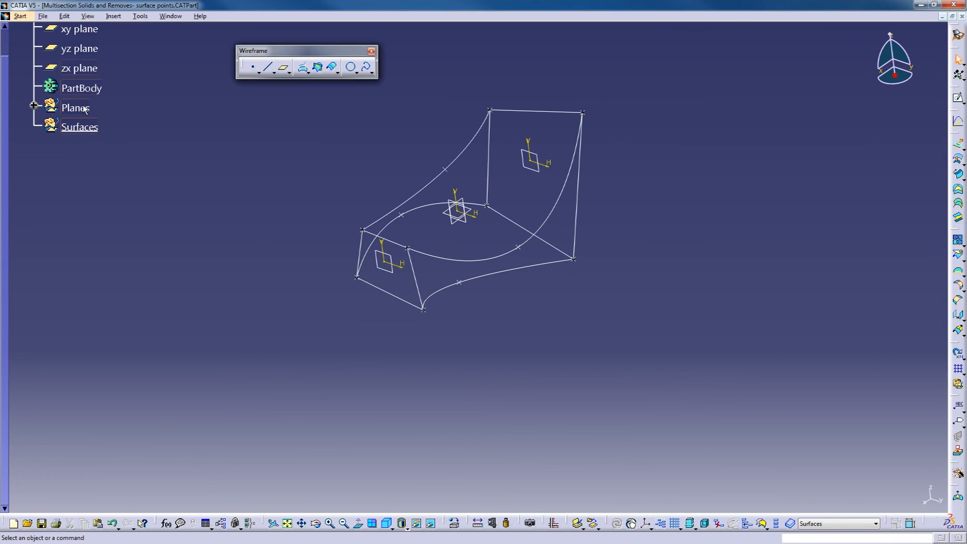
scroll(119, 195, up, 2)
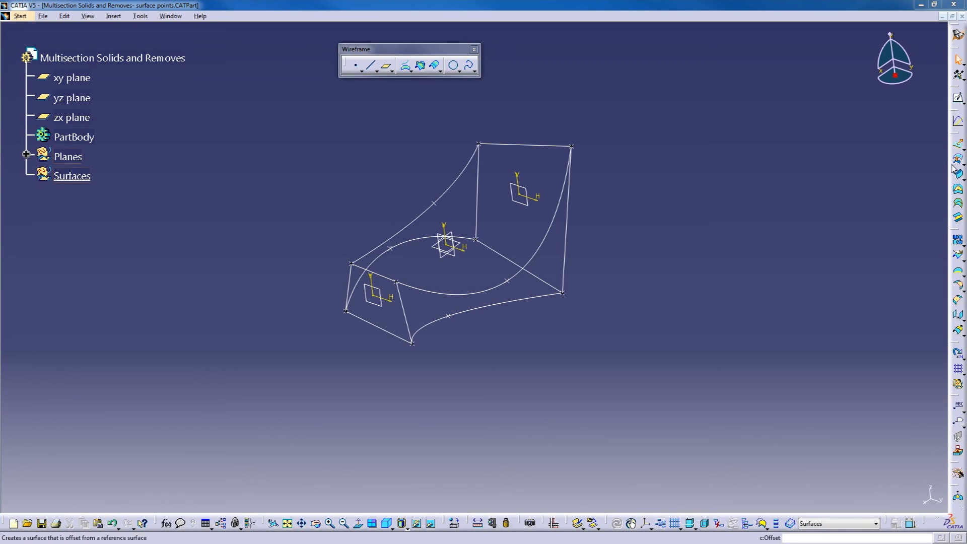
drag(954, 150, 548, 70)
middle_drag(568, 128, 574, 125)
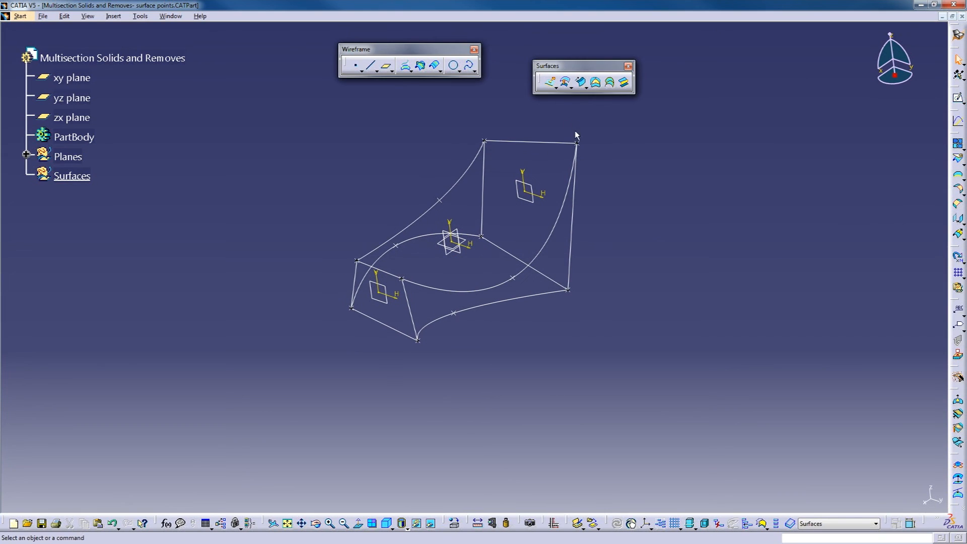
Start a fill surface and move the Surfaces toolbar and the Fill Surface Definition dialog nearer the wireframe
click(598, 86)
middle_drag(600, 203, 603, 218)
middle_drag(502, 372, 407, 347)
middle_drag(560, 275, 503, 244)
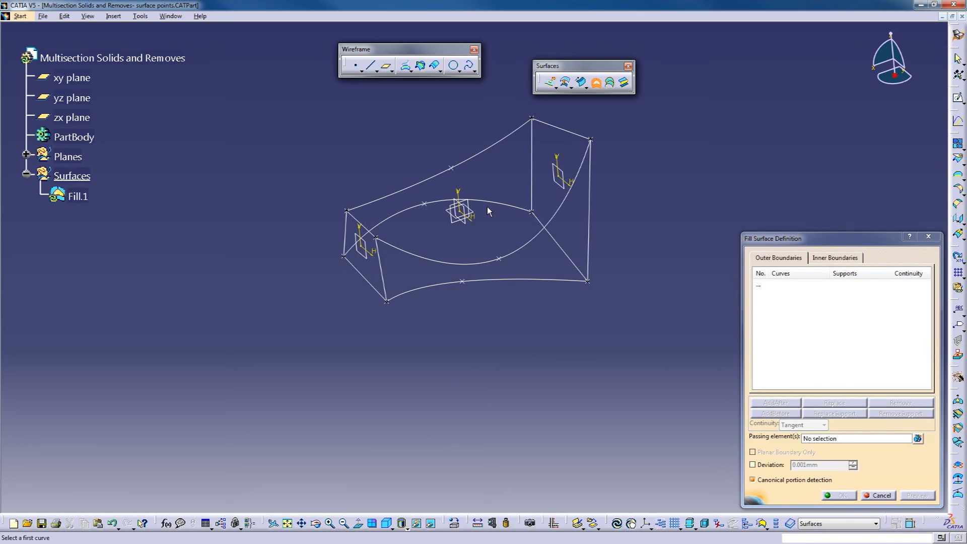
mouse_move(524, 212)
middle_down()
mouse_move(468, 266)
mouse_move(478, 268)
mouse_move(451, 225)
mouse_move(475, 255)
mouse_move(439, 229)
mouse_move(461, 230)
middle_up()
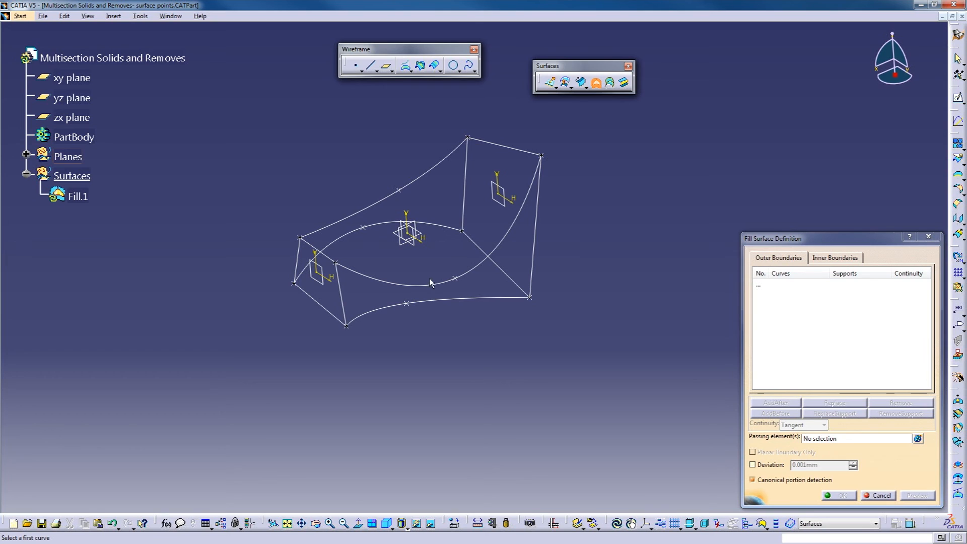
middle_drag(425, 258, 461, 270)
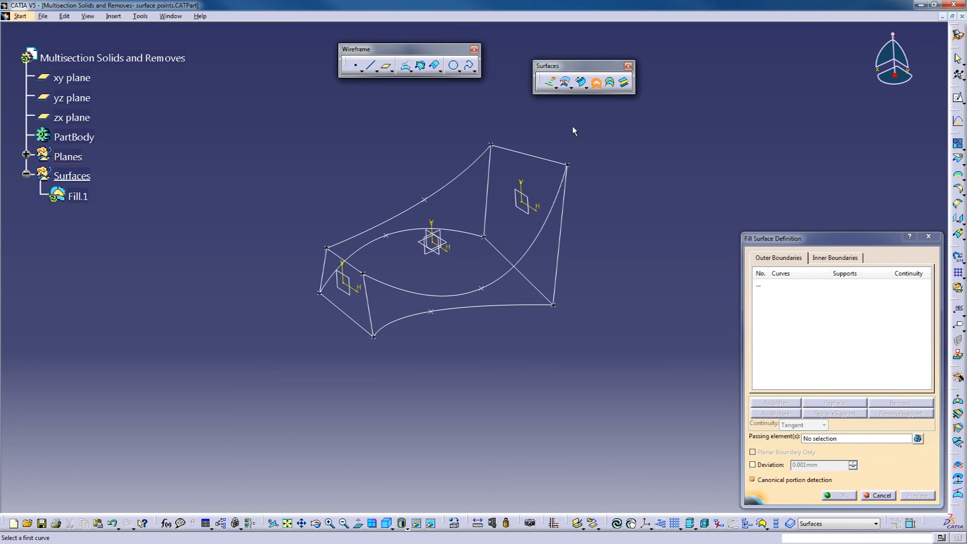
drag(586, 70, 575, 65)
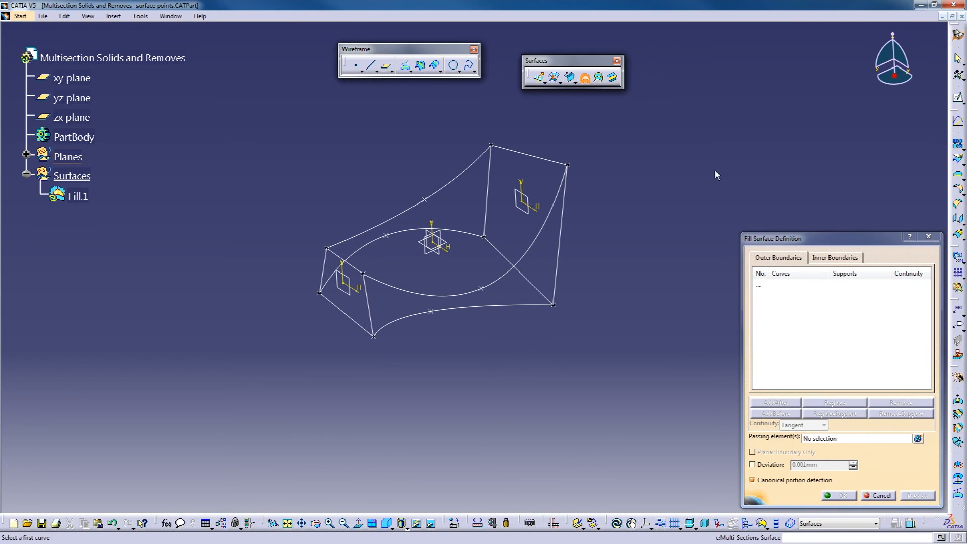
drag(774, 243, 691, 160)
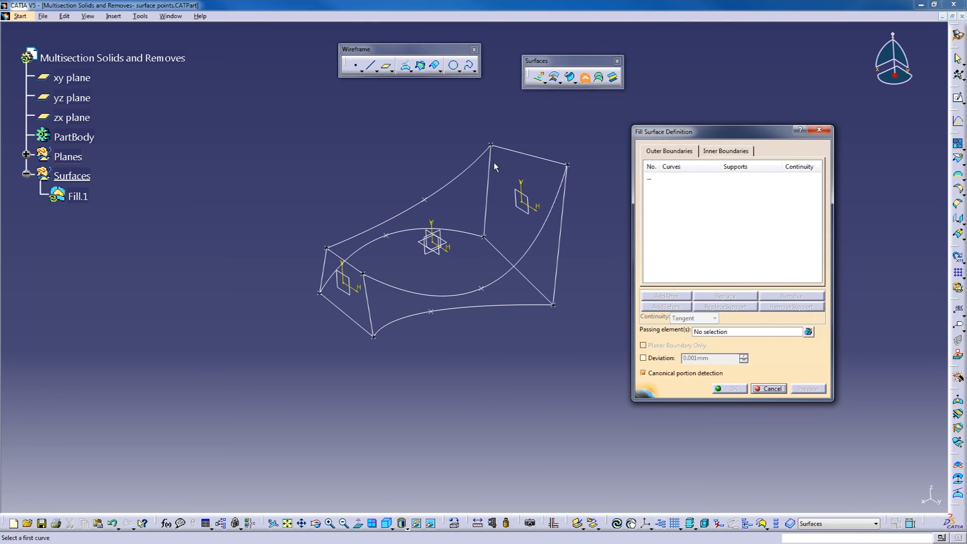
Create the upper fill surface bounded by Spline.1, Line.14, Spline.4 and Line.18
middle_drag(453, 254, 504, 227)
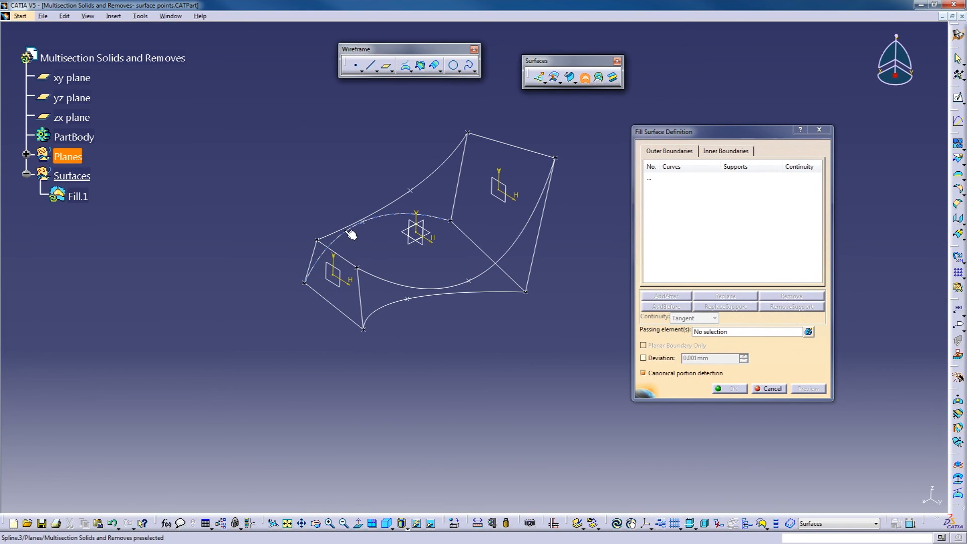
click(517, 238)
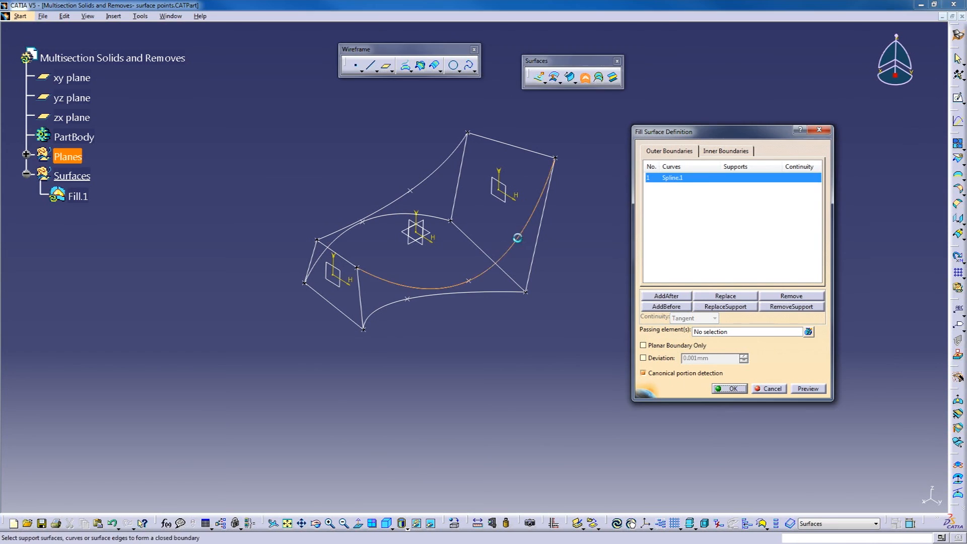
click(354, 264)
click(402, 206)
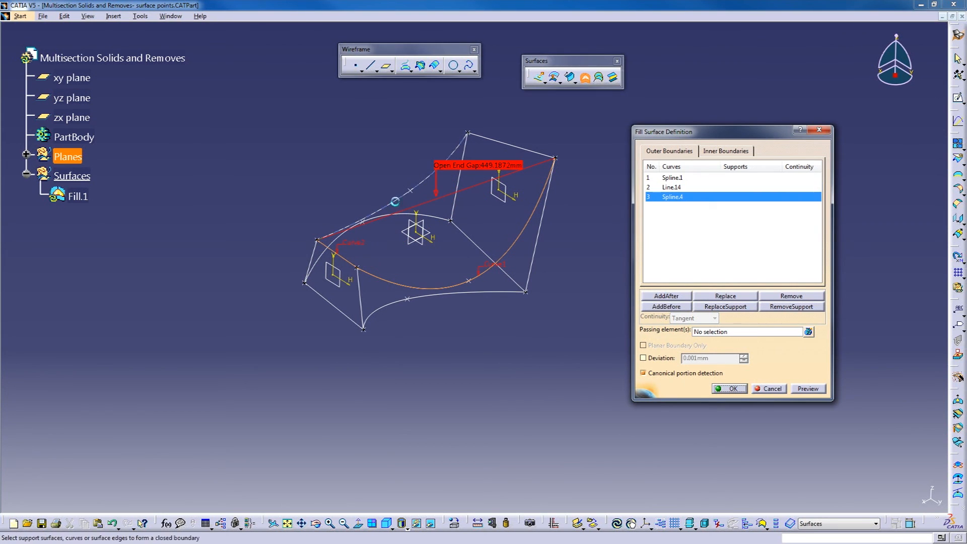
click(522, 152)
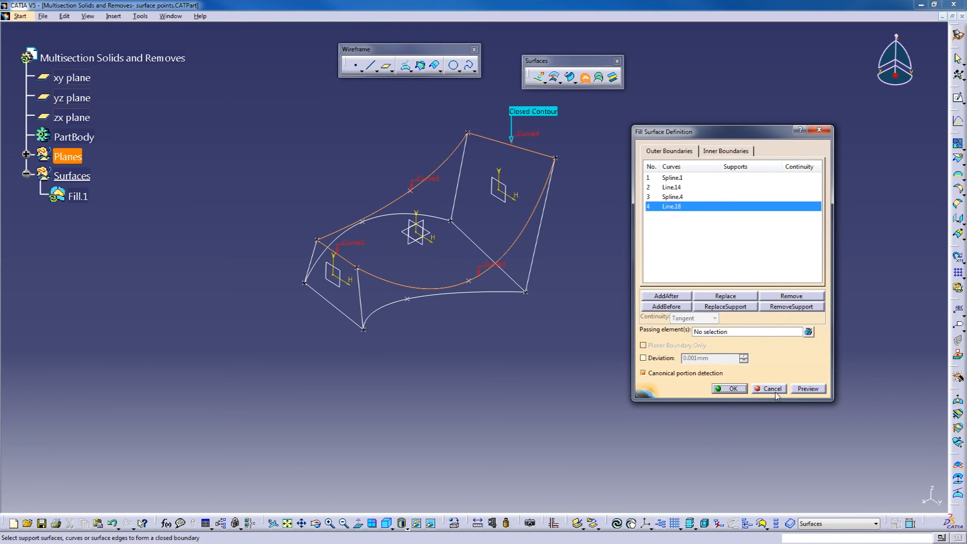
click(731, 389)
Create a fill surface on the side below Spline.1, bounded by Line.15, Spline.1, Line.21 and Spline.2
middle_drag(488, 322, 534, 297)
click(586, 79)
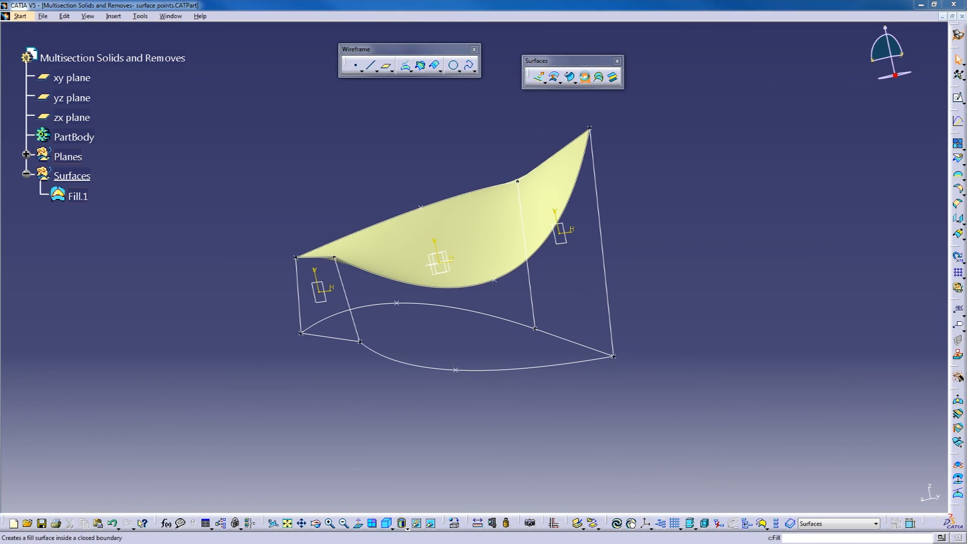
click(347, 302)
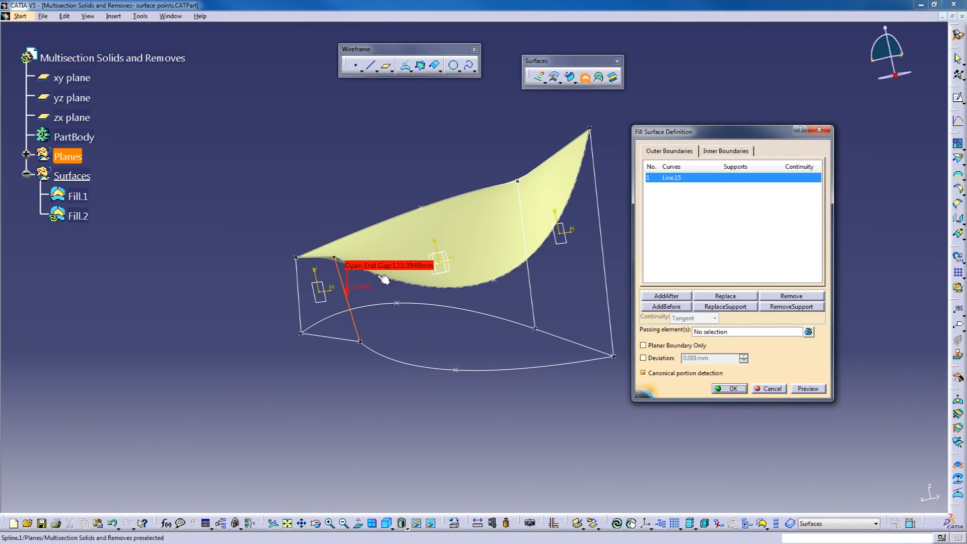
click(388, 279)
click(606, 227)
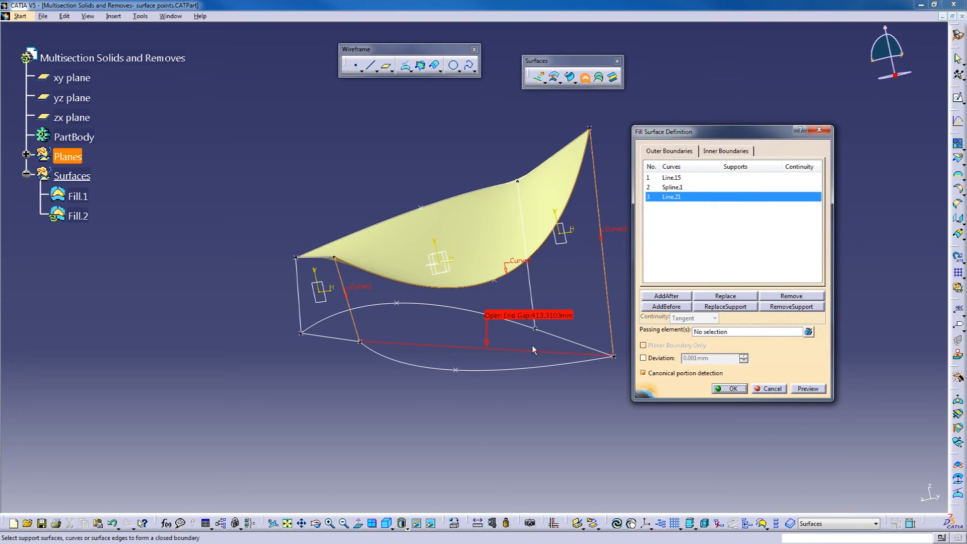
click(537, 368)
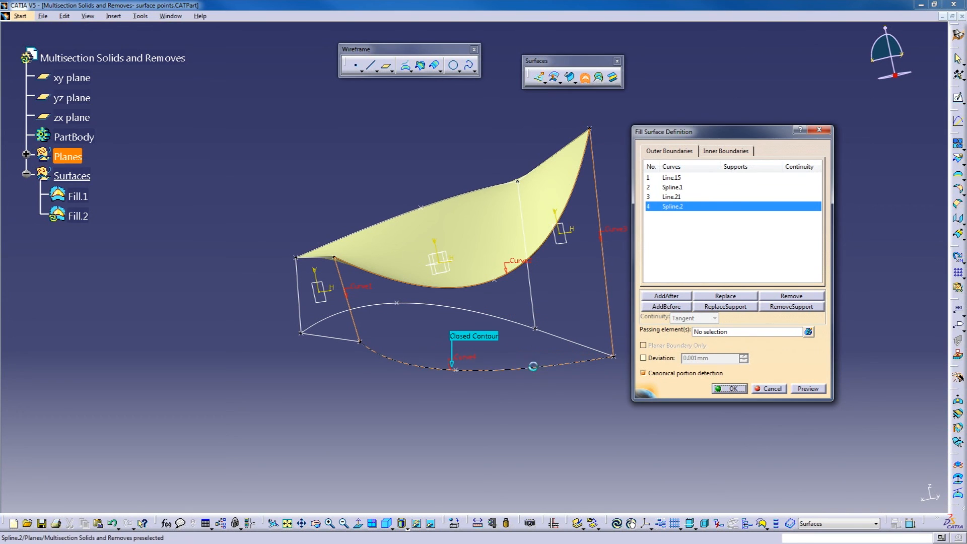
click(728, 388)
Create the bottom fill surface bounded by Line.20, Spline.2, Line.16 and Spline.3
middle_drag(564, 249, 354, 297)
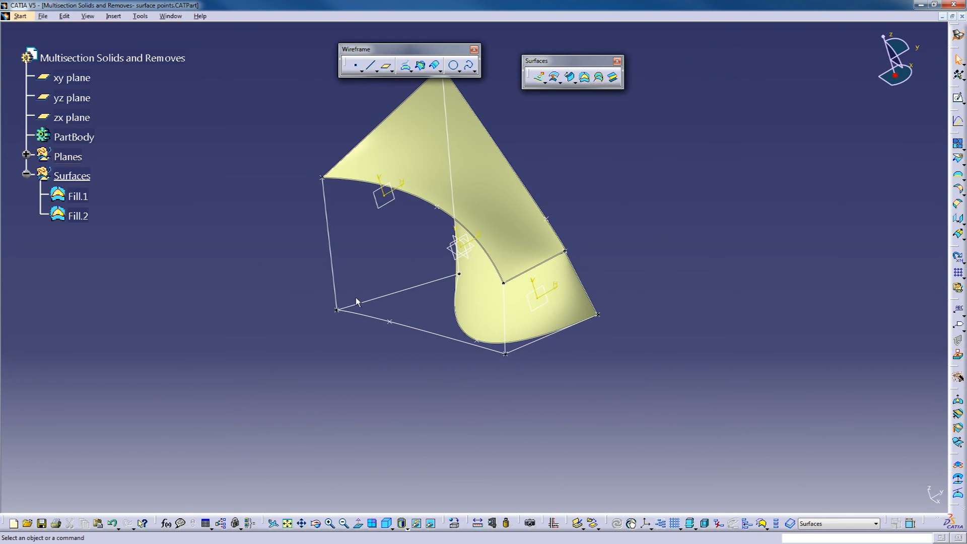
click(584, 76)
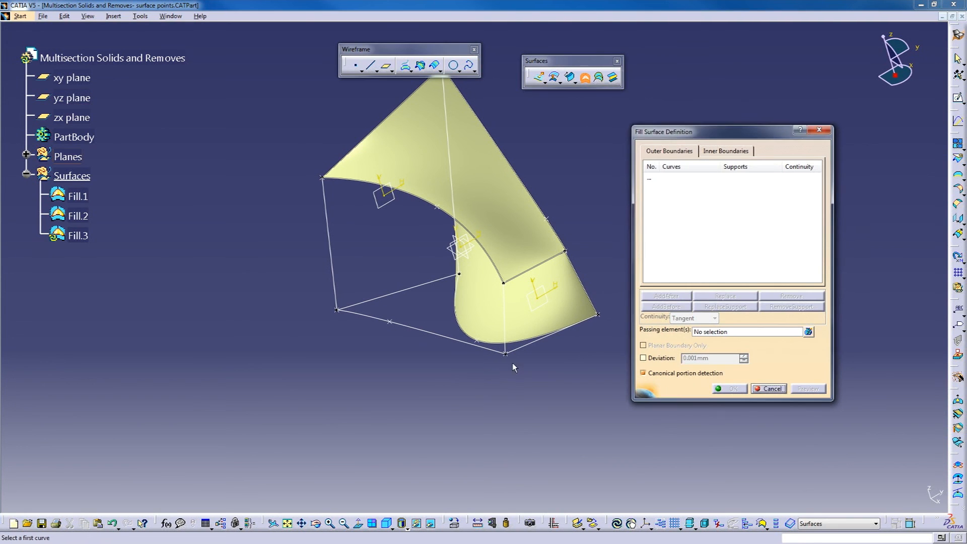
middle_drag(512, 363, 498, 242)
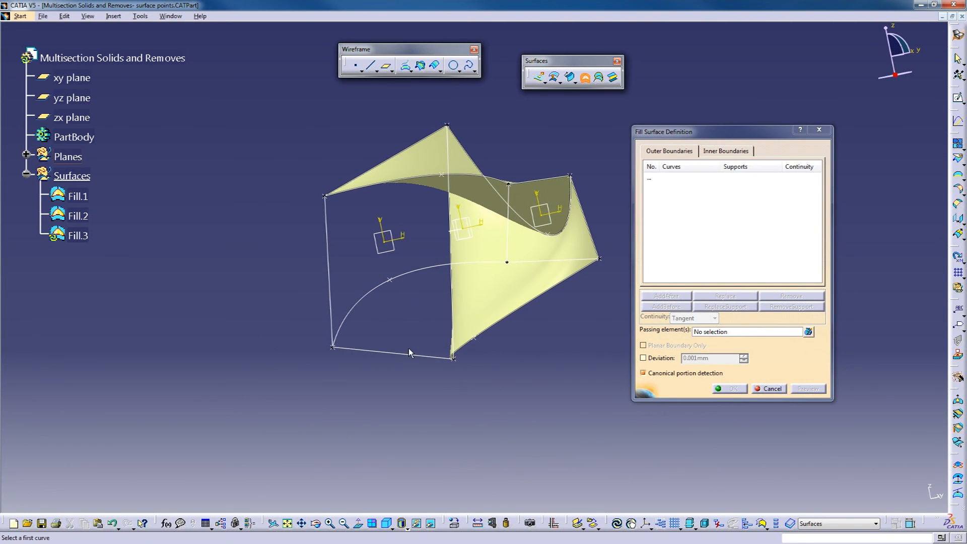
click(409, 373)
middle_drag(416, 326, 410, 237)
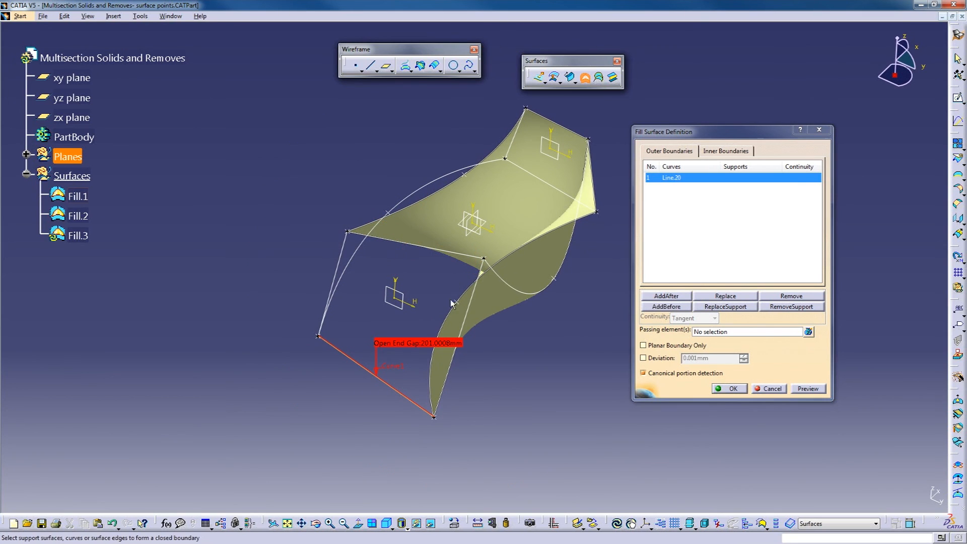
click(454, 320)
middle_drag(470, 265, 413, 328)
click(431, 307)
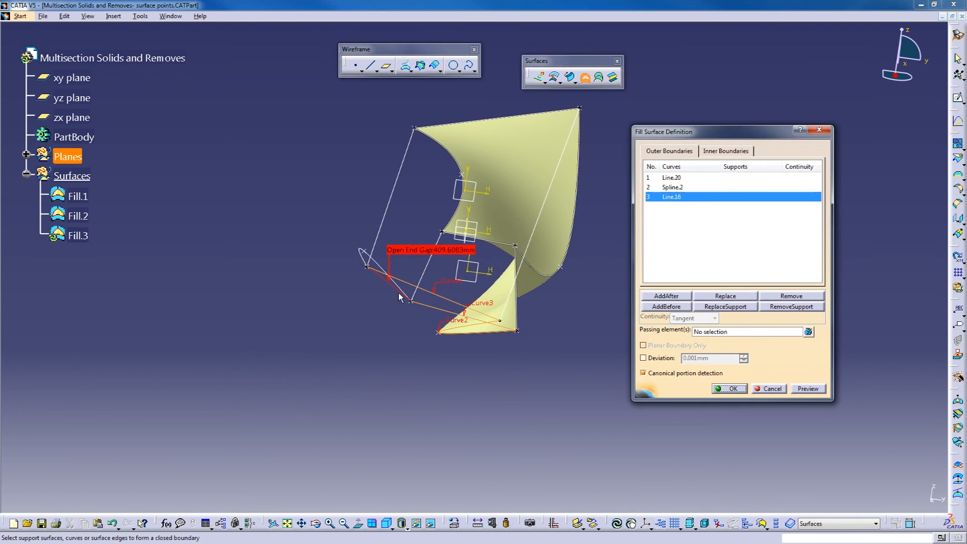
middle_drag(431, 309, 372, 343)
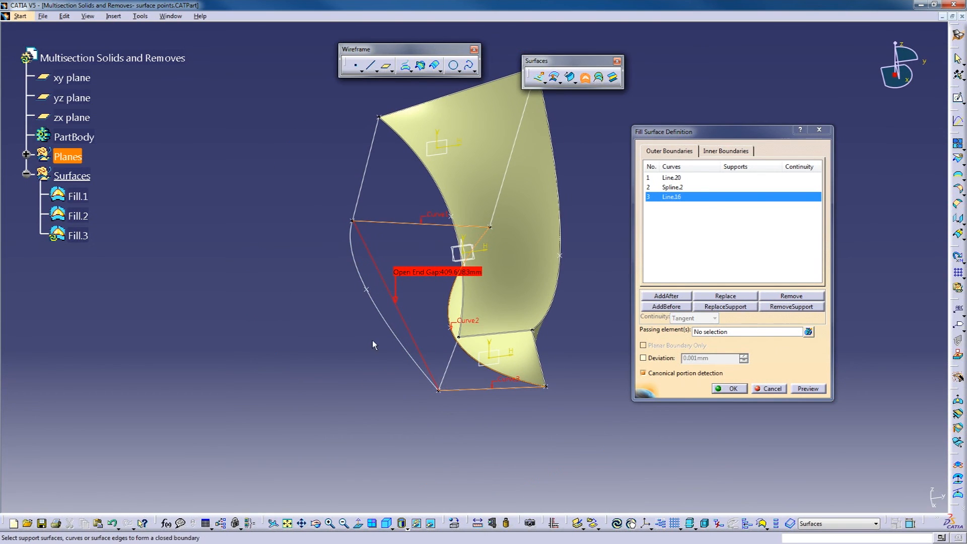
click(397, 332)
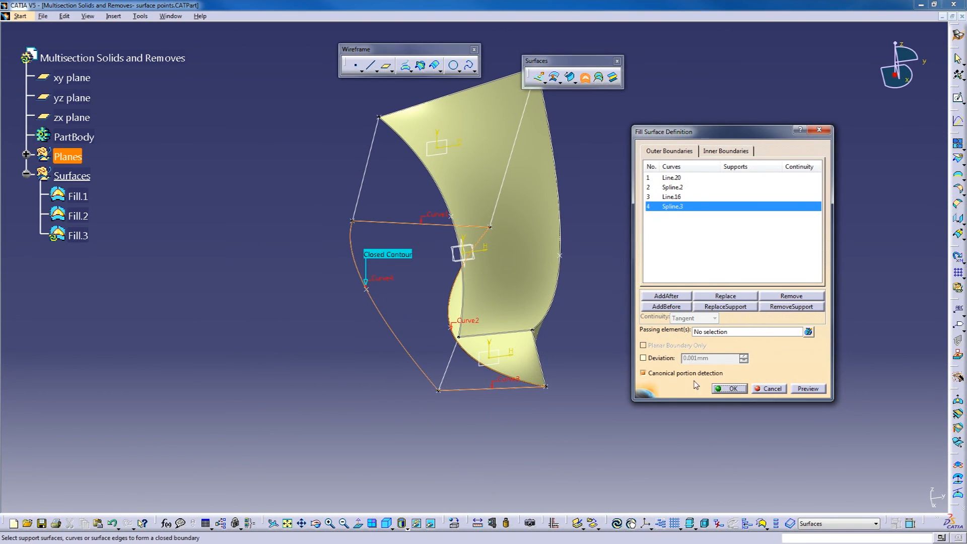
click(727, 390)
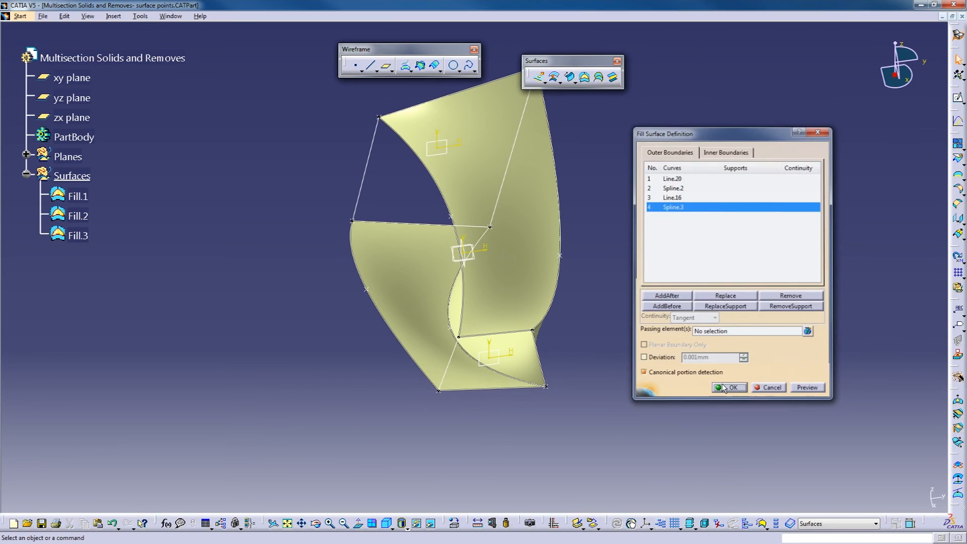
Create a fill surface on the remaining open side, bounded by Line.17, Spline.3, Line.19 and Spline.4
middle_drag(371, 347, 456, 312)
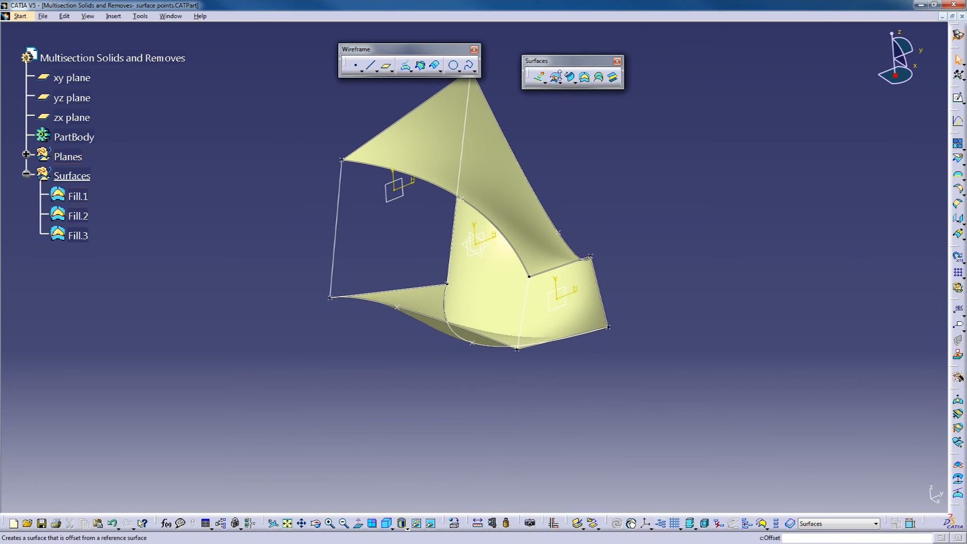
click(584, 77)
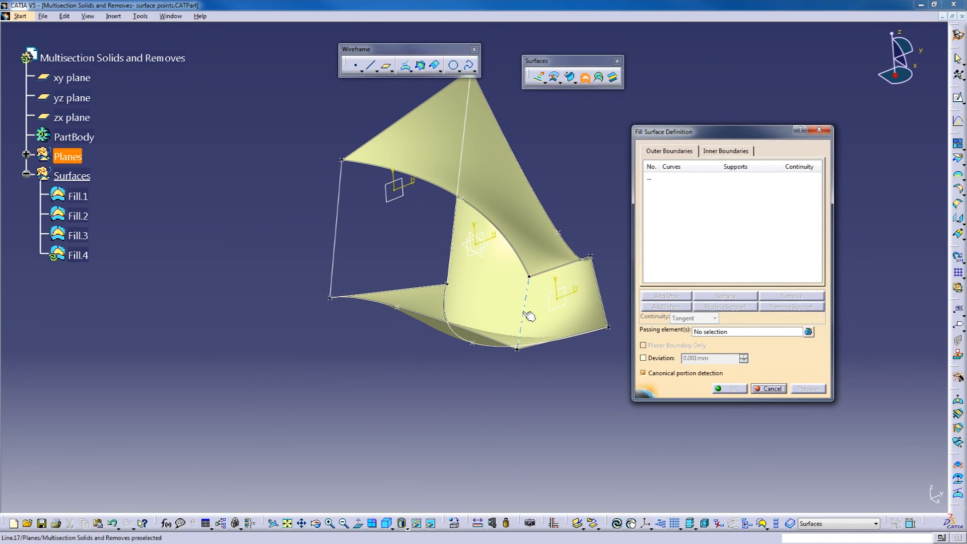
click(524, 315)
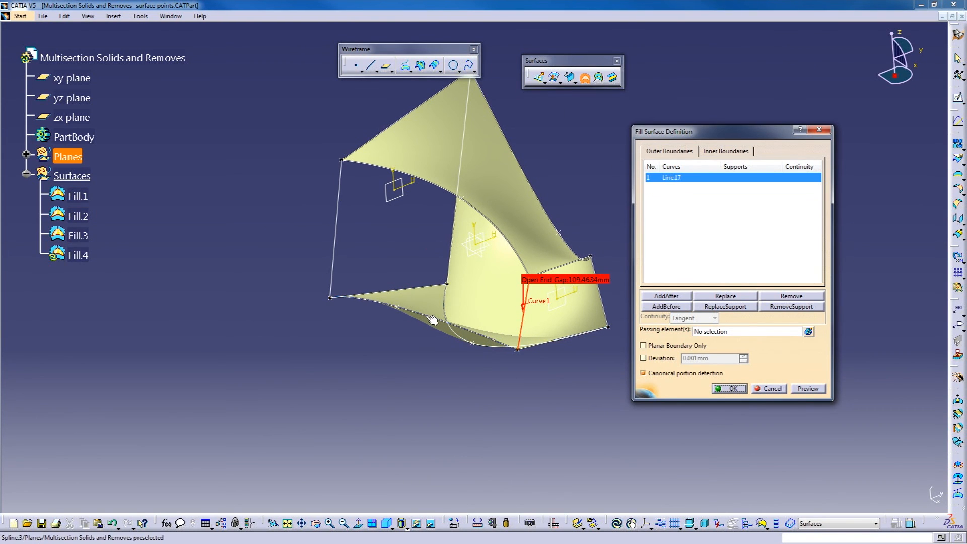
click(431, 319)
click(332, 242)
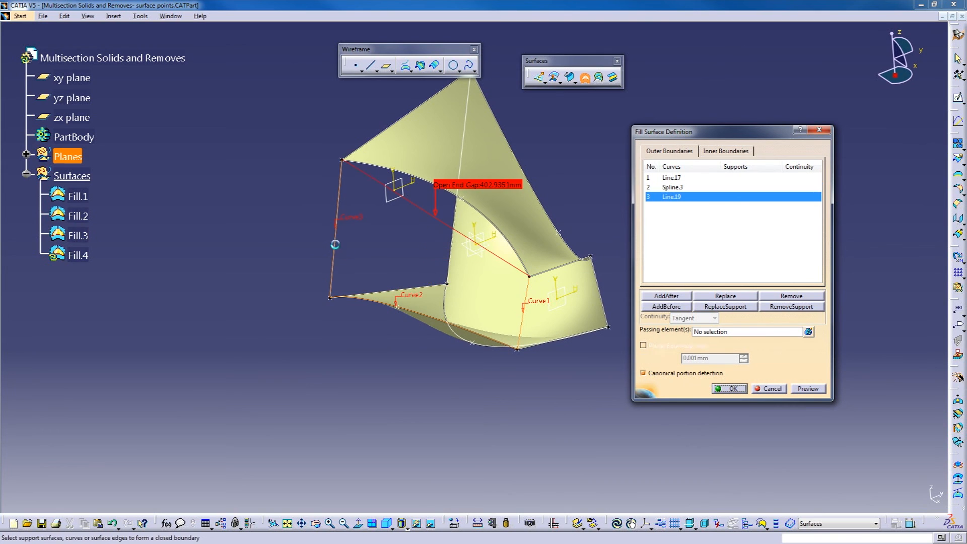
click(376, 166)
middle_drag(542, 320, 536, 285)
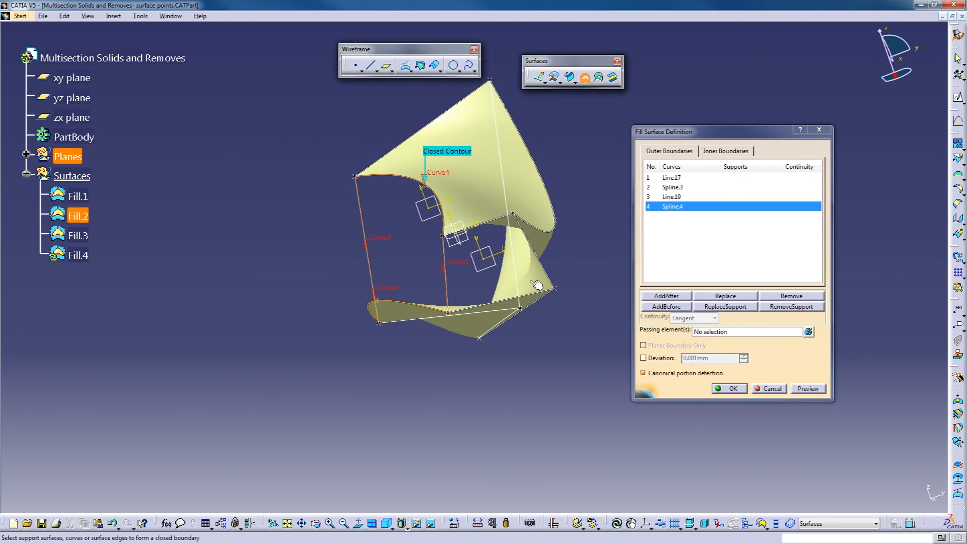
click(738, 392)
Start a fill surface for the smaller end opening with Line.14 and Line.15 as its first two boundaries
middle_drag(606, 209, 442, 285)
mouse_move(628, 205)
middle_down()
mouse_move(433, 377)
mouse_move(324, 319)
mouse_move(541, 311)
mouse_move(581, 198)
mouse_move(600, 175)
mouse_move(629, 204)
middle_up()
middle_drag(379, 299, 691, 324)
middle_drag(646, 278, 608, 243)
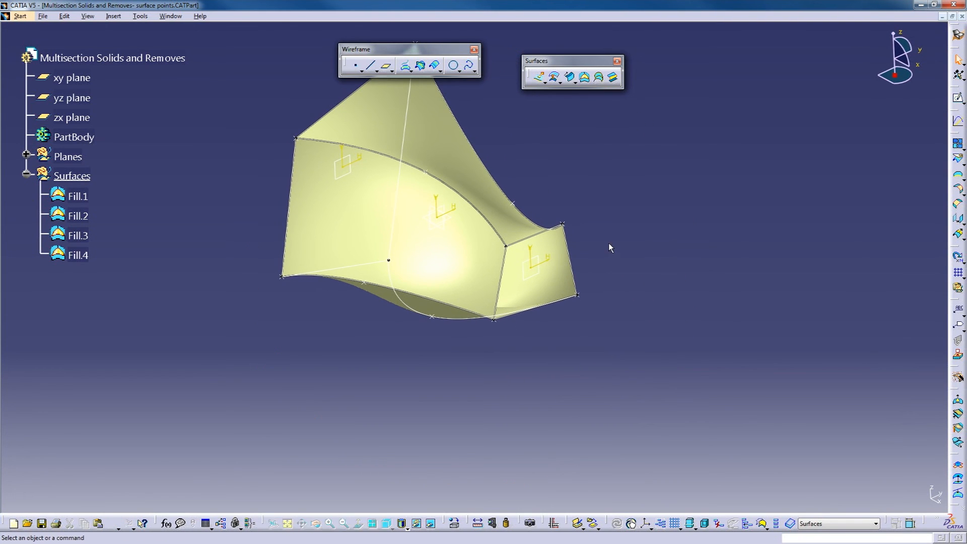
click(585, 78)
click(538, 233)
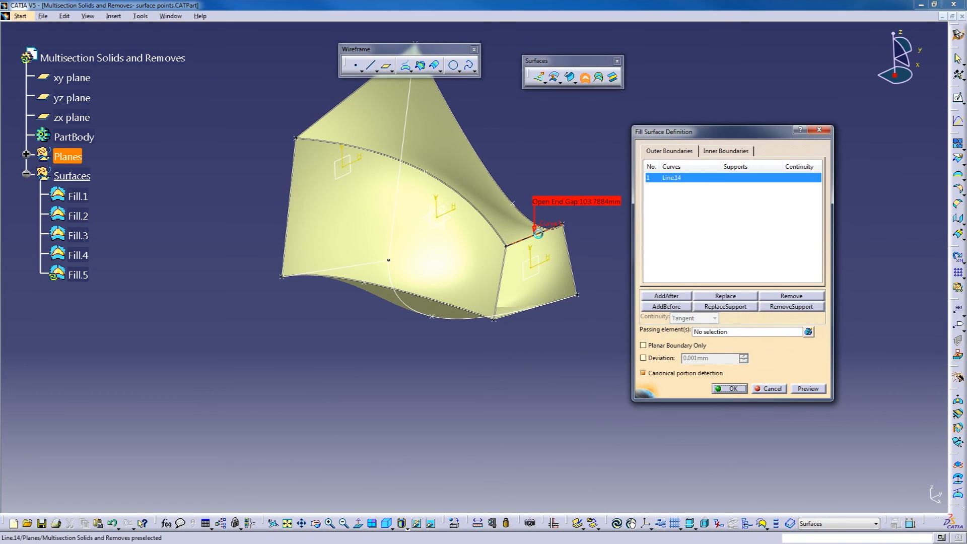
click(571, 256)
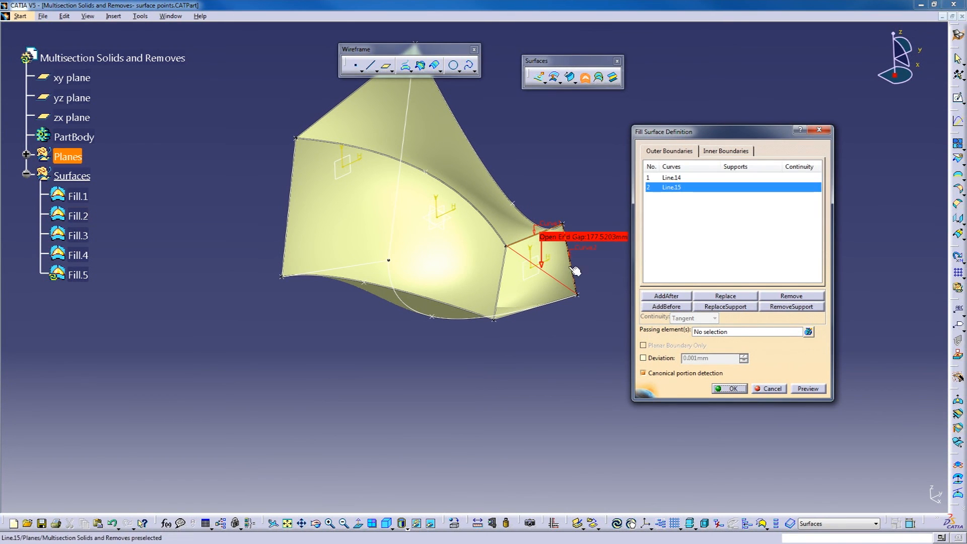
Try Spline.2 as the third outer boundary of the end fill and remove it from the boundary list
click(563, 307)
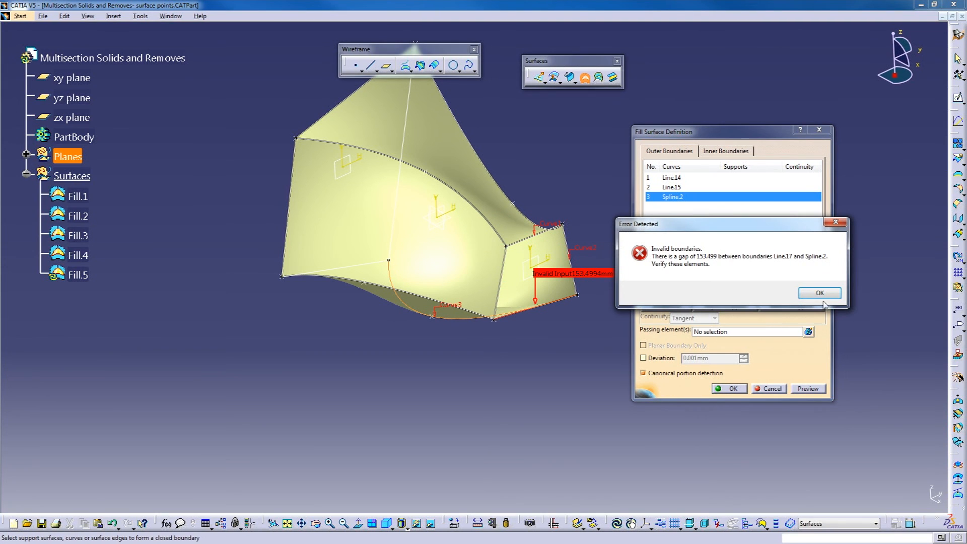
click(823, 296)
middle_drag(612, 296, 539, 287)
click(406, 276)
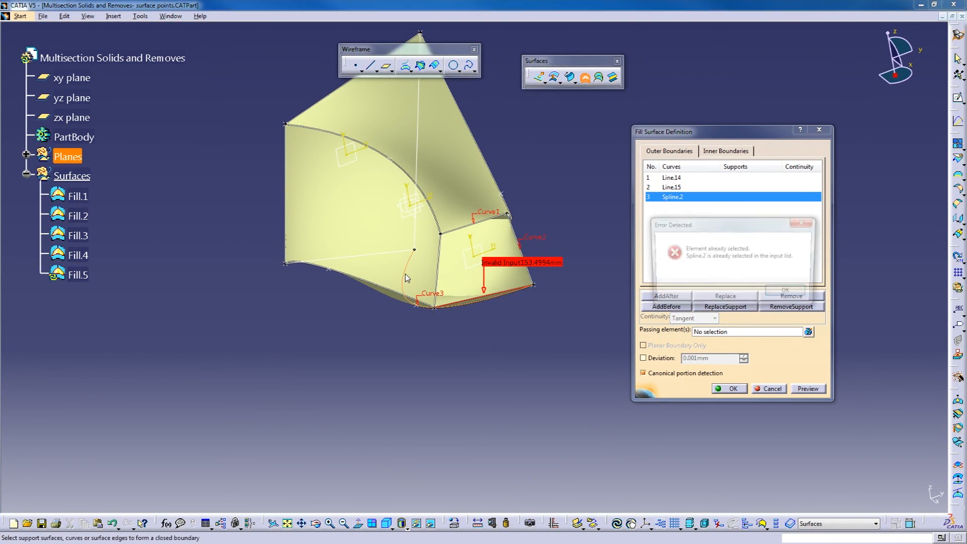
click(788, 293)
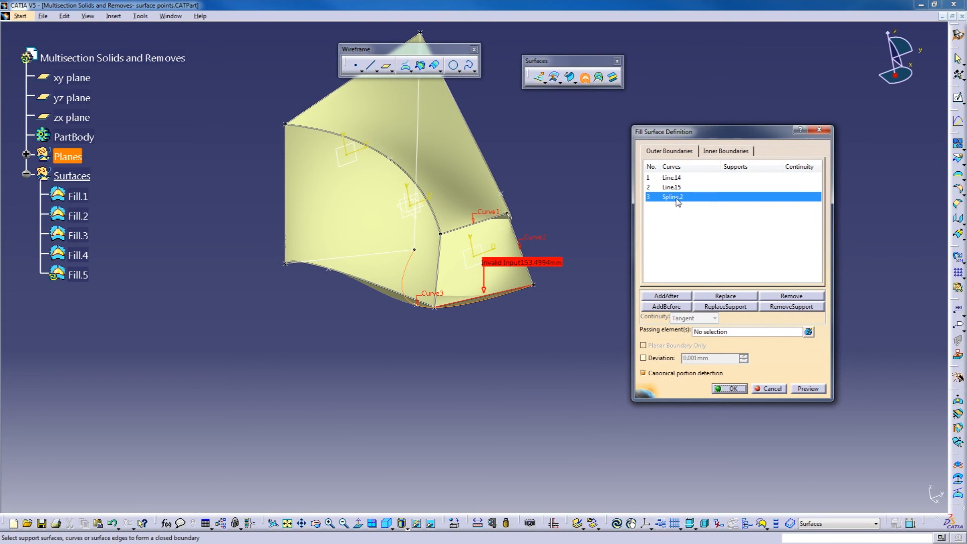
click(780, 298)
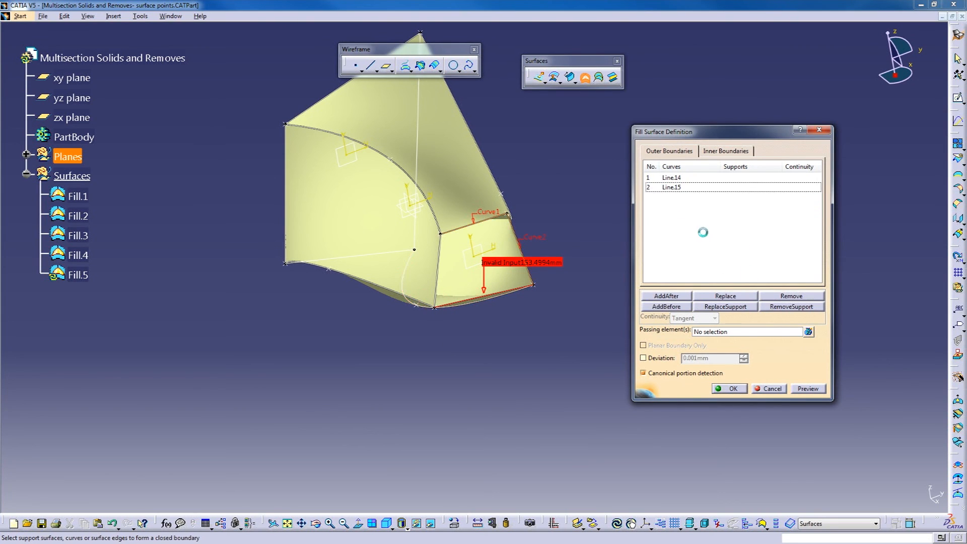
Try Line.17 as the third outer boundary of the end fill, and clear the fill's boundary list
middle_drag(512, 304, 442, 274)
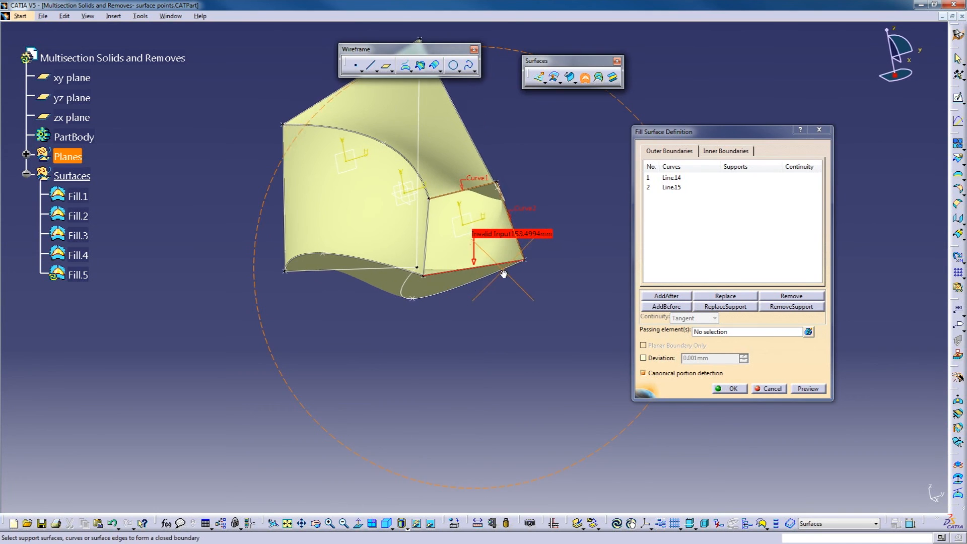
click(424, 240)
click(455, 197)
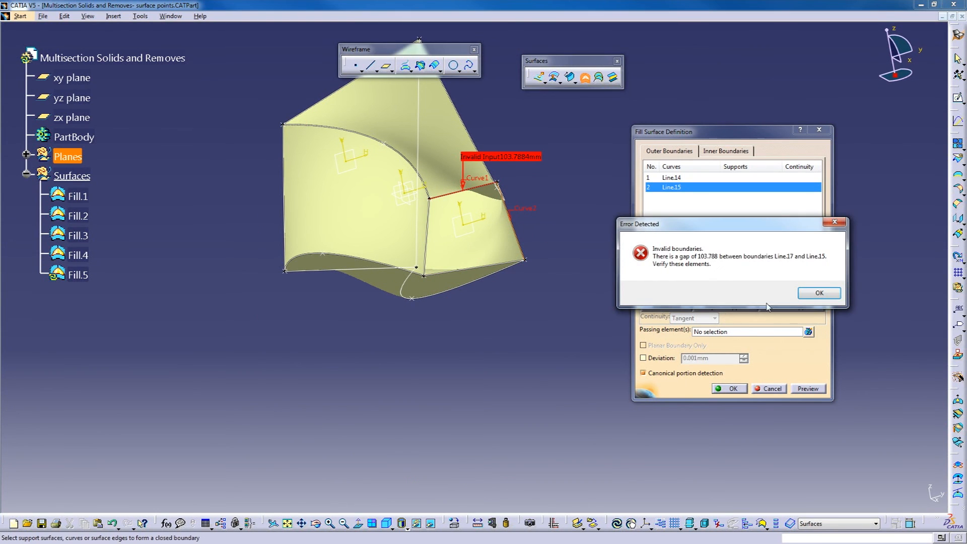
click(818, 292)
middle_drag(519, 224, 355, 198)
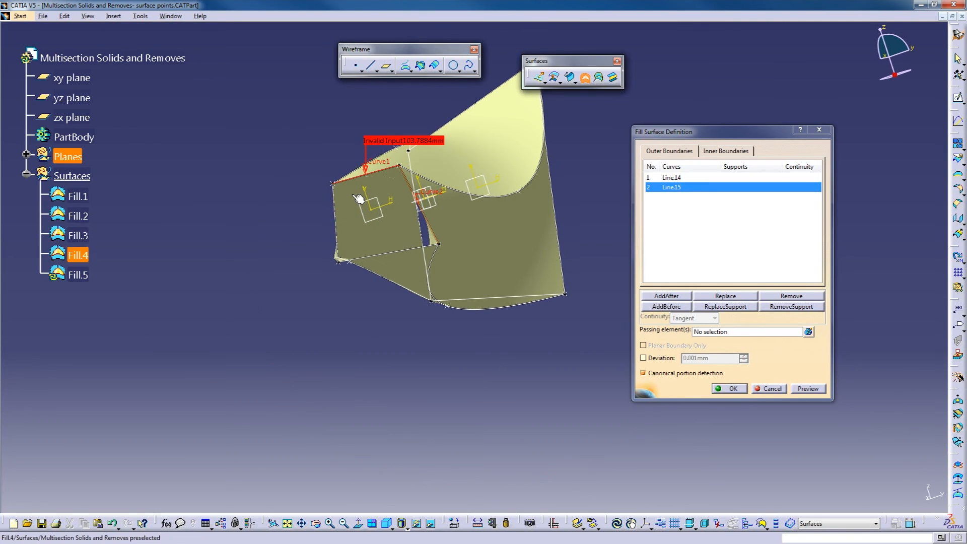
click(784, 297)
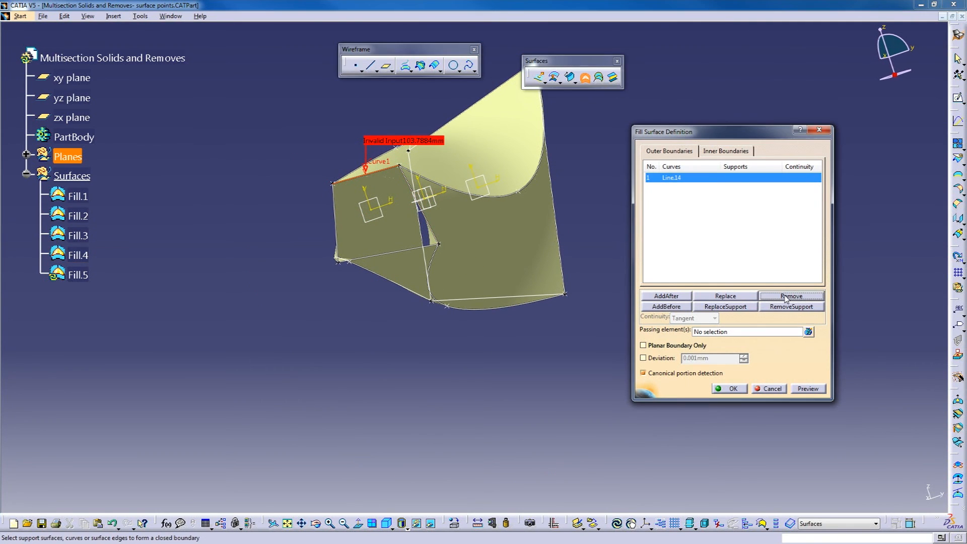
click(780, 298)
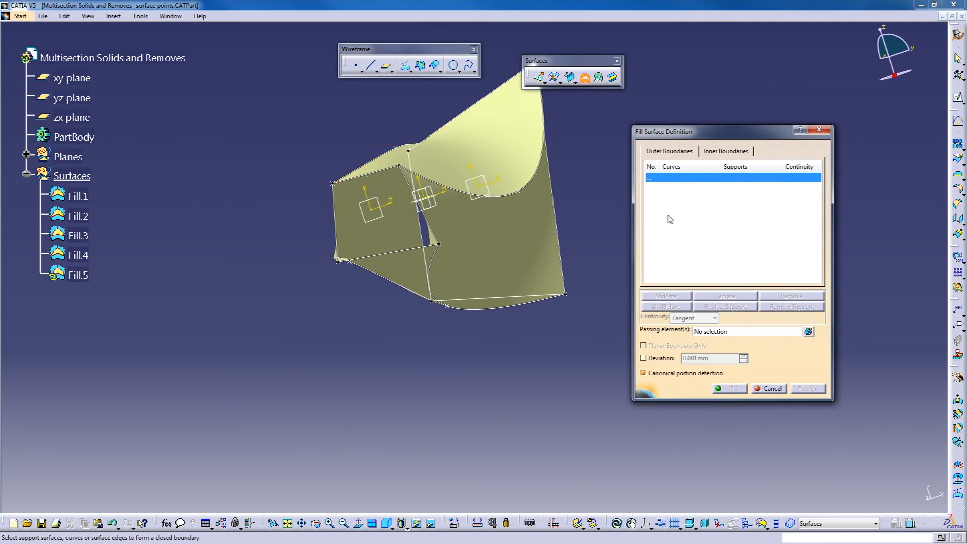
Create a fill surface on the smaller end opening, bounded by Line.15, Line.16, Line.17 and Line.14
middle_drag(311, 154, 373, 242)
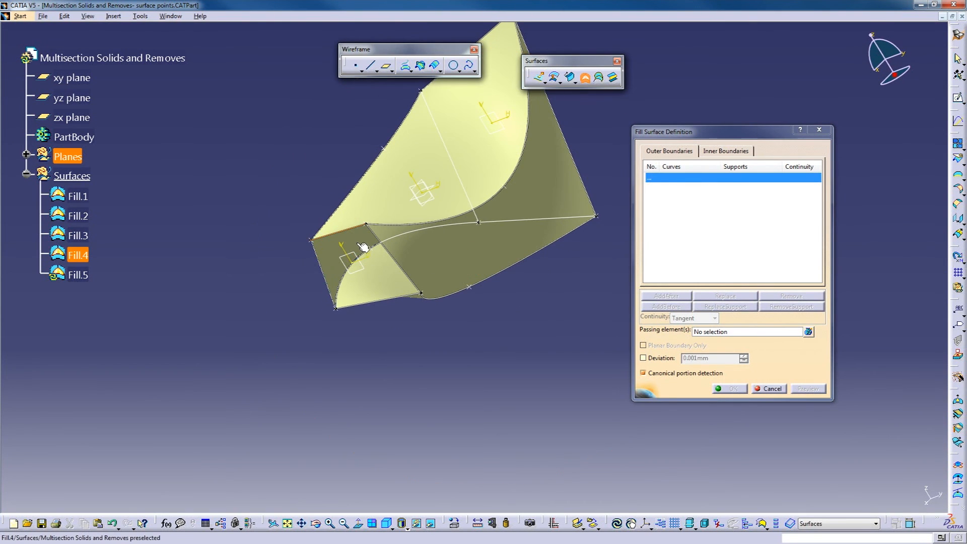
click(389, 250)
click(400, 296)
click(336, 296)
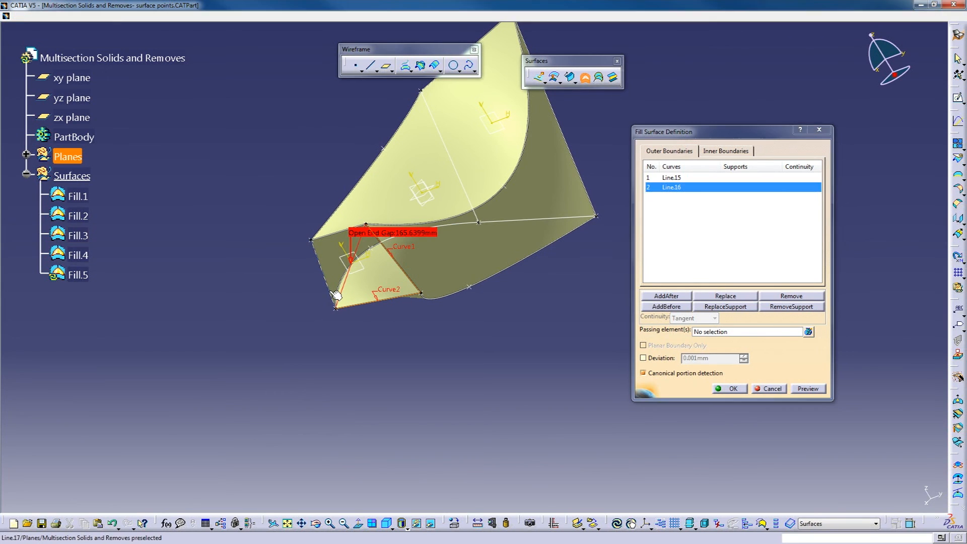
click(341, 237)
click(731, 389)
Create a fill surface on the larger end opening, bounded by Line.18, Line.19, Line.20 and Line.21
middle_drag(643, 156, 519, 252)
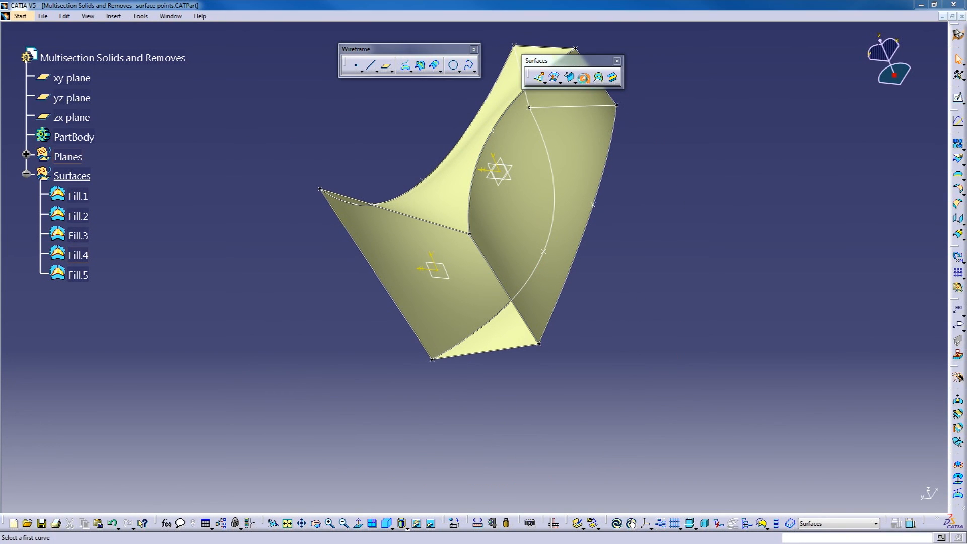
click(584, 76)
click(398, 213)
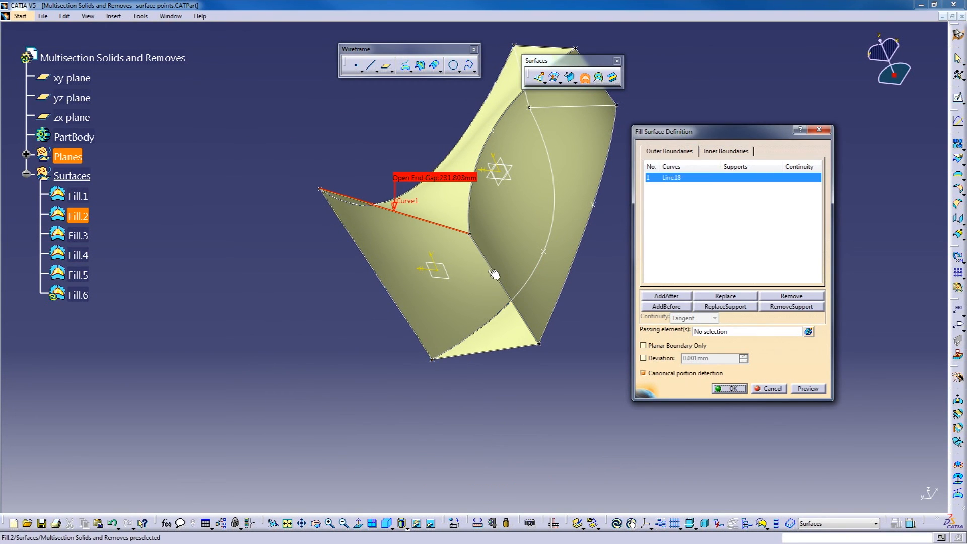
click(494, 274)
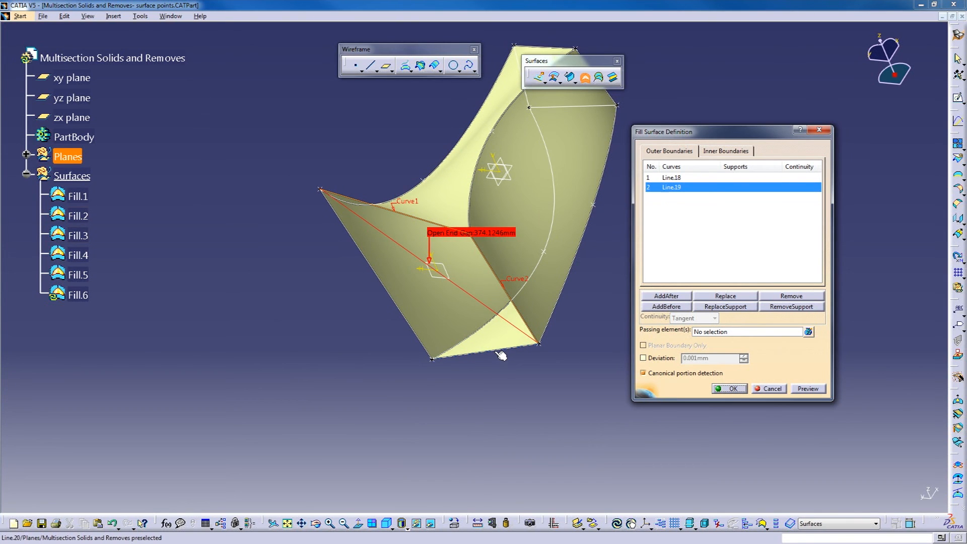
click(501, 355)
click(427, 348)
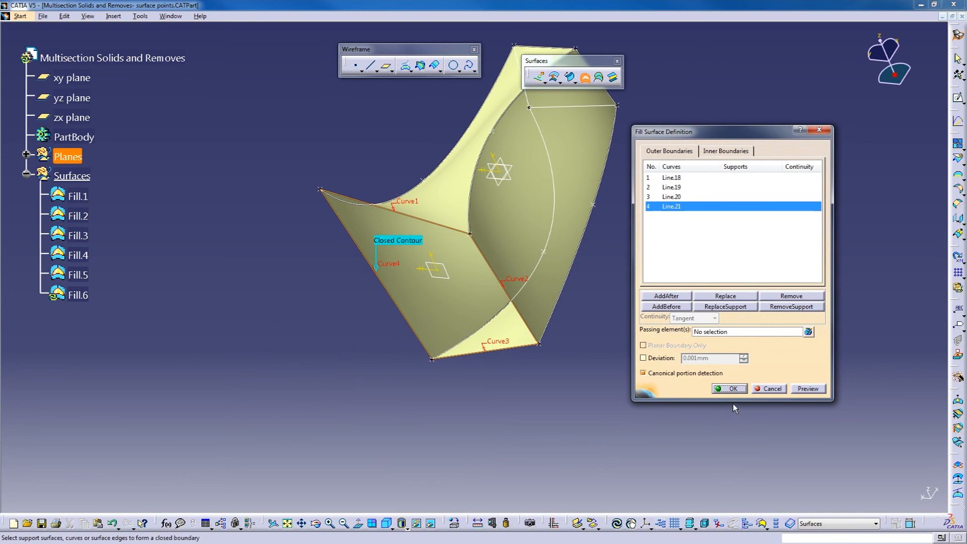
click(730, 388)
middle_drag(658, 287, 426, 302)
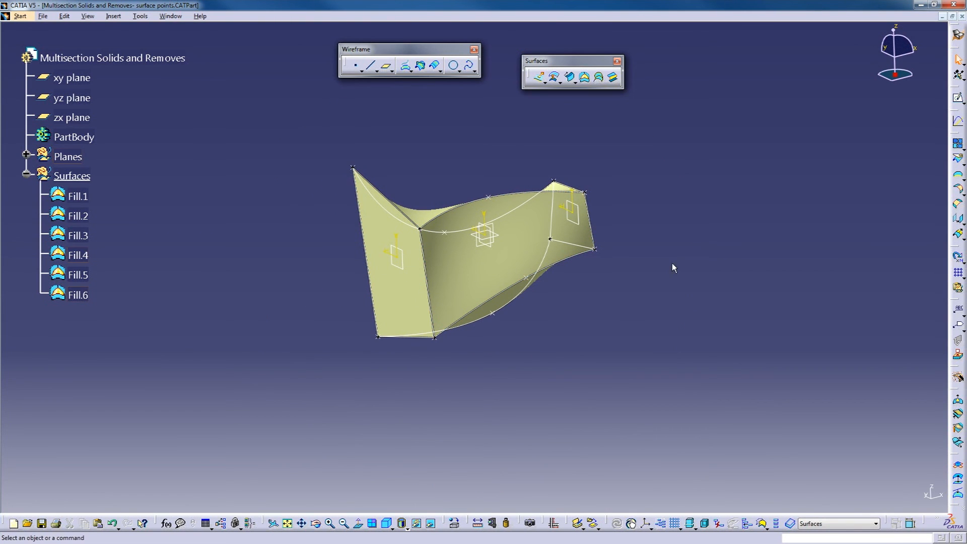
middle_drag(629, 257, 517, 289)
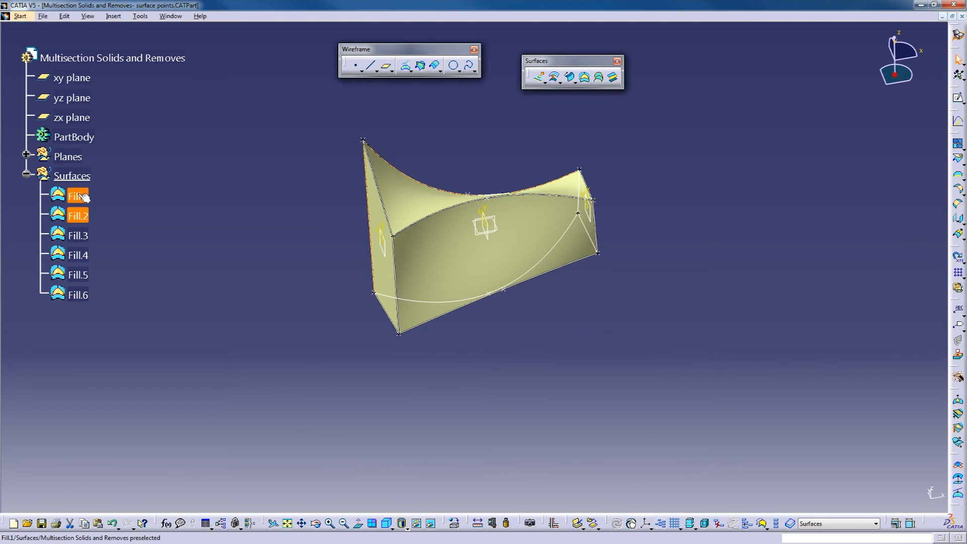
click(228, 291)
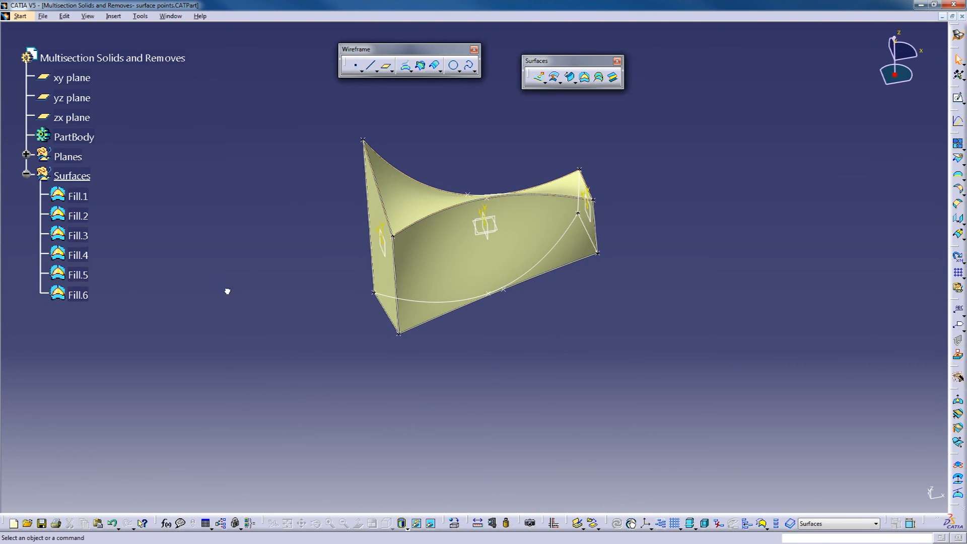
middle_drag(556, 337, 509, 394)
middle_drag(486, 361, 574, 281)
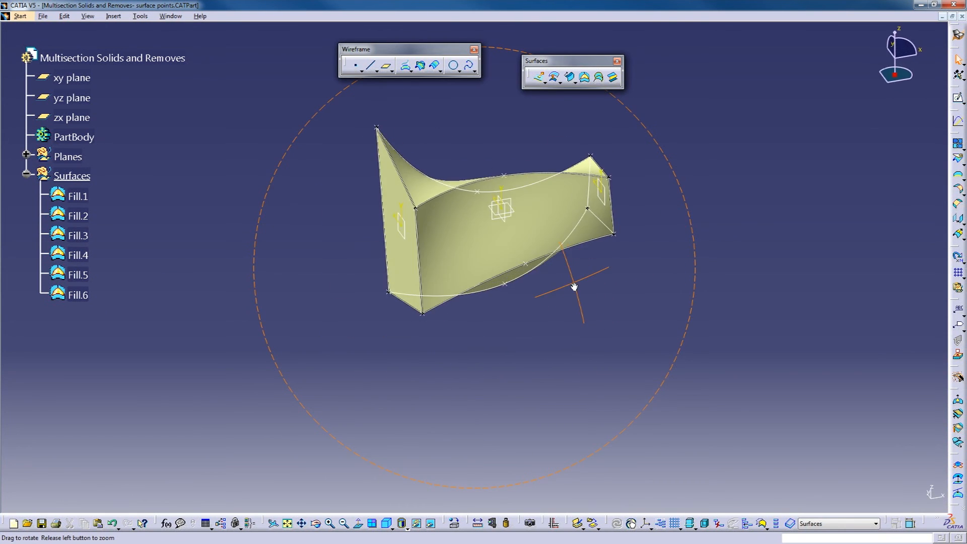
Join the six fill surfaces, Fill.1 through Fill.6, into one surface
click(958, 144)
drag(725, 161, 701, 105)
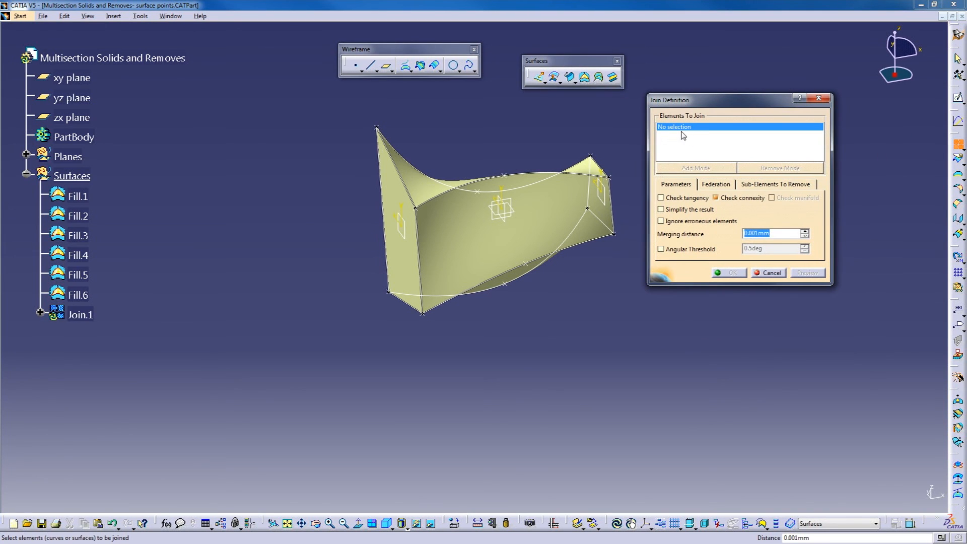
middle_drag(616, 305, 384, 269)
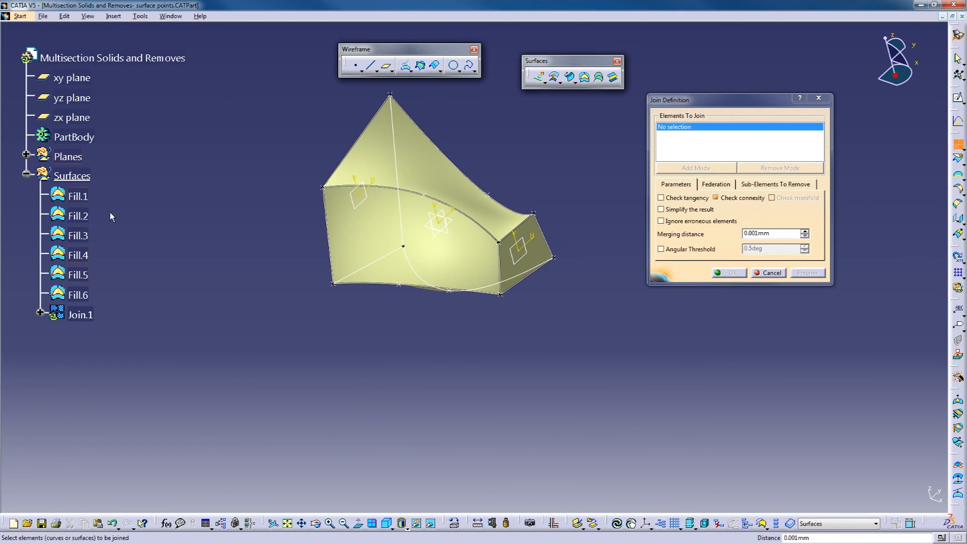
click(78, 196)
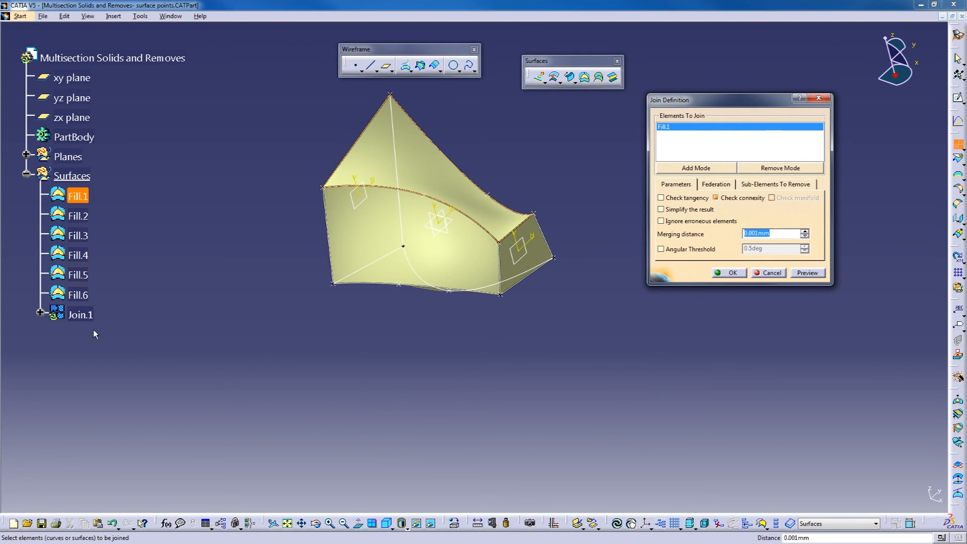
shift+click(76, 296)
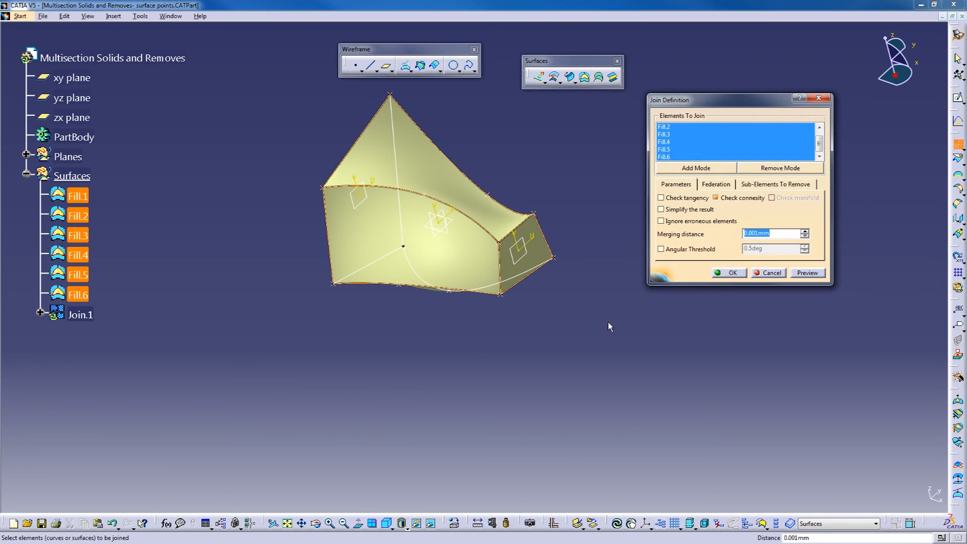
click(738, 271)
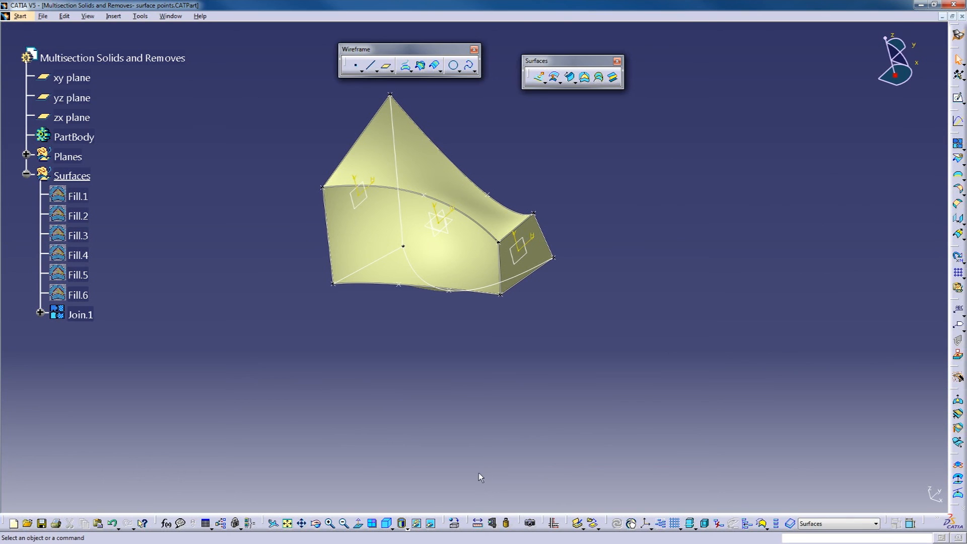
middle_drag(307, 352, 398, 337)
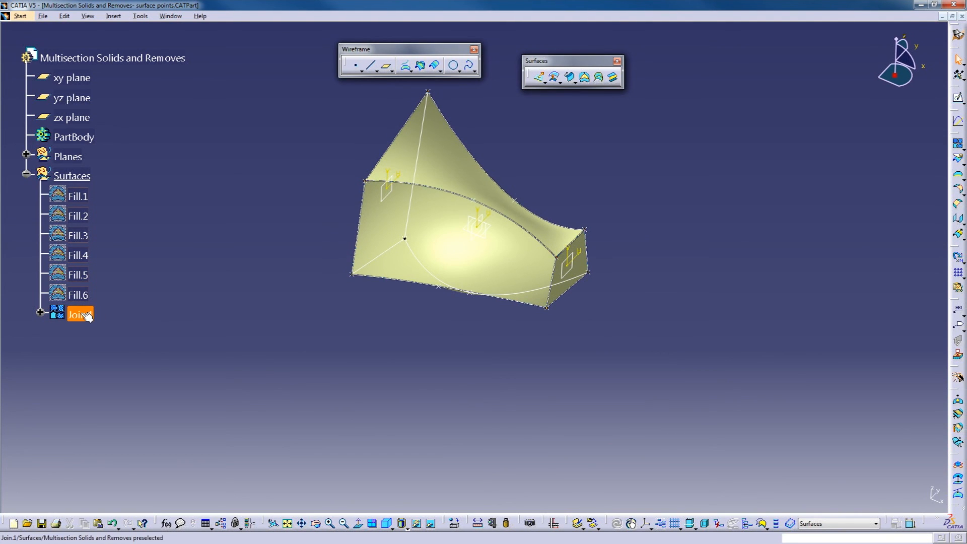
middle_drag(466, 346, 389, 275)
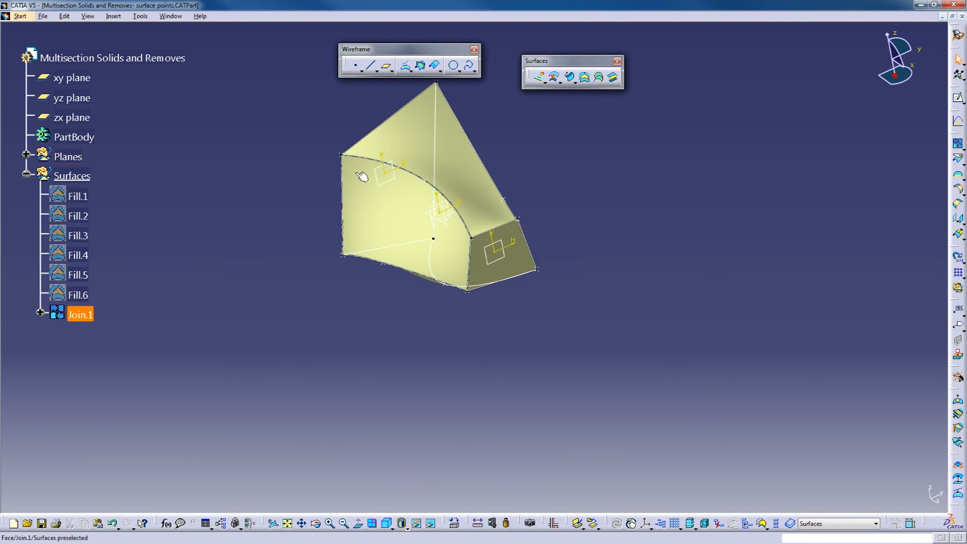
middle_drag(380, 172, 443, 243)
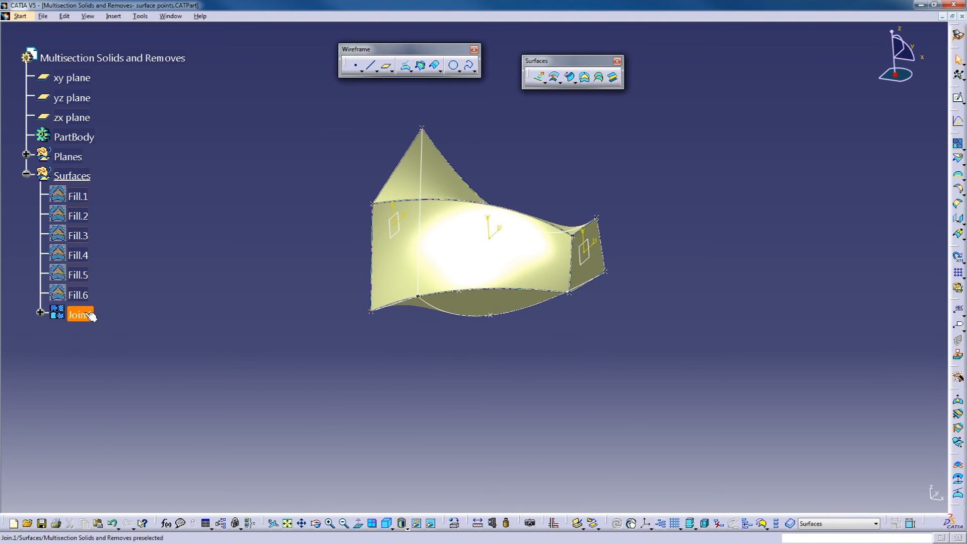
middle_drag(361, 310, 459, 330)
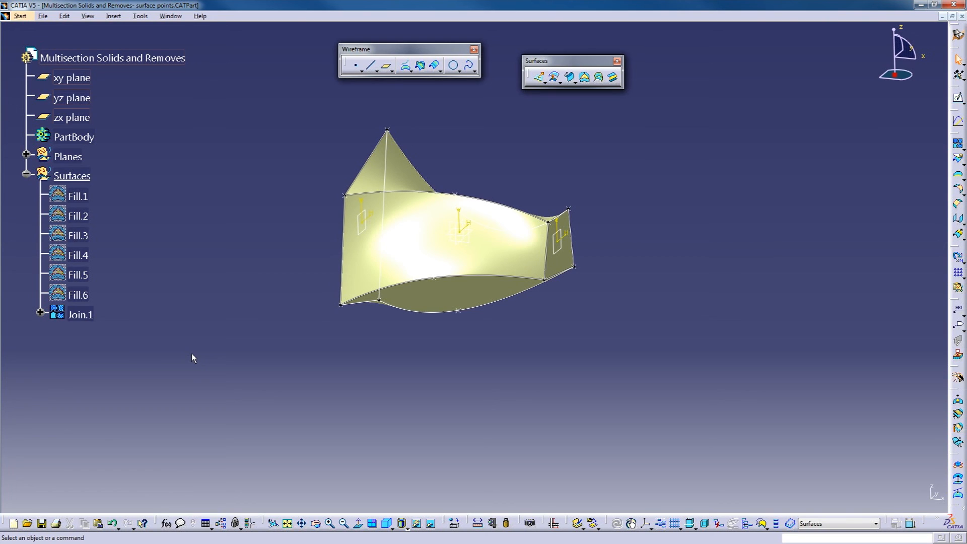
mouse_move(548, 366)
middle_down()
mouse_move(463, 398)
mouse_move(341, 369)
mouse_move(460, 416)
mouse_move(472, 359)
mouse_move(417, 339)
mouse_move(431, 384)
mouse_move(498, 358)
mouse_move(406, 366)
mouse_move(416, 398)
mouse_move(409, 377)
mouse_move(641, 398)
mouse_move(526, 361)
mouse_move(274, 356)
mouse_move(561, 384)
mouse_move(553, 371)
middle_up()
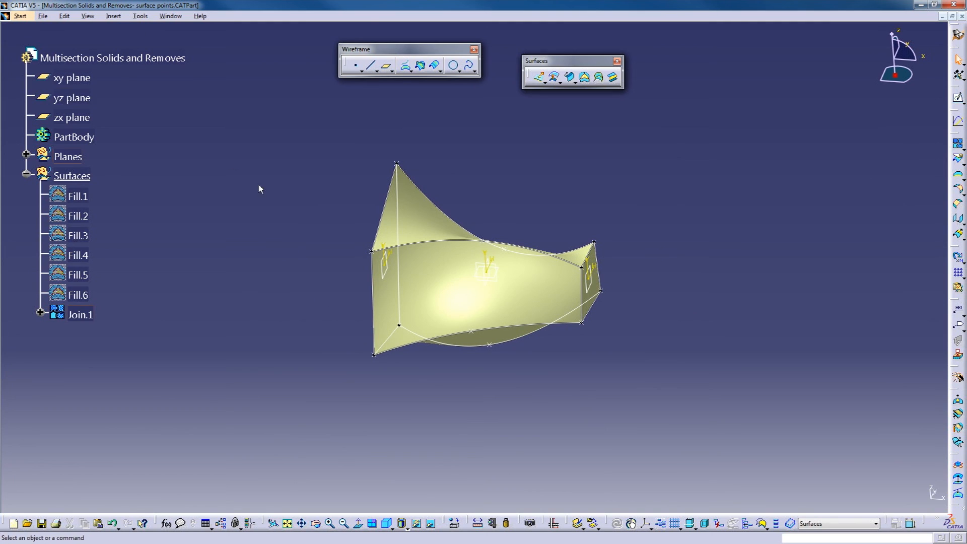
Switch to the Part Design workbench
click(20, 15)
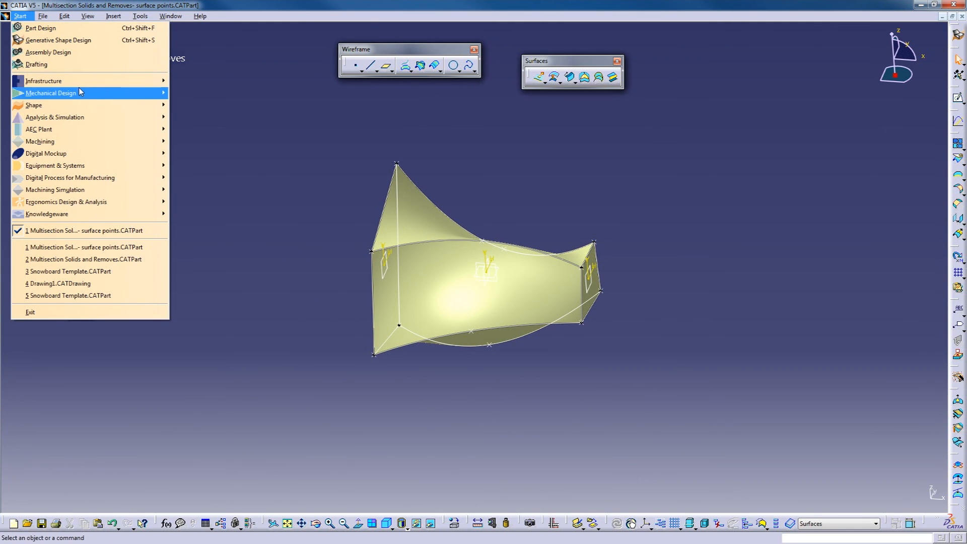
mouse_move(81, 93)
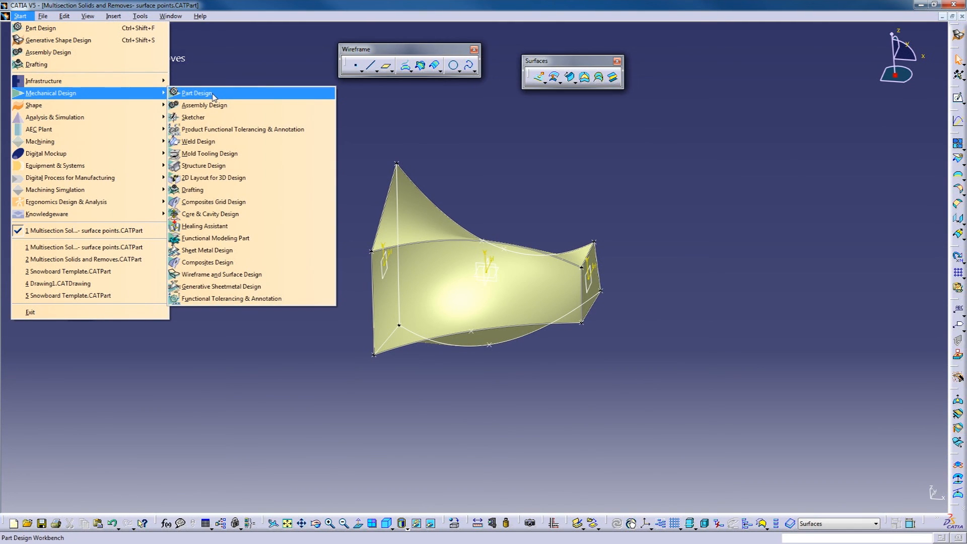
click(198, 93)
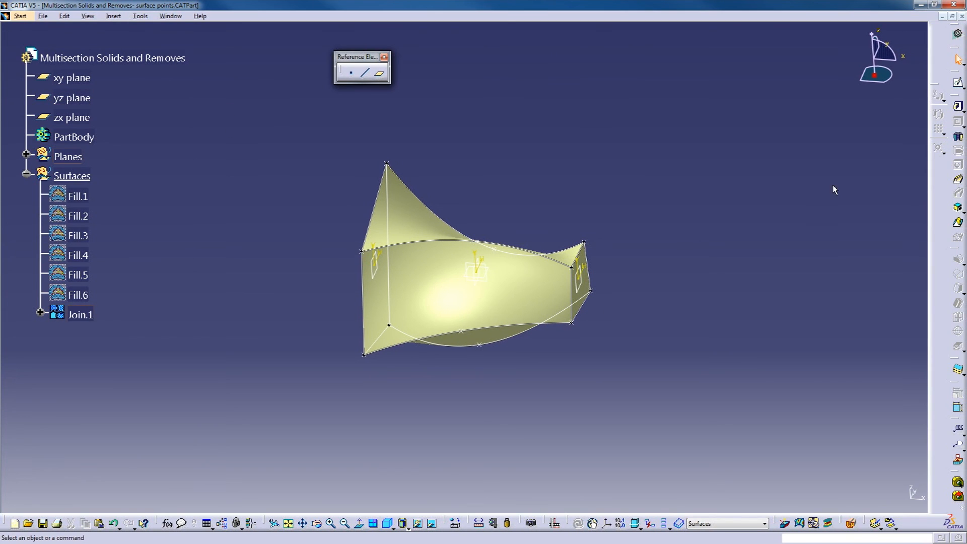
Detach the set of surface-based feature commands so that it floats expanded above the model
middle_drag(686, 243, 579, 221)
middle_drag(244, 280, 342, 257)
mouse_move(640, 288)
middle_down()
mouse_move(632, 237)
mouse_move(596, 255)
mouse_move(633, 288)
middle_up()
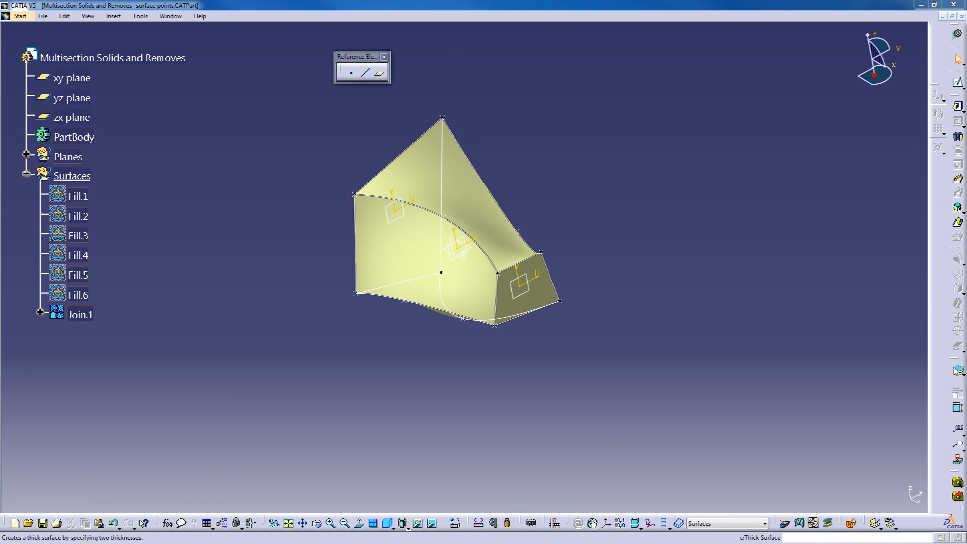
drag(955, 362, 556, 74)
click(558, 86)
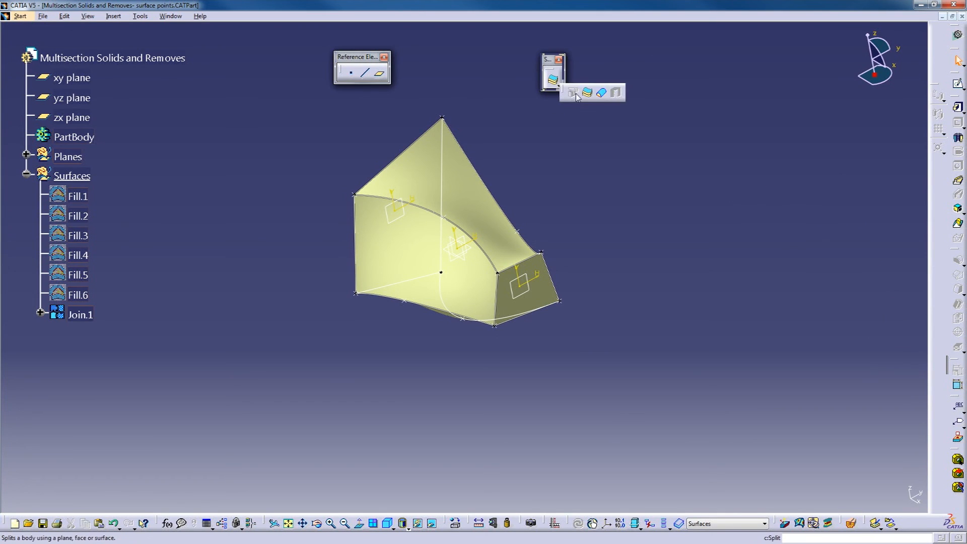
drag(563, 92, 635, 93)
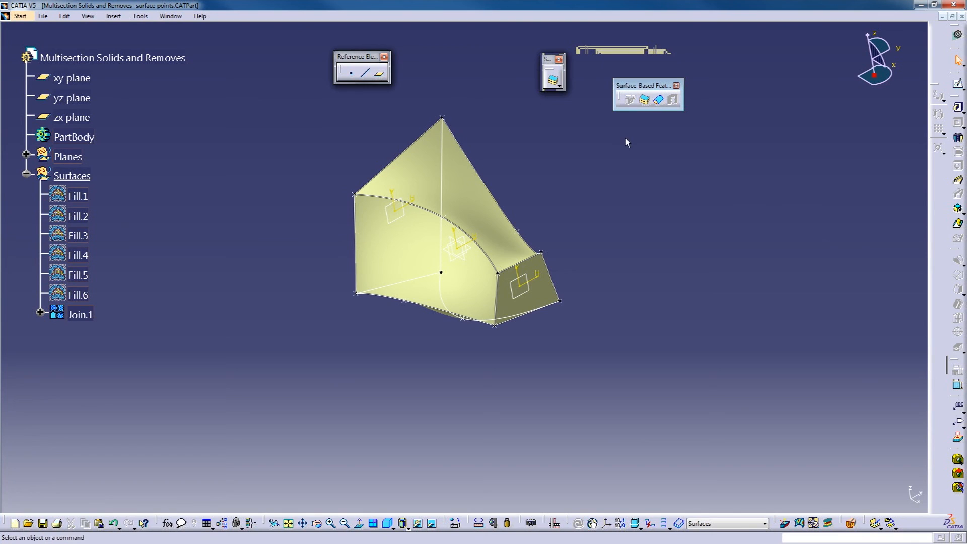
mouse_move(612, 178)
middle_down()
mouse_move(621, 190)
mouse_move(618, 184)
middle_up()
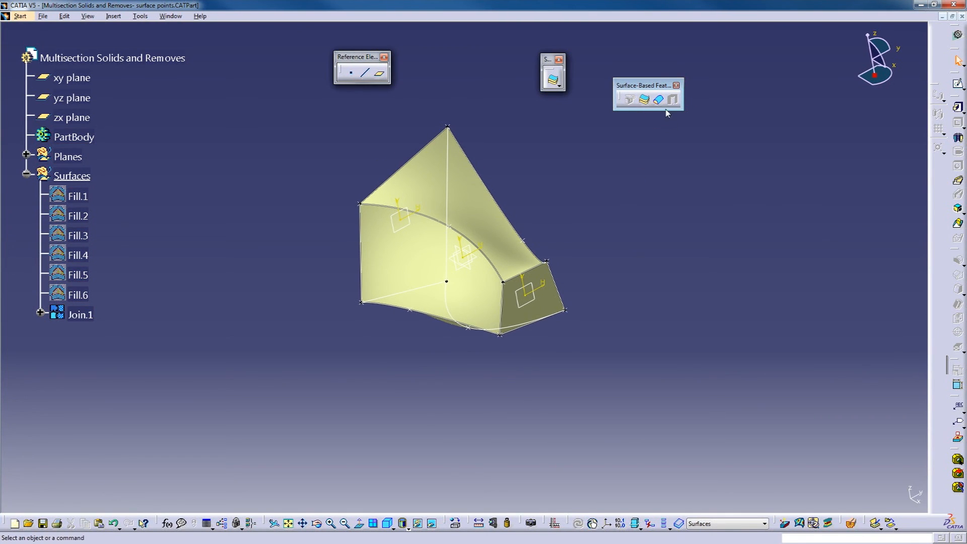
drag(634, 84, 634, 78)
Define PartBody as the in-work object
middle_drag(630, 139, 639, 147)
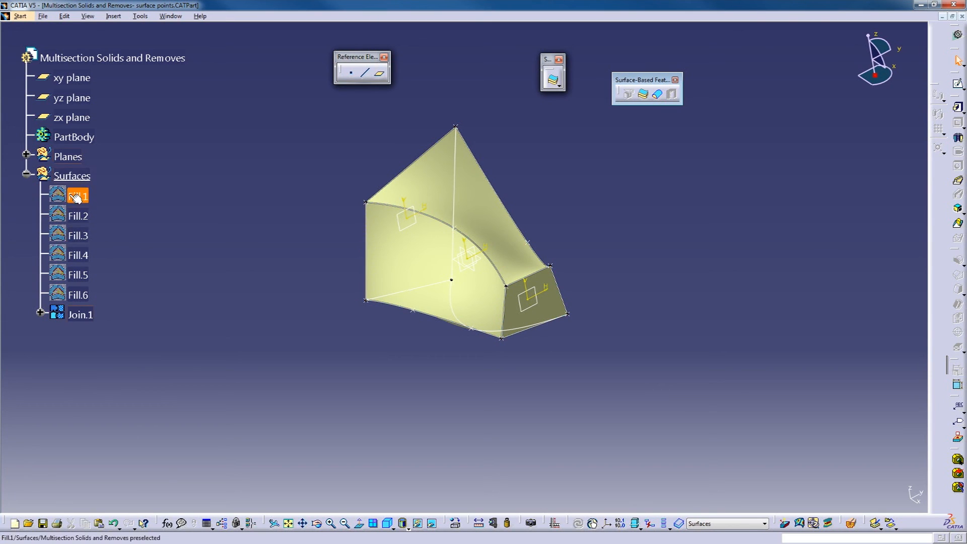
right_click(84, 139)
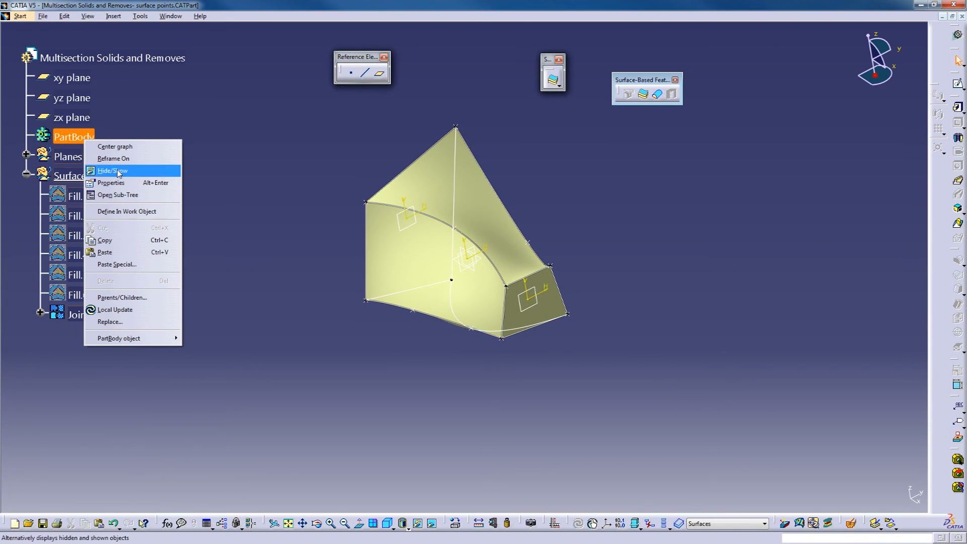
click(119, 211)
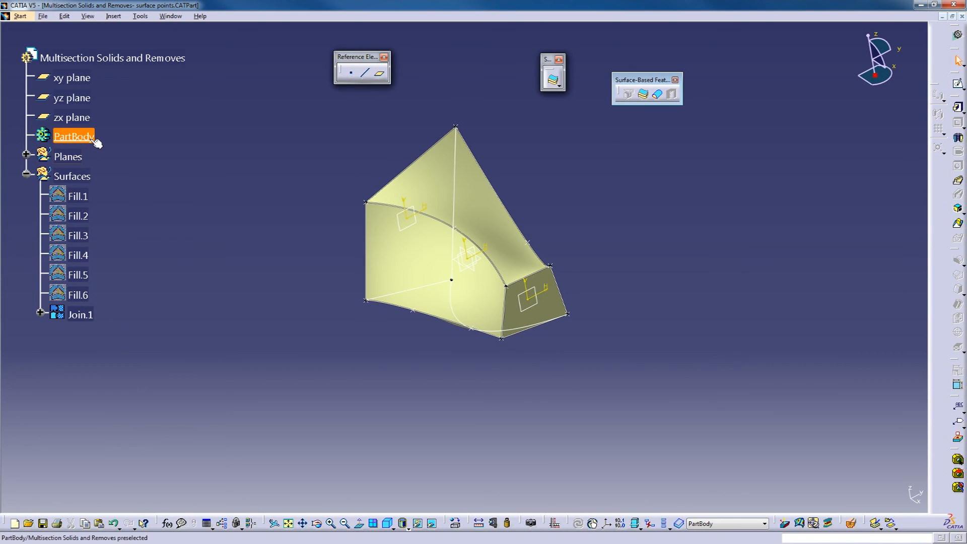
Close the joined surface Join.1 into a solid with the Close Surface feature
click(662, 147)
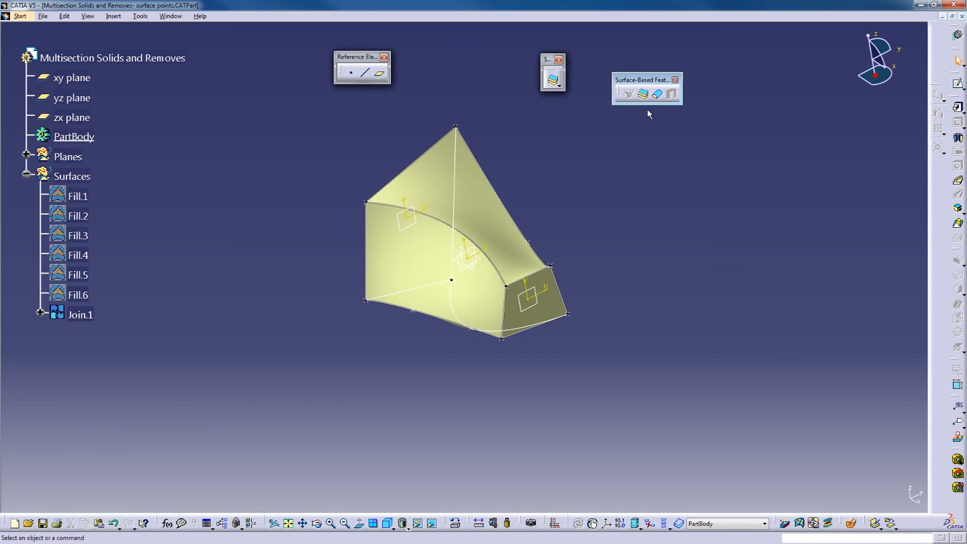
click(659, 96)
drag(307, 128, 304, 127)
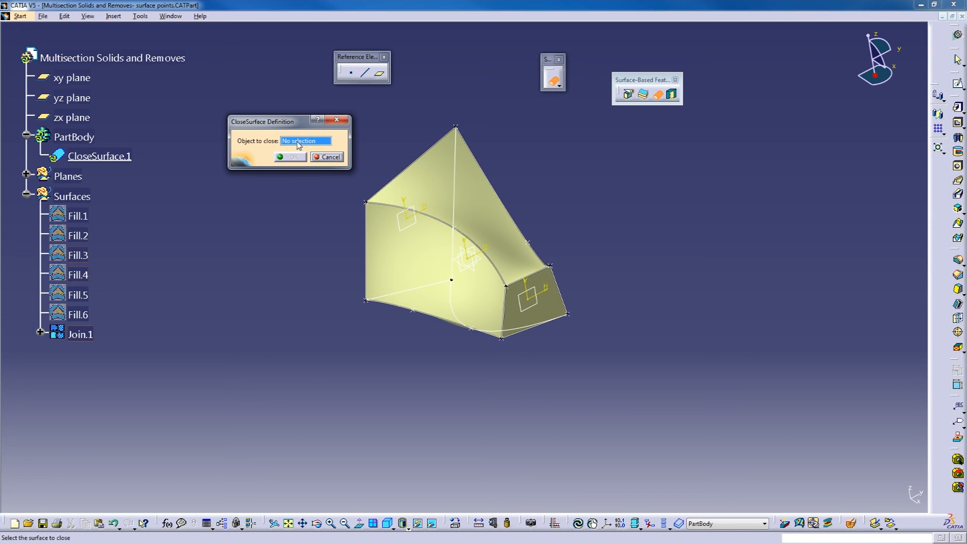
click(84, 338)
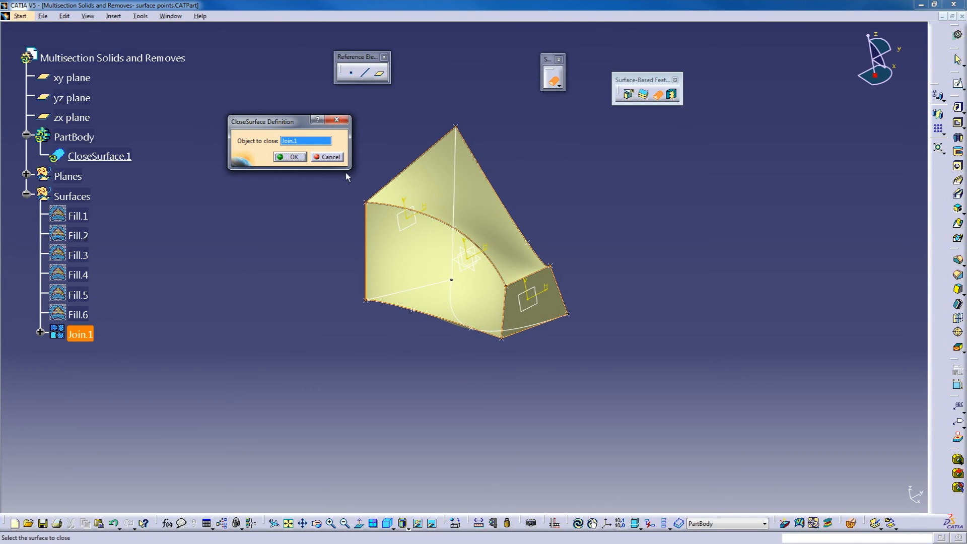
click(294, 158)
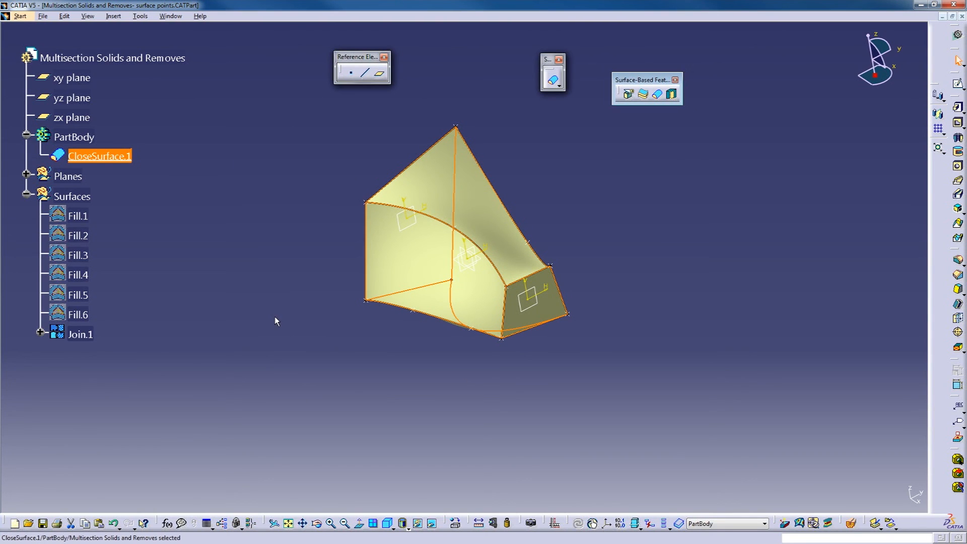
Hide the Planes and Surfaces geometrical sets so only the solid body is displayed
middle_drag(318, 330, 322, 259)
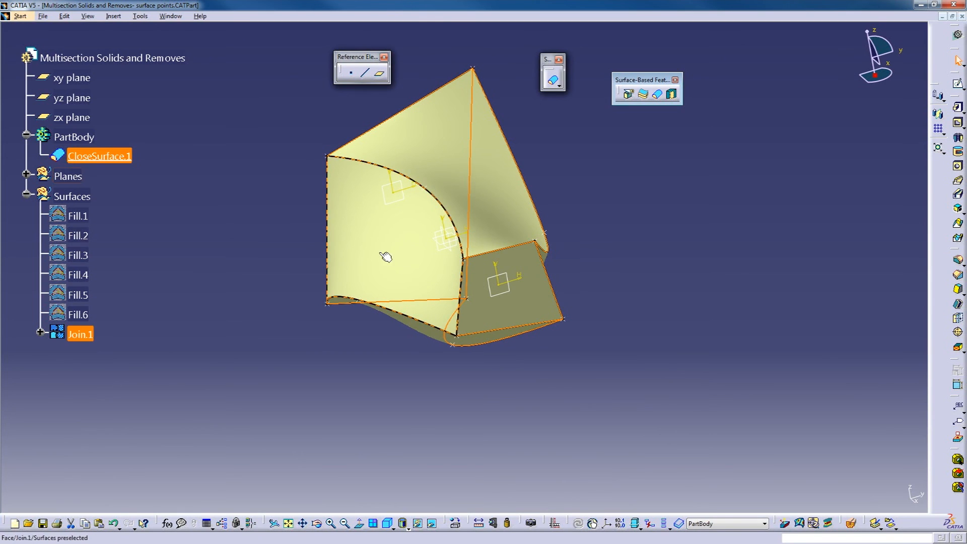
middle_drag(274, 220, 307, 261)
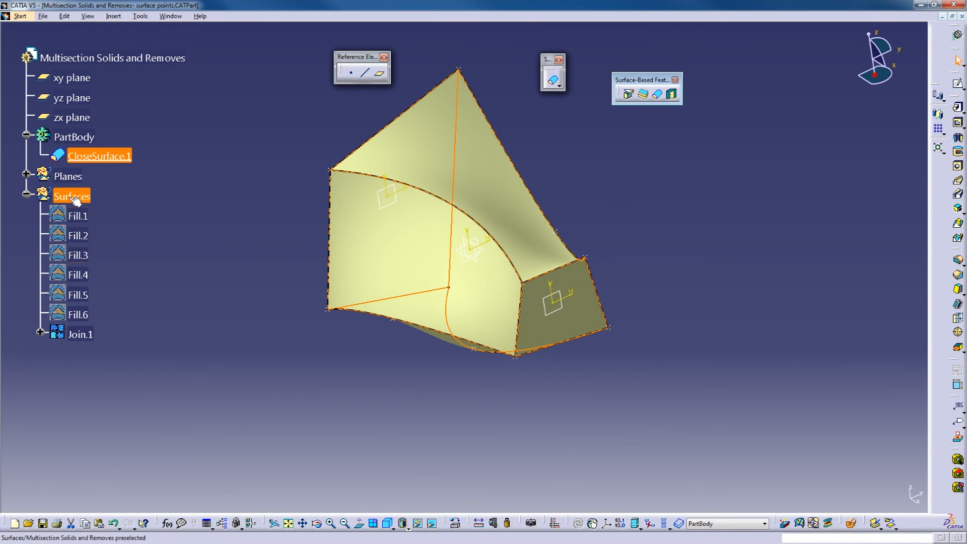
right_click(73, 177)
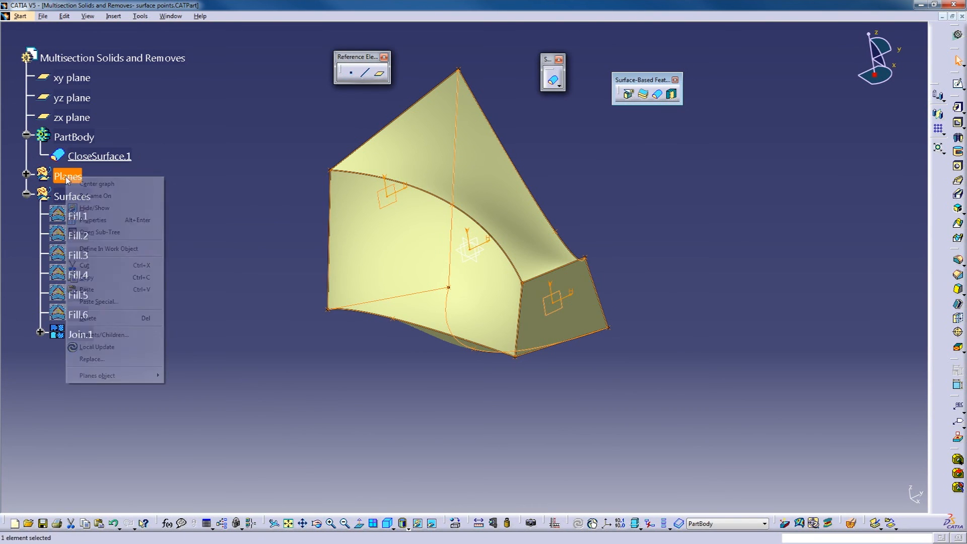
click(100, 208)
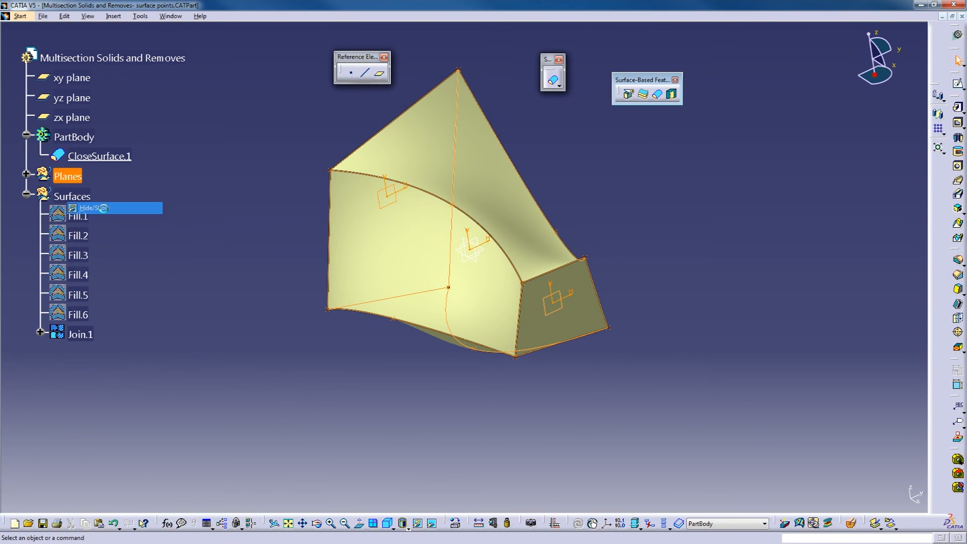
right_click(74, 199)
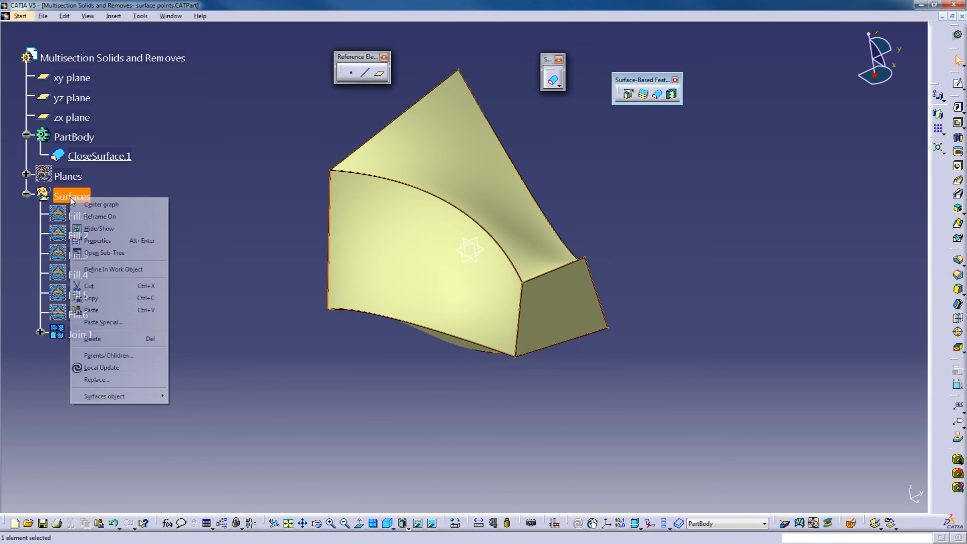
click(109, 230)
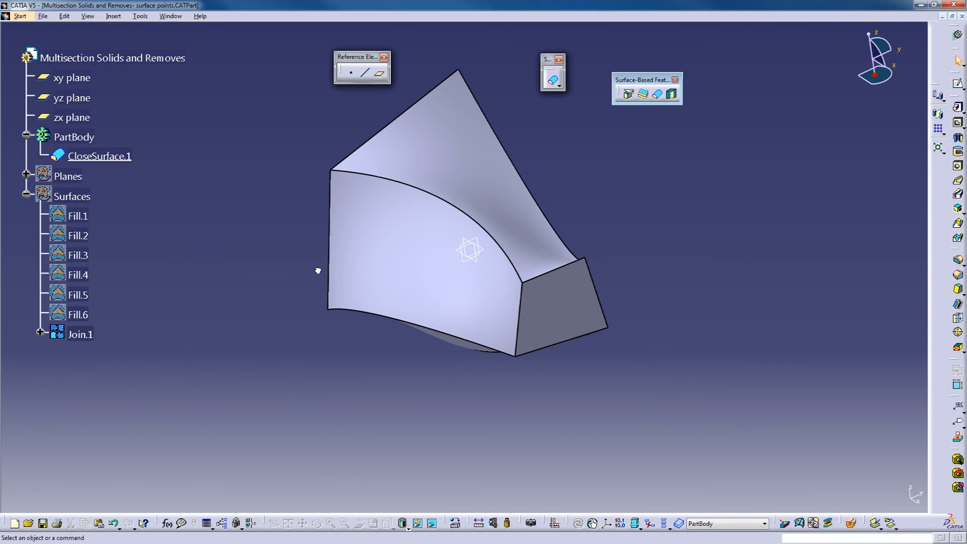
Fillet the solid's four long curved edges running between the two end faces with a 10 mm radius
middle_drag(326, 218, 322, 262)
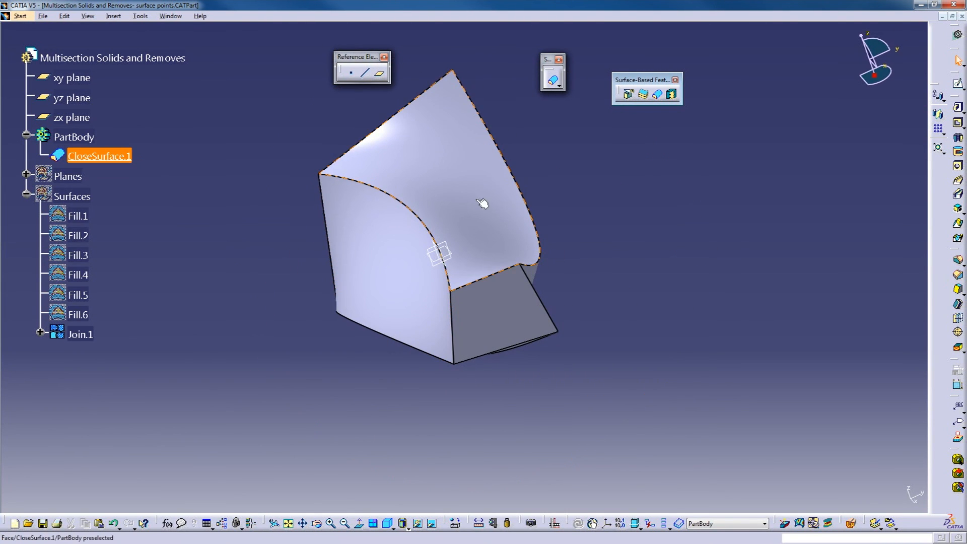
middle_drag(467, 203, 491, 300)
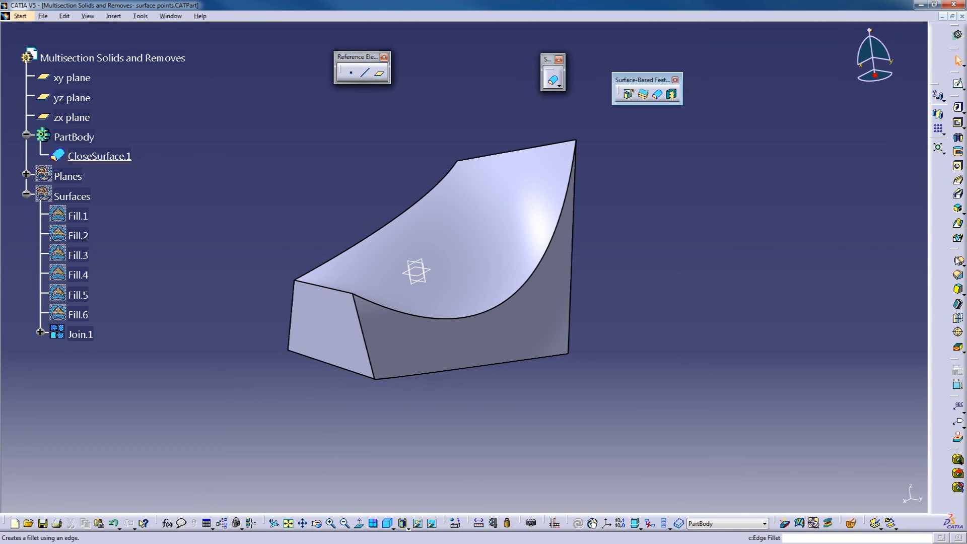
click(957, 260)
drag(739, 97, 692, 52)
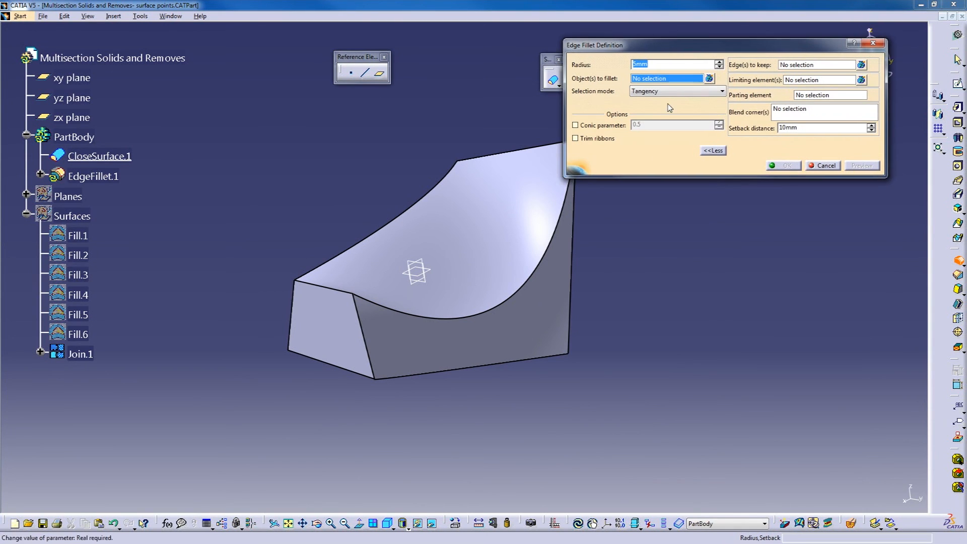
click(544, 271)
click(400, 211)
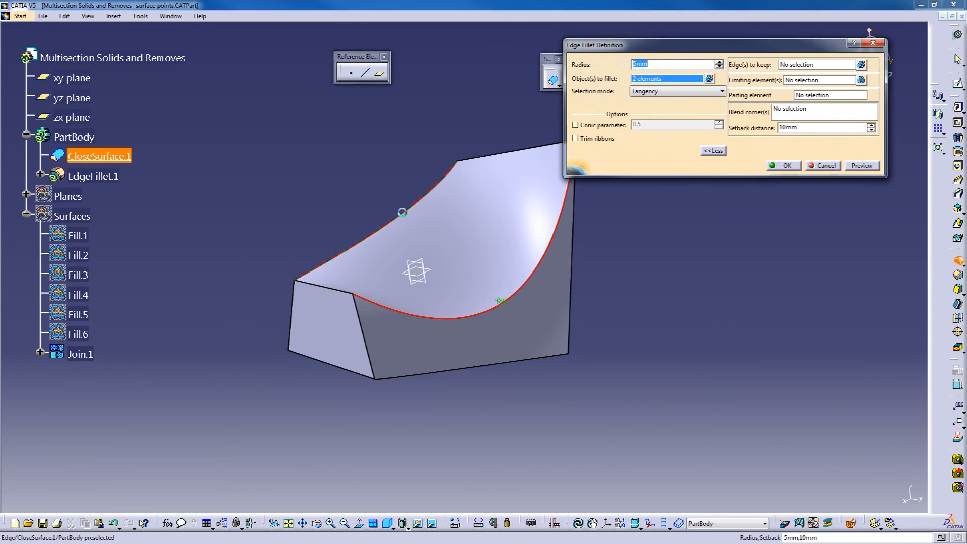
click(457, 369)
middle_drag(456, 370, 633, 243)
click(397, 286)
click(418, 303)
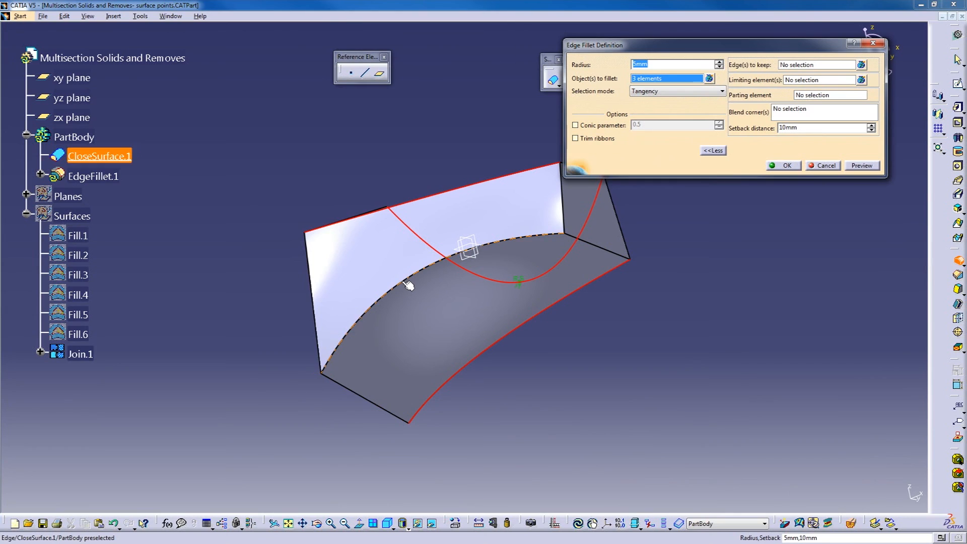
click(409, 286)
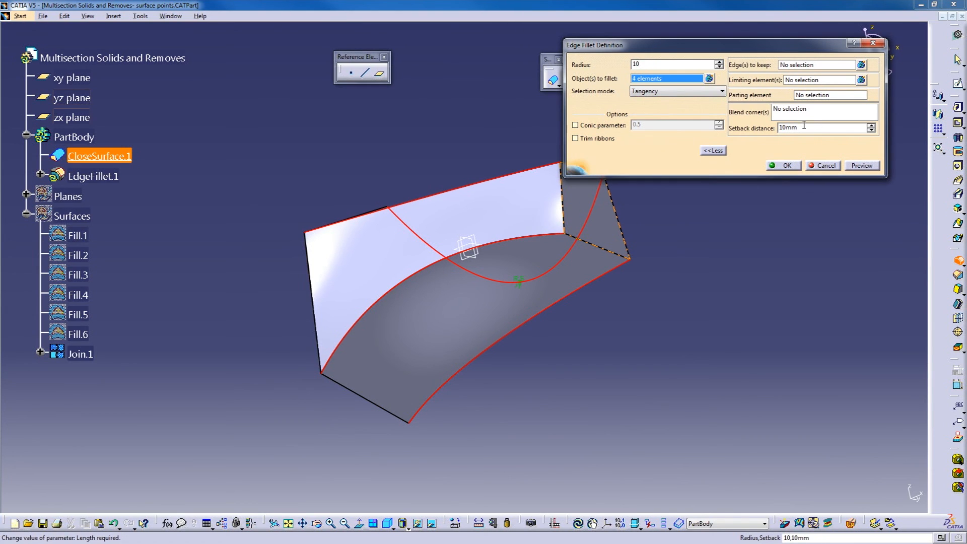
click(842, 168)
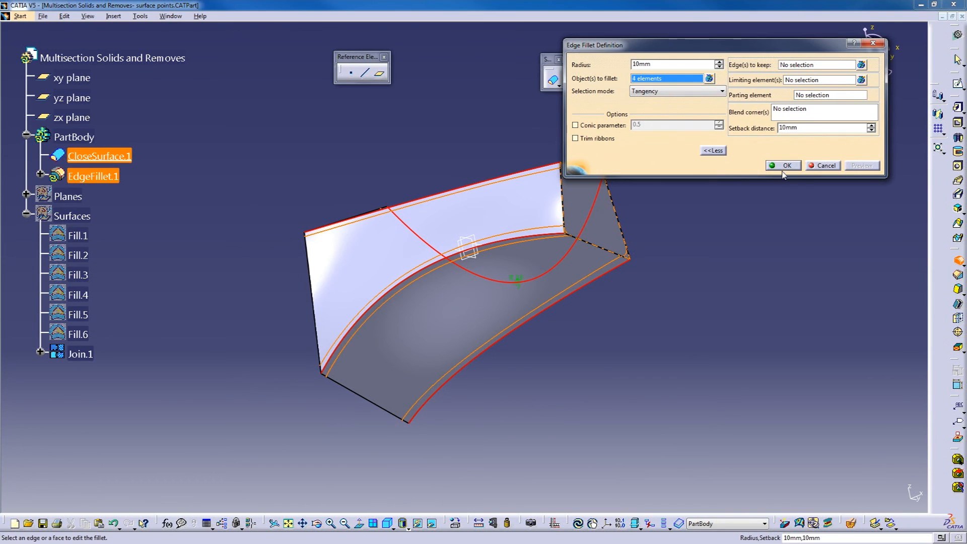
click(783, 165)
Sketch a circle of about 25 mm radius near the middle of the solid's small end face
middle_drag(676, 209, 615, 295)
click(510, 337)
click(957, 84)
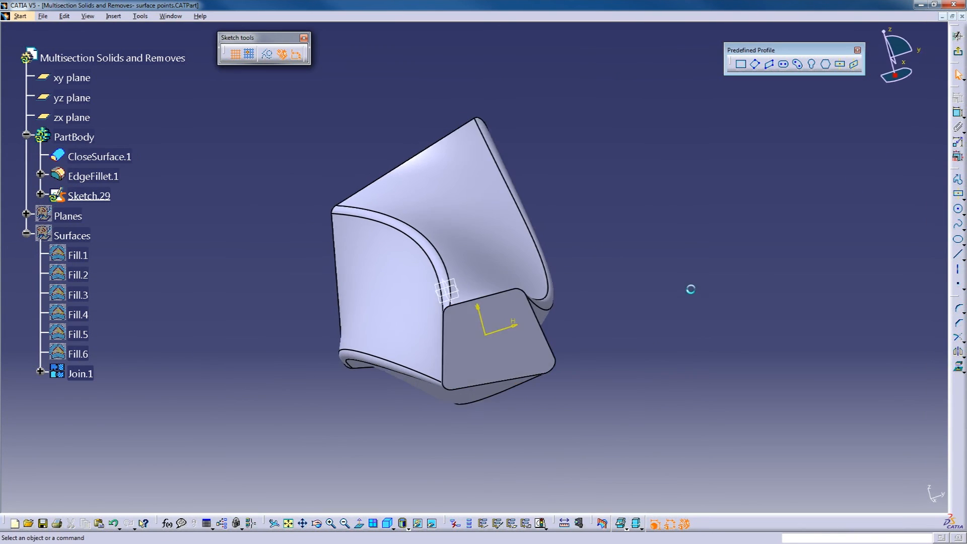
click(957, 210)
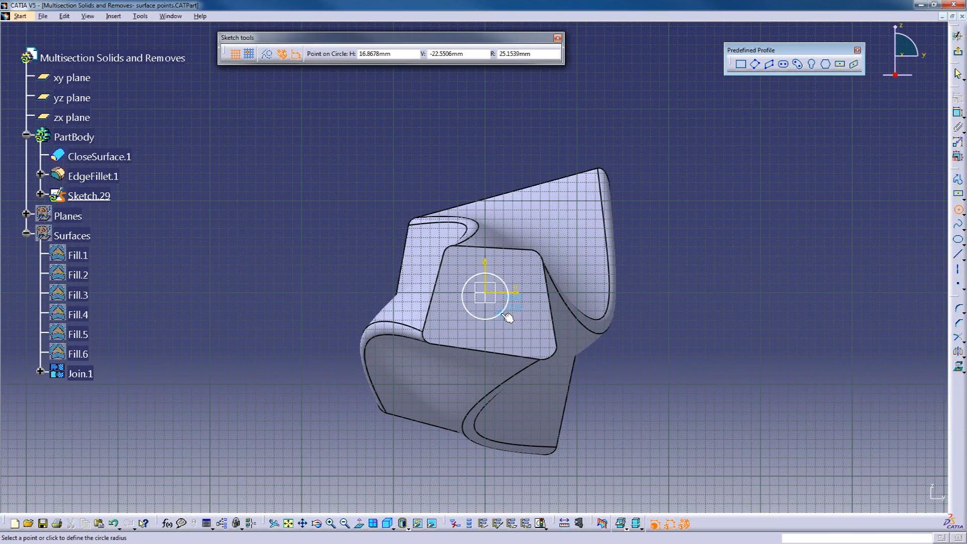
click(500, 314)
click(957, 51)
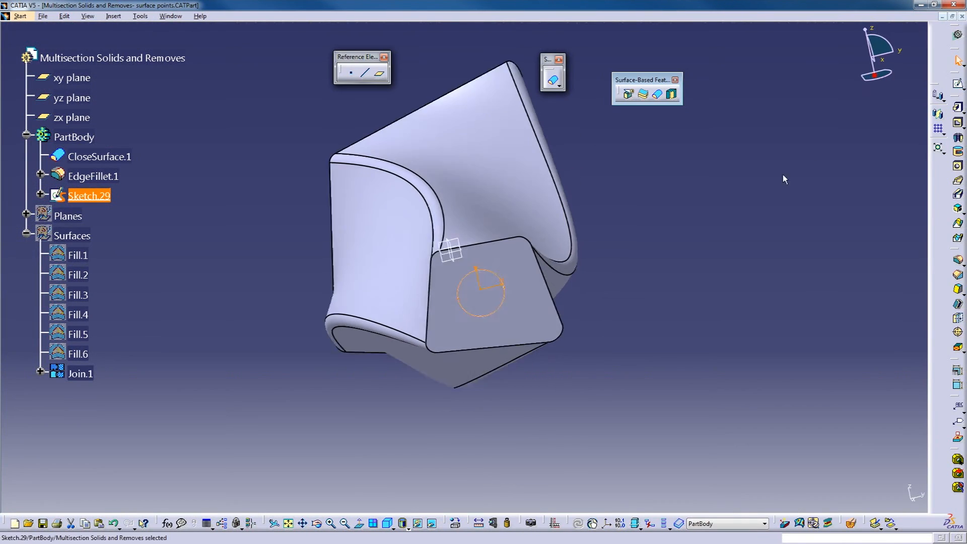
Cut a pocket from the circle sketch with its first limit set to Up to last
text(c:Pocket)
key(Return)
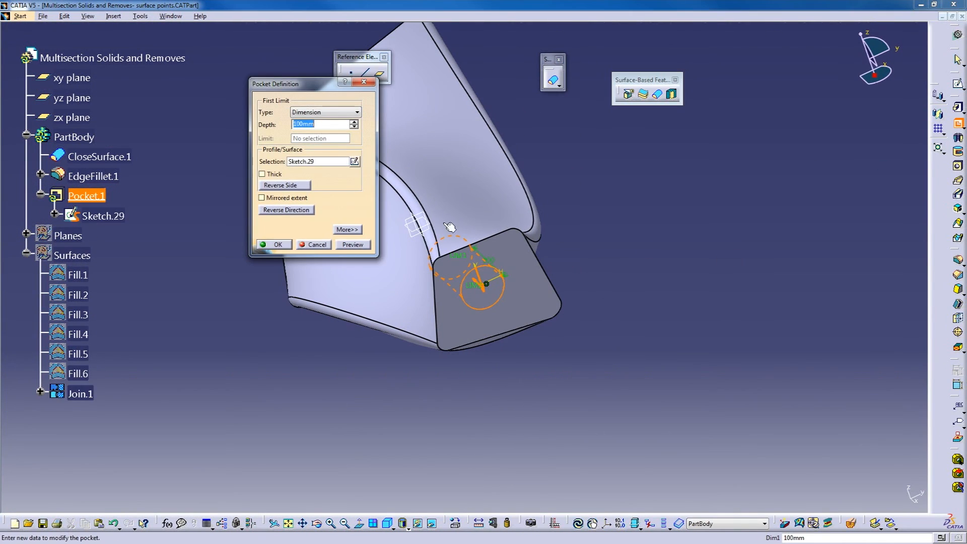
click(326, 112)
click(309, 133)
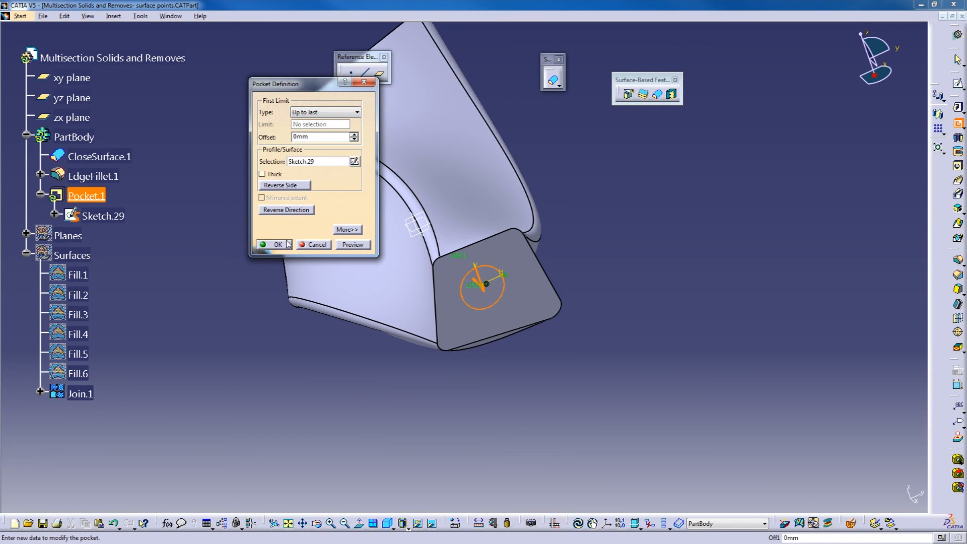
click(277, 245)
middle_drag(595, 281, 499, 345)
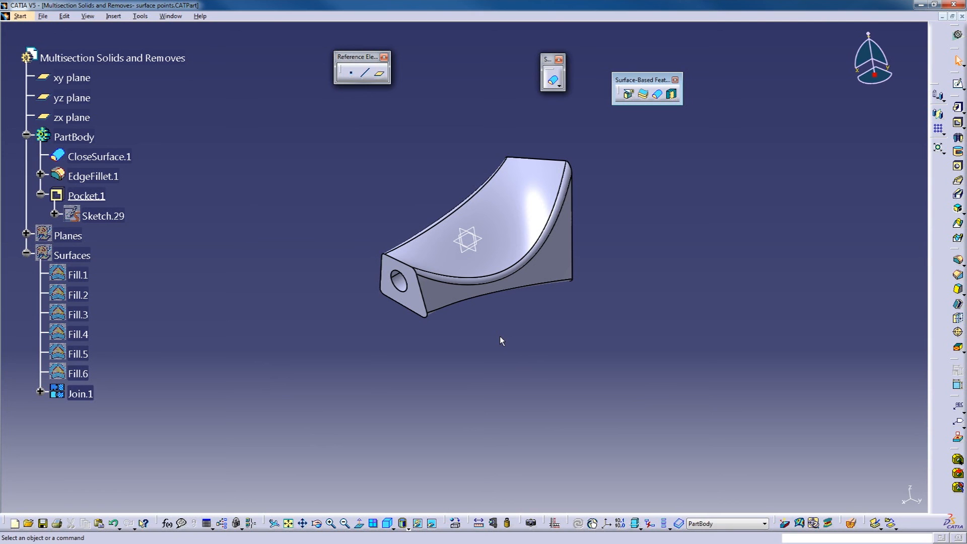
middle_drag(382, 205, 402, 157)
middle_drag(464, 258, 579, 334)
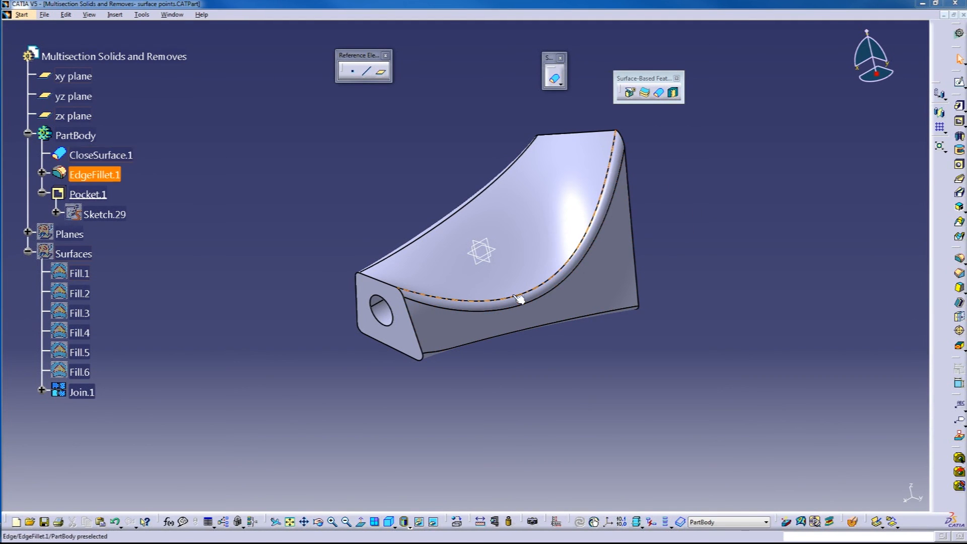
middle_drag(518, 252, 527, 263)
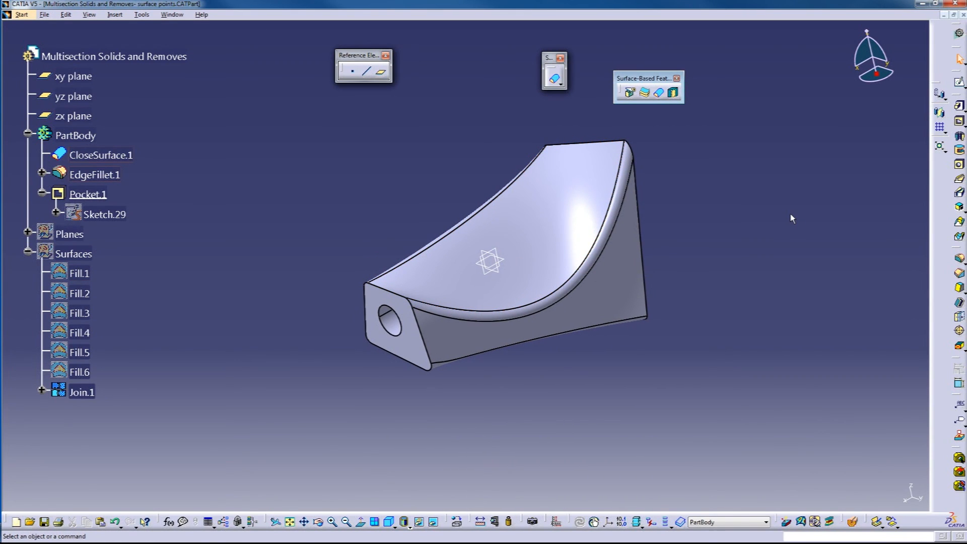